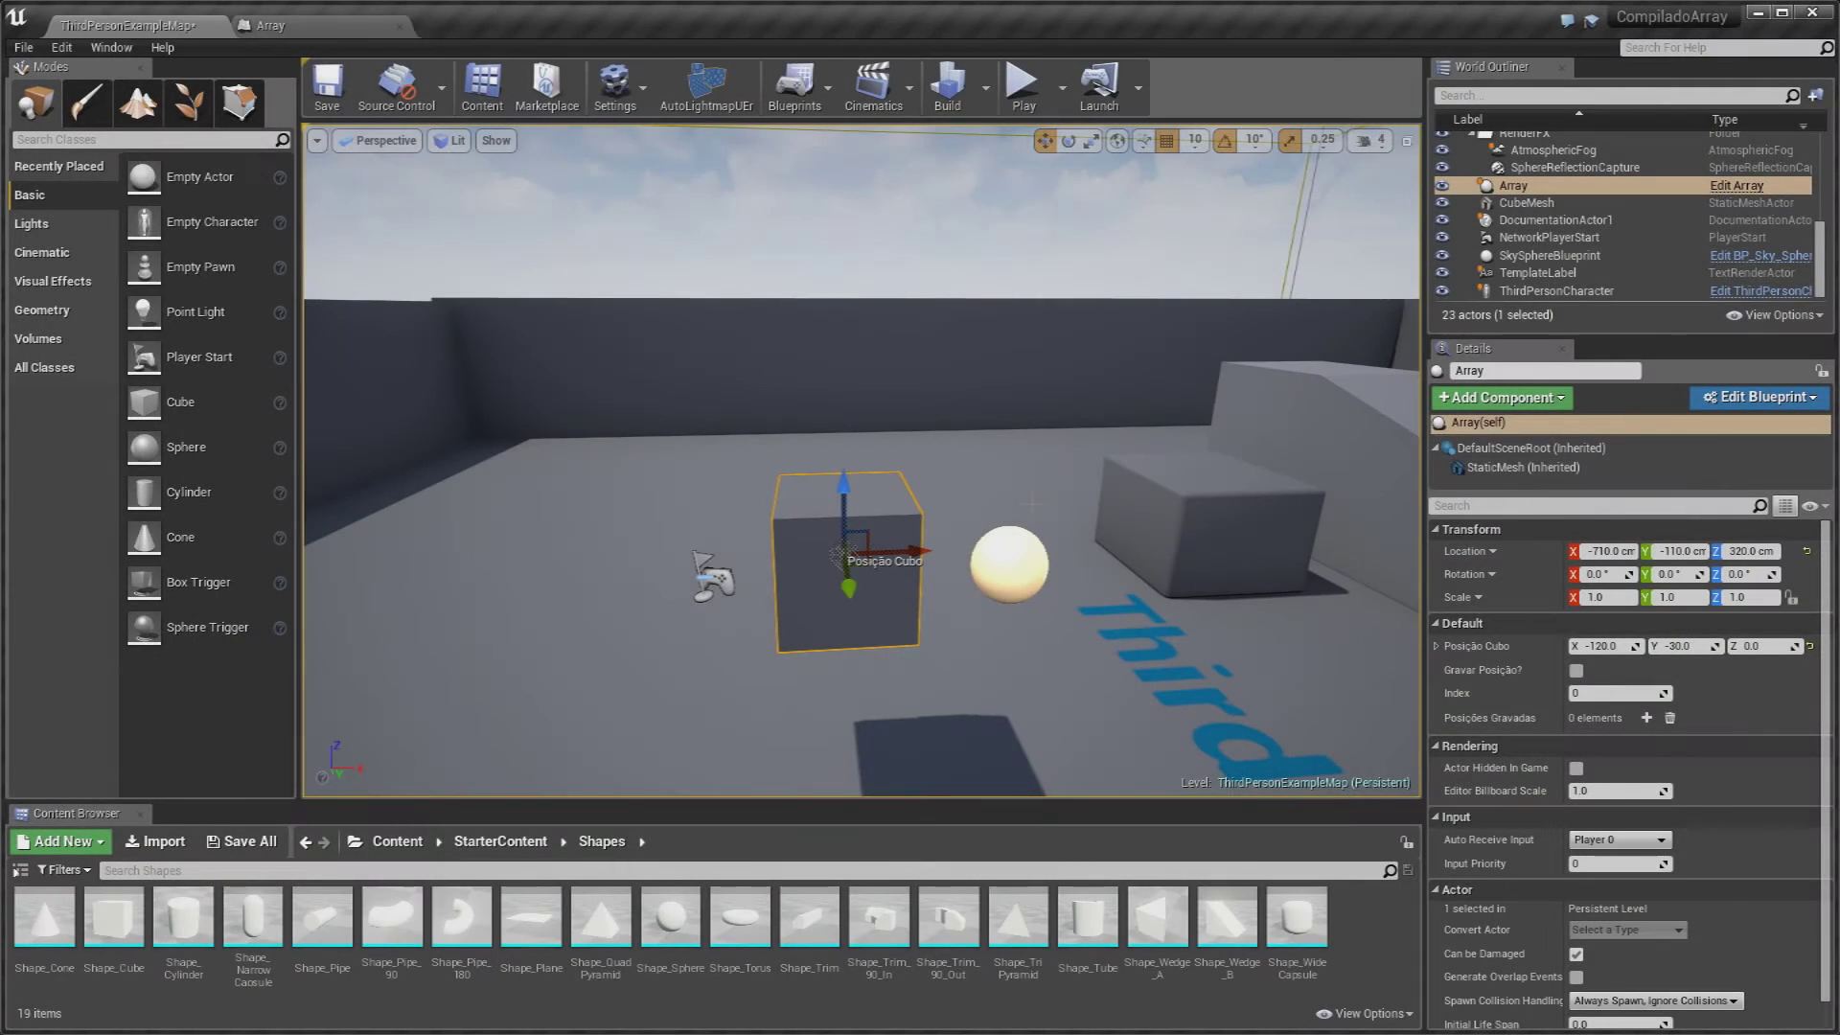
Step: Zoom and orbit the viewport to frame the cube and the sphere
{"action": "scroll", "coordinate": [1032, 502], "scroll_direction": "up", "scroll_amount": 2}
{"action": "scroll", "coordinate": [1032, 502], "scroll_direction": "up", "scroll_amount": 2}
{"action": "scroll", "coordinate": [1030, 504], "scroll_direction": "up", "scroll_amount": 1}
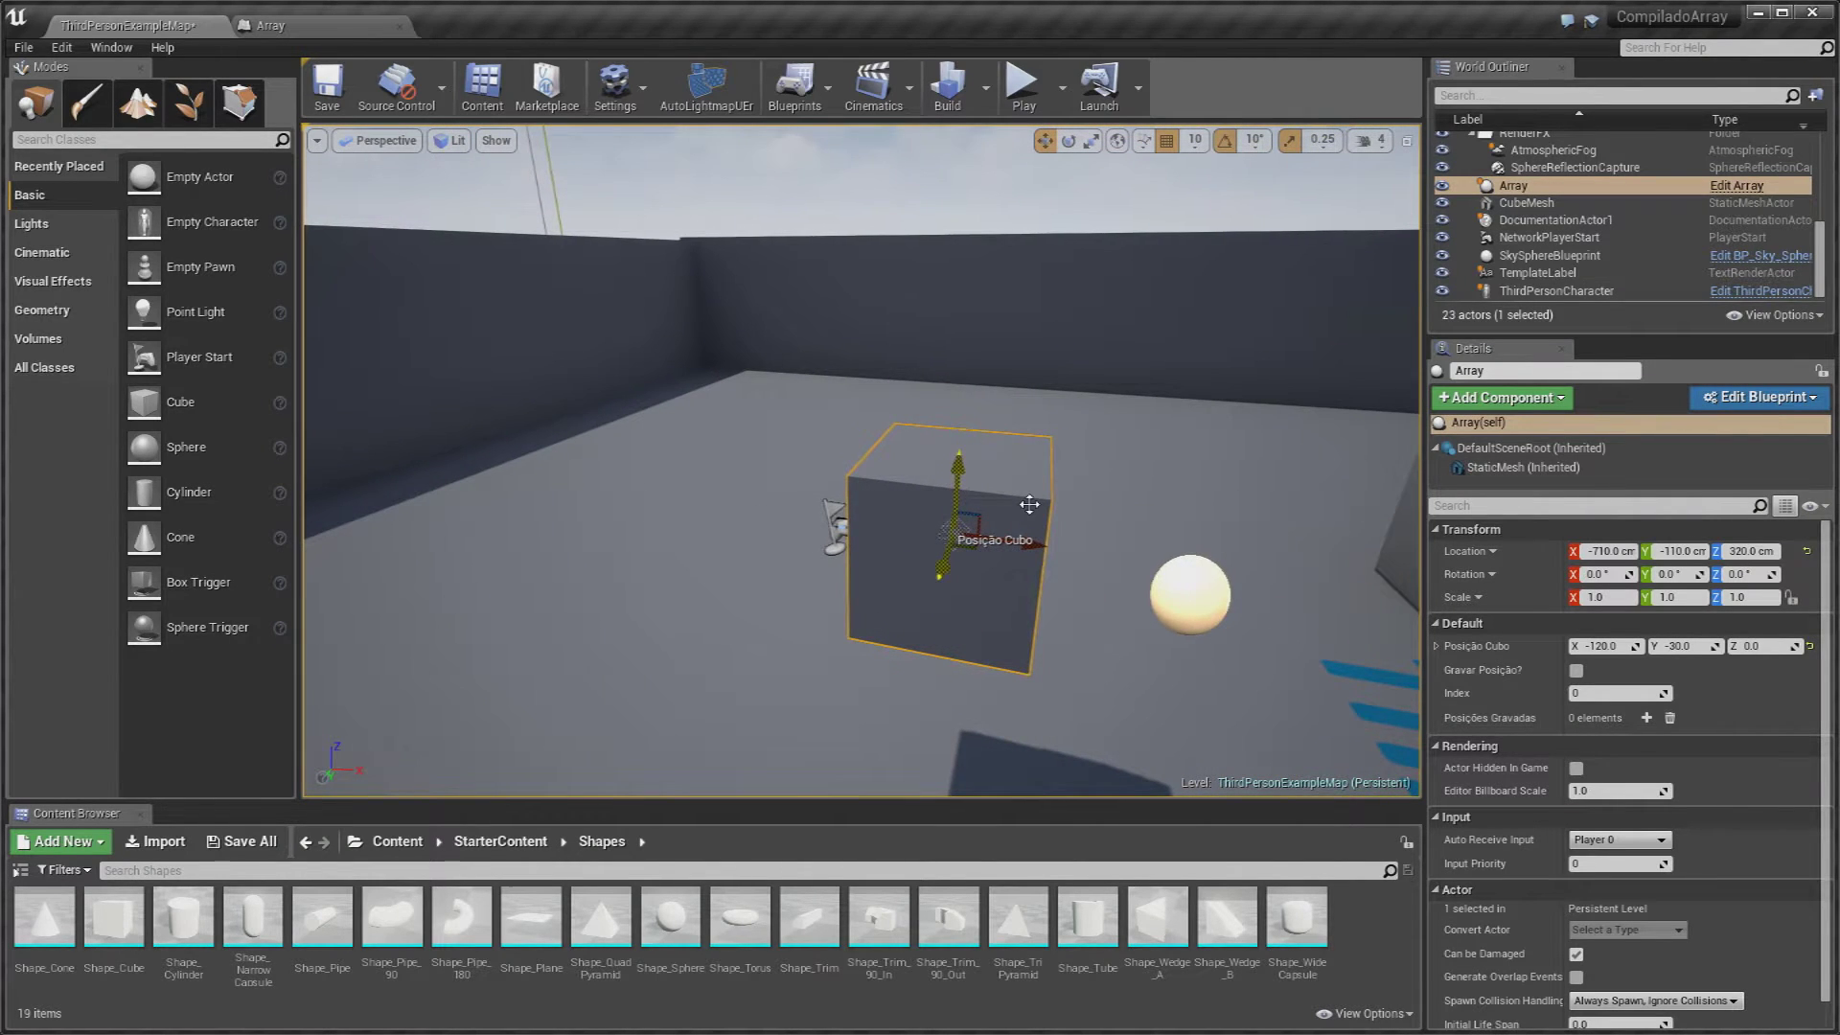
{"action": "scroll", "coordinate": [1029, 504], "scroll_direction": "up", "scroll_amount": 2}
{"action": "scroll", "coordinate": [1039, 501], "scroll_direction": "up", "scroll_amount": 1}
{"action": "right_click_drag", "start_coordinate": [1024, 499], "coordinate": [1025, 498]}
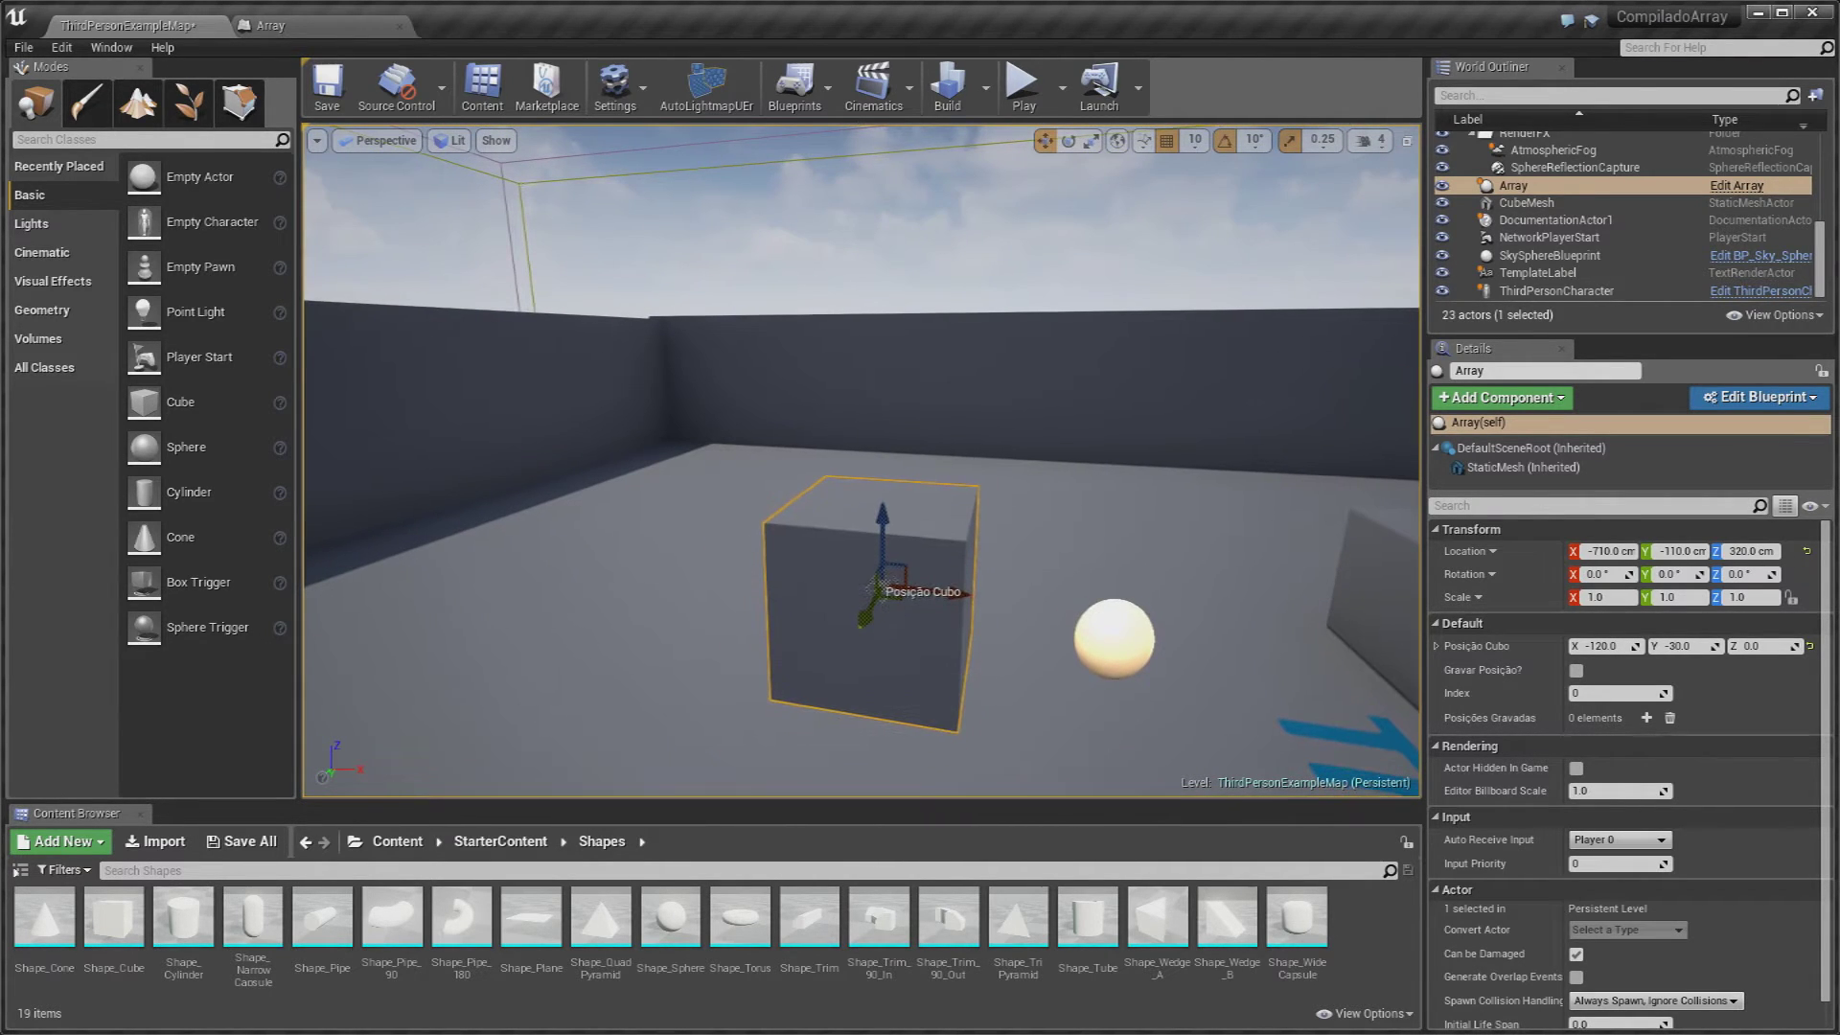
{"action": "right_click_drag", "start_coordinate": [1025, 499], "coordinate": [1025, 499]}
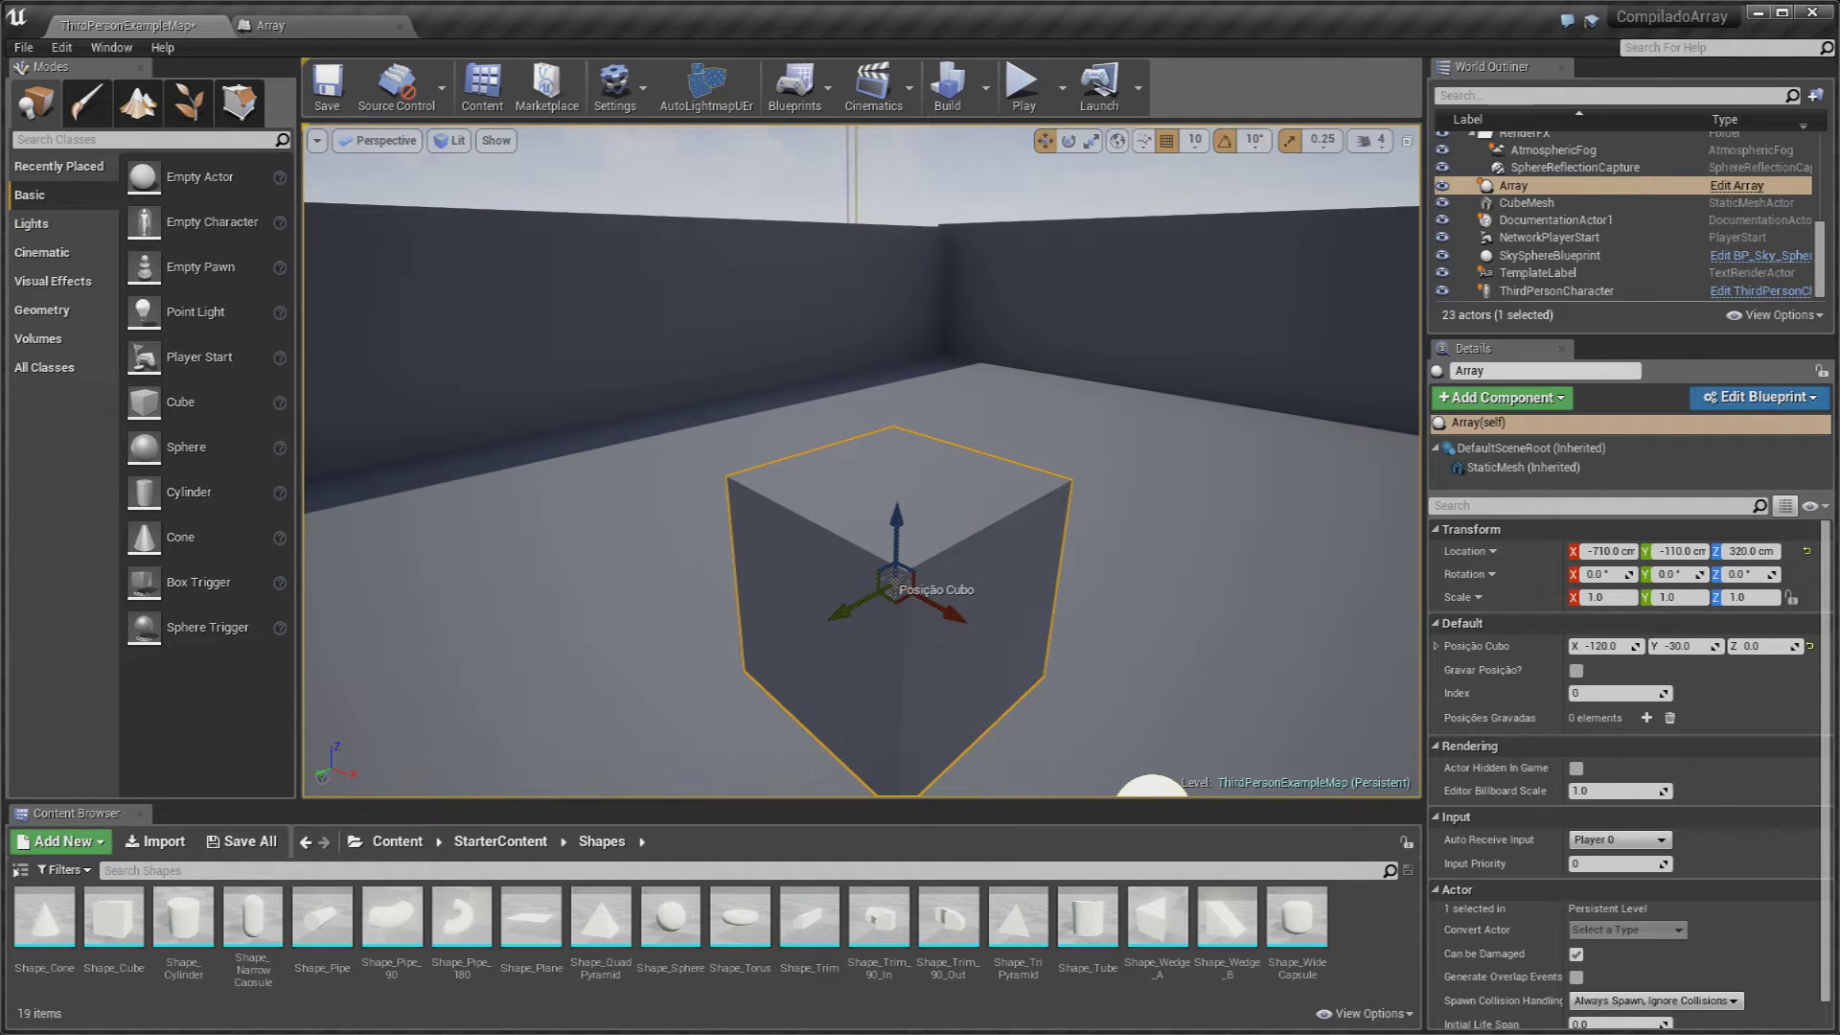
{"action": "right_click_drag", "start_coordinate": [1024, 498], "coordinate": [1024, 498]}
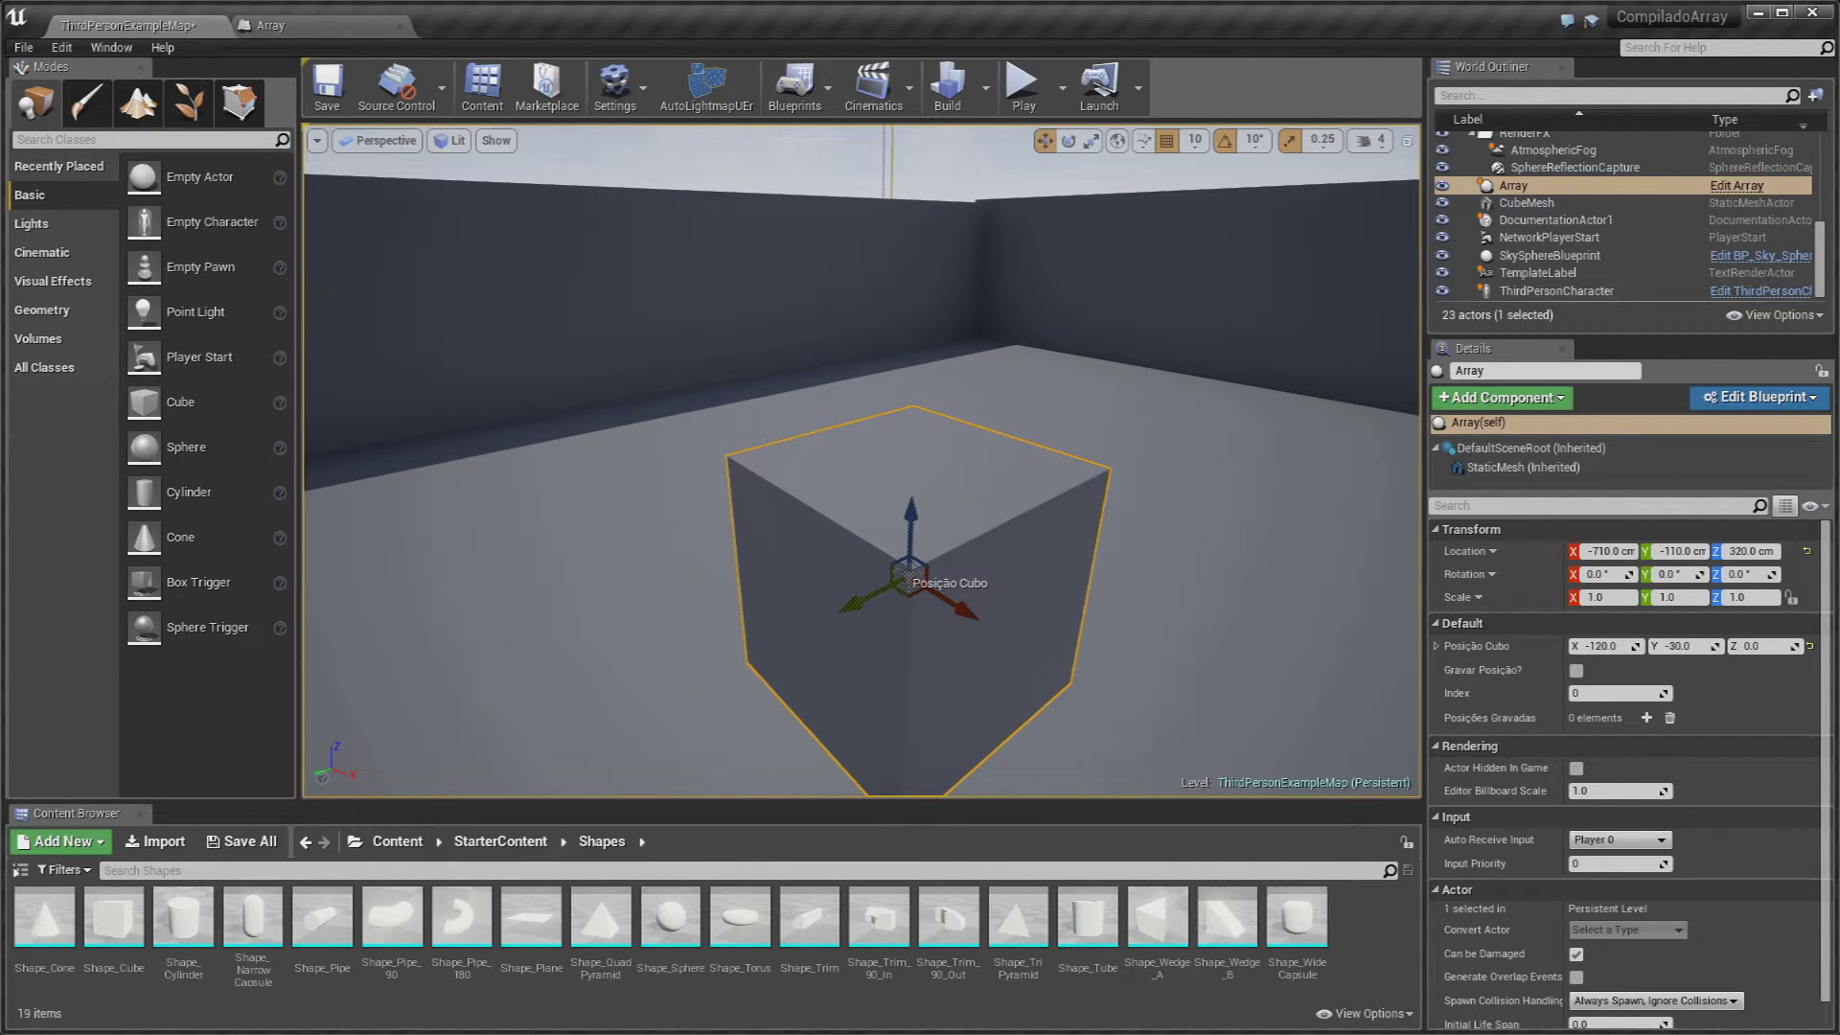
{"action": "right_click_drag", "start_coordinate": [805, 515], "coordinate": [811, 518]}
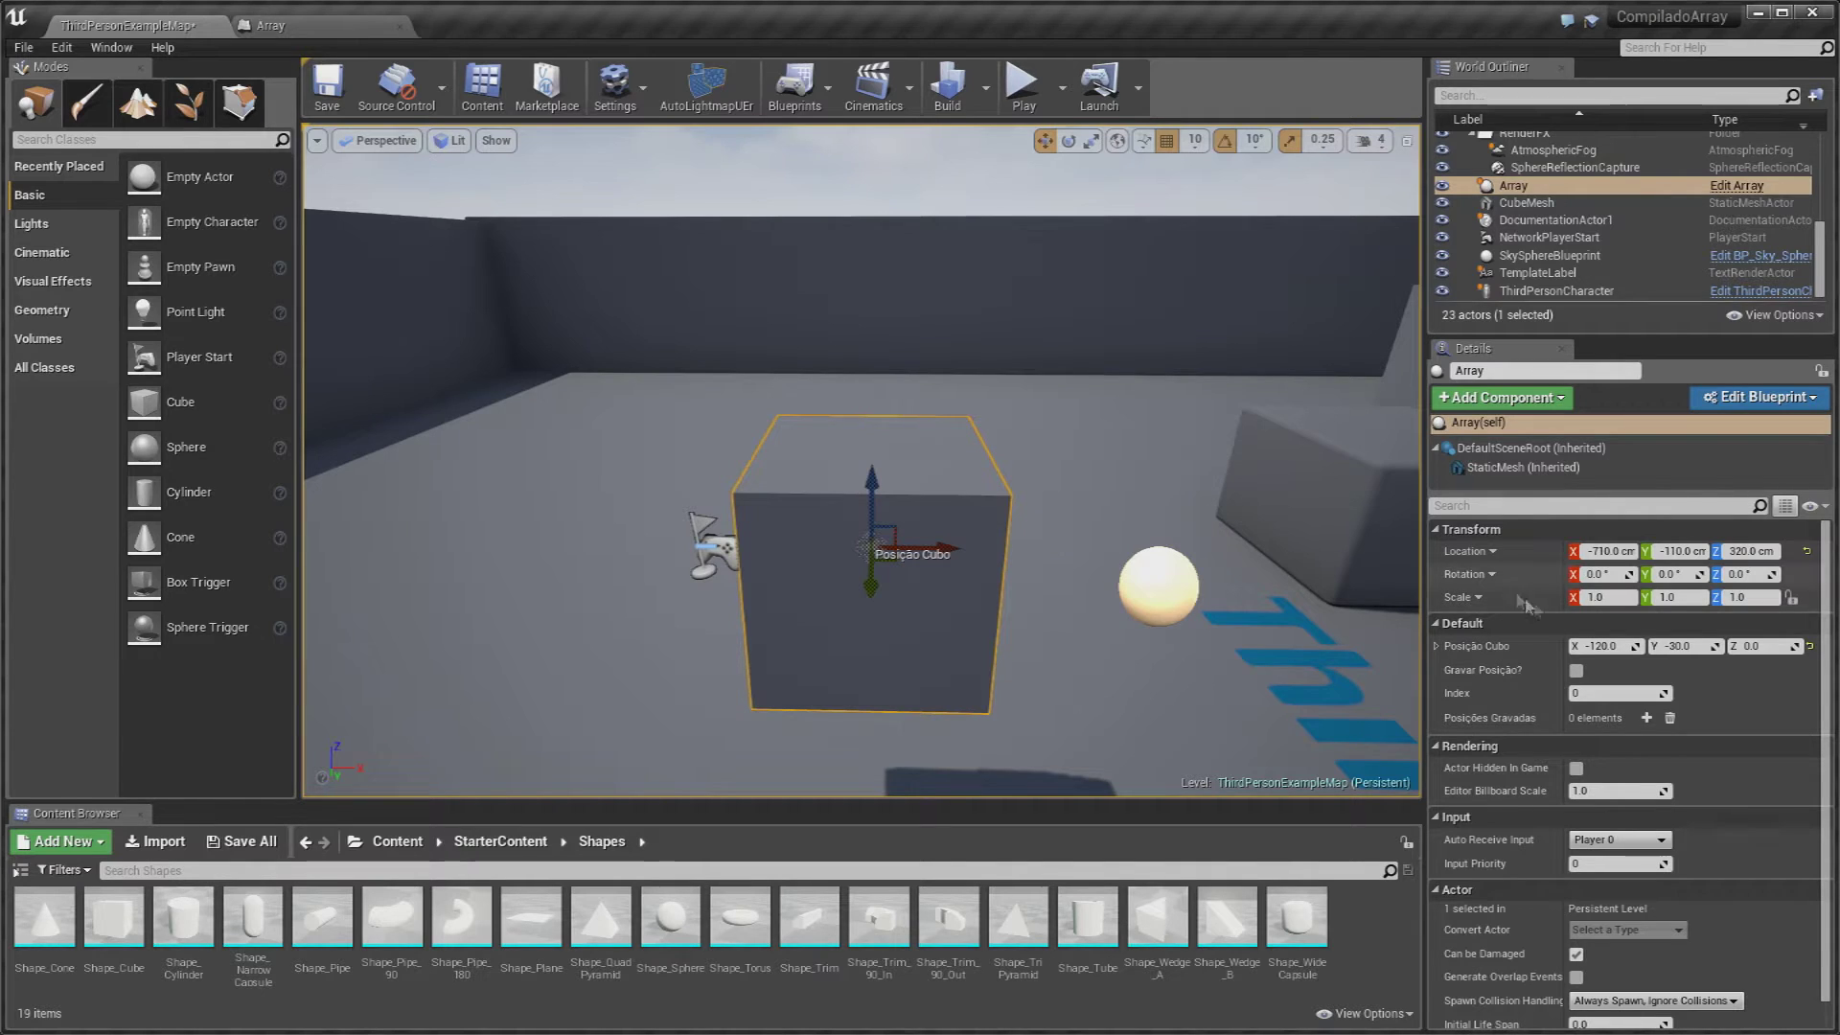
{"action": "right_click_drag", "start_coordinate": [811, 518], "coordinate": [811, 518]}
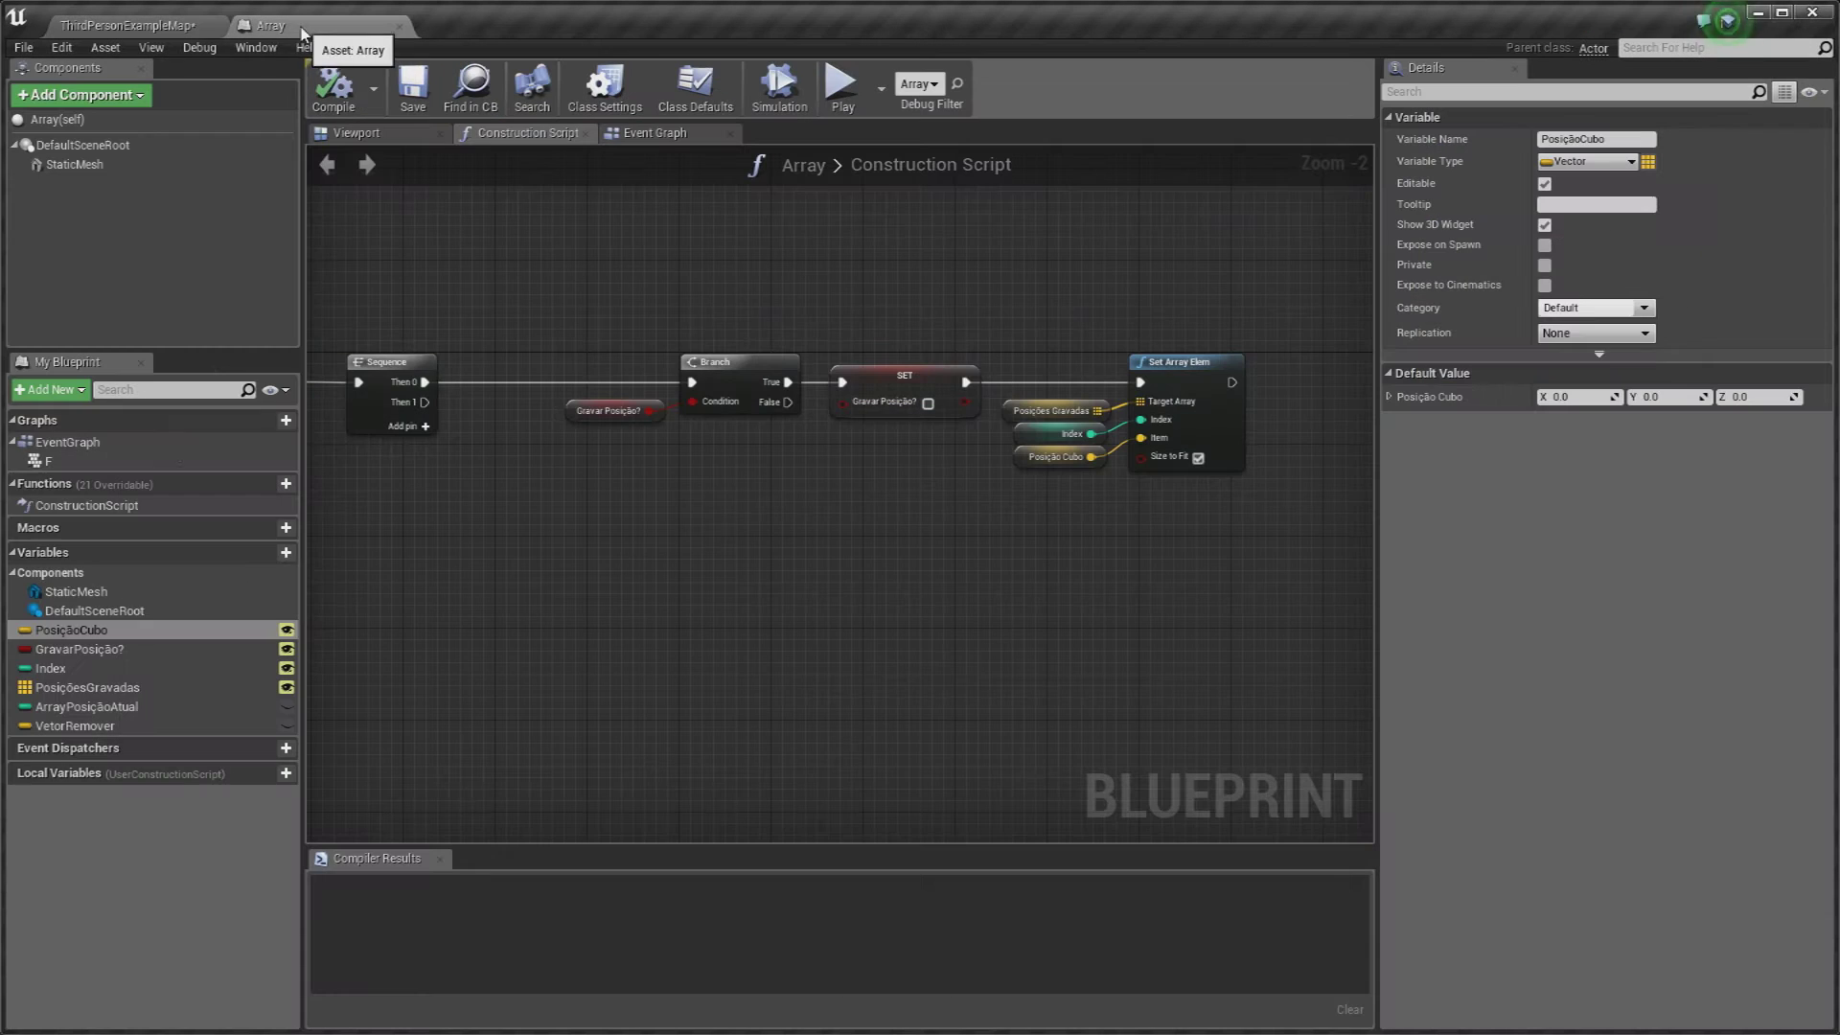
Step: Check the PosiçãoCubo variable in the Array Blueprint's Construction Script, then return to the level
{"action": "left_click", "coordinate": [306, 26]}
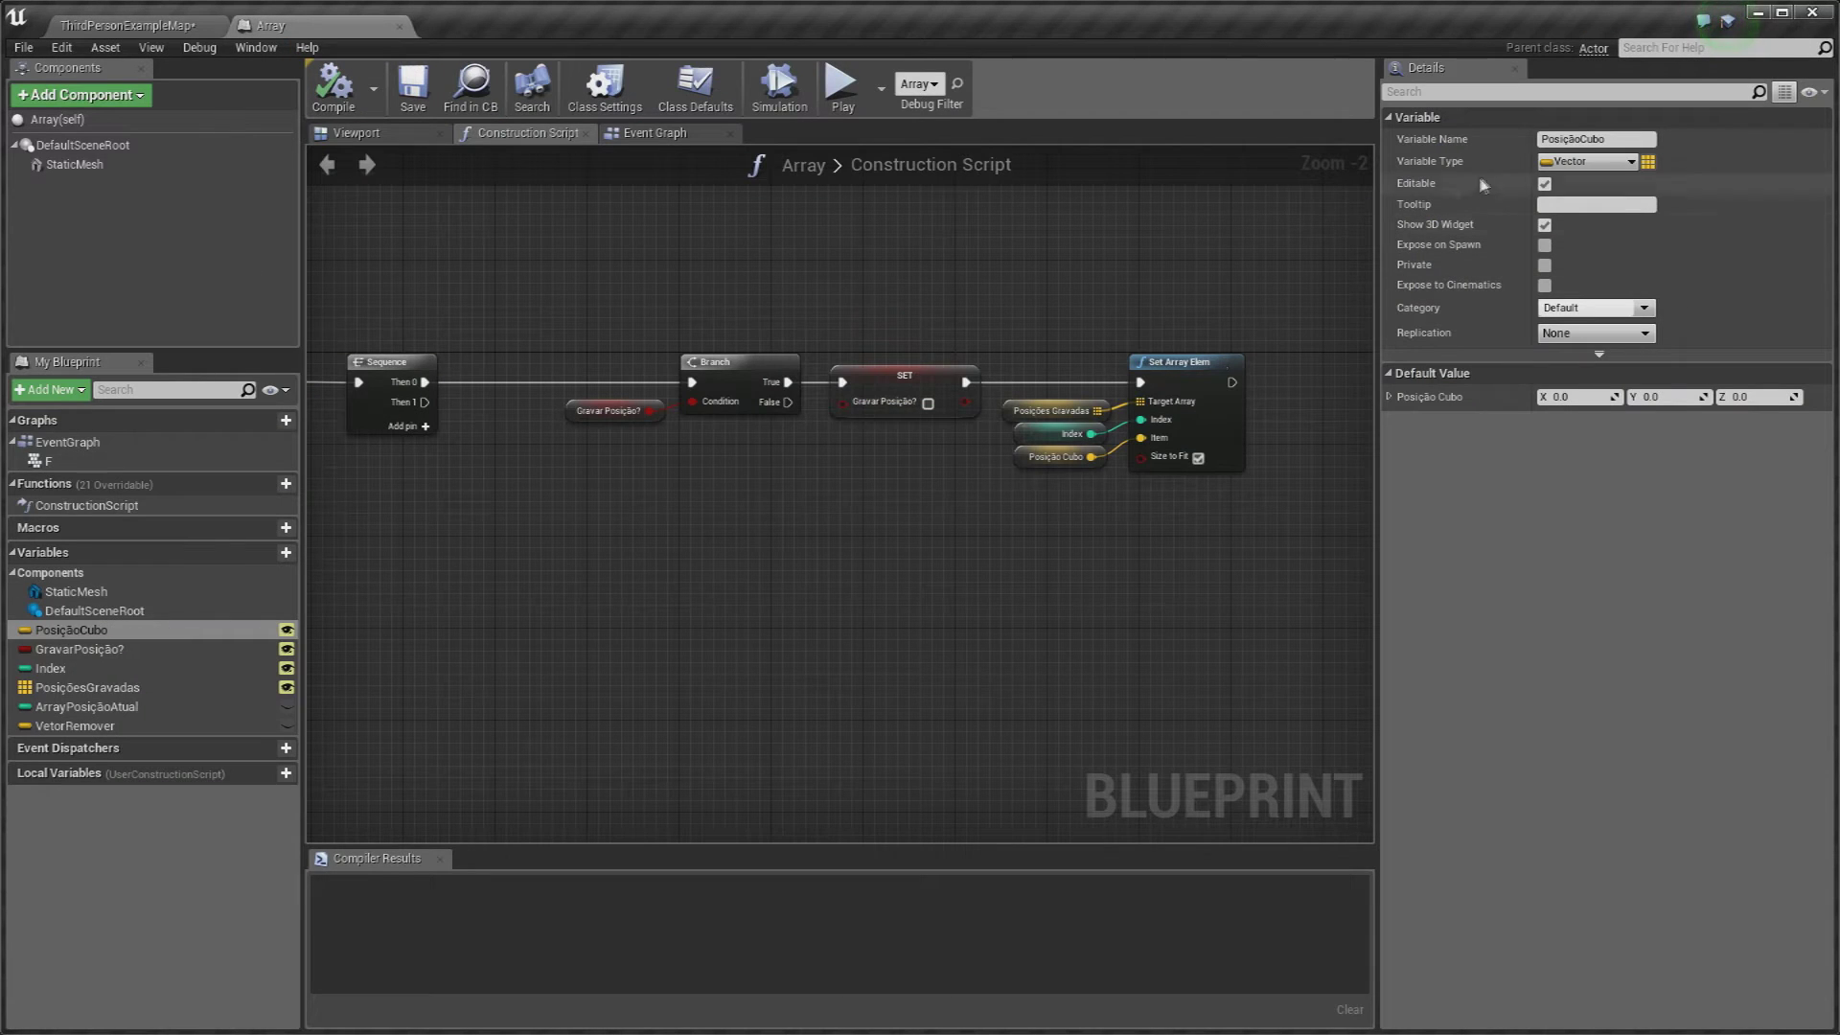
{"action": "left_click", "coordinate": [106, 637]}
{"action": "left_click", "coordinate": [106, 640]}
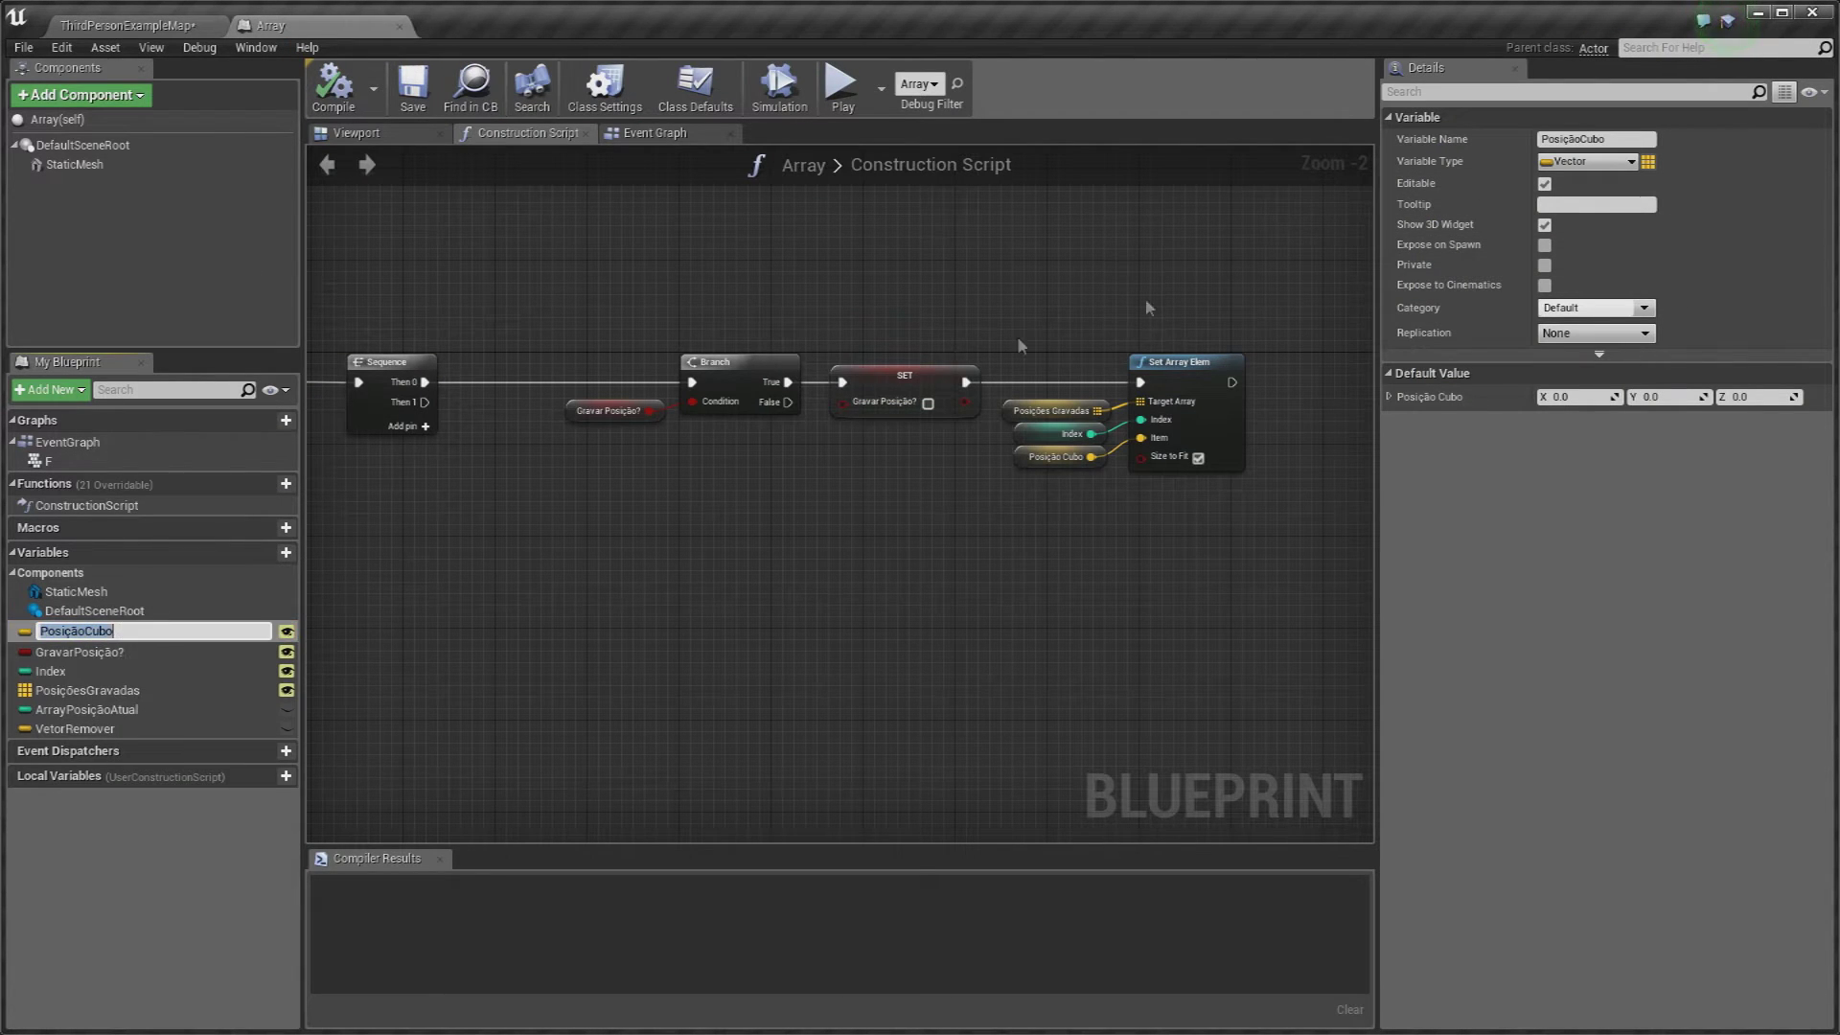
{"action": "left_click", "coordinate": [1545, 225]}
{"action": "left_click", "coordinate": [126, 25]}
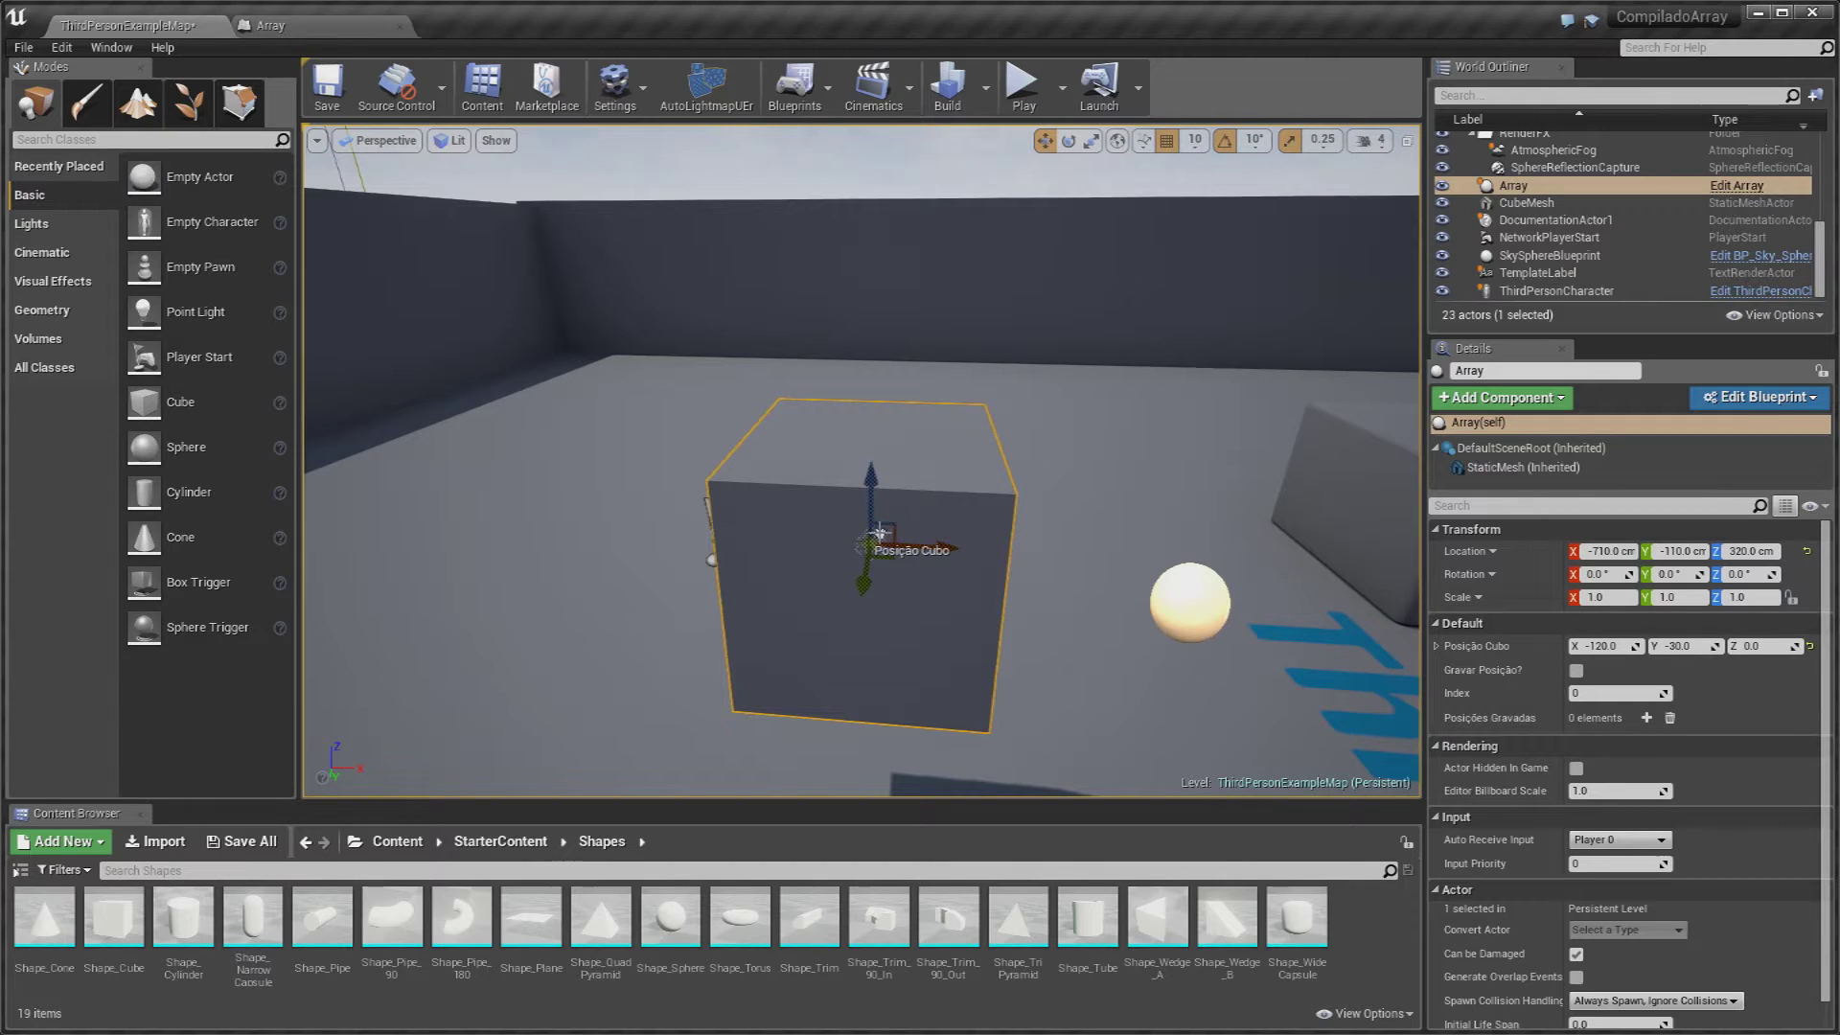
Step: Move the cube left to X -330 and record it as the first Posições Gravadas entry
{"action": "left_click_drag", "start_coordinate": [872, 549], "coordinate": [709, 522]}
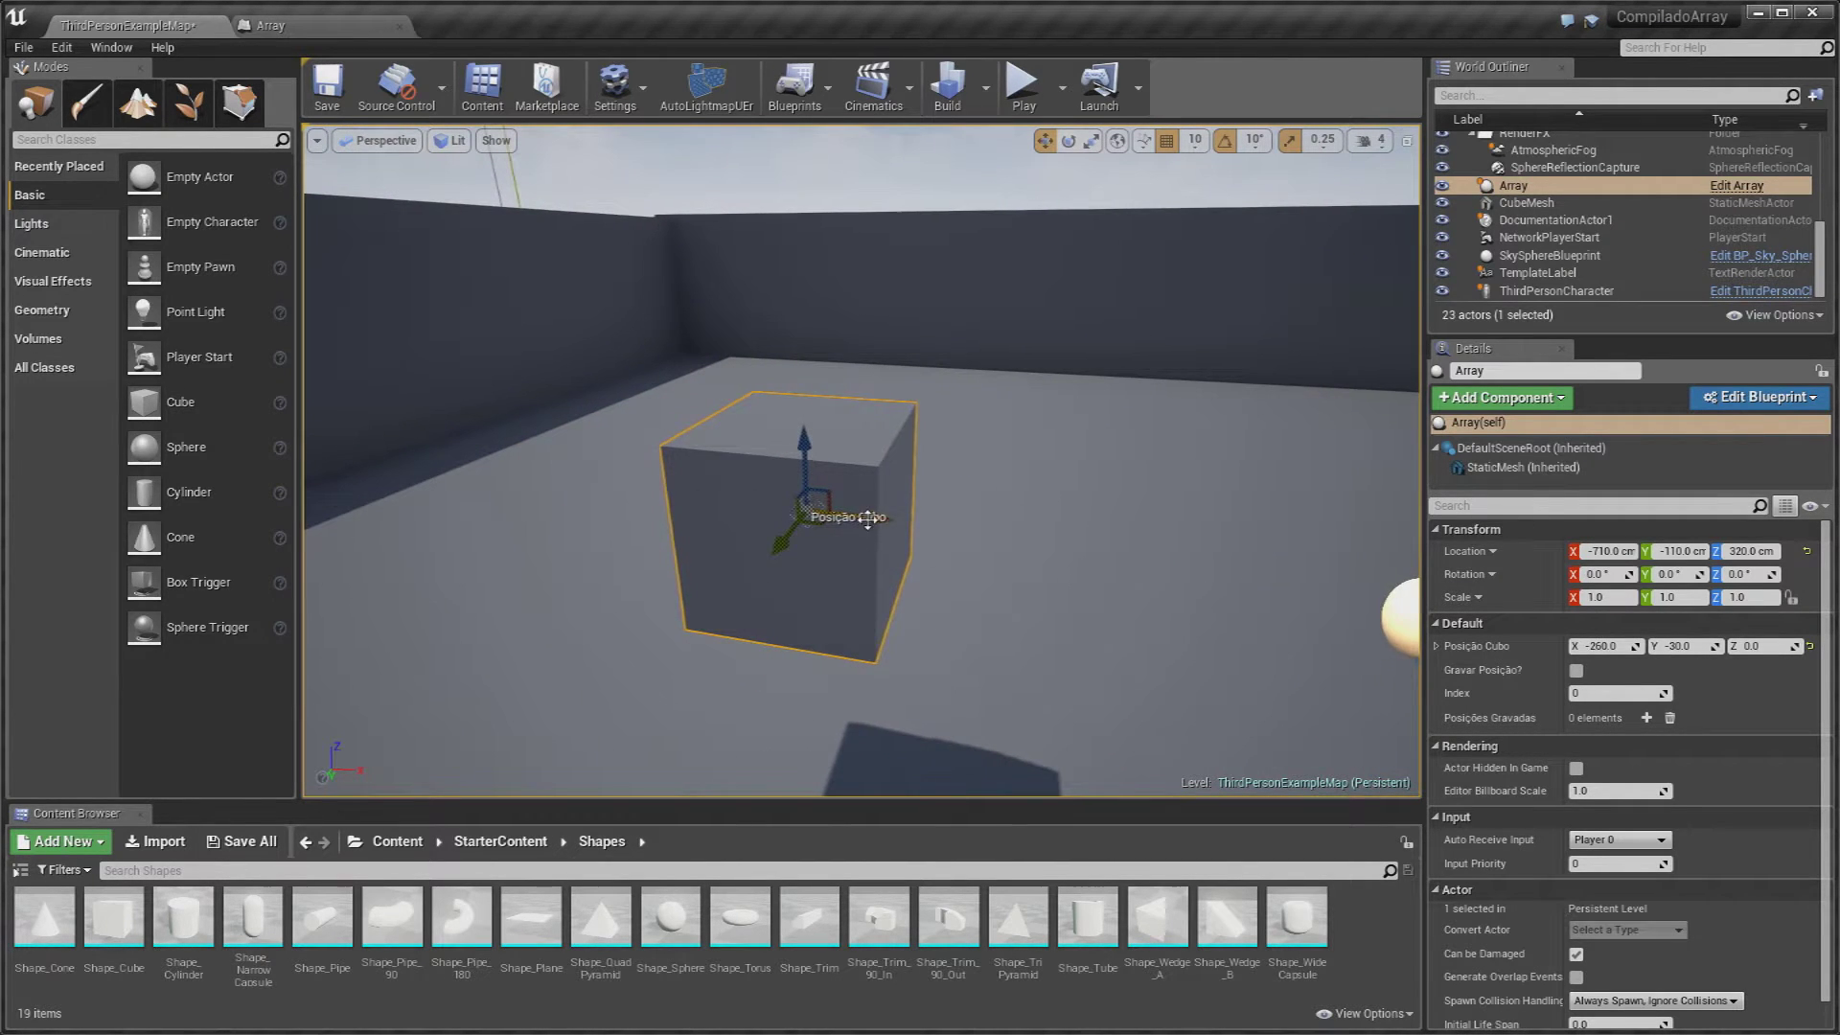
{"action": "left_click_drag", "start_coordinate": [709, 522], "coordinate": [858, 472]}
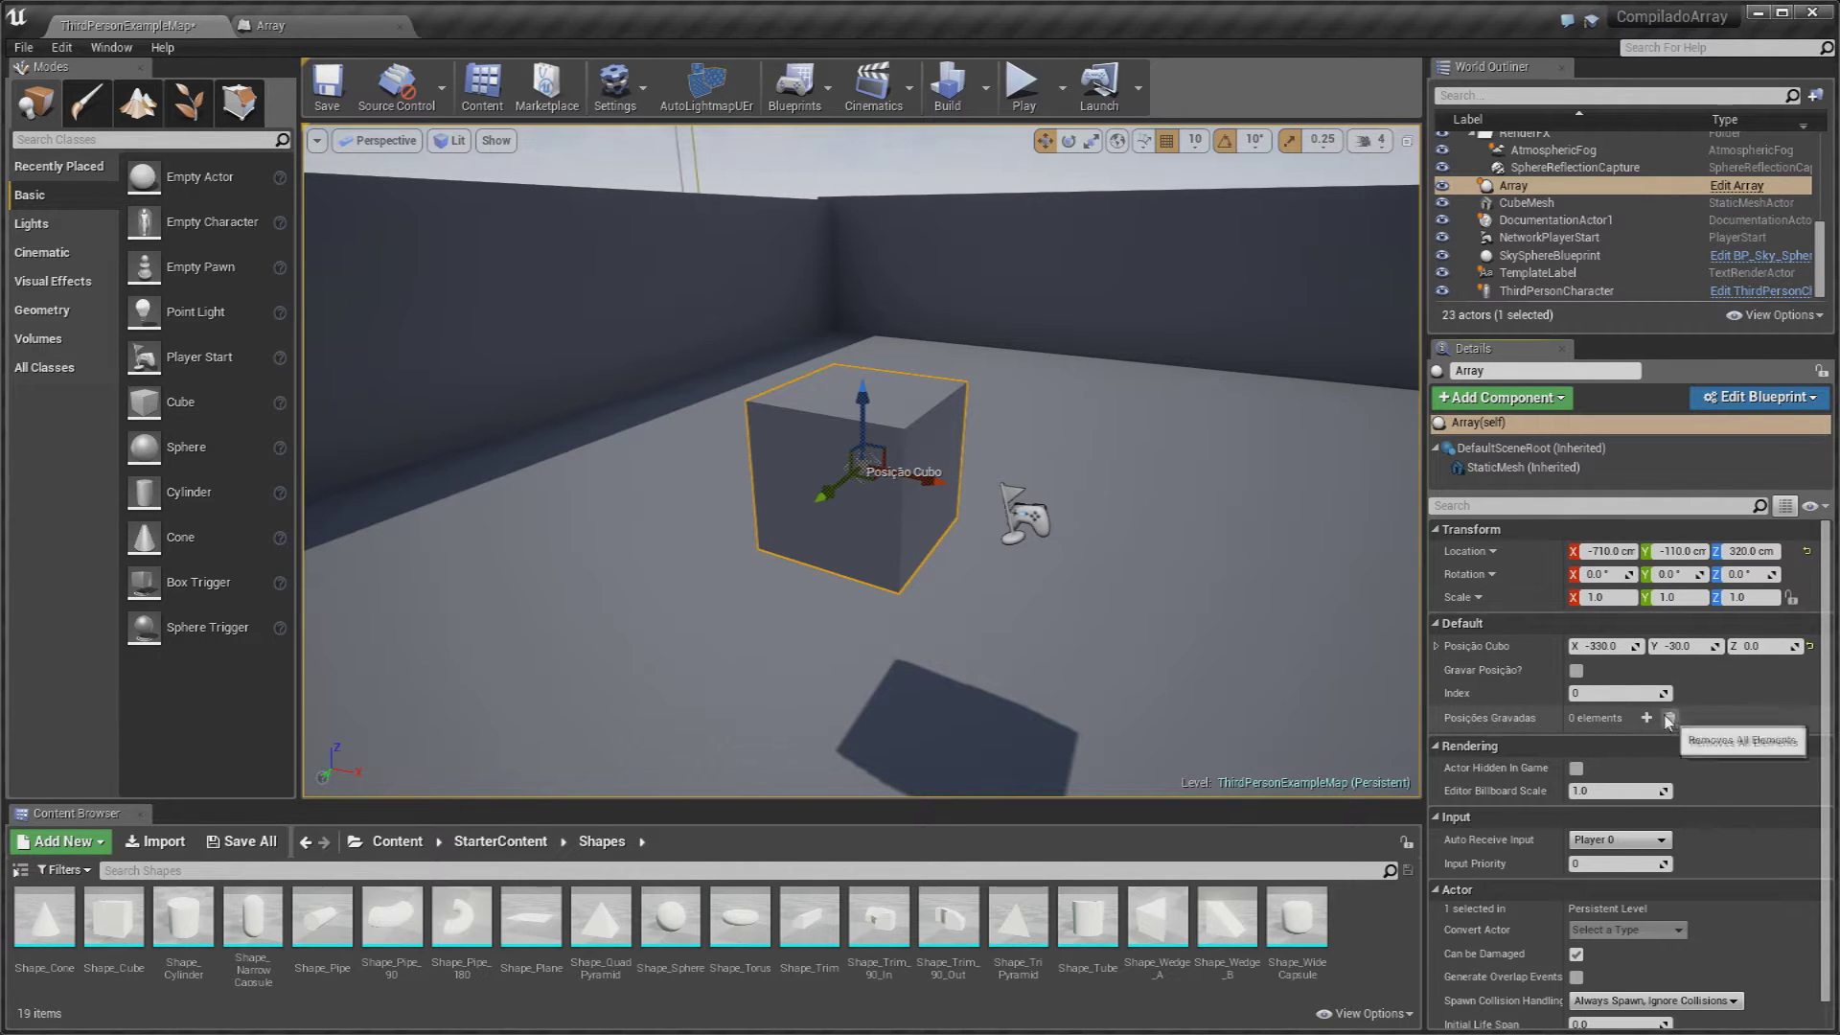
{"action": "left_click_drag", "start_coordinate": [1565, 717], "coordinate": [1558, 717]}
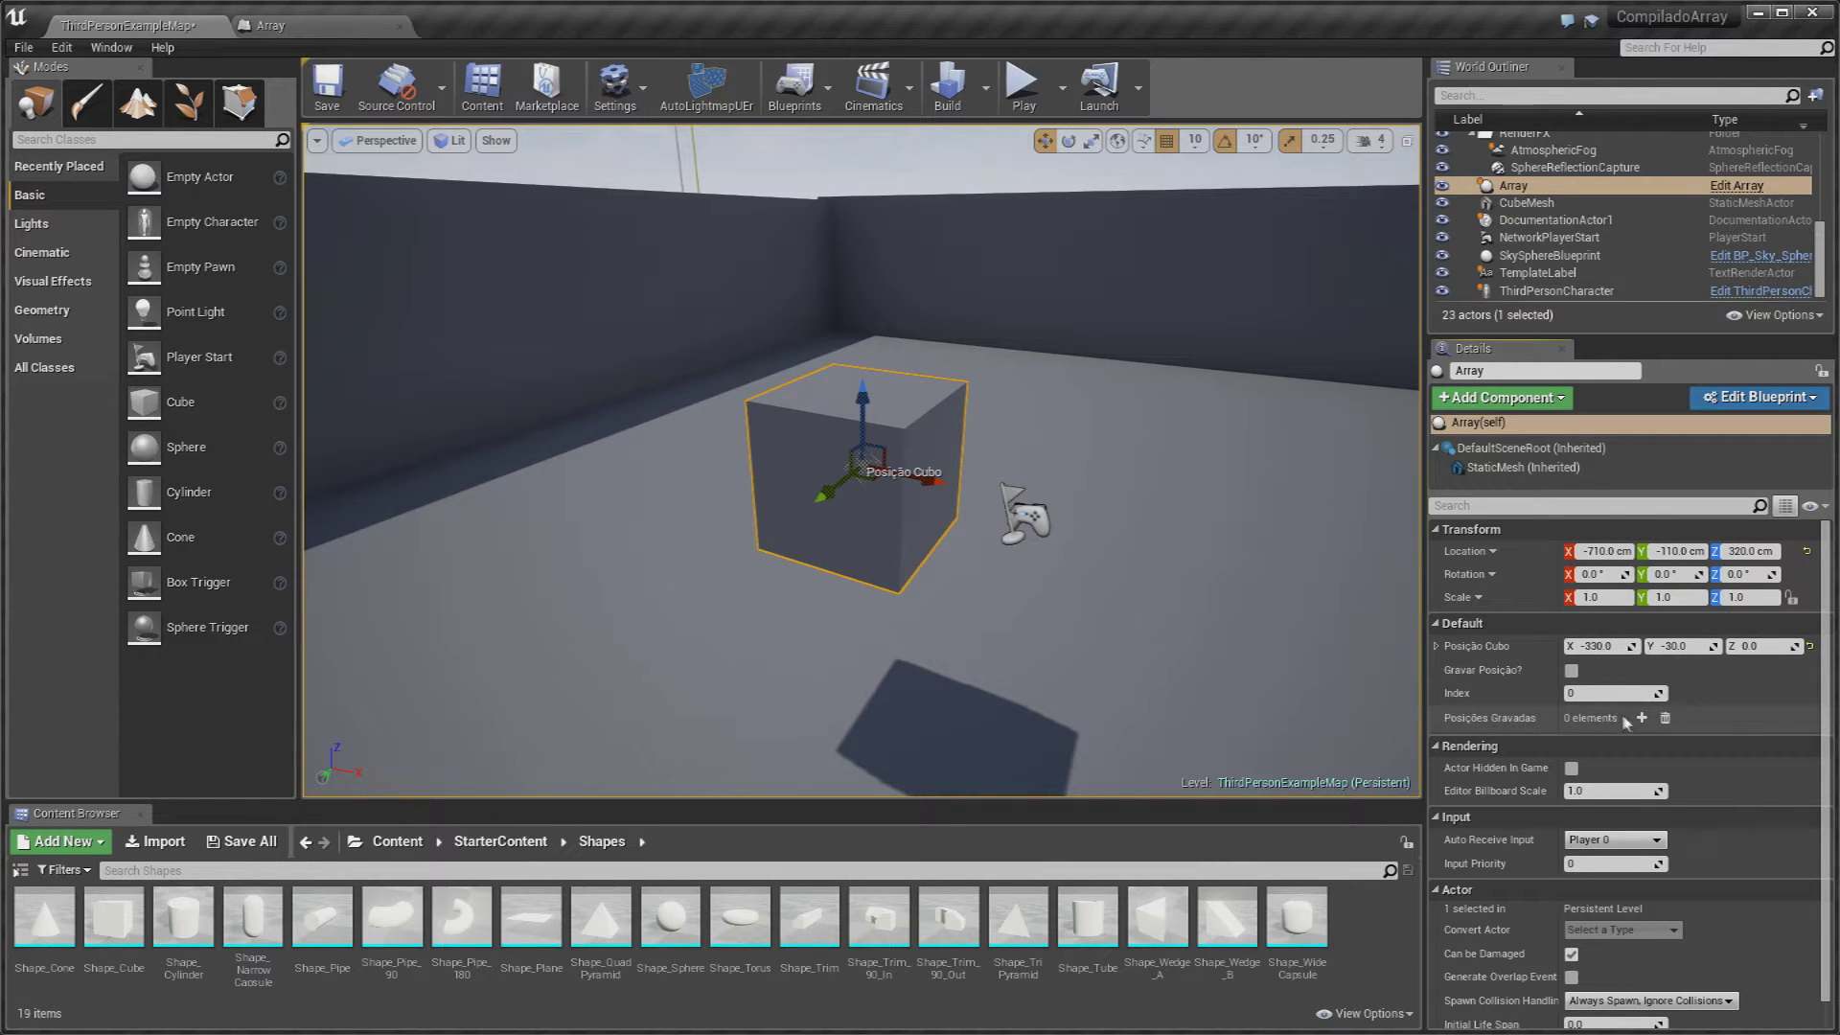
{"action": "left_click", "coordinate": [1571, 671]}
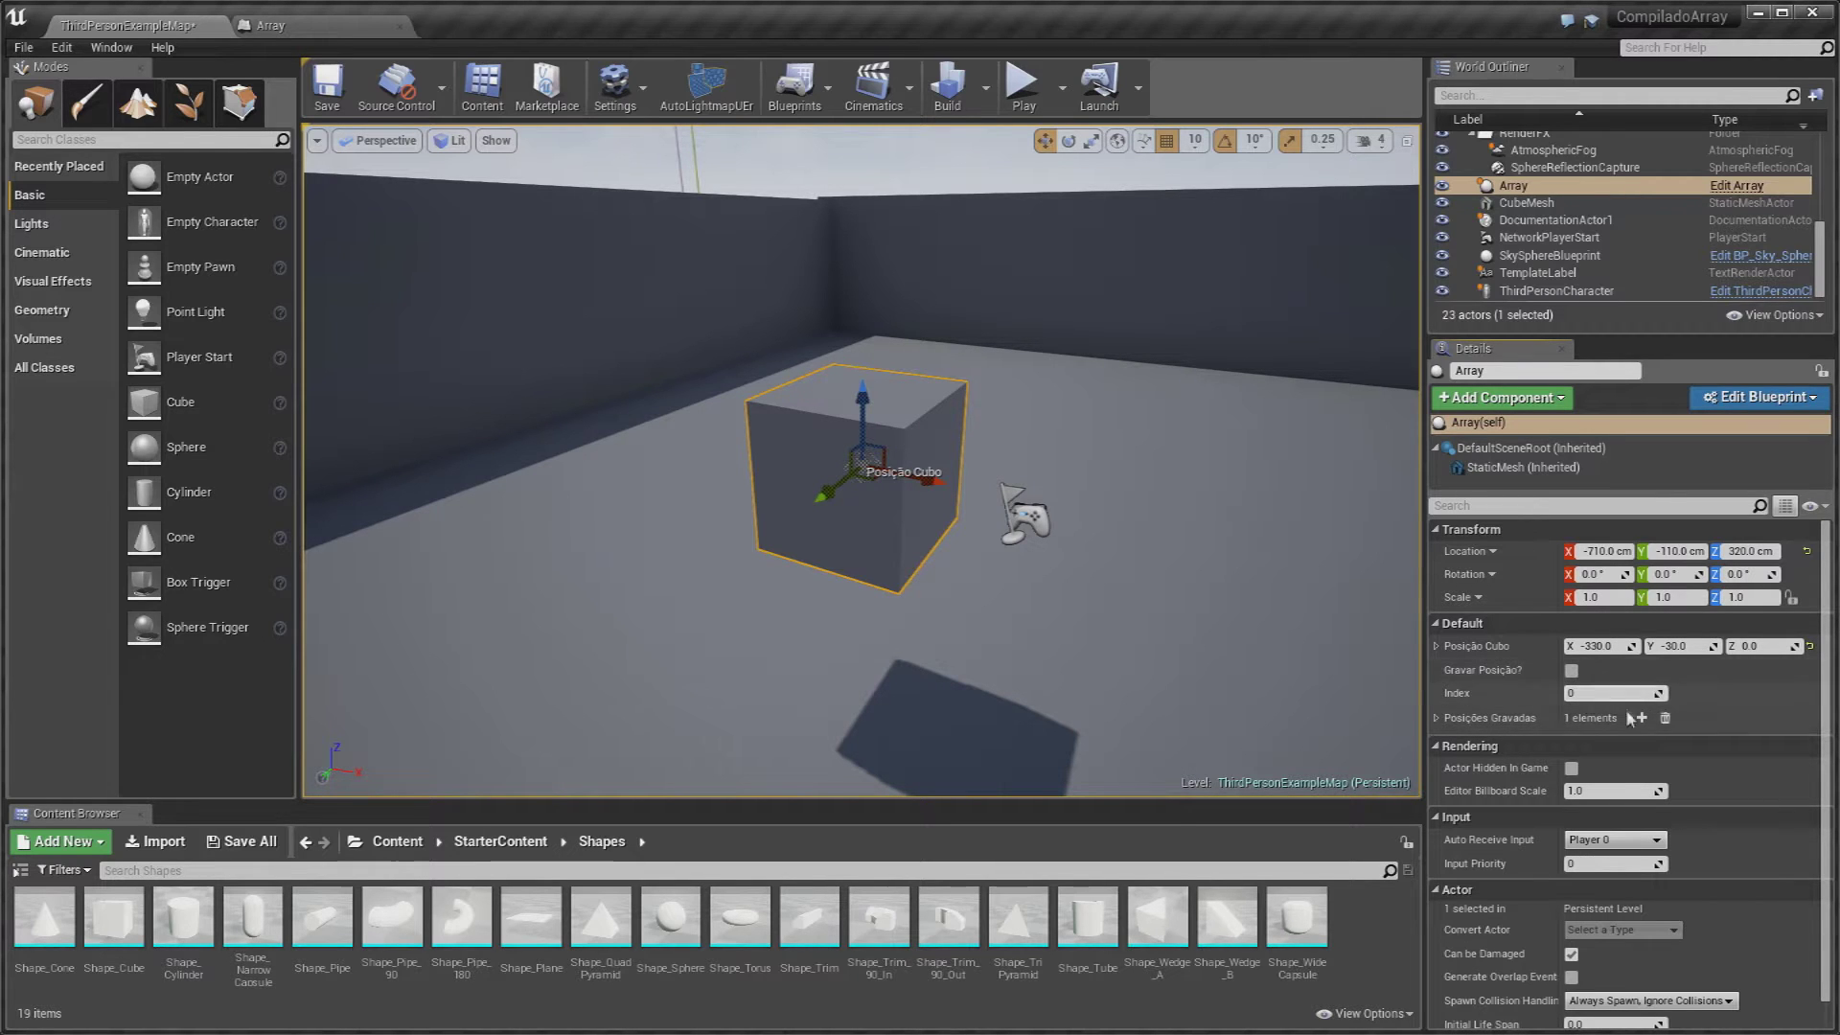
{"action": "left_click", "coordinate": [1437, 719]}
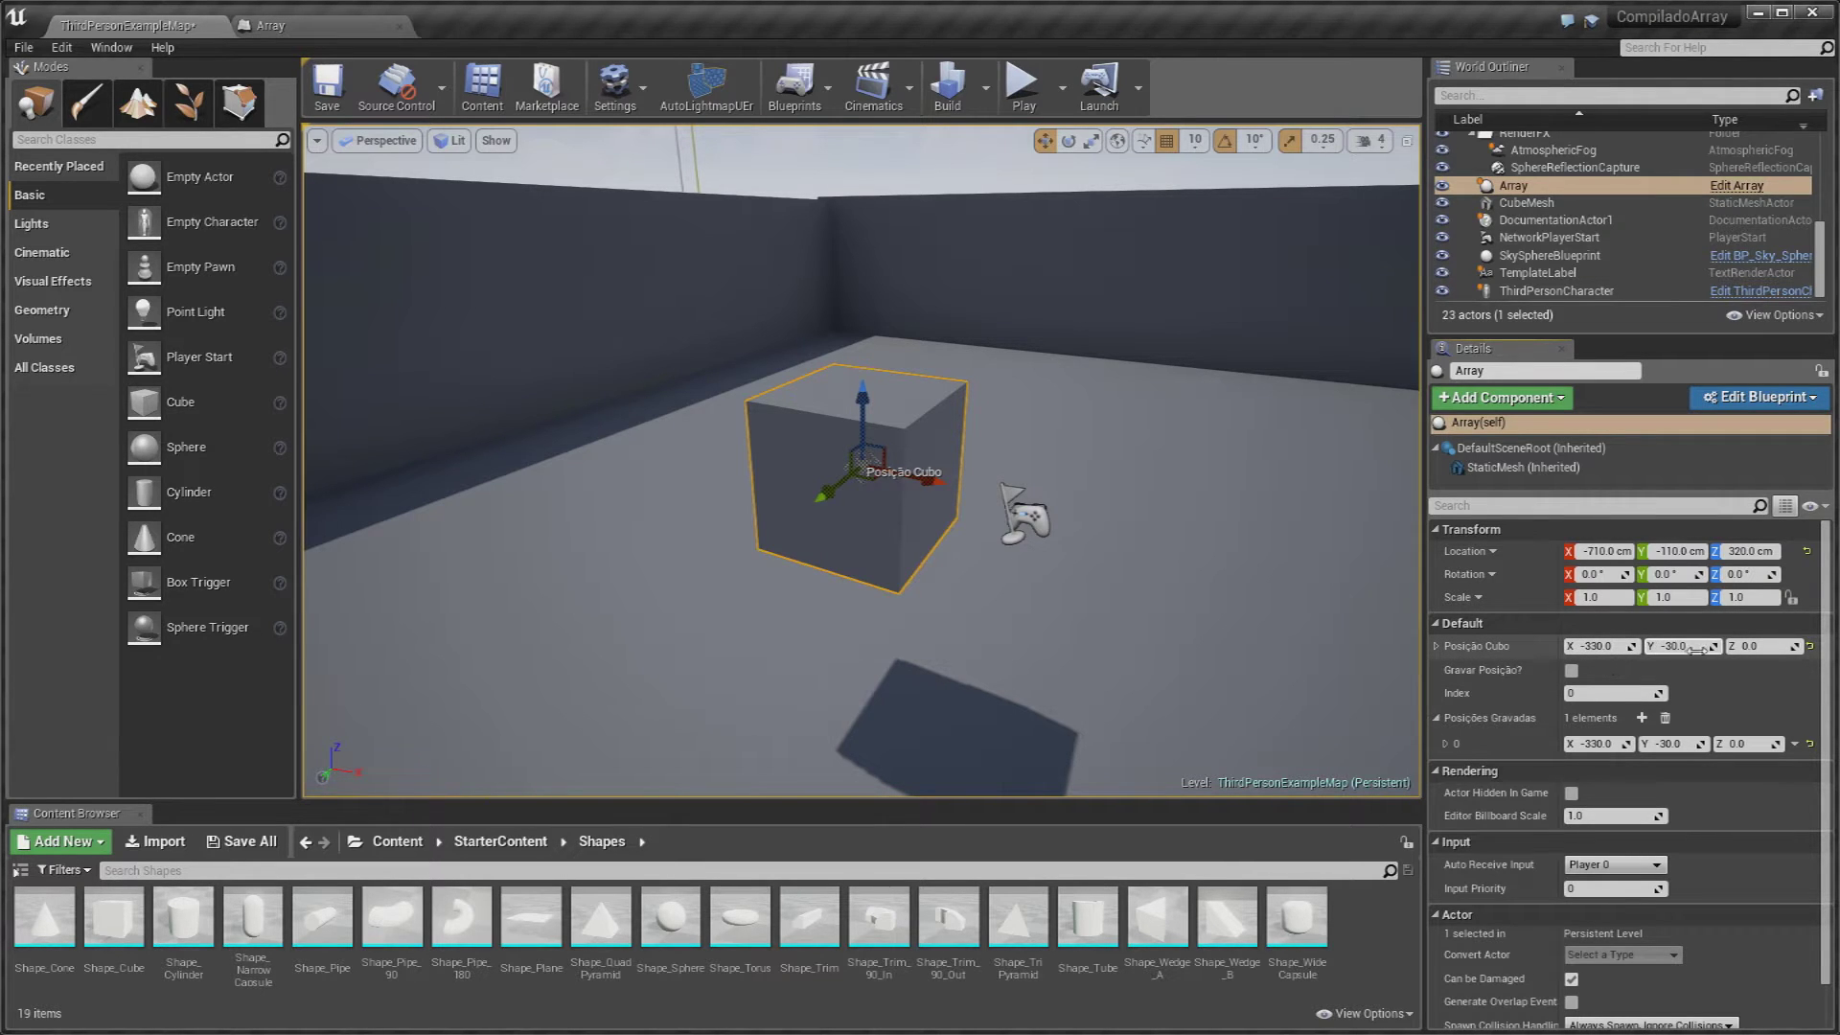
{"action": "right_click_drag", "start_coordinate": [1150, 479], "coordinate": [1150, 441]}
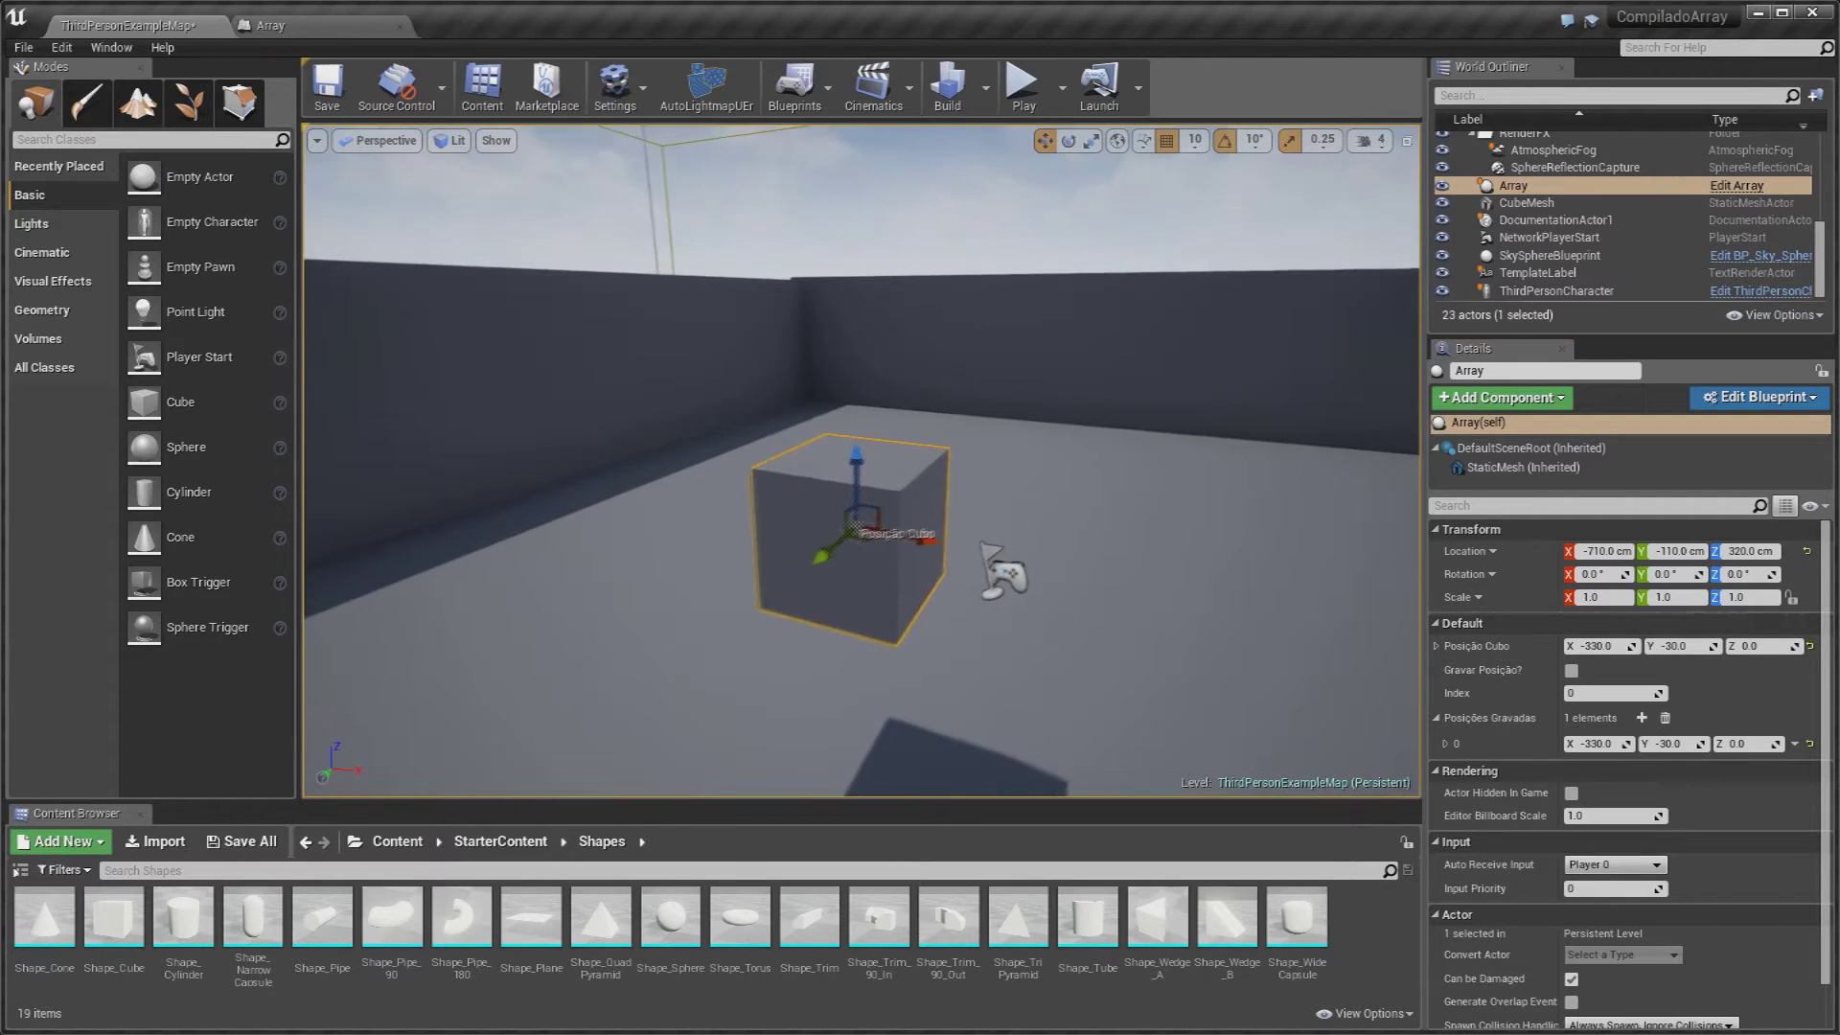
Step: Move the cube to X -120, Z 140 and record it as the second saved position
{"action": "left_click_drag", "start_coordinate": [858, 530], "coordinate": [1285, 302]}
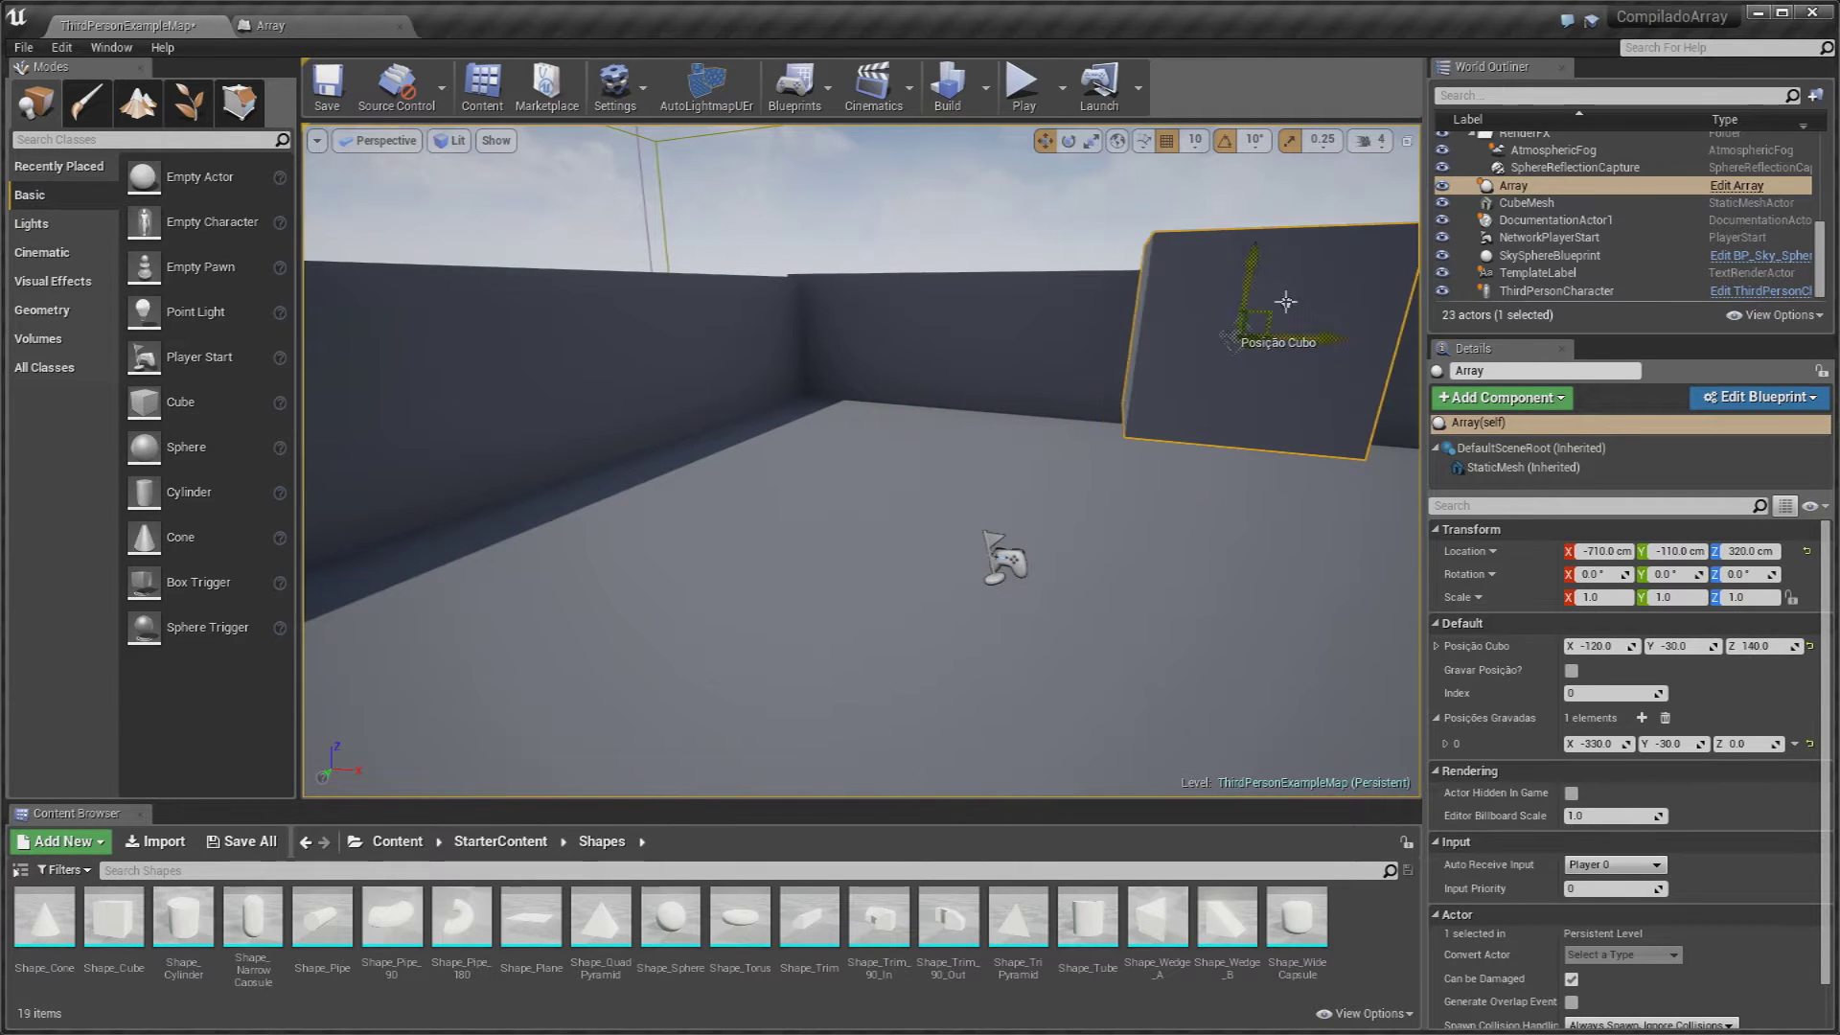
{"action": "key", "text": "f"}
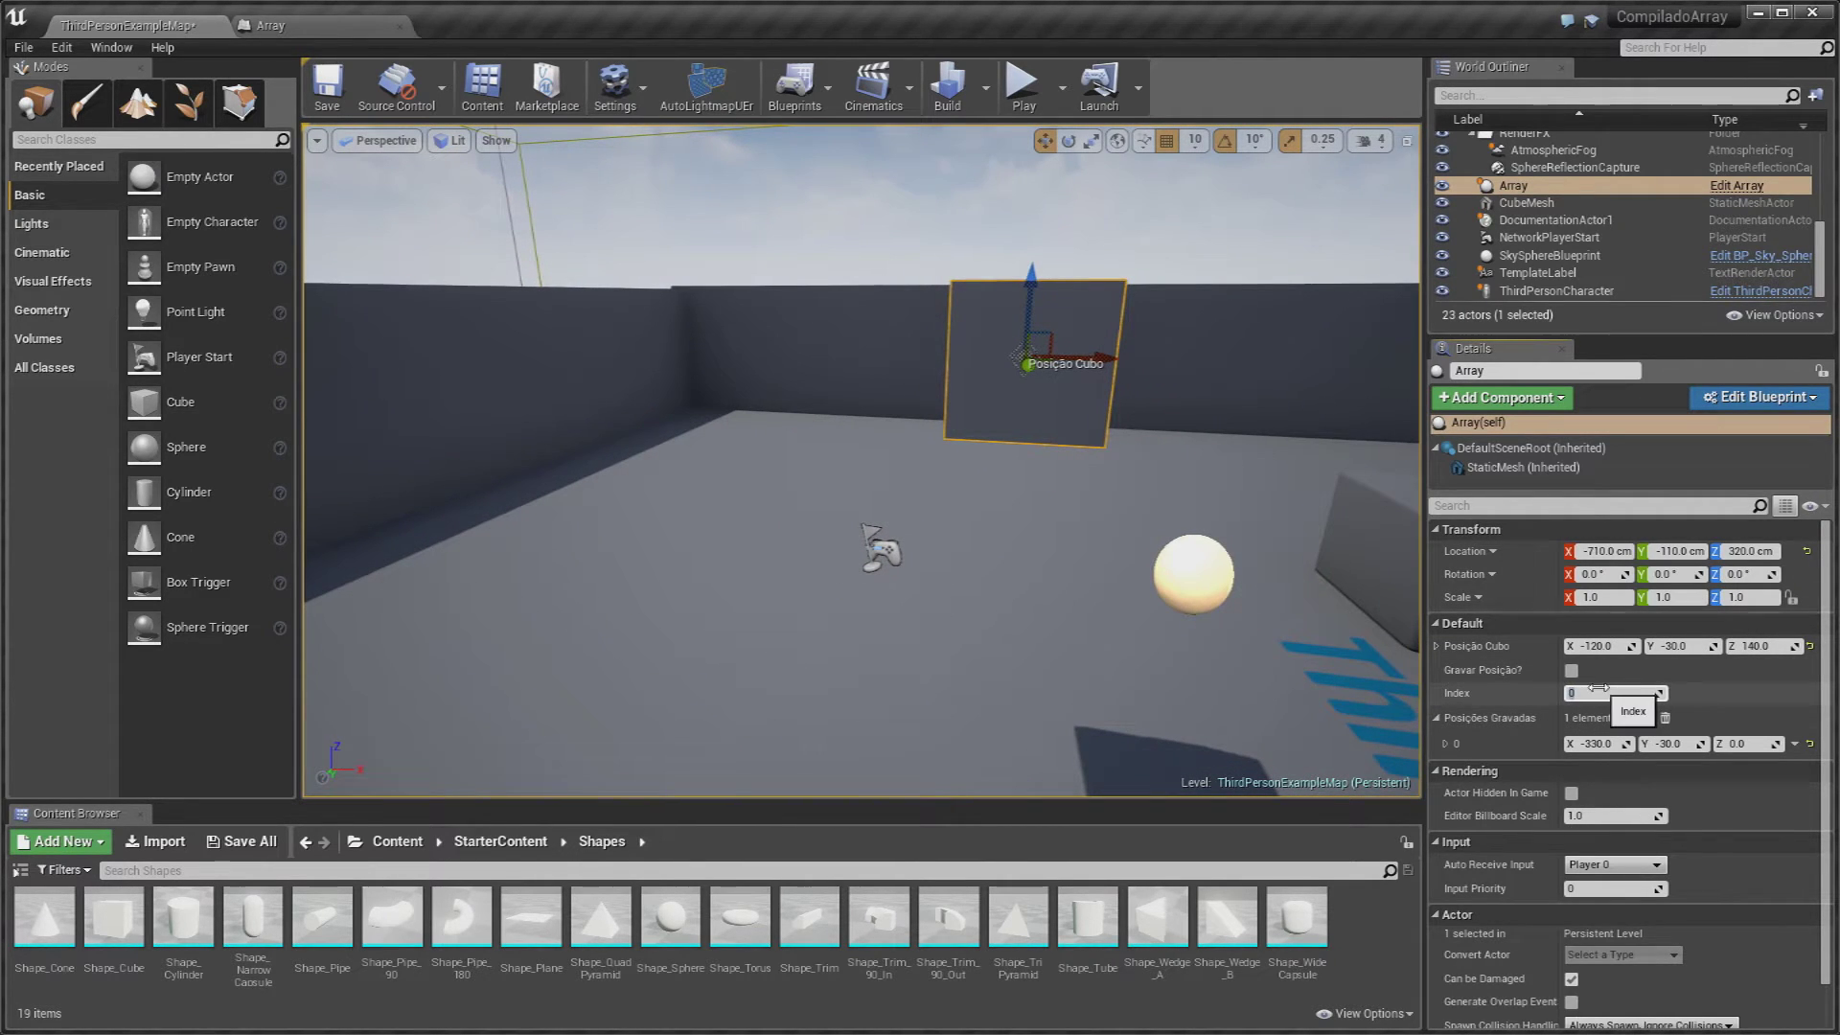
{"action": "left_click", "coordinate": [1572, 671]}
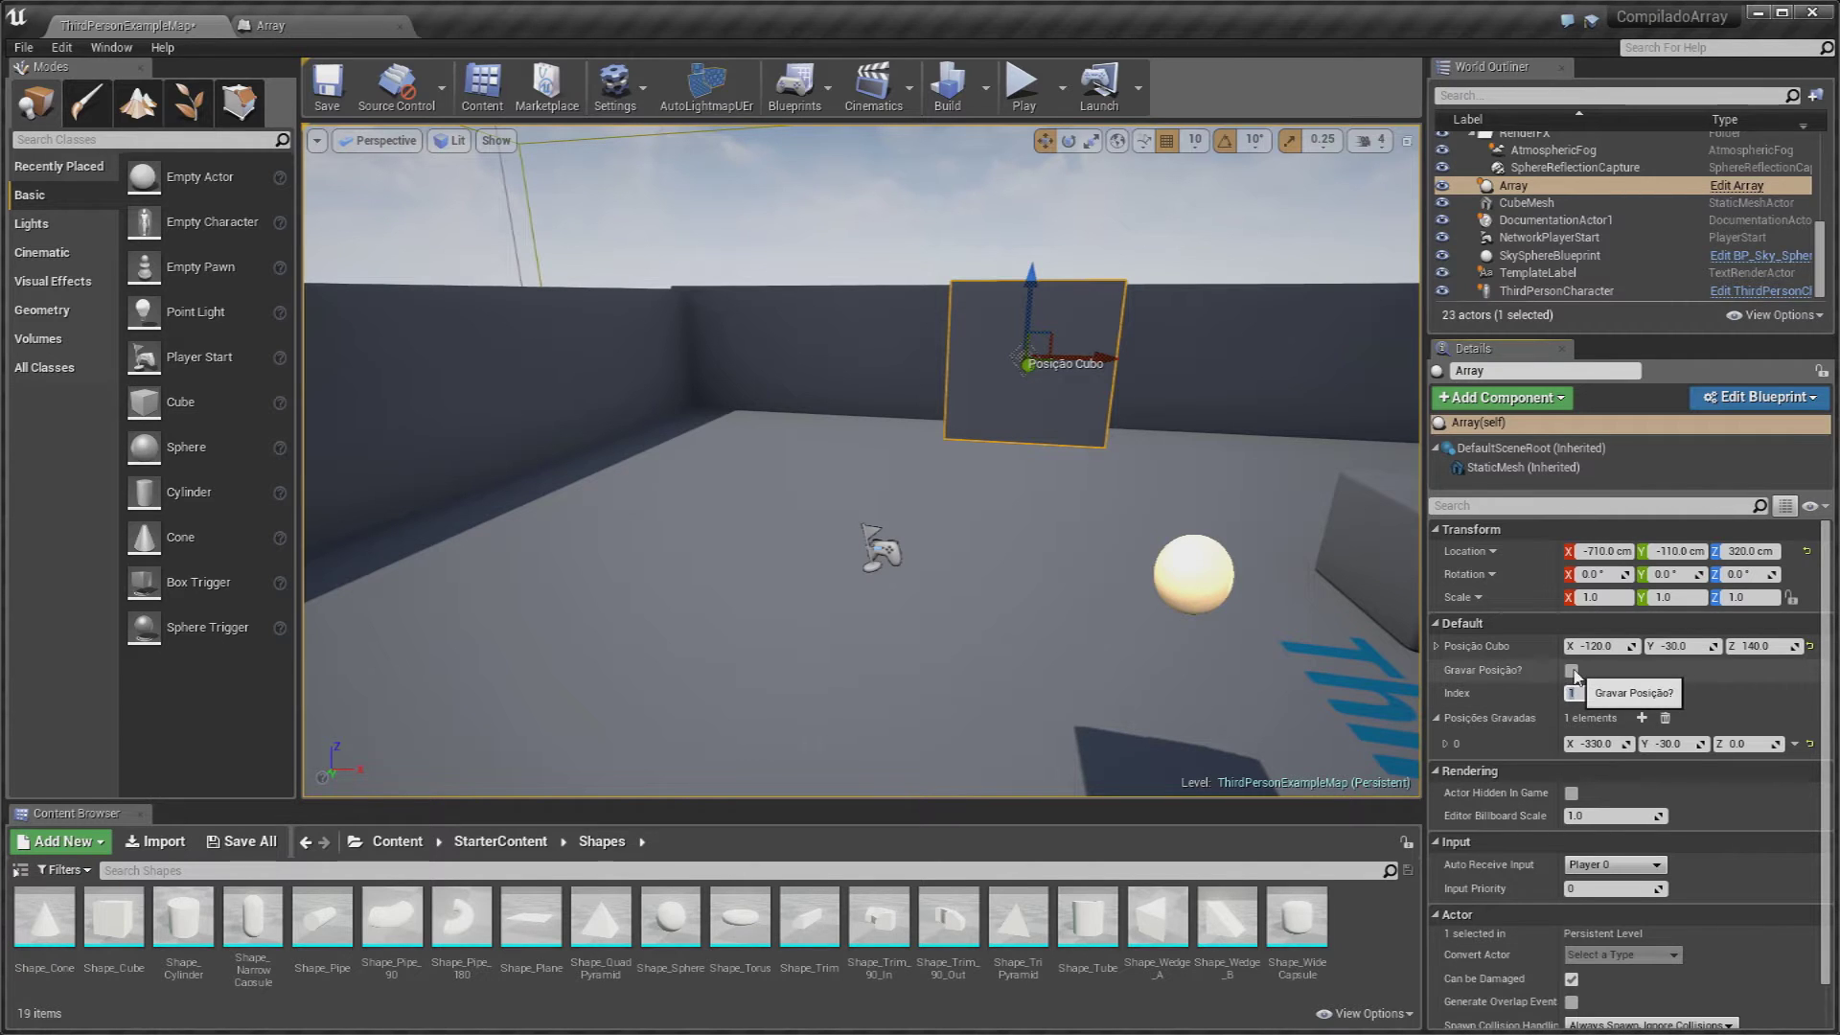
{"action": "left_click", "coordinate": [1445, 768]}
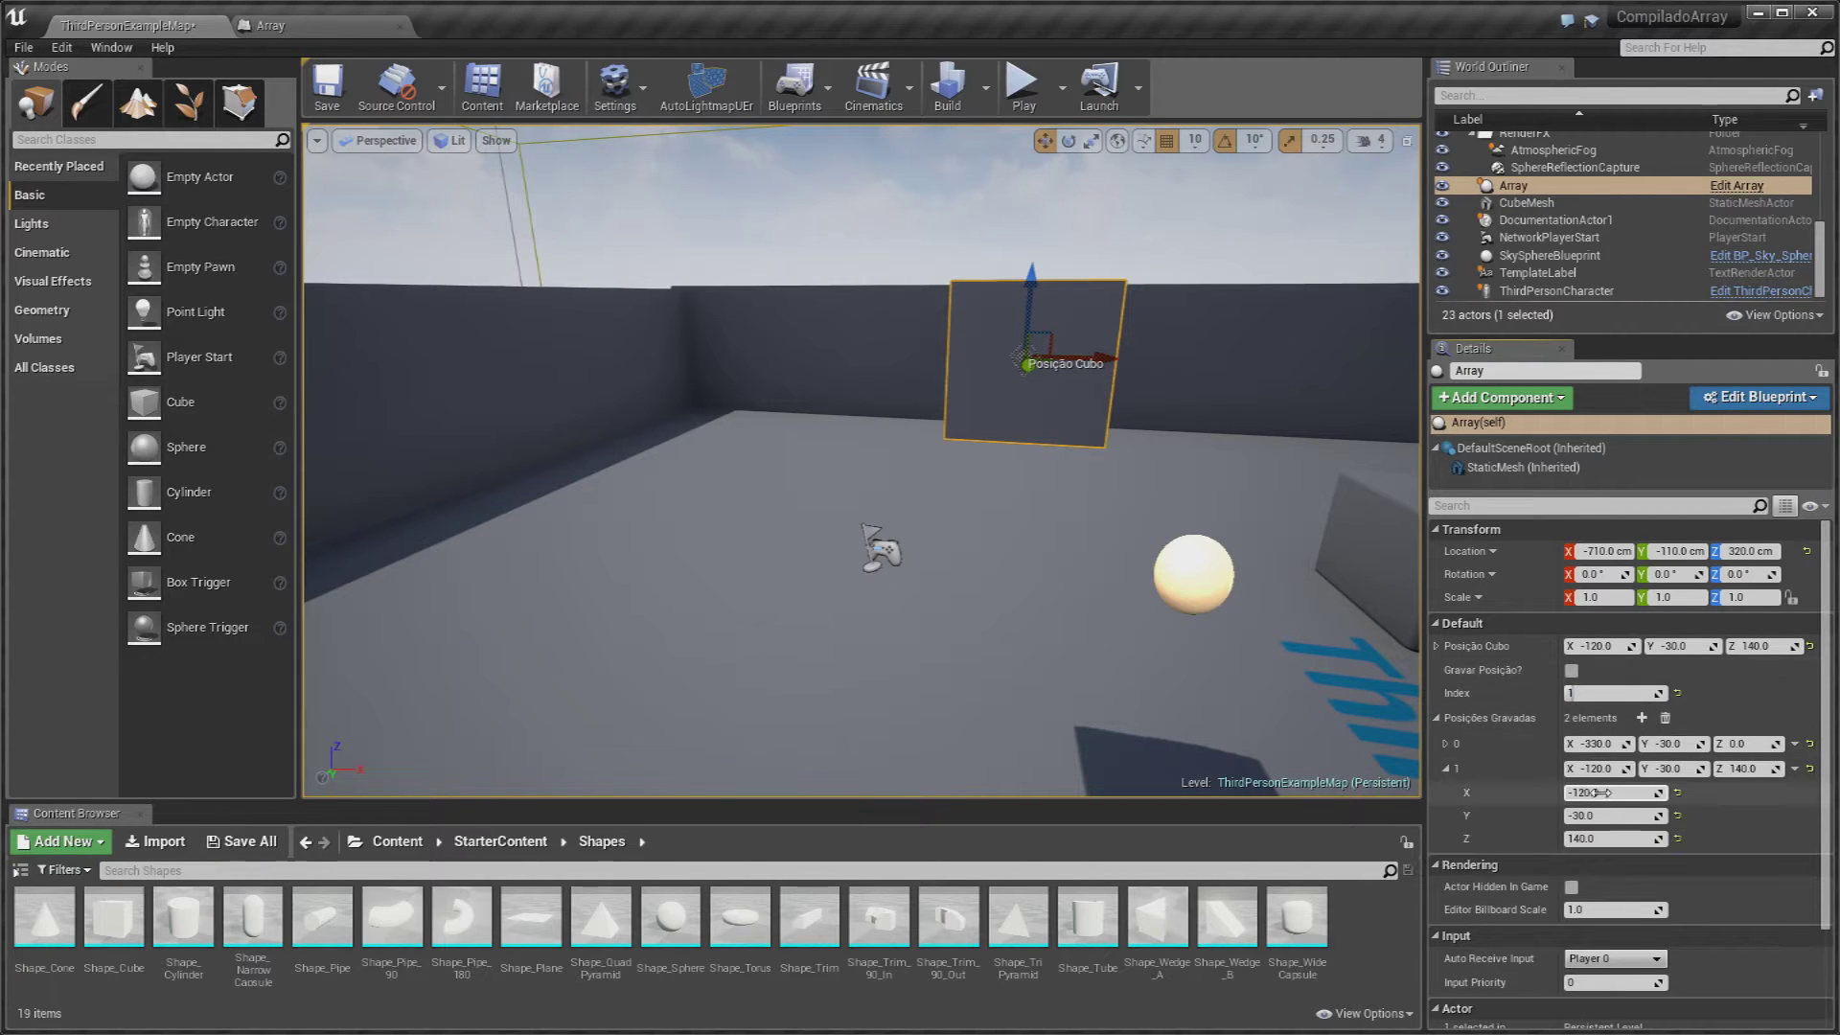
{"action": "left_click", "coordinate": [1446, 769]}
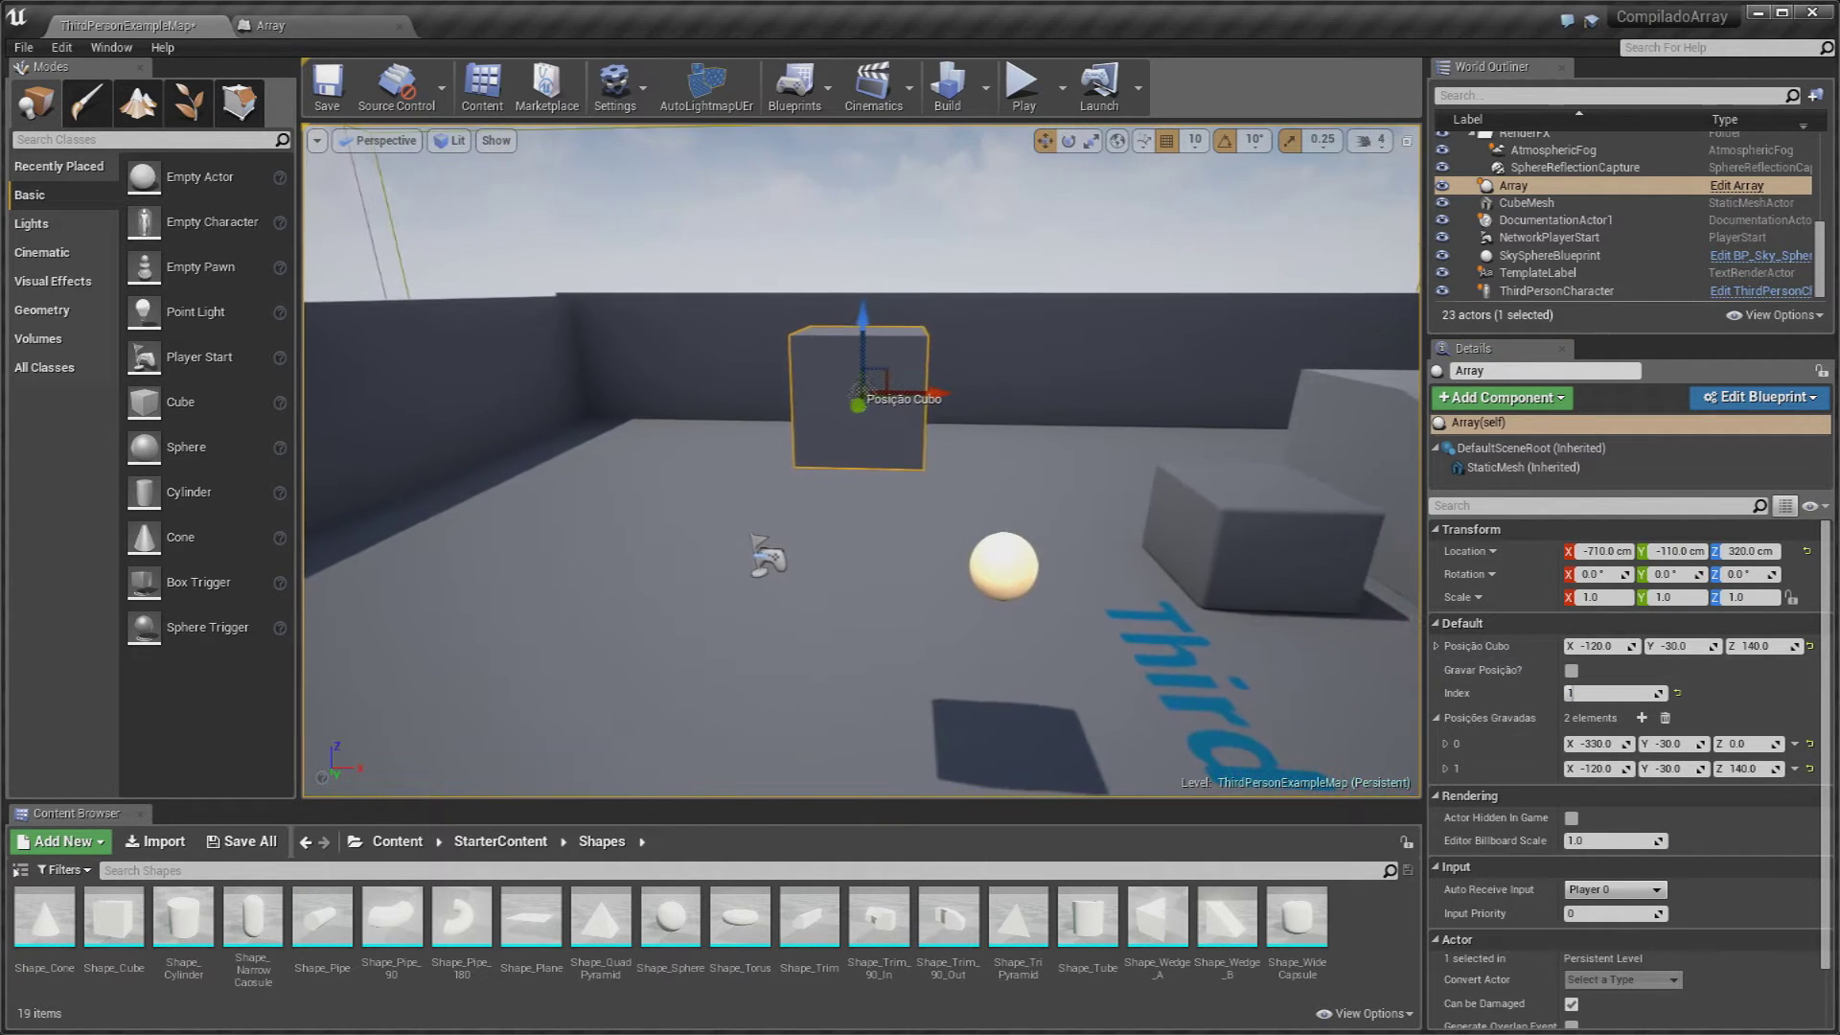
{"action": "right_click_drag", "start_coordinate": [812, 374], "coordinate": [812, 373]}
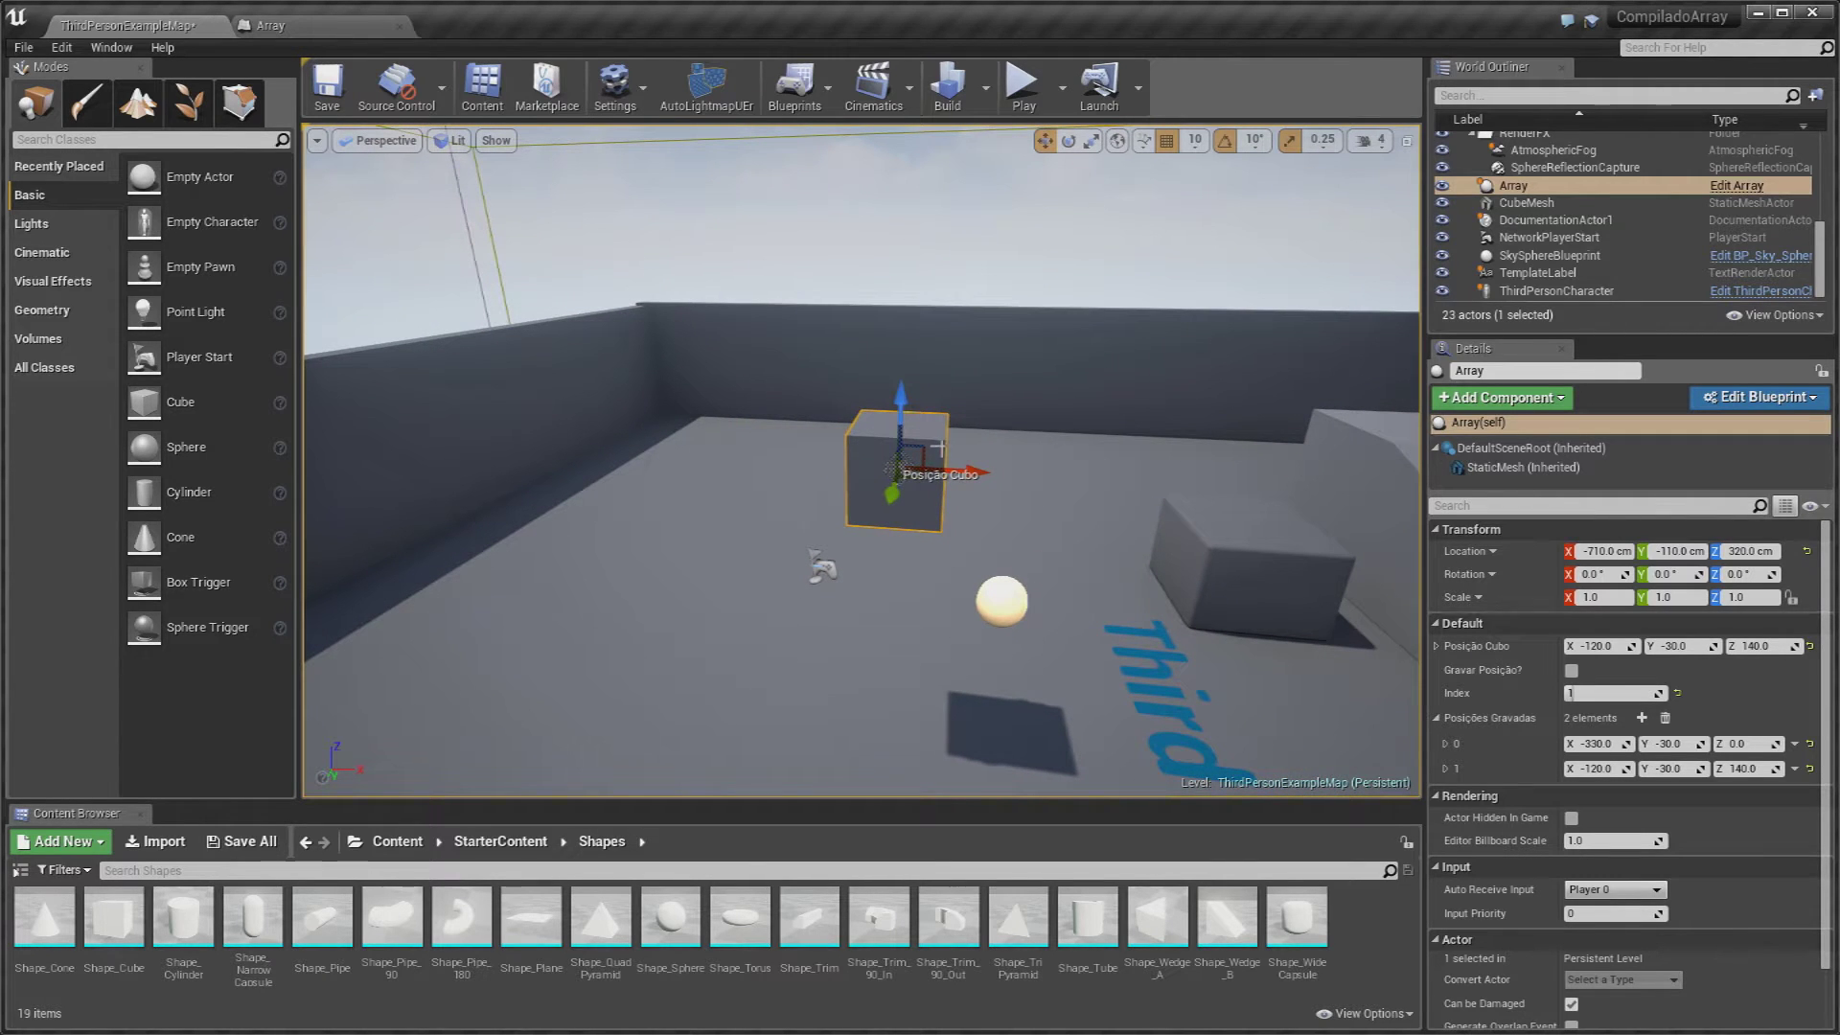
Step: Move the cube to -490, -30, 350 and record it at Index 5
{"action": "left_click_drag", "start_coordinate": [940, 445], "coordinate": [633, 262]}
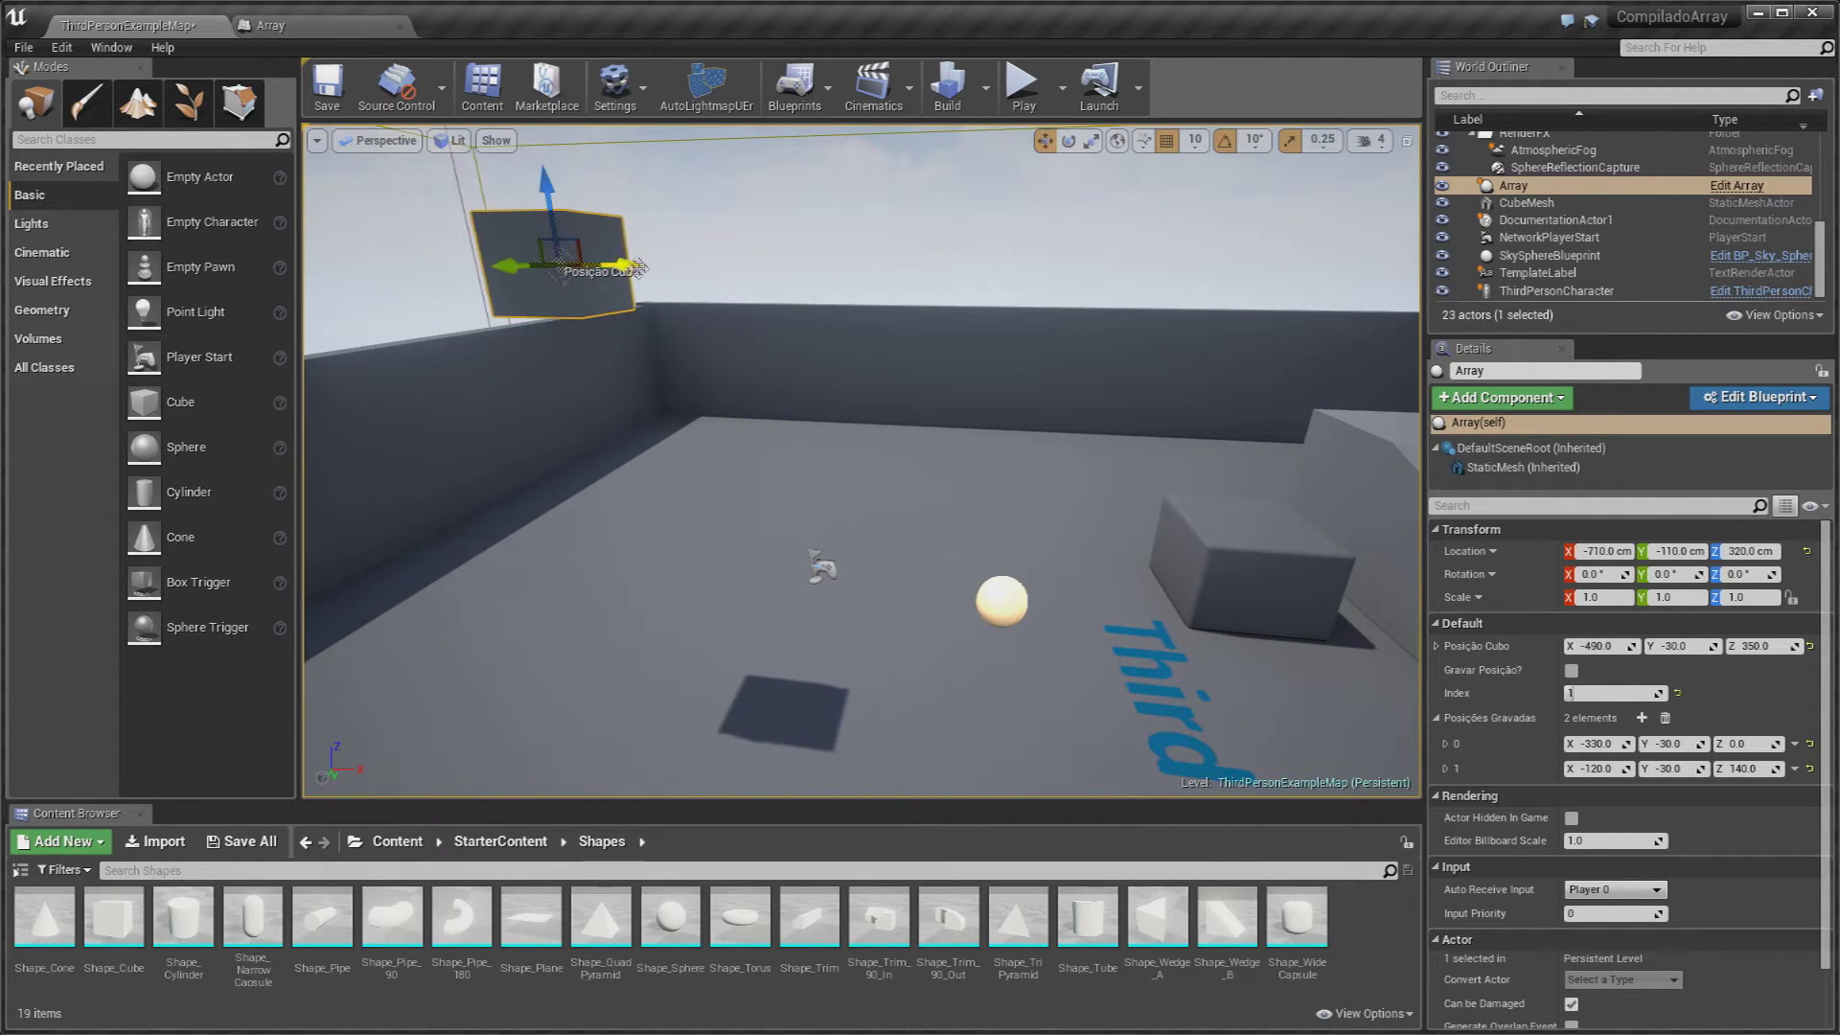
{"action": "left_click", "coordinate": [1616, 688]}
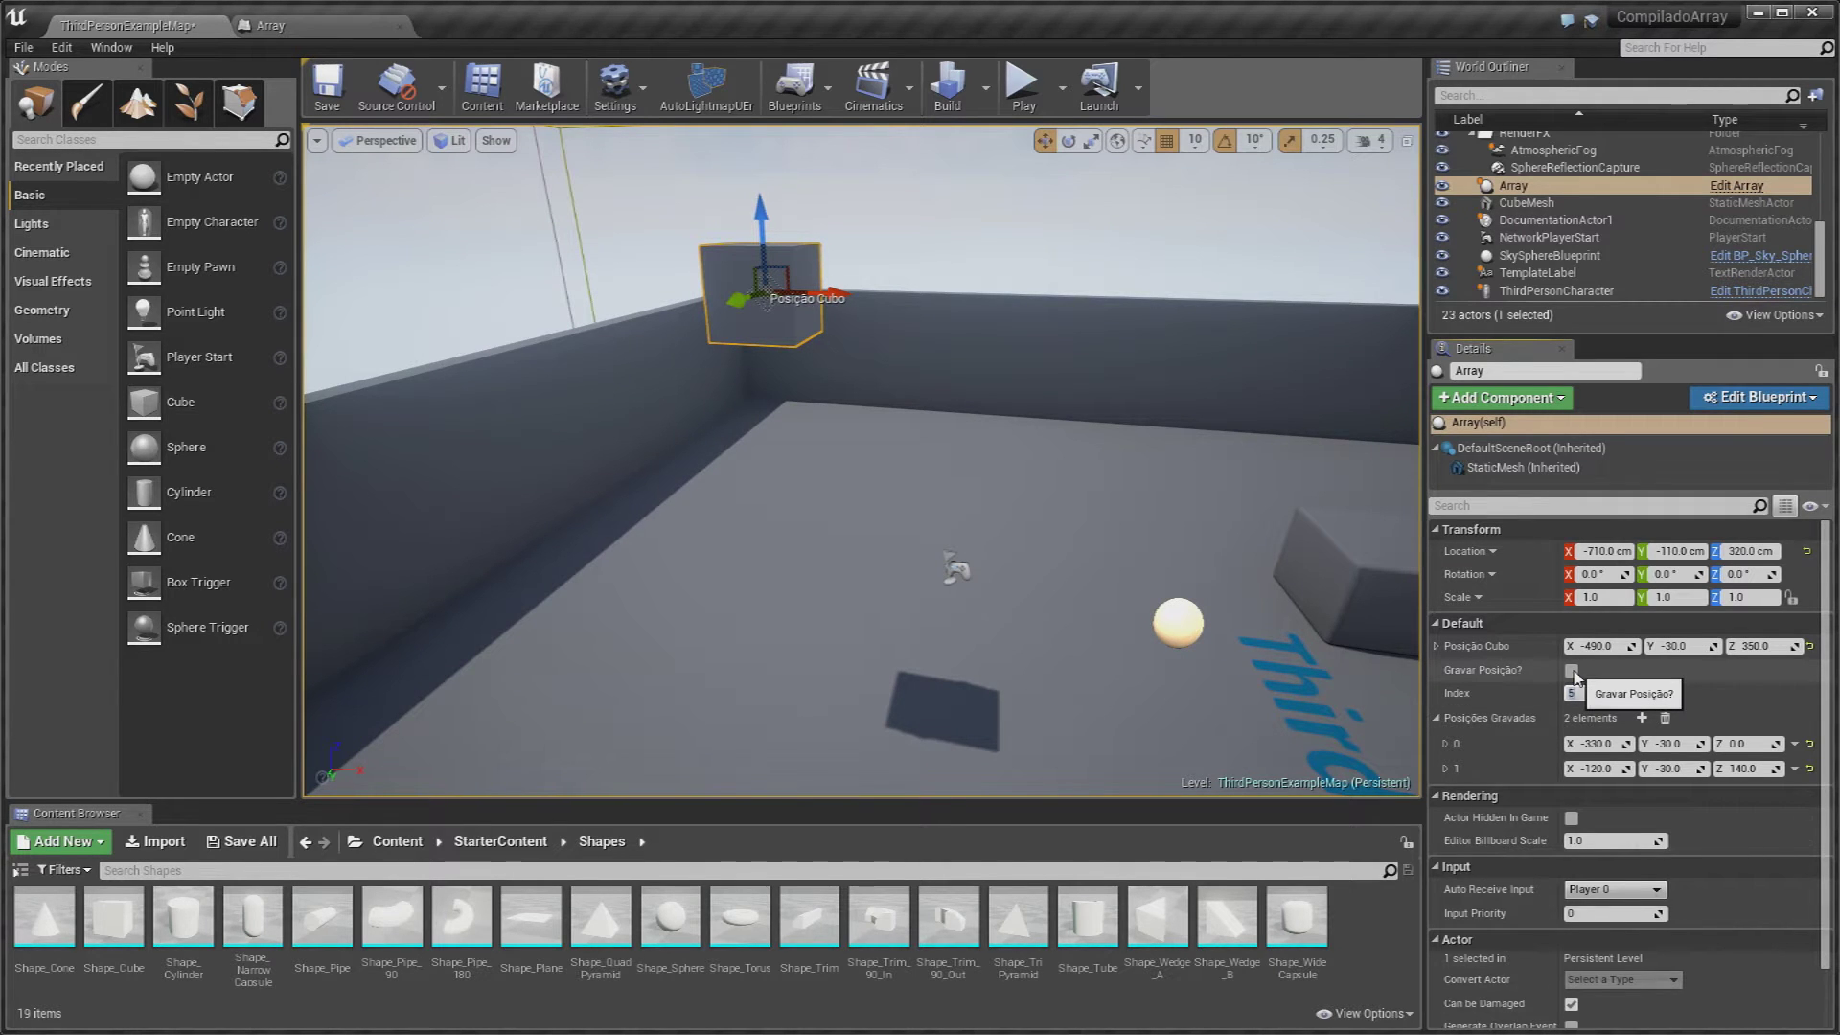
{"action": "left_click", "coordinate": [1571, 671]}
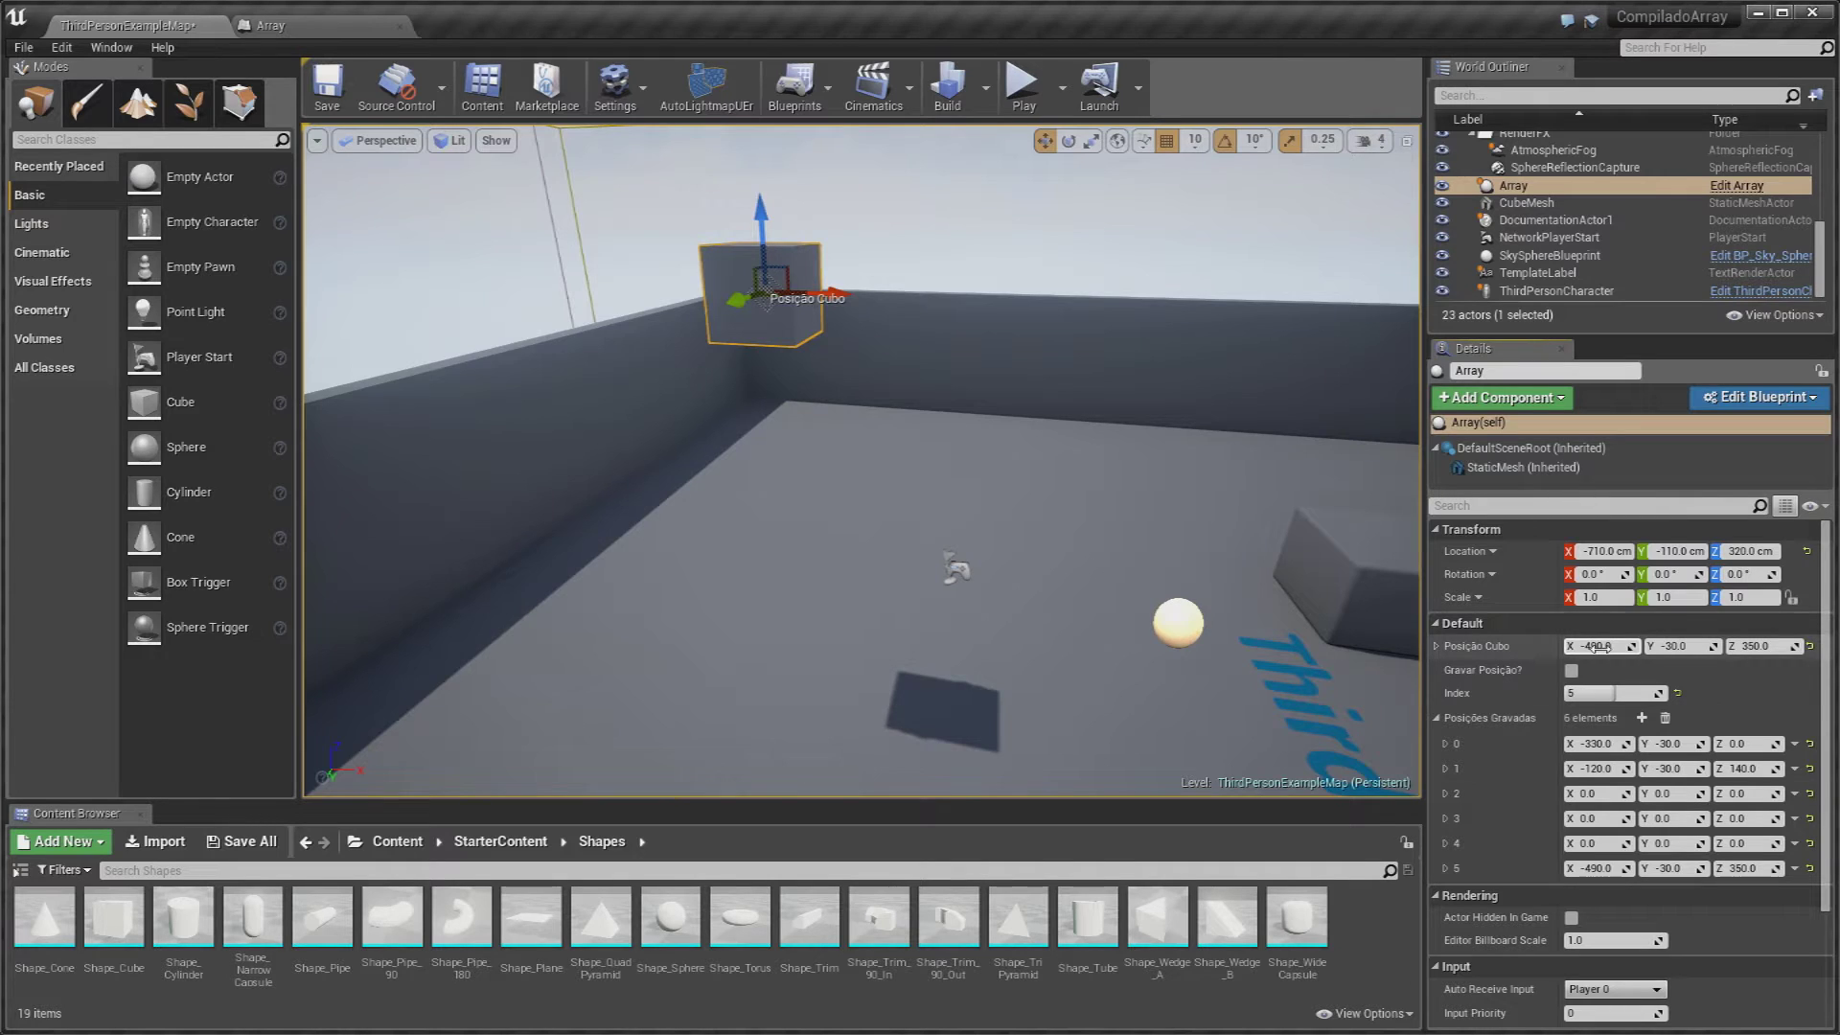
{"action": "key", "text": "f"}
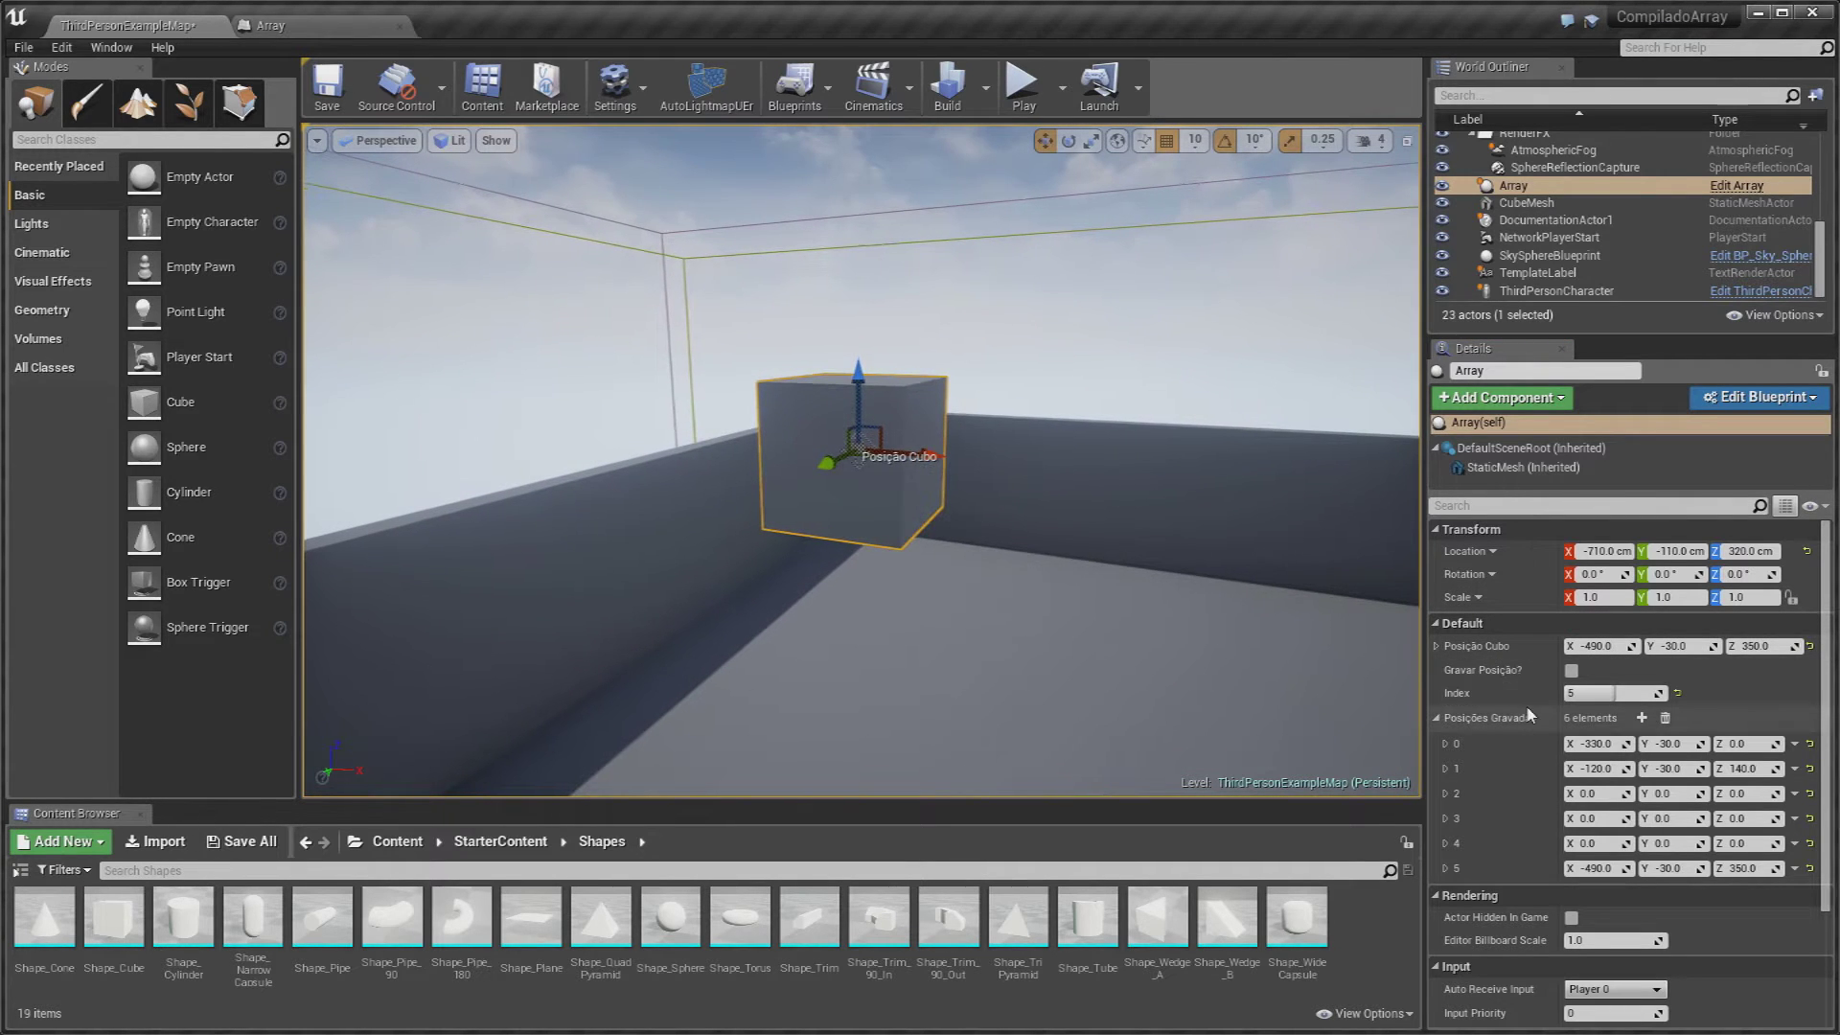
{"action": "left_click", "coordinate": [326, 35]}
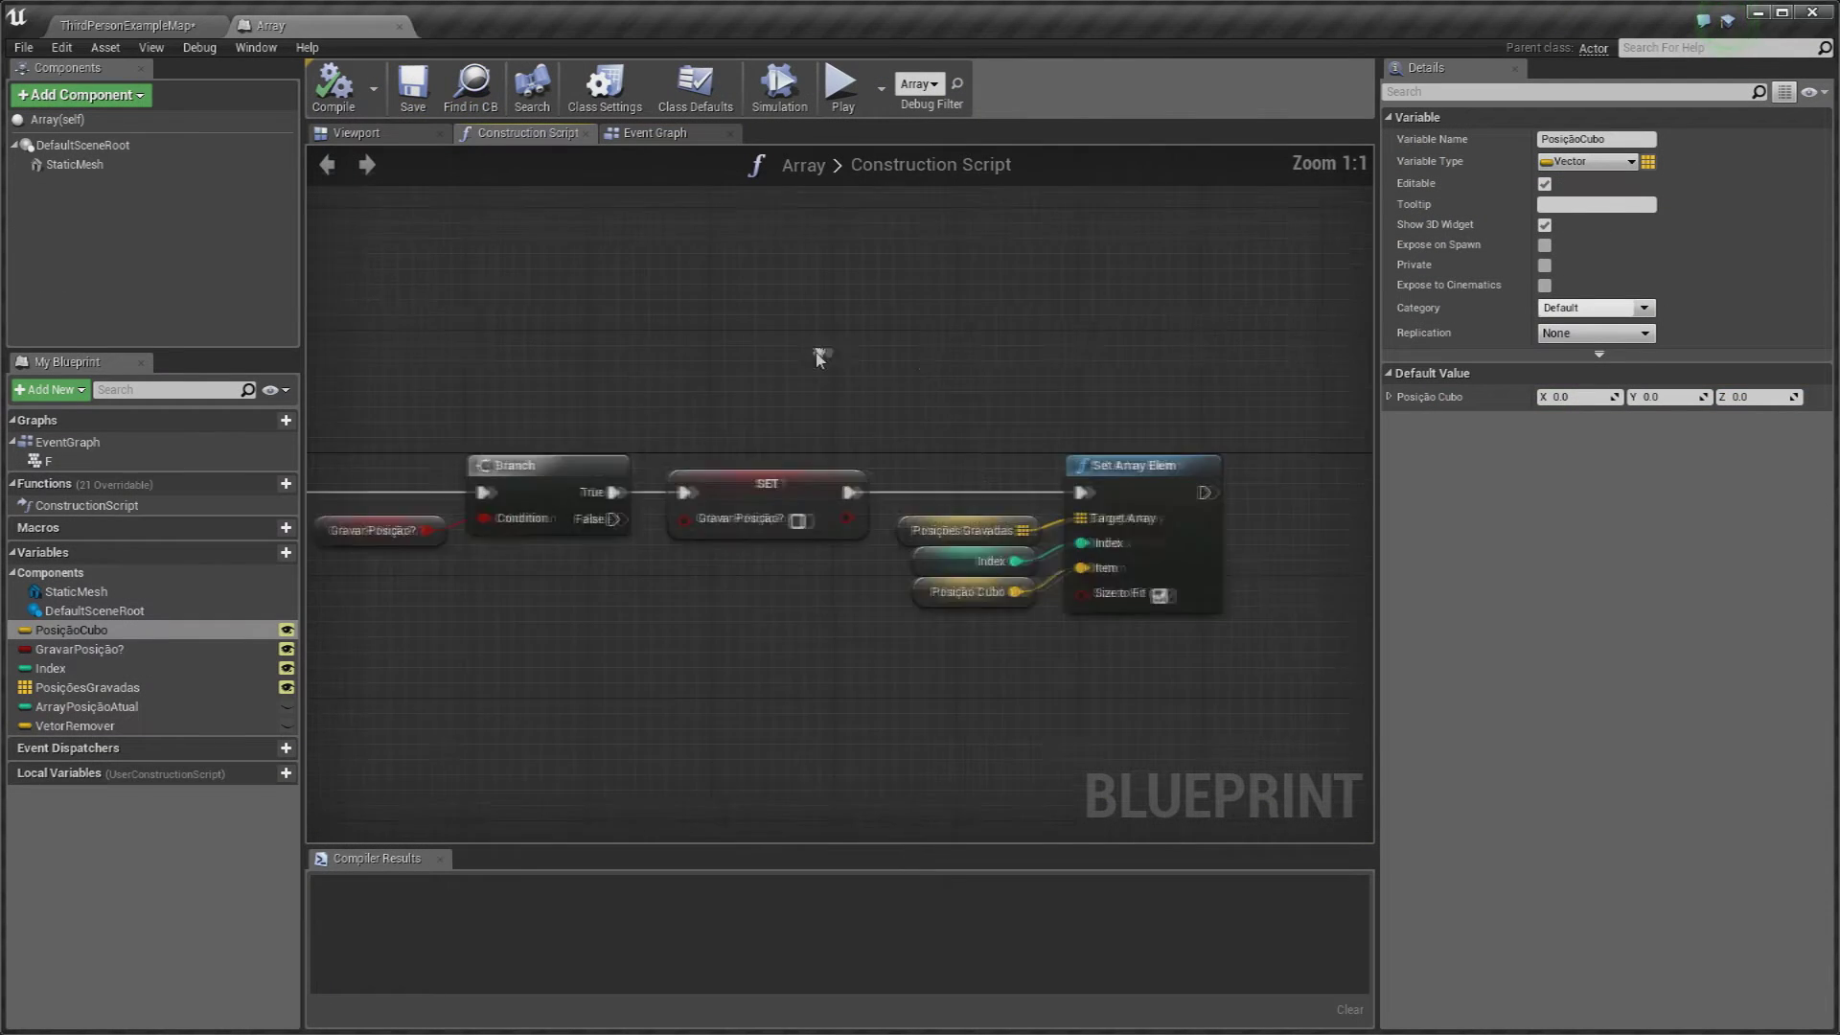
Step: Shift the Branch, SET and Set Array Elem nodes left in the Construction Script
{"action": "scroll", "coordinate": [832, 351], "scroll_direction": "down", "scroll_amount": 4}
{"action": "left_click_drag", "start_coordinate": [832, 350], "coordinate": [1194, 535]}
{"action": "left_click_drag", "start_coordinate": [1194, 440], "coordinate": [1118, 433]}
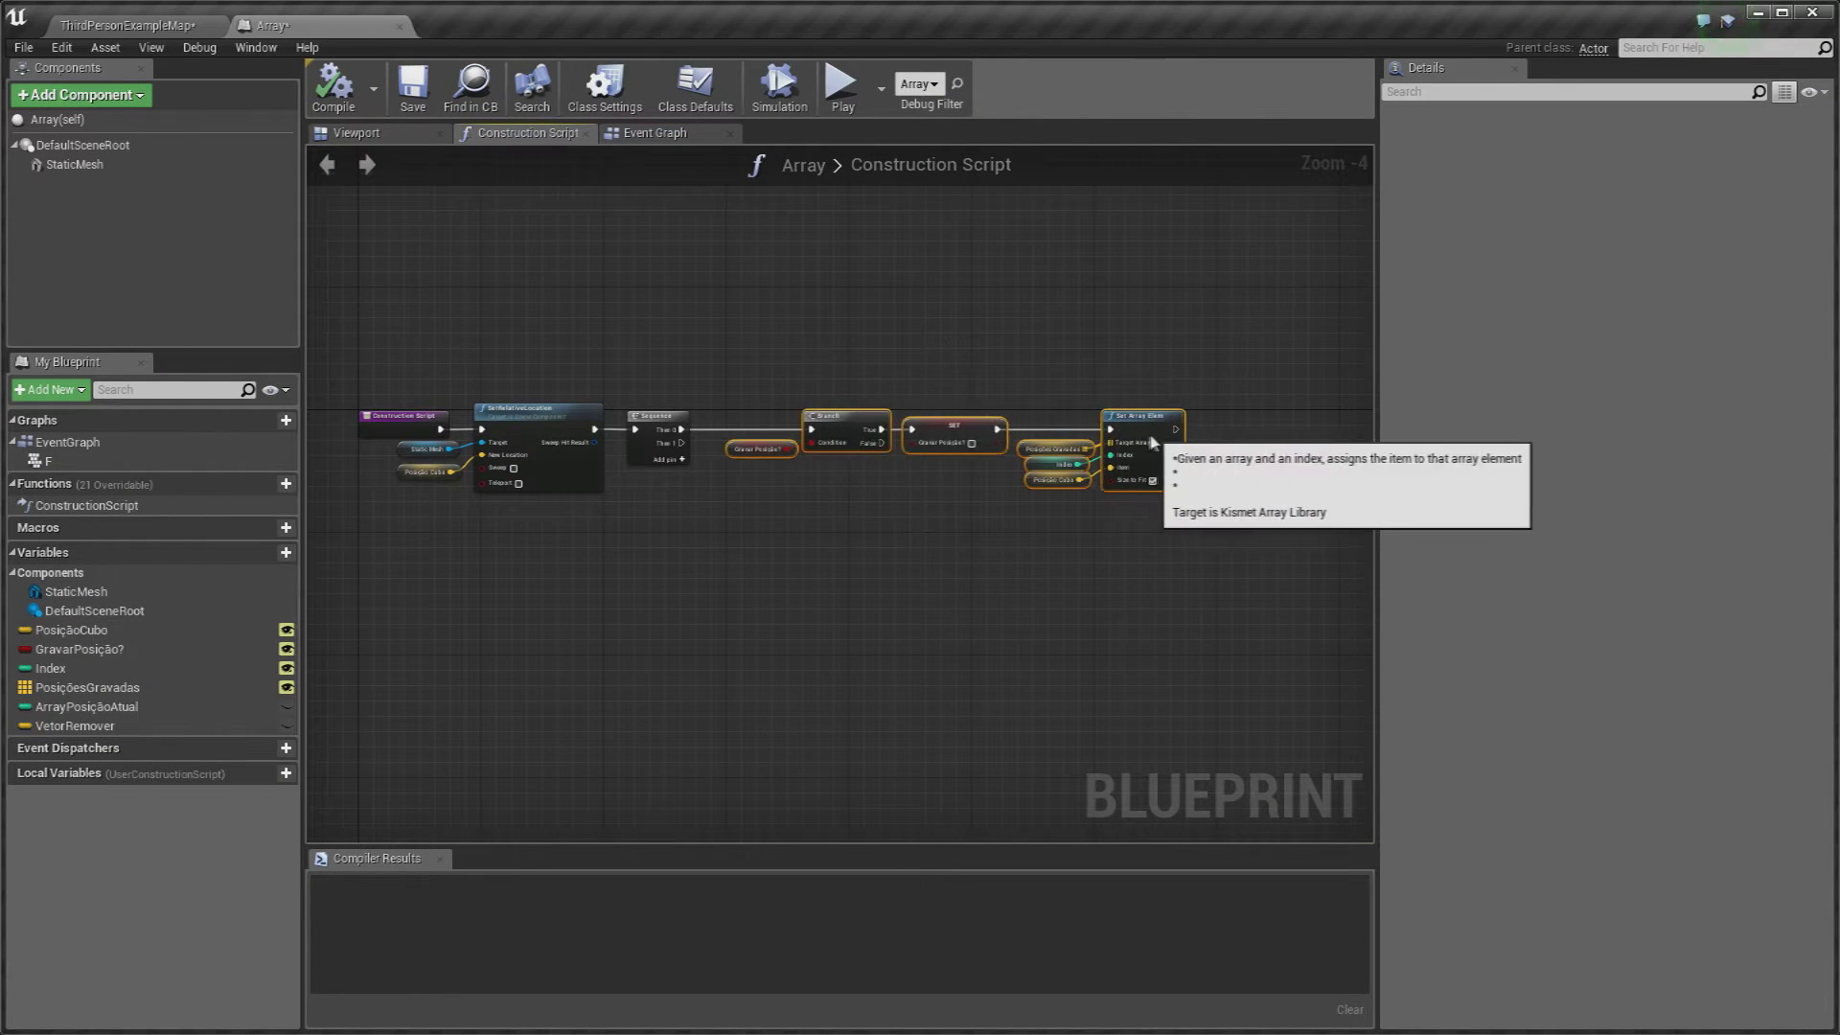
{"action": "left_click", "coordinate": [817, 508]}
Step: Delete the Sequence node and wire SetRelativeLocation directly into the Branch node
{"action": "scroll", "coordinate": [834, 493], "scroll_direction": "up", "scroll_amount": 3}
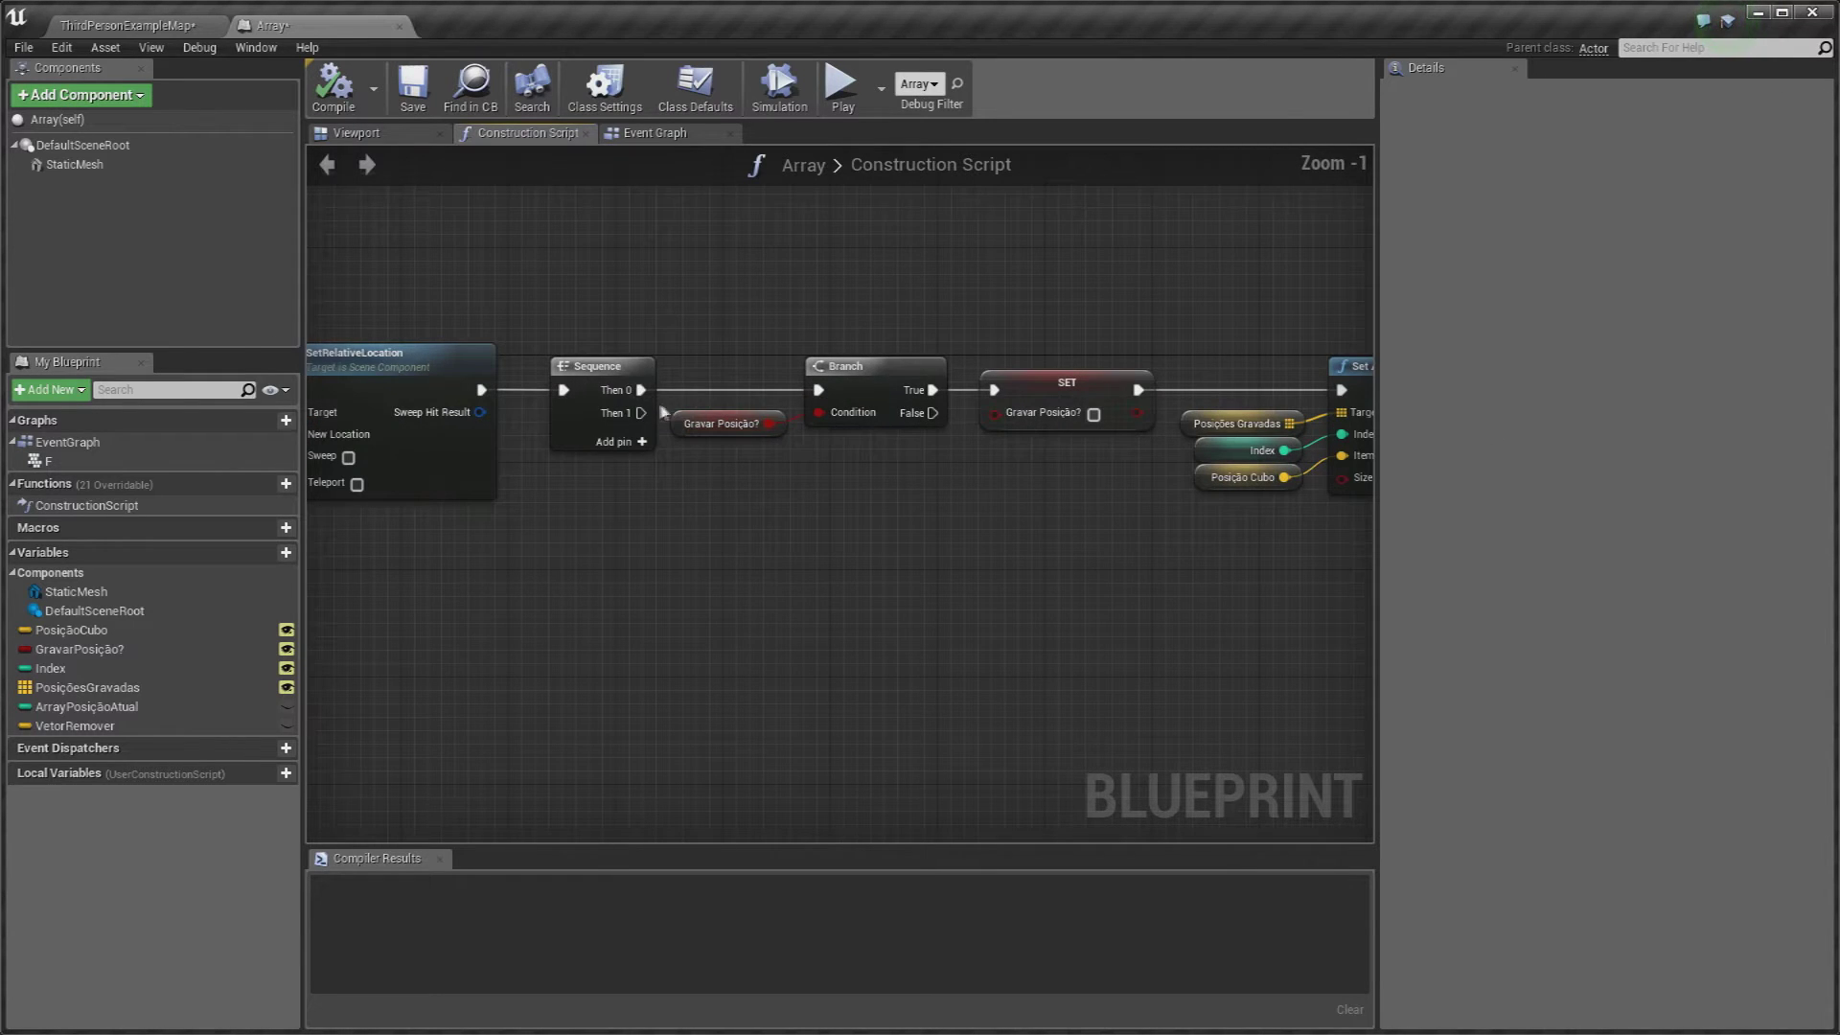
{"action": "left_click", "coordinate": [602, 375]}
{"action": "key", "text": "Delete"}
{"action": "left_click_drag", "start_coordinate": [481, 390], "coordinate": [817, 390]}
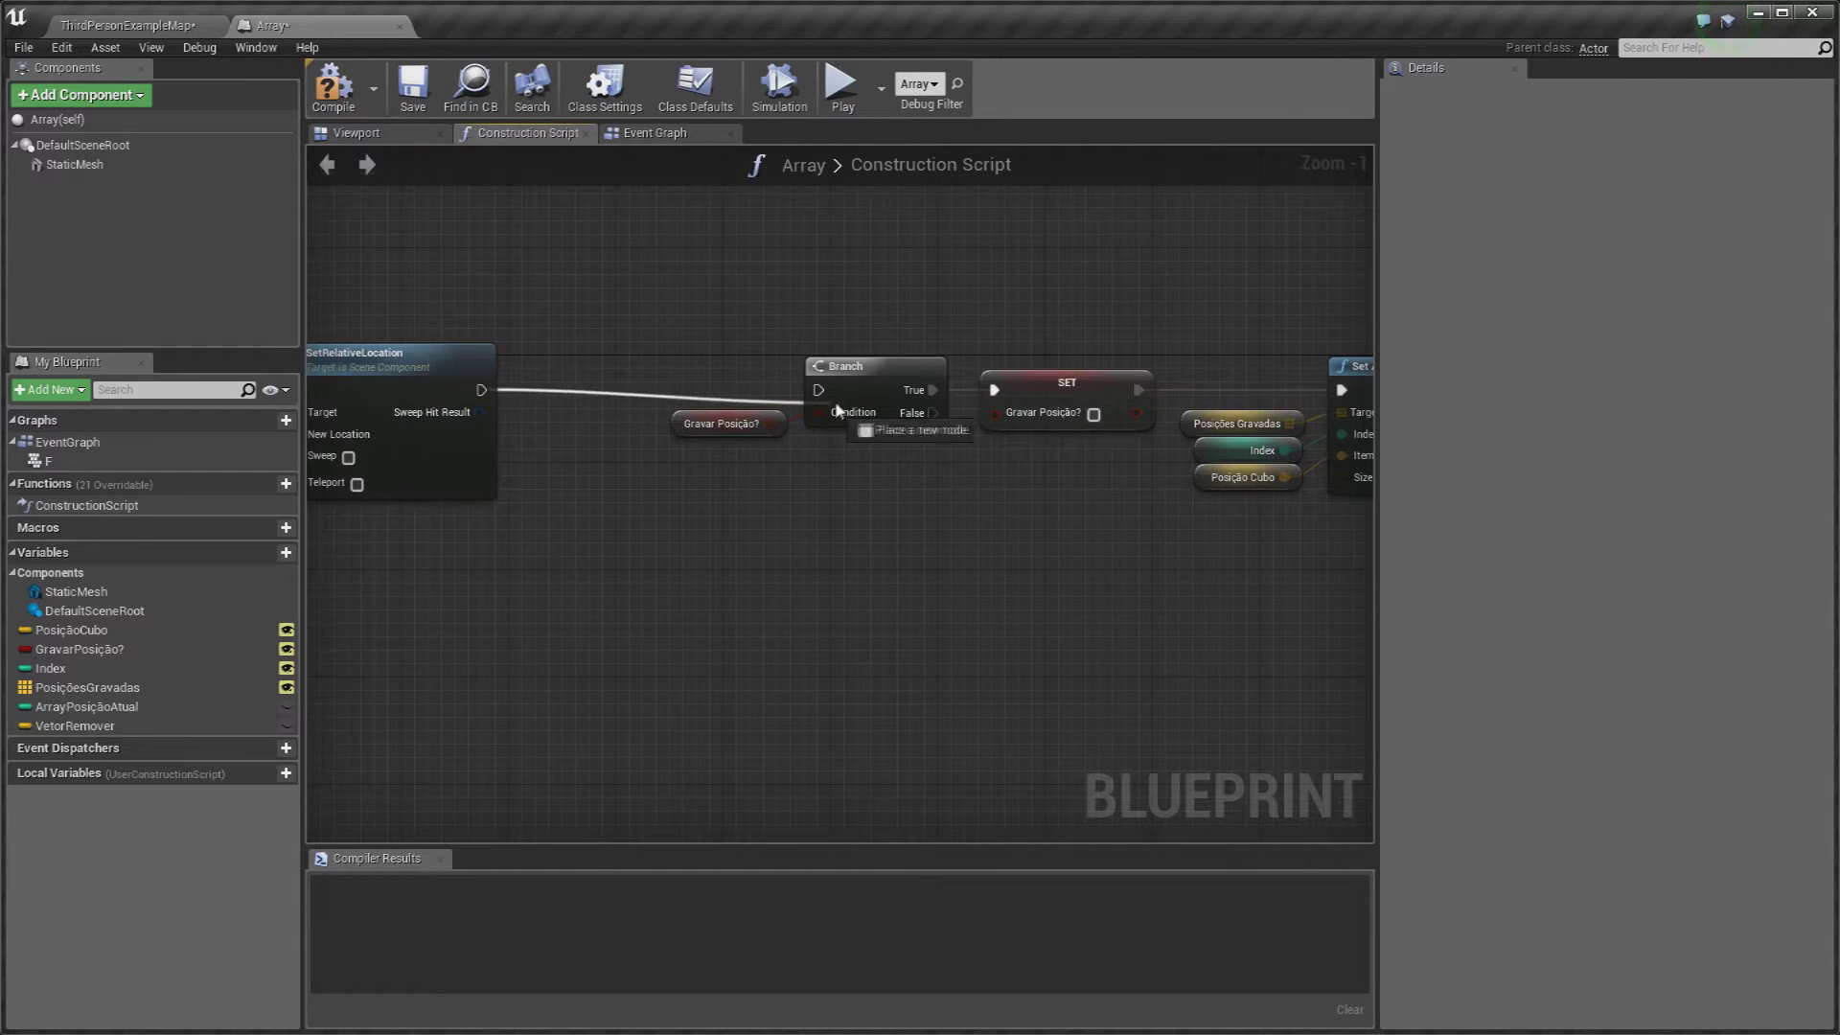
Step: Move the Branch, SET and Set Array Elem nodes closer to SetRelativeLocation
{"action": "left_click_drag", "start_coordinate": [659, 302], "coordinate": [1286, 537]}
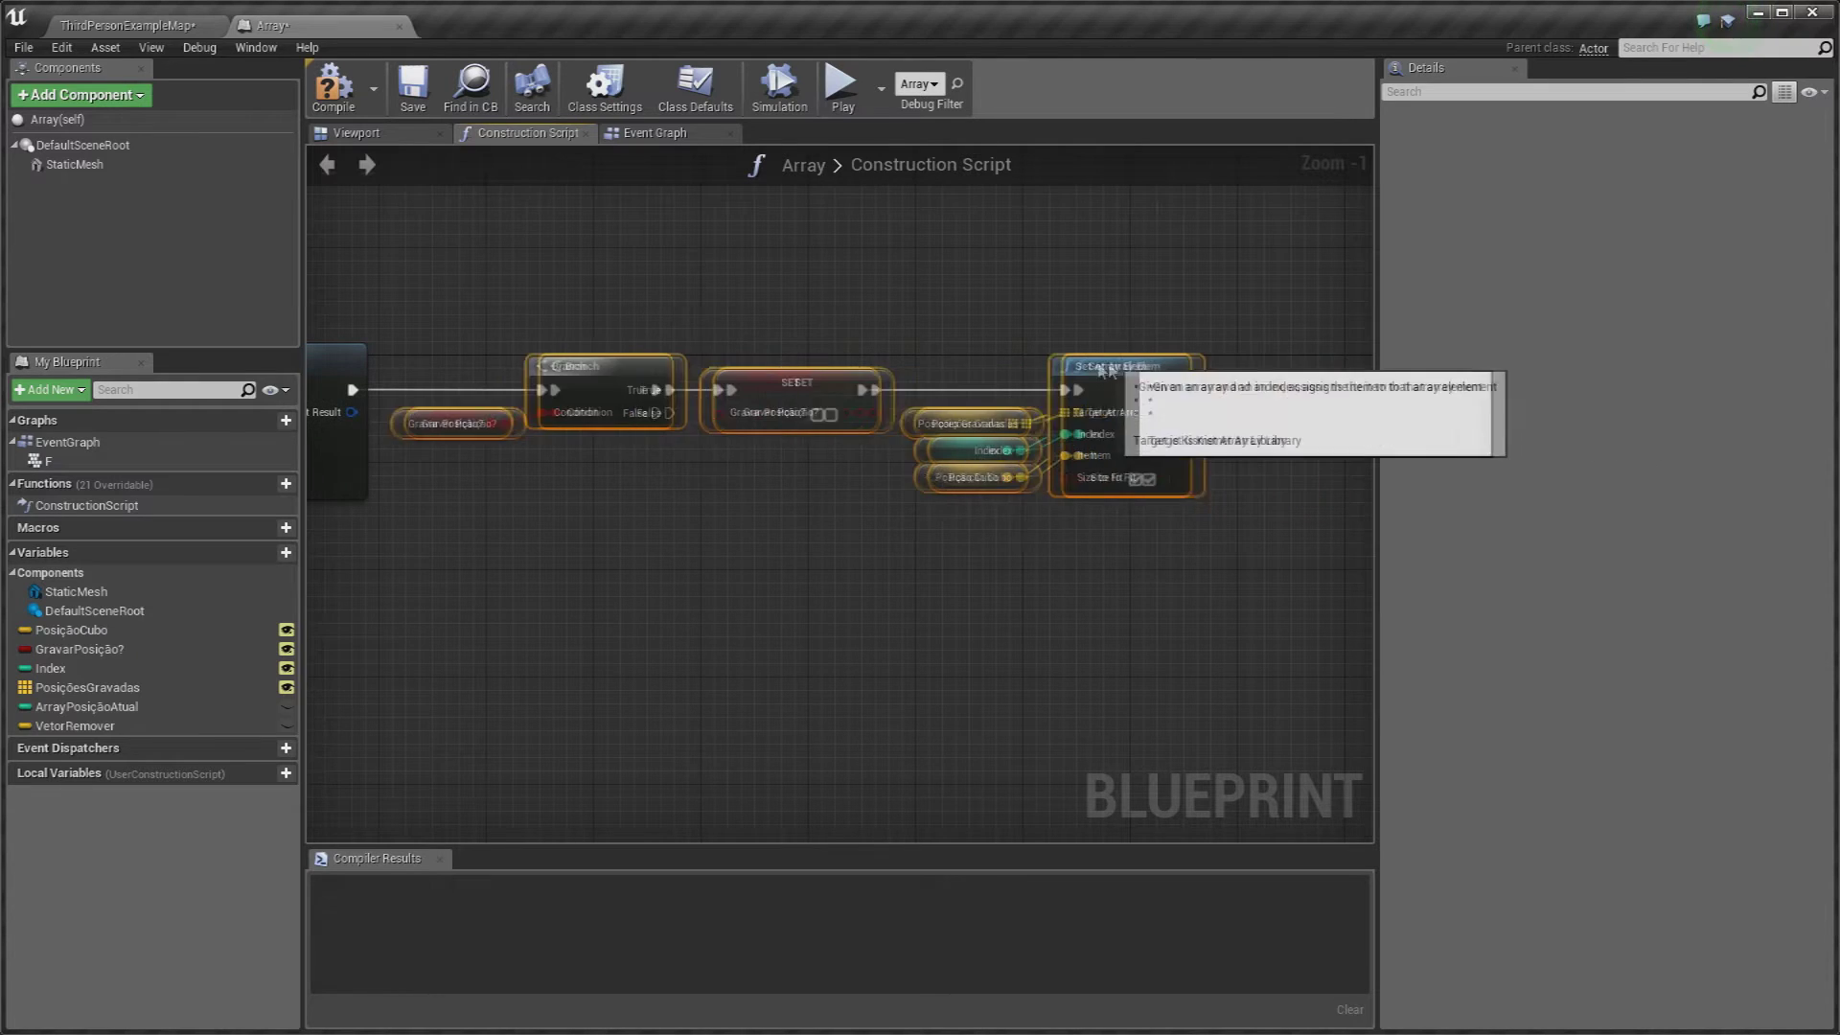
{"action": "left_click_drag", "start_coordinate": [1267, 454], "coordinate": [1108, 455]}
{"action": "left_click", "coordinate": [744, 513]}
{"action": "right_click_drag", "start_coordinate": [744, 514], "coordinate": [1211, 543]}
{"action": "scroll", "coordinate": [1211, 543], "scroll_direction": "up", "scroll_amount": 1}
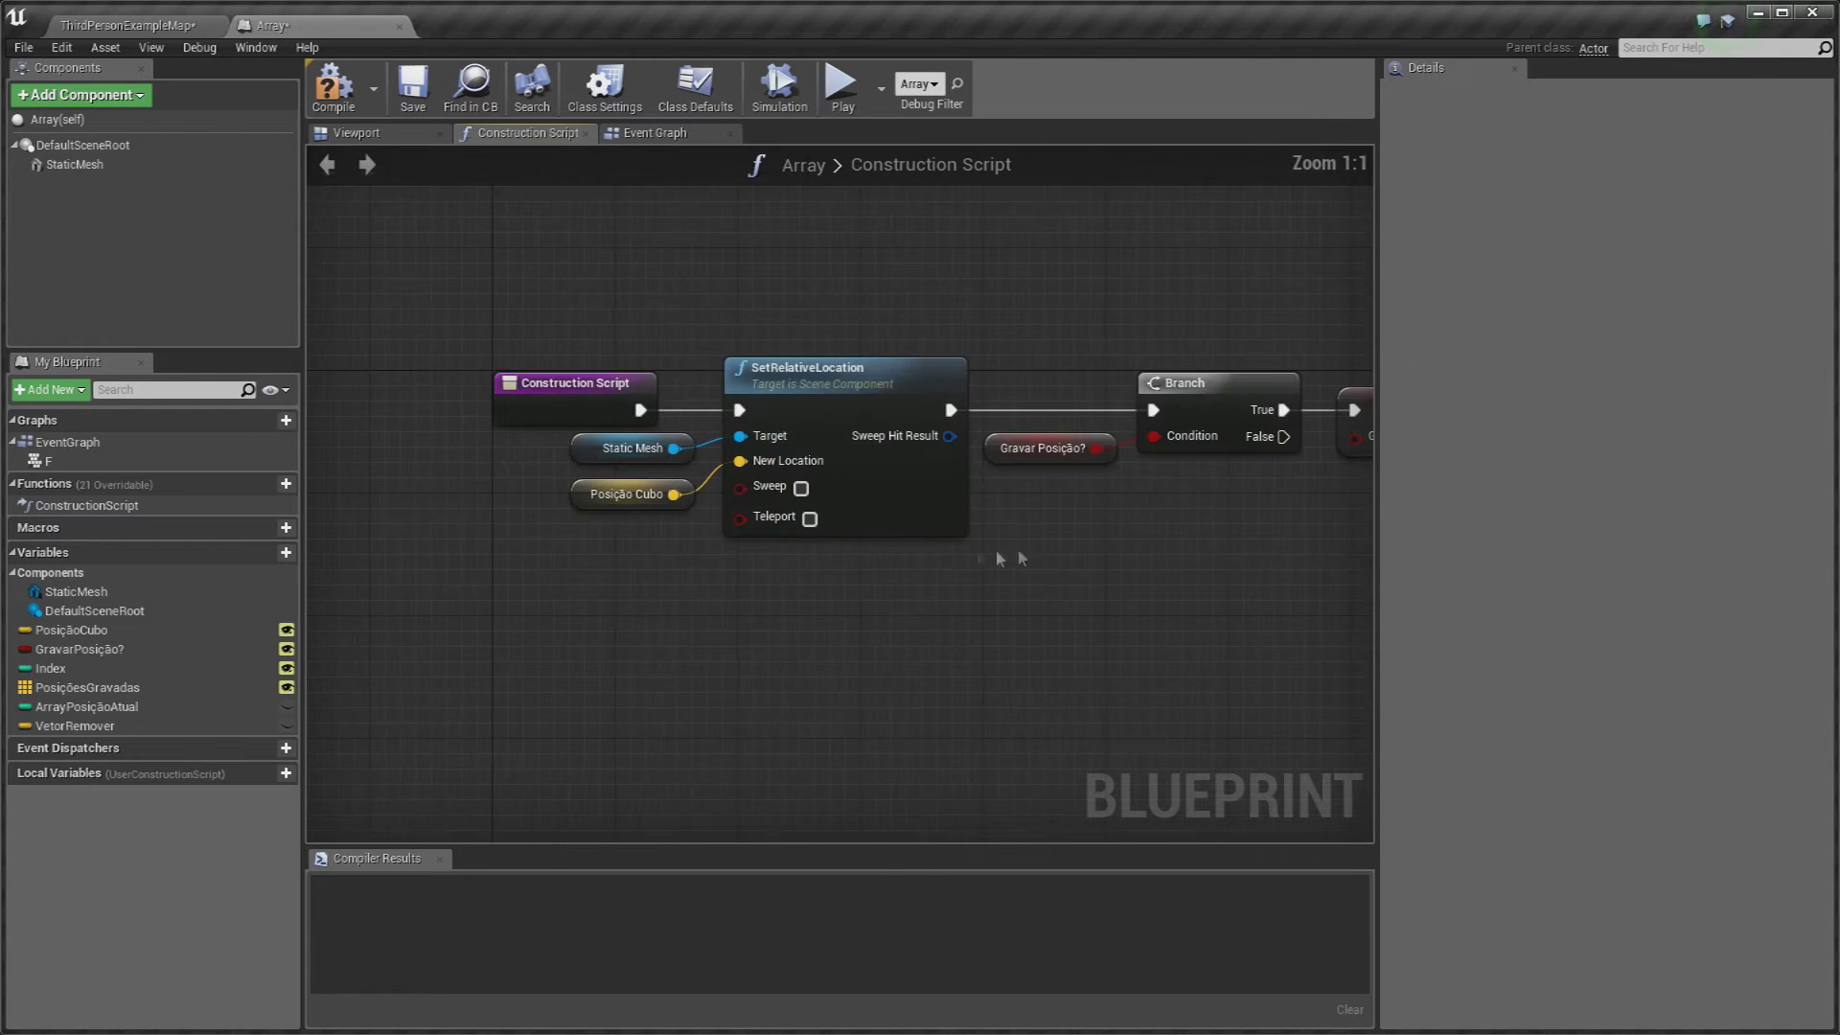
Step: Inspect the Posição Cubo variable and the StaticMesh component's properties
{"action": "left_click", "coordinate": [169, 23]}
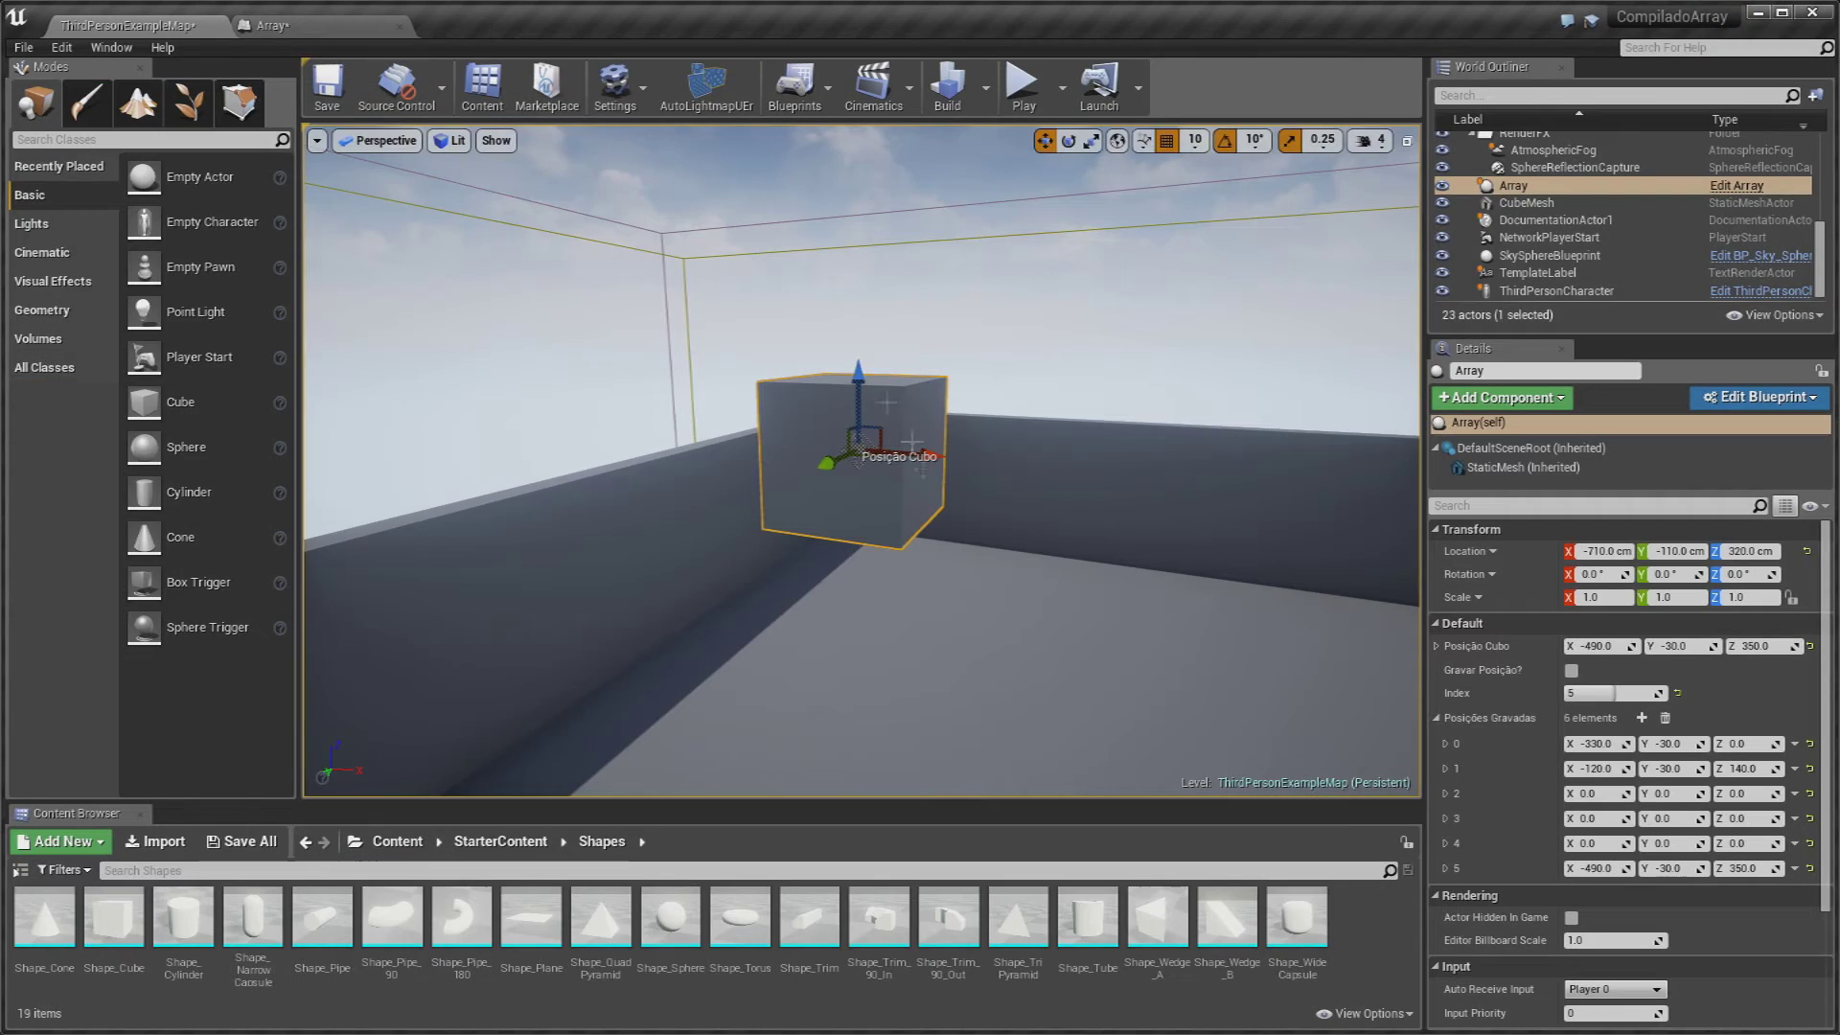
{"action": "left_click", "coordinate": [365, 25]}
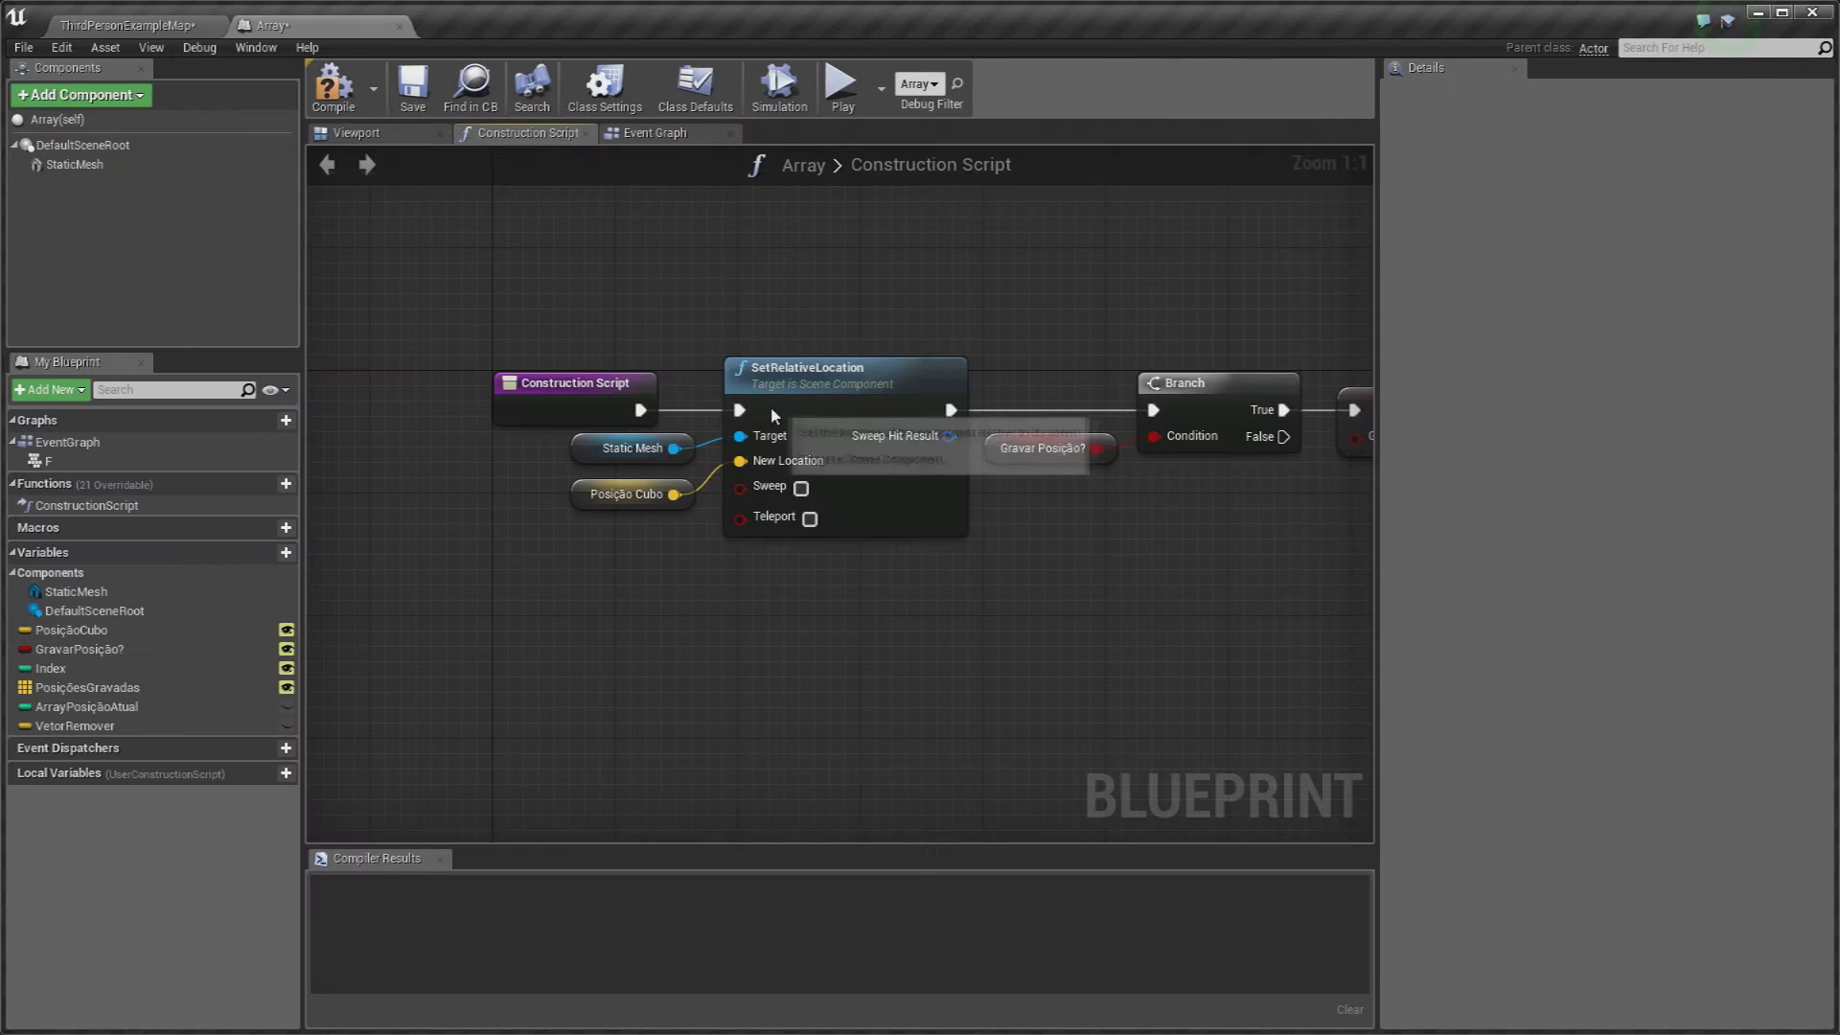
{"action": "left_click", "coordinate": [572, 505]}
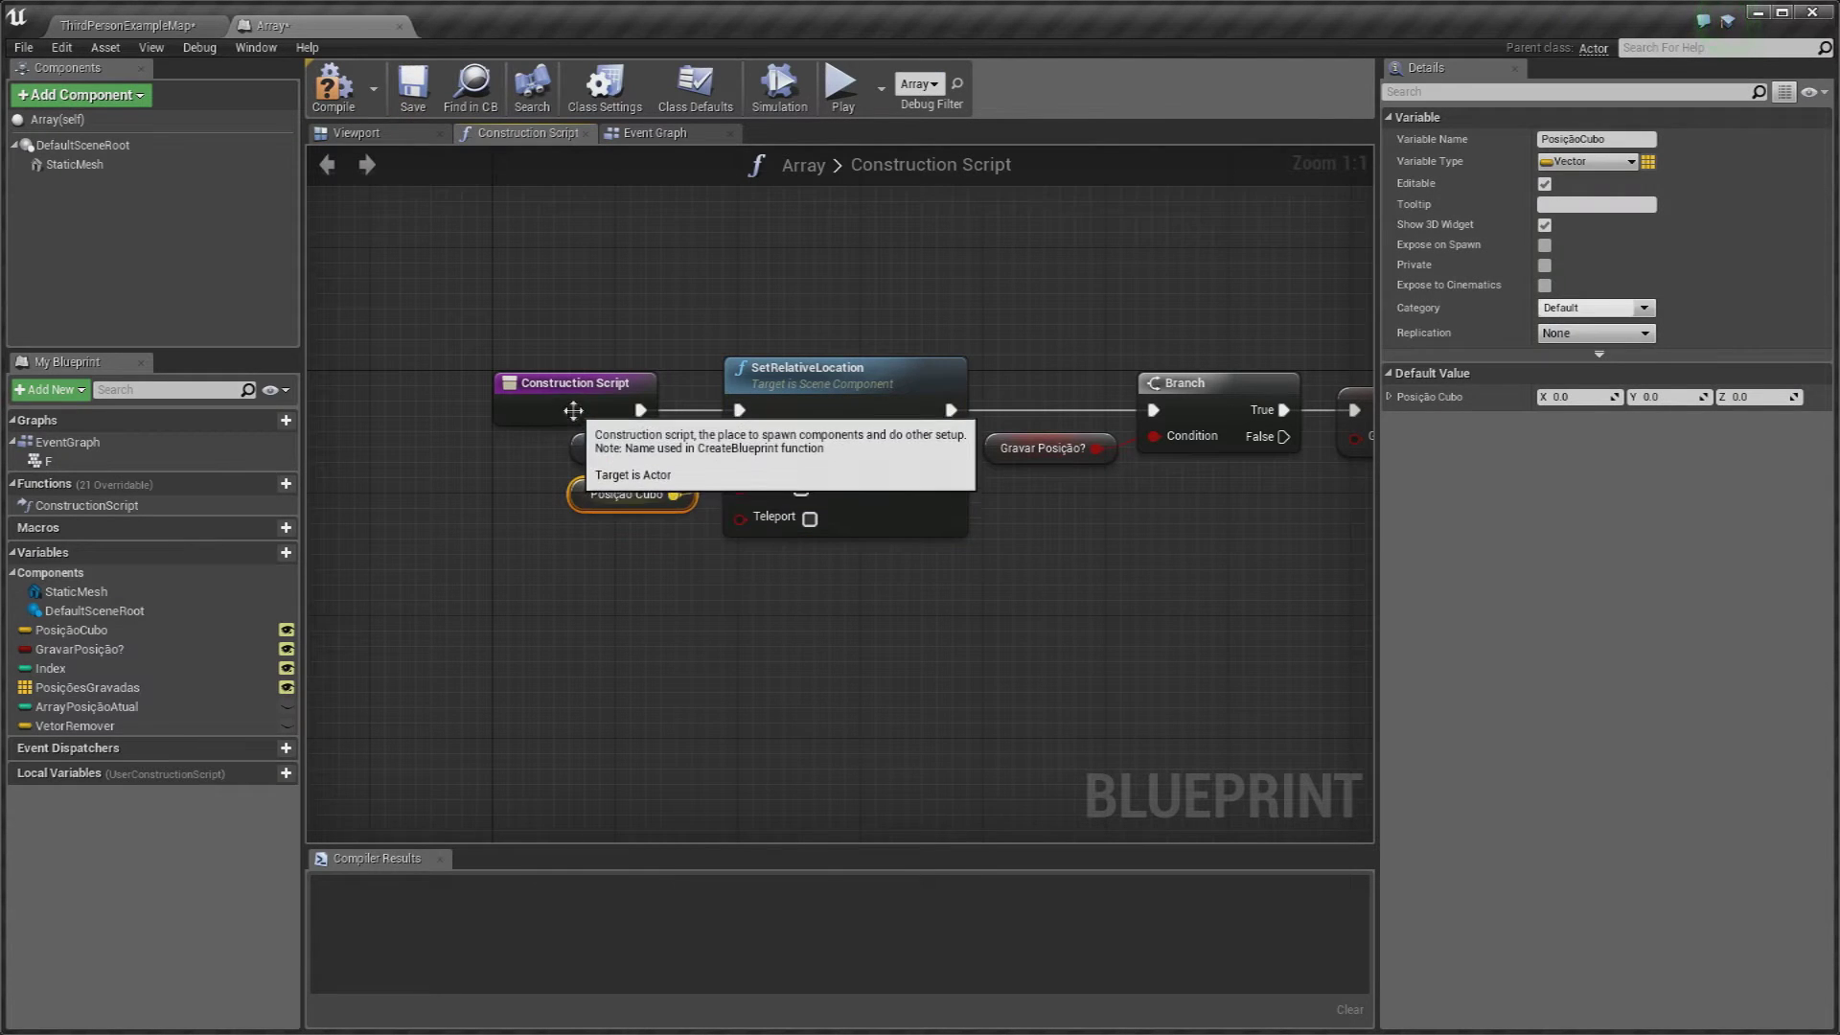
{"action": "left_click", "coordinate": [555, 587]}
{"action": "left_click", "coordinate": [597, 453]}
{"action": "left_click", "coordinate": [75, 165]}
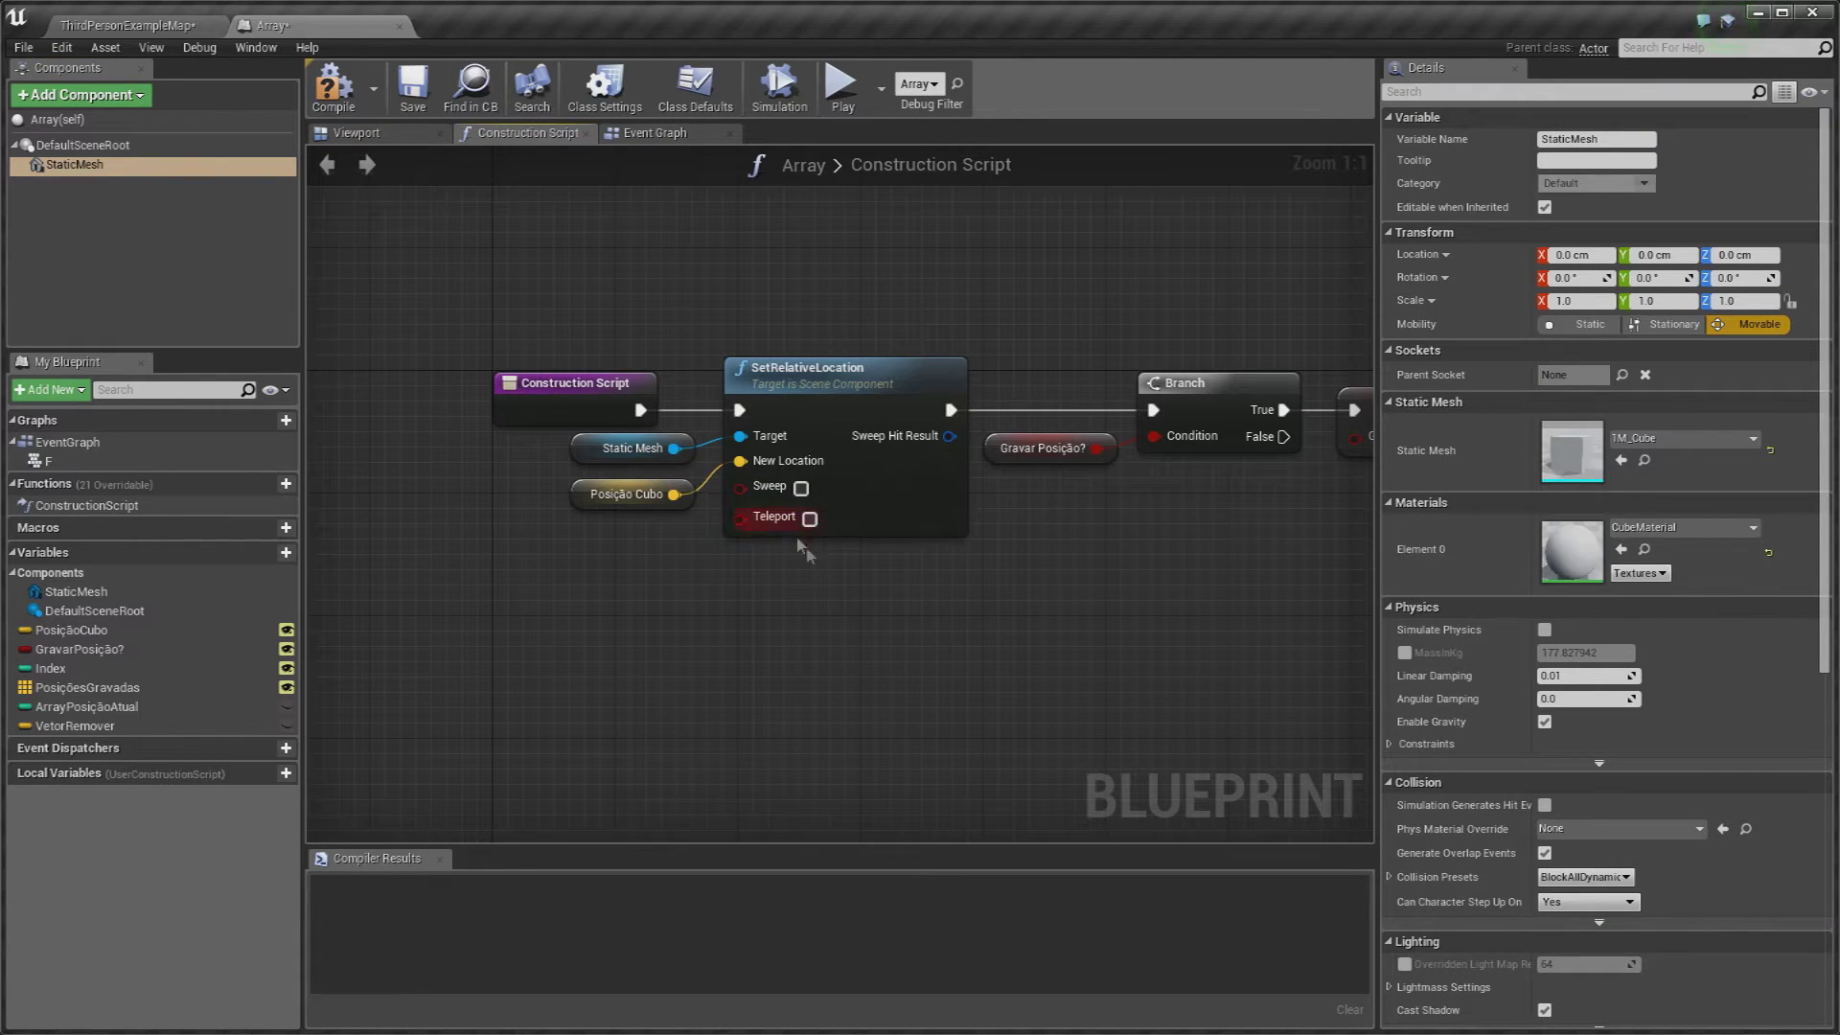
Step: Review Posição Cubo and the Blueprint's cube preview, then select CubeMesh in the level
{"action": "left_click", "coordinate": [621, 495]}
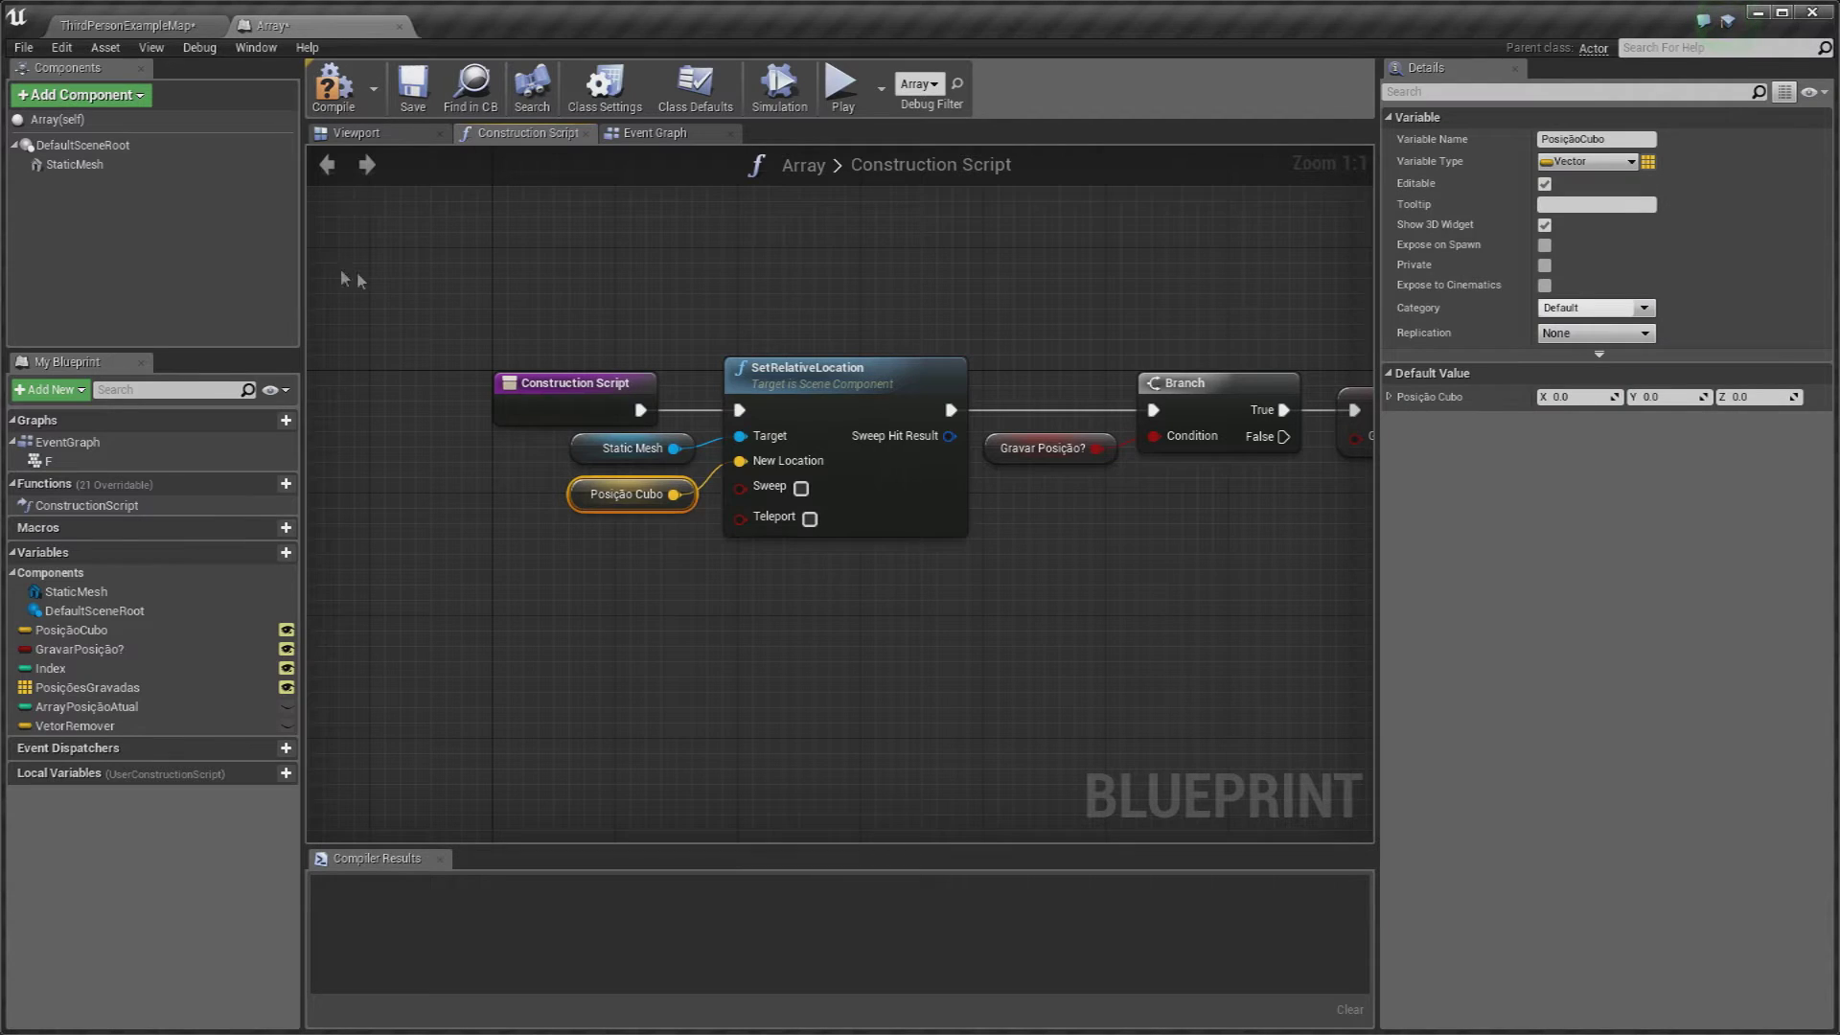
{"action": "left_click", "coordinate": [906, 583]}
{"action": "left_click", "coordinate": [623, 494]}
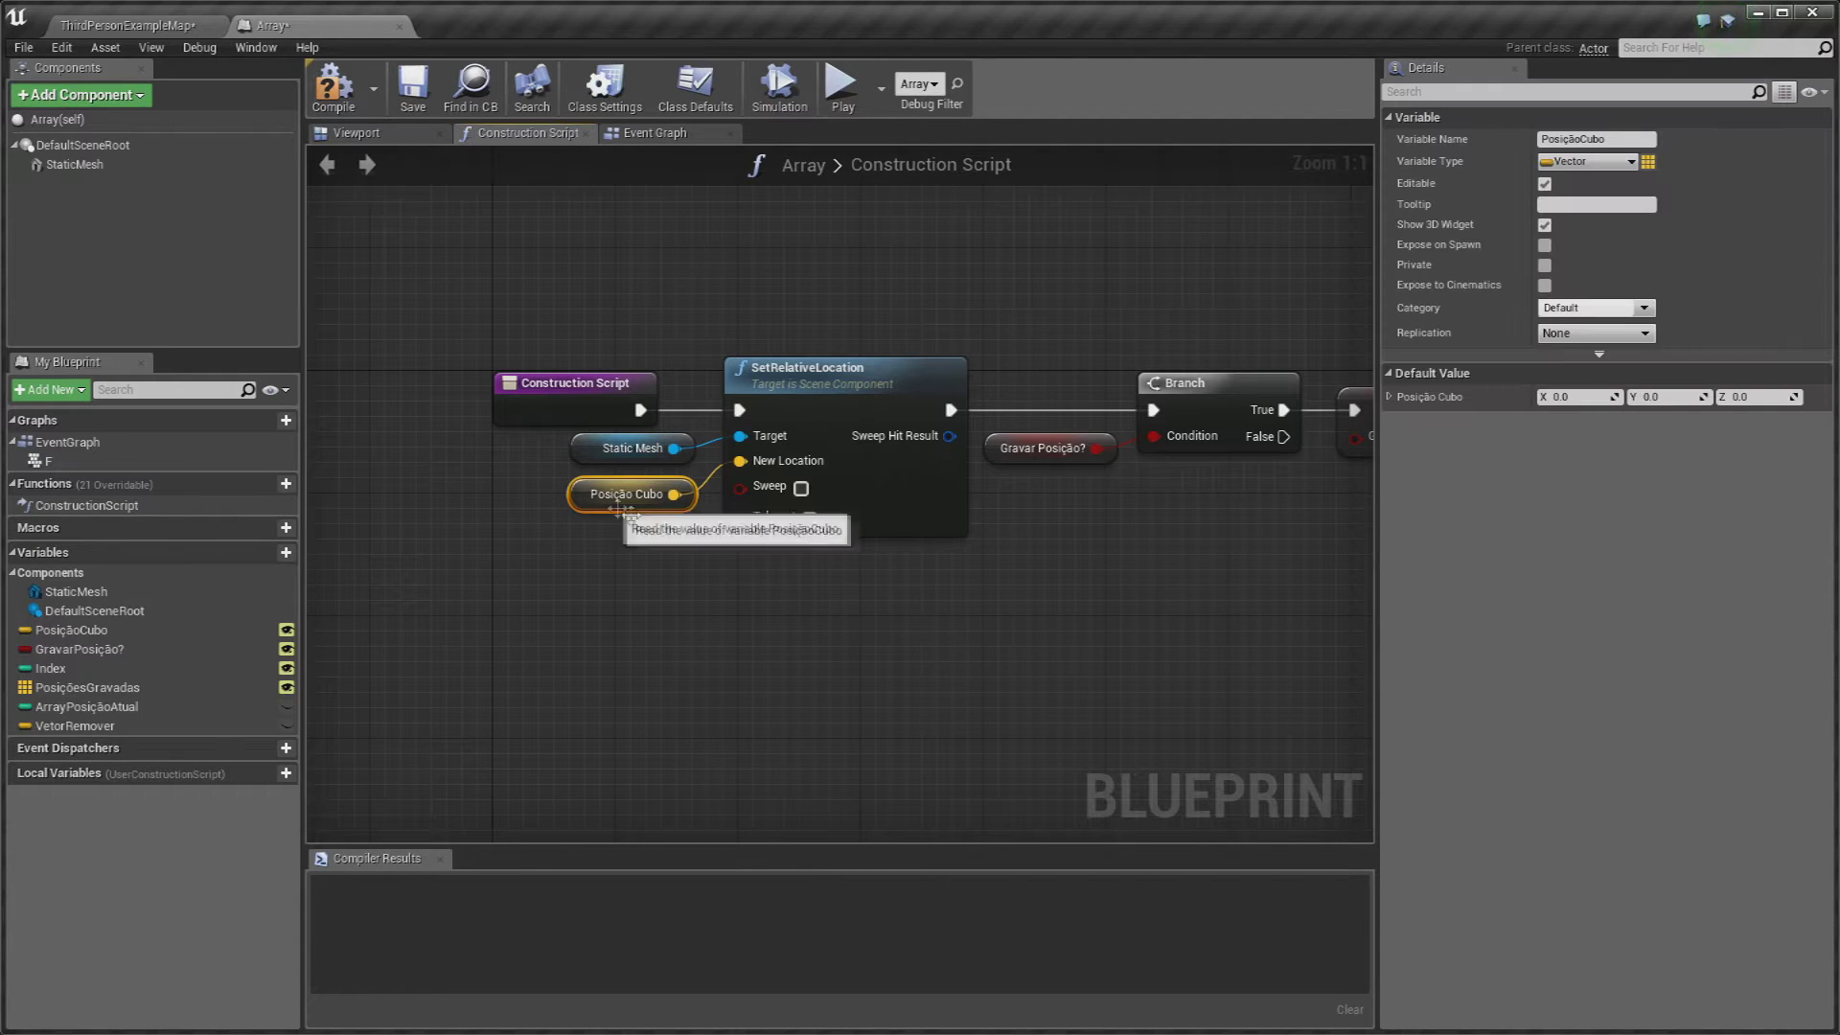
{"action": "right_click_drag", "start_coordinate": [841, 579], "coordinate": [803, 585]}
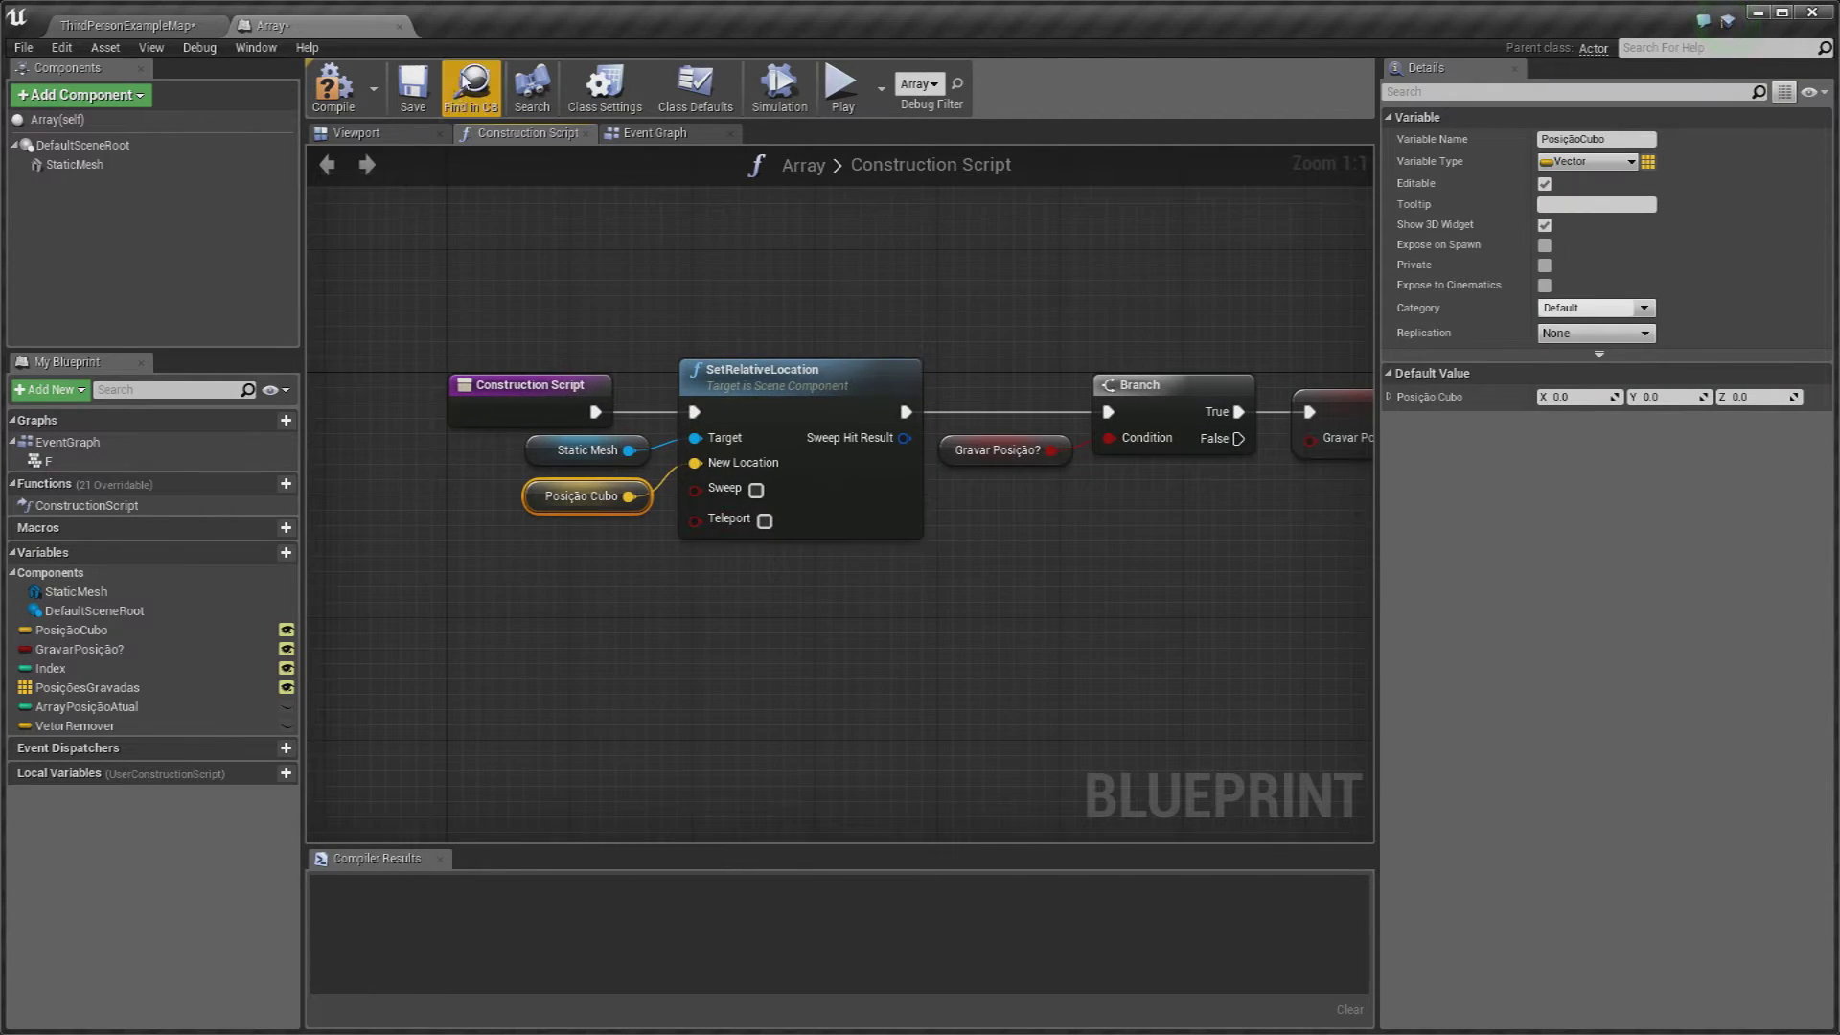
{"action": "left_click", "coordinate": [357, 133]}
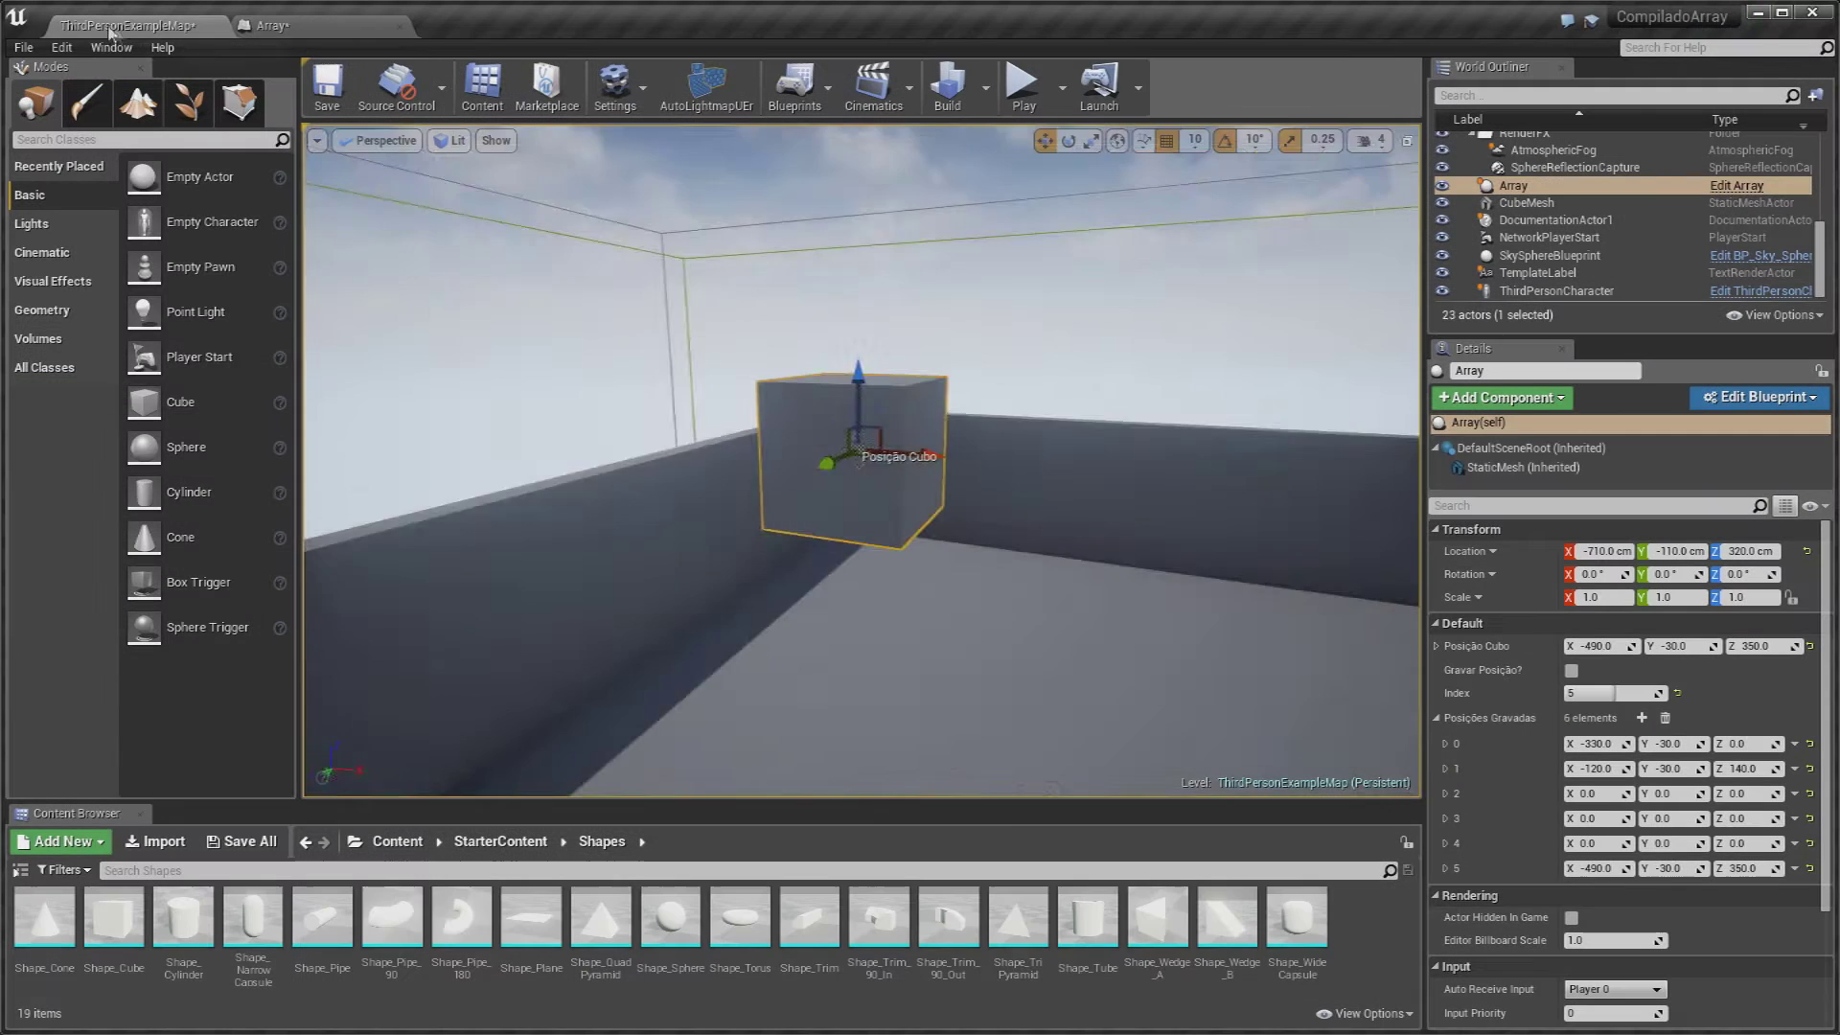
{"action": "left_click", "coordinate": [127, 25]}
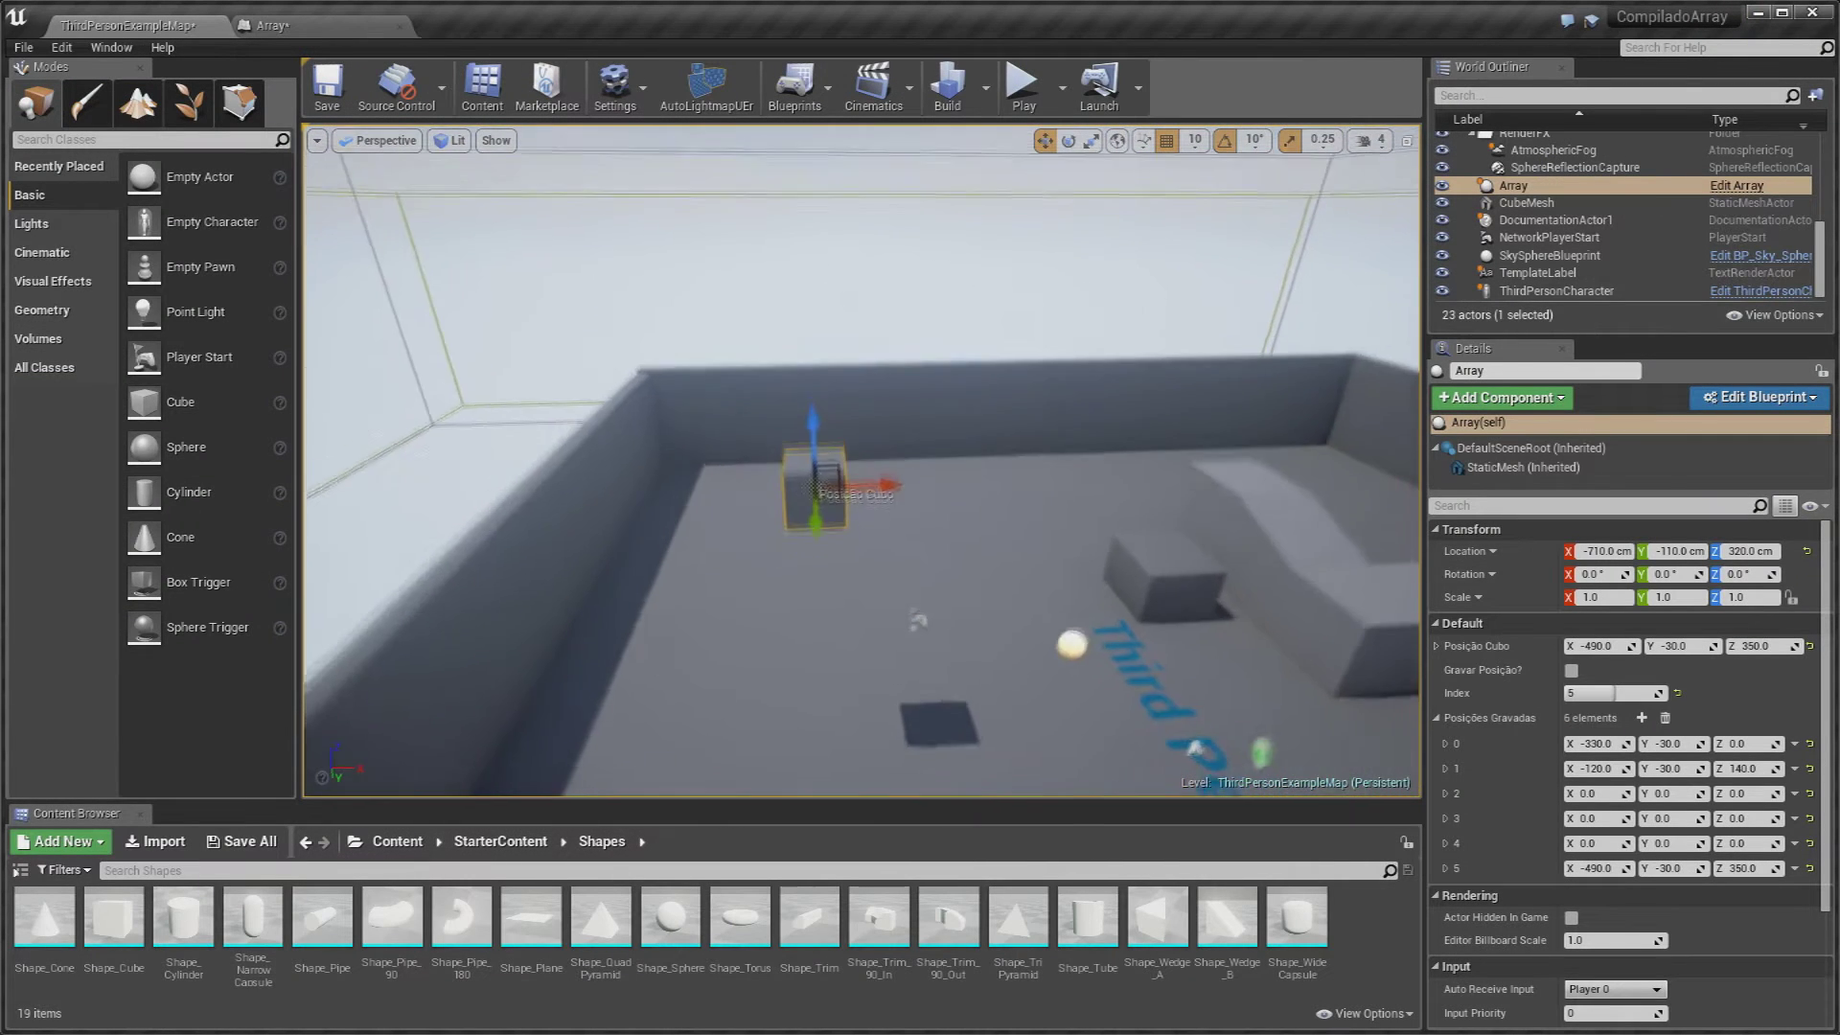
{"action": "left_click", "coordinate": [1154, 552]}
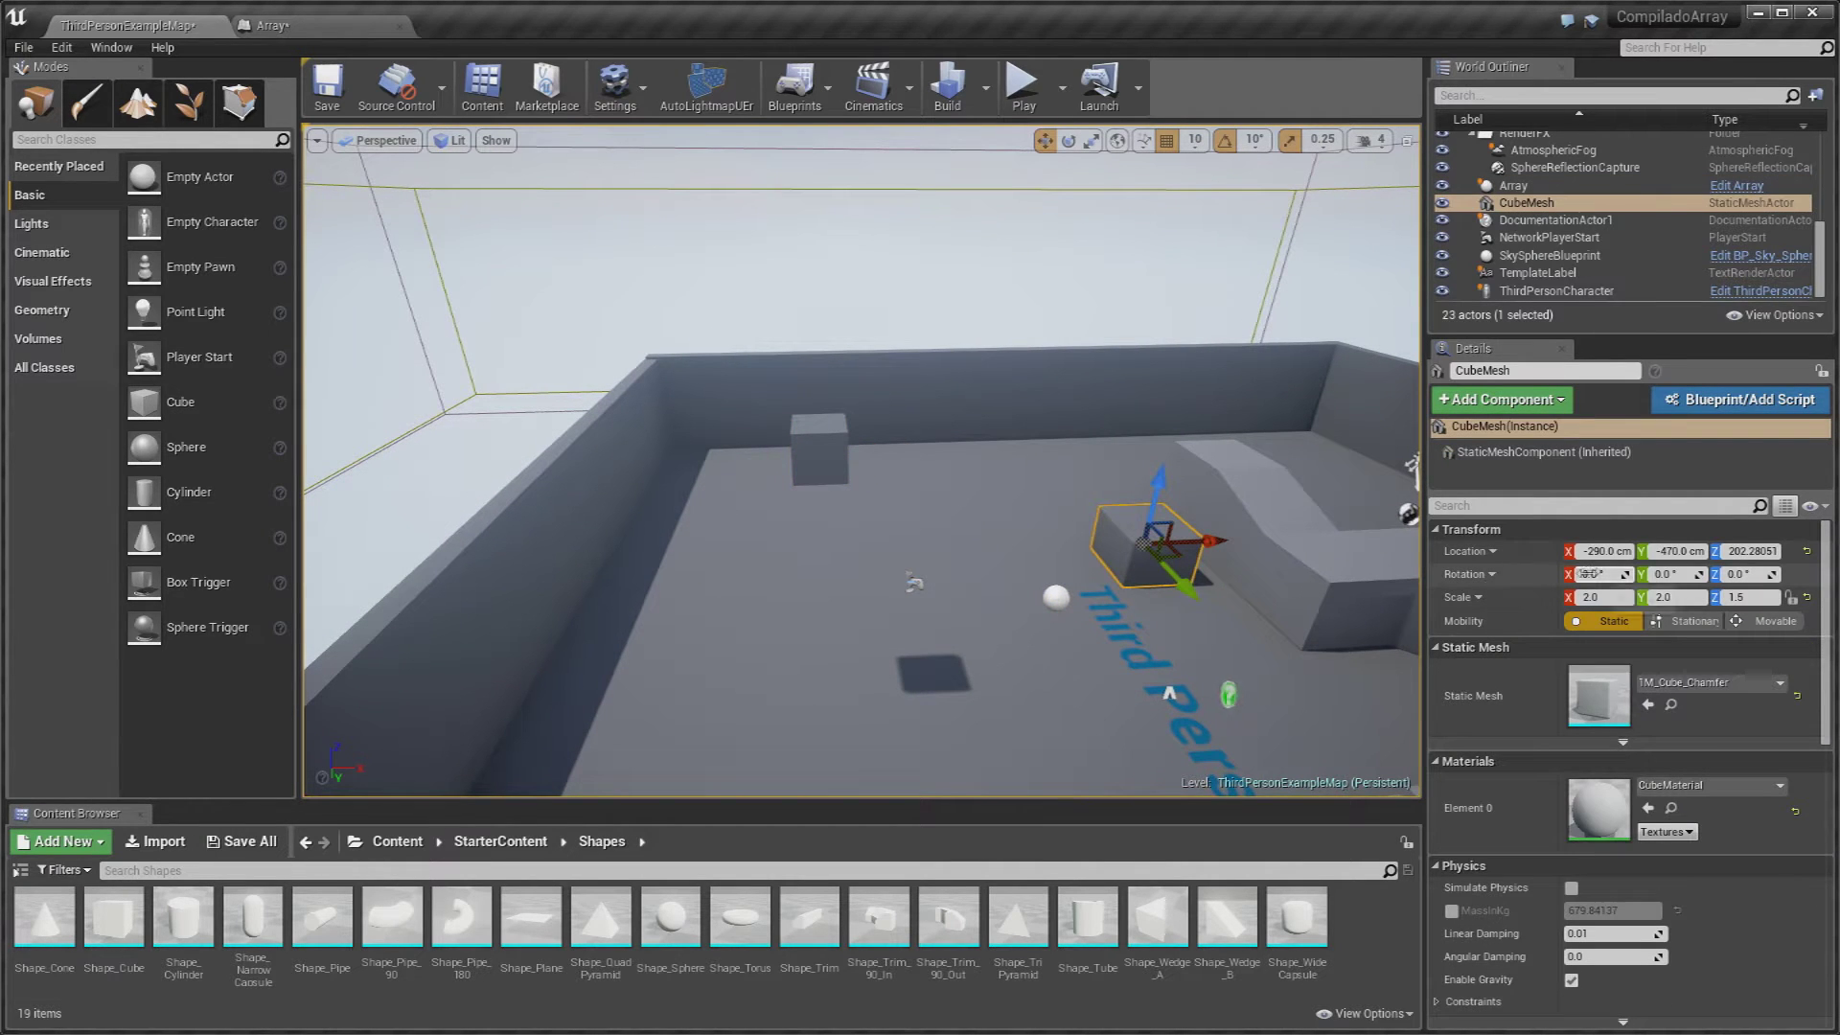
Step: Select the Array cube, fly the camera up to it, and open the Blueprint's Event Graph
{"action": "left_click", "coordinate": [826, 453]}
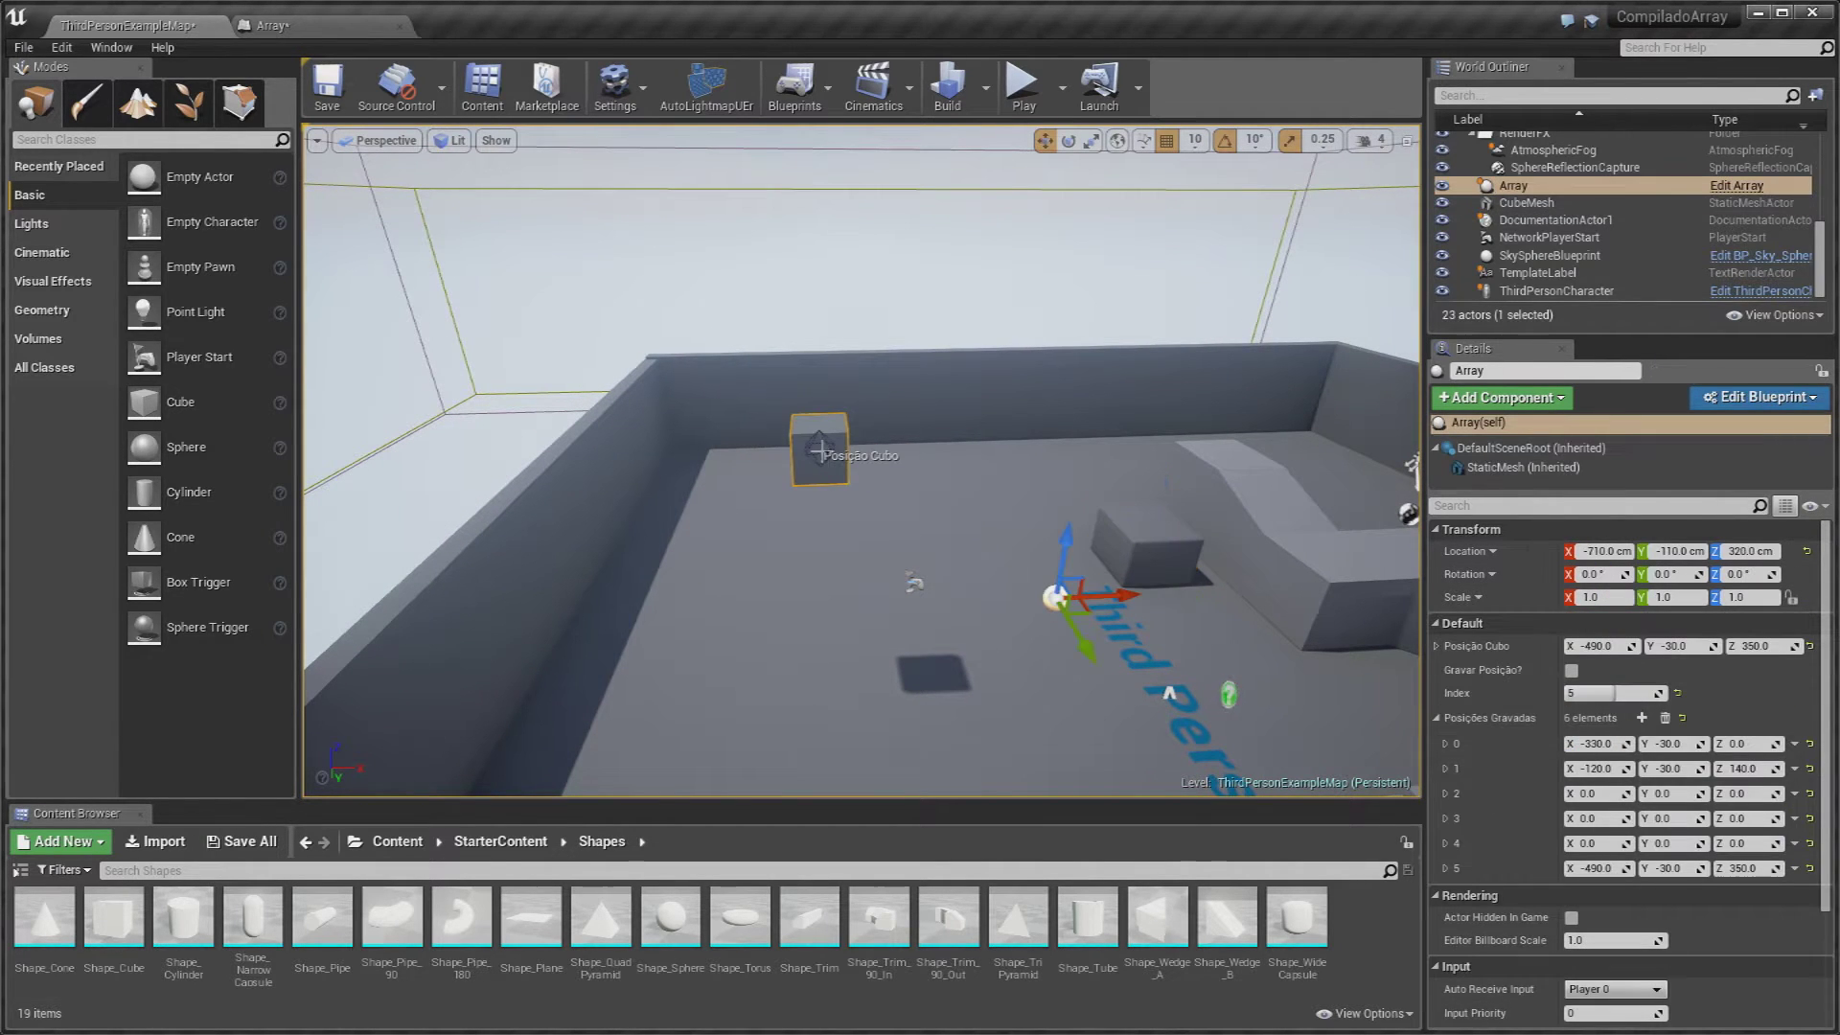
{"action": "scroll", "coordinate": [826, 453], "scroll_direction": "up", "scroll_amount": 3}
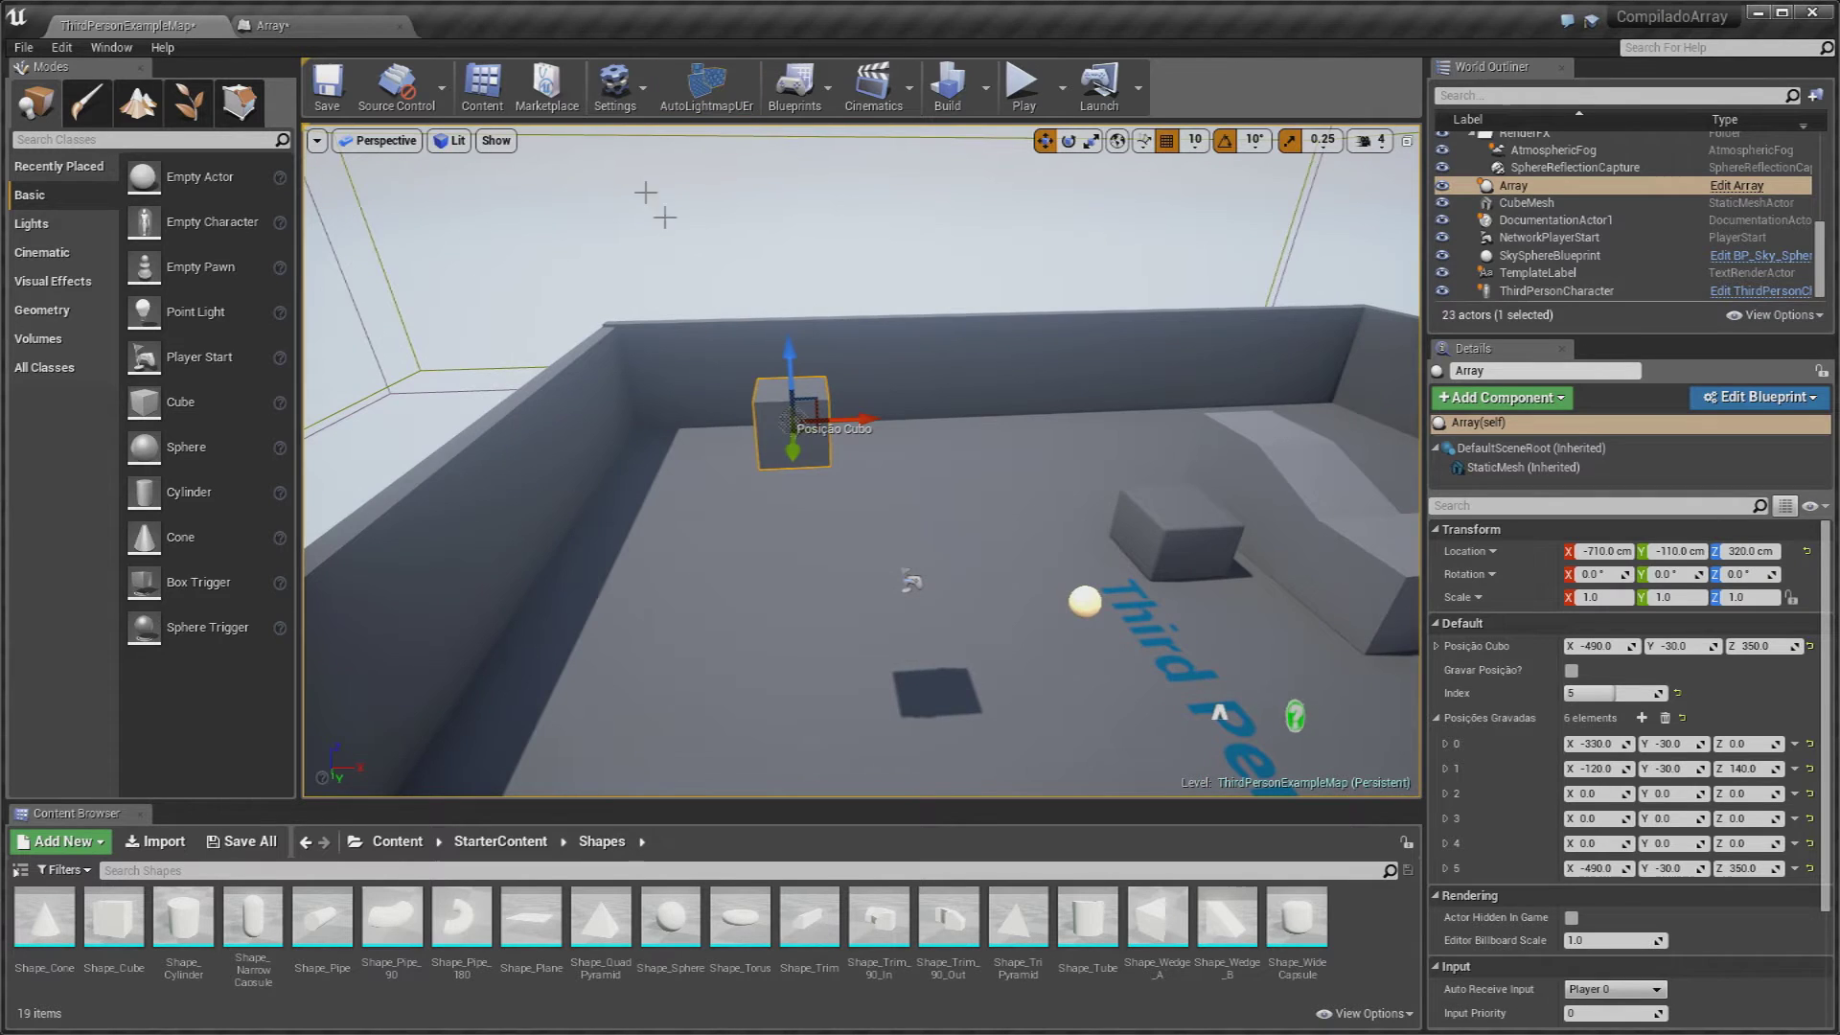
{"action": "left_click_drag", "start_coordinate": [862, 480], "coordinate": [843, 403]}
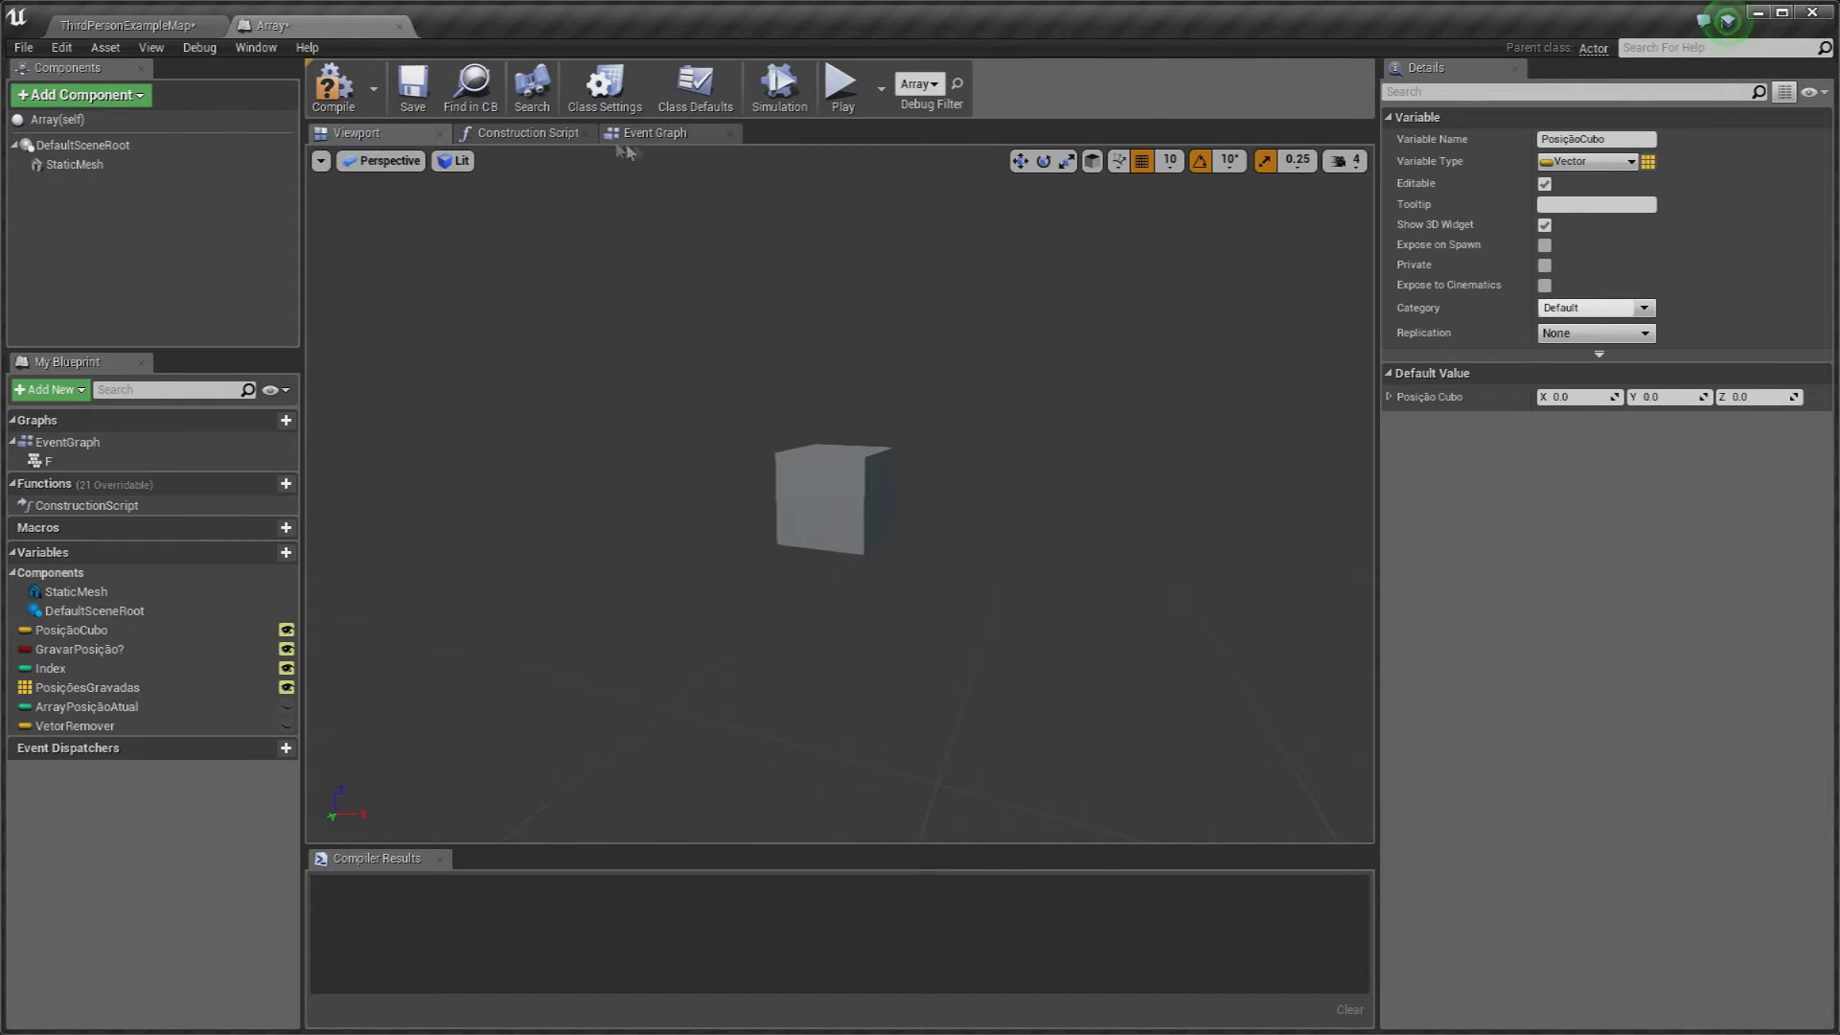
{"action": "left_click", "coordinate": [632, 134]}
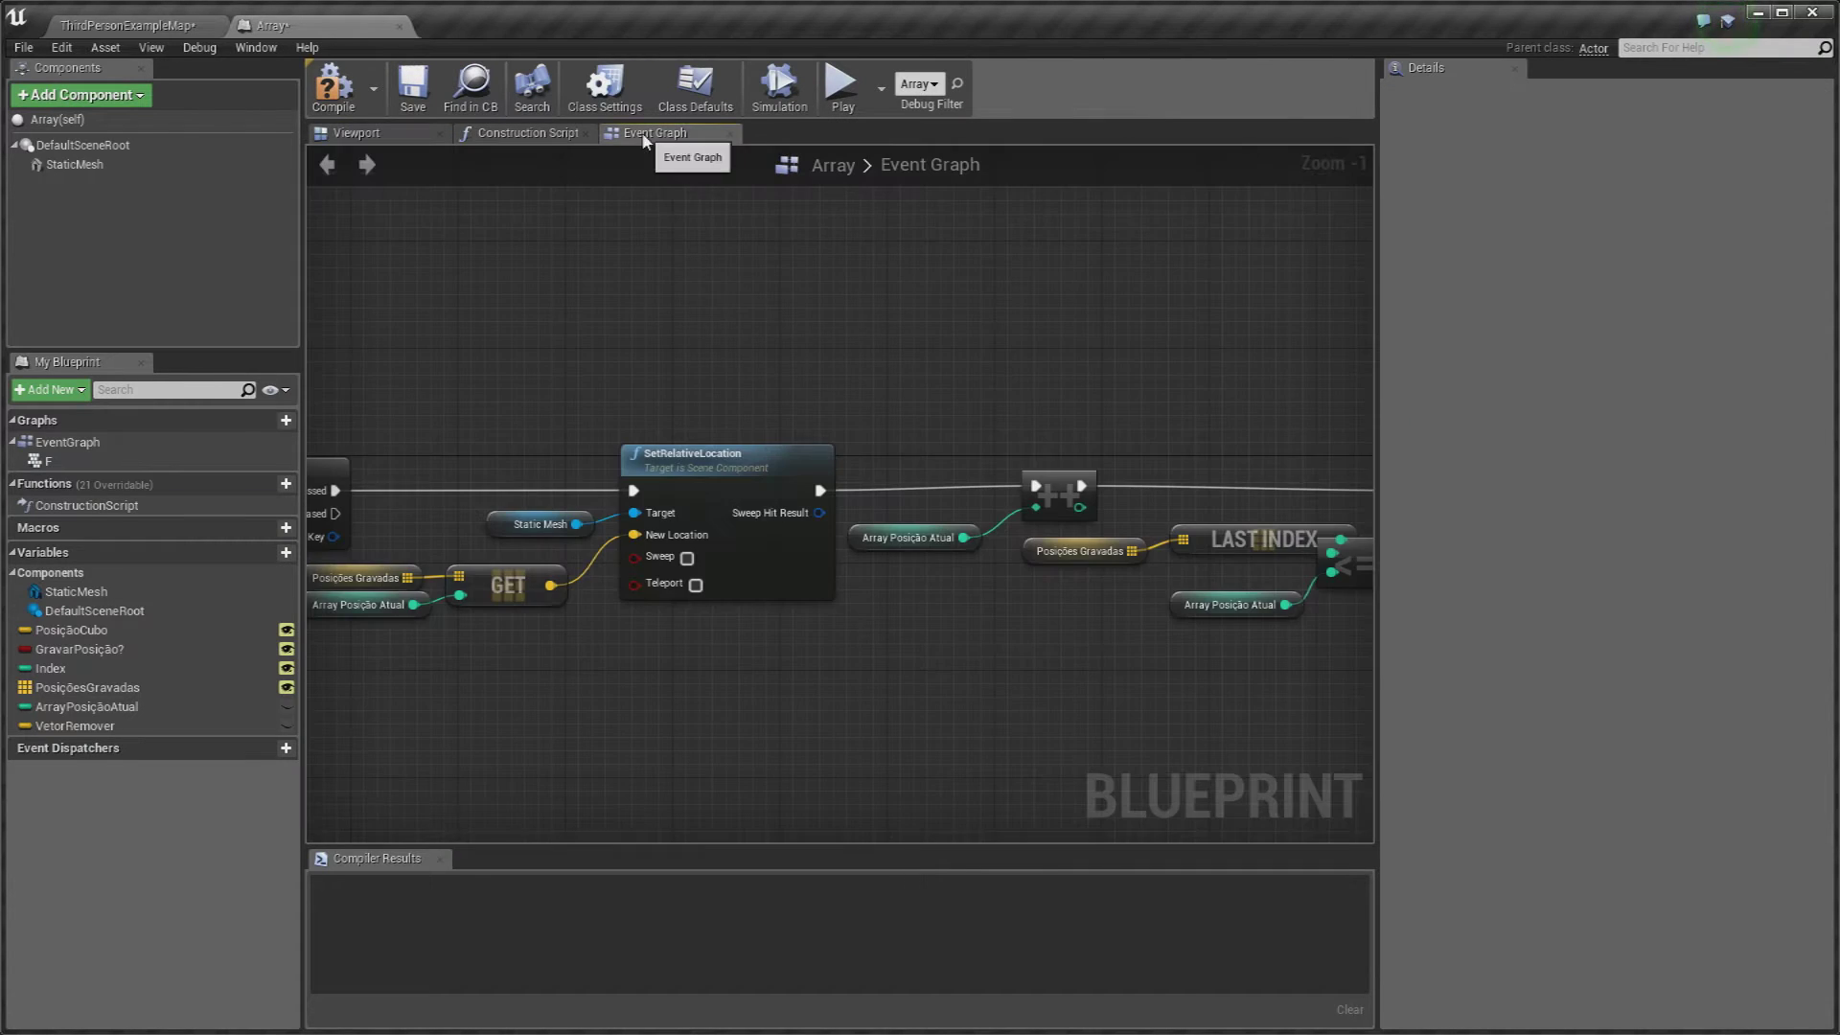
Step: In the Construction Script, bring Set Array Elem into view and compile the Blueprint
{"action": "left_click", "coordinate": [527, 133]}
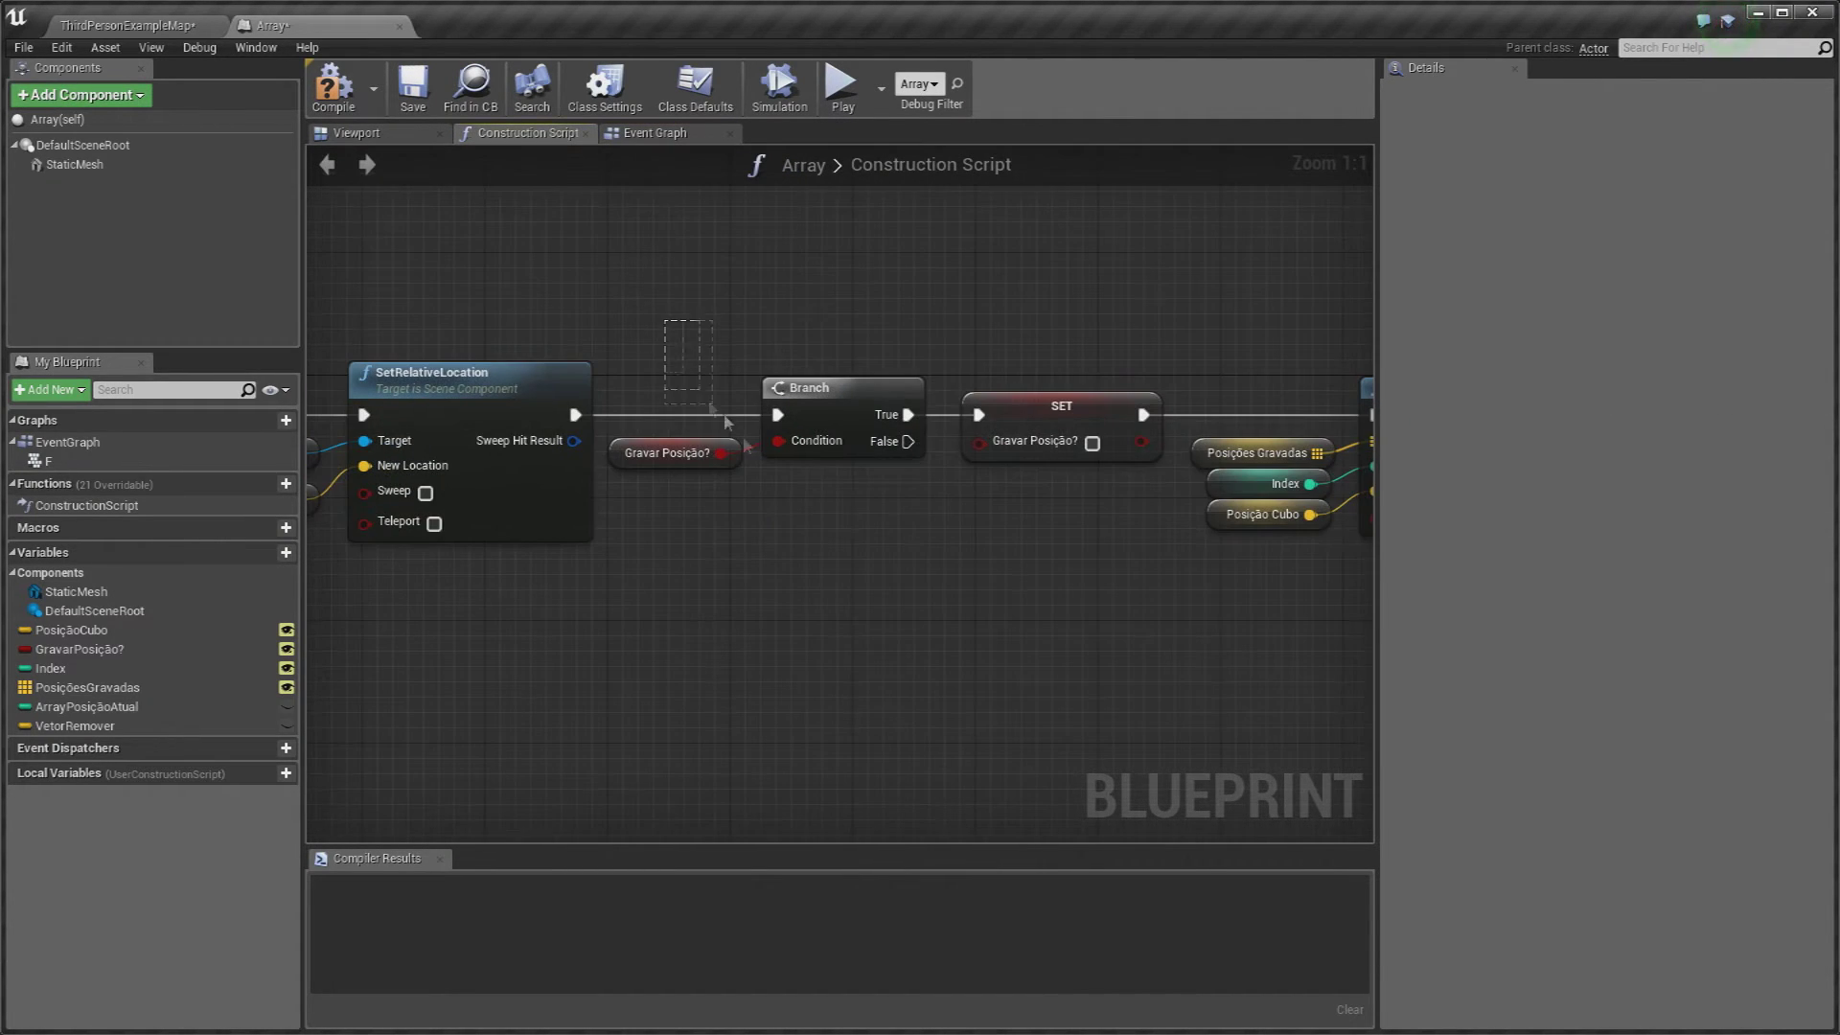
{"action": "left_click_drag", "start_coordinate": [682, 374], "coordinate": [849, 541]}
{"action": "left_click", "coordinate": [857, 538]}
{"action": "right_click_drag", "start_coordinate": [855, 538], "coordinate": [669, 493]}
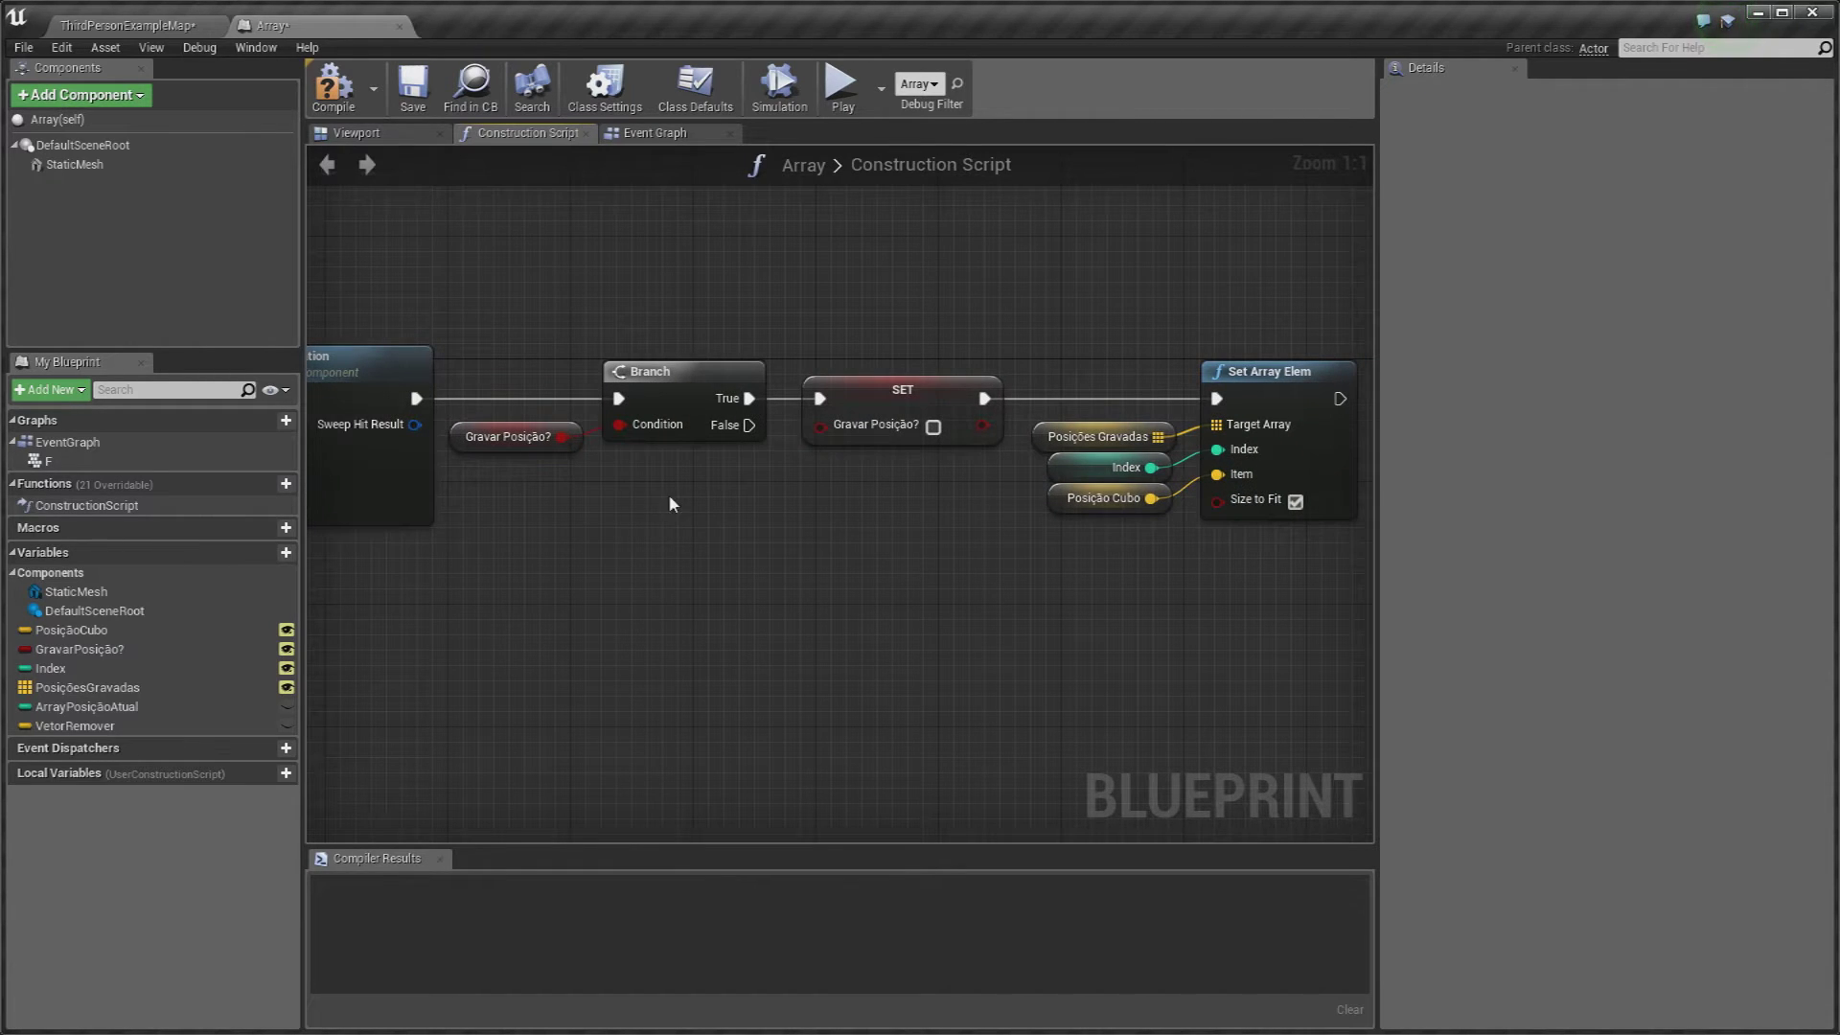
{"action": "left_click", "coordinate": [333, 86]}
Step: Inspect the Branch and Gravar Posição? SET nodes, checking the Array actor in the level
{"action": "right_click_drag", "start_coordinate": [623, 288], "coordinate": [640, 293]}
{"action": "left_click_drag", "start_coordinate": [534, 310], "coordinate": [735, 487]}
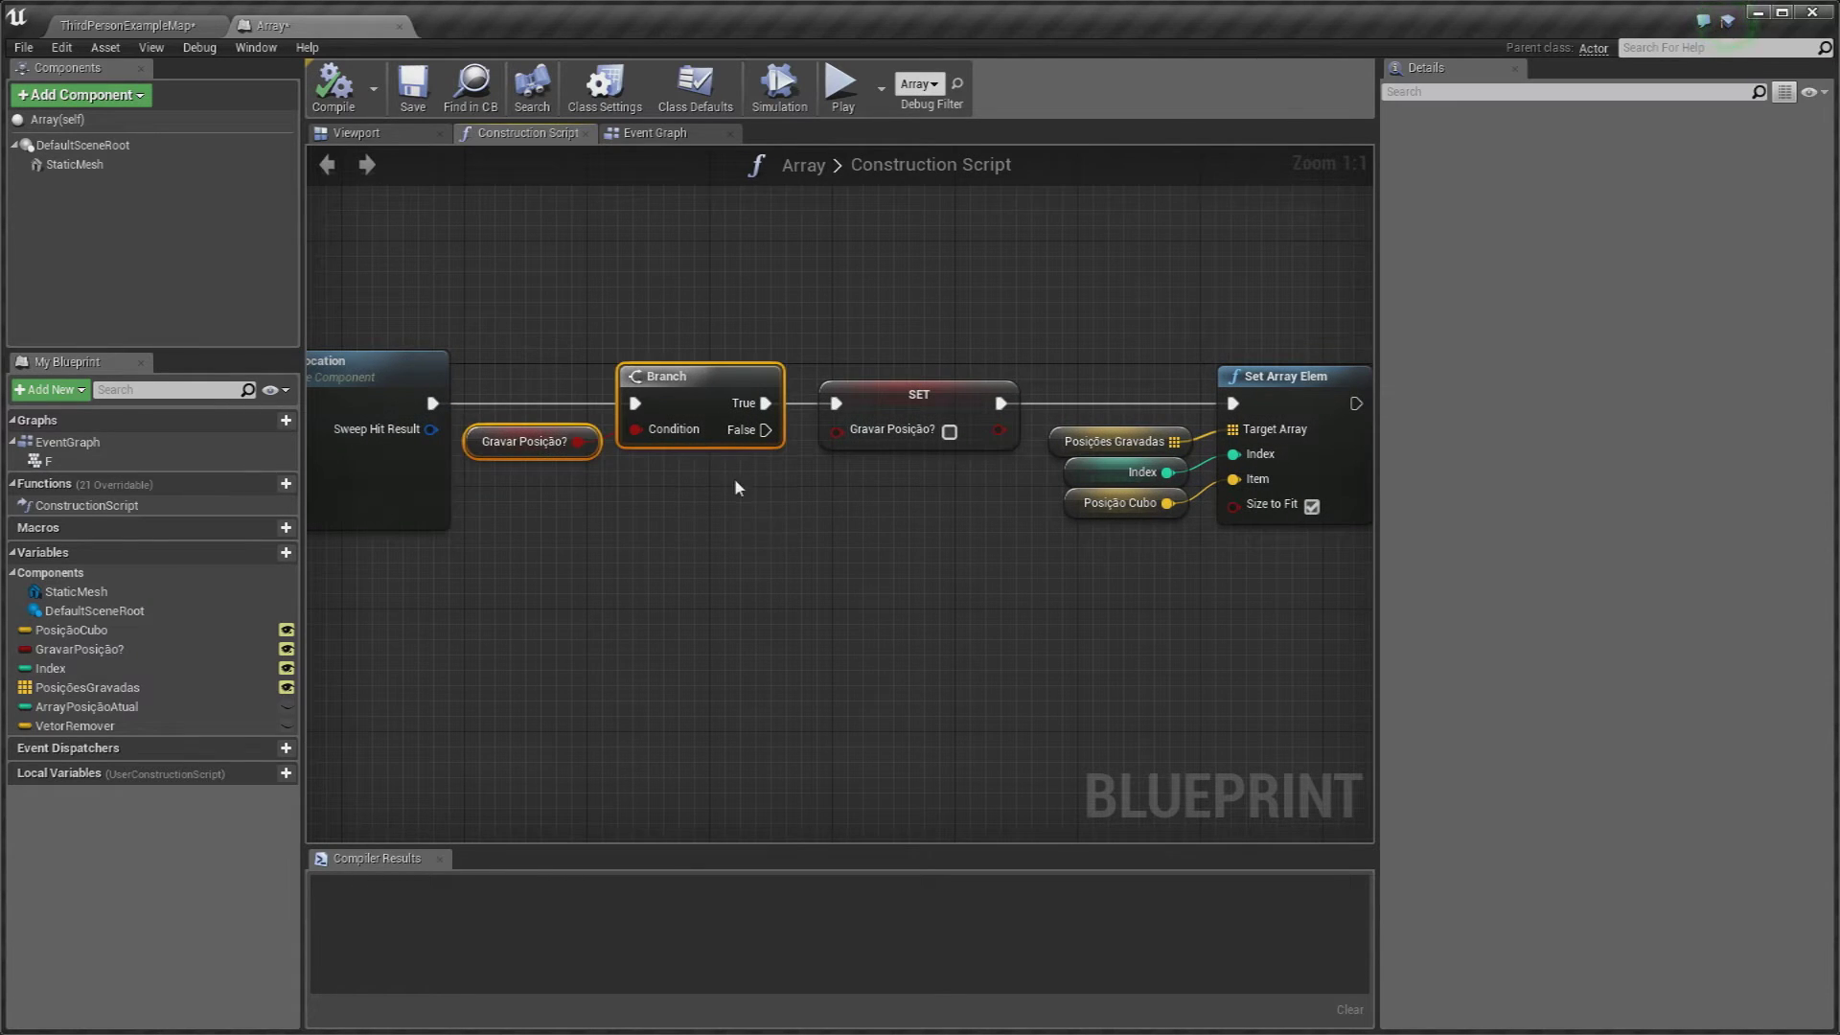
{"action": "right_click_drag", "start_coordinate": [759, 490], "coordinate": [734, 483]}
{"action": "left_click", "coordinate": [877, 391]}
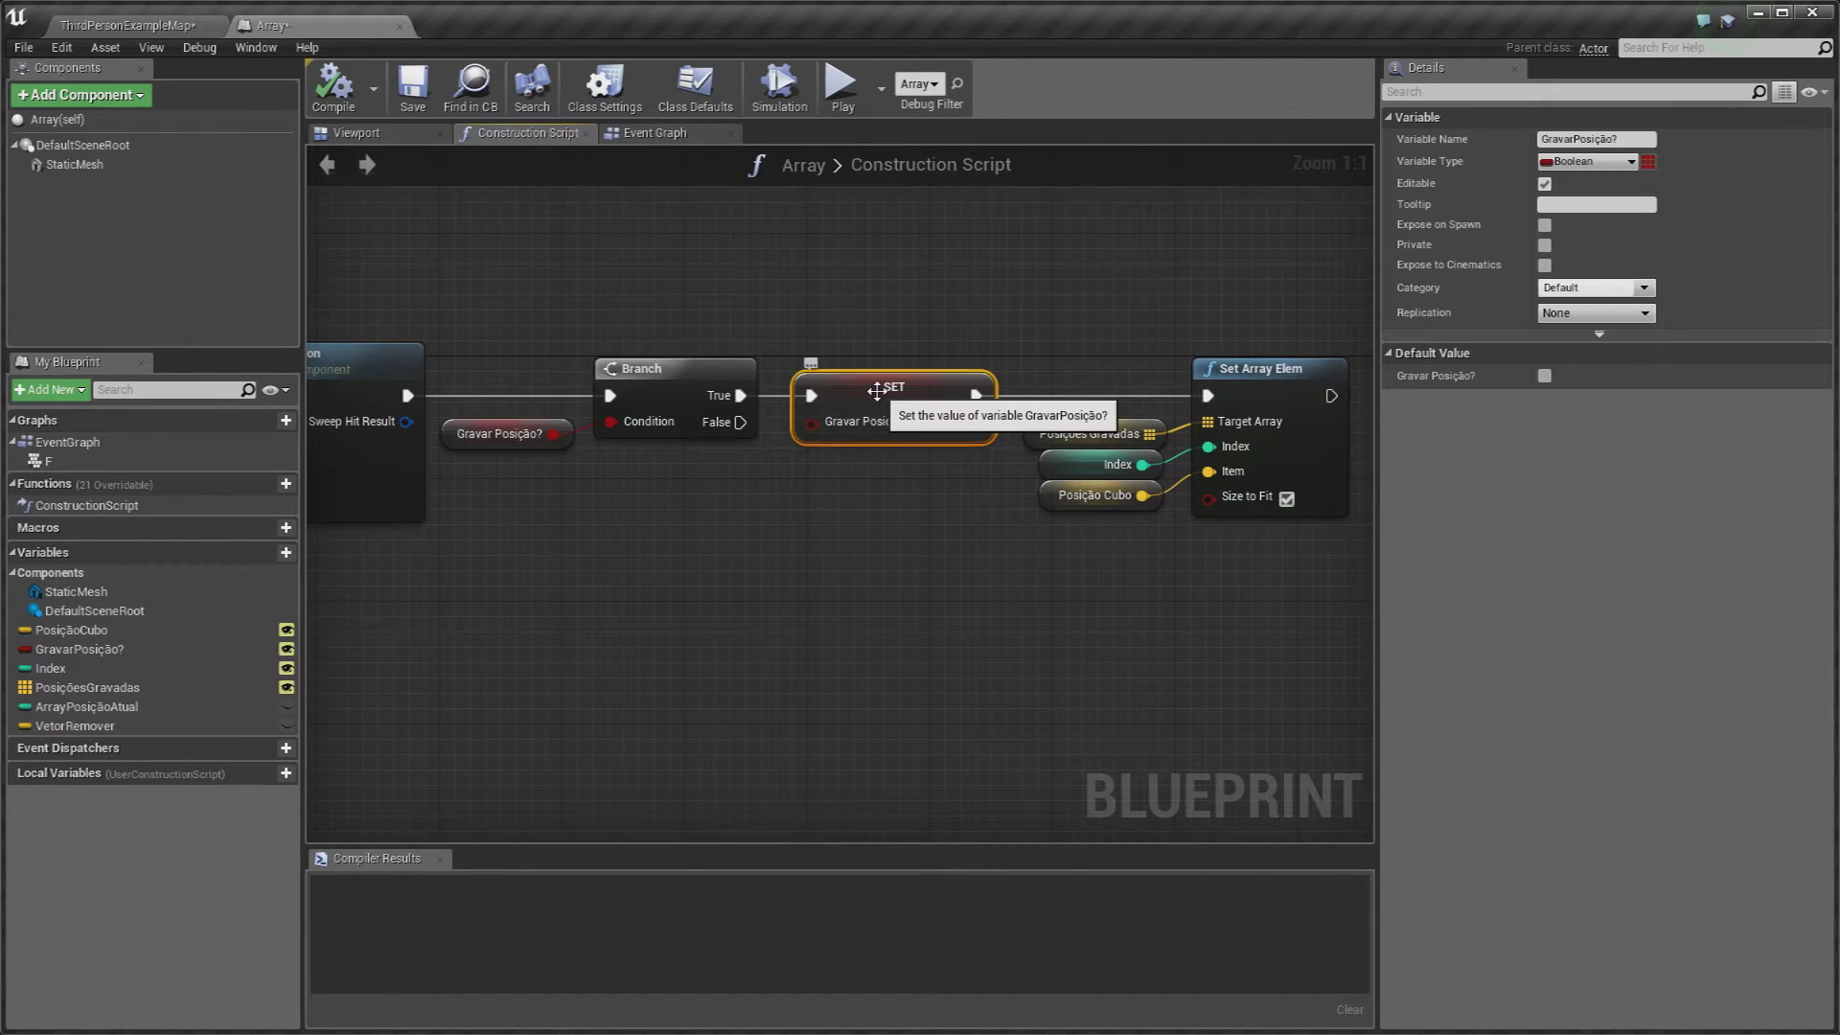
{"action": "left_click", "coordinate": [134, 25]}
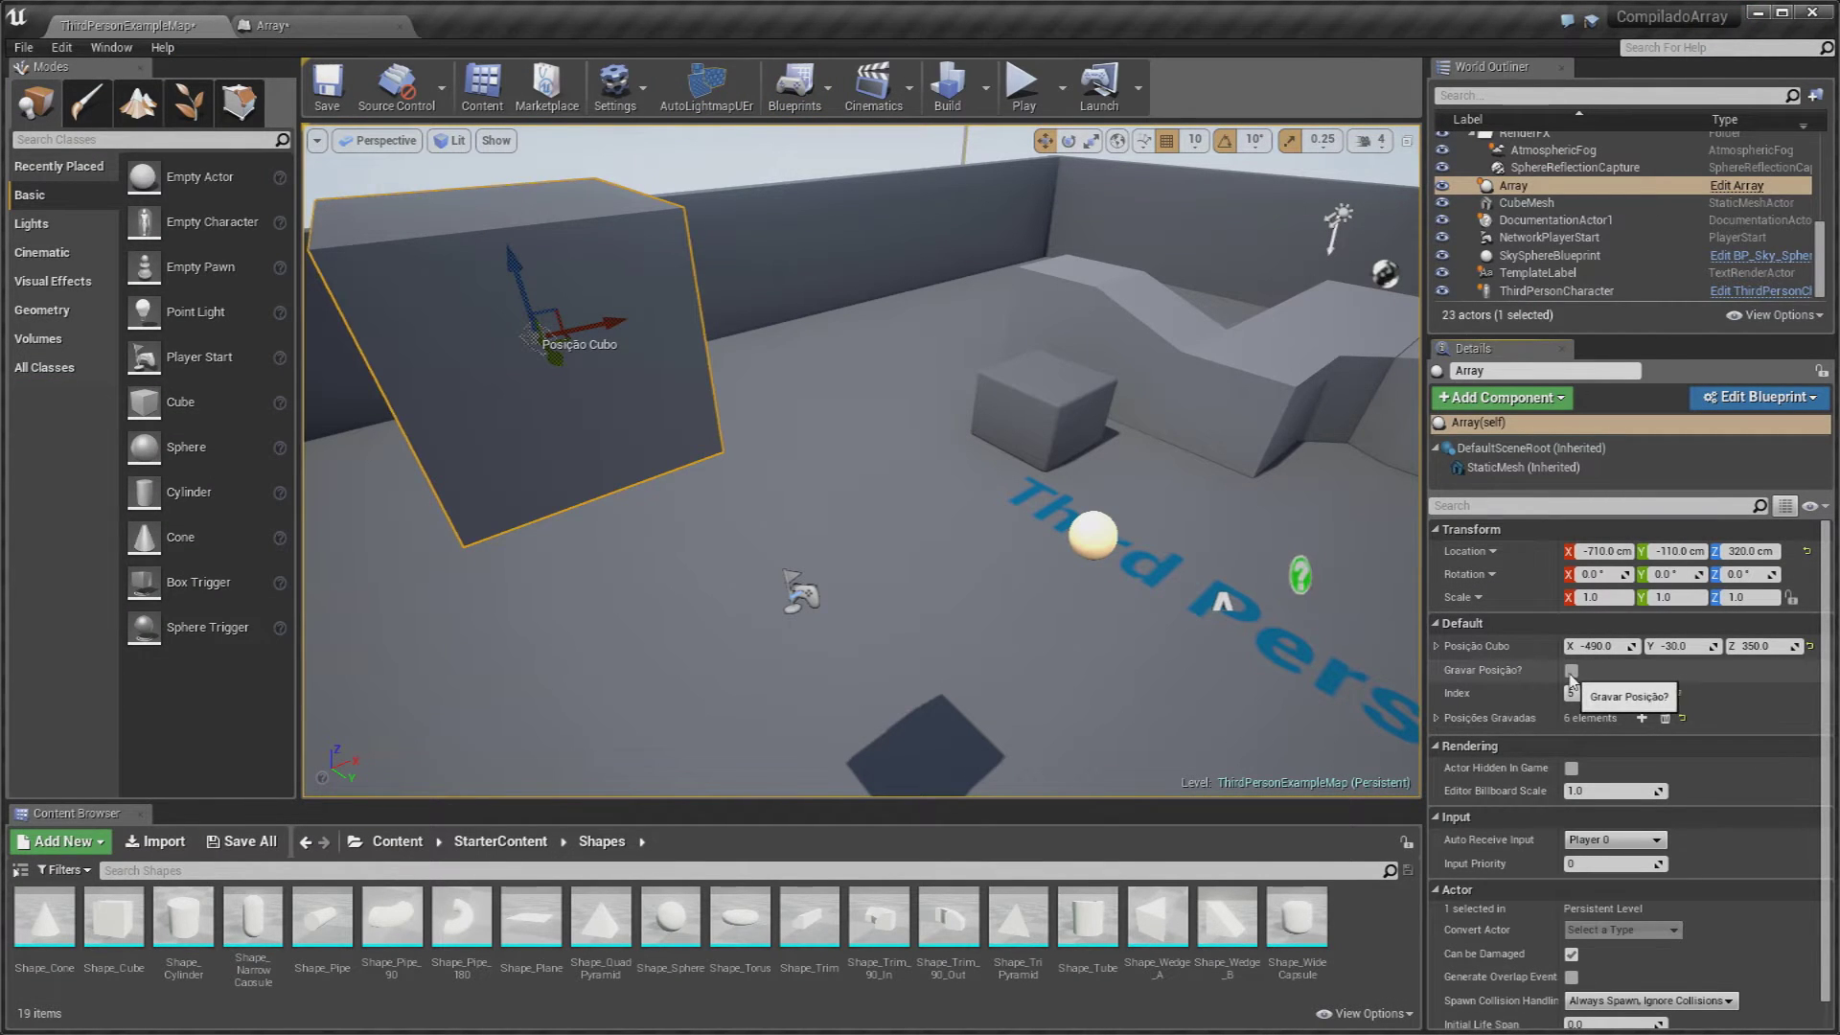
{"action": "left_click", "coordinate": [369, 27]}
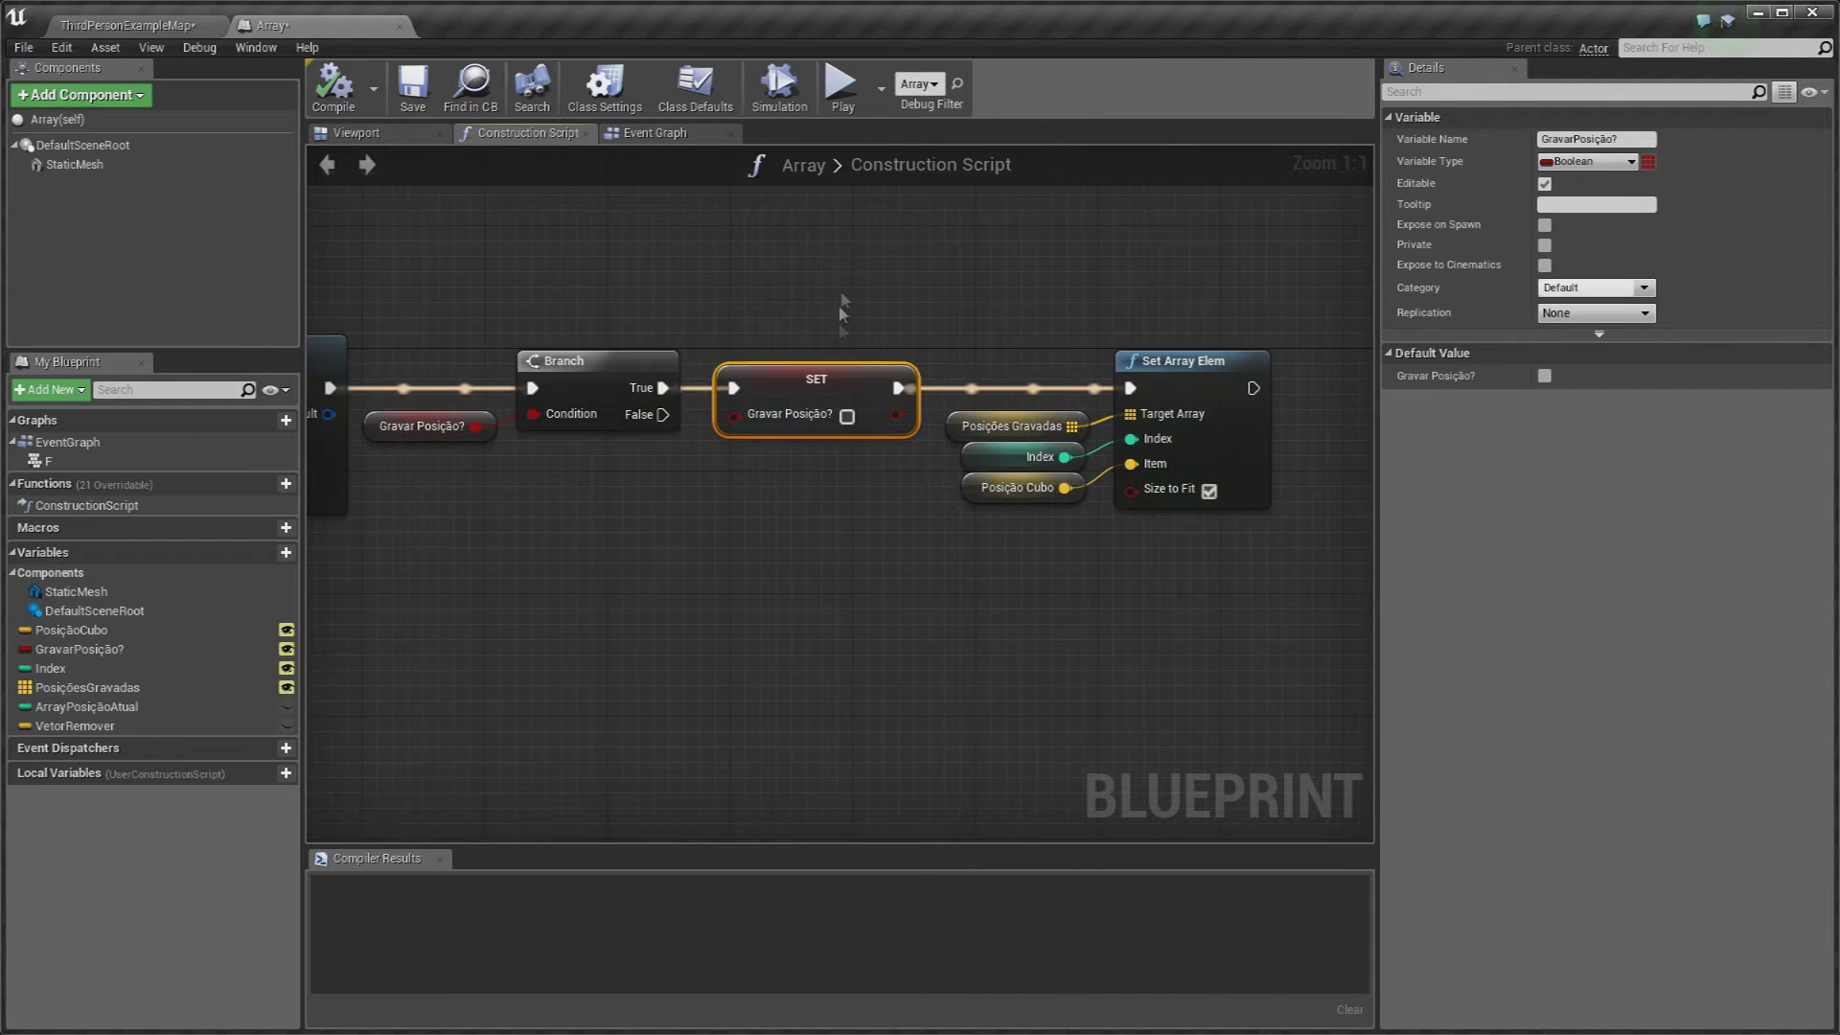
Step: Pan the graph to the Set Array Elem node and select it
{"action": "left_click_drag", "start_coordinate": [807, 278], "coordinate": [812, 491]}
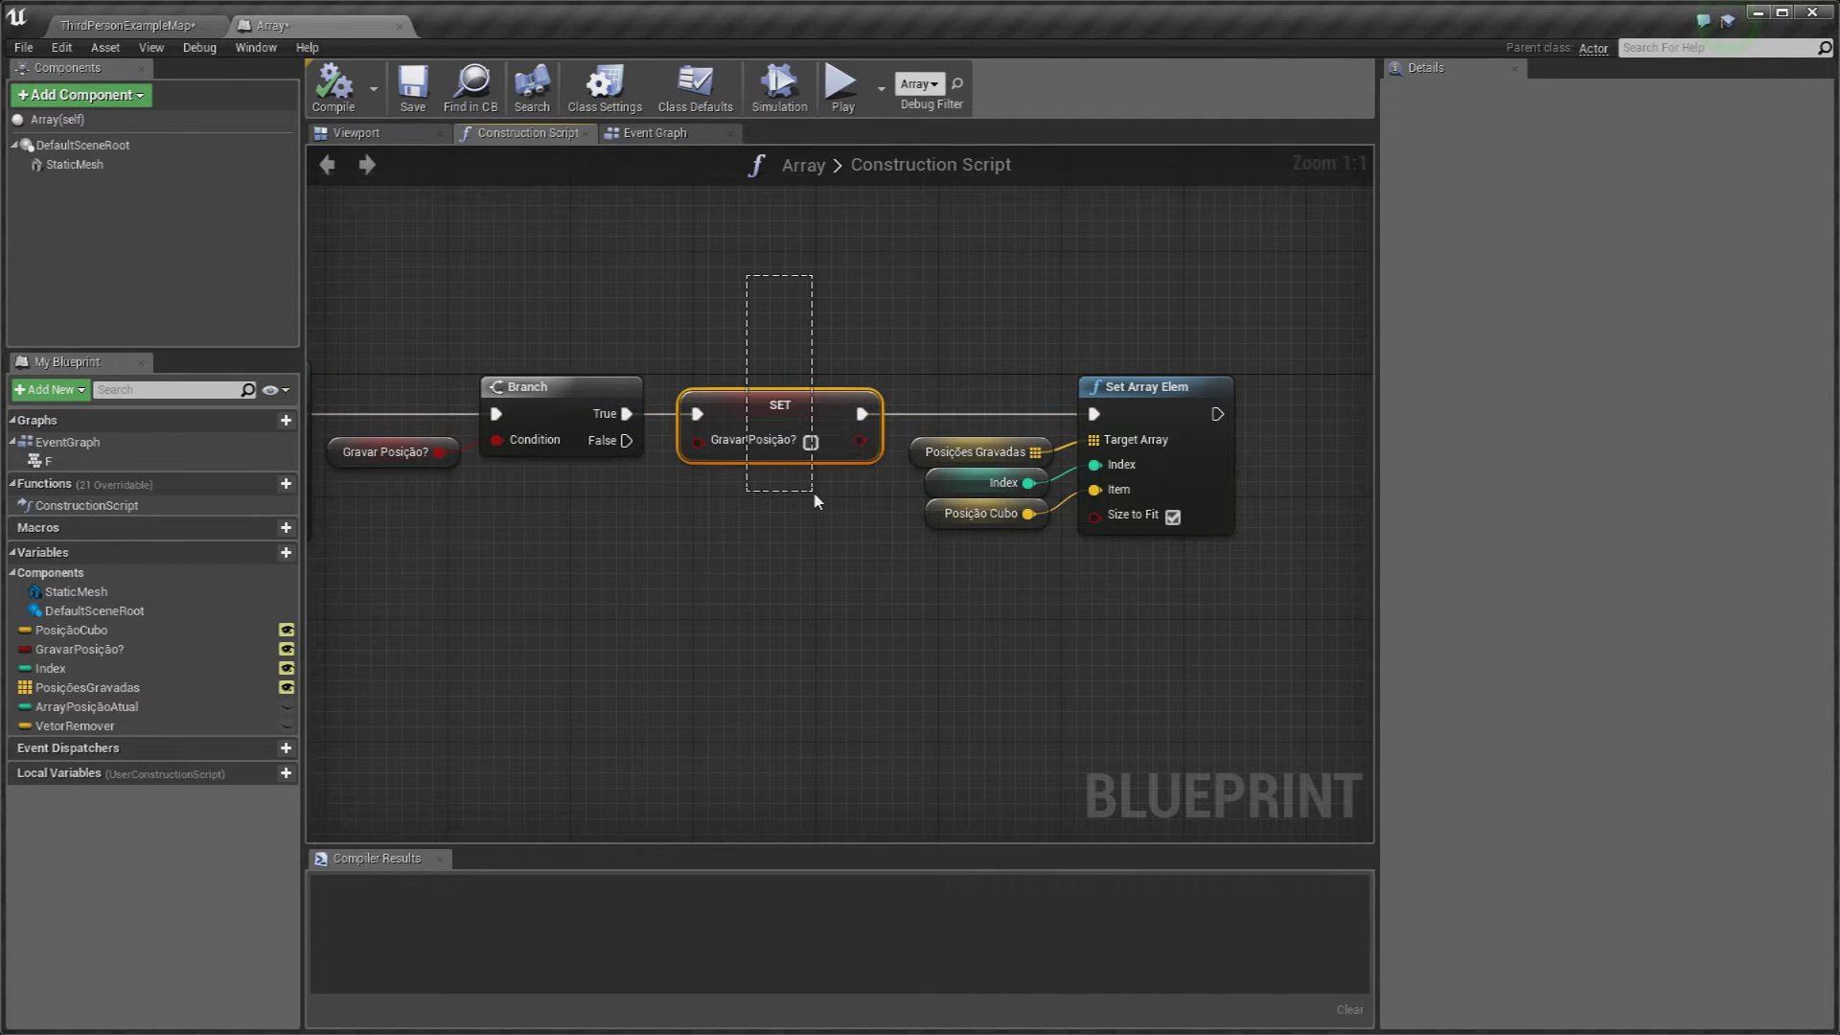
{"action": "left_click_drag", "start_coordinate": [481, 278], "coordinate": [860, 524]}
{"action": "left_click", "coordinate": [482, 356]}
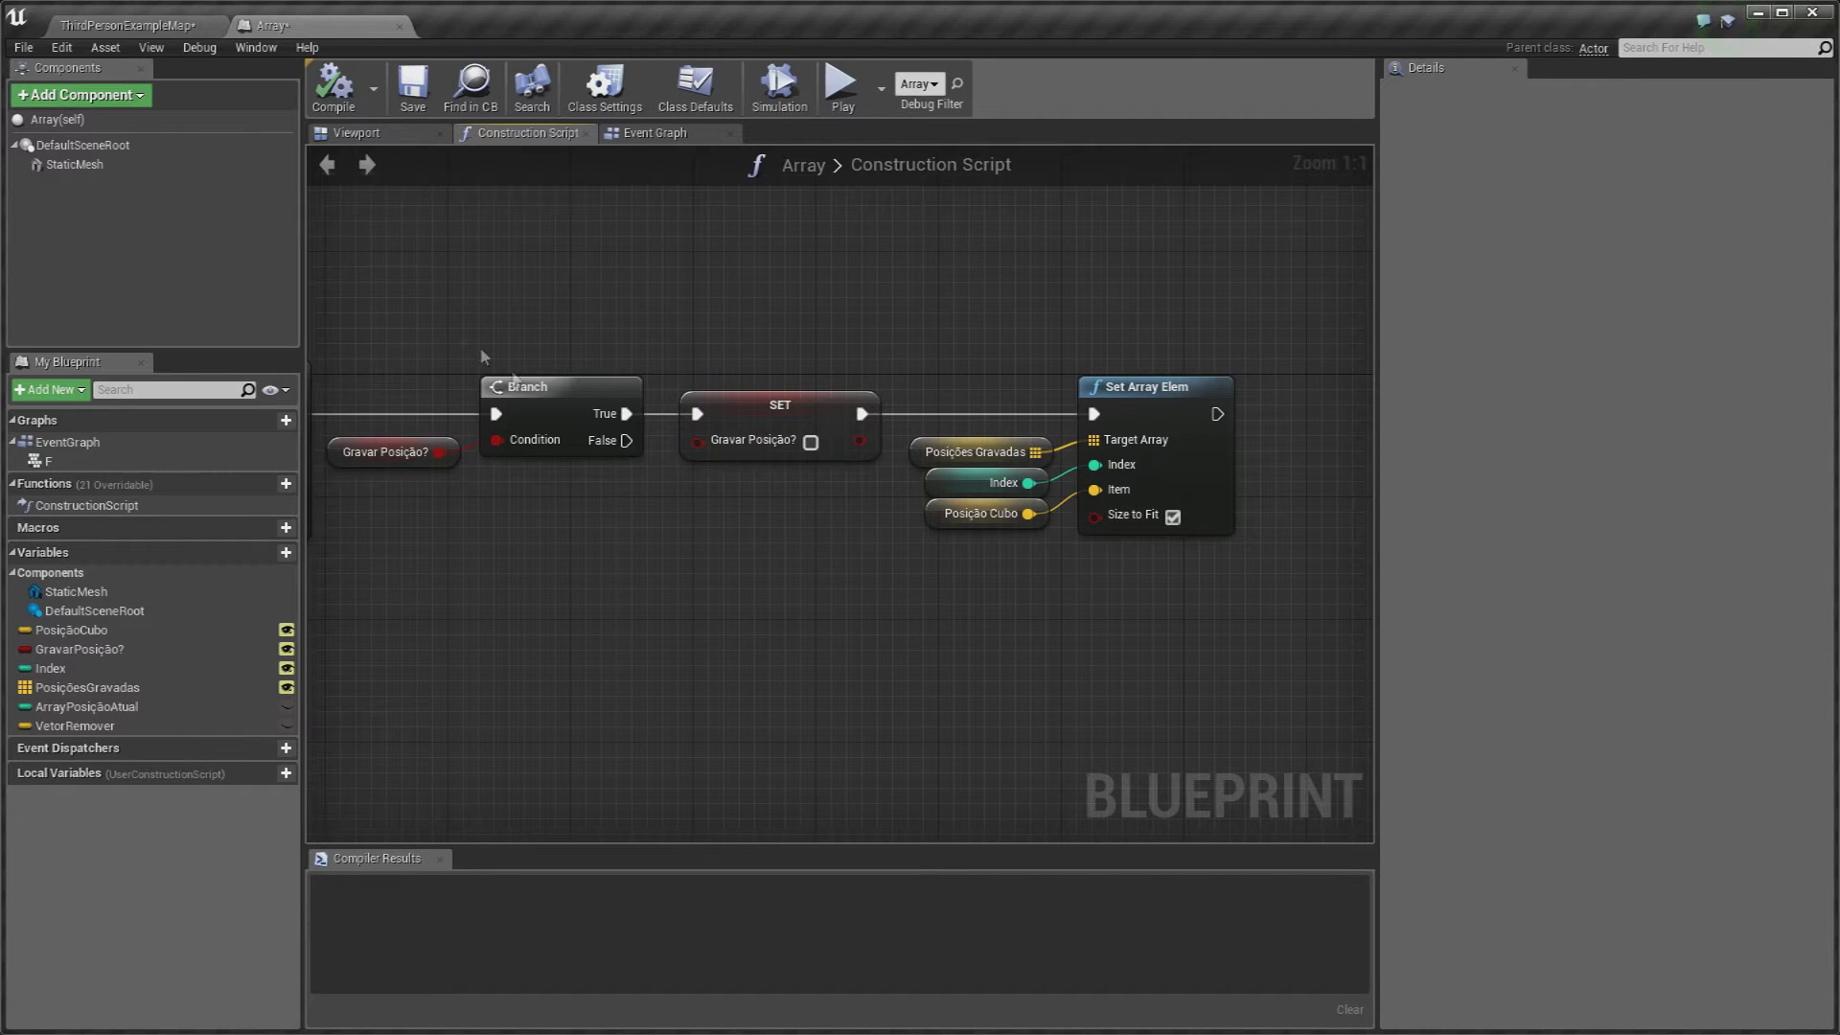
{"action": "right_click_drag", "start_coordinate": [800, 450], "coordinate": [733, 436]}
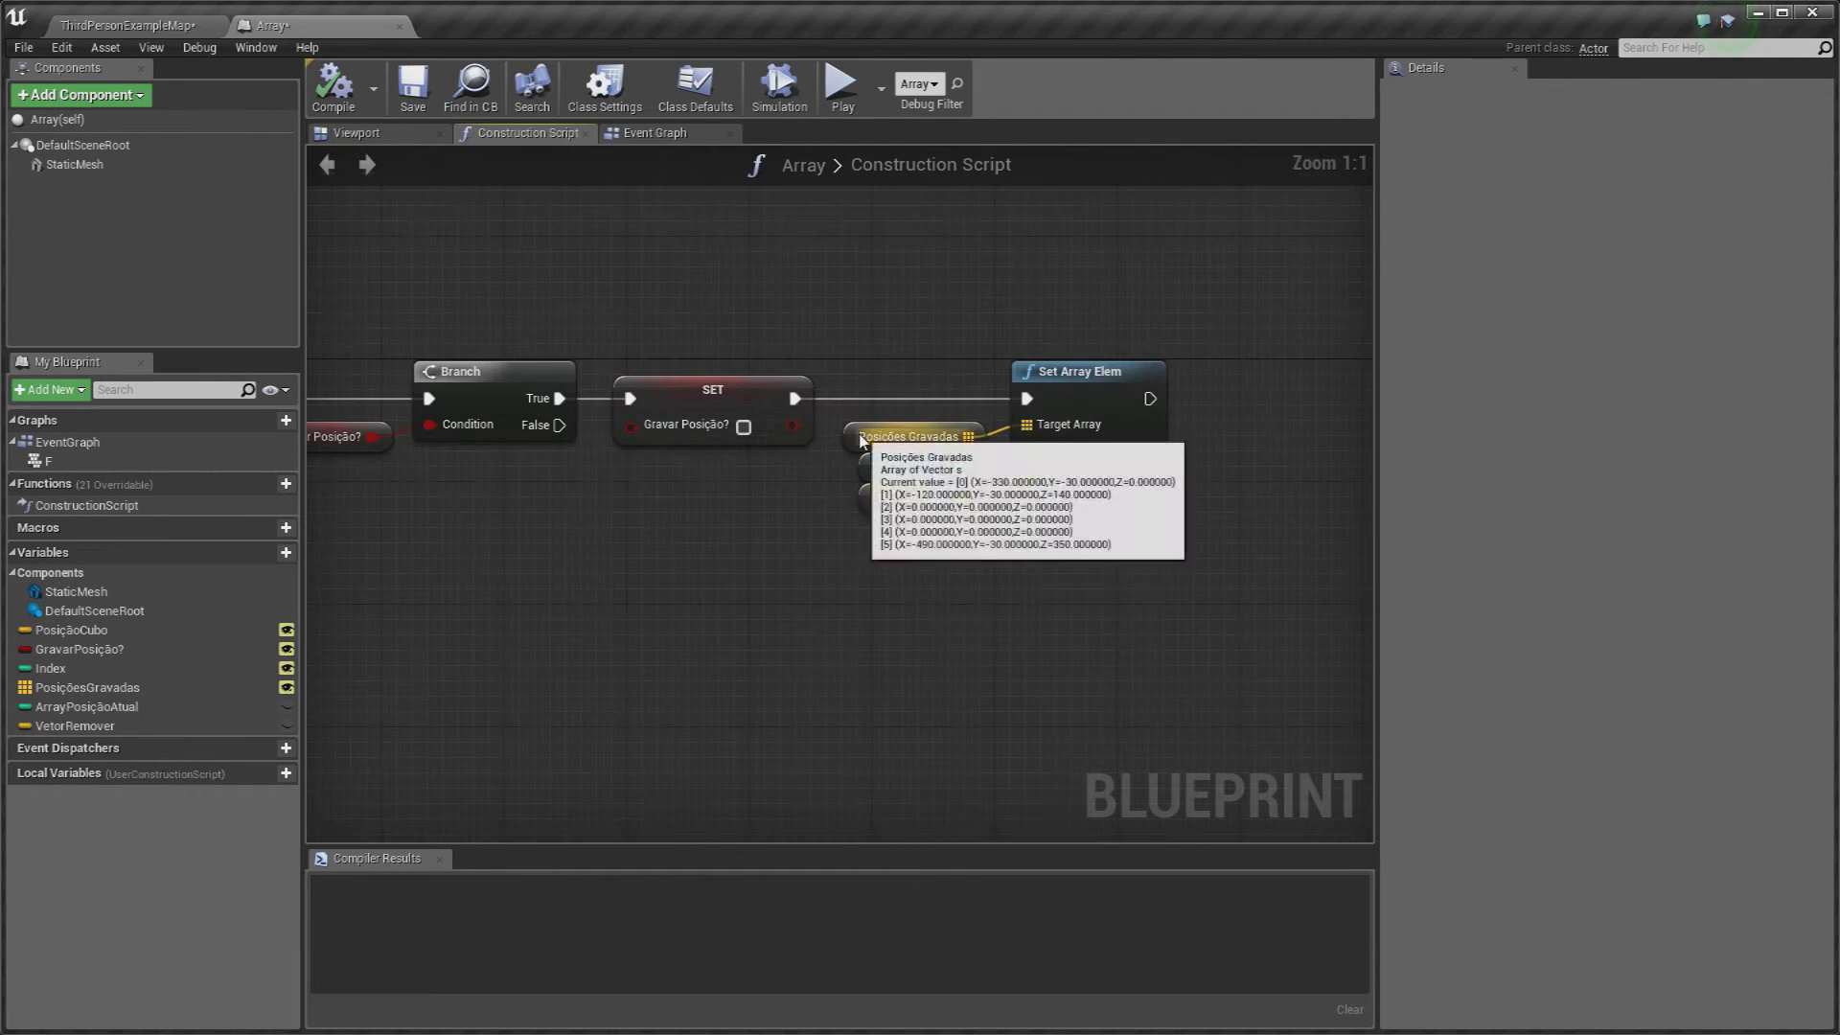
{"action": "left_click", "coordinate": [1057, 373]}
{"action": "right_click_drag", "start_coordinate": [1060, 239], "coordinate": [923, 331]}
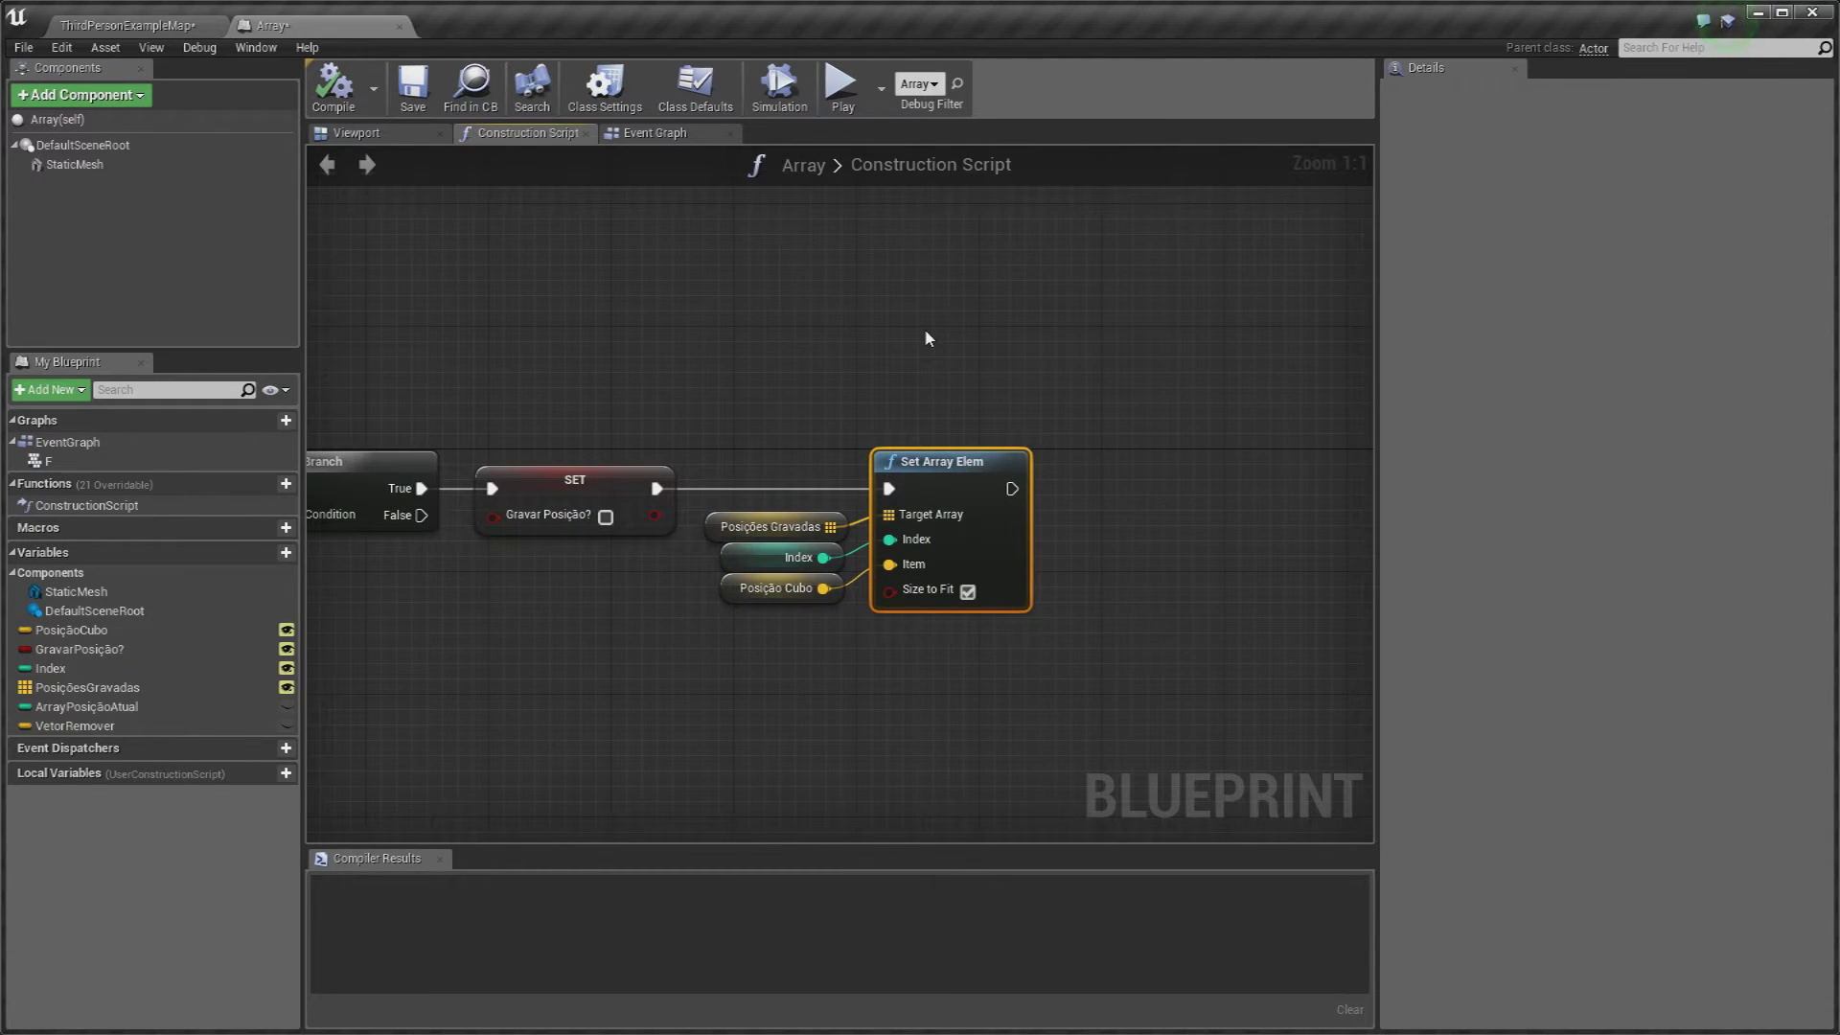
{"action": "mouse_move", "coordinate": [908, 415]}
{"action": "right_mouse_down"}
{"action": "mouse_move", "coordinate": [872, 422]}
{"action": "mouse_move", "coordinate": [898, 298]}
{"action": "right_mouse_up"}
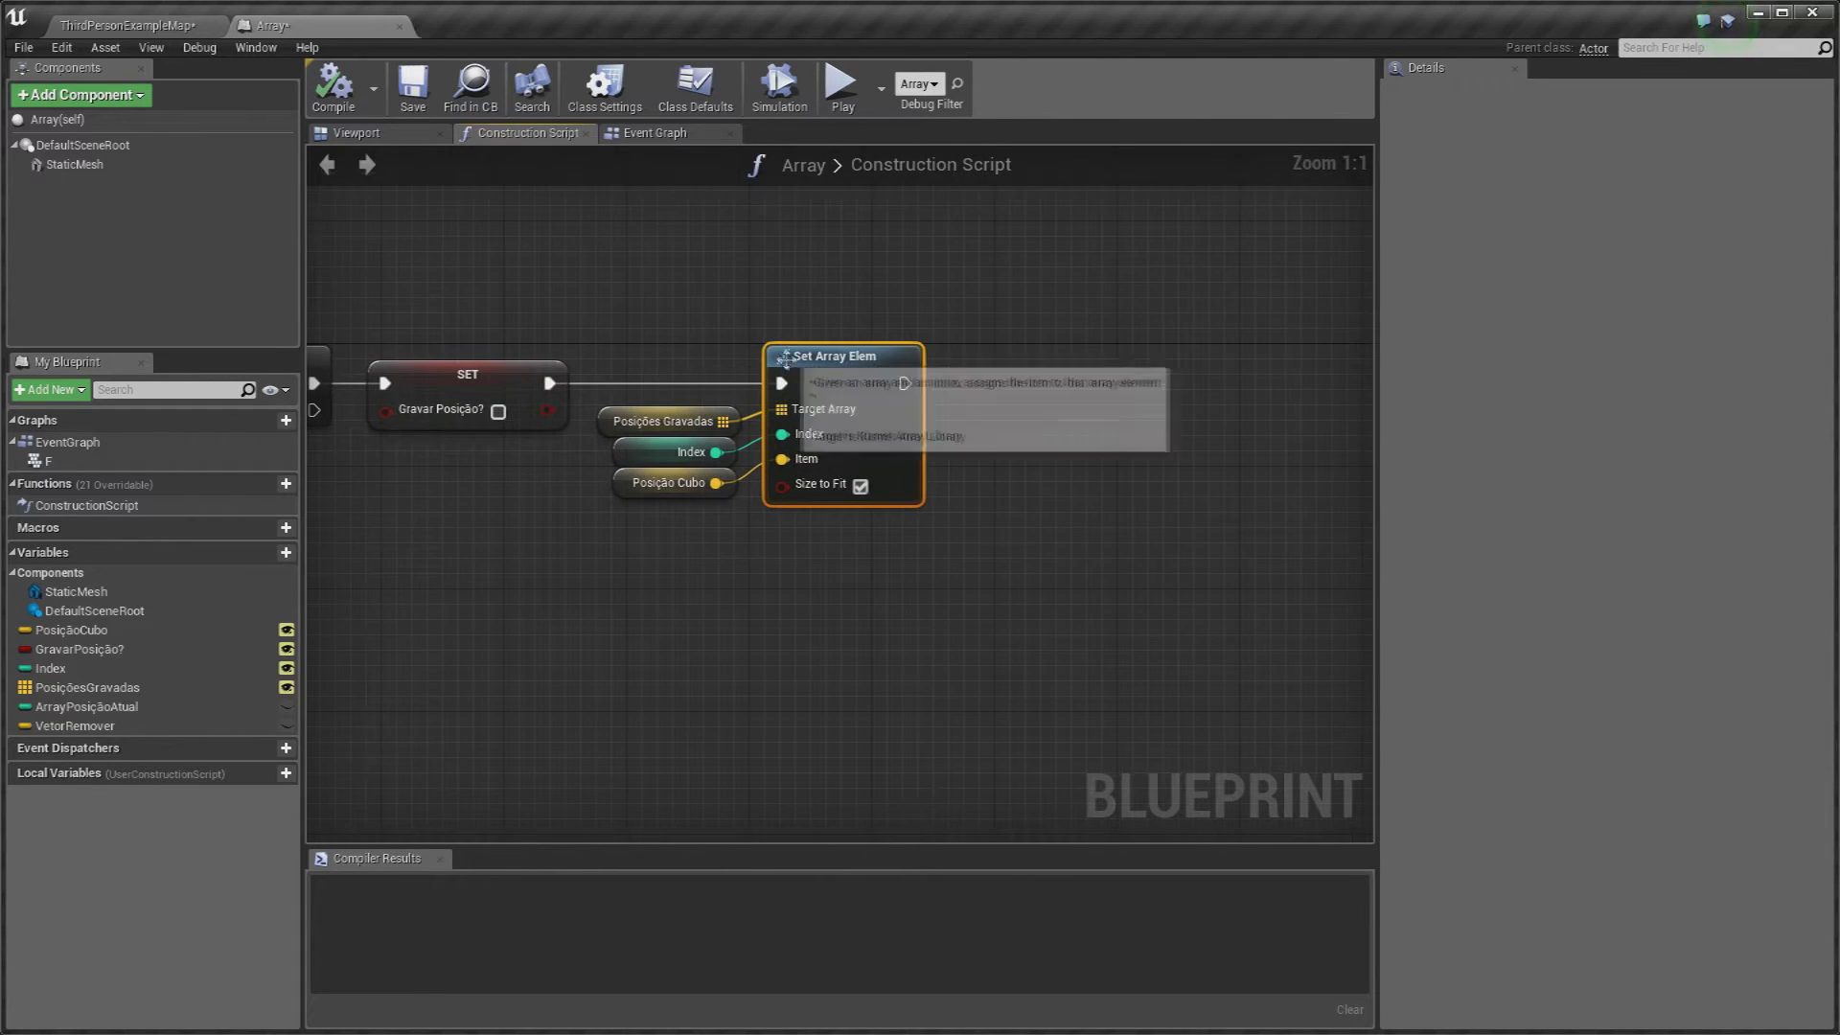
Step: Add a second Set Array Elem node from Target Array, then delete it again
{"action": "left_click_drag", "start_coordinate": [781, 409], "coordinate": [796, 588]}
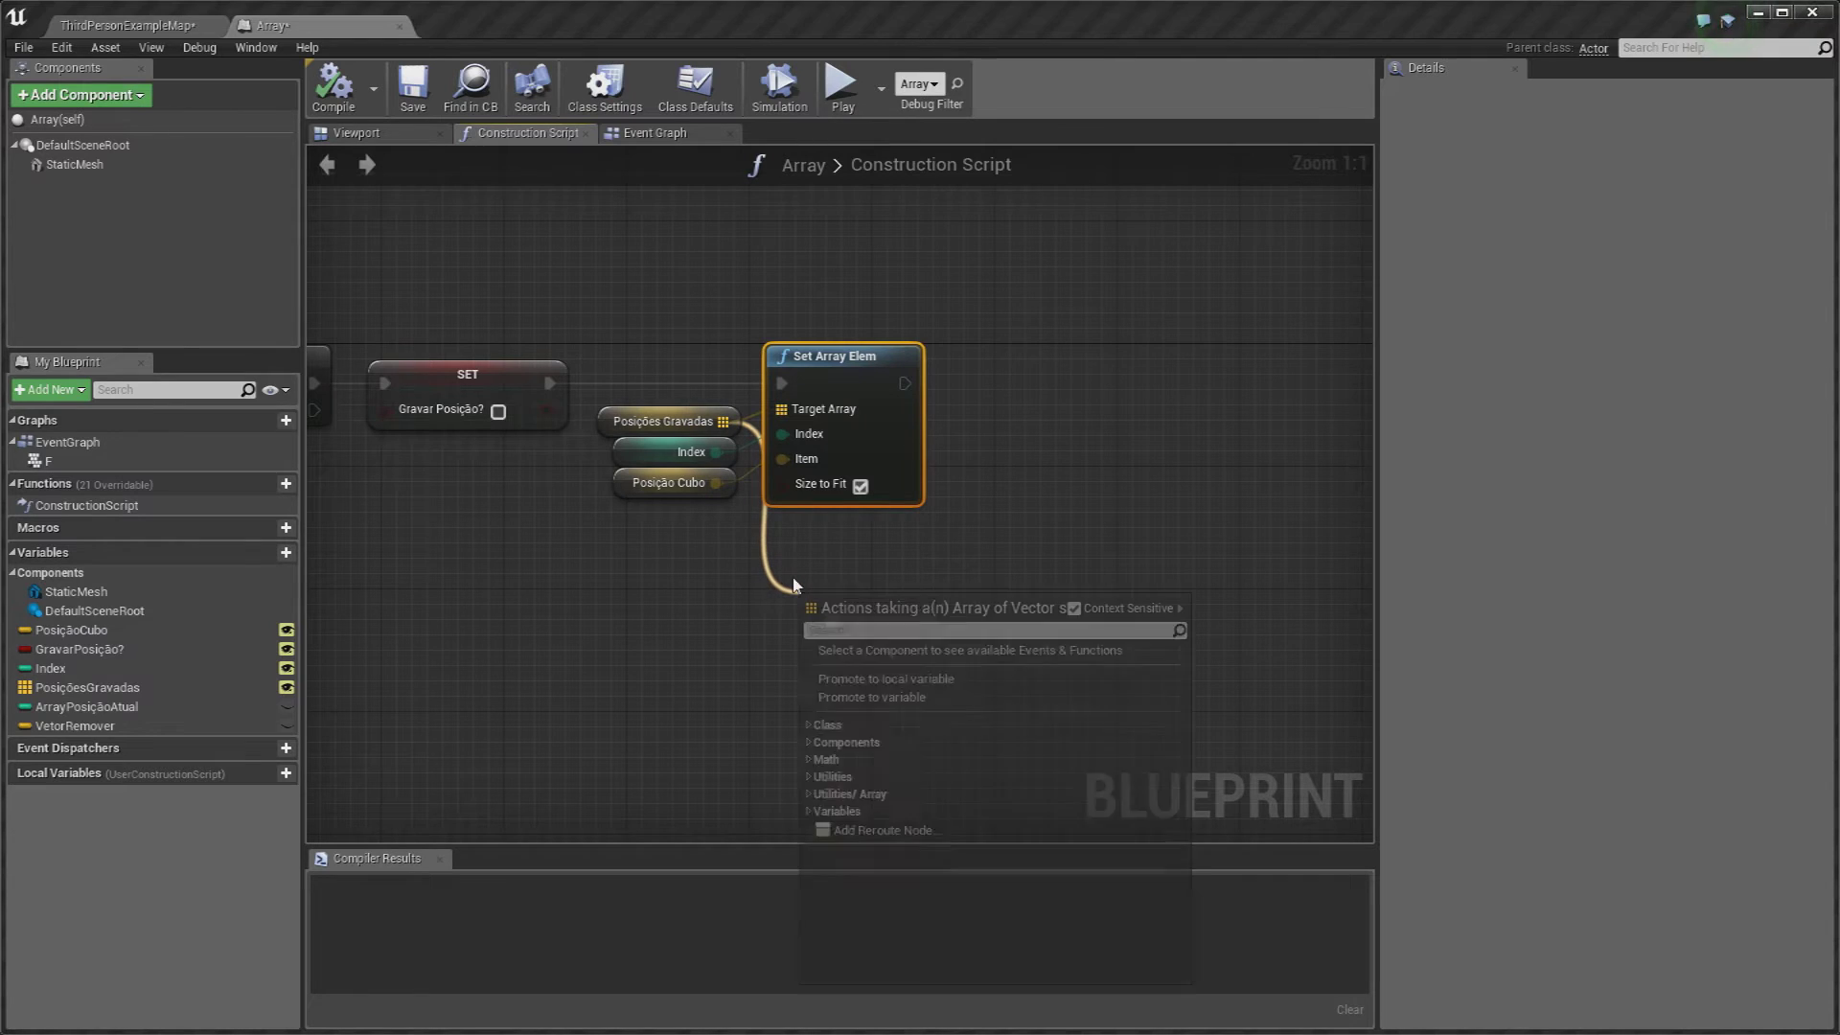
{"action": "type", "text": "set array elem"}
{"action": "key", "text": "Return"}
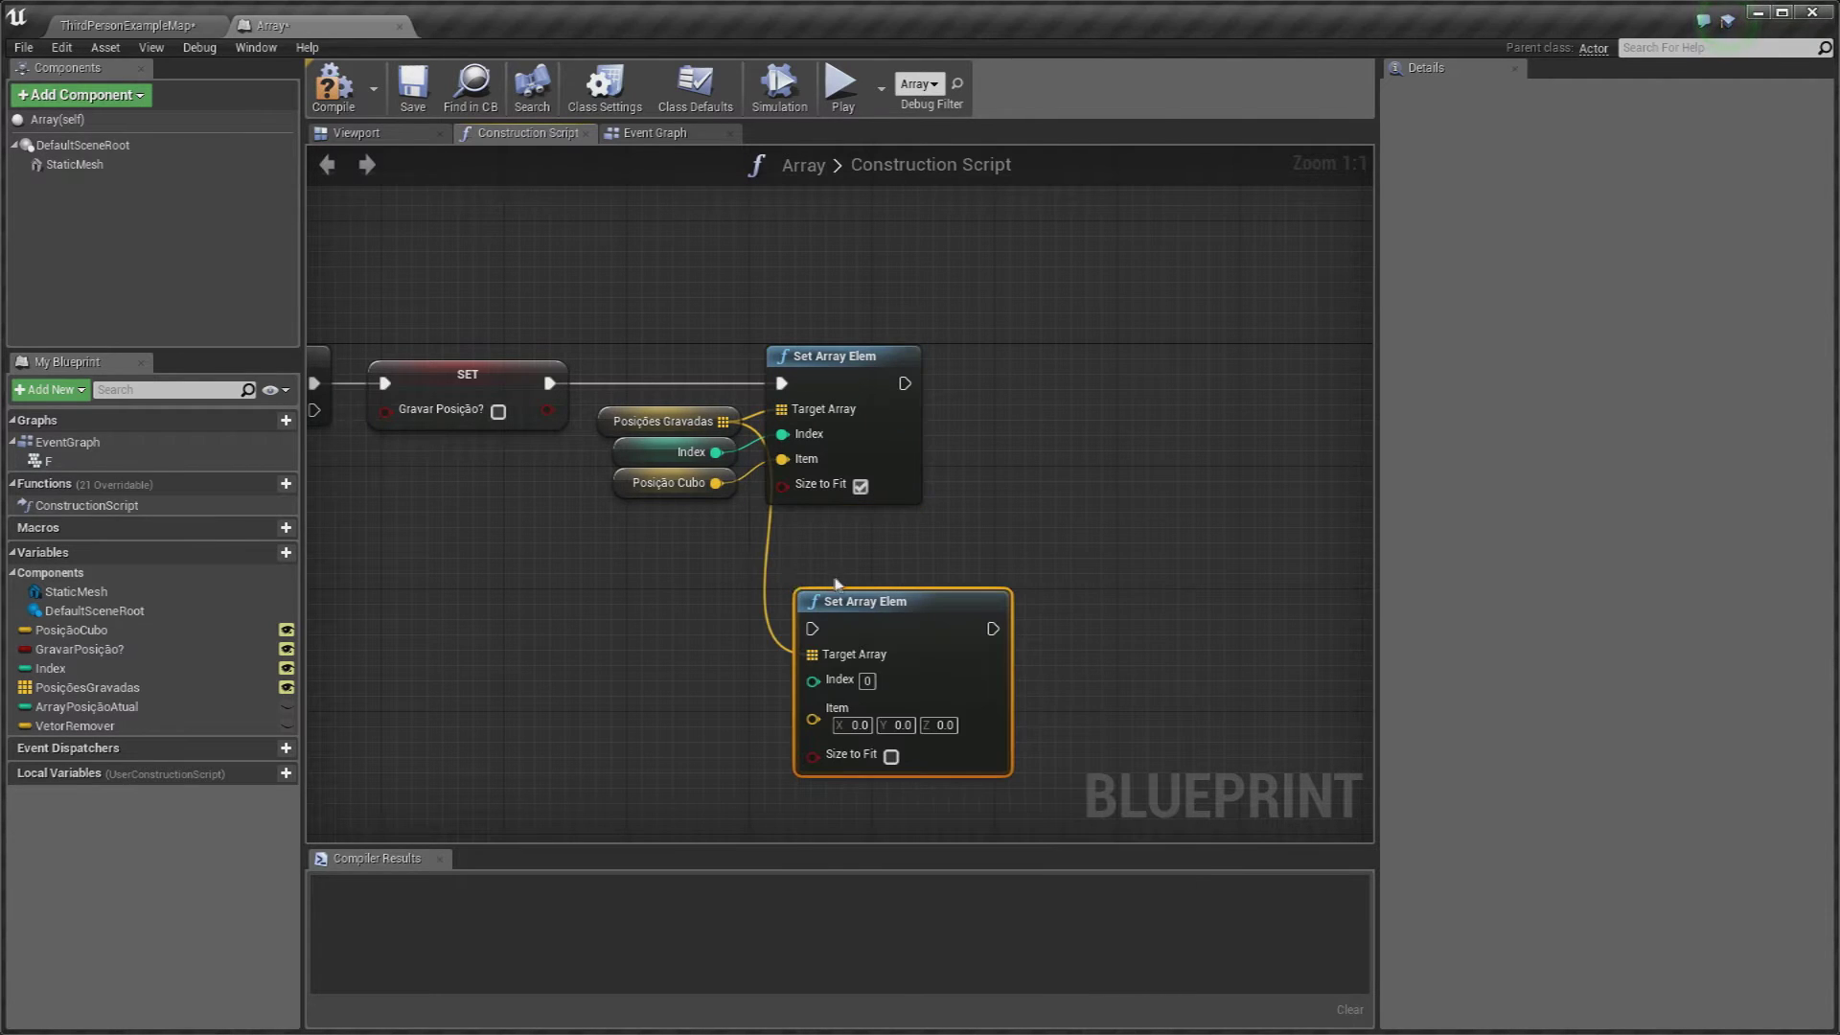
{"action": "right_click_drag", "start_coordinate": [798, 555], "coordinate": [817, 517]}
{"action": "left_click", "coordinate": [822, 532]}
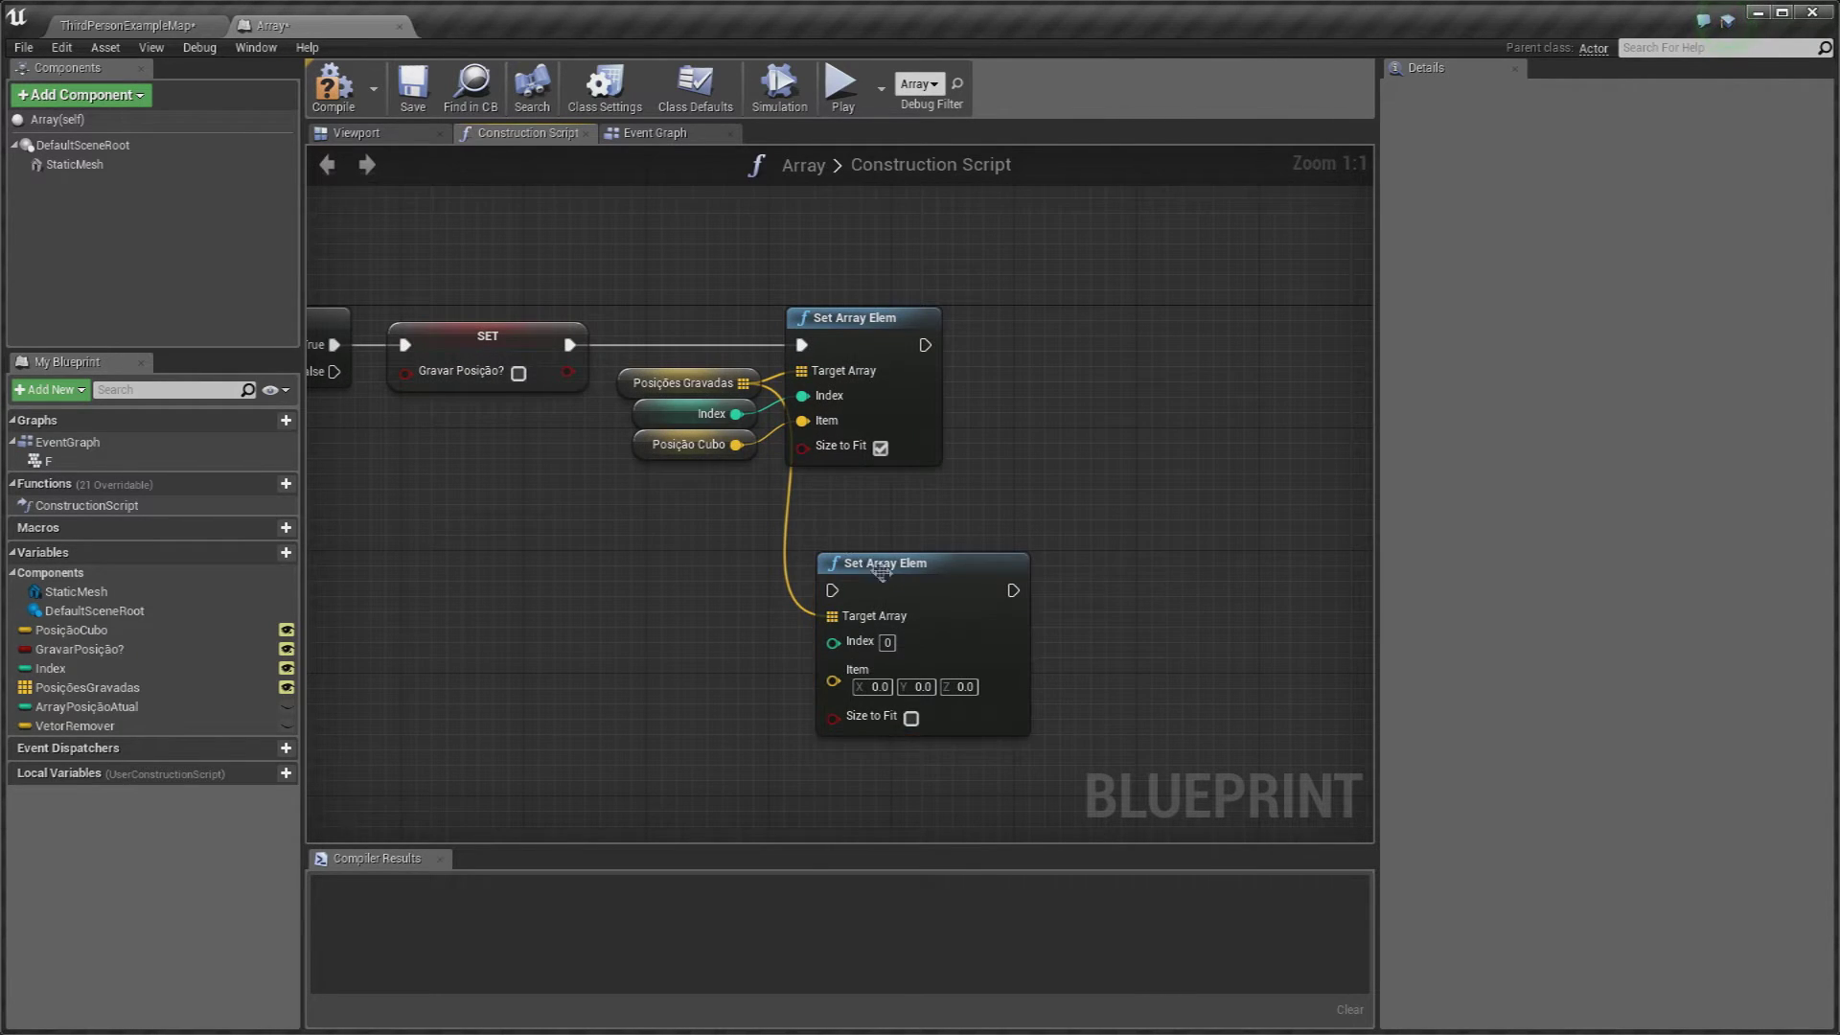
{"action": "left_click_drag", "start_coordinate": [866, 560], "coordinate": [831, 527]}
{"action": "right_click_drag", "start_coordinate": [852, 537], "coordinate": [867, 470]}
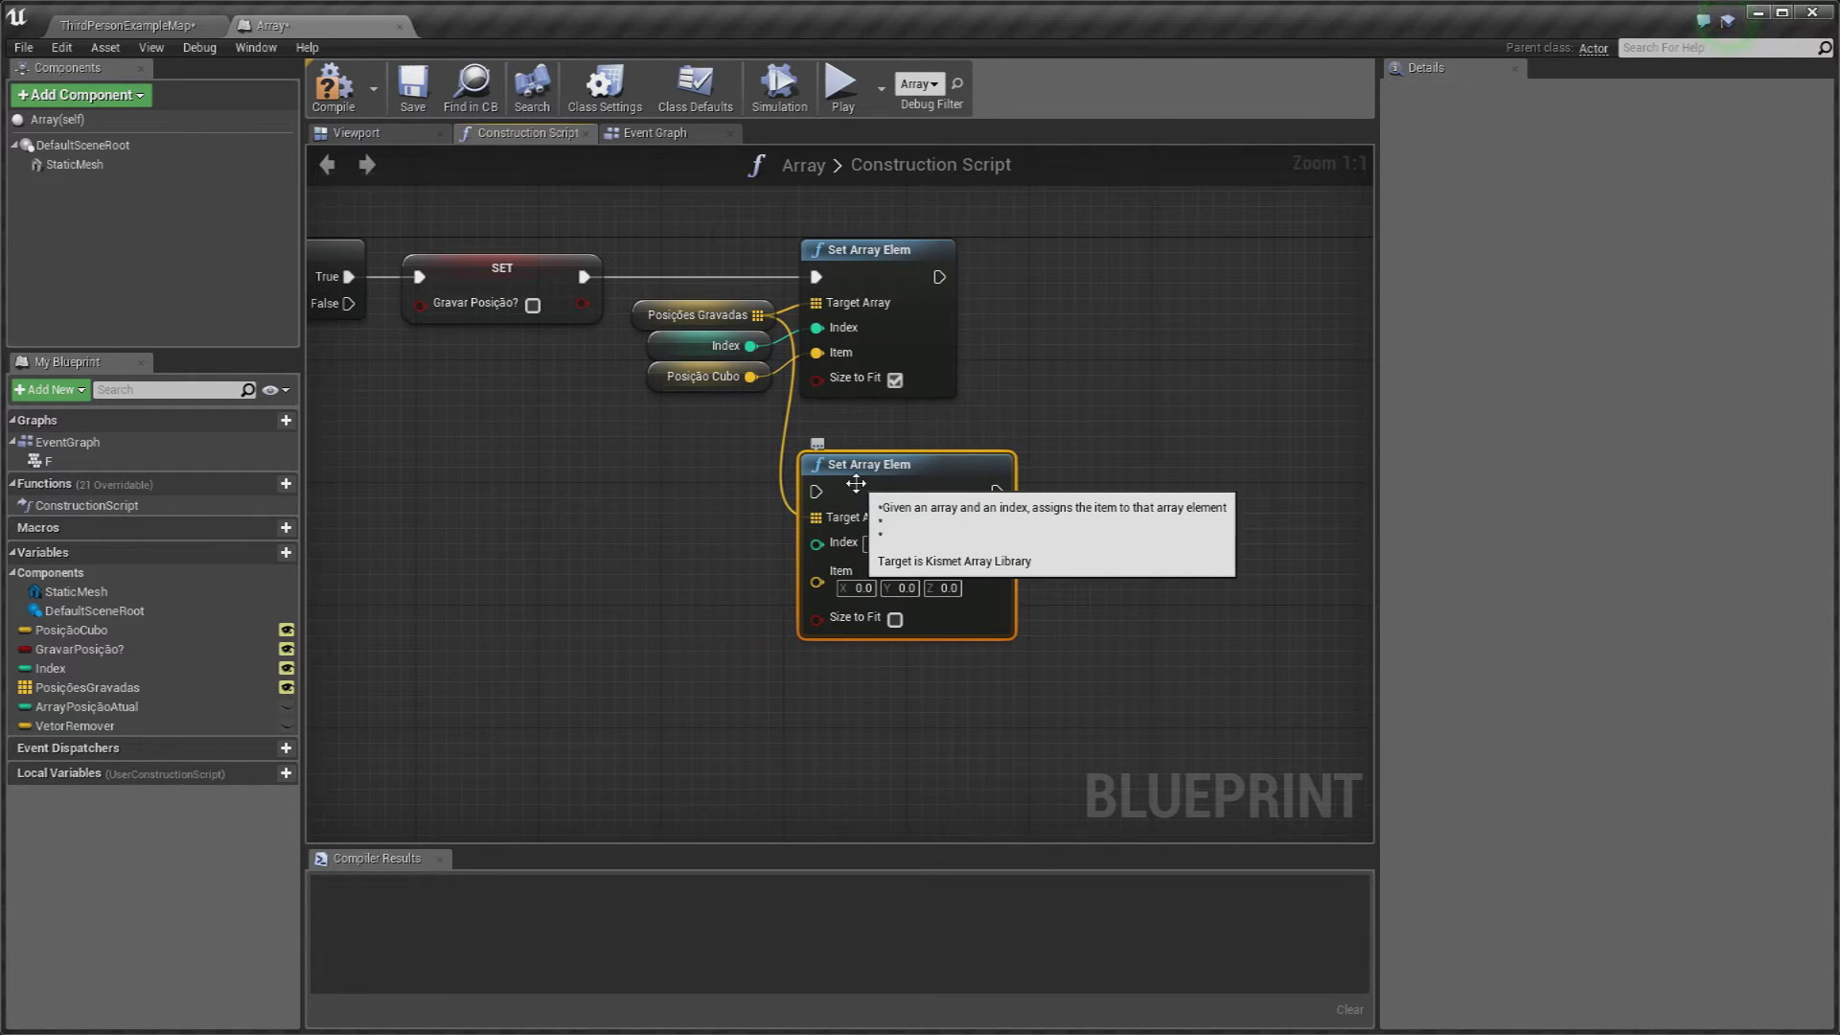
{"action": "key", "text": "Delete"}
Step: Inspect the Index variable's settings, compile the Blueprint, and return to the level map
{"action": "right_click_drag", "start_coordinate": [776, 460], "coordinate": [891, 427]}
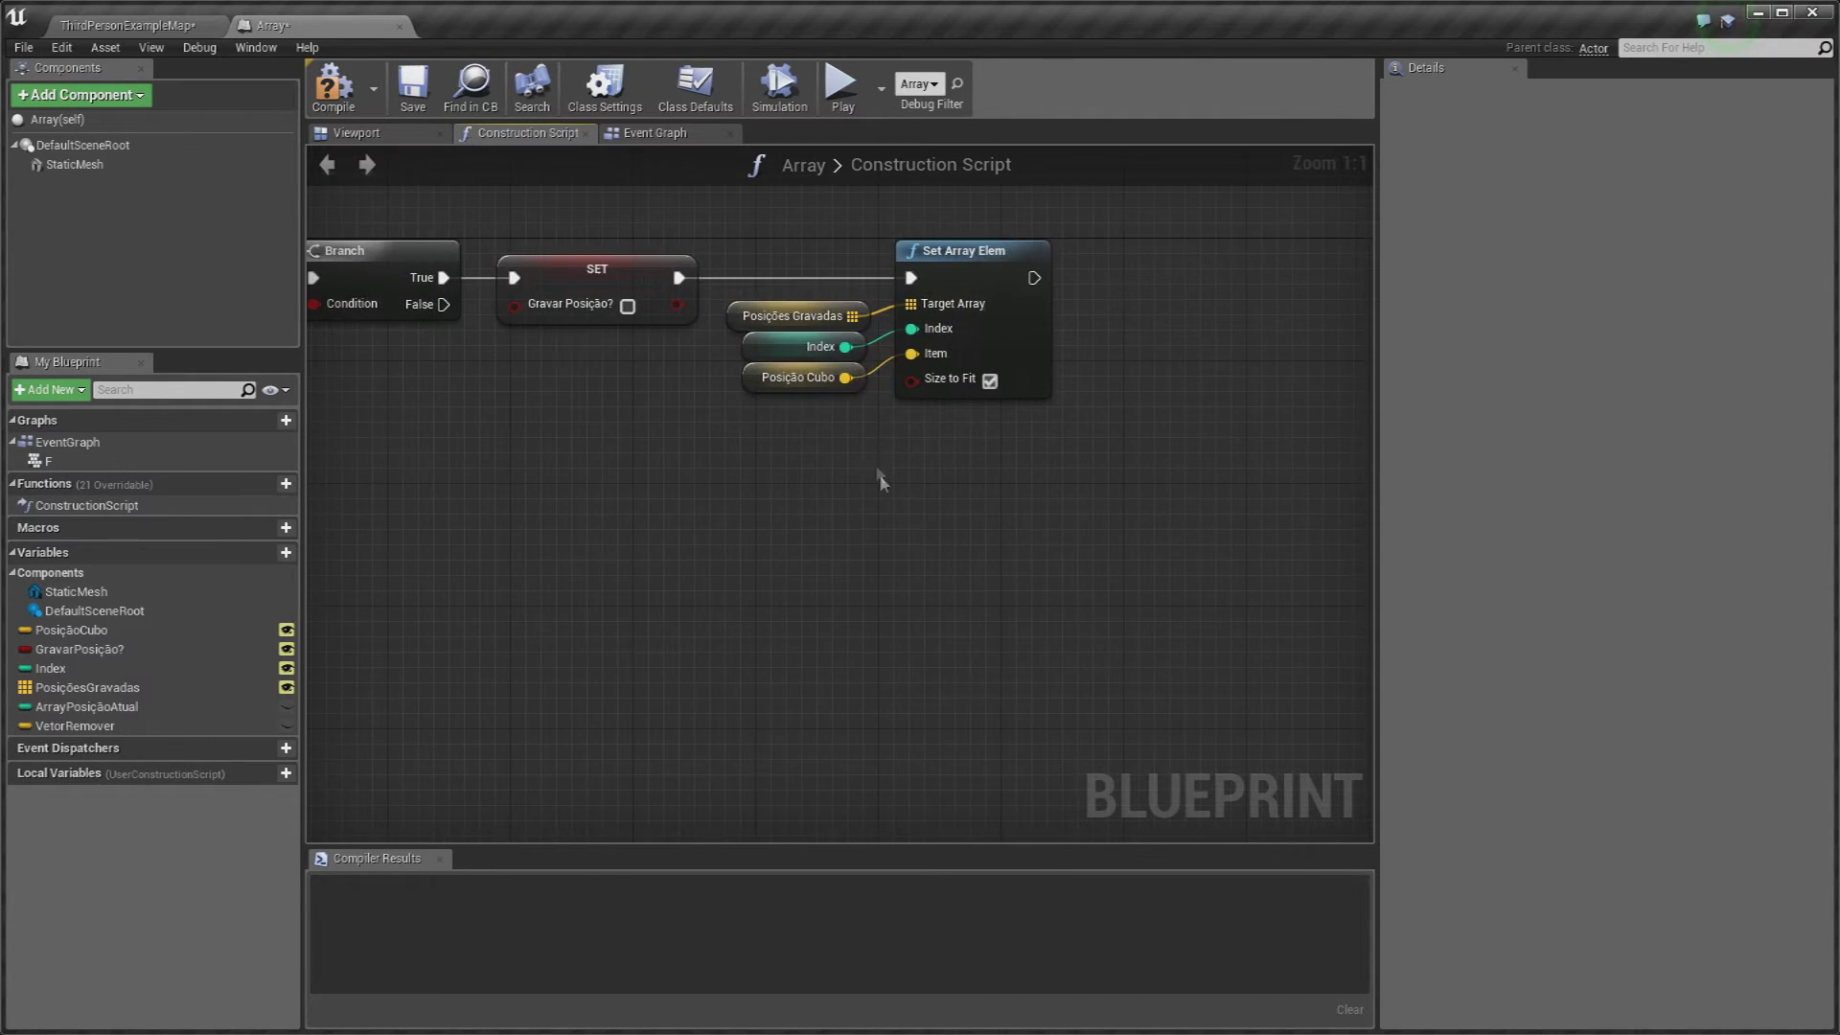
{"action": "left_click", "coordinate": [862, 434]}
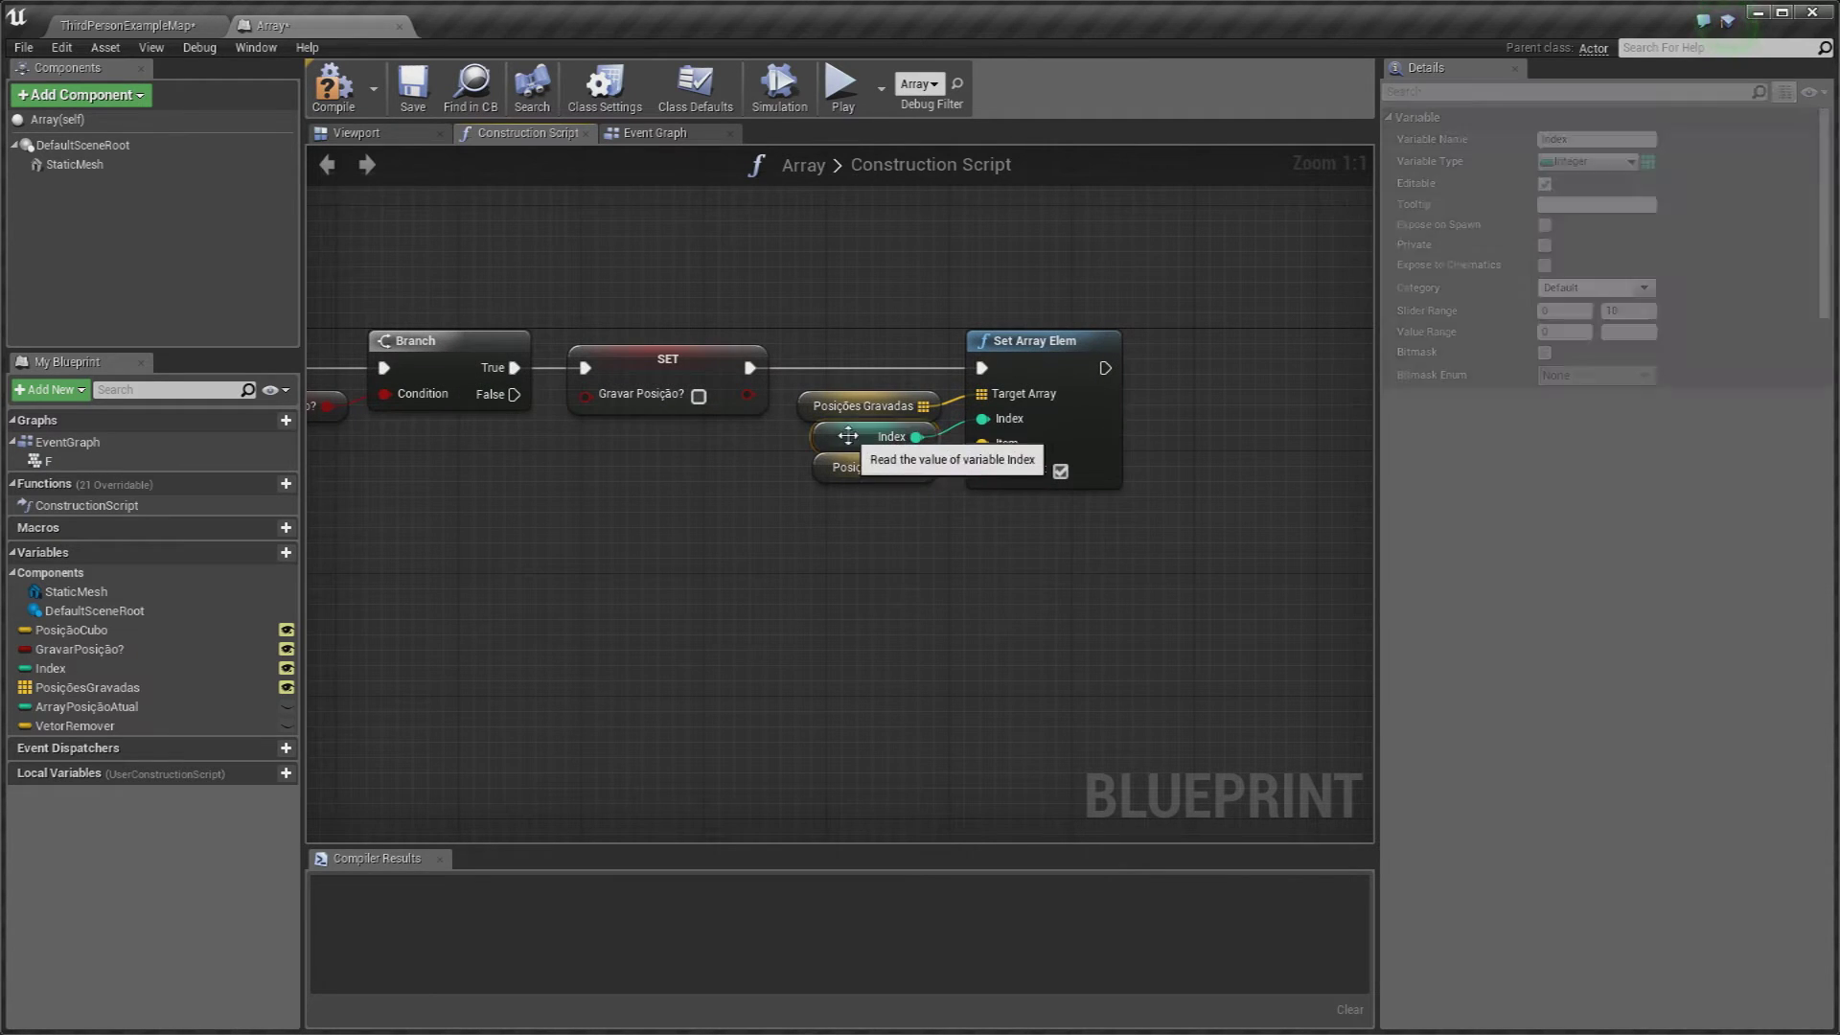
{"action": "left_click", "coordinate": [105, 668]}
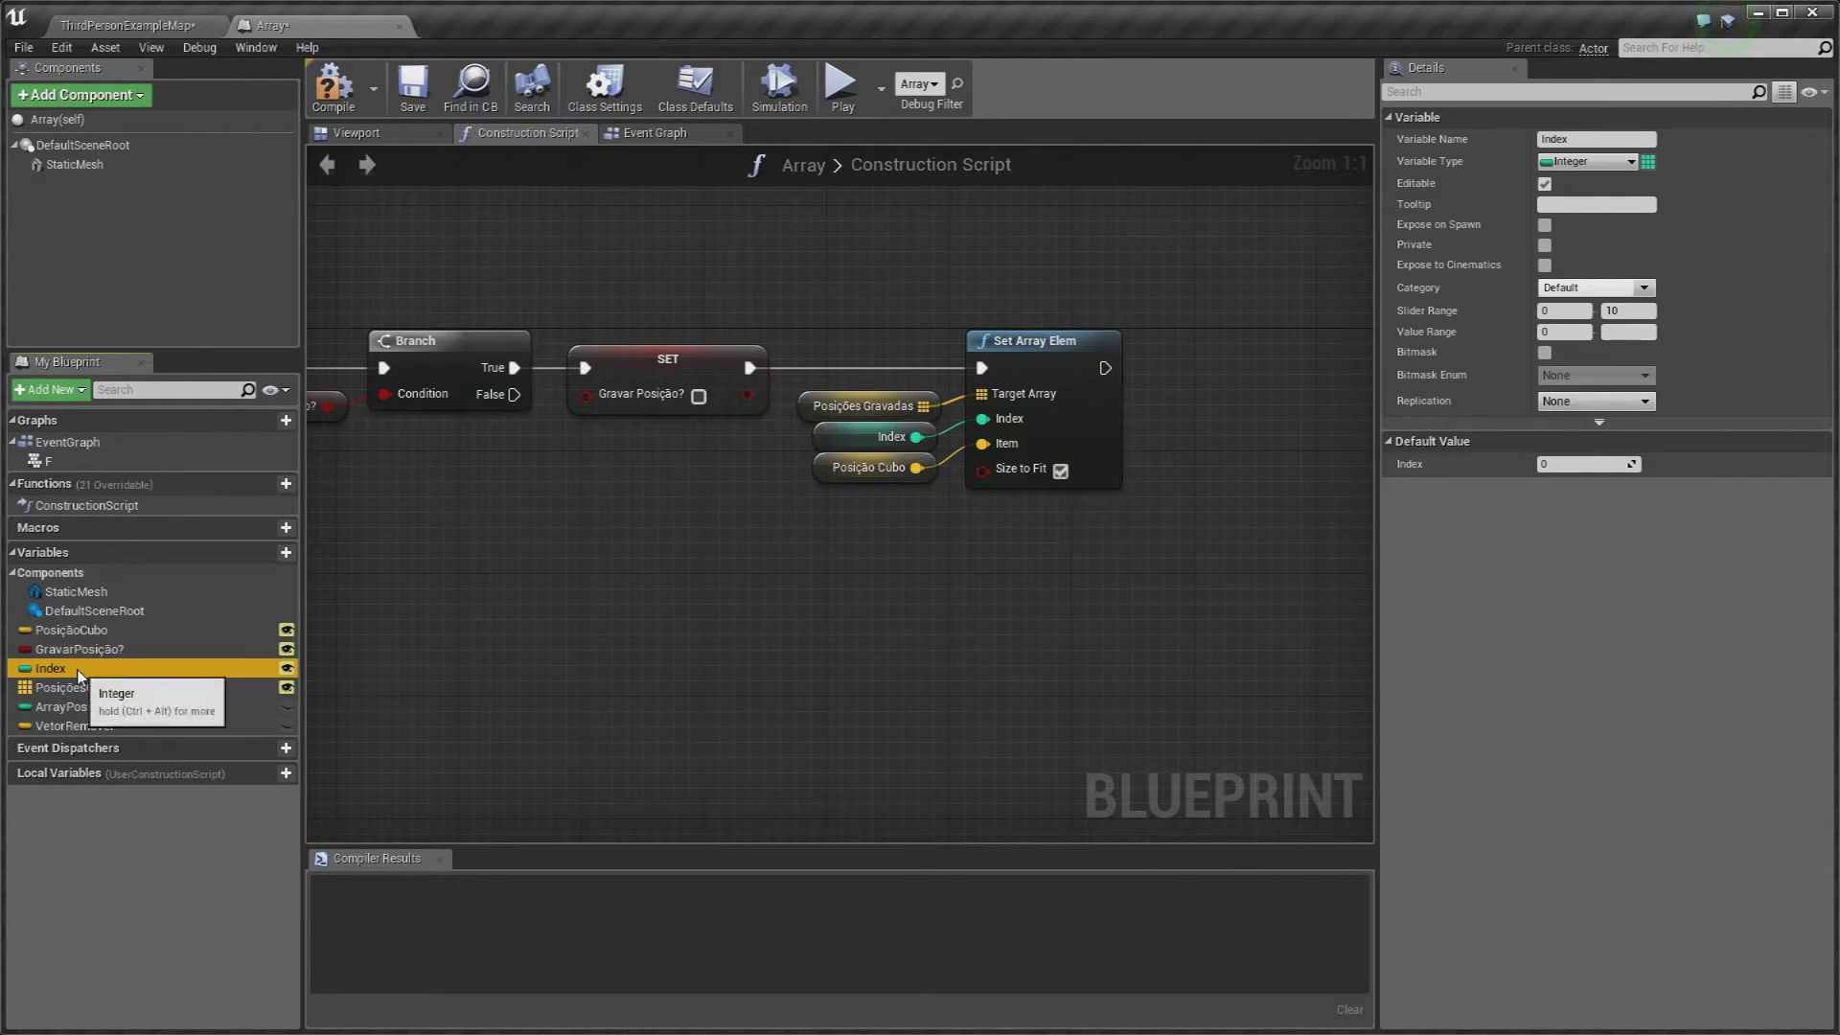
{"action": "mouse_move", "coordinate": [786, 439]}
{"action": "right_mouse_down"}
{"action": "mouse_move", "coordinate": [1075, 530]}
{"action": "mouse_move", "coordinate": [637, 538]}
{"action": "right_mouse_up"}
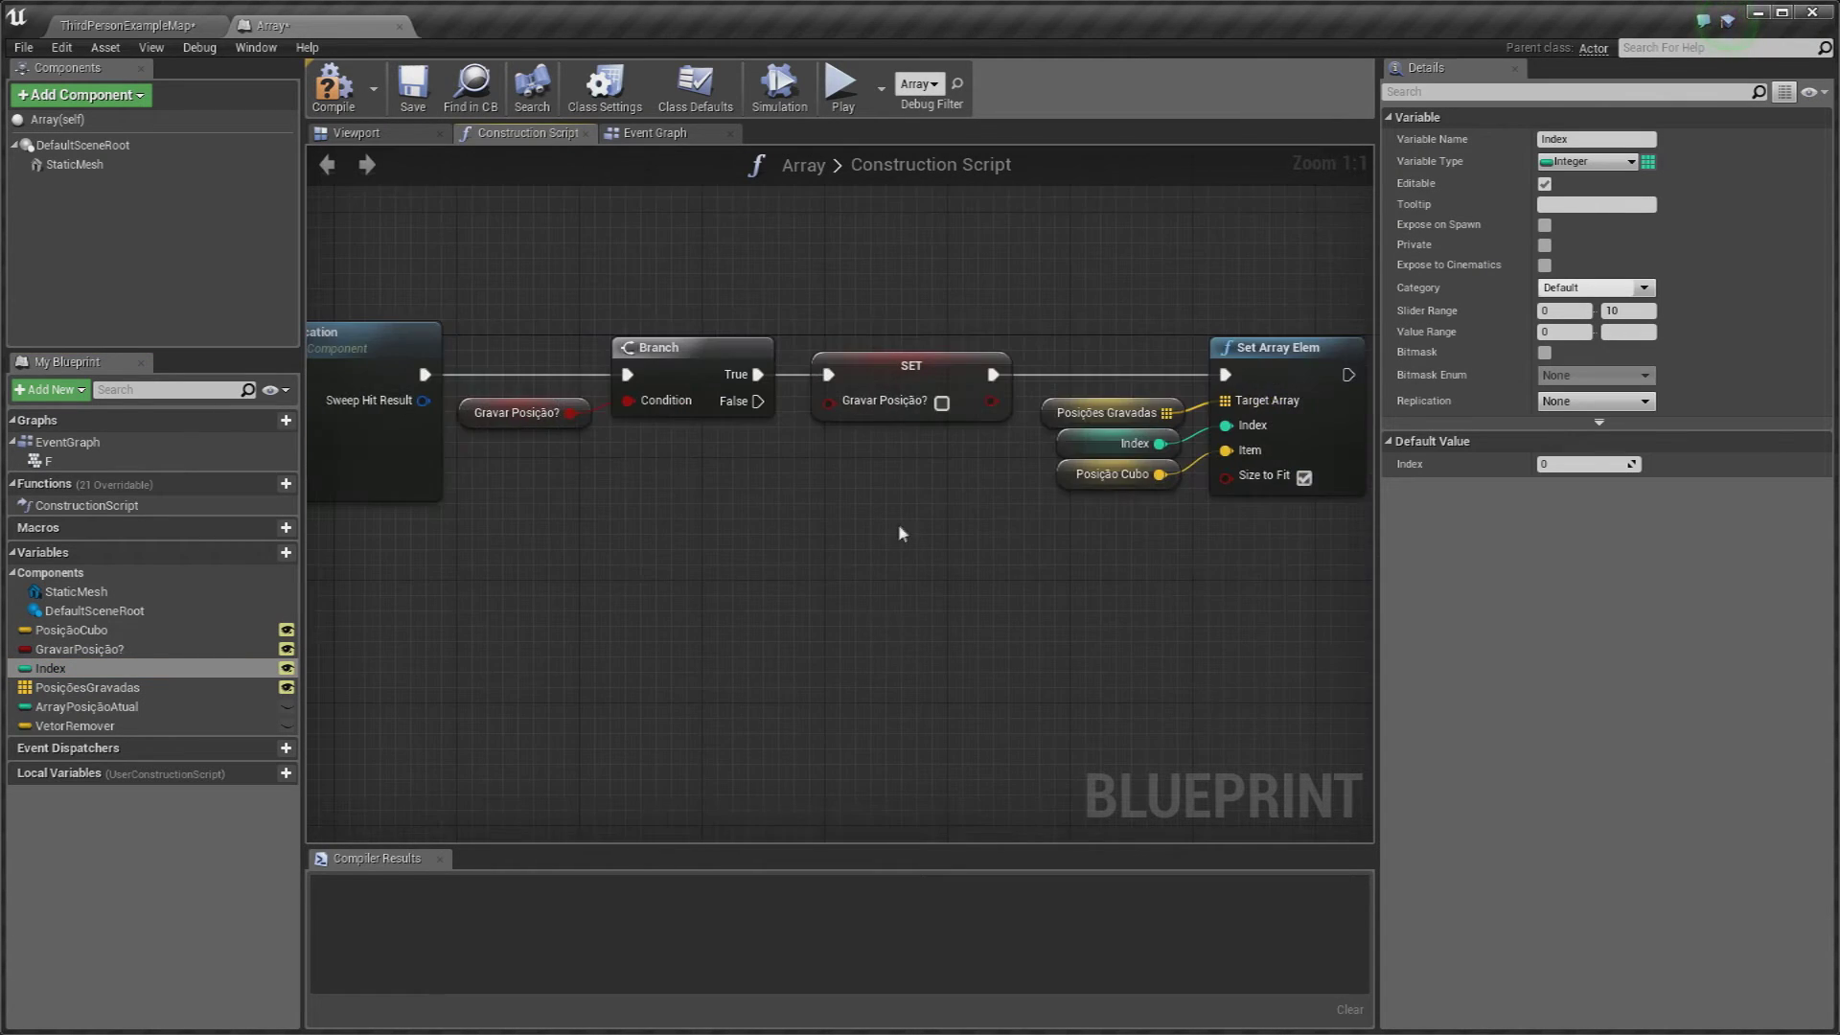
{"action": "left_click", "coordinate": [320, 88]}
{"action": "right_click_drag", "start_coordinate": [824, 291], "coordinate": [682, 287]}
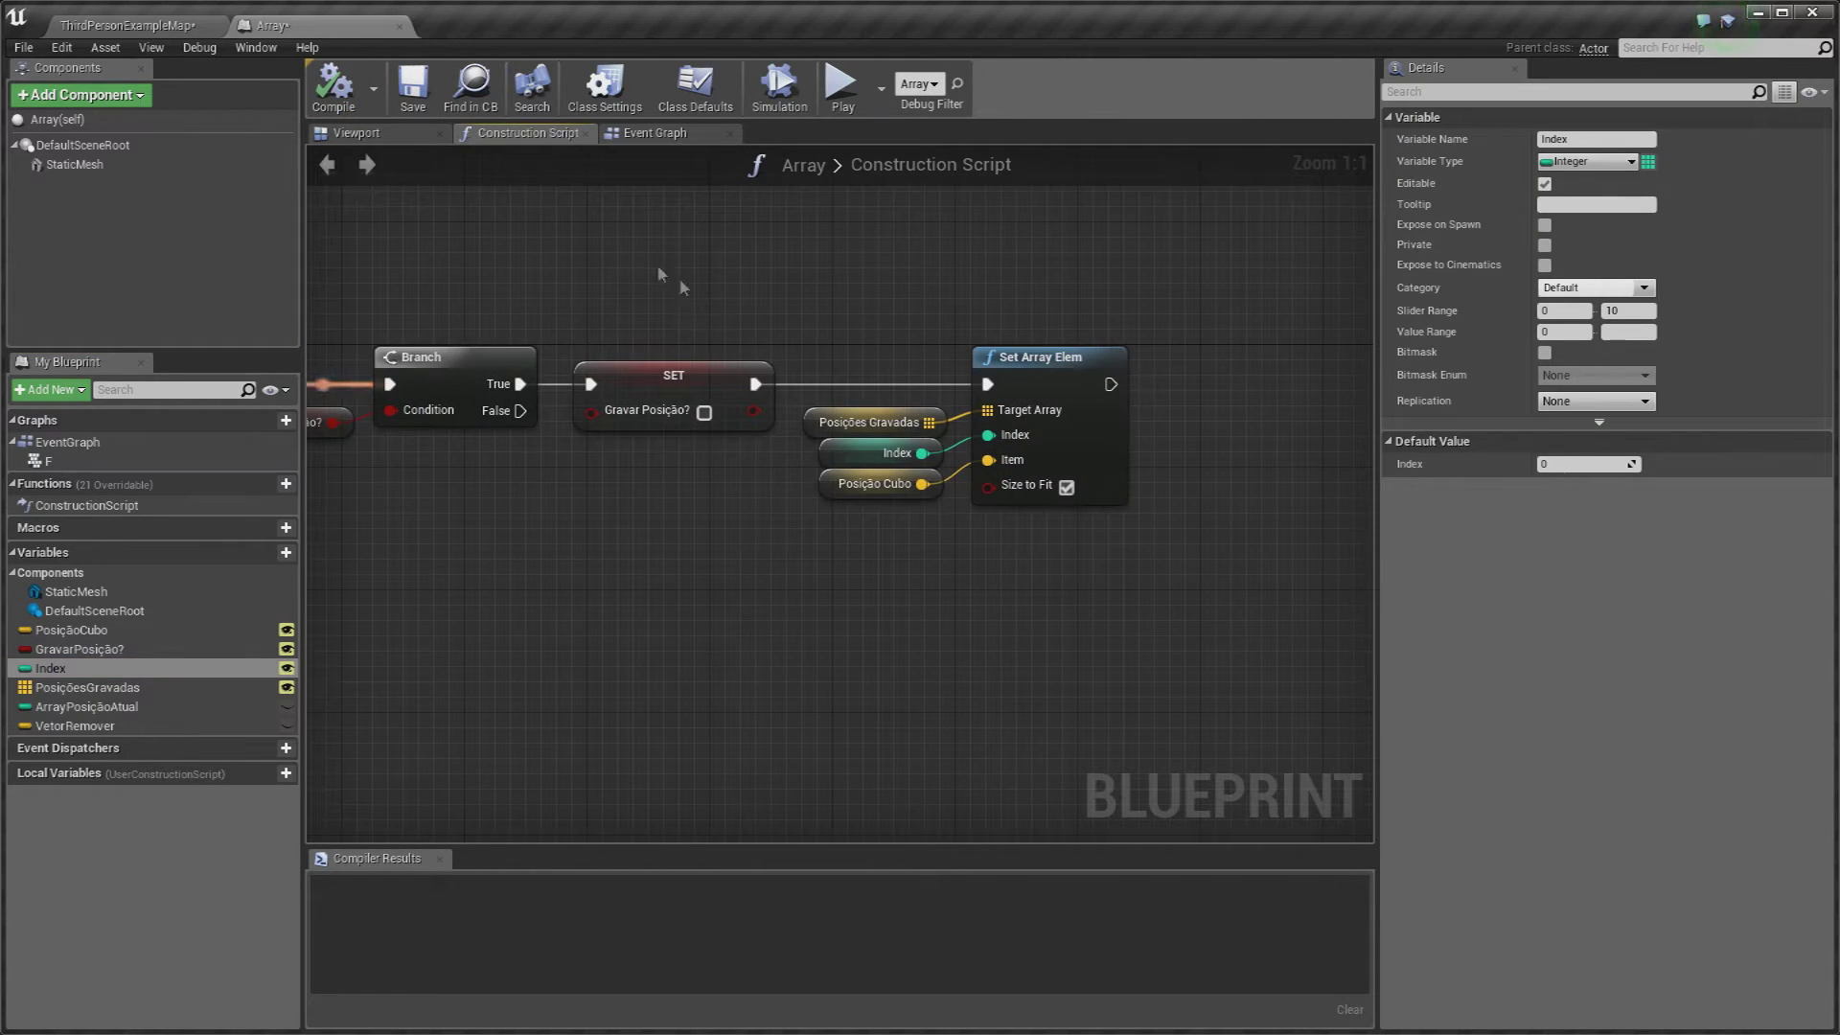
{"action": "left_click", "coordinate": [144, 25]}
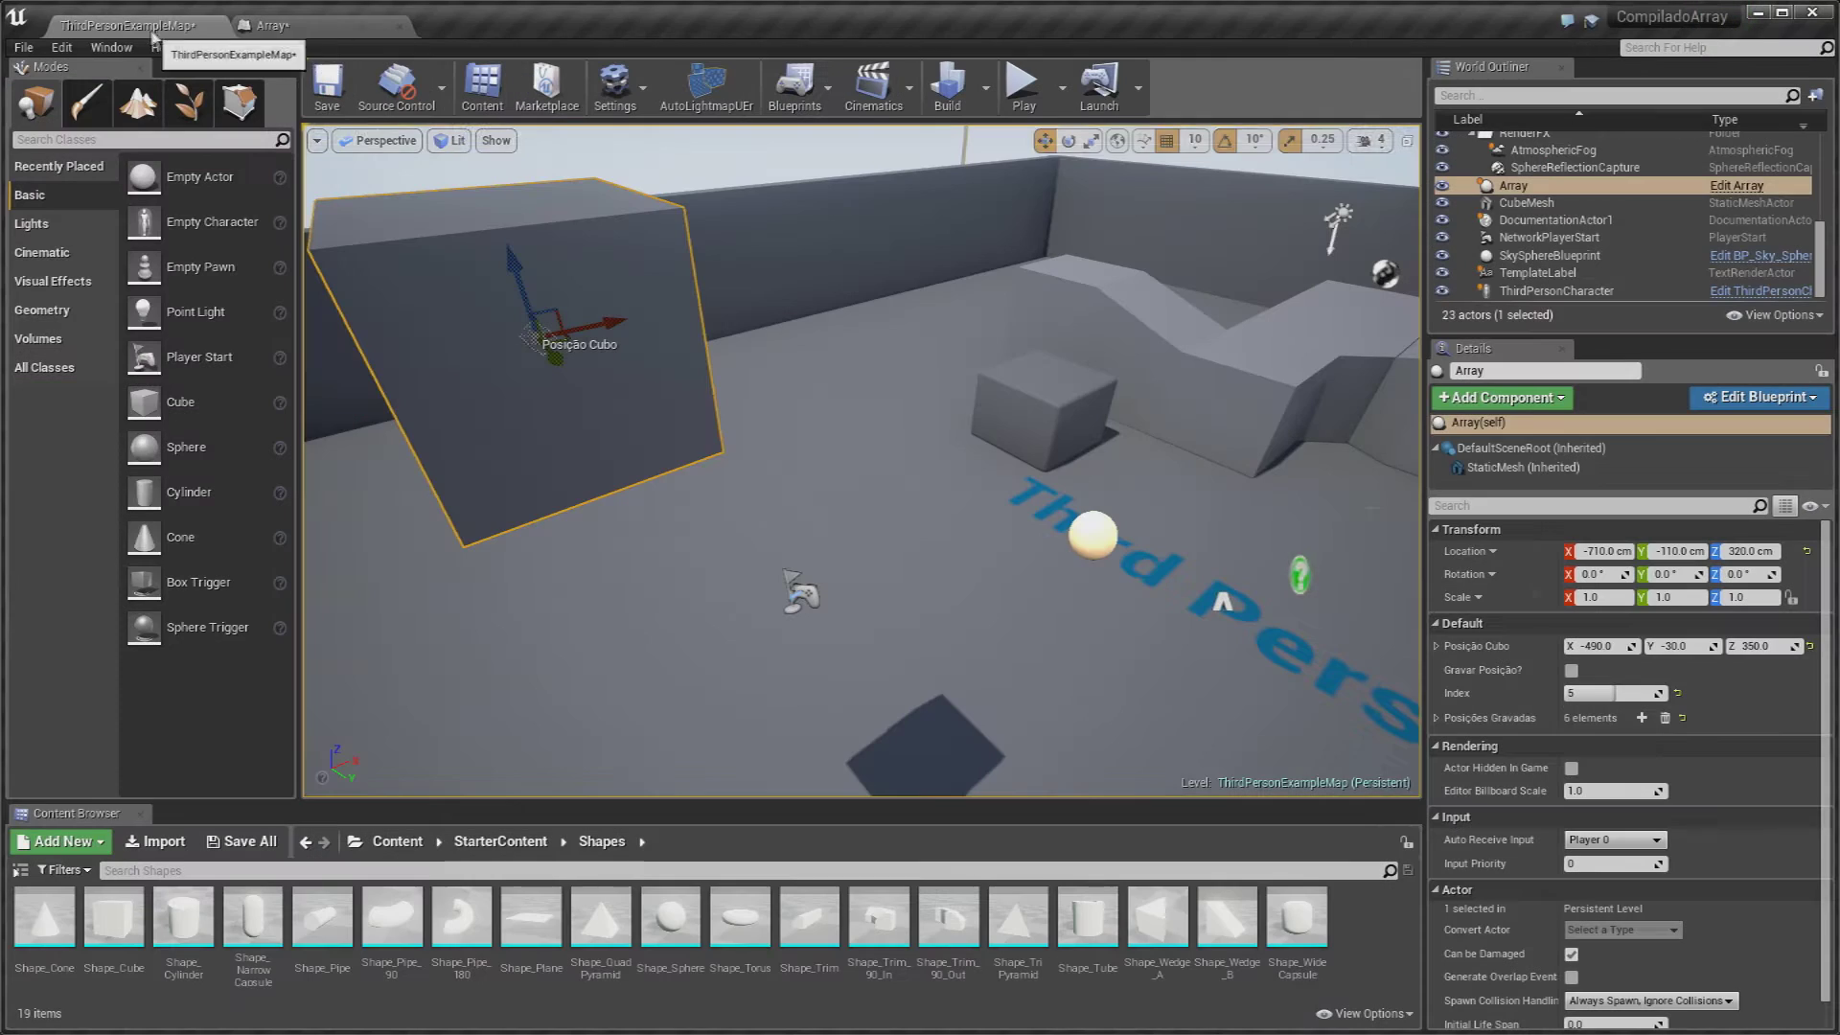
Step: Turn off Size to Fit on Set Array Elem and compile the Blueprint
{"action": "left_click", "coordinate": [1437, 718]}
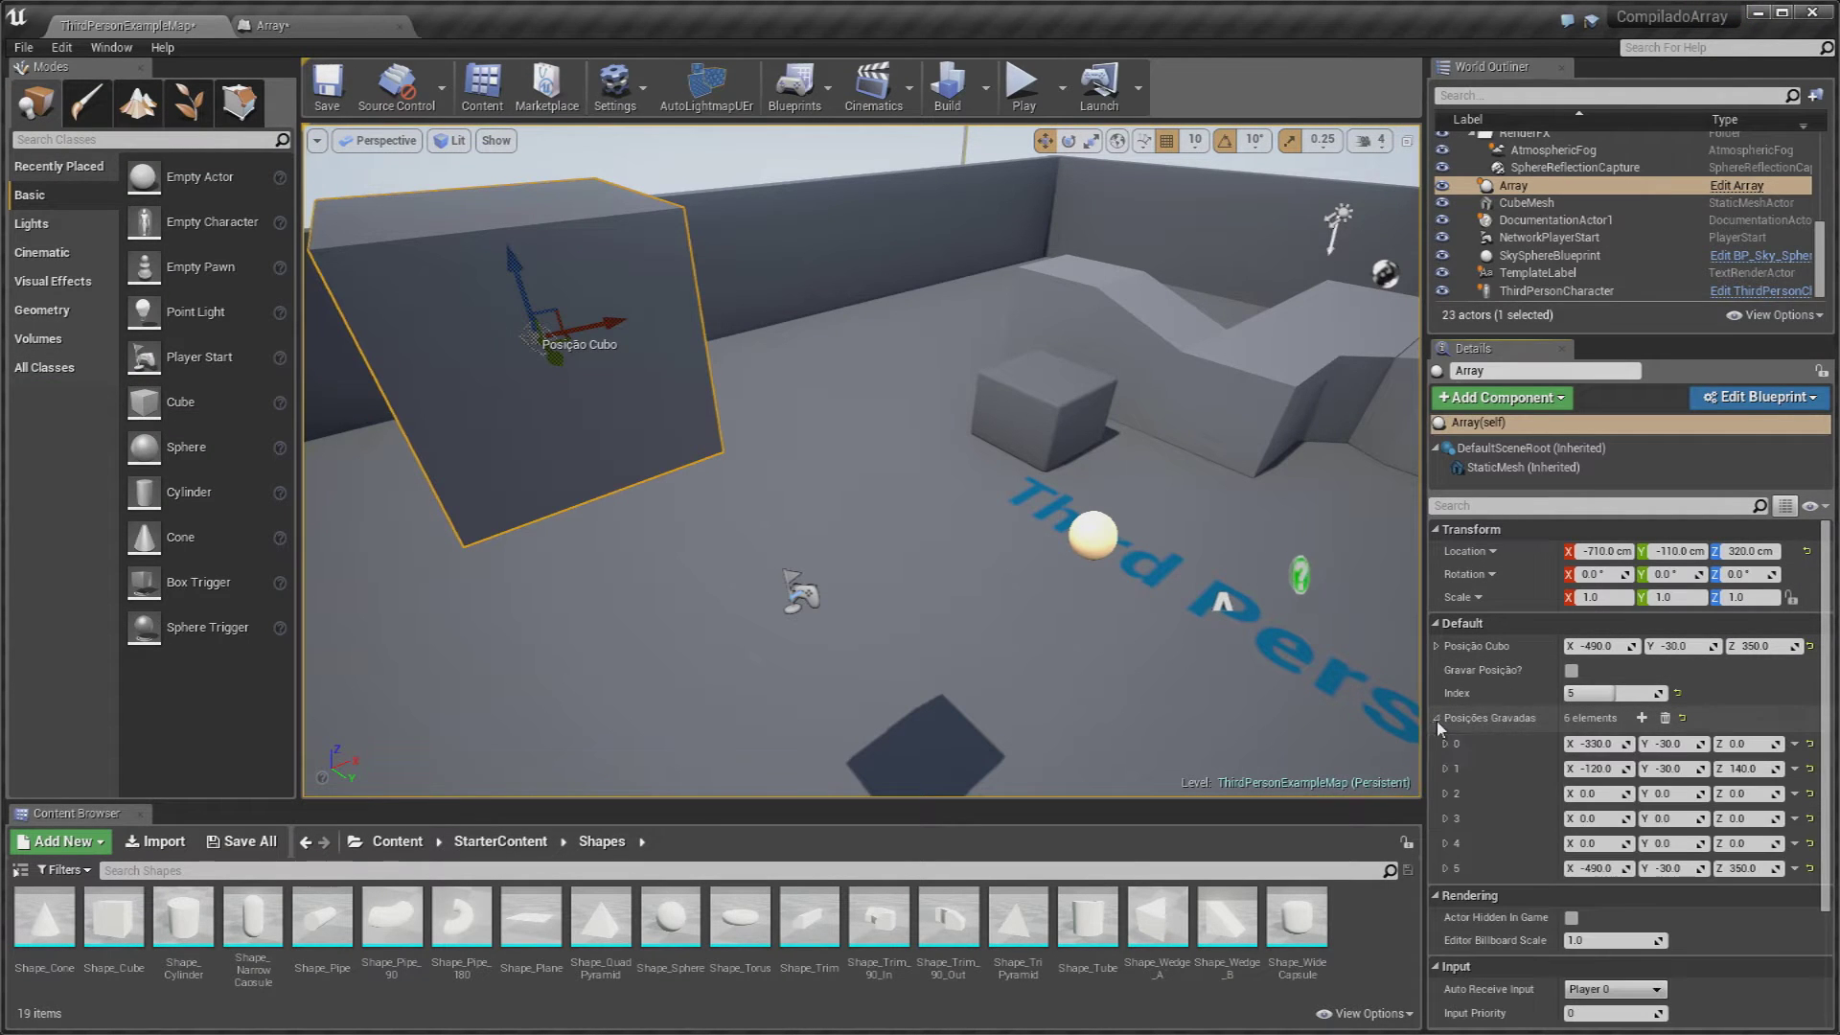
{"action": "left_click", "coordinate": [274, 25]}
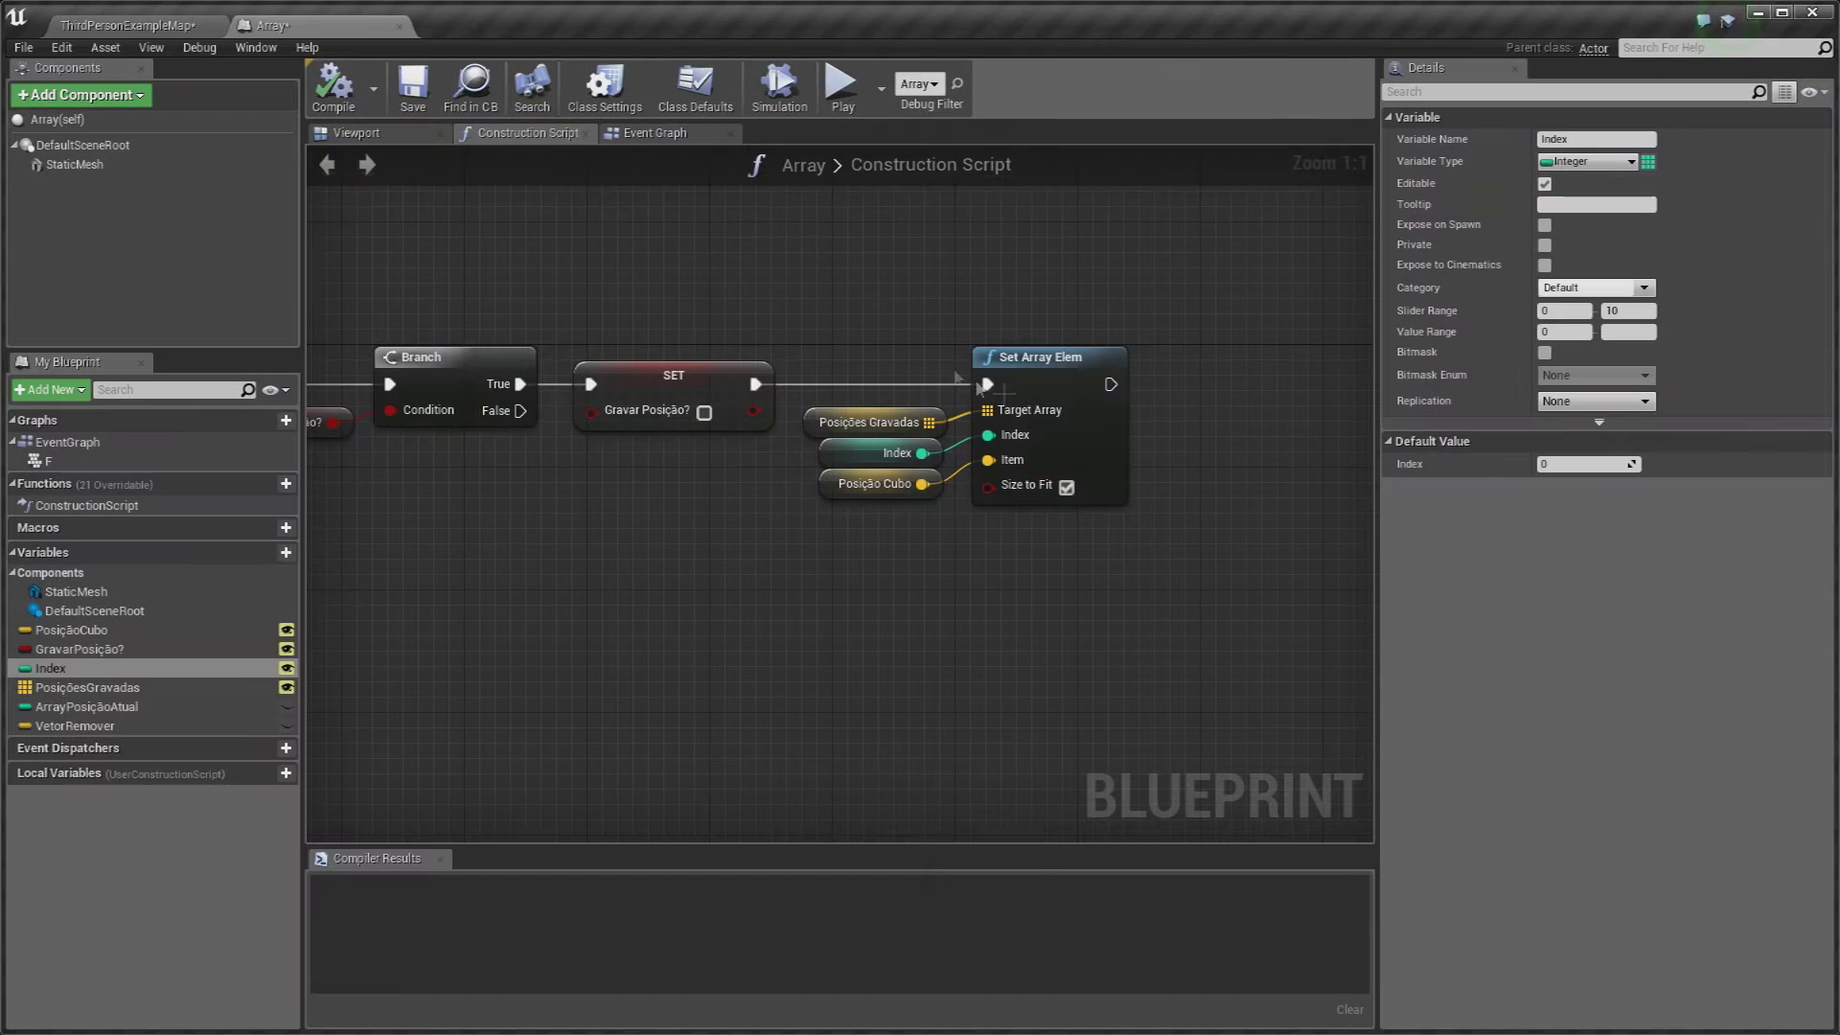
{"action": "left_click", "coordinate": [1067, 488]}
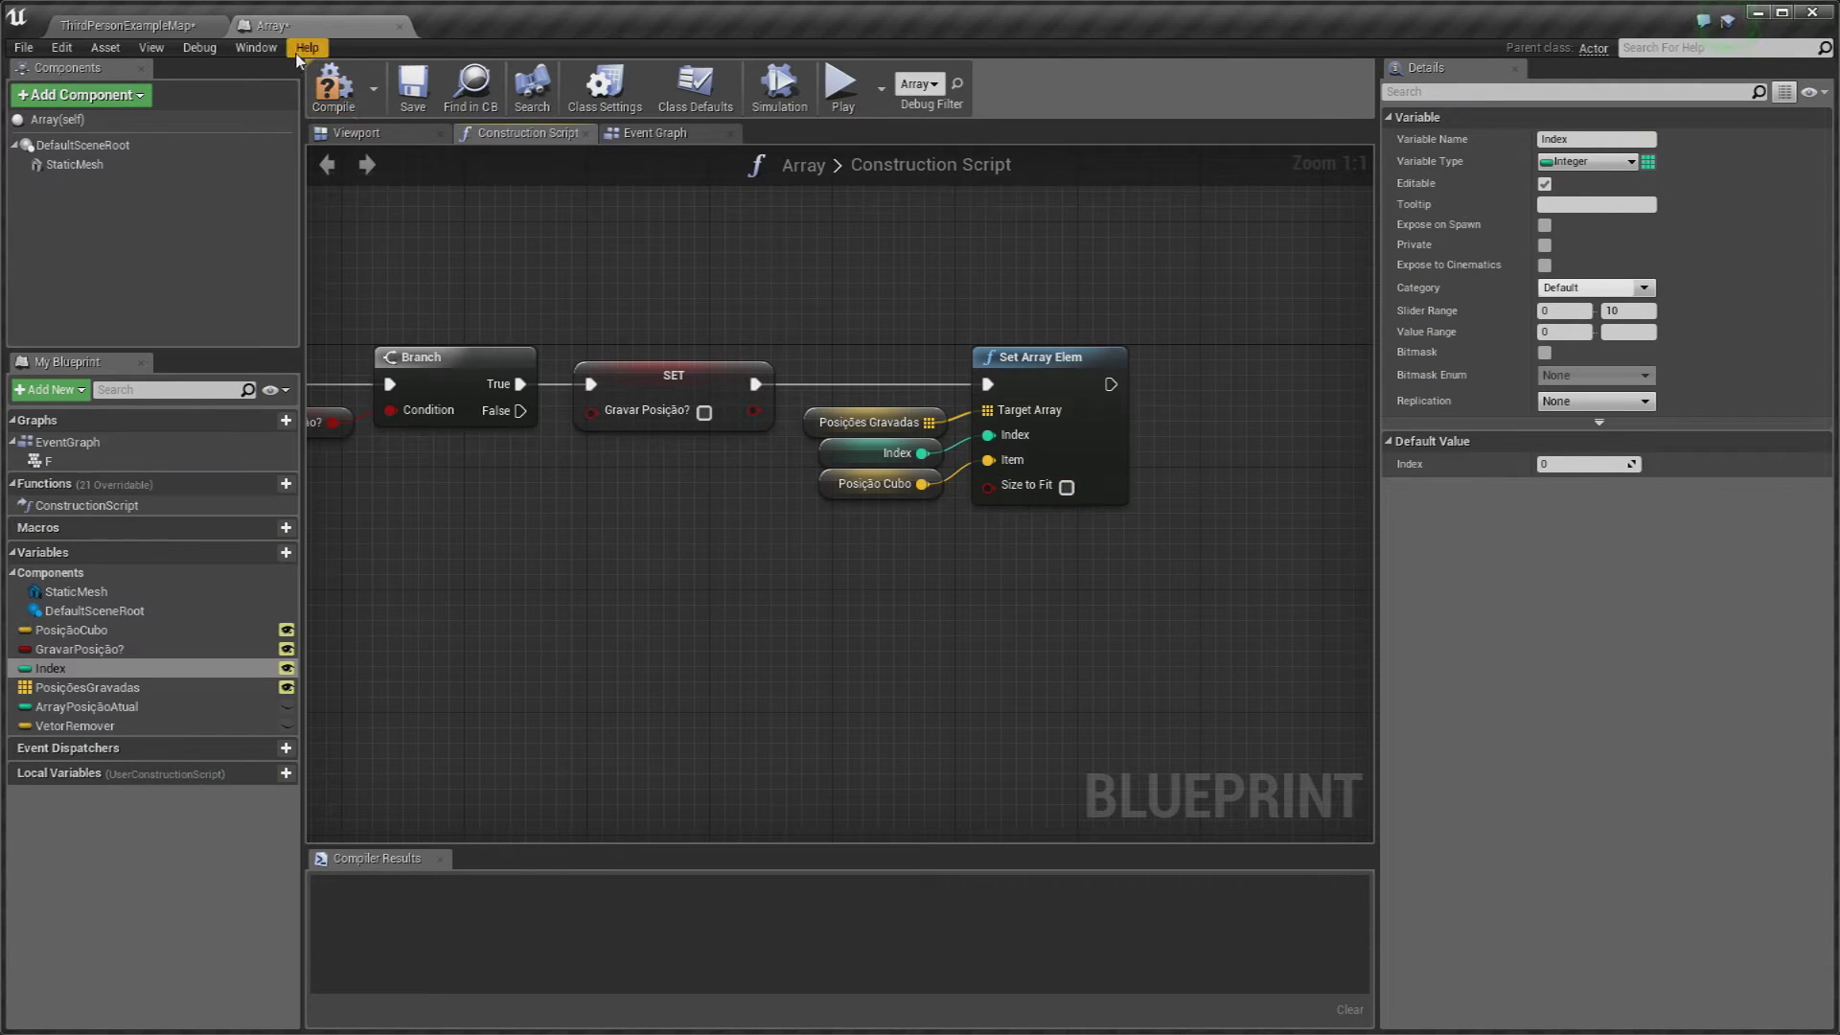
{"action": "left_click", "coordinate": [334, 95]}
Step: Set Index to 2, move the cube to X -190, and record that position
{"action": "left_click", "coordinate": [134, 25]}
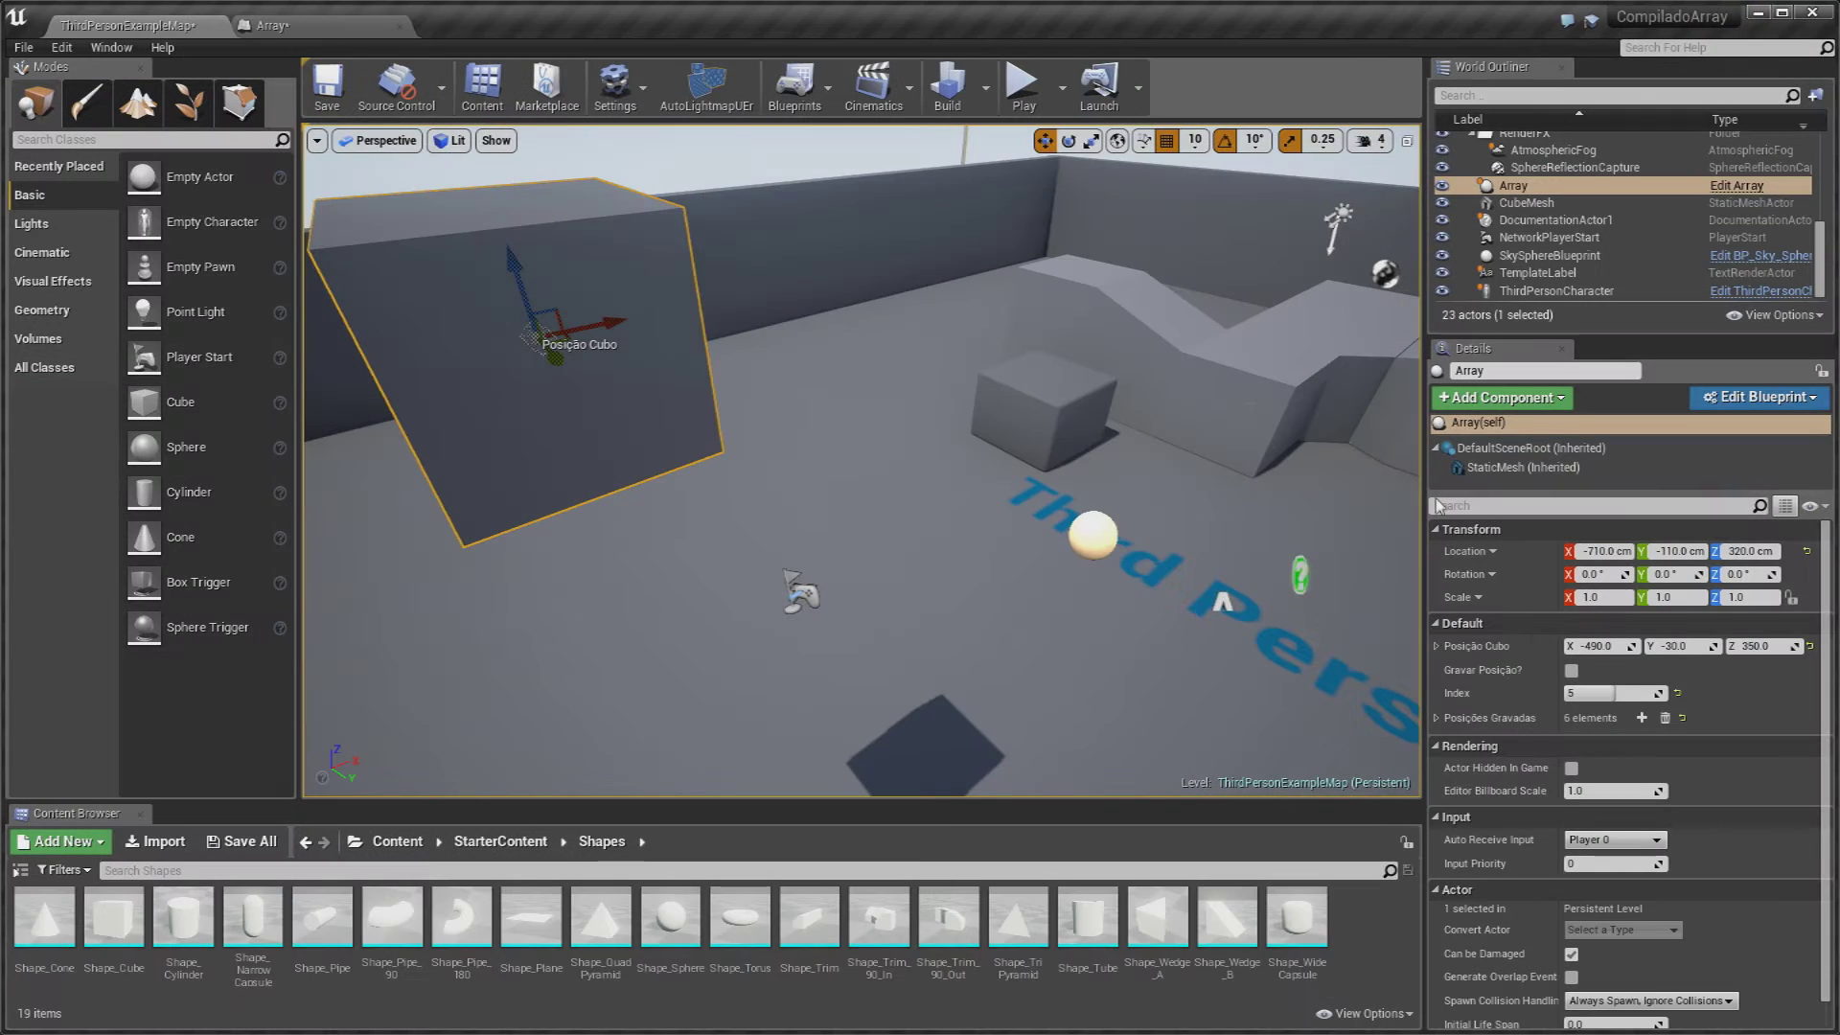
{"action": "double_click", "coordinate": [1610, 717]}
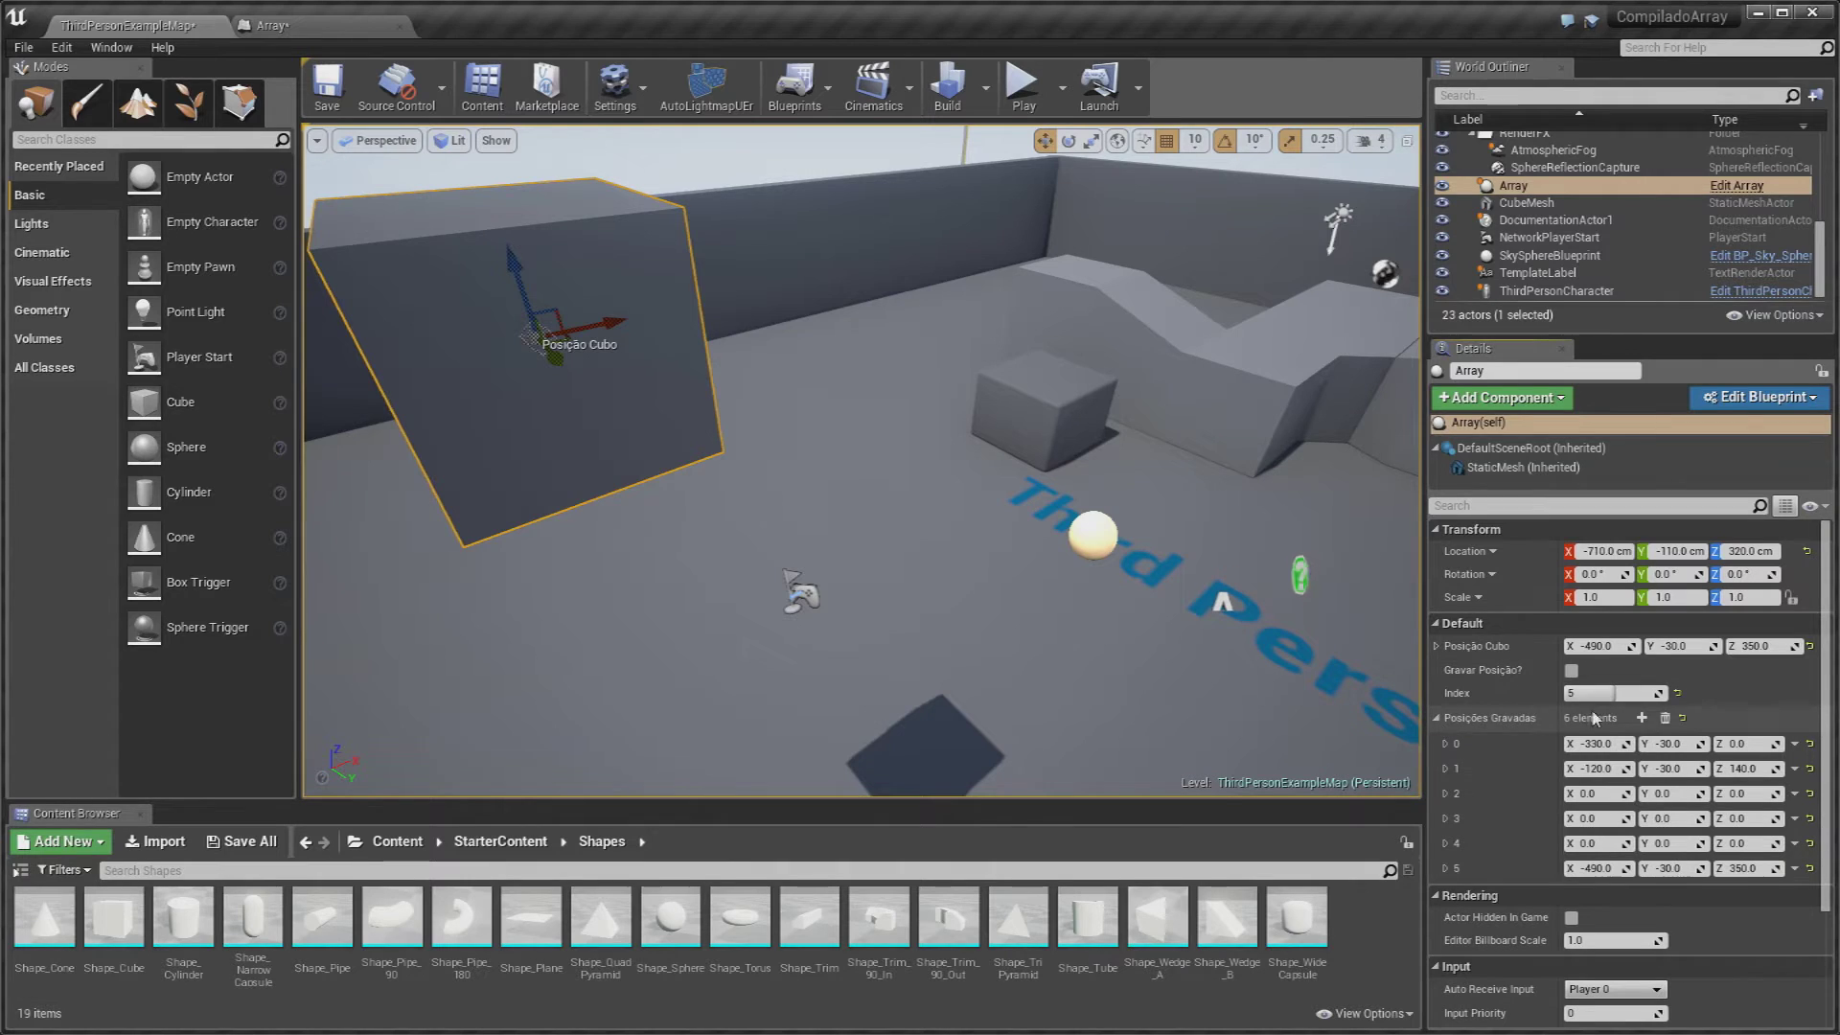
{"action": "left_click", "coordinate": [1596, 696]}
{"action": "type", "text": "10"}
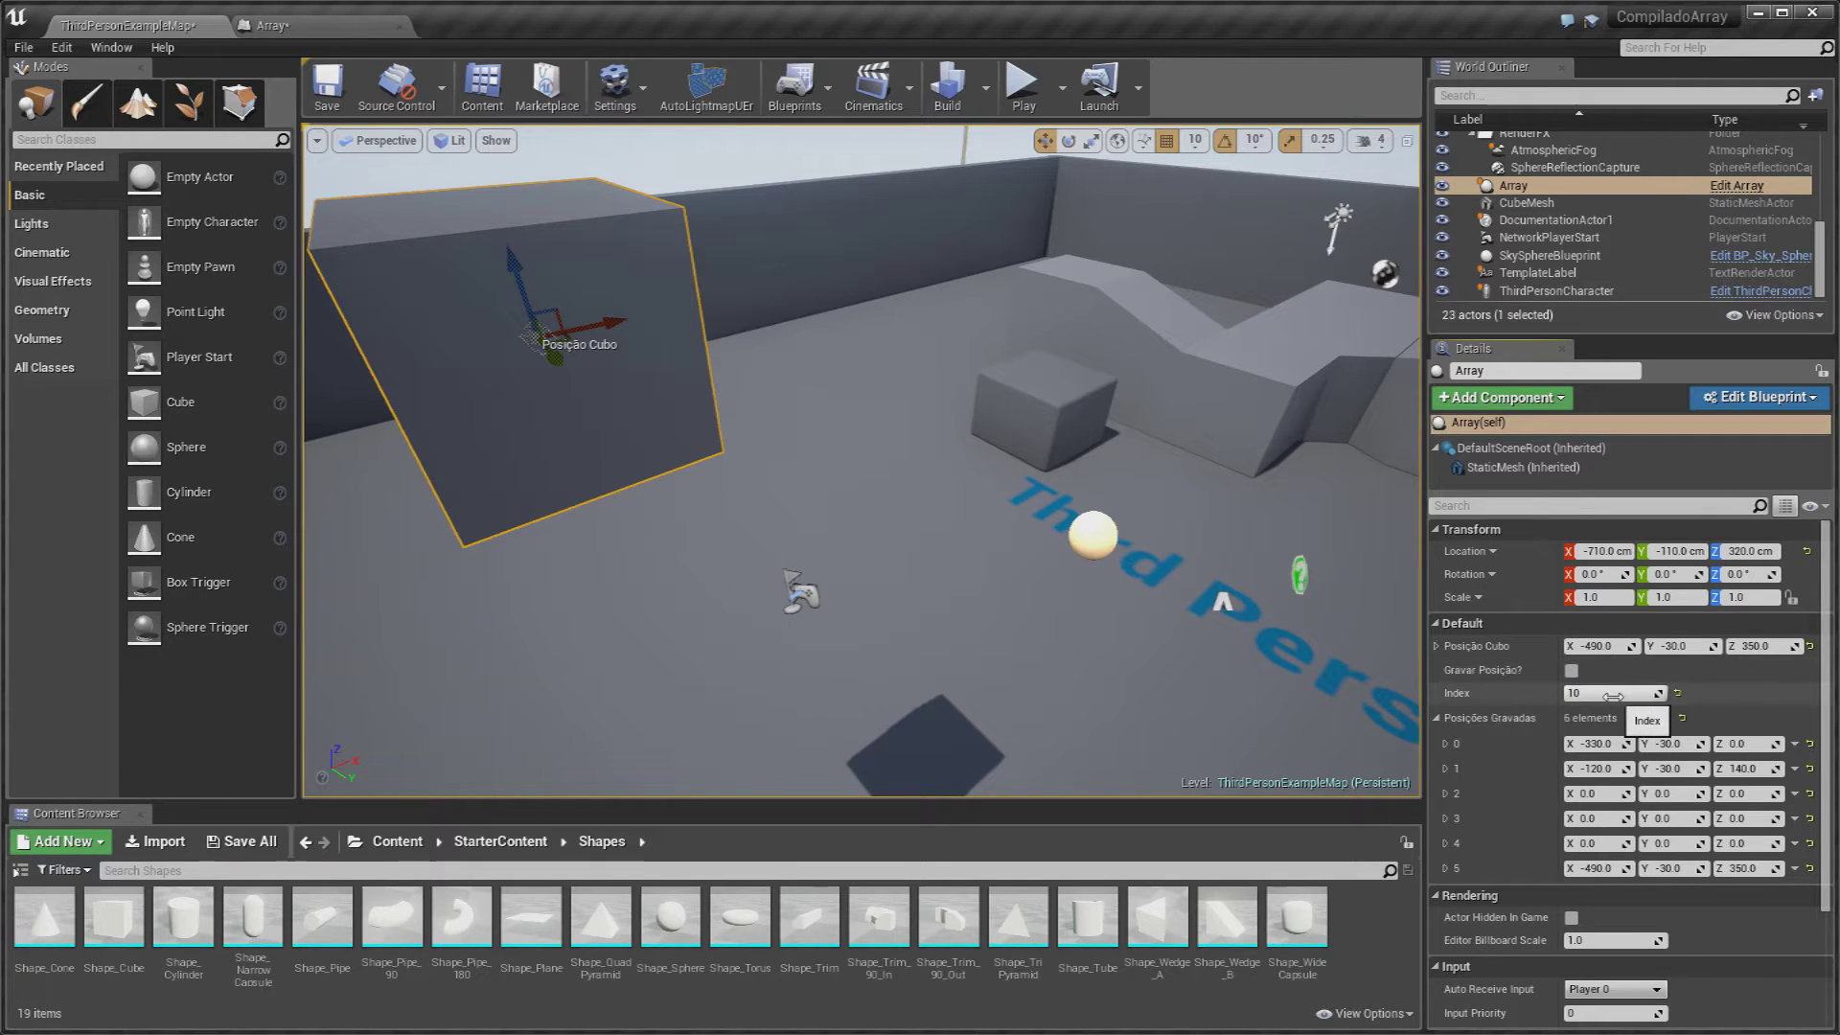
{"action": "scroll", "coordinate": [542, 327], "scroll_direction": "down", "scroll_amount": 2}
{"action": "scroll", "coordinate": [575, 364], "scroll_direction": "down", "scroll_amount": 3}
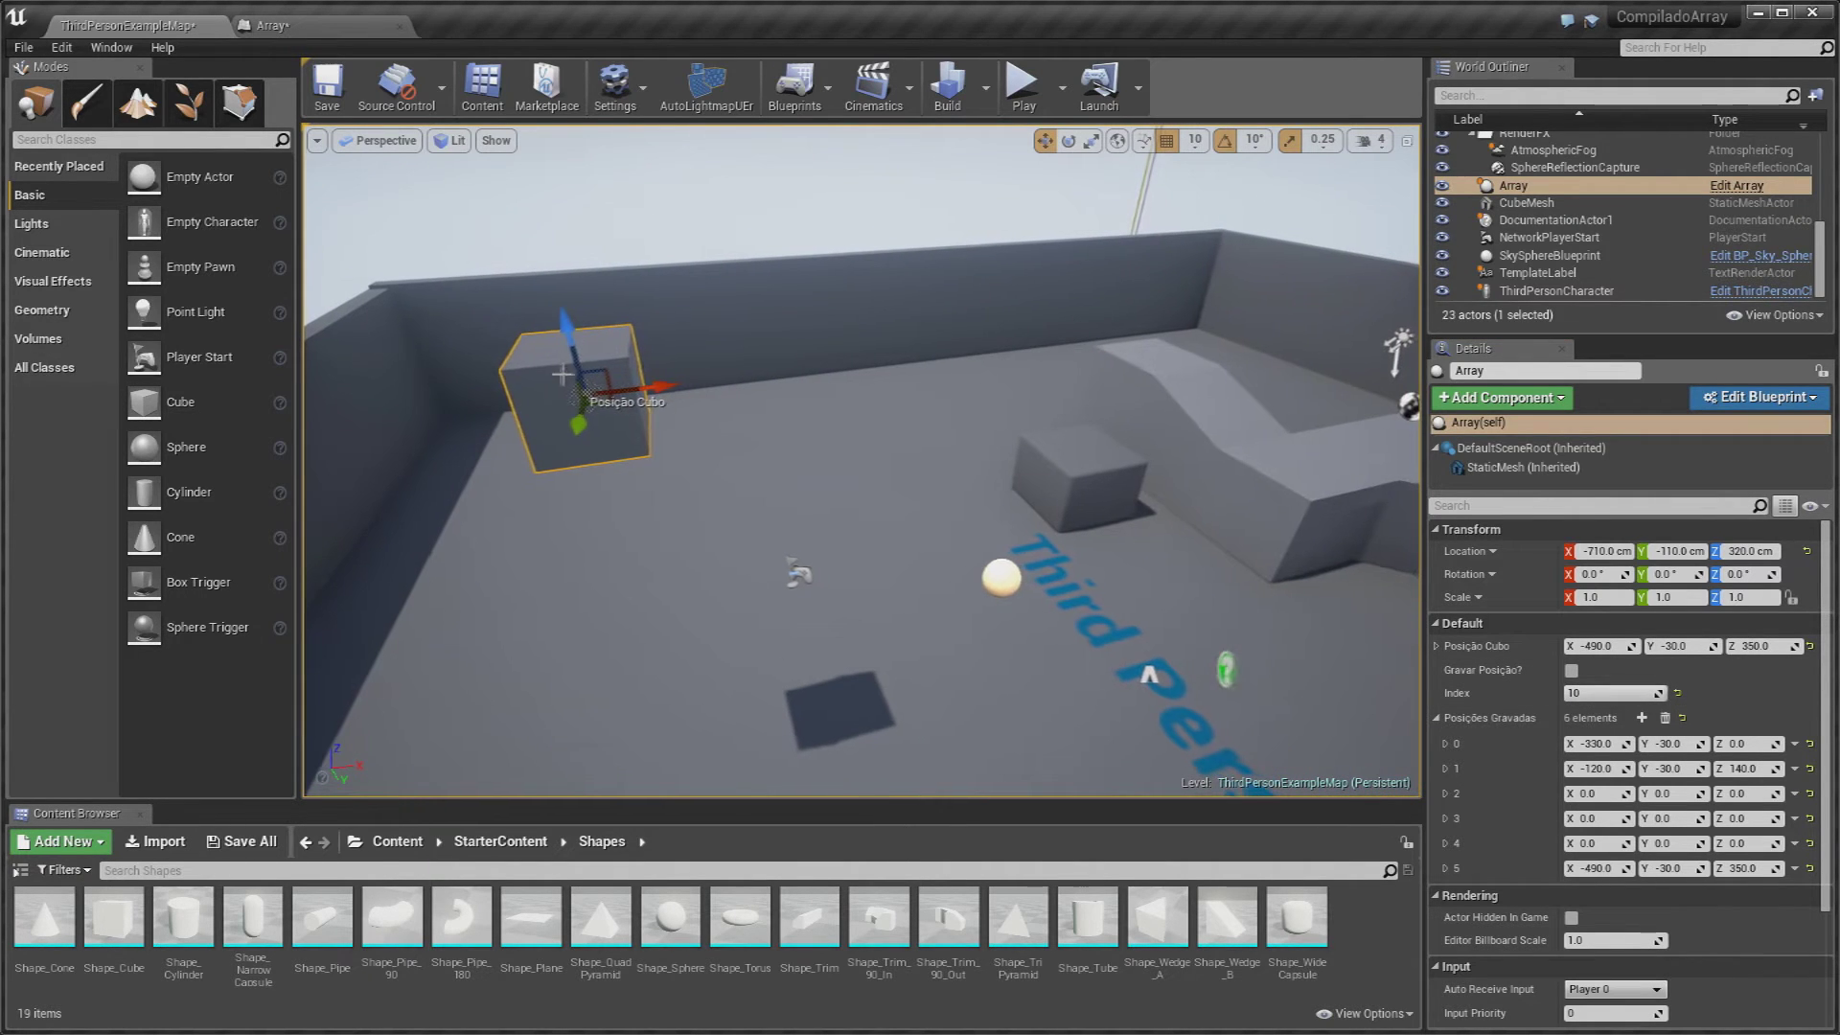
{"action": "left_click_drag", "start_coordinate": [642, 384], "coordinate": [939, 357]}
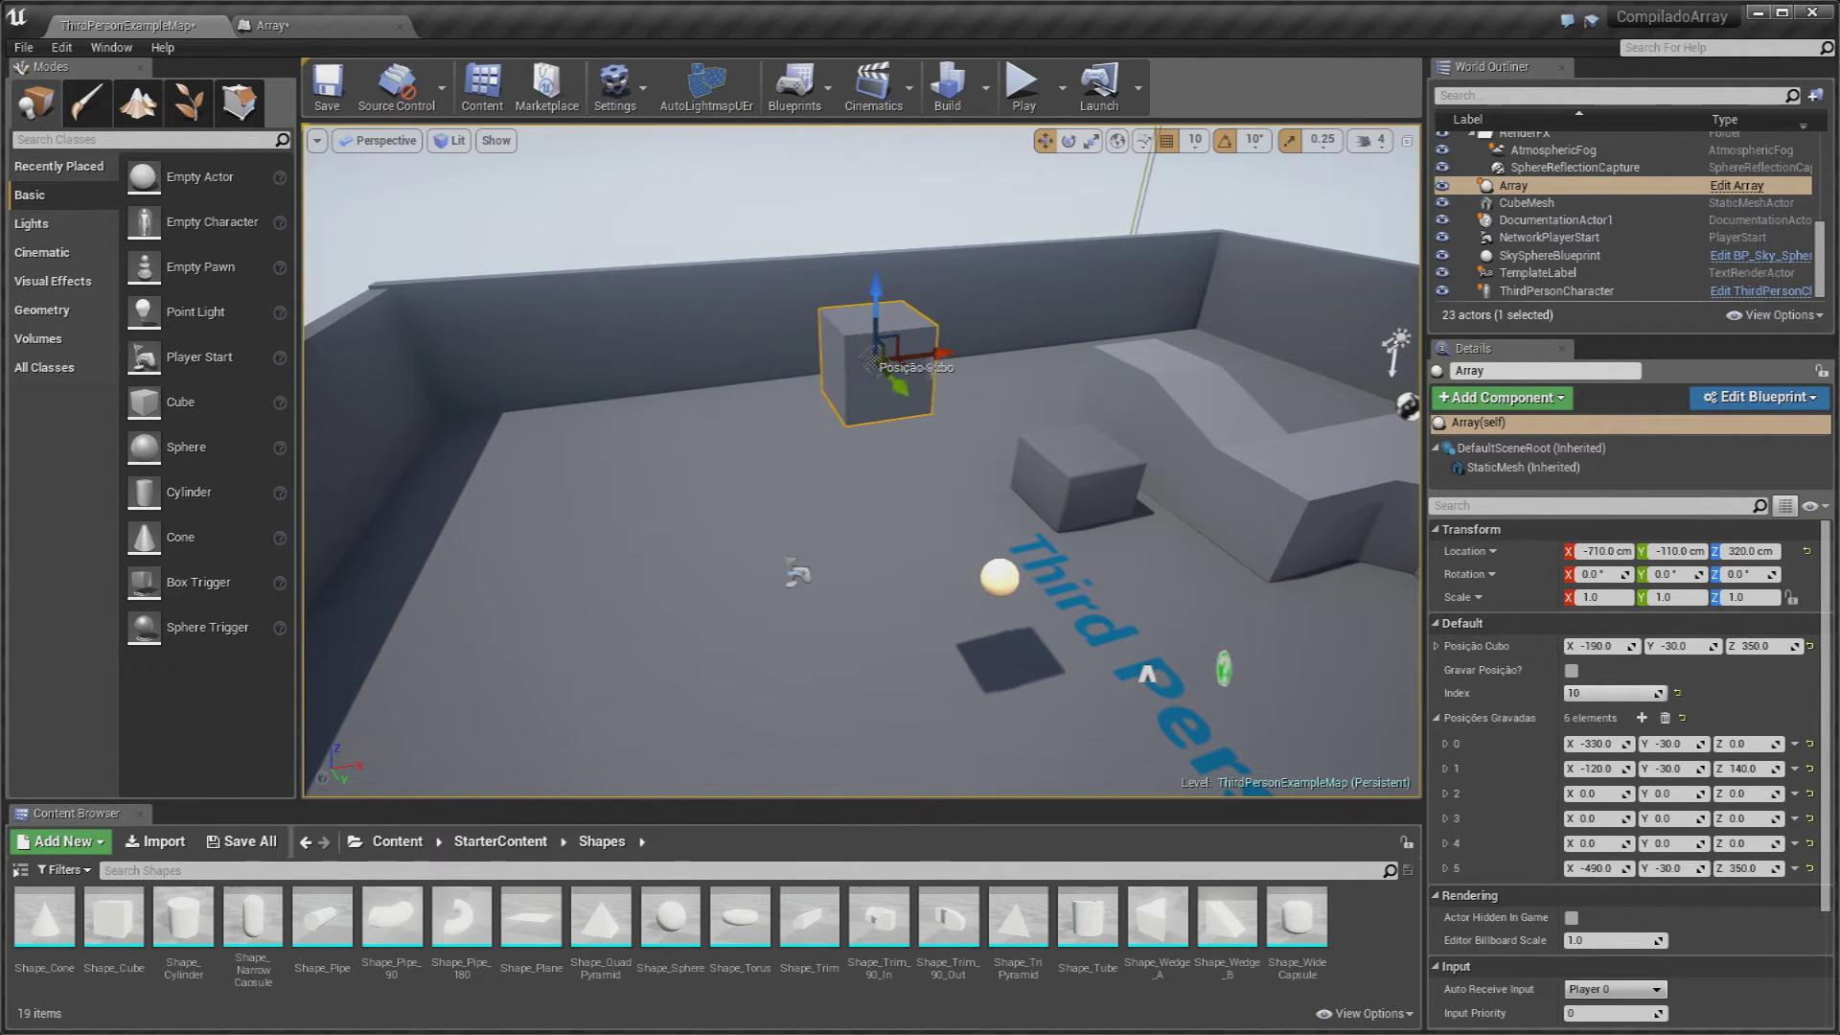
{"action": "left_click", "coordinate": [1576, 694]}
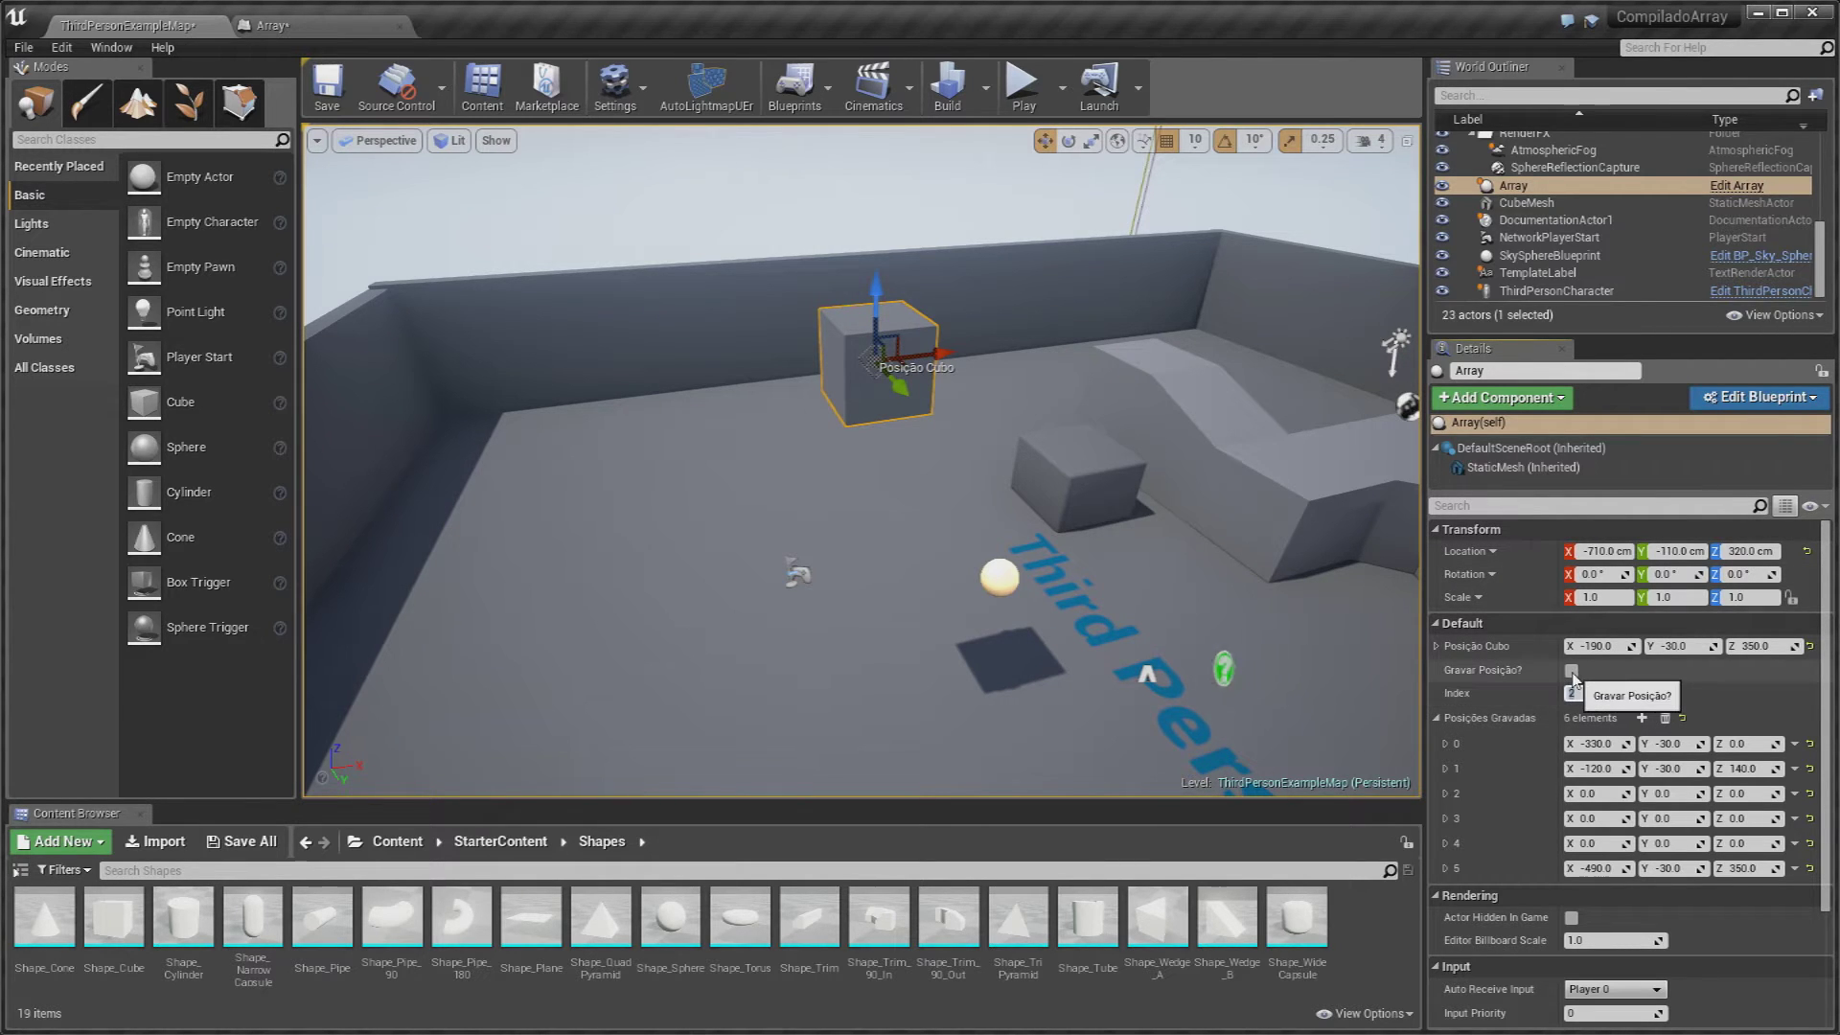
{"action": "left_click", "coordinate": [1572, 671]}
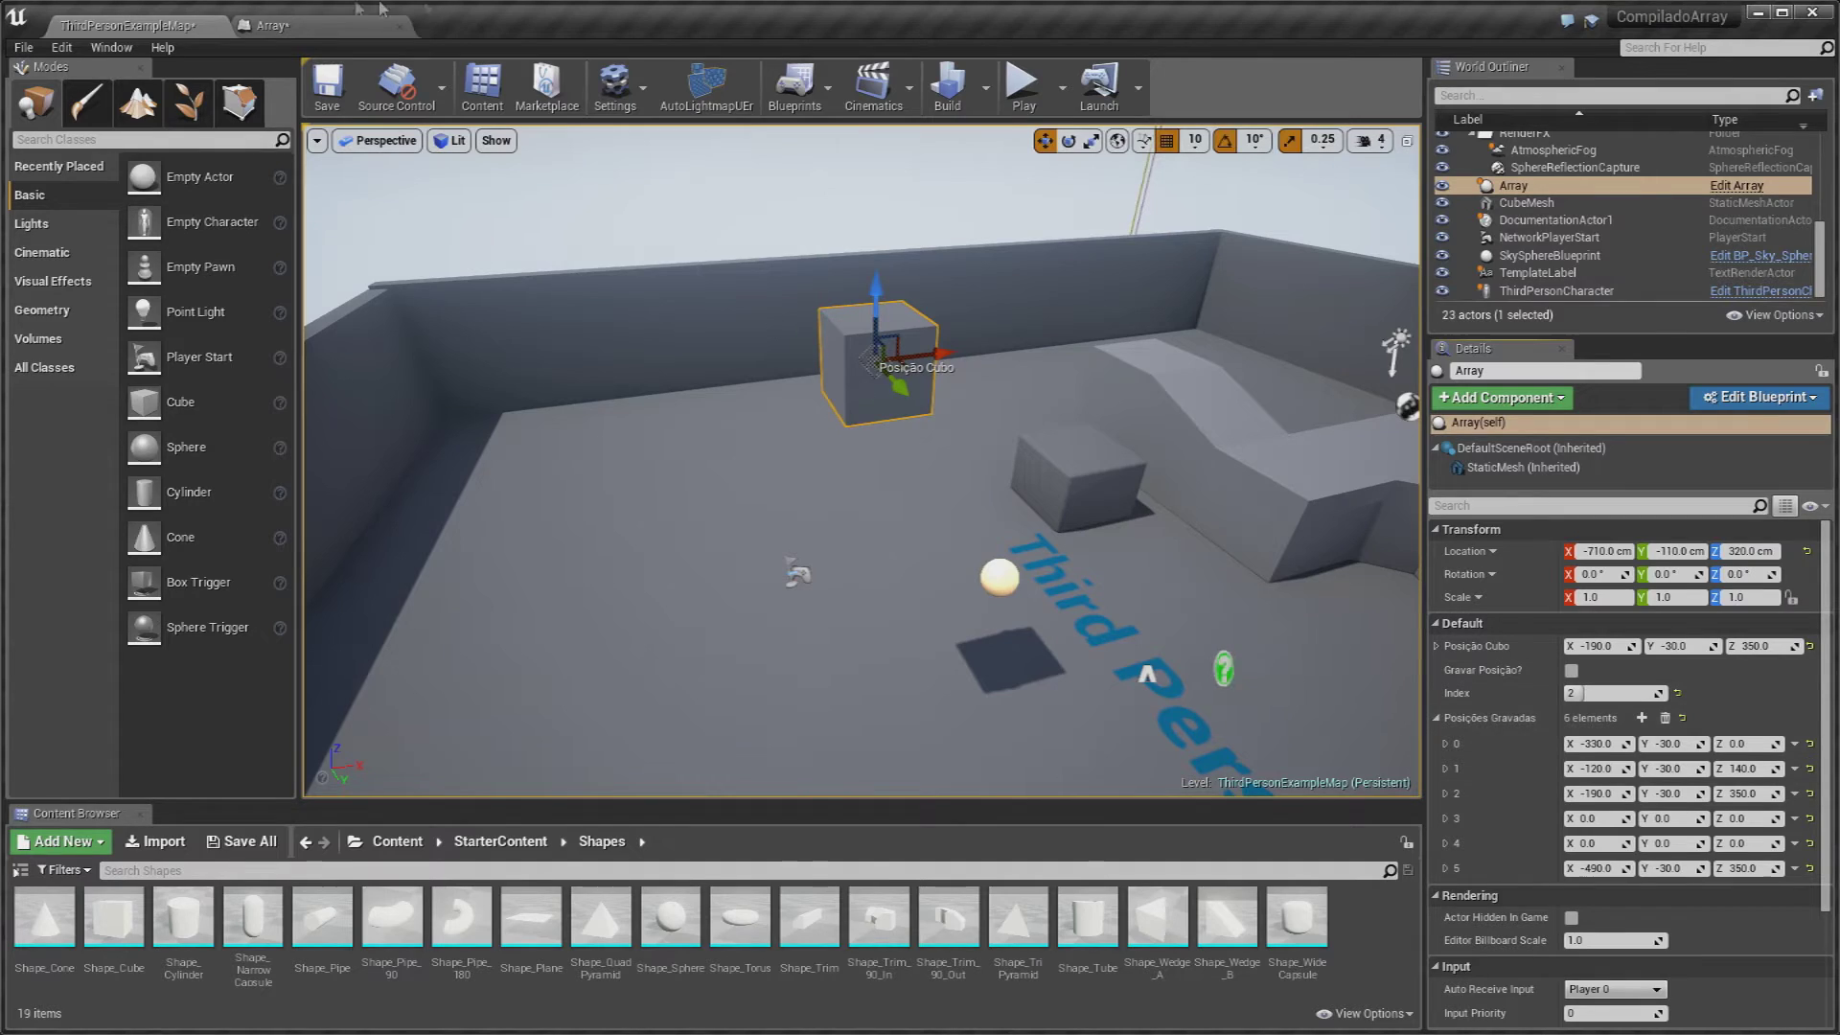
{"action": "left_click", "coordinate": [287, 25]}
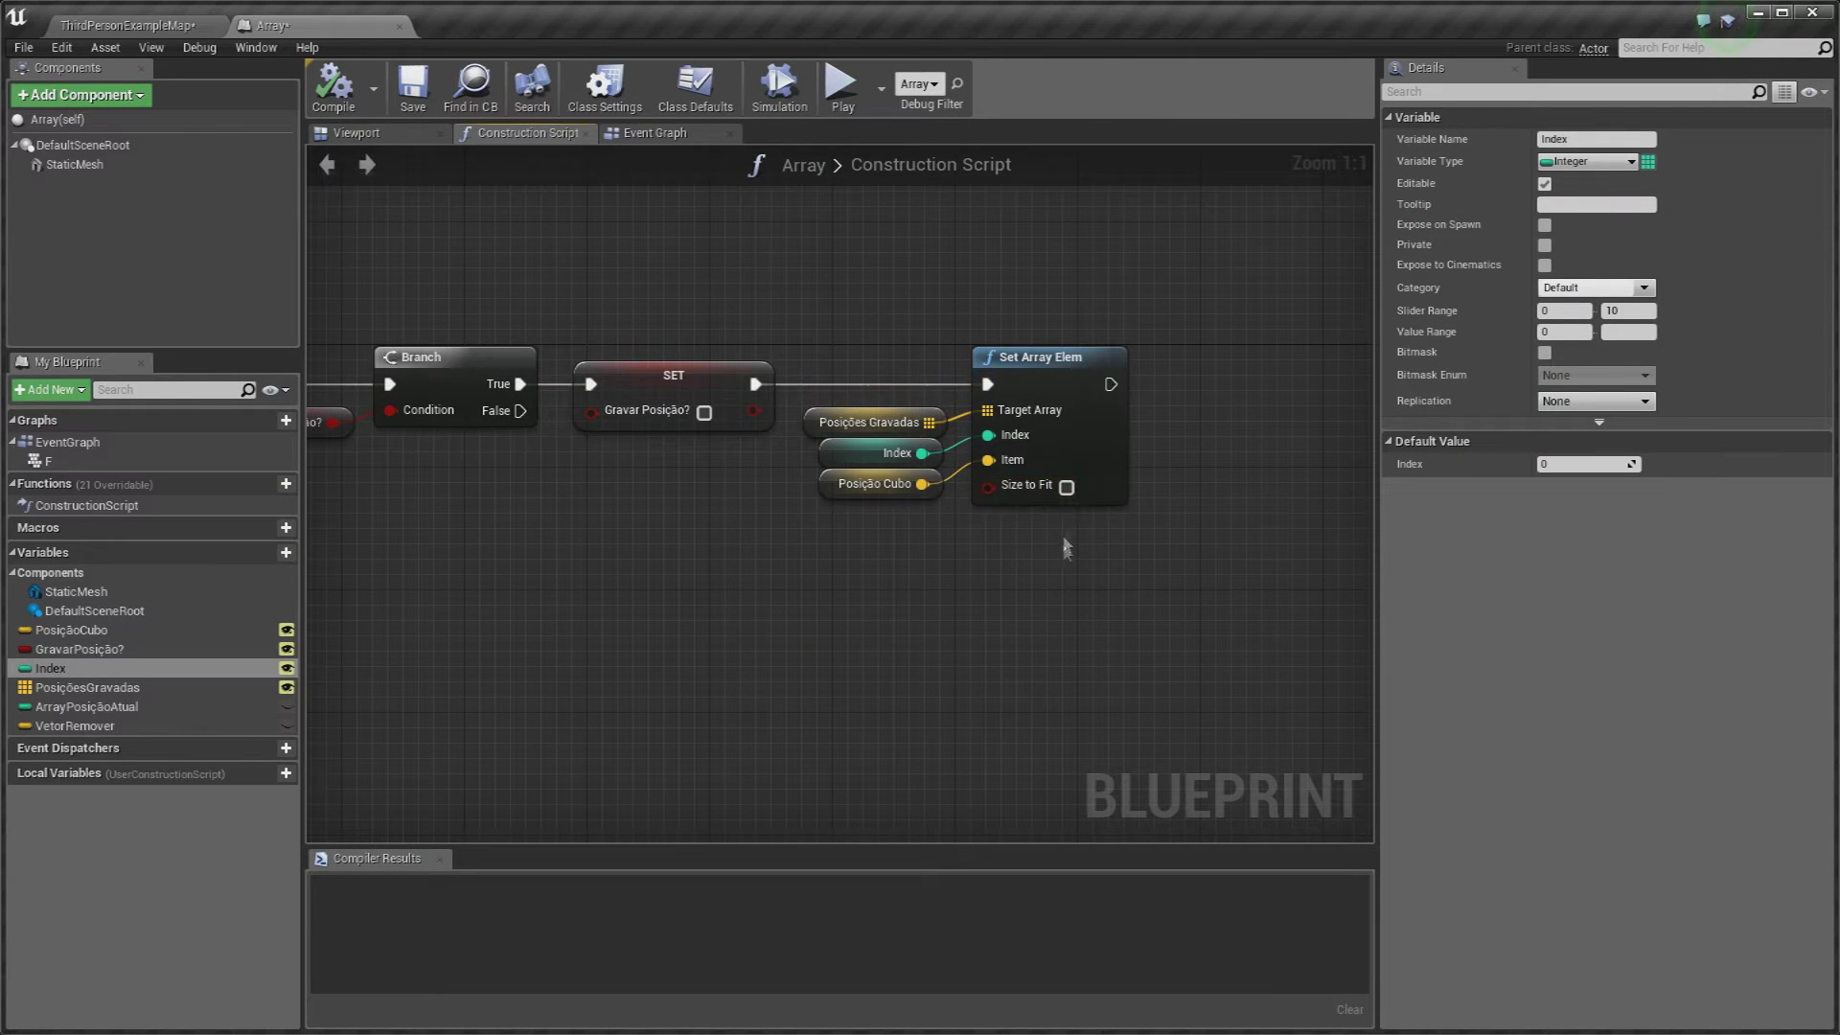
Step: Re-enable Size to Fit on Set Array Elem, recompile, and inspect the Posições Gravadas getter
{"action": "left_click", "coordinate": [1066, 487]}
{"action": "left_click", "coordinate": [369, 113]}
{"action": "right_click_drag", "start_coordinate": [793, 337], "coordinate": [731, 359]}
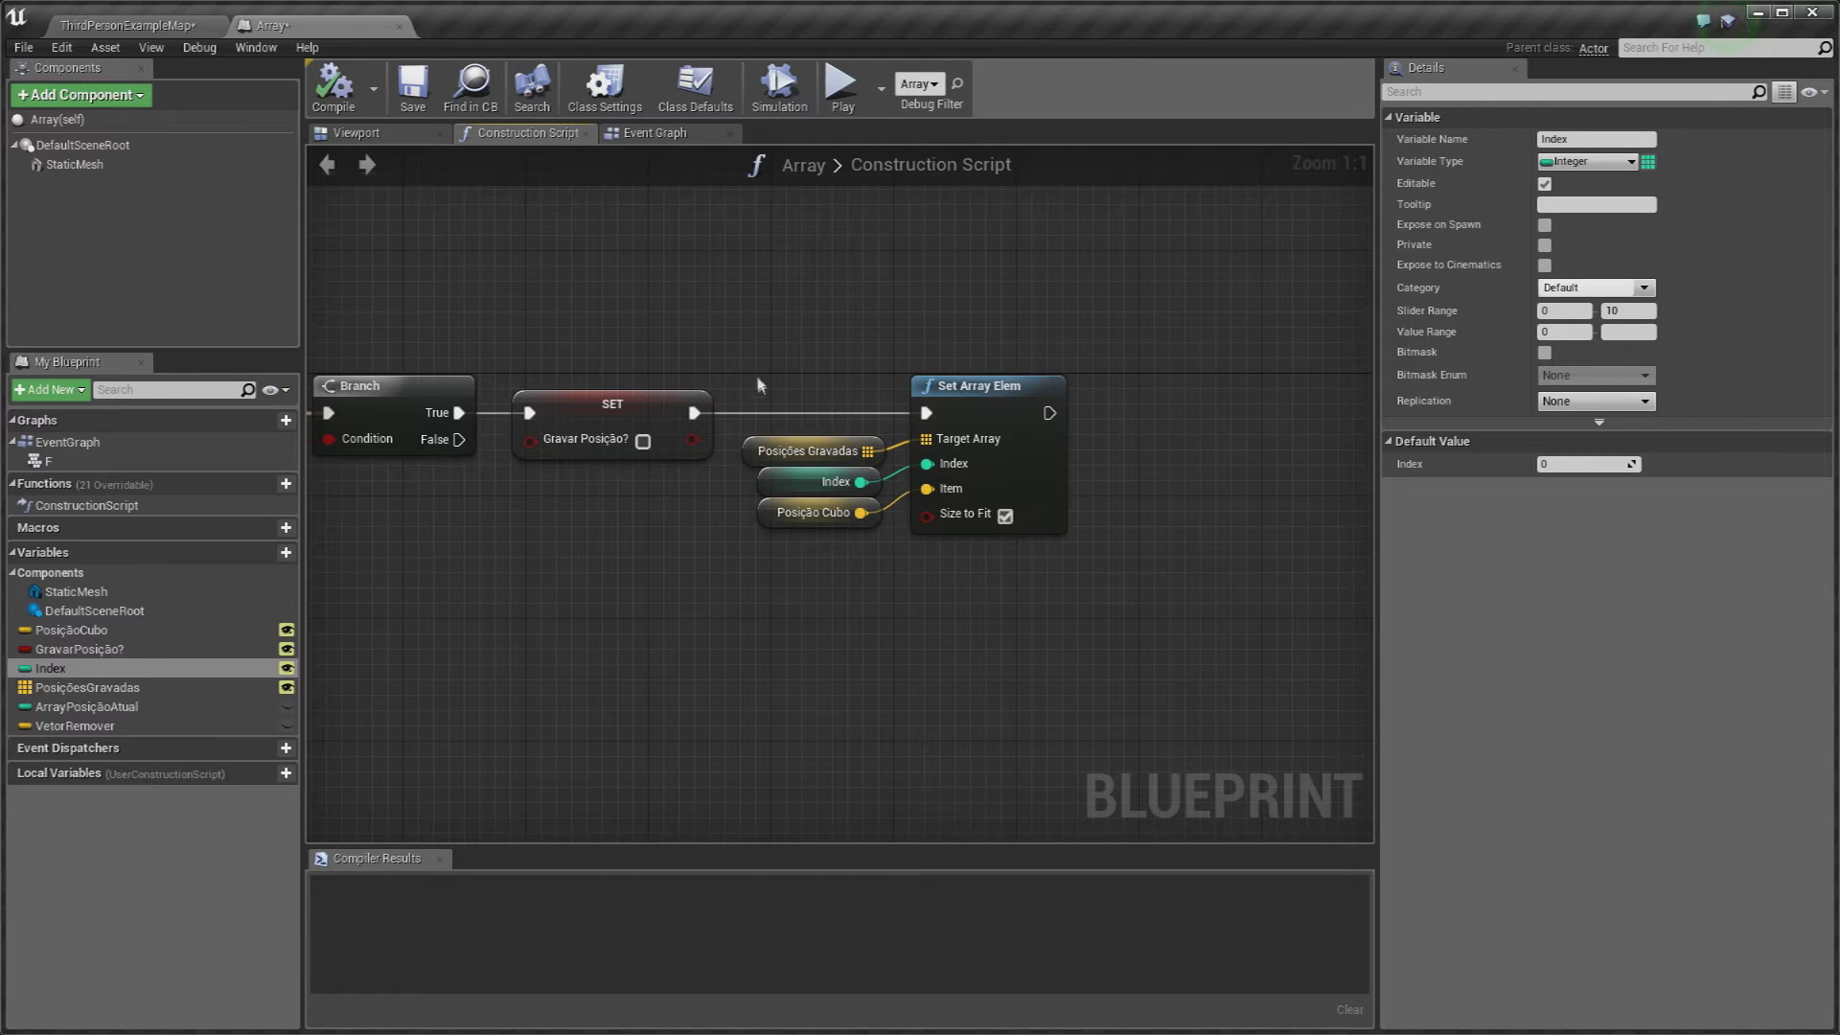
{"action": "left_click", "coordinate": [762, 441]}
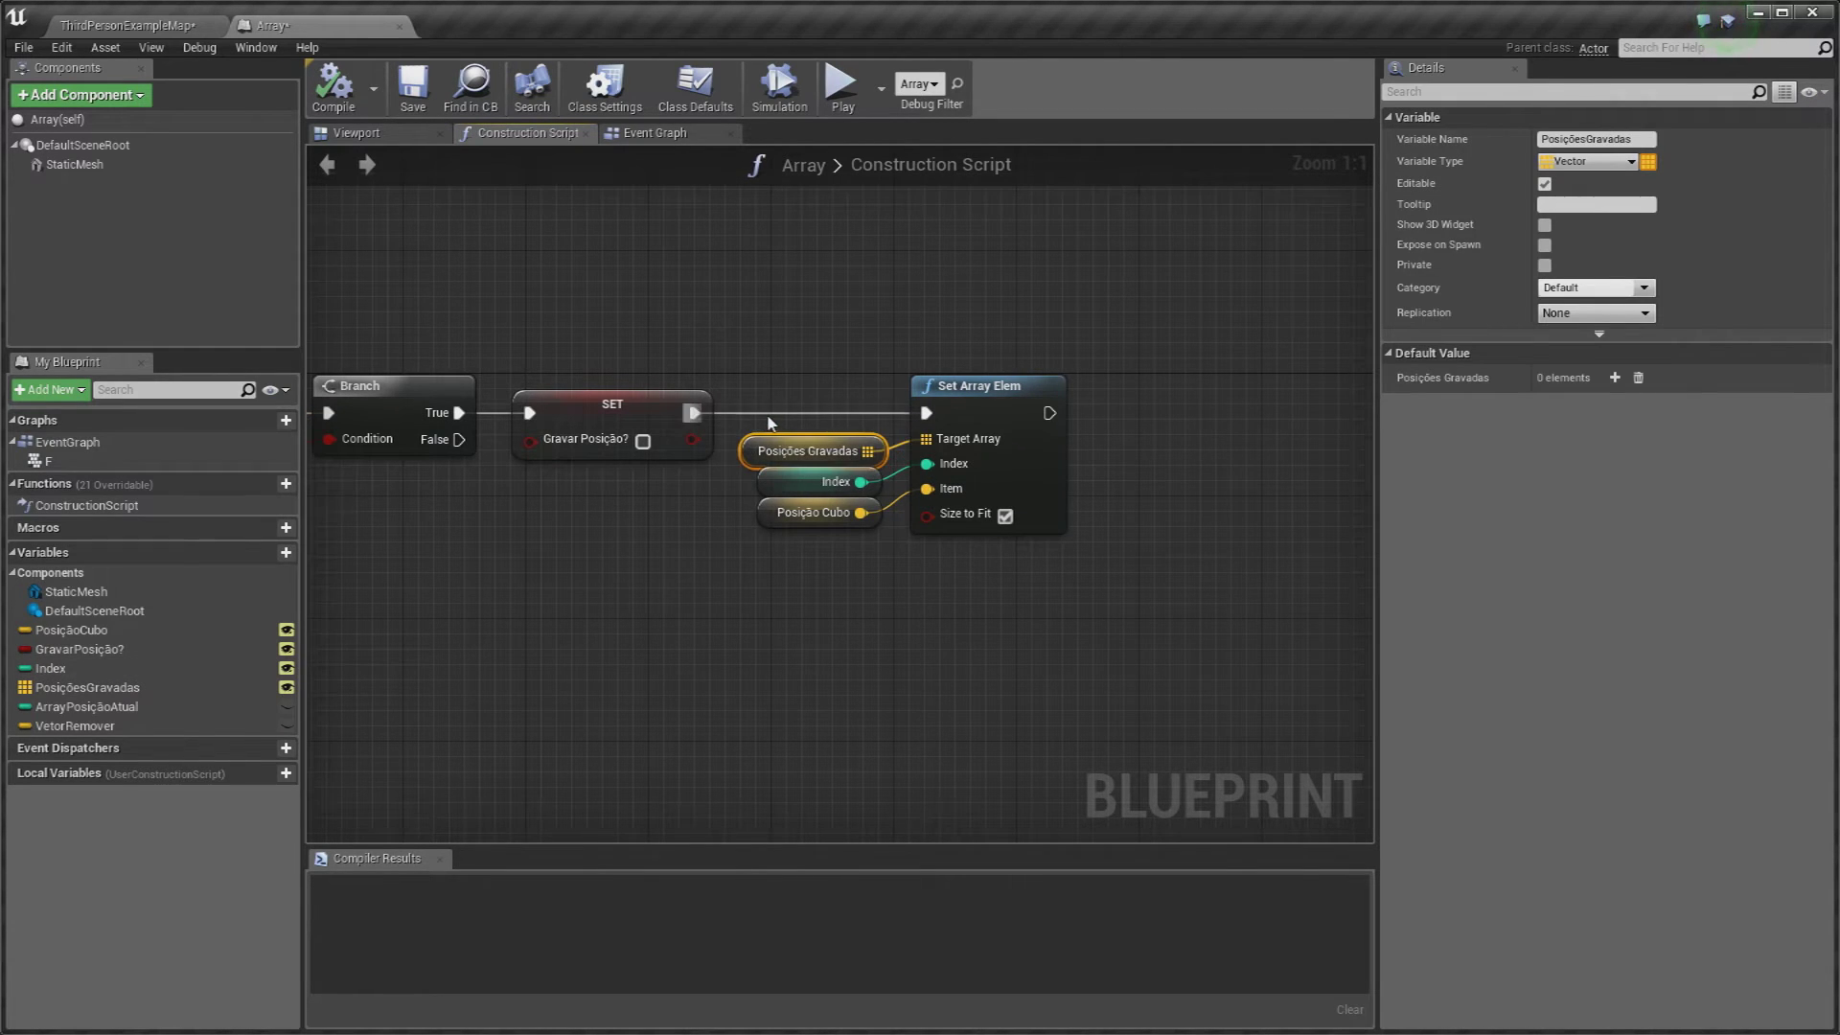
{"action": "mouse_move", "coordinate": [874, 464]}
{"action": "left_click", "coordinate": [1221, 442]}
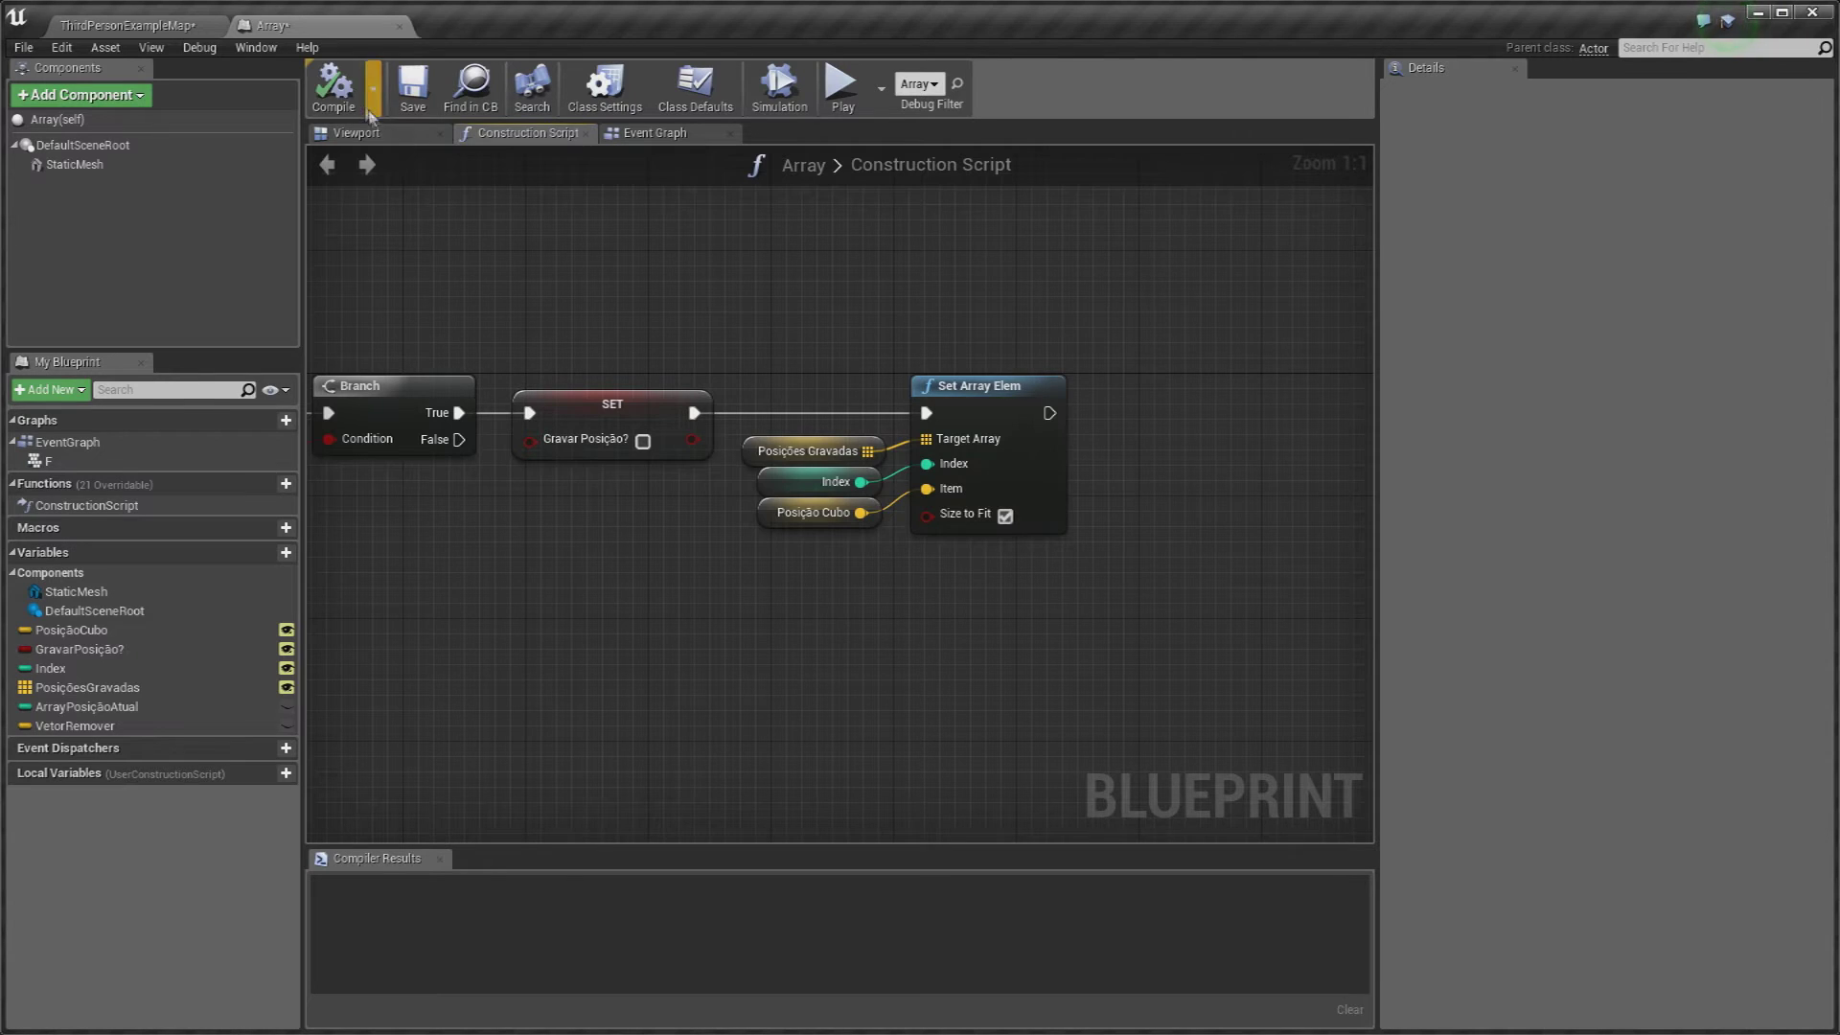
Step: Save the Array Blueprint and go back to the room in the level map
{"action": "left_click", "coordinate": [412, 87]}
{"action": "left_click", "coordinate": [165, 27]}
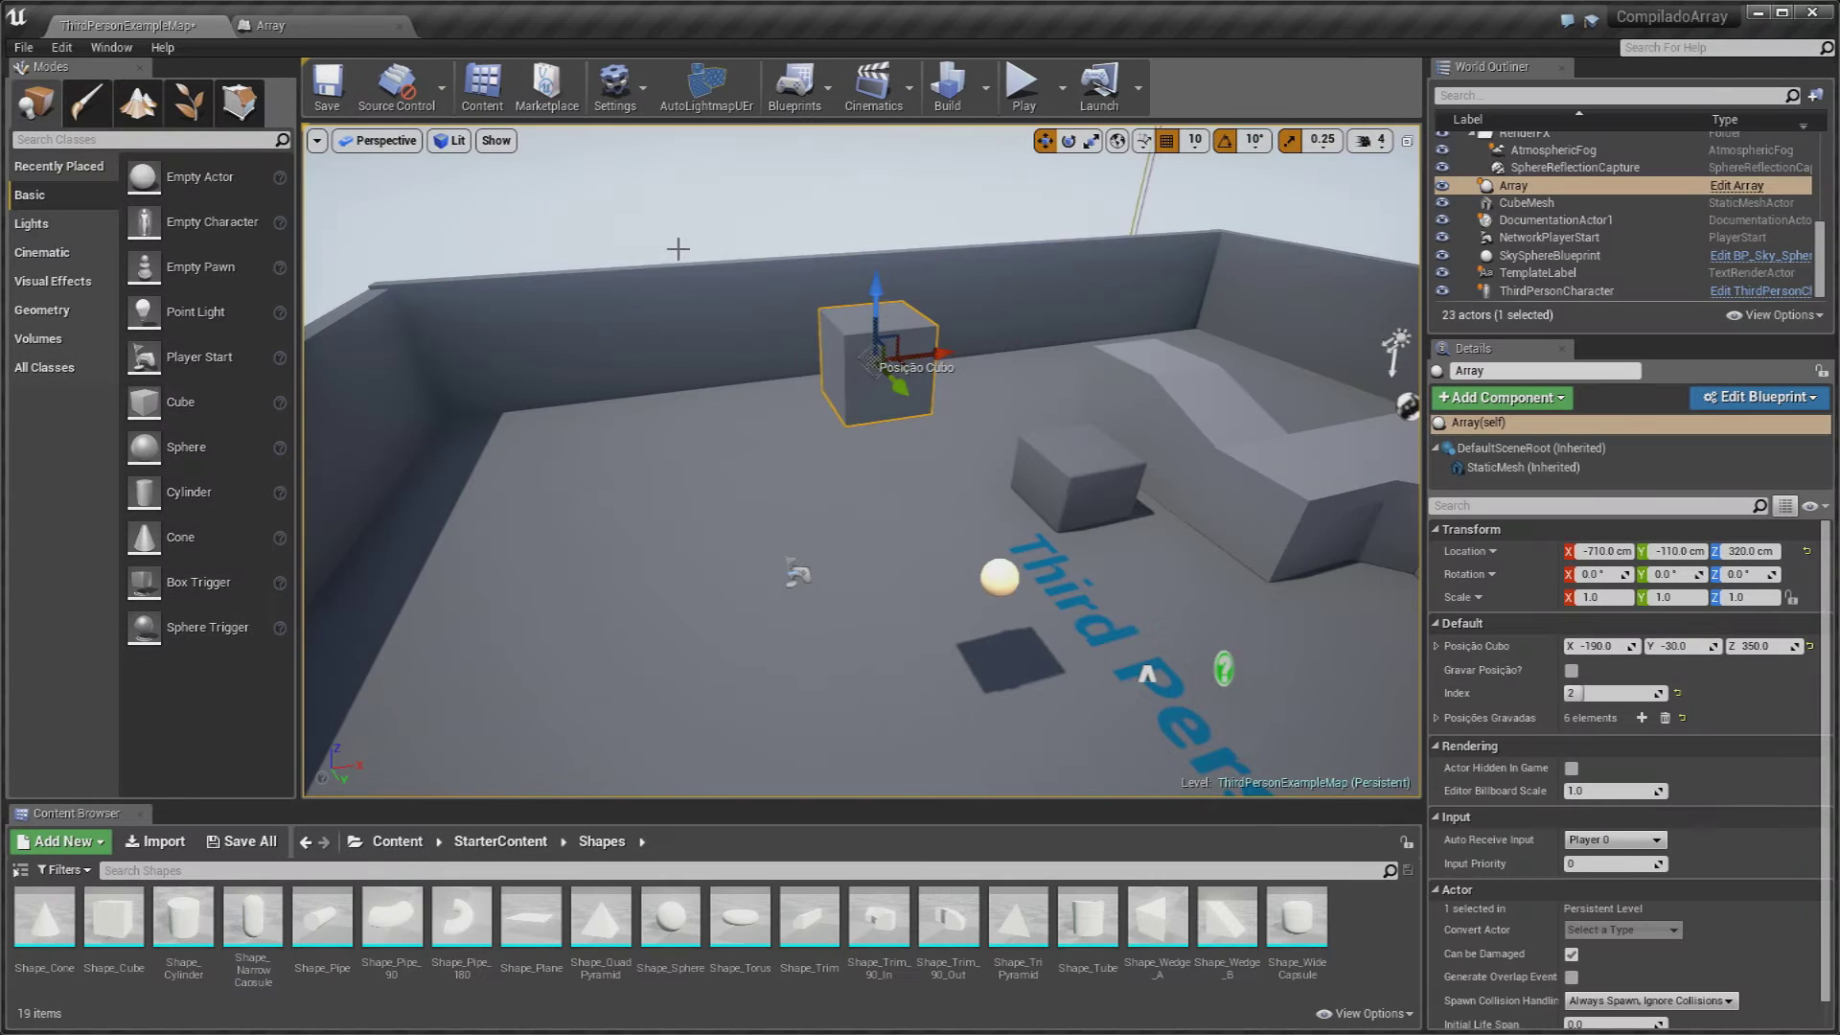
{"action": "left_click_drag", "start_coordinate": [677, 249], "coordinate": [632, 288]}
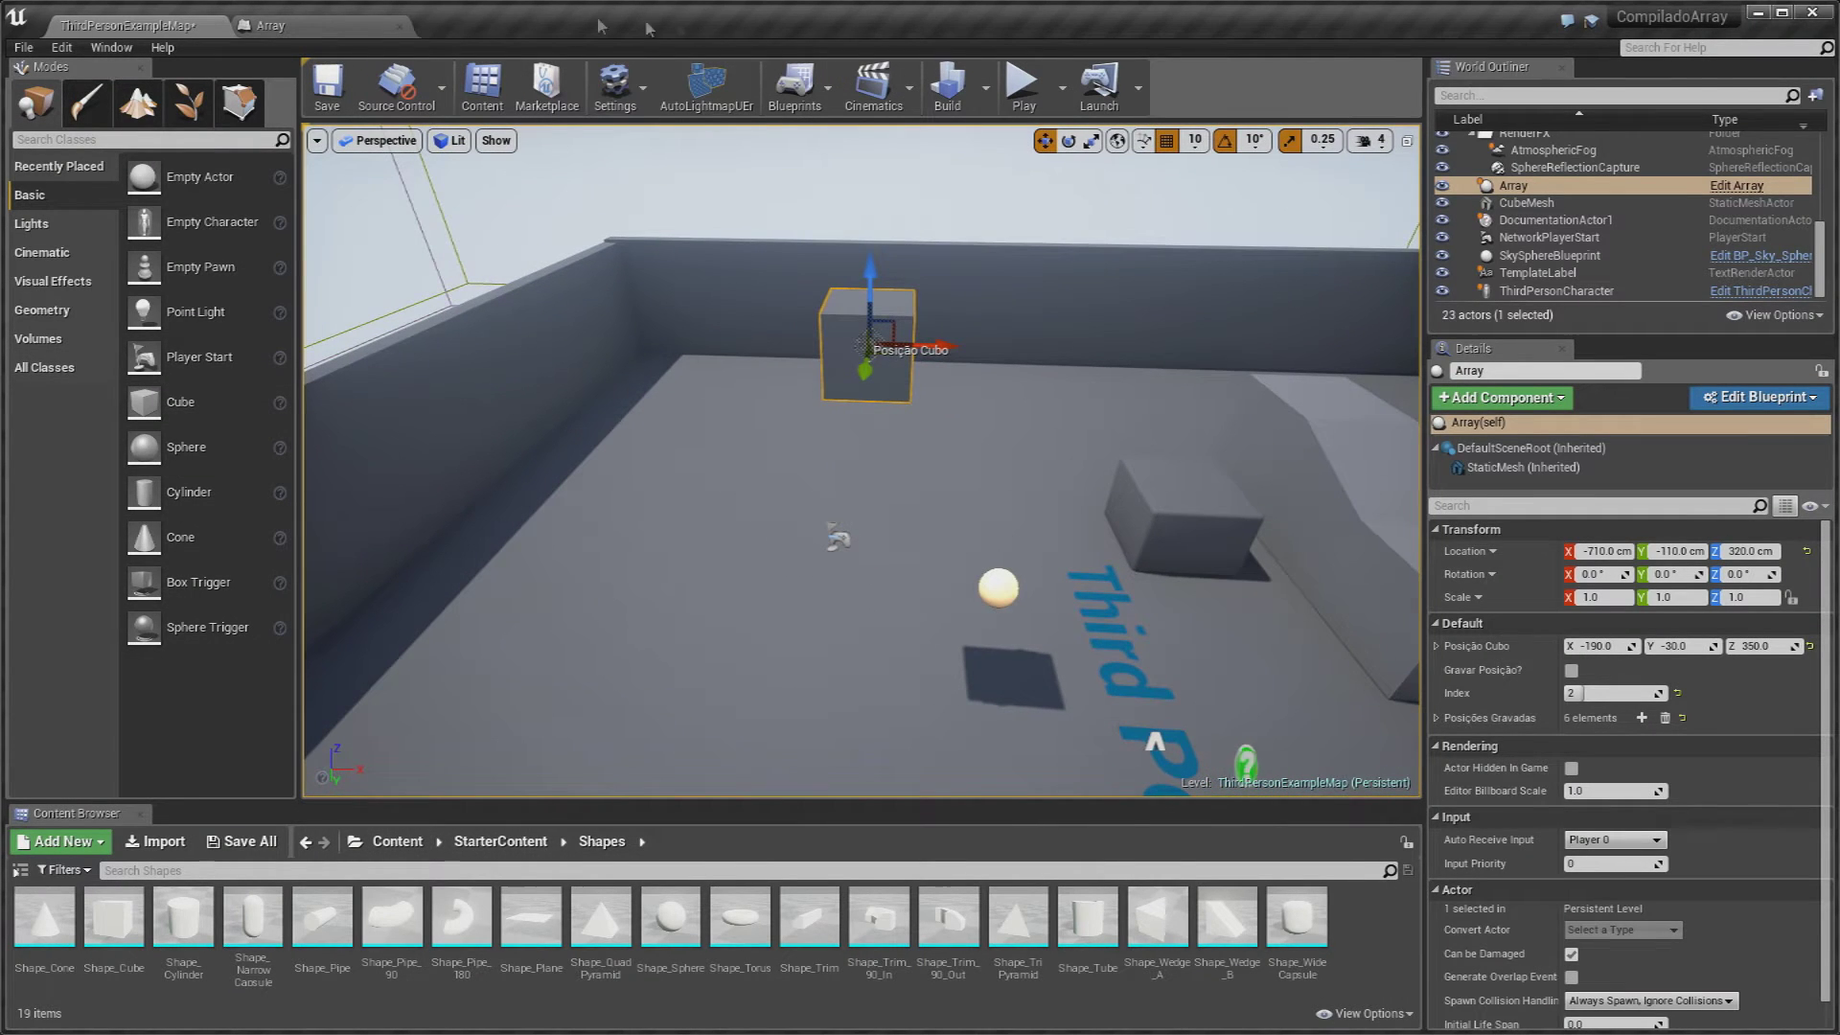
Step: Play the level in the editor, stop it with Esc, and return to the Array Blueprint
{"action": "left_click", "coordinate": [1025, 86]}
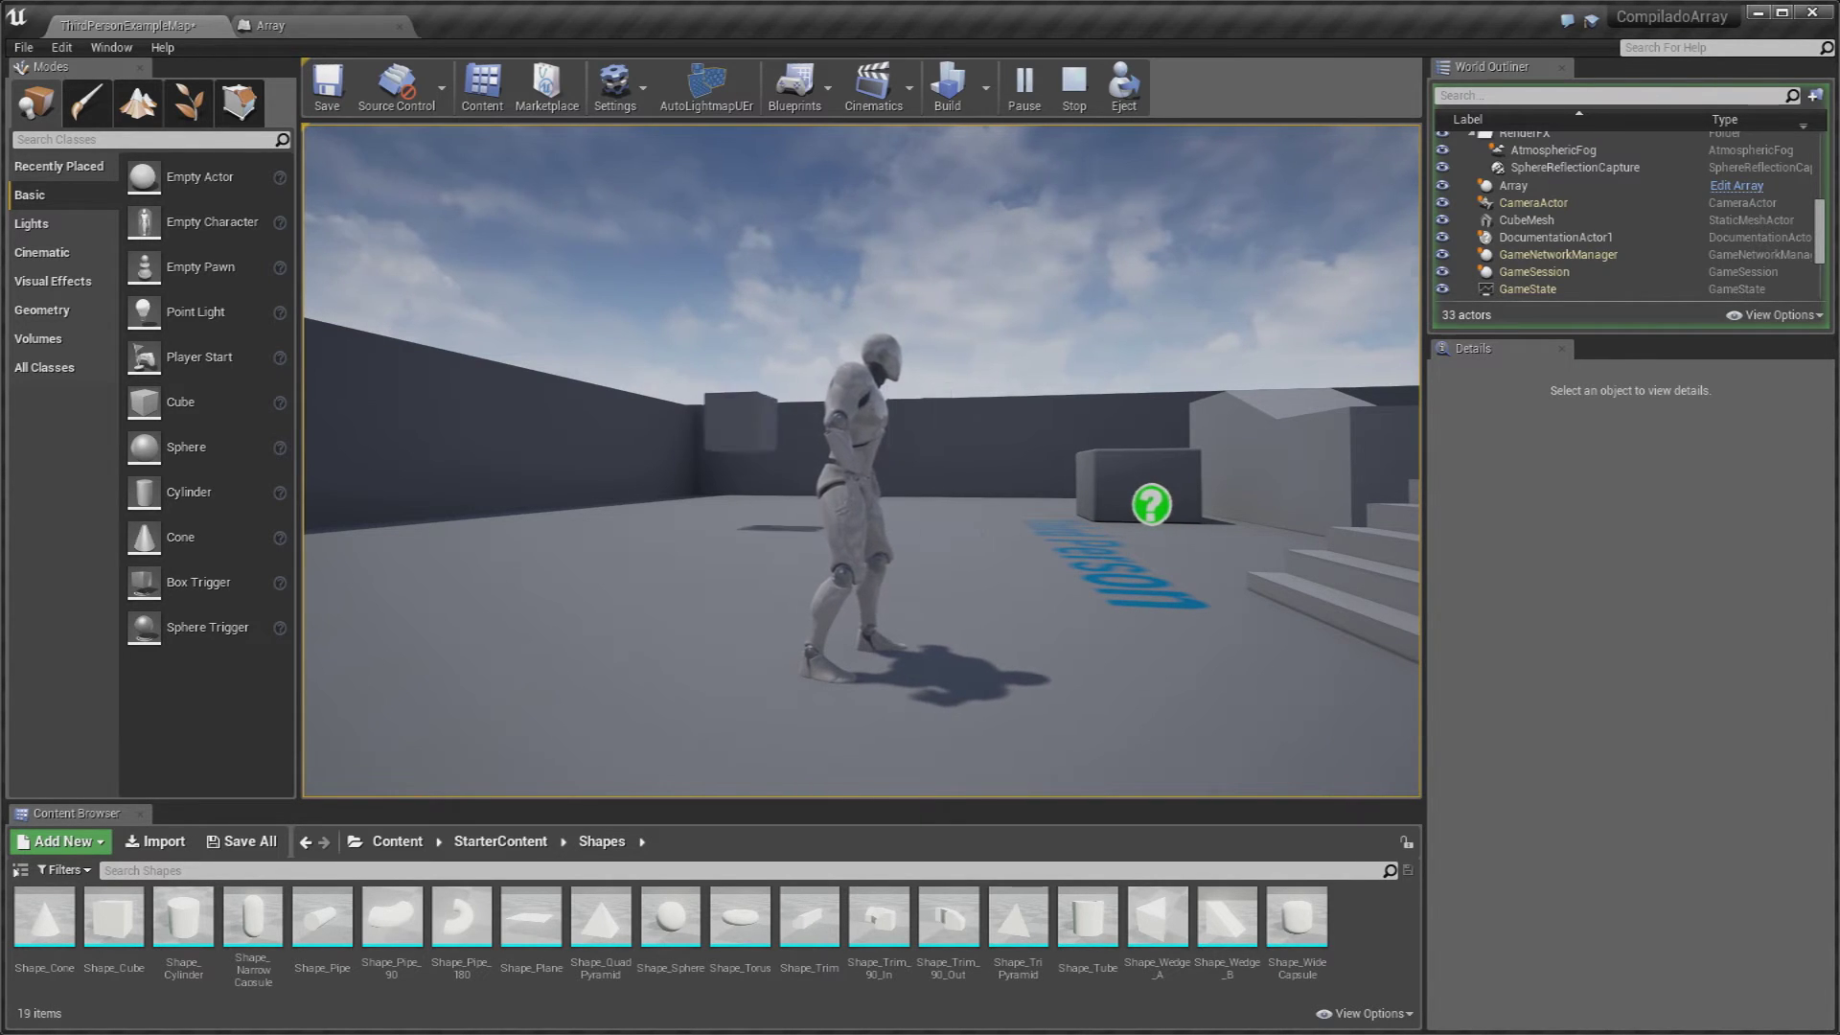
{"action": "key", "text": "Escape"}
{"action": "left_click", "coordinate": [270, 25]}
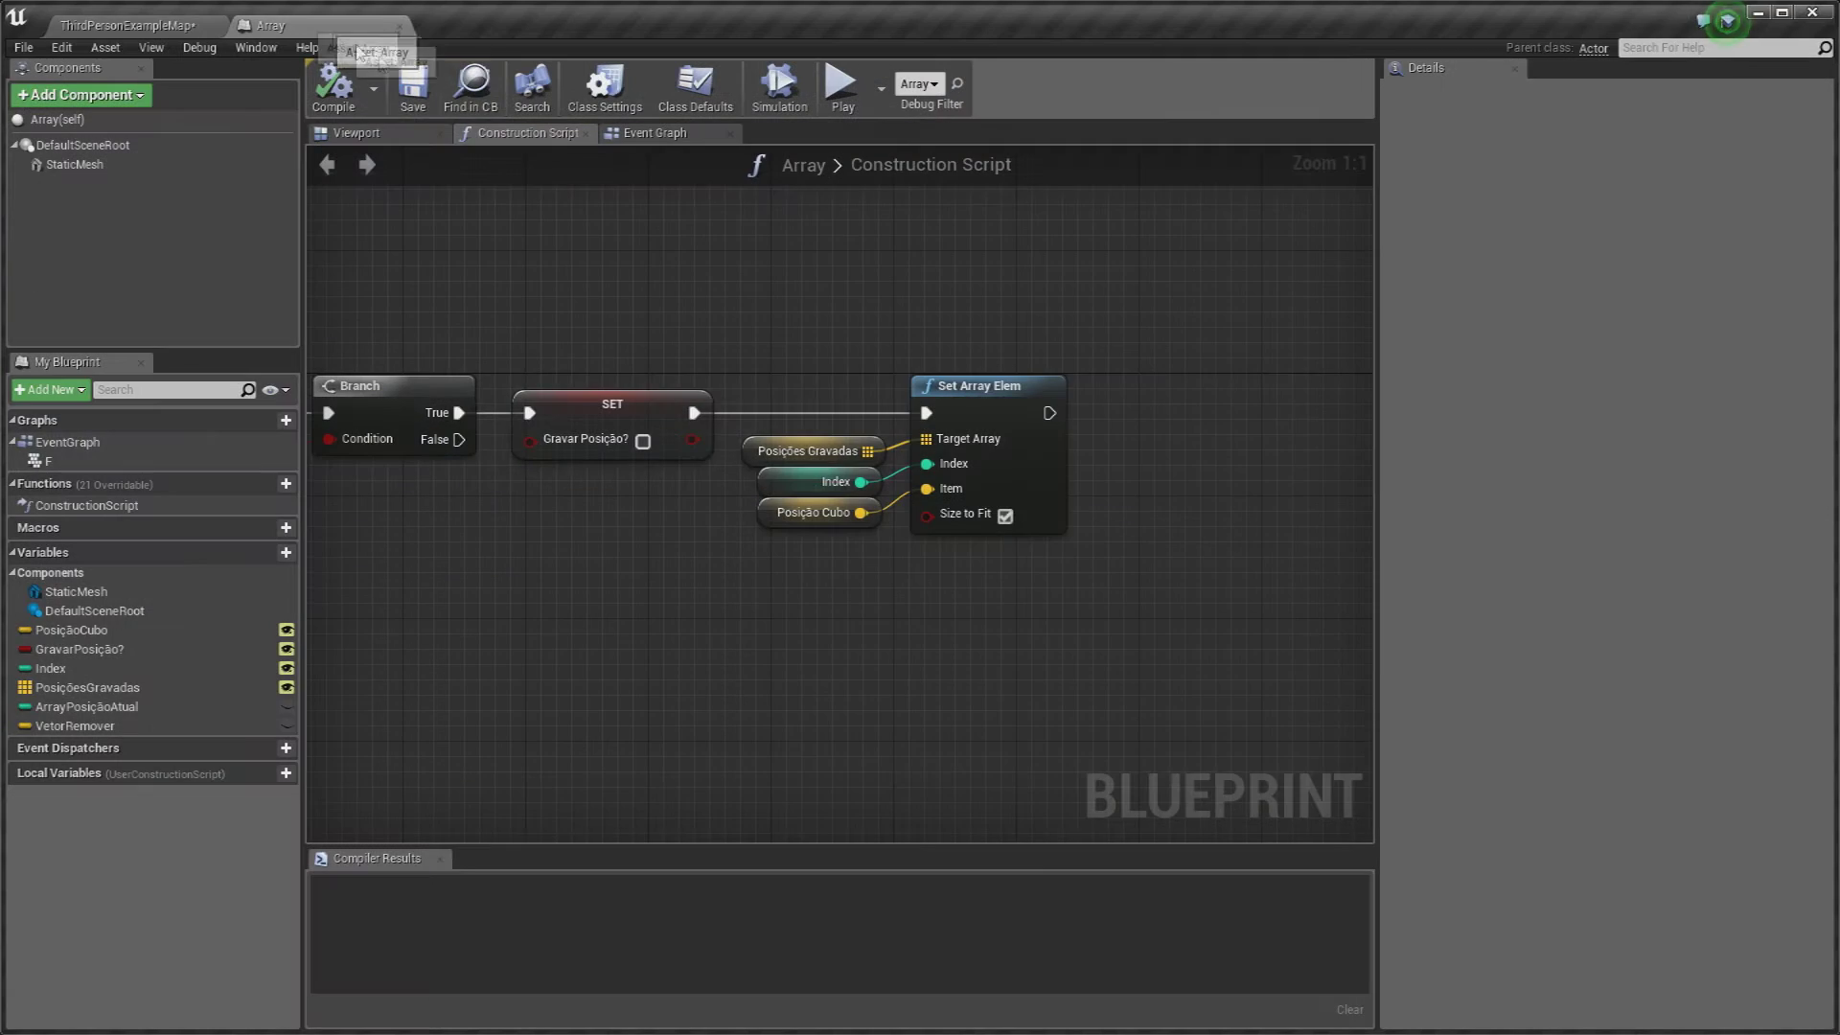
Step: Show the Event Graph and zoom and pan to the F key event driving SetRelativeLocation
{"action": "left_click", "coordinate": [652, 134]}
{"action": "scroll", "coordinate": [696, 269], "scroll_direction": "down", "scroll_amount": 3}
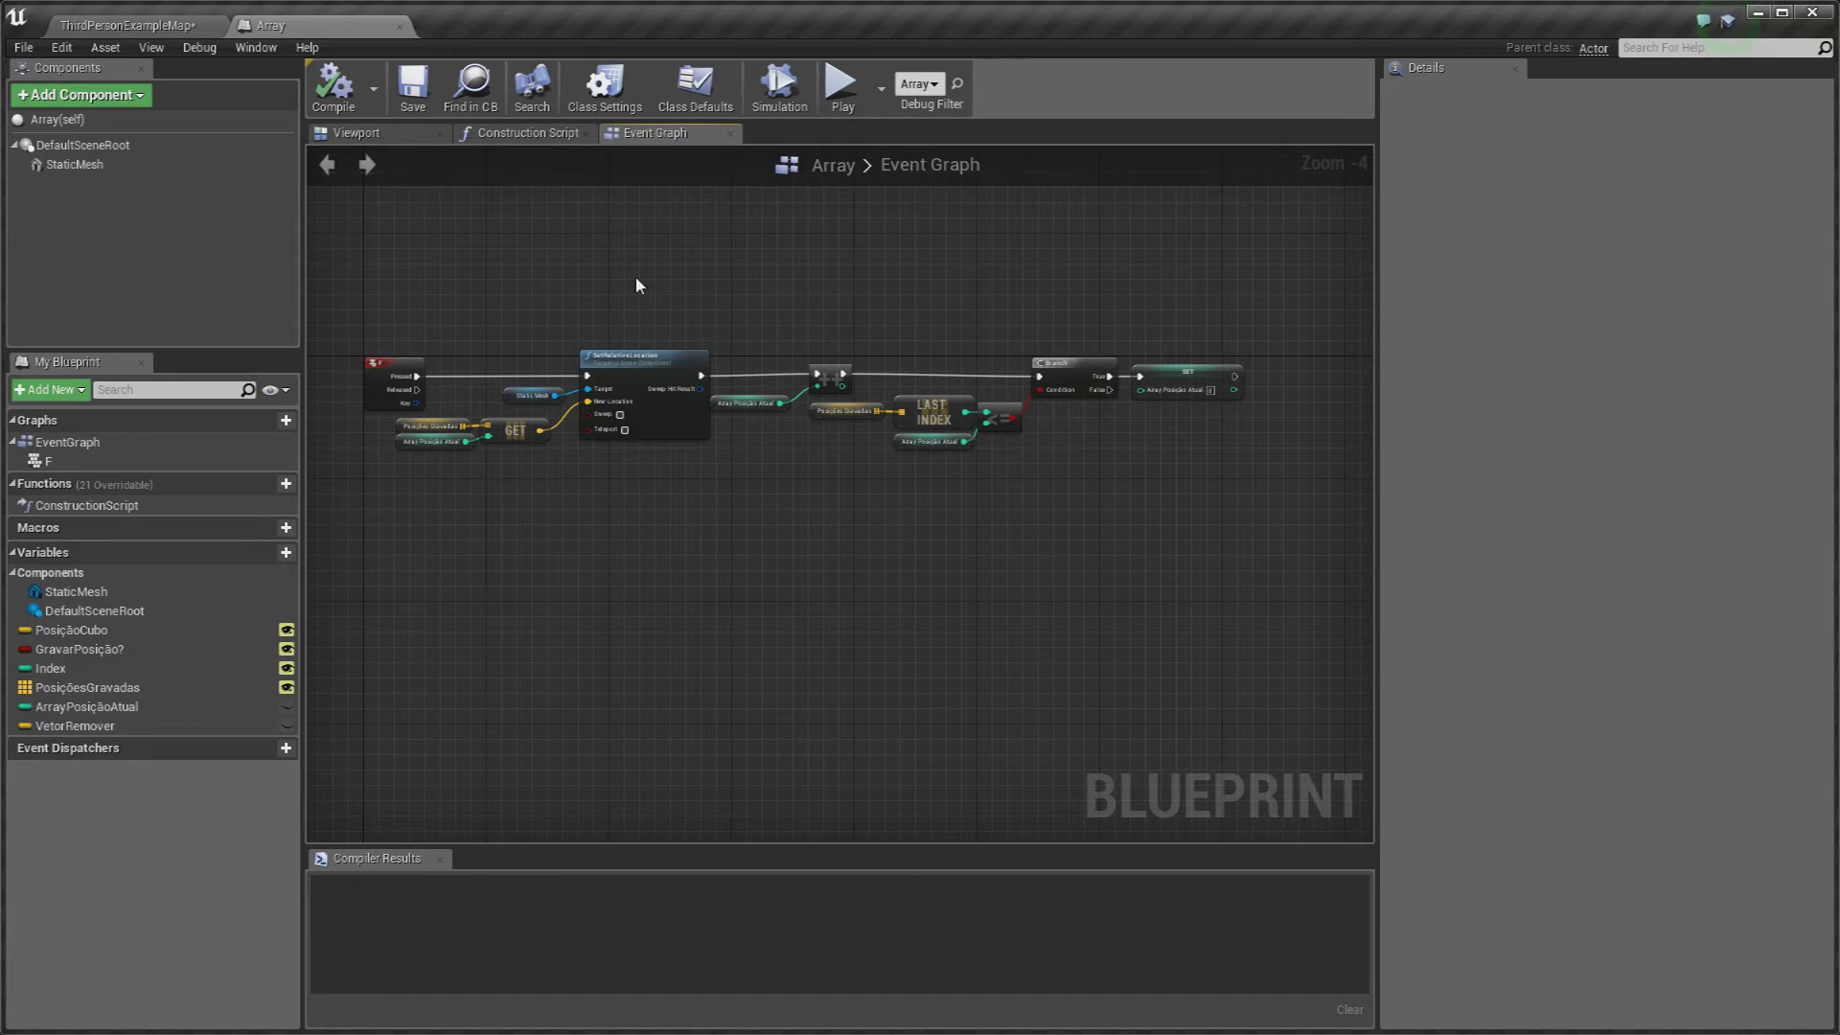
{"action": "scroll", "coordinate": [611, 293], "scroll_direction": "up", "scroll_amount": 1}
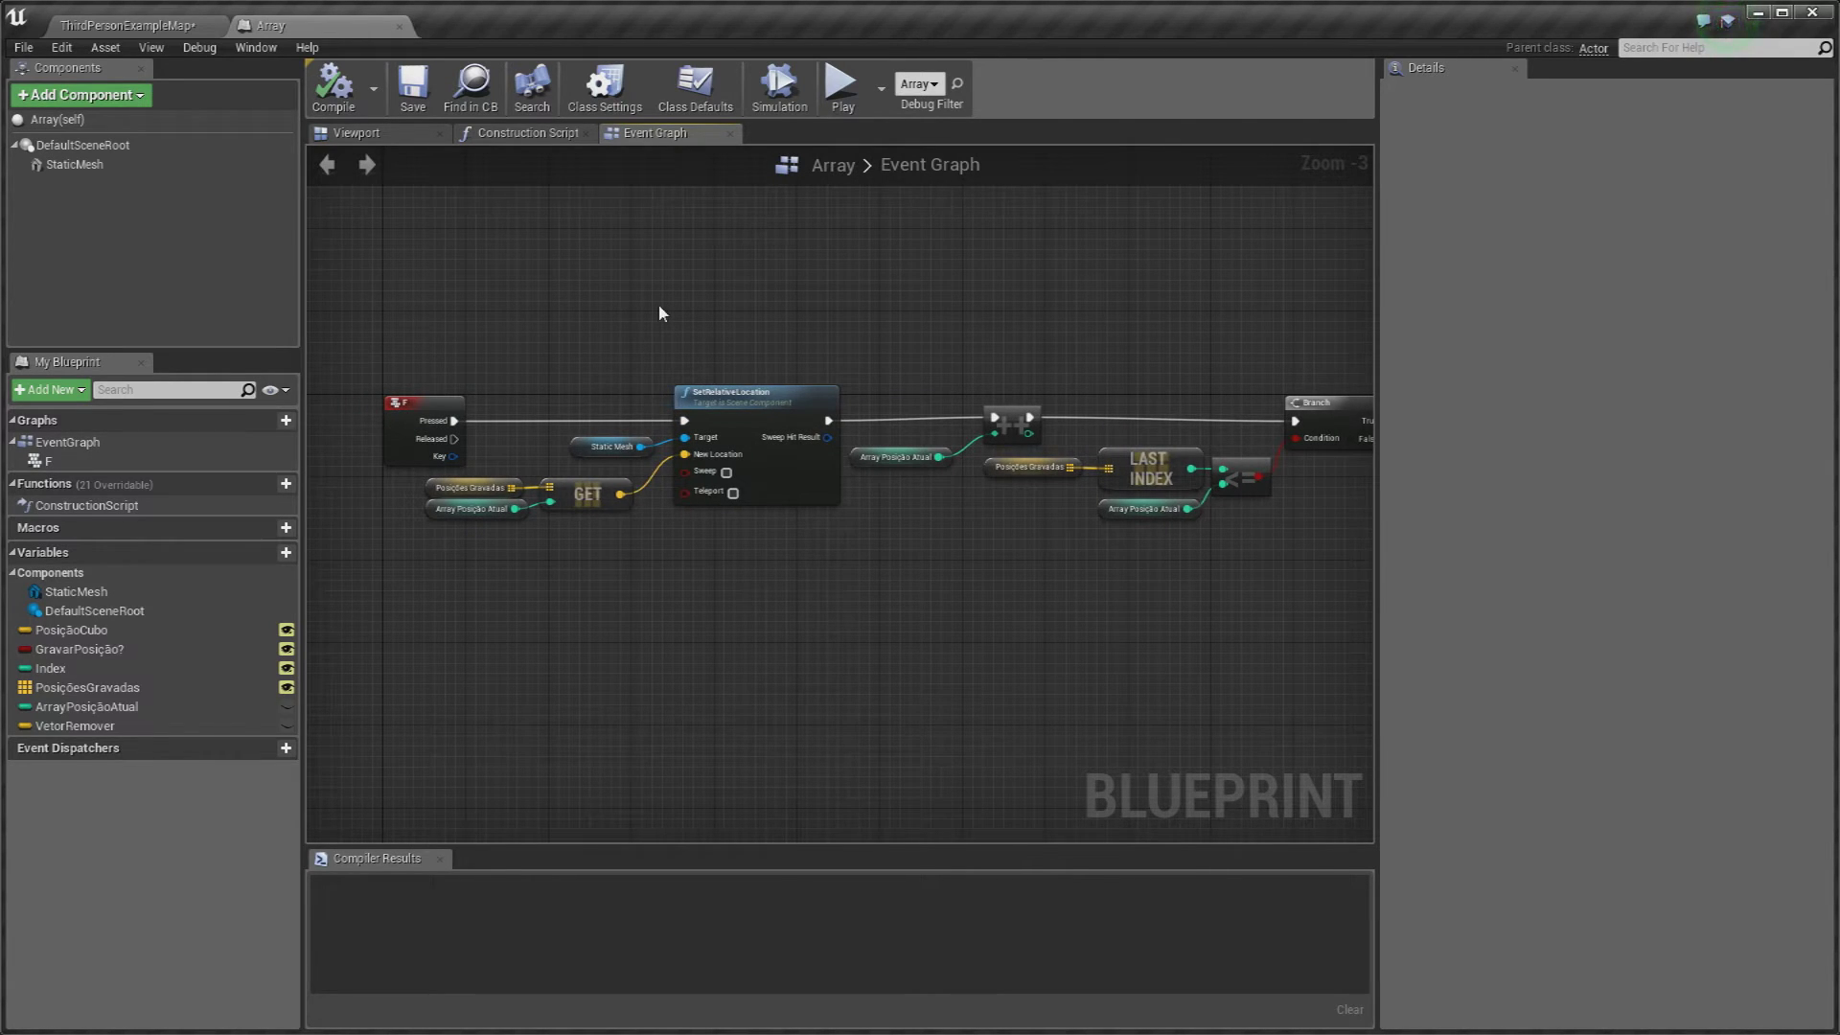
{"action": "right_click_drag", "start_coordinate": [659, 314], "coordinate": [724, 297]}
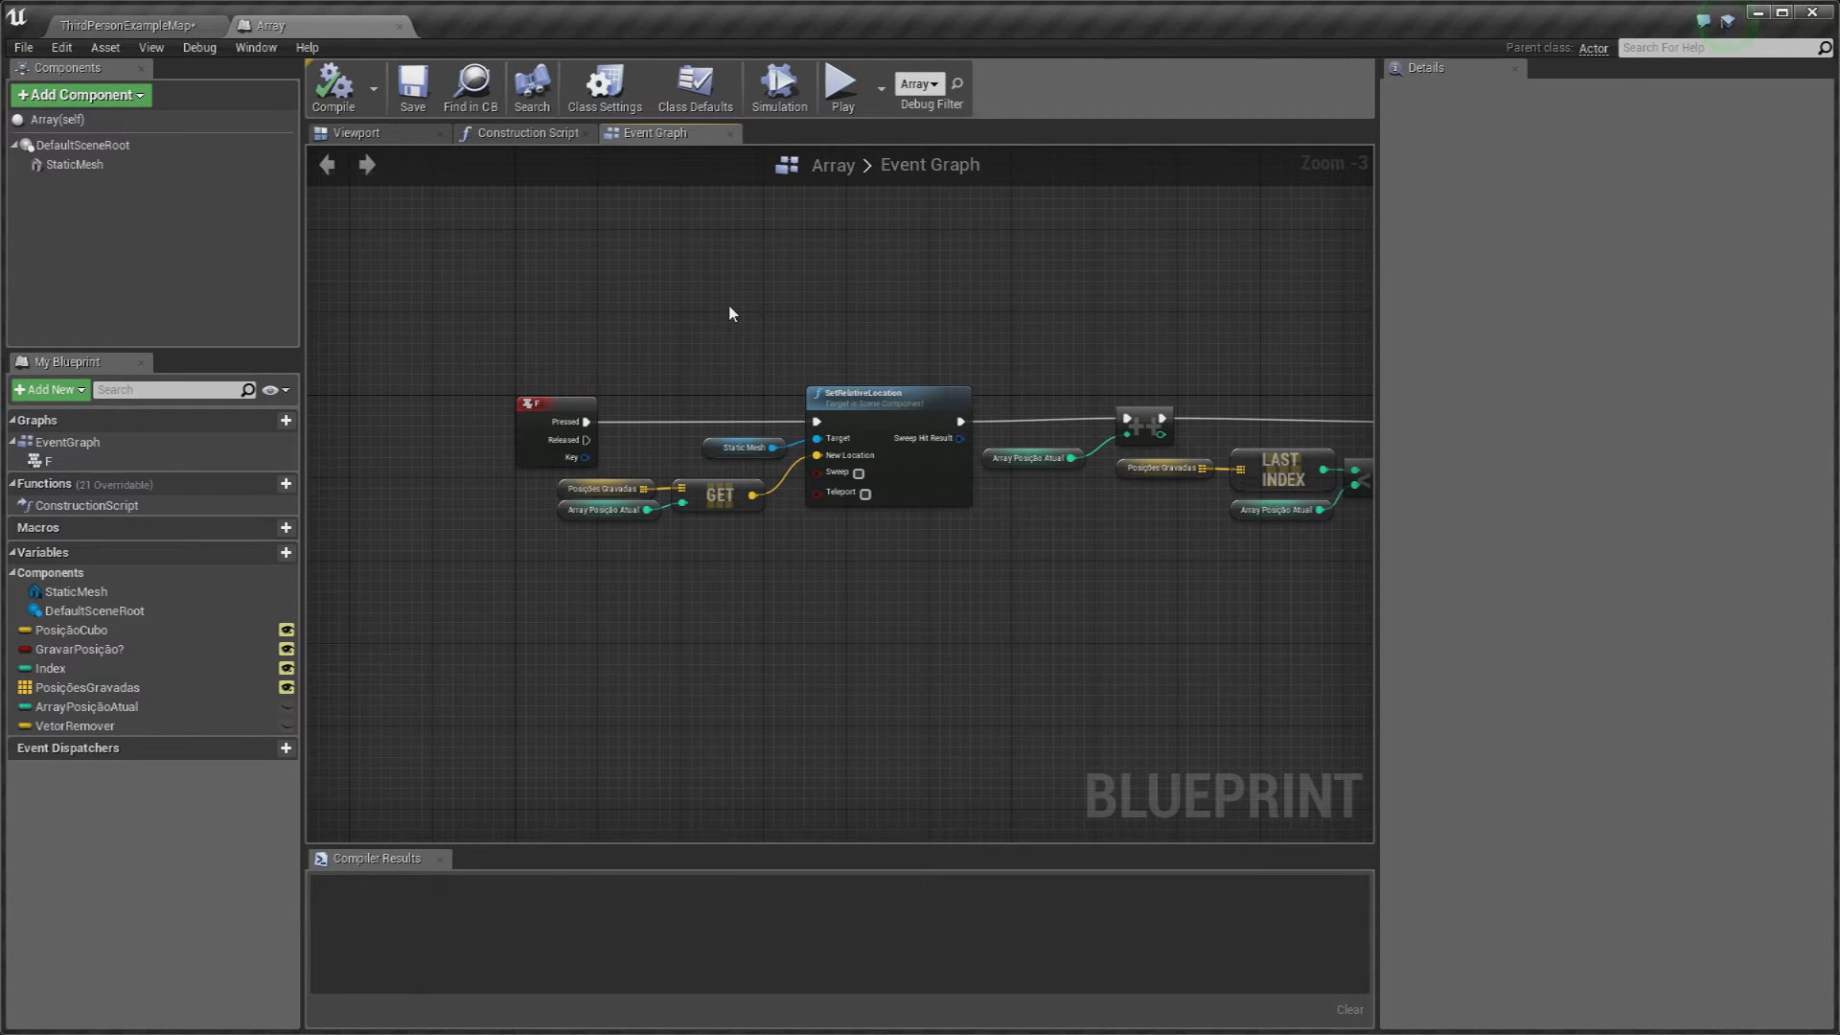
{"action": "scroll", "coordinate": [730, 308], "scroll_direction": "up", "scroll_amount": 1}
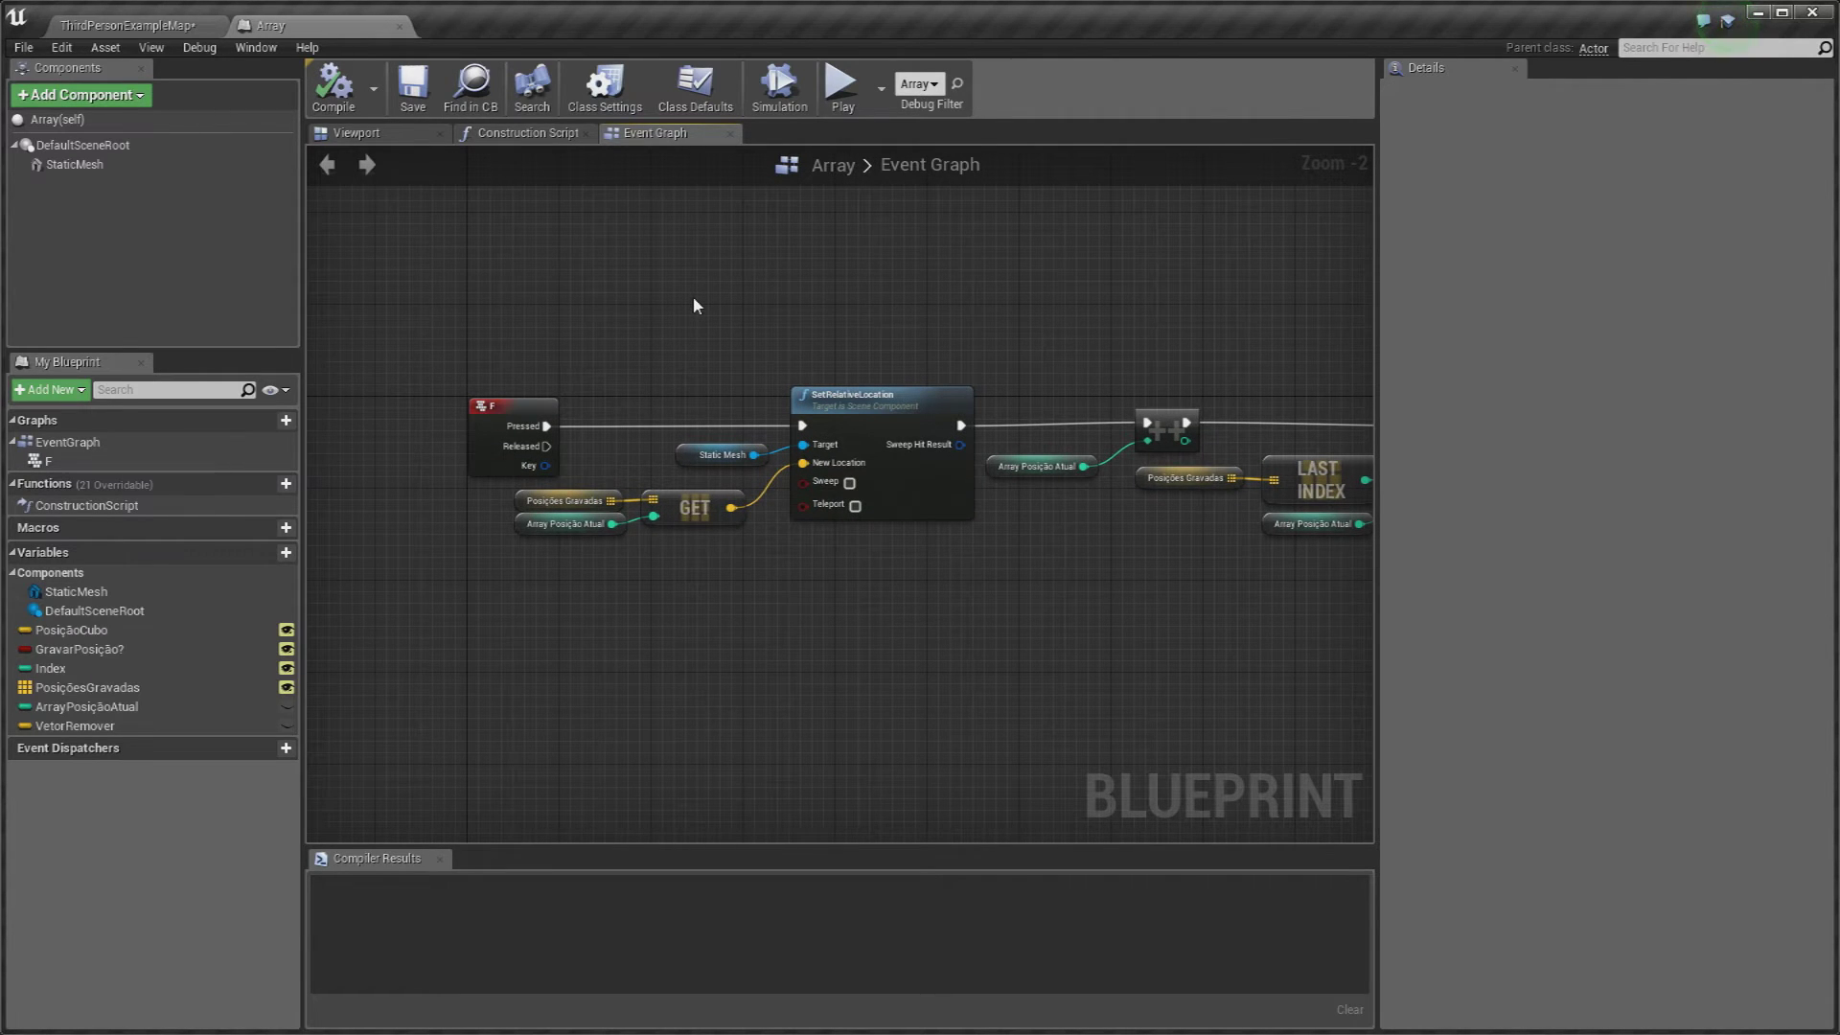
{"action": "scroll", "coordinate": [594, 306], "scroll_direction": "up", "scroll_amount": 2}
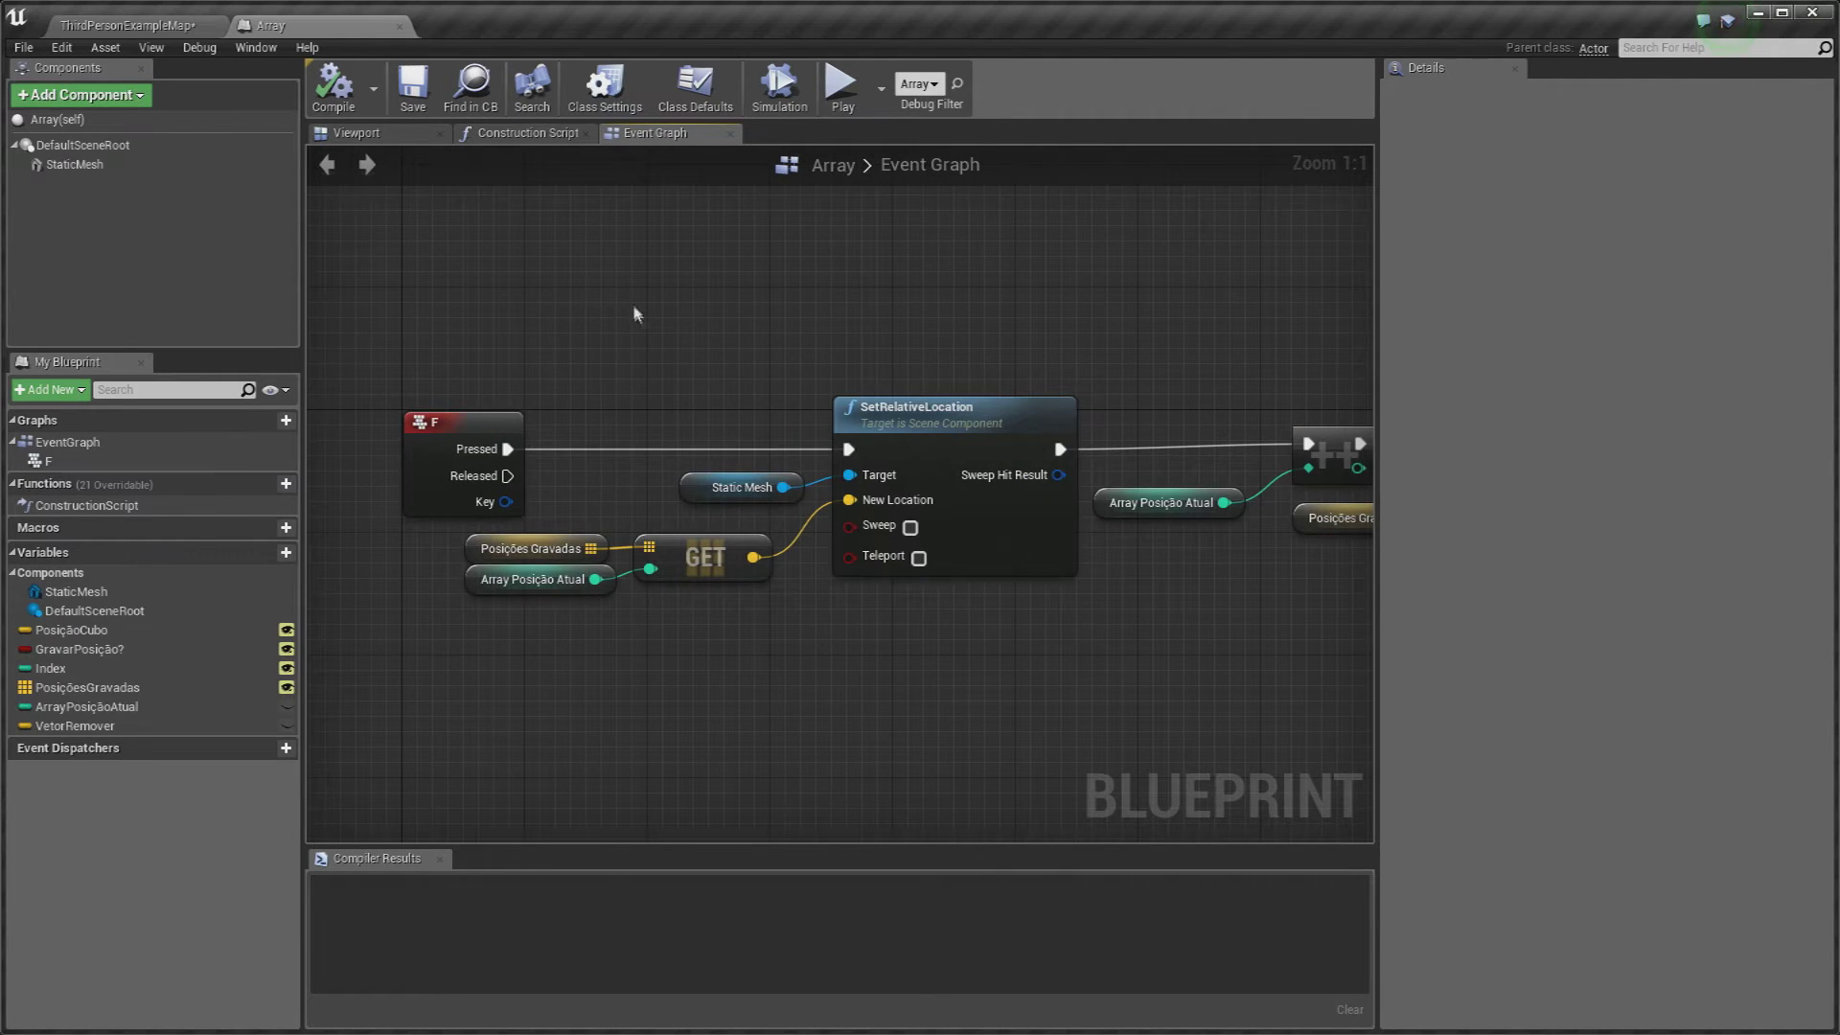
{"action": "right_click_drag", "start_coordinate": [634, 313], "coordinate": [705, 309]}
{"action": "left_click_drag", "start_coordinate": [729, 502], "coordinate": [987, 634]}
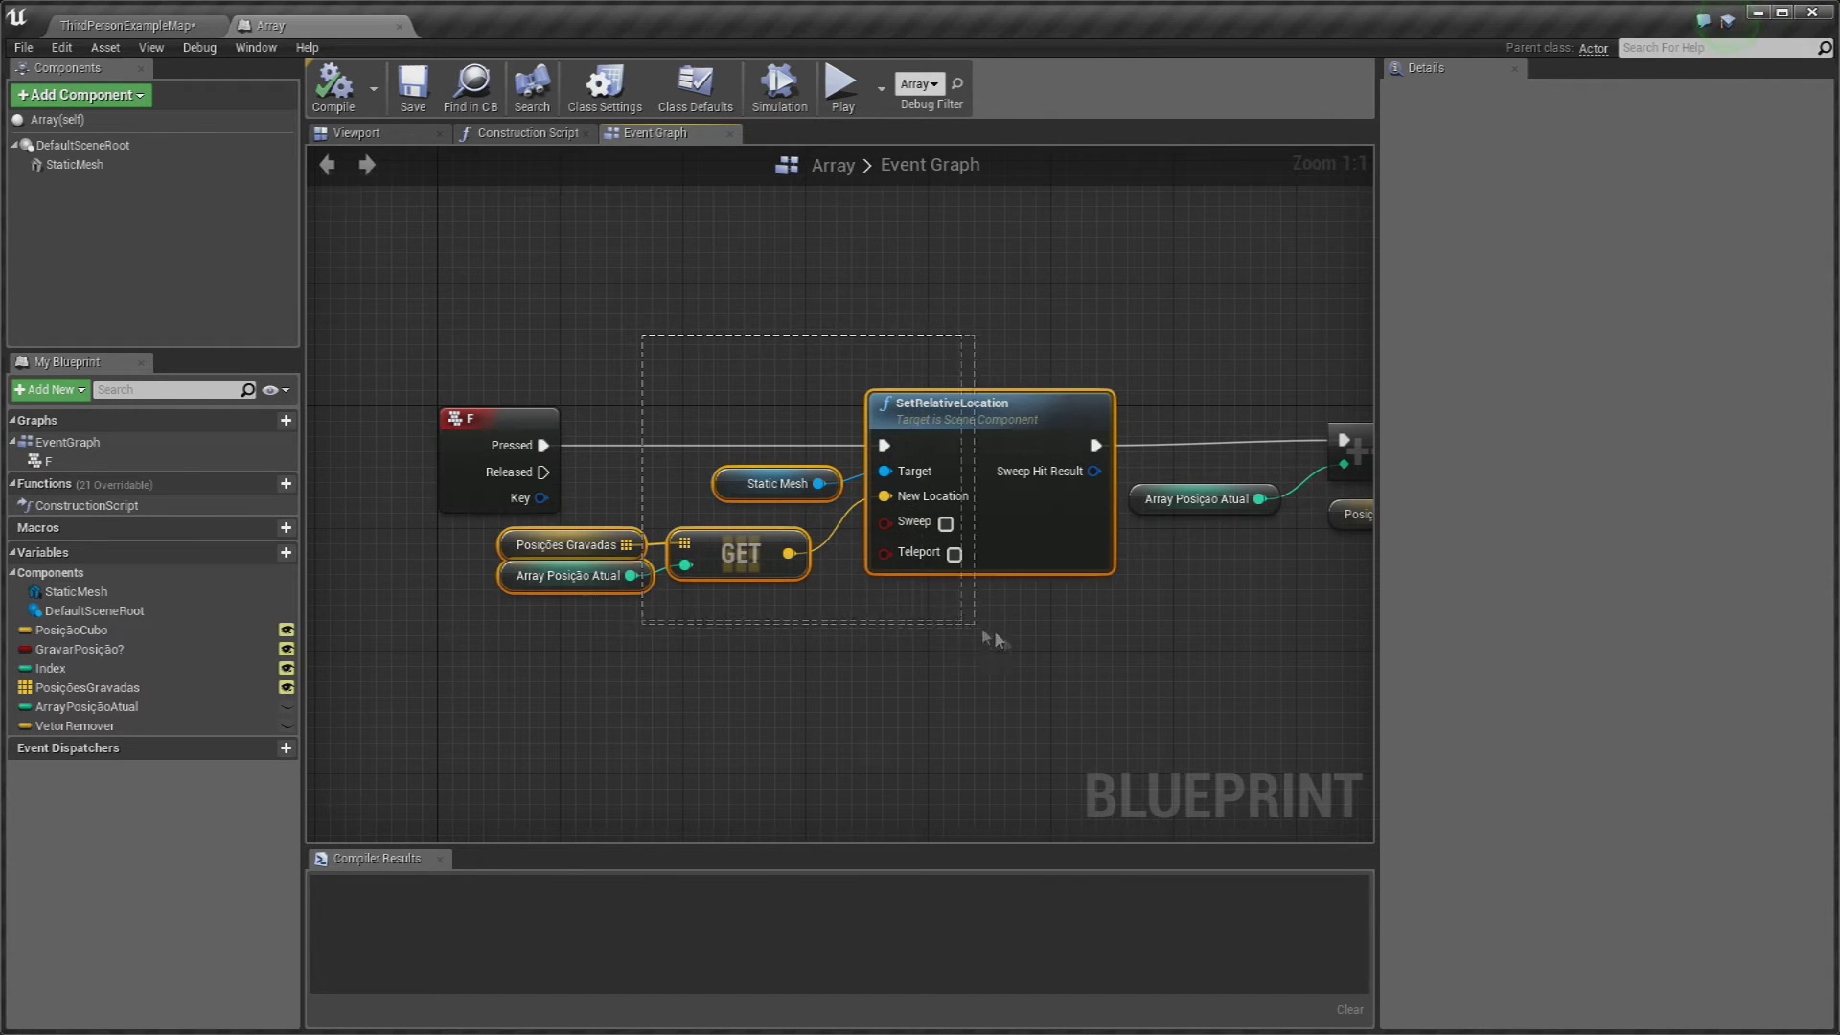
{"action": "left_click", "coordinate": [566, 545]}
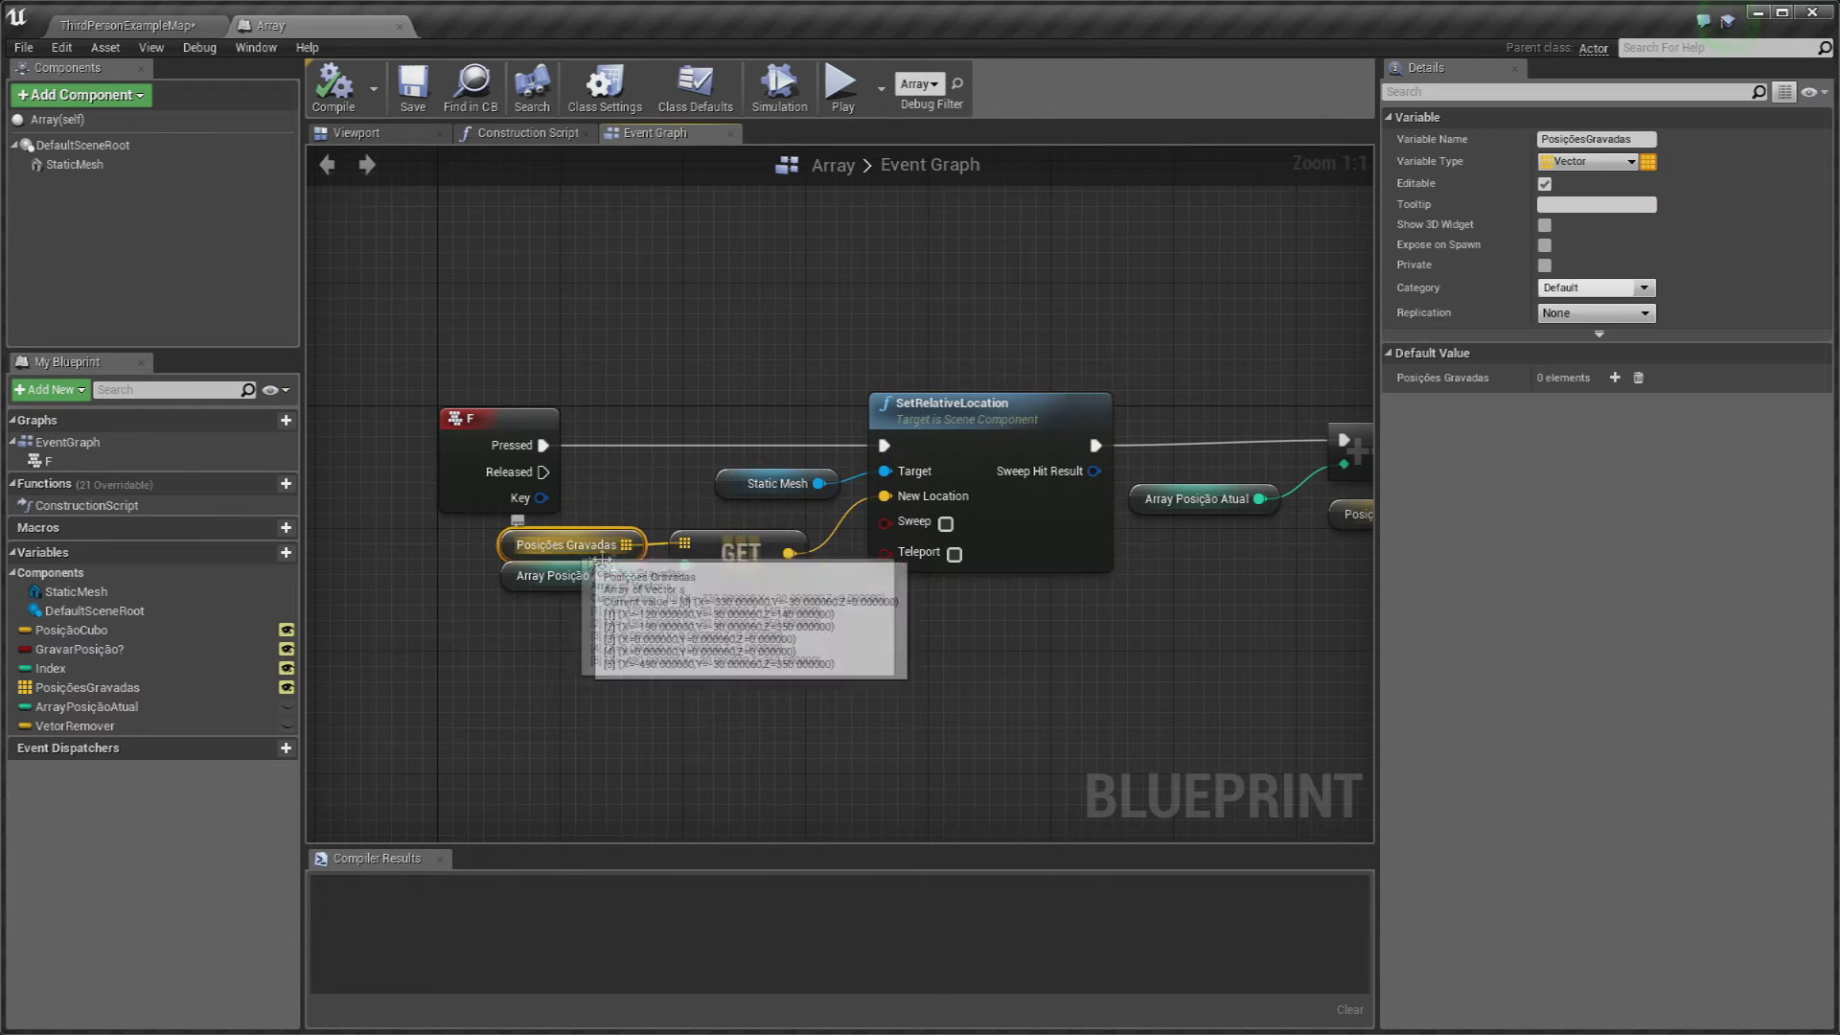
{"action": "left_click", "coordinate": [714, 620]}
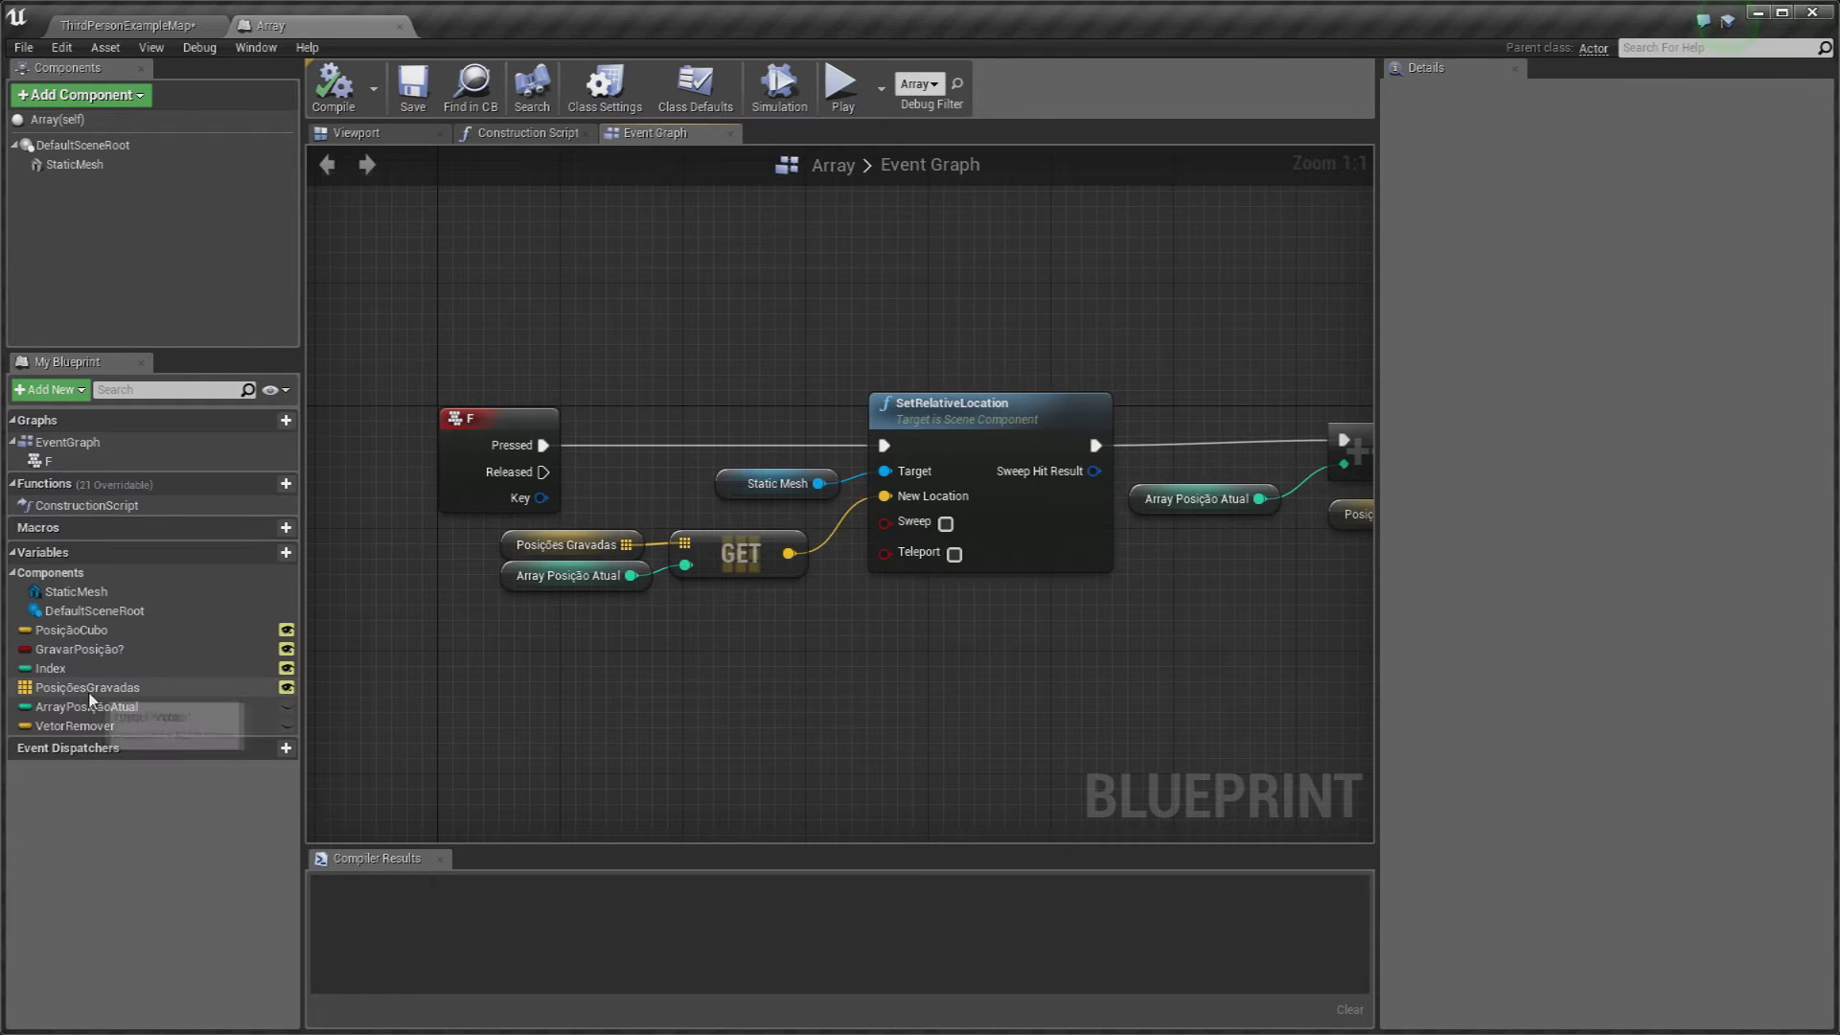
{"action": "left_click", "coordinate": [587, 133]}
{"action": "left_click", "coordinate": [664, 134]}
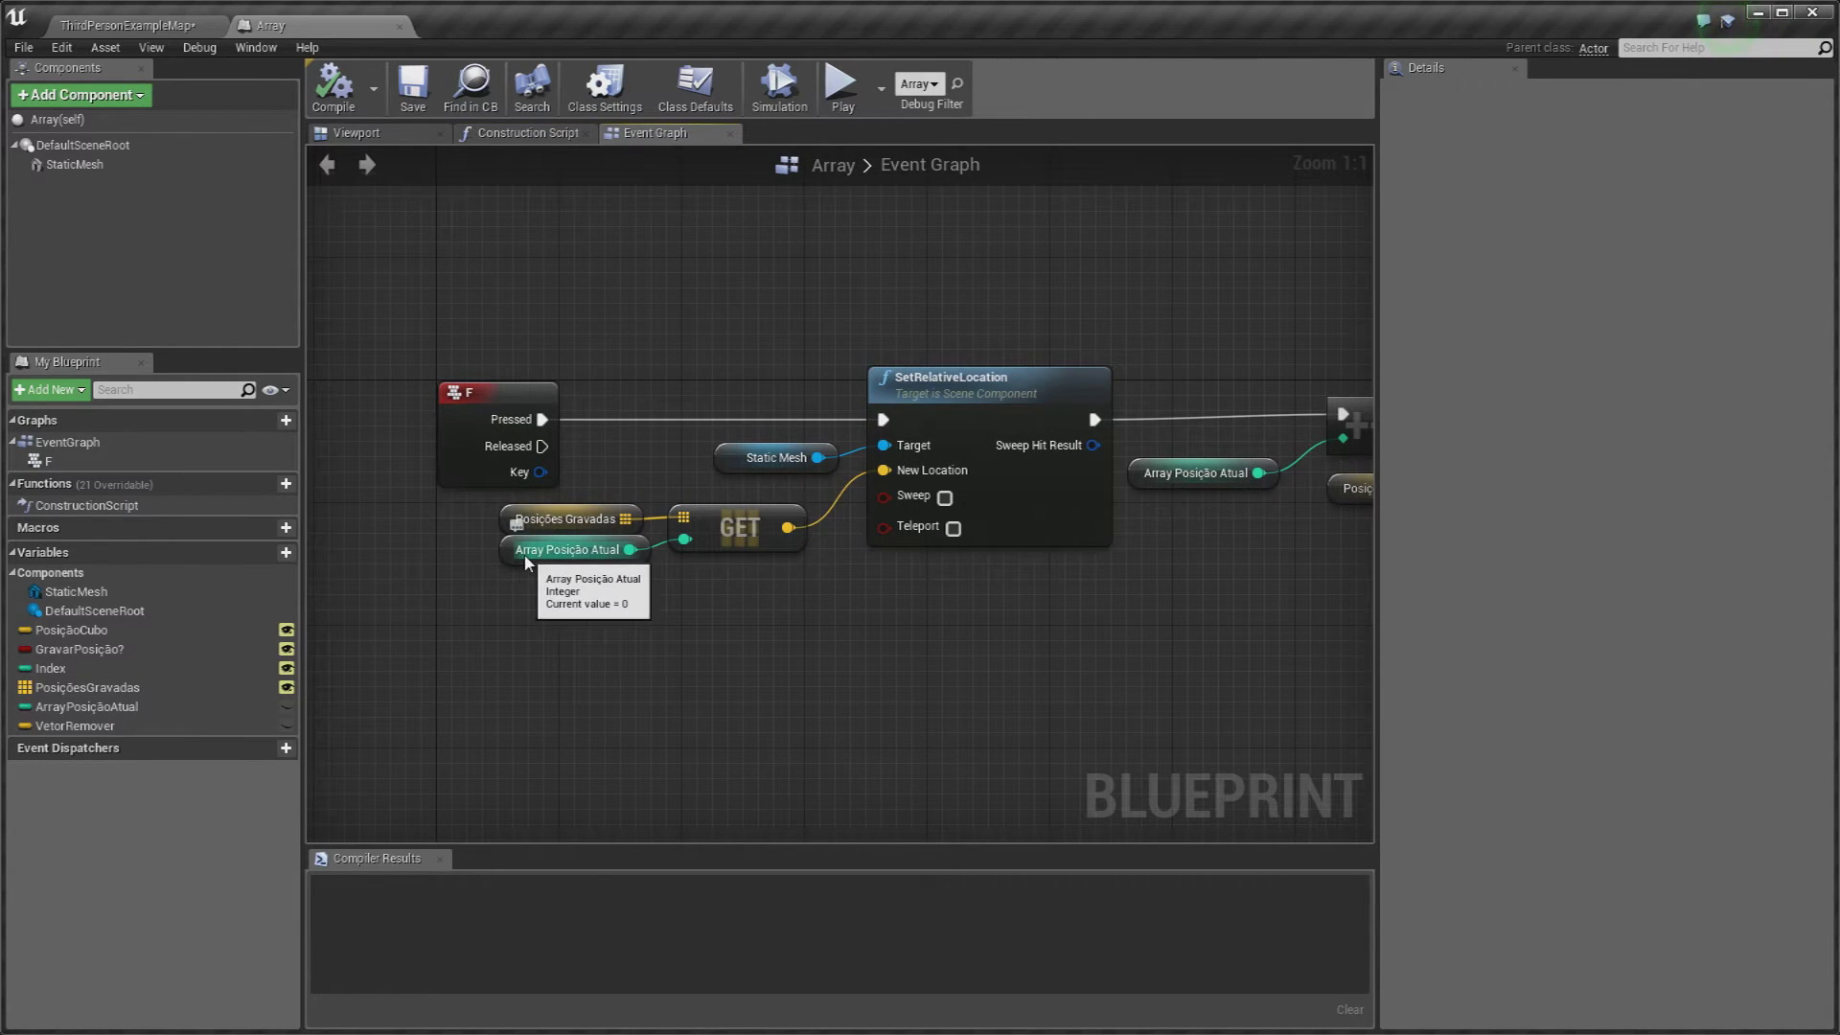
{"action": "left_click", "coordinate": [536, 550]}
{"action": "left_click", "coordinate": [517, 608]}
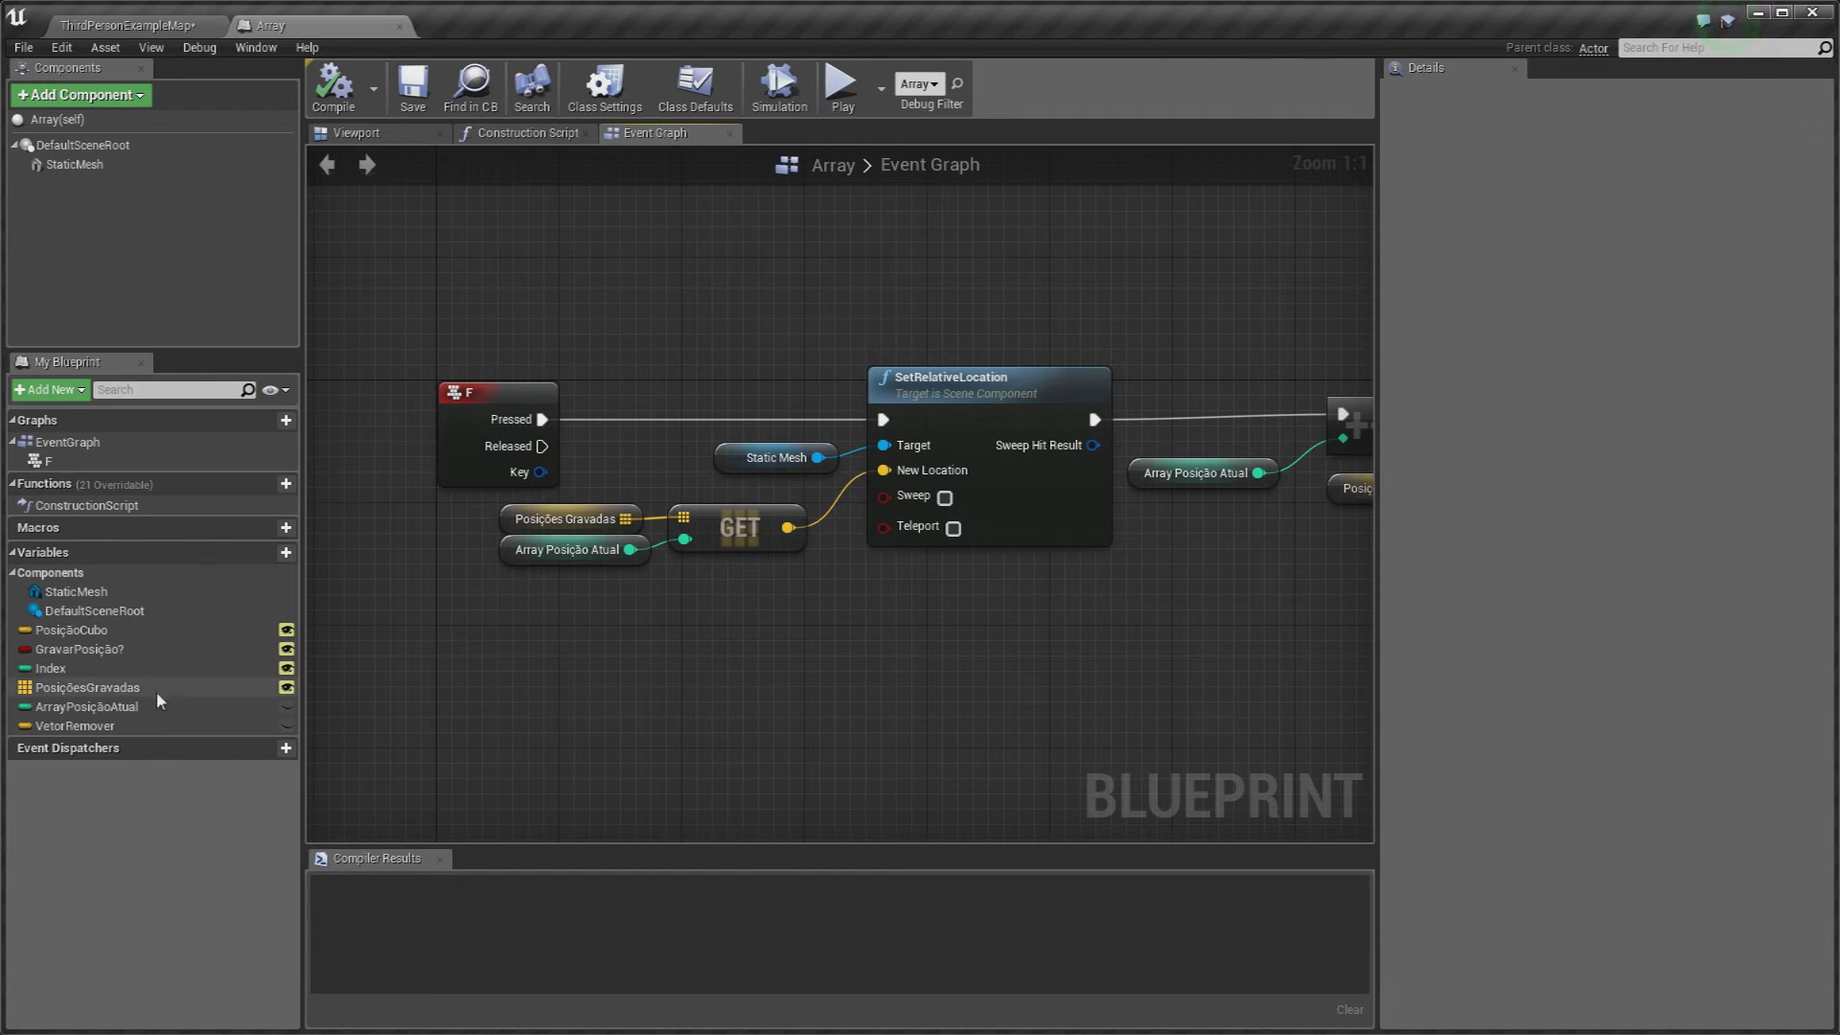
{"action": "left_click", "coordinate": [87, 706]}
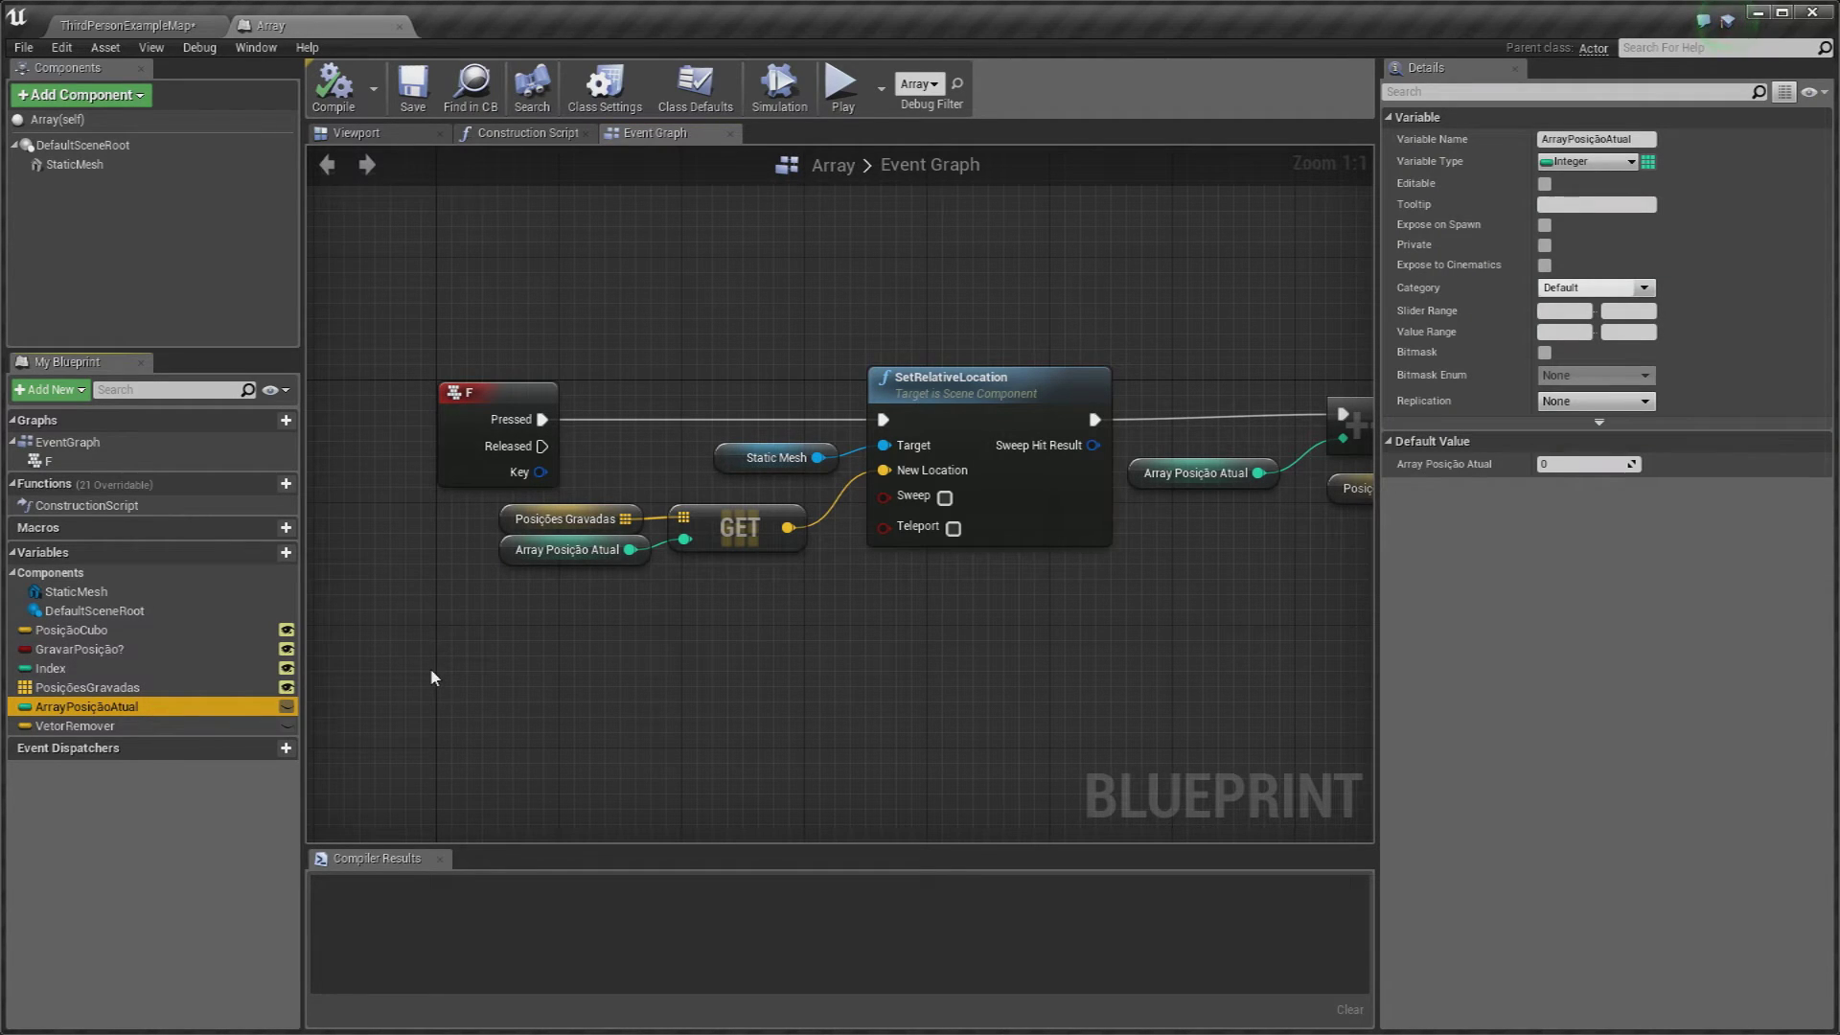
{"action": "left_click", "coordinate": [910, 315]}
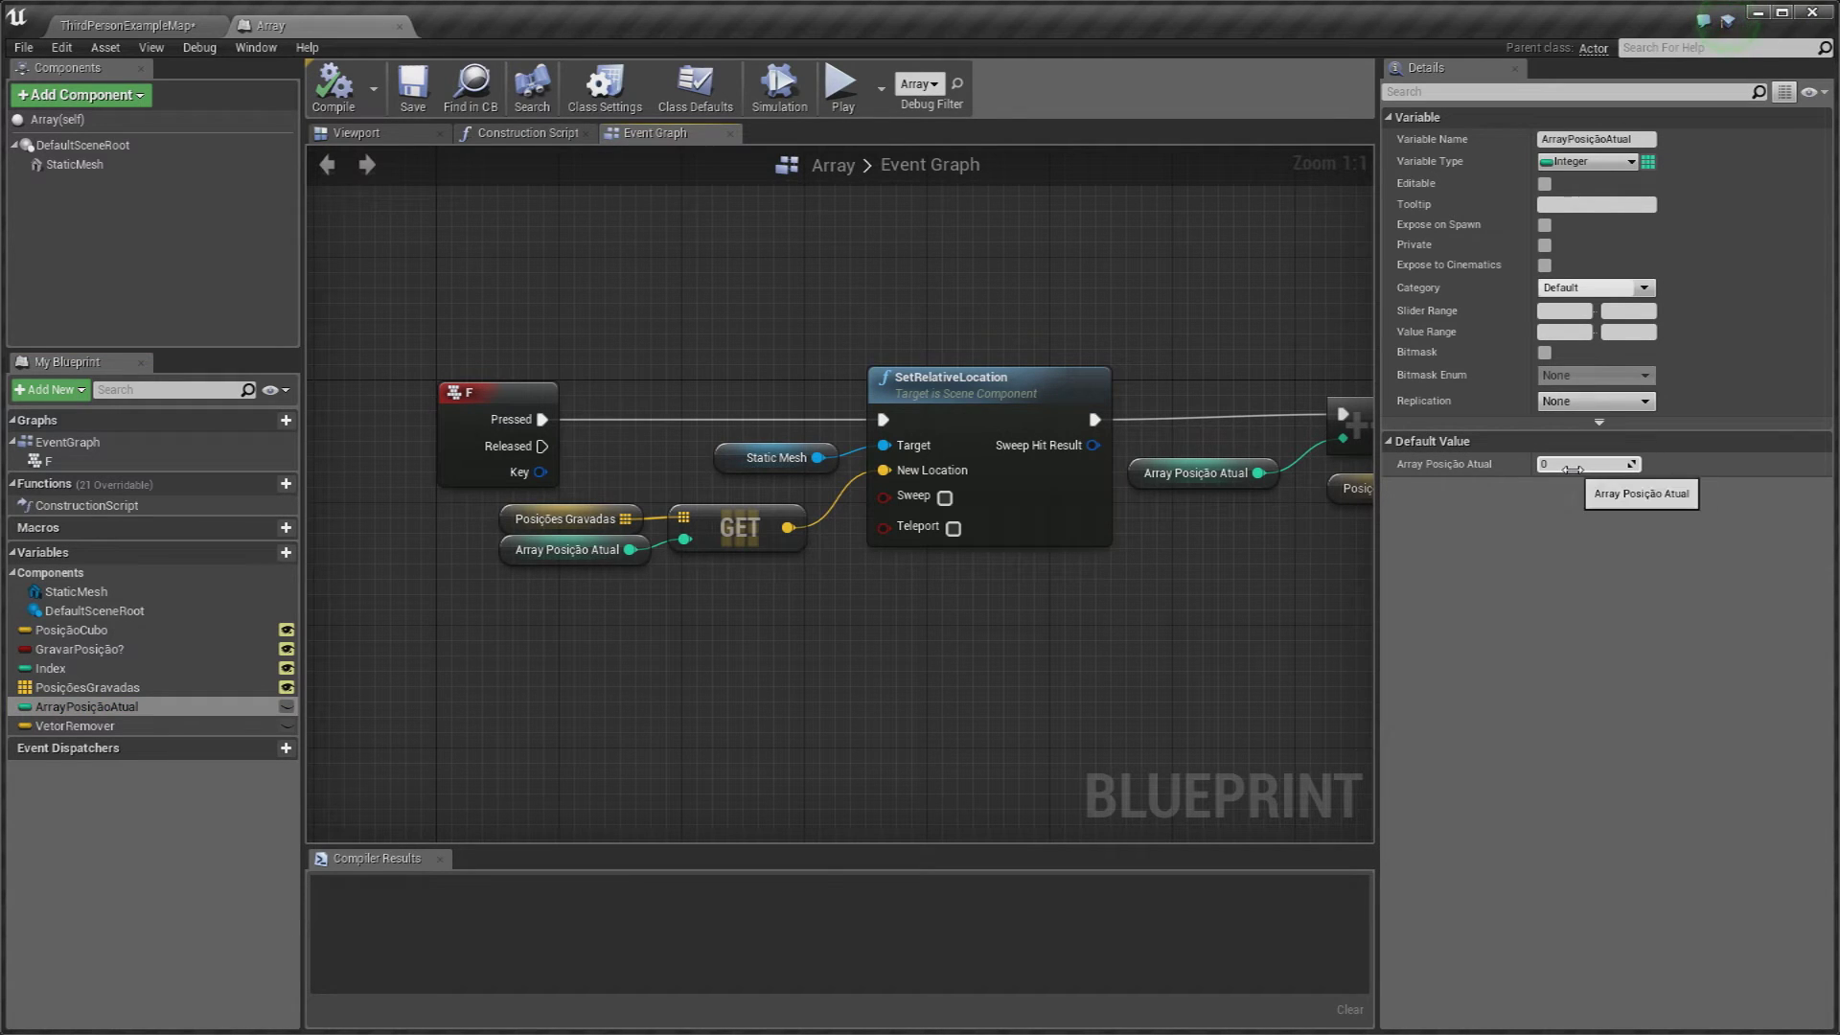
{"action": "right_click_drag", "start_coordinate": [1282, 599], "coordinate": [1227, 589]}
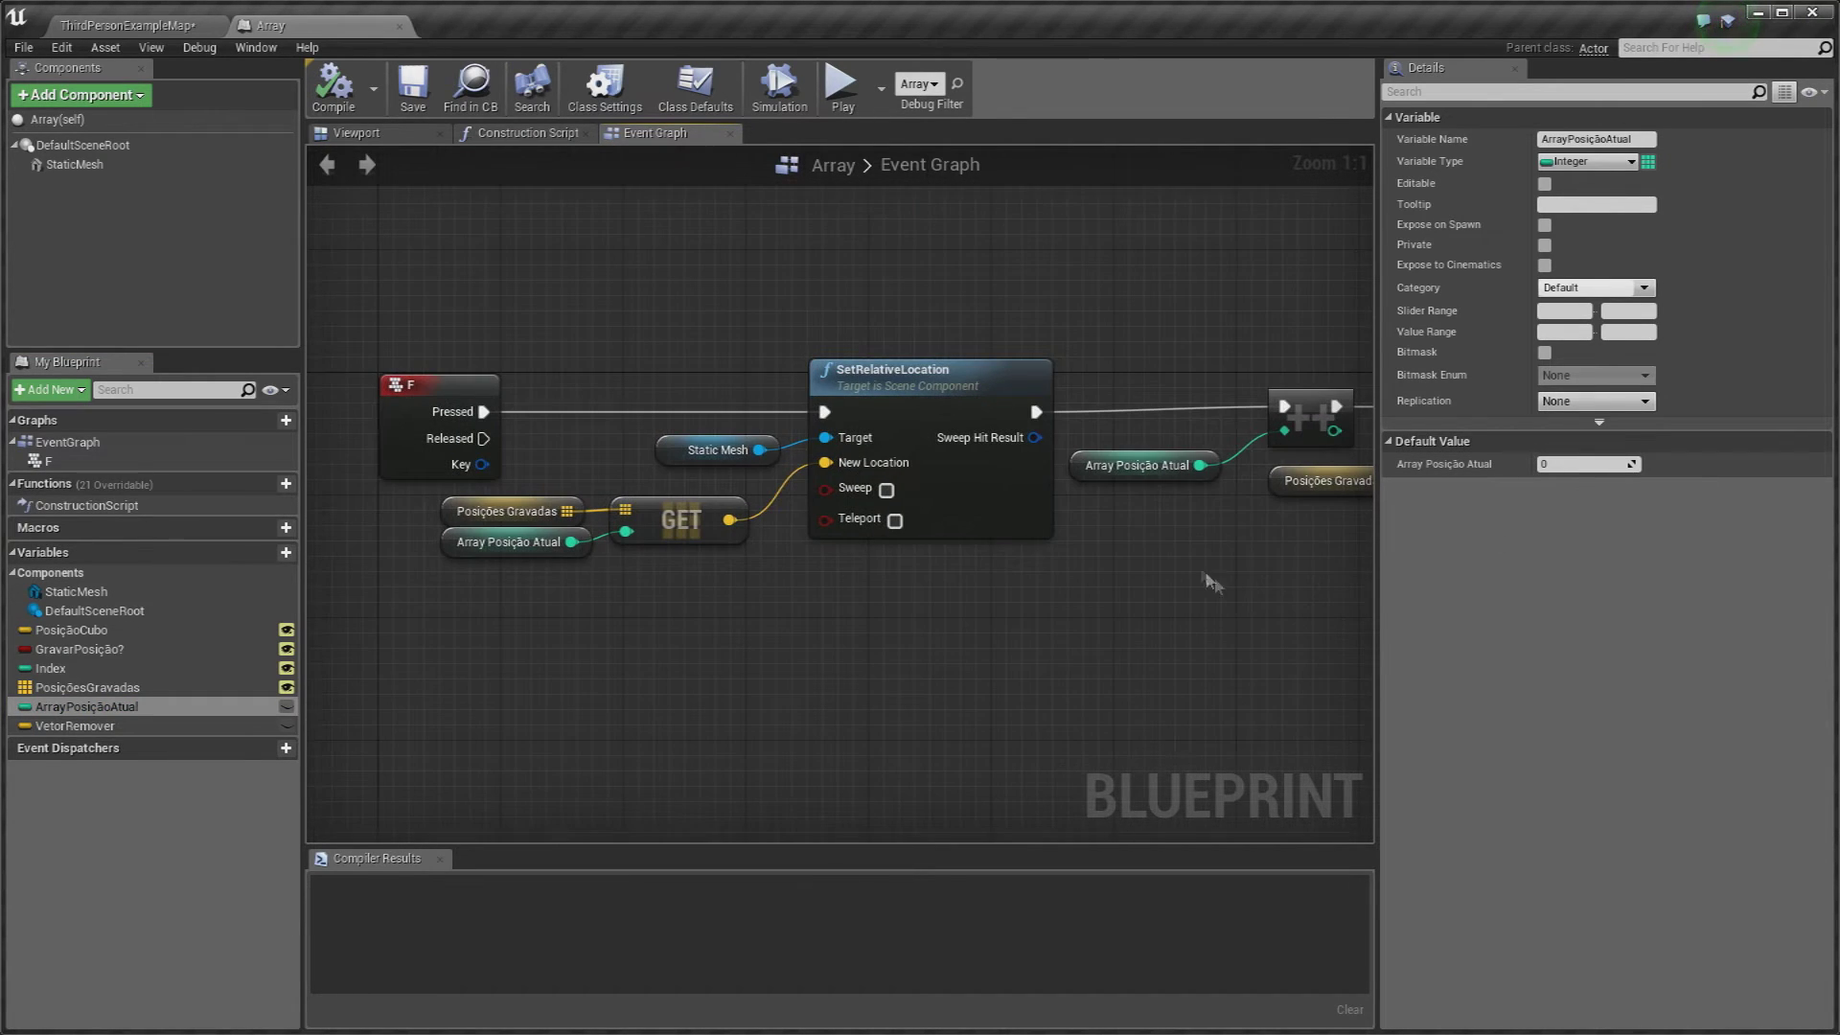
{"action": "left_click", "coordinate": [456, 543]}
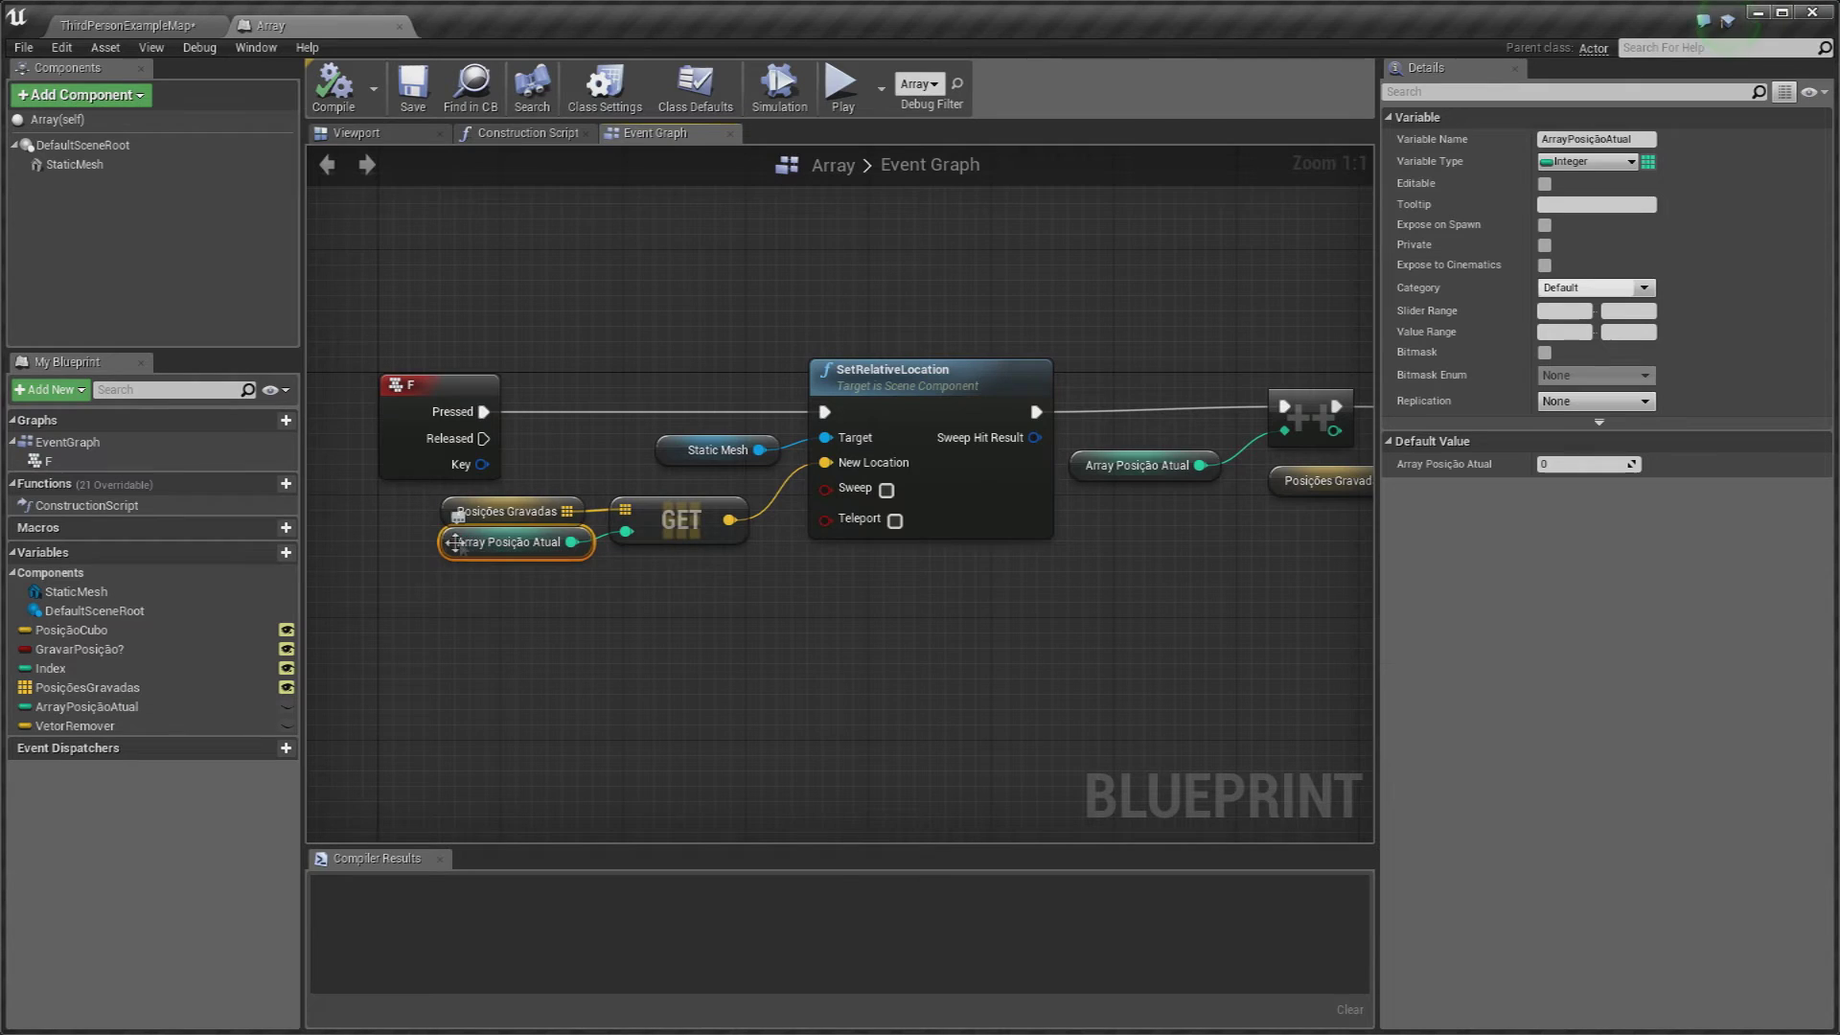
{"action": "left_click", "coordinate": [702, 534]}
{"action": "left_click_drag", "start_coordinate": [526, 337], "coordinate": [833, 629]}
{"action": "left_click", "coordinate": [877, 621]}
{"action": "left_click_drag", "start_coordinate": [692, 367], "coordinate": [935, 485]}
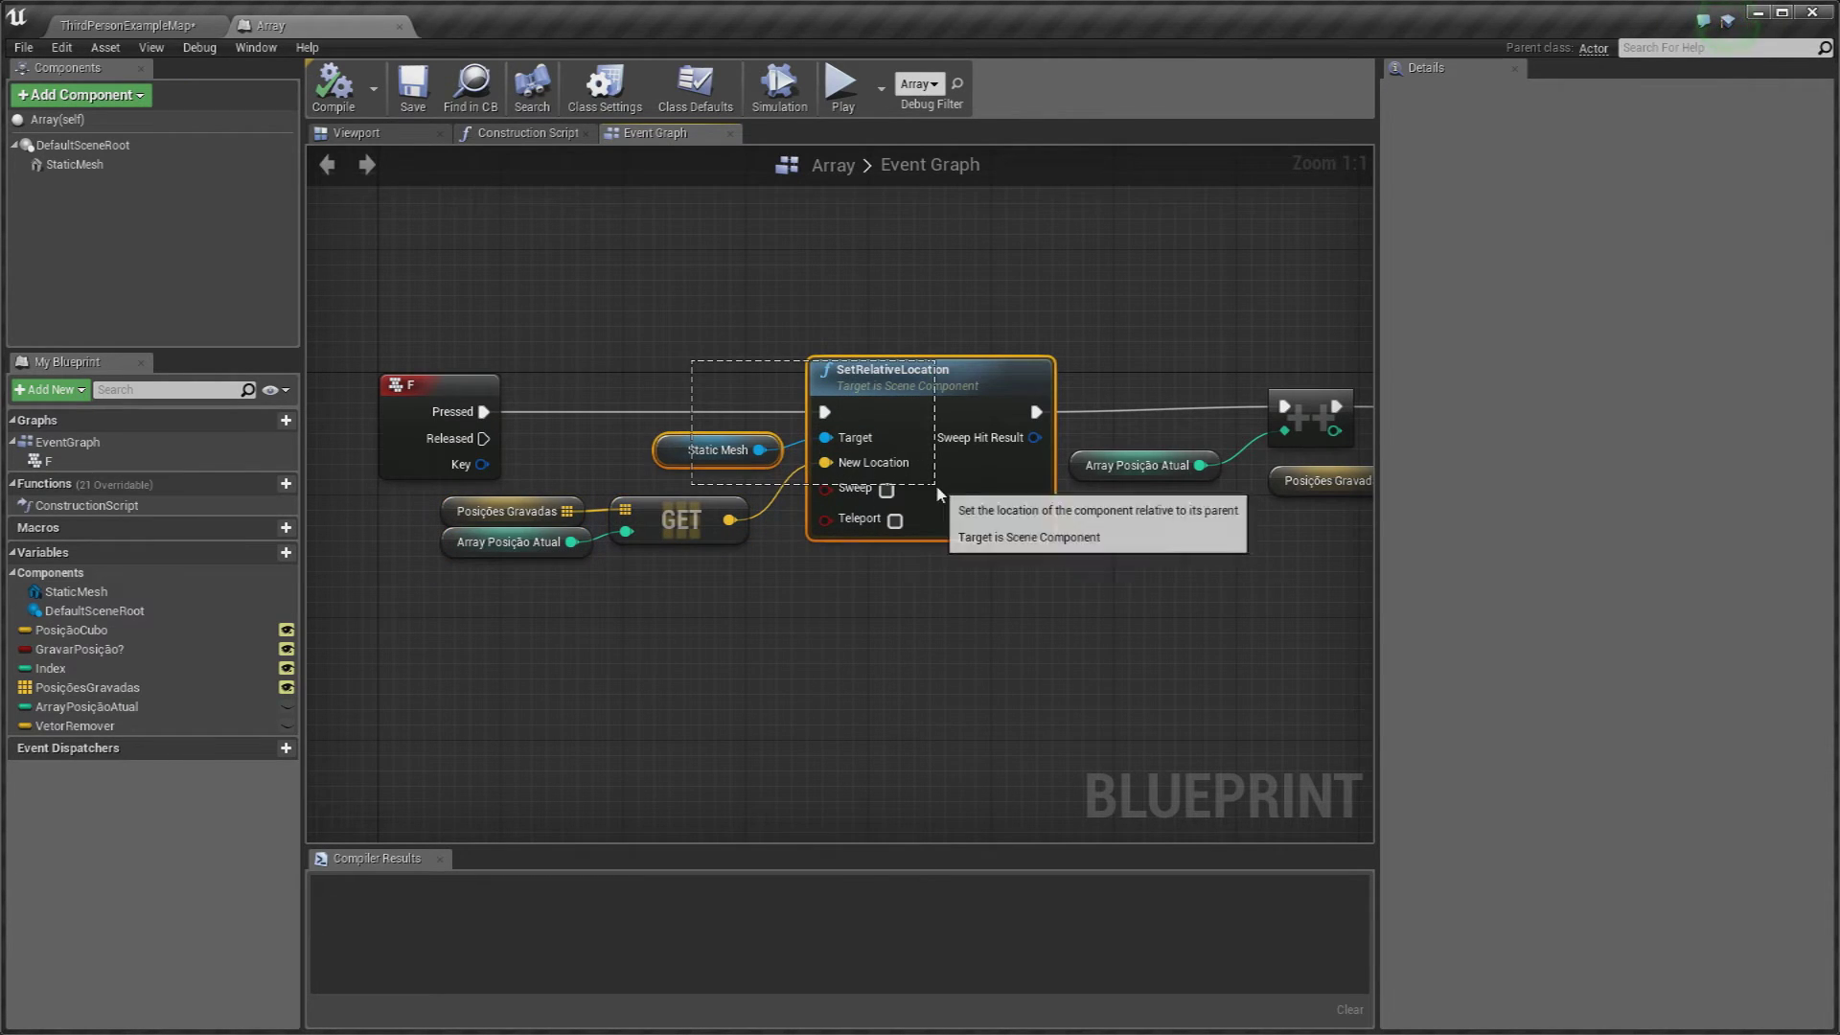
{"action": "left_click", "coordinate": [891, 370]}
{"action": "right_click_drag", "start_coordinate": [1001, 302], "coordinate": [760, 321]}
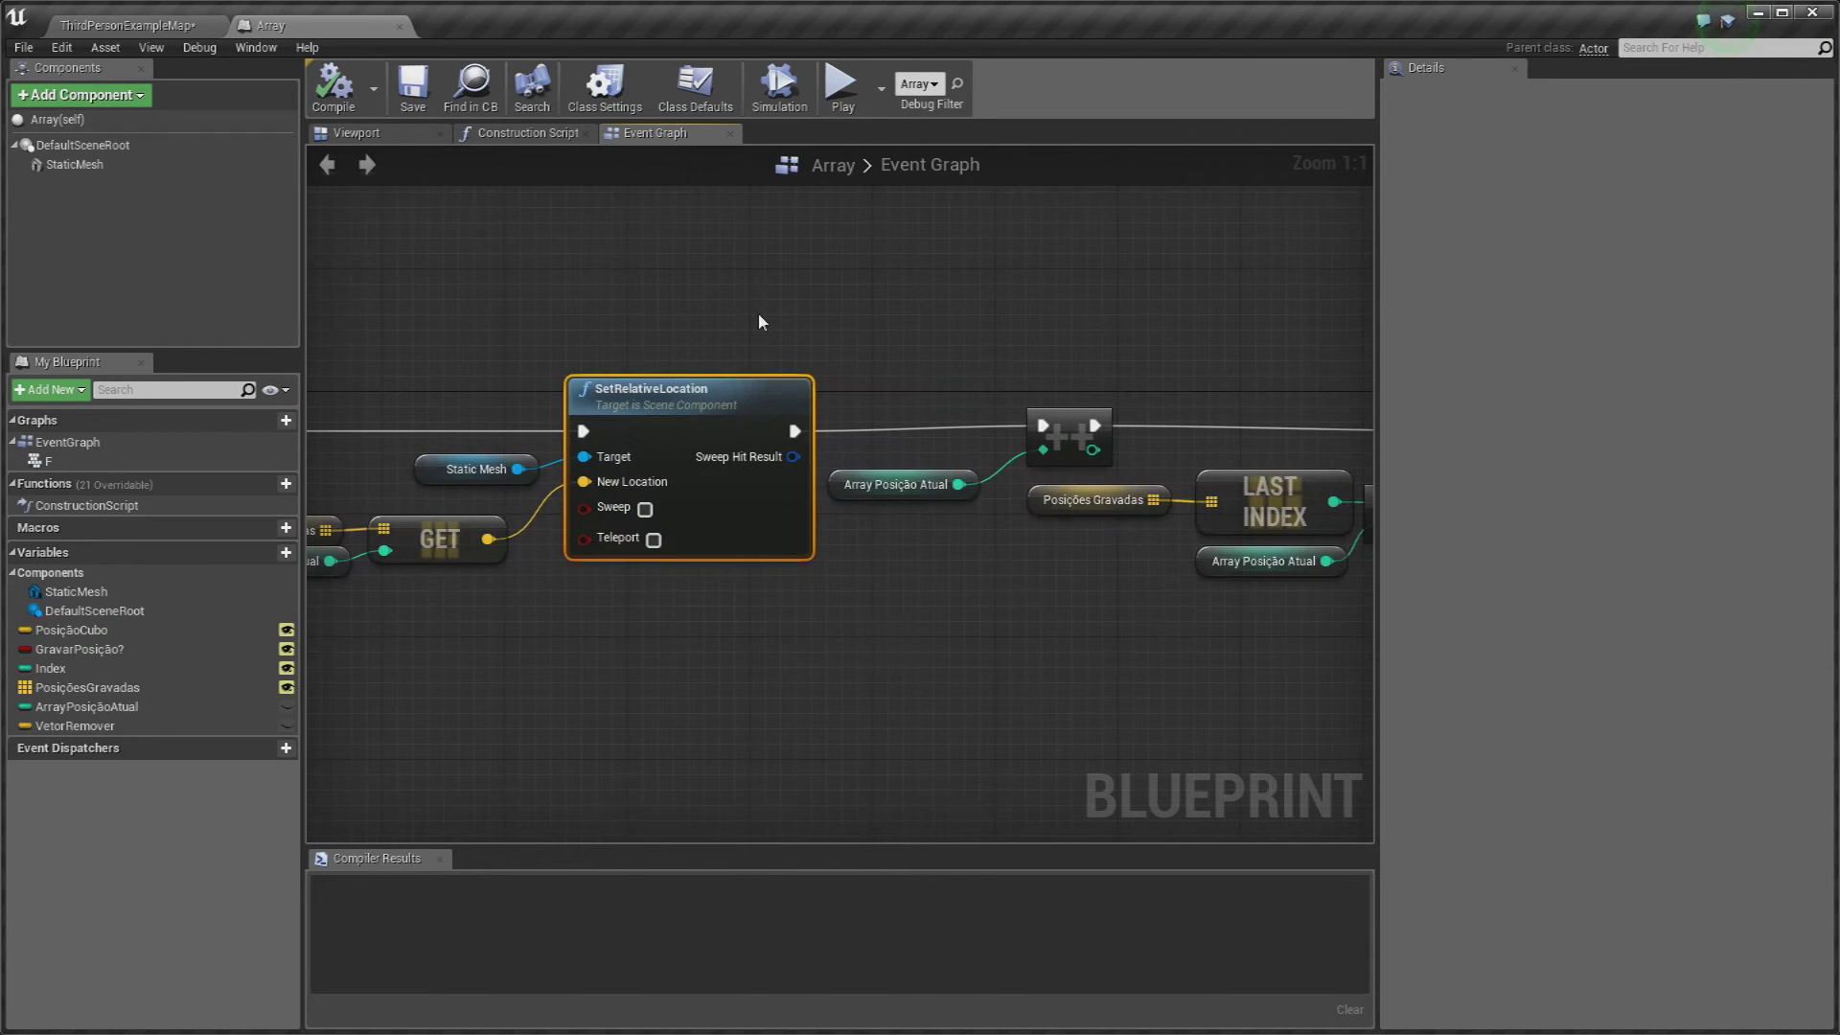
{"action": "left_click", "coordinate": [898, 354]}
{"action": "right_click_drag", "start_coordinate": [898, 355], "coordinate": [847, 344]}
{"action": "left_click_drag", "start_coordinate": [820, 353], "coordinate": [966, 497]}
{"action": "left_click", "coordinate": [1020, 412]}
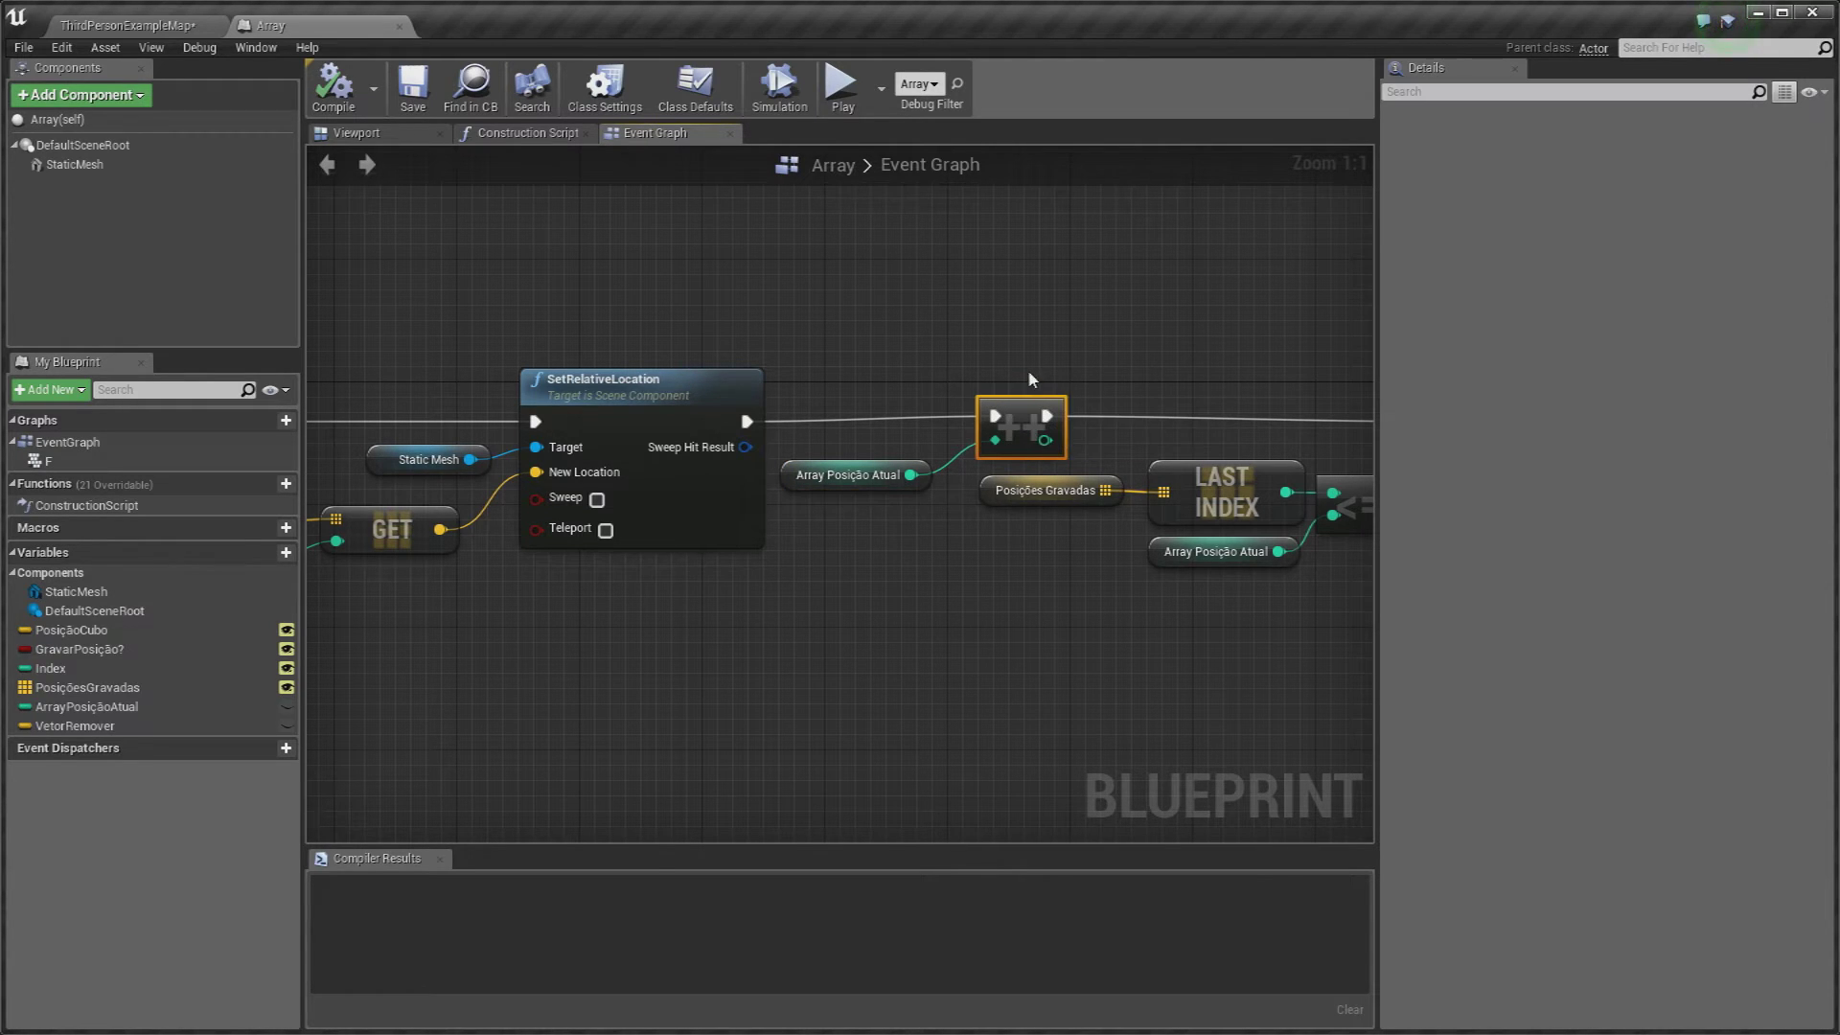
{"action": "left_click", "coordinate": [892, 500]}
{"action": "left_click_drag", "start_coordinate": [976, 694], "coordinate": [976, 694]}
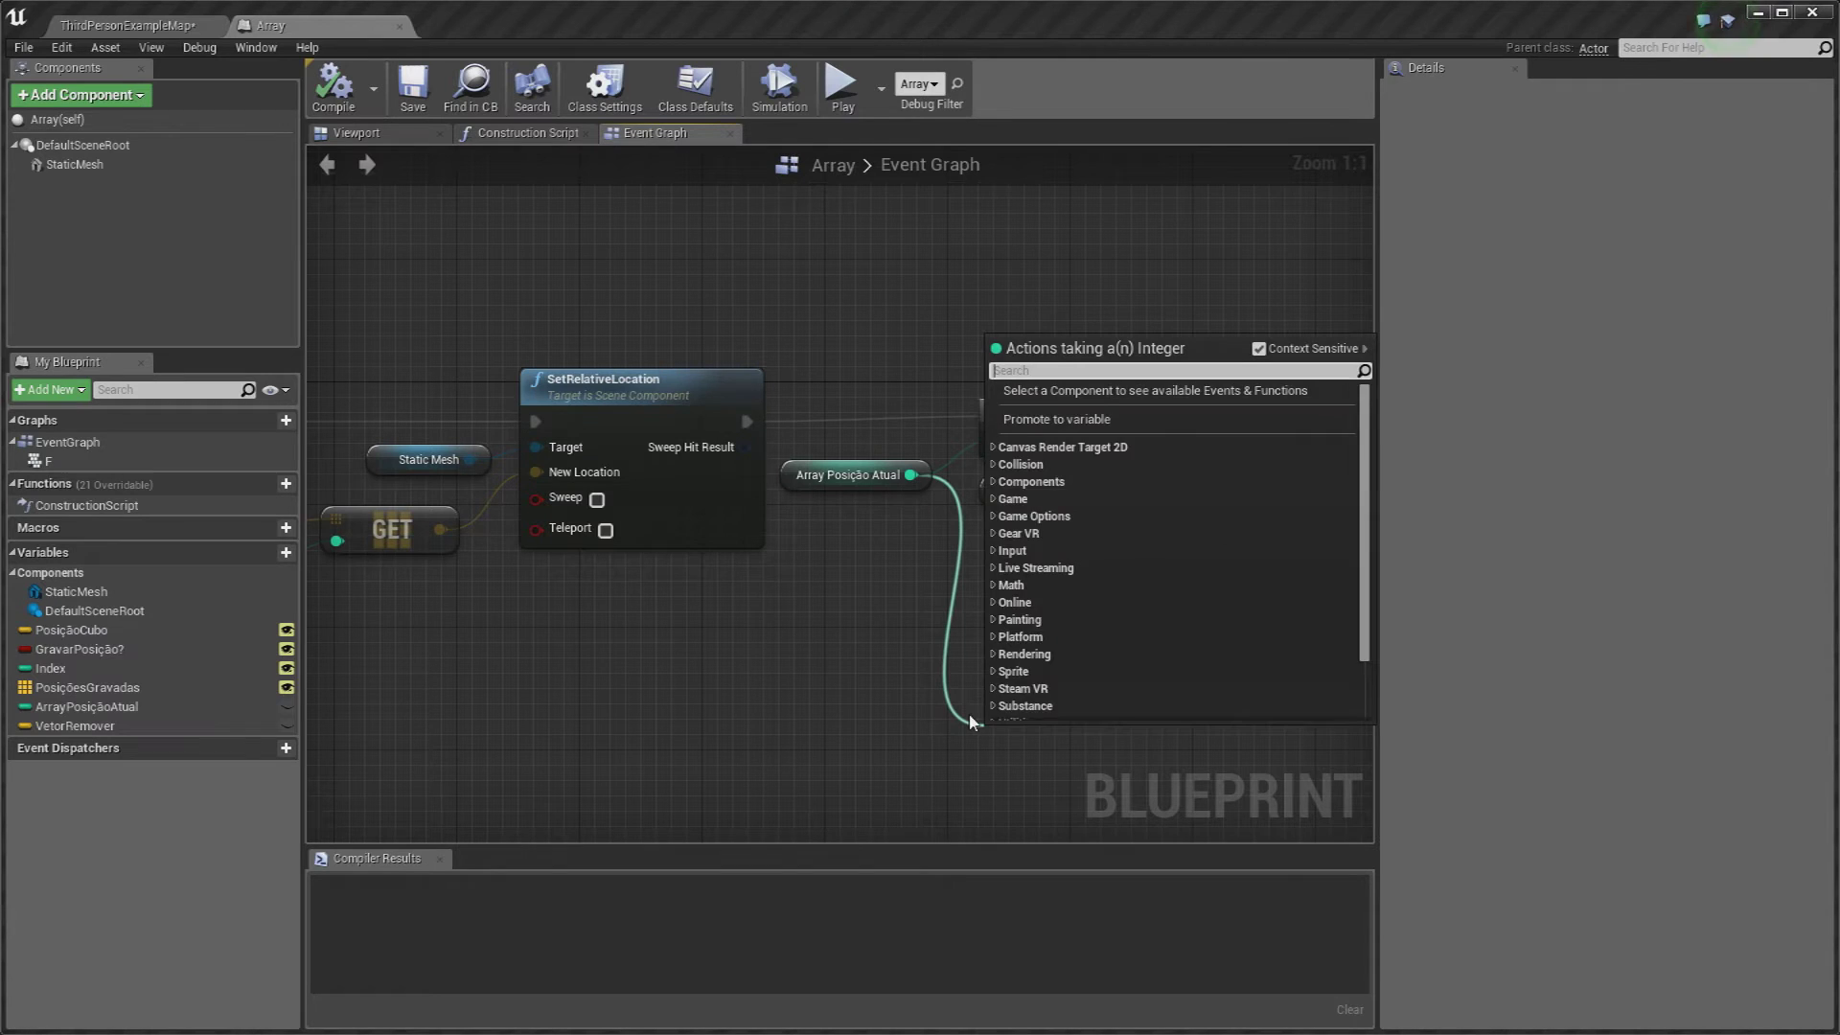
{"action": "type", "text": "+"}
{"action": "key", "text": "Return"}
{"action": "right_click_drag", "start_coordinate": [1124, 681], "coordinate": [879, 614]}
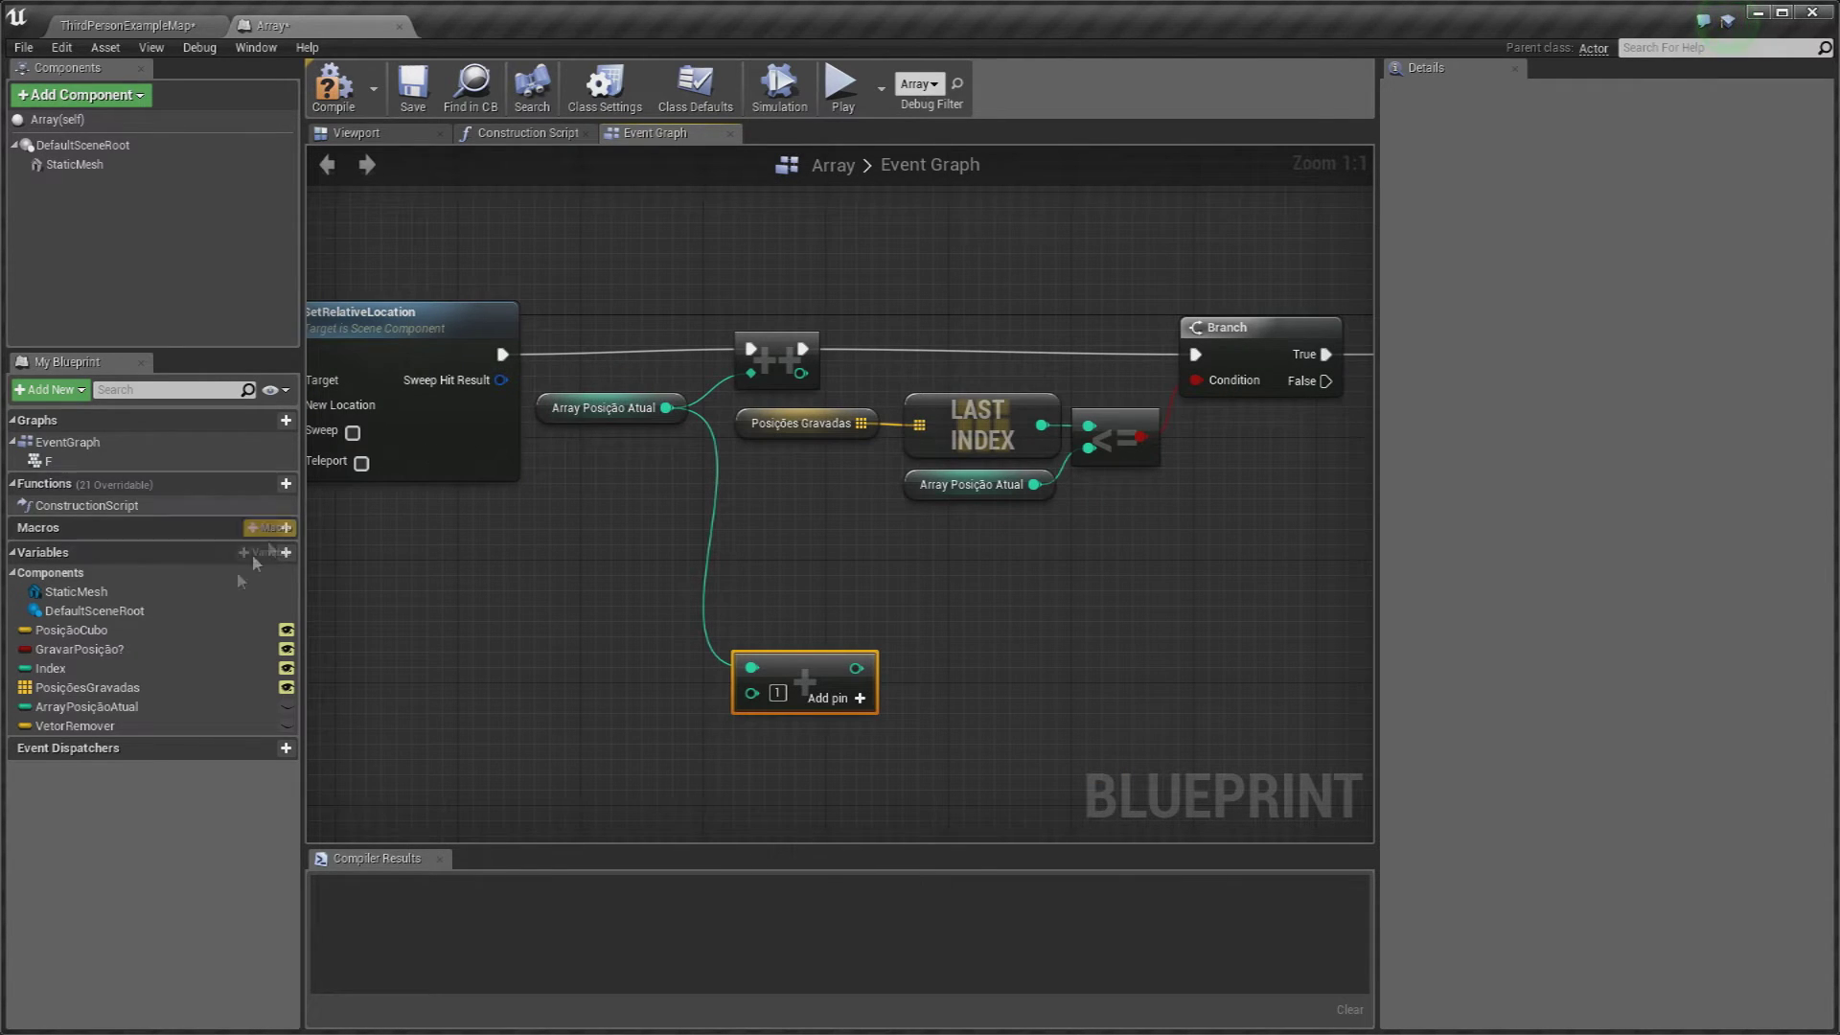
{"action": "left_click_drag", "start_coordinate": [127, 711], "coordinate": [953, 618], "text": "alt"}
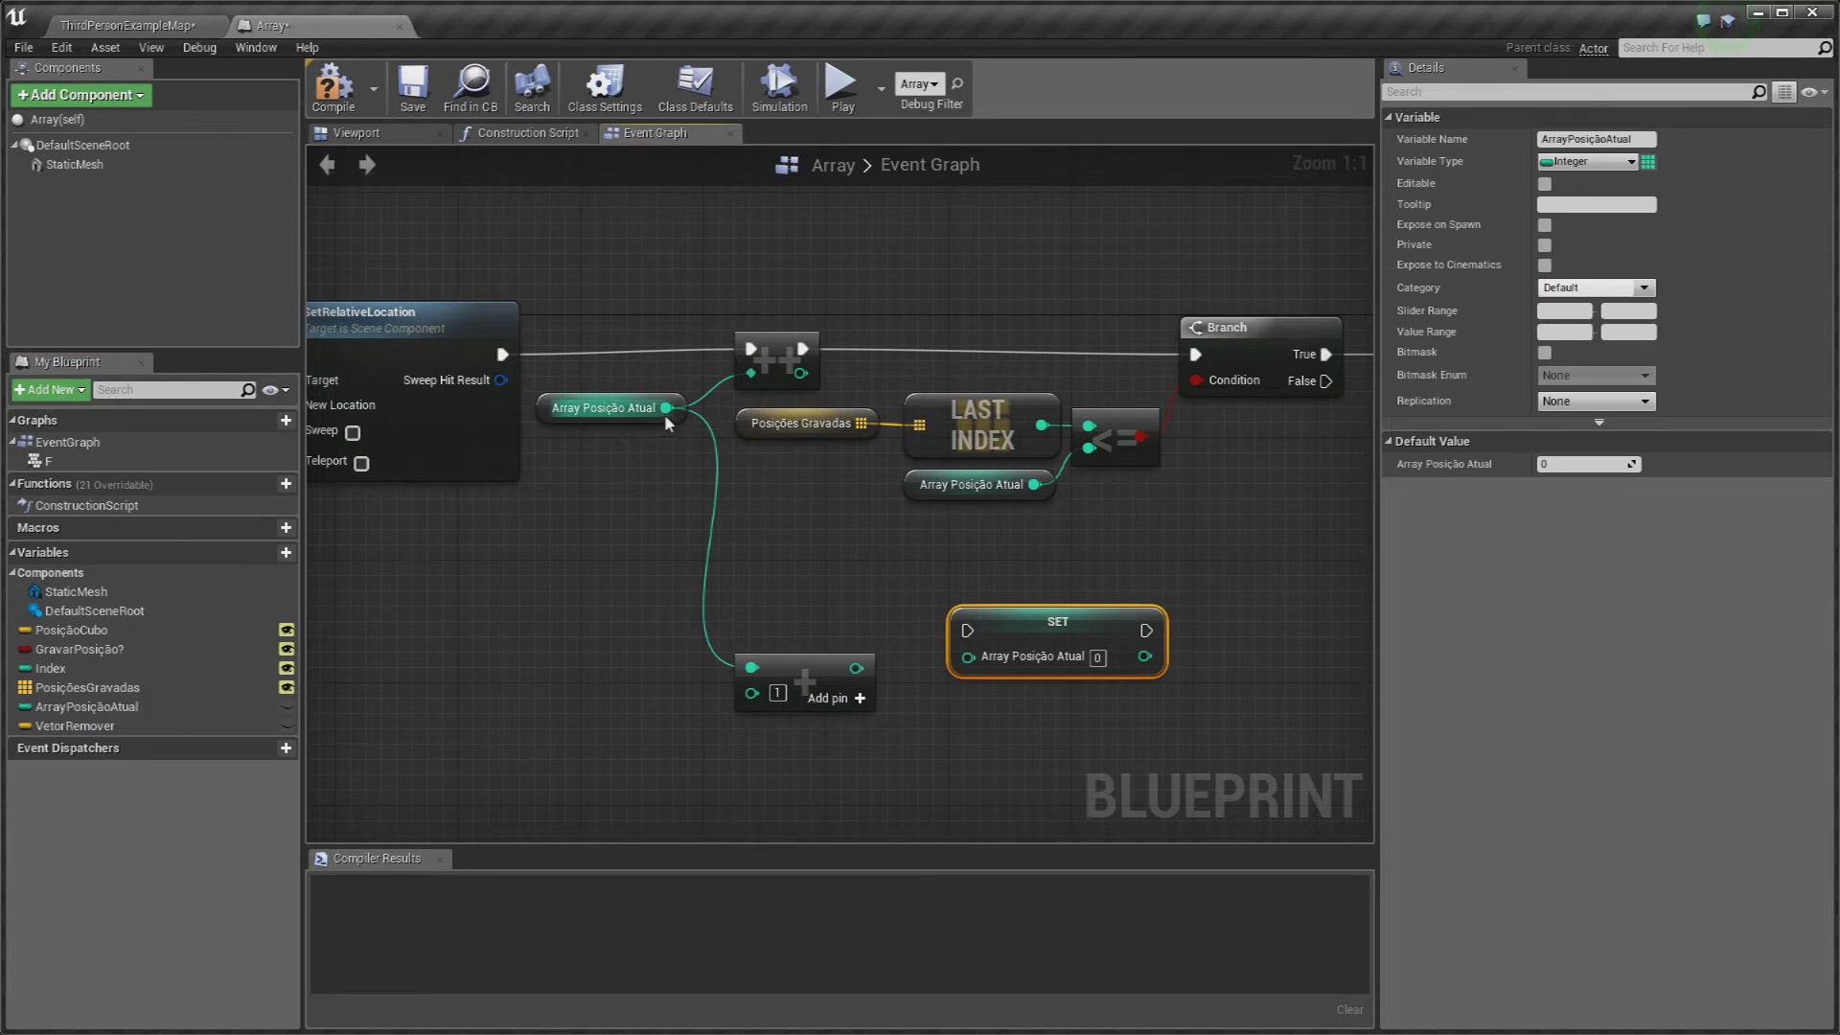
{"action": "left_click_drag", "start_coordinate": [666, 408], "coordinate": [694, 412]}
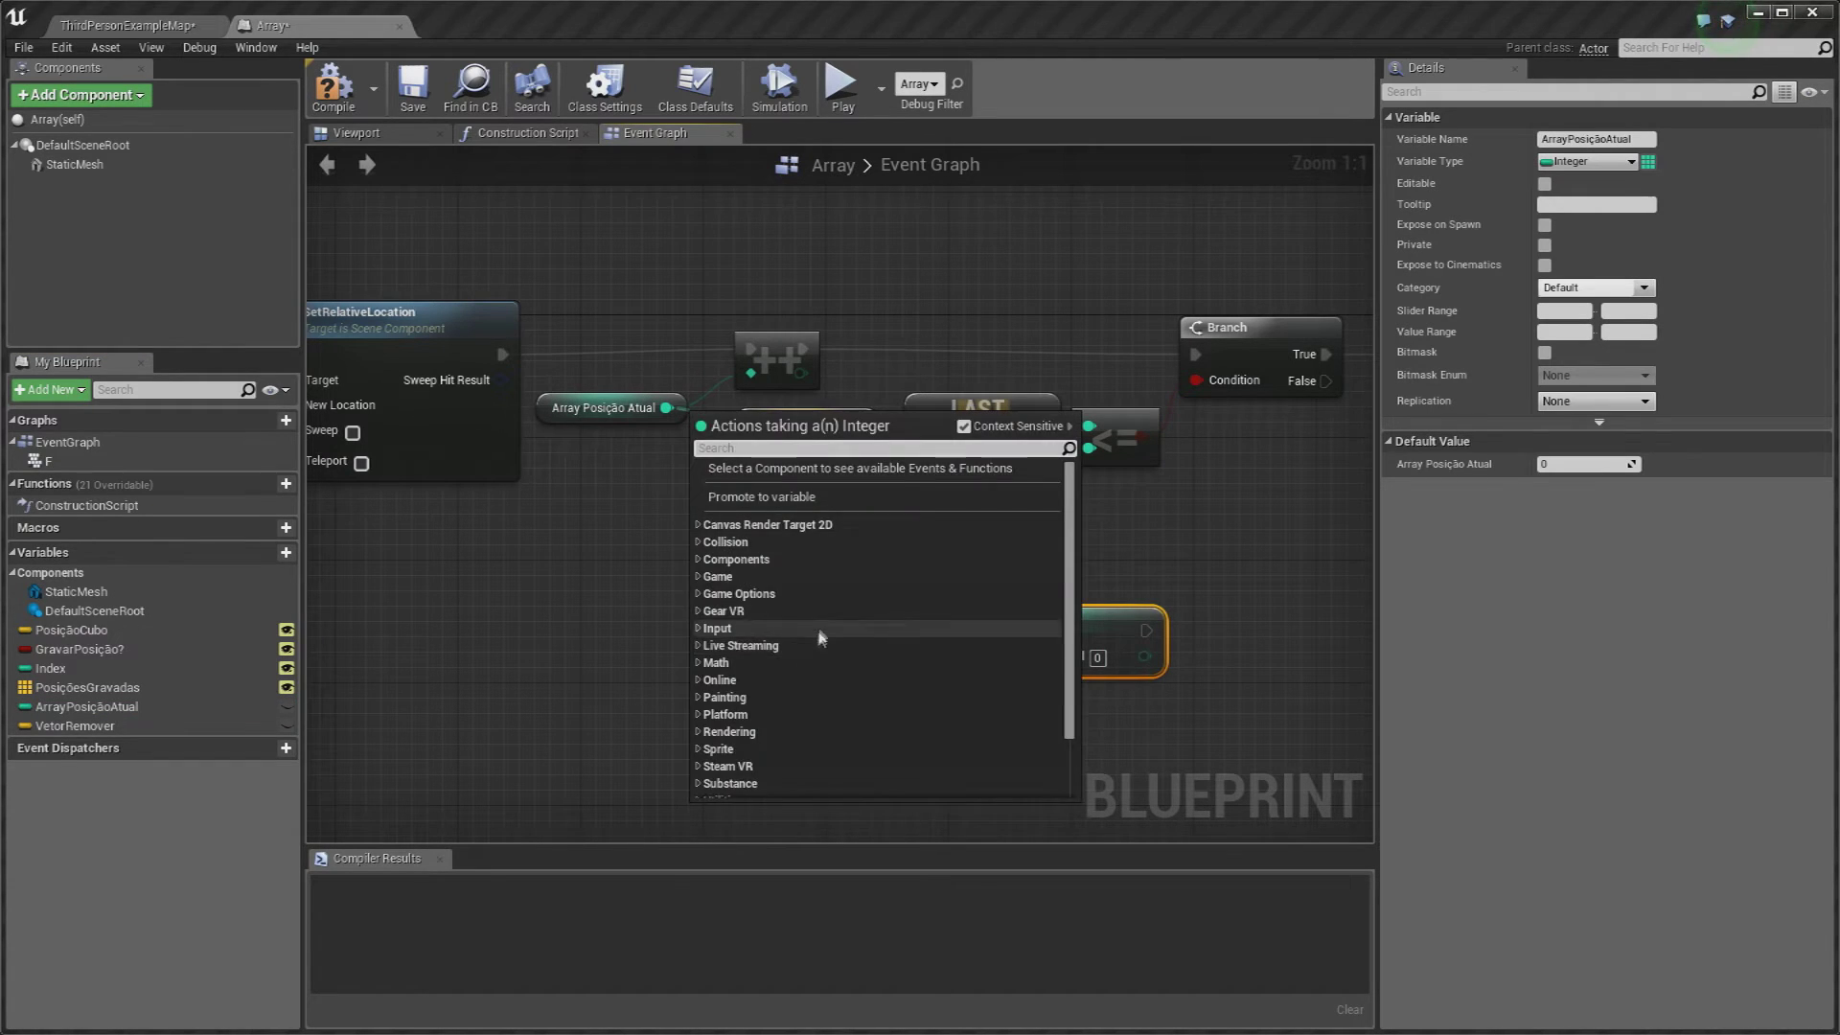
{"action": "type", "text": "+"}
{"action": "key", "text": "Return"}
{"action": "mouse_move", "coordinate": [855, 667]}
{"action": "left_mouse_down"}
{"action": "mouse_move", "coordinate": [968, 657]}
{"action": "mouse_move", "coordinate": [951, 622]}
{"action": "left_mouse_up"}
{"action": "left_click", "coordinate": [548, 410]}
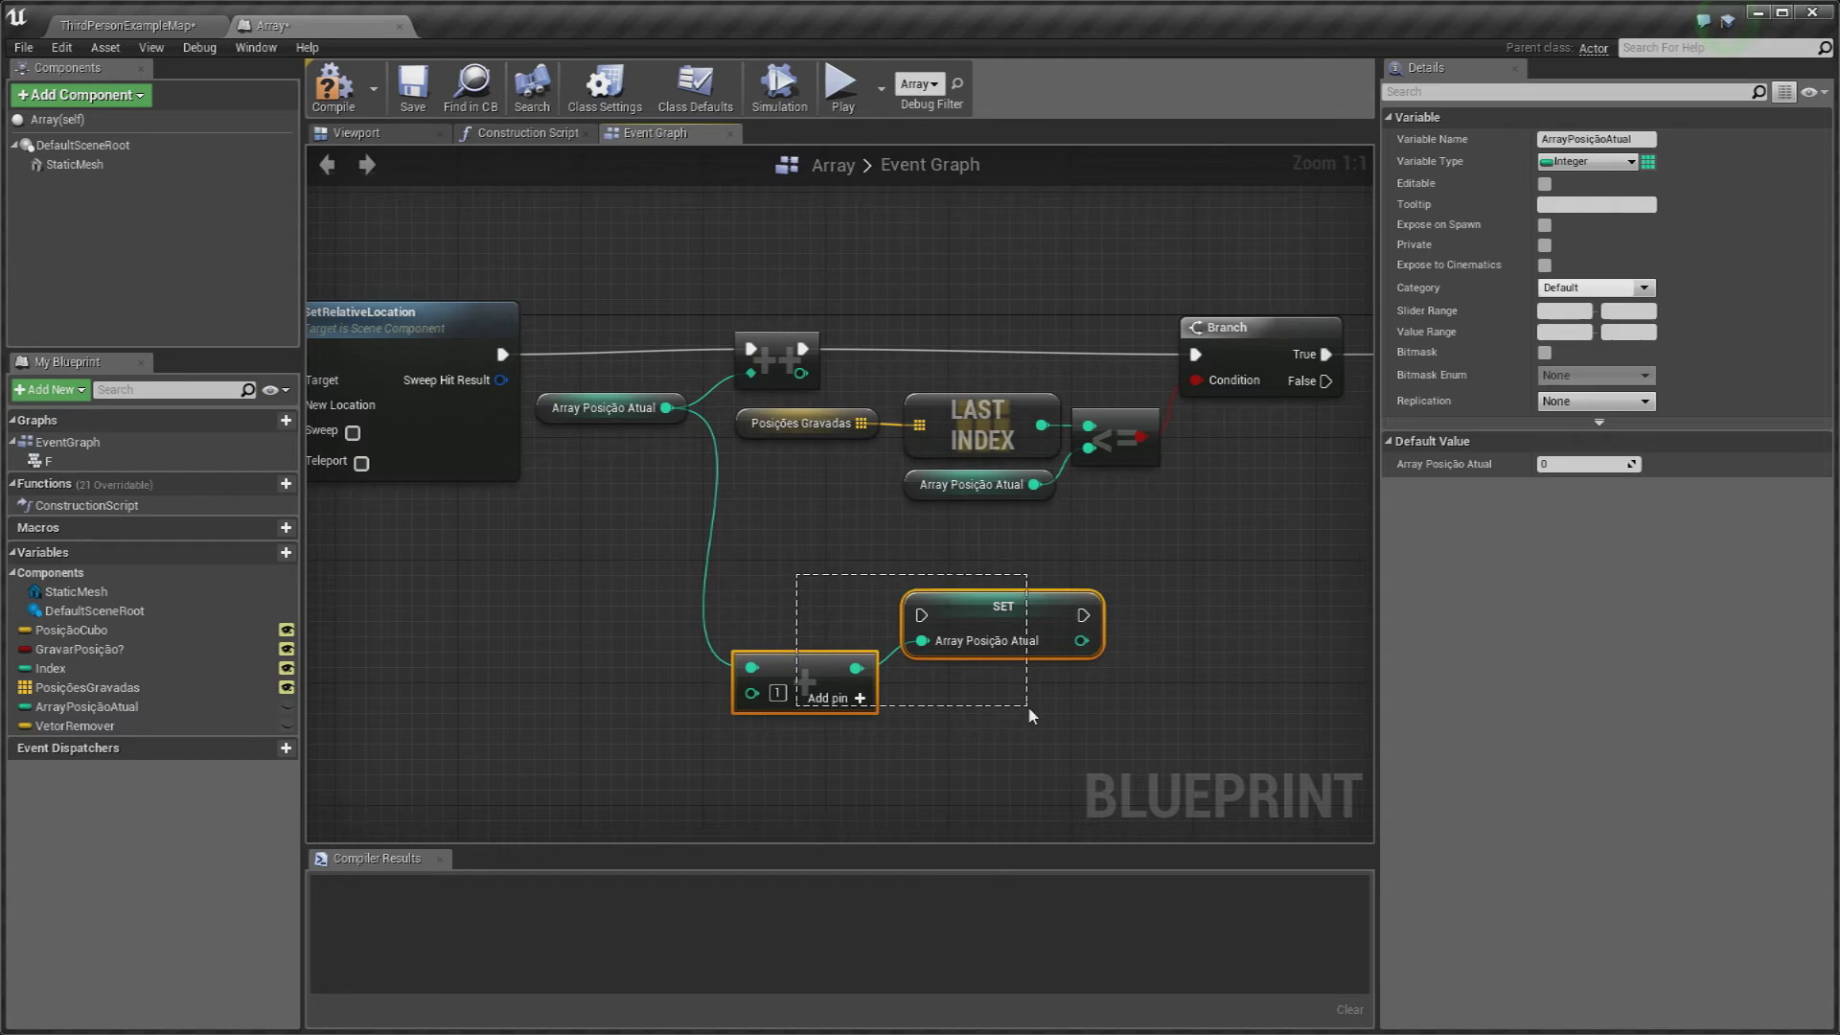
{"action": "left_click_drag", "start_coordinate": [936, 665], "coordinate": [1028, 706]}
{"action": "key", "text": "Delete"}
{"action": "left_click", "coordinate": [787, 350]}
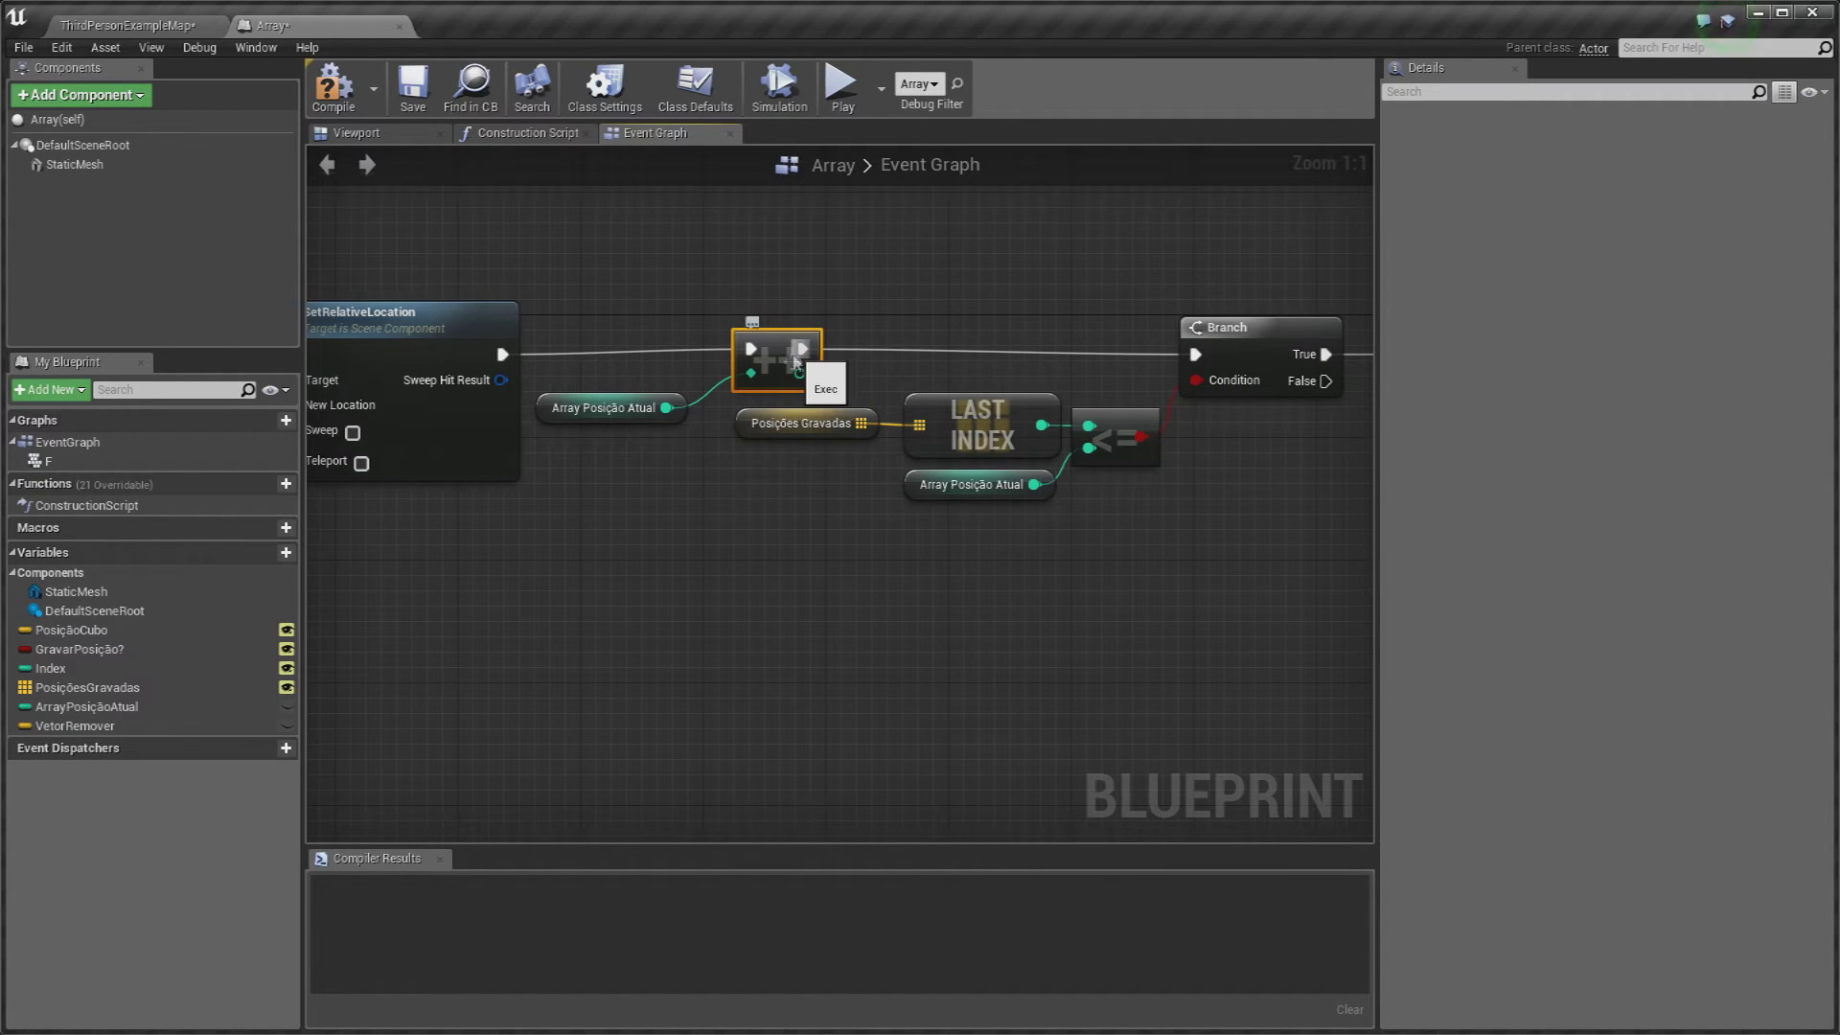
{"action": "left_click", "coordinate": [618, 409]}
{"action": "left_click", "coordinate": [680, 462]}
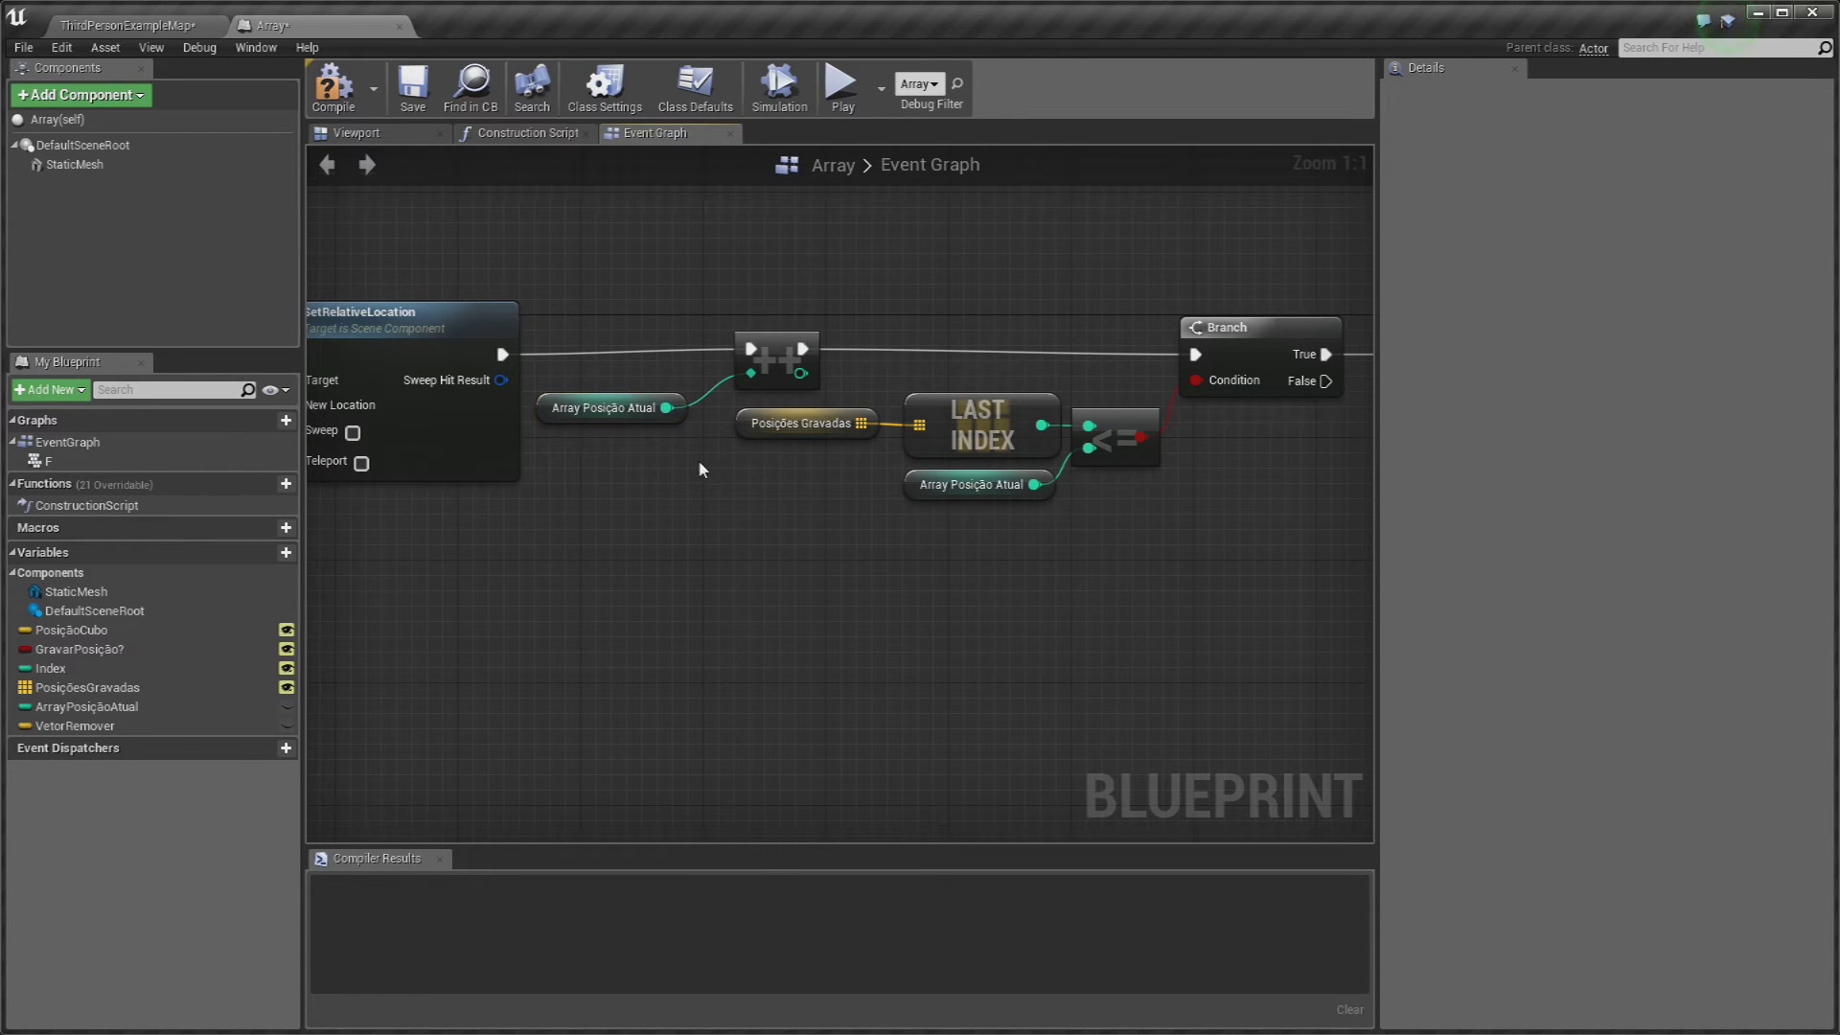
Step: Nudge the increment node left and review the Branch and SetRelativeLocation nodes in the Event Graph
{"action": "right_click_drag", "start_coordinate": [700, 469], "coordinate": [667, 479]}
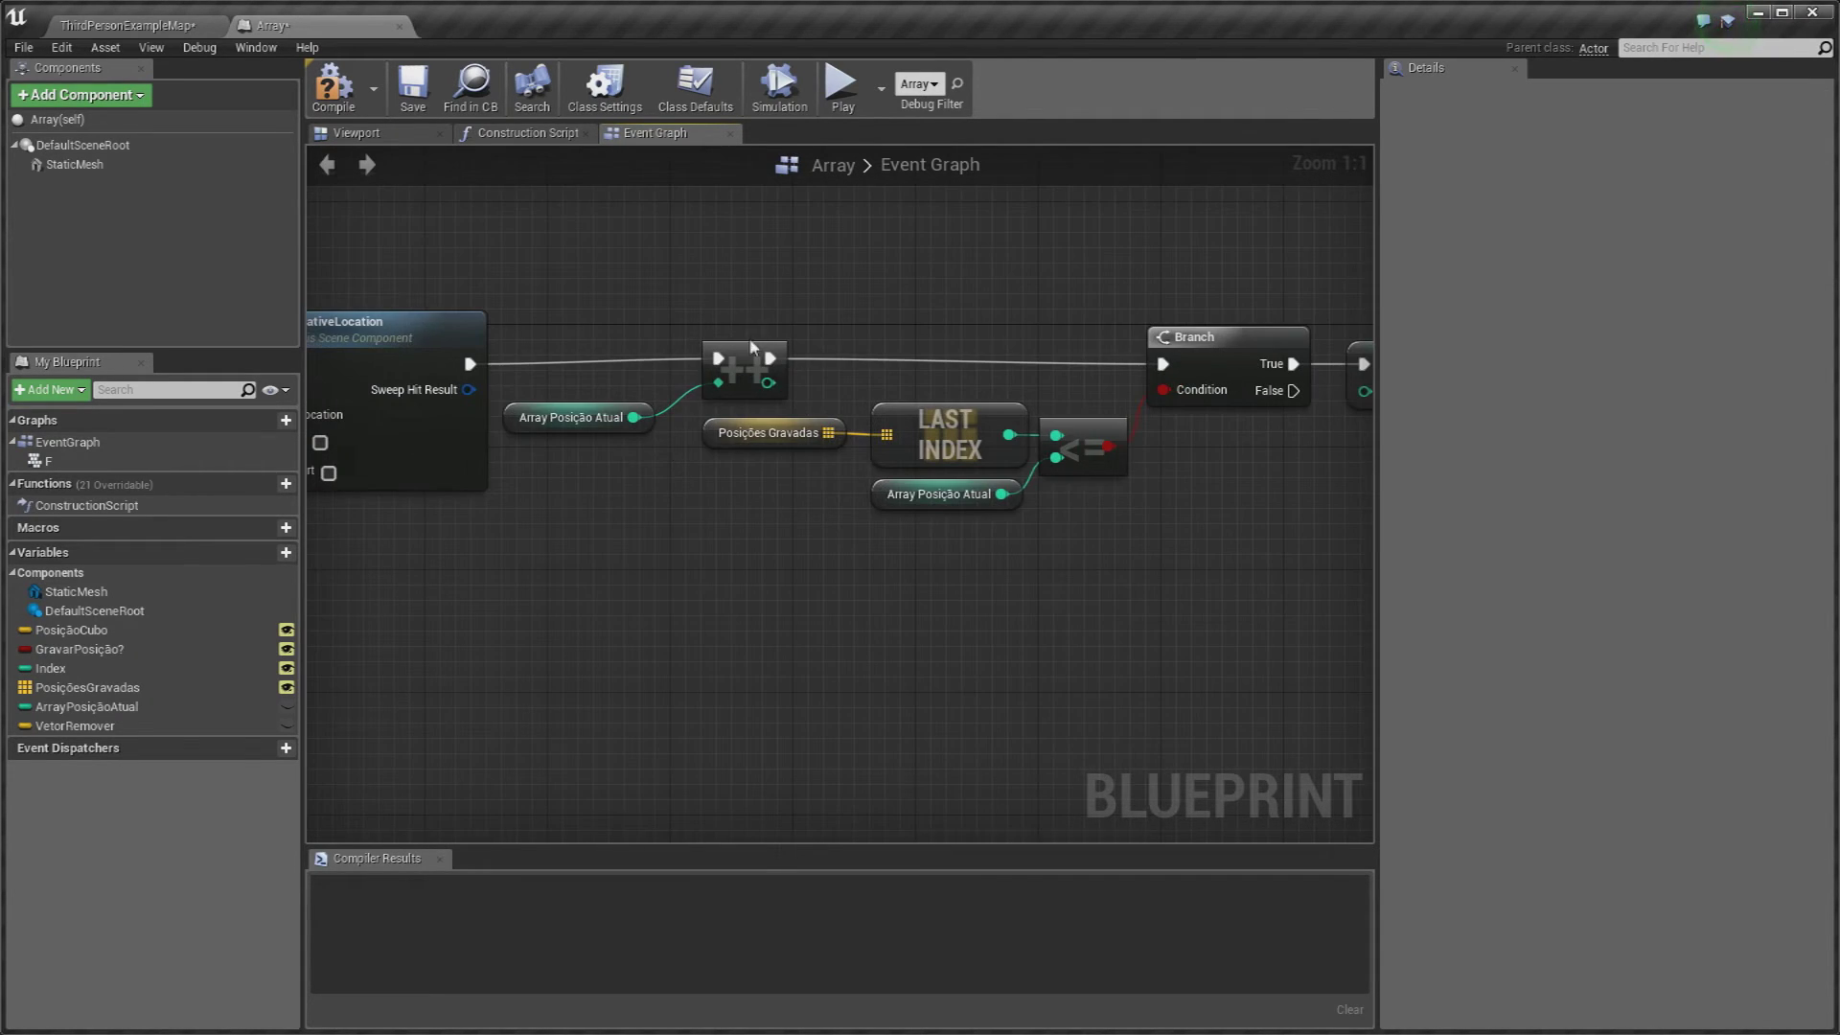
{"action": "left_click_drag", "start_coordinate": [744, 361], "coordinate": [728, 361]}
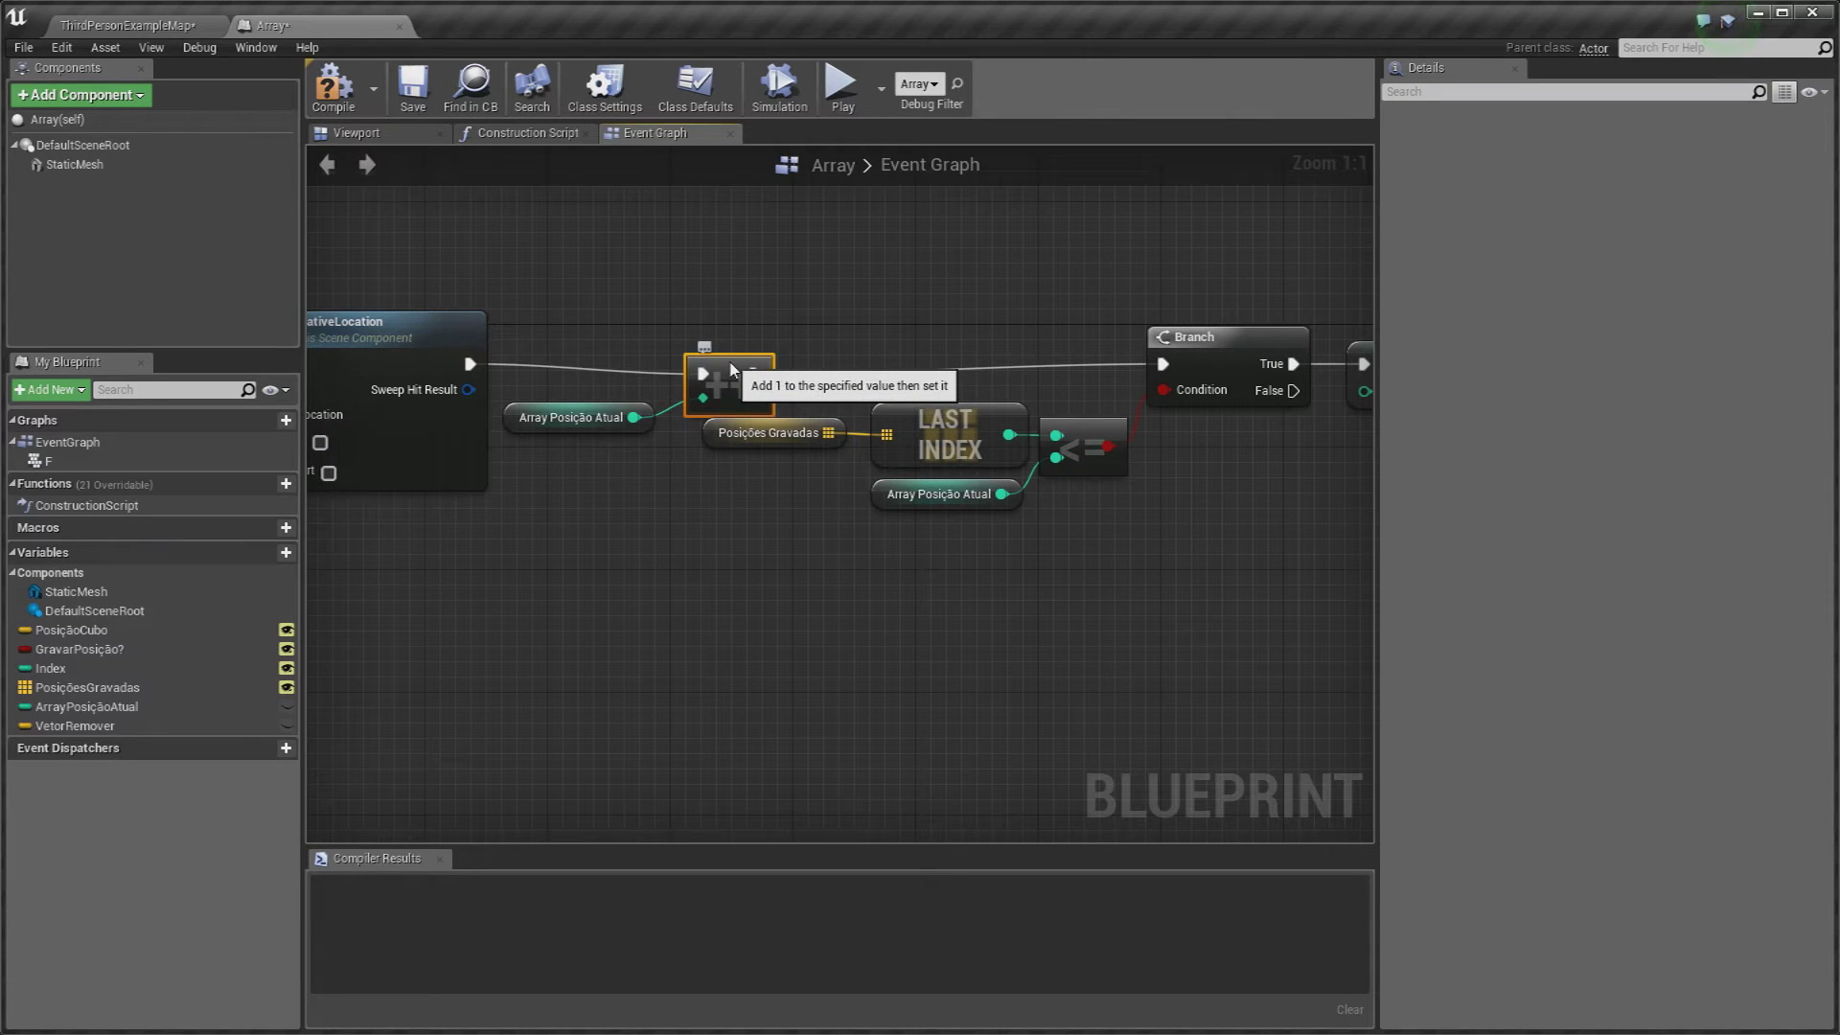
{"action": "left_click", "coordinate": [724, 498]}
{"action": "right_click_drag", "start_coordinate": [679, 454], "coordinate": [714, 472]}
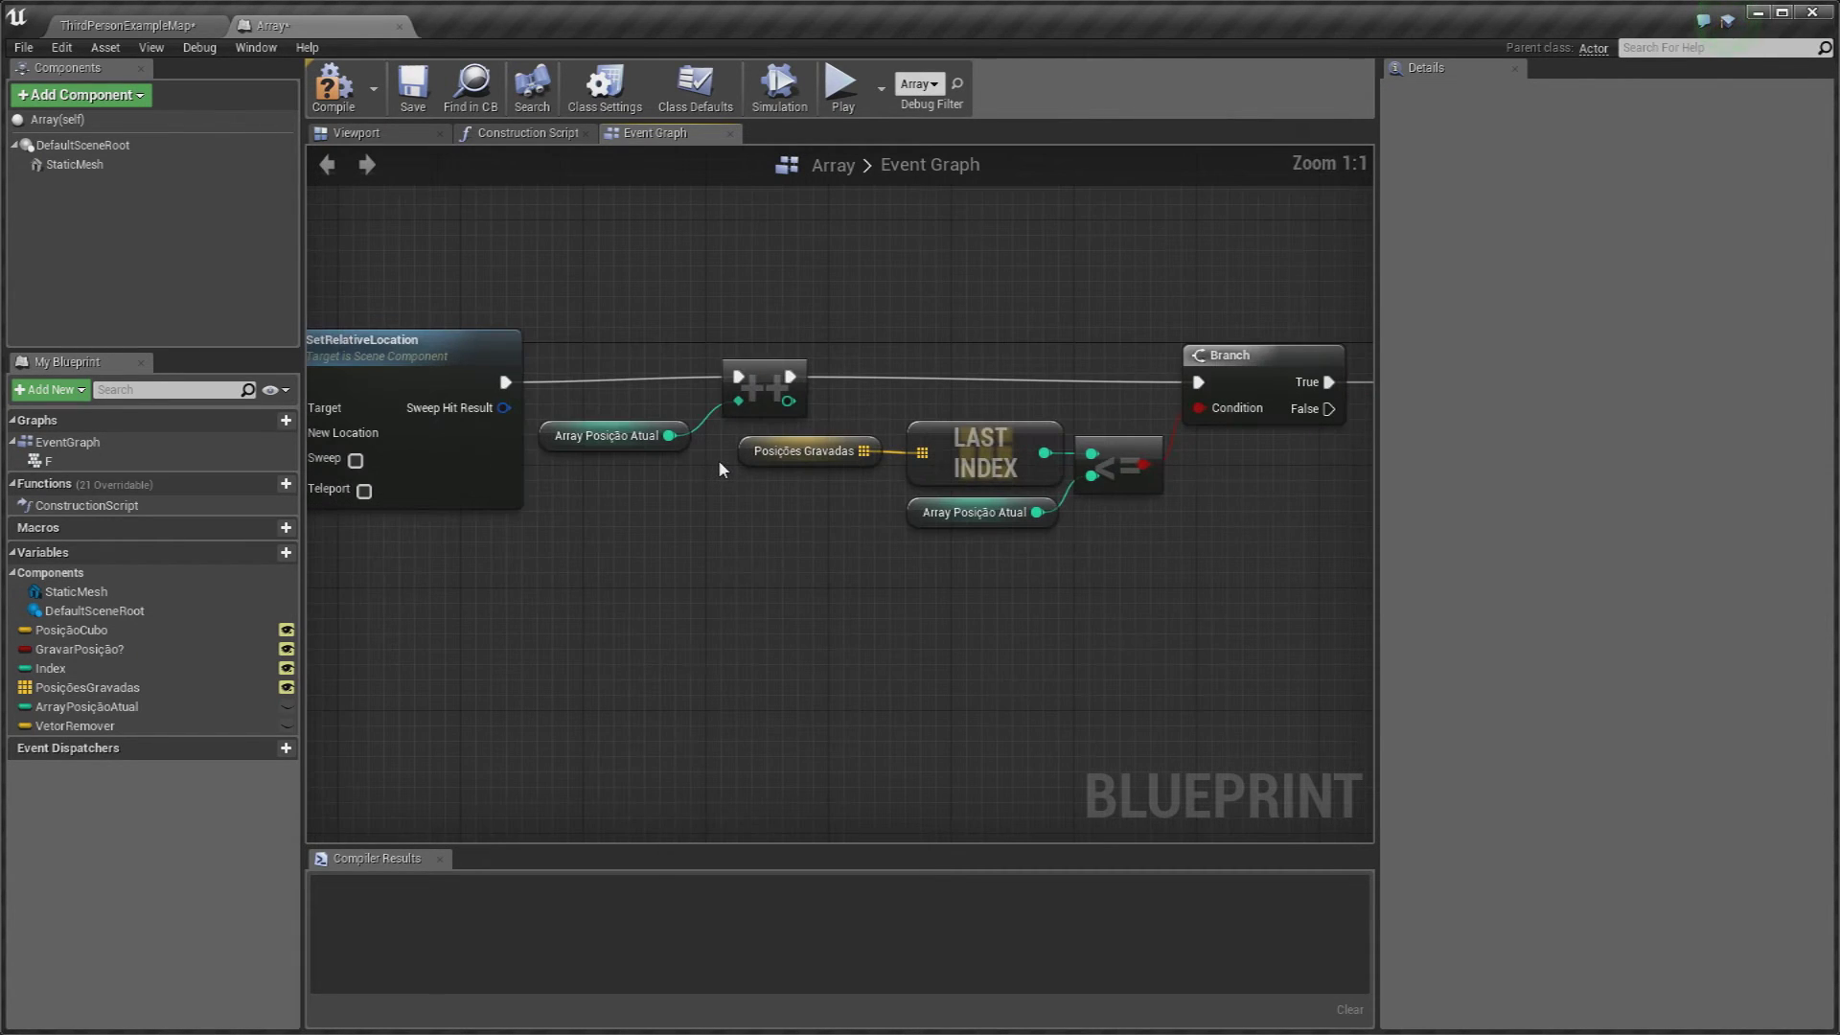
{"action": "mouse_move", "coordinate": [1027, 345]}
{"action": "right_mouse_down"}
{"action": "mouse_move", "coordinate": [665, 427]}
{"action": "mouse_move", "coordinate": [787, 383]}
{"action": "right_mouse_up"}
{"action": "left_click_drag", "start_coordinate": [677, 376], "coordinate": [1234, 650]}
{"action": "left_click", "coordinate": [879, 373]}
{"action": "left_click_drag", "start_coordinate": [710, 328], "coordinate": [1115, 654]}
{"action": "left_click", "coordinate": [731, 559]}
{"action": "right_click_drag", "start_coordinate": [731, 558], "coordinate": [855, 550]}
Step: Compile the Blueprint, inspect the PosiçõesGravadas array, and switch to ThirdPersonExampleMap
{"action": "left_click", "coordinate": [331, 85]}
{"action": "left_click_drag", "start_coordinate": [757, 510], "coordinate": [757, 510]}
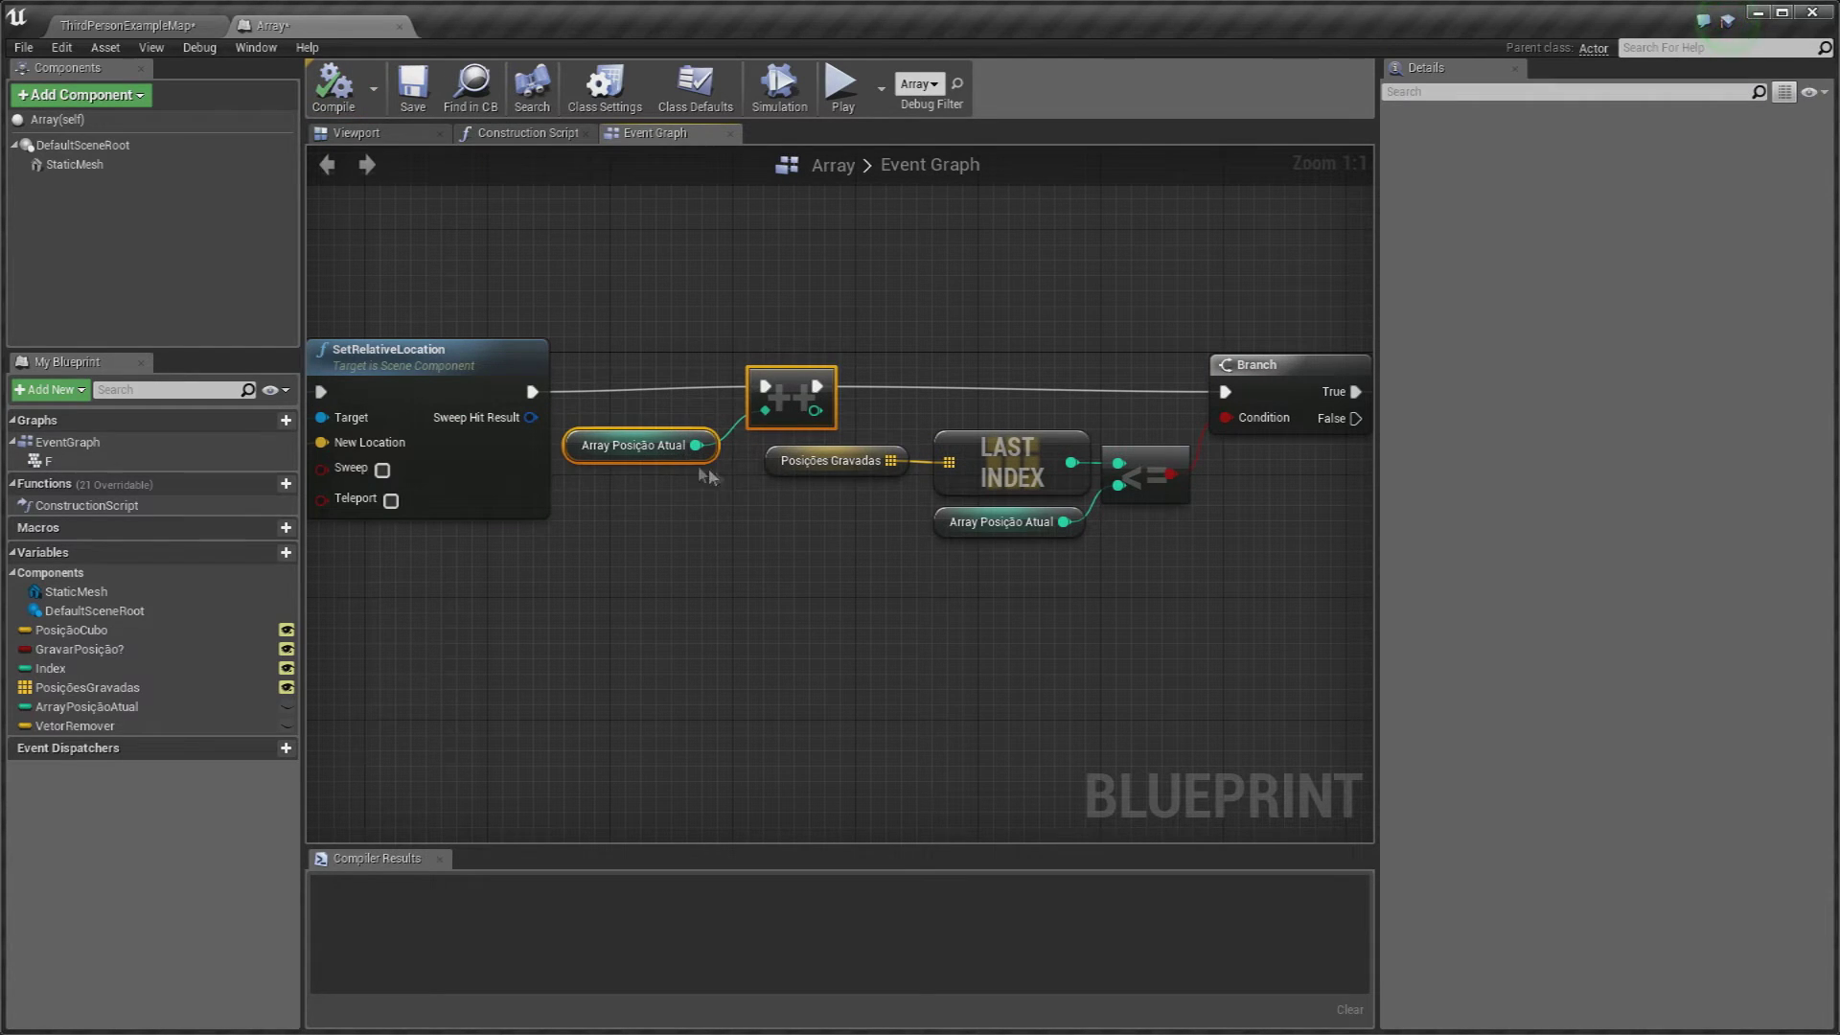
{"action": "left_click", "coordinate": [632, 446]}
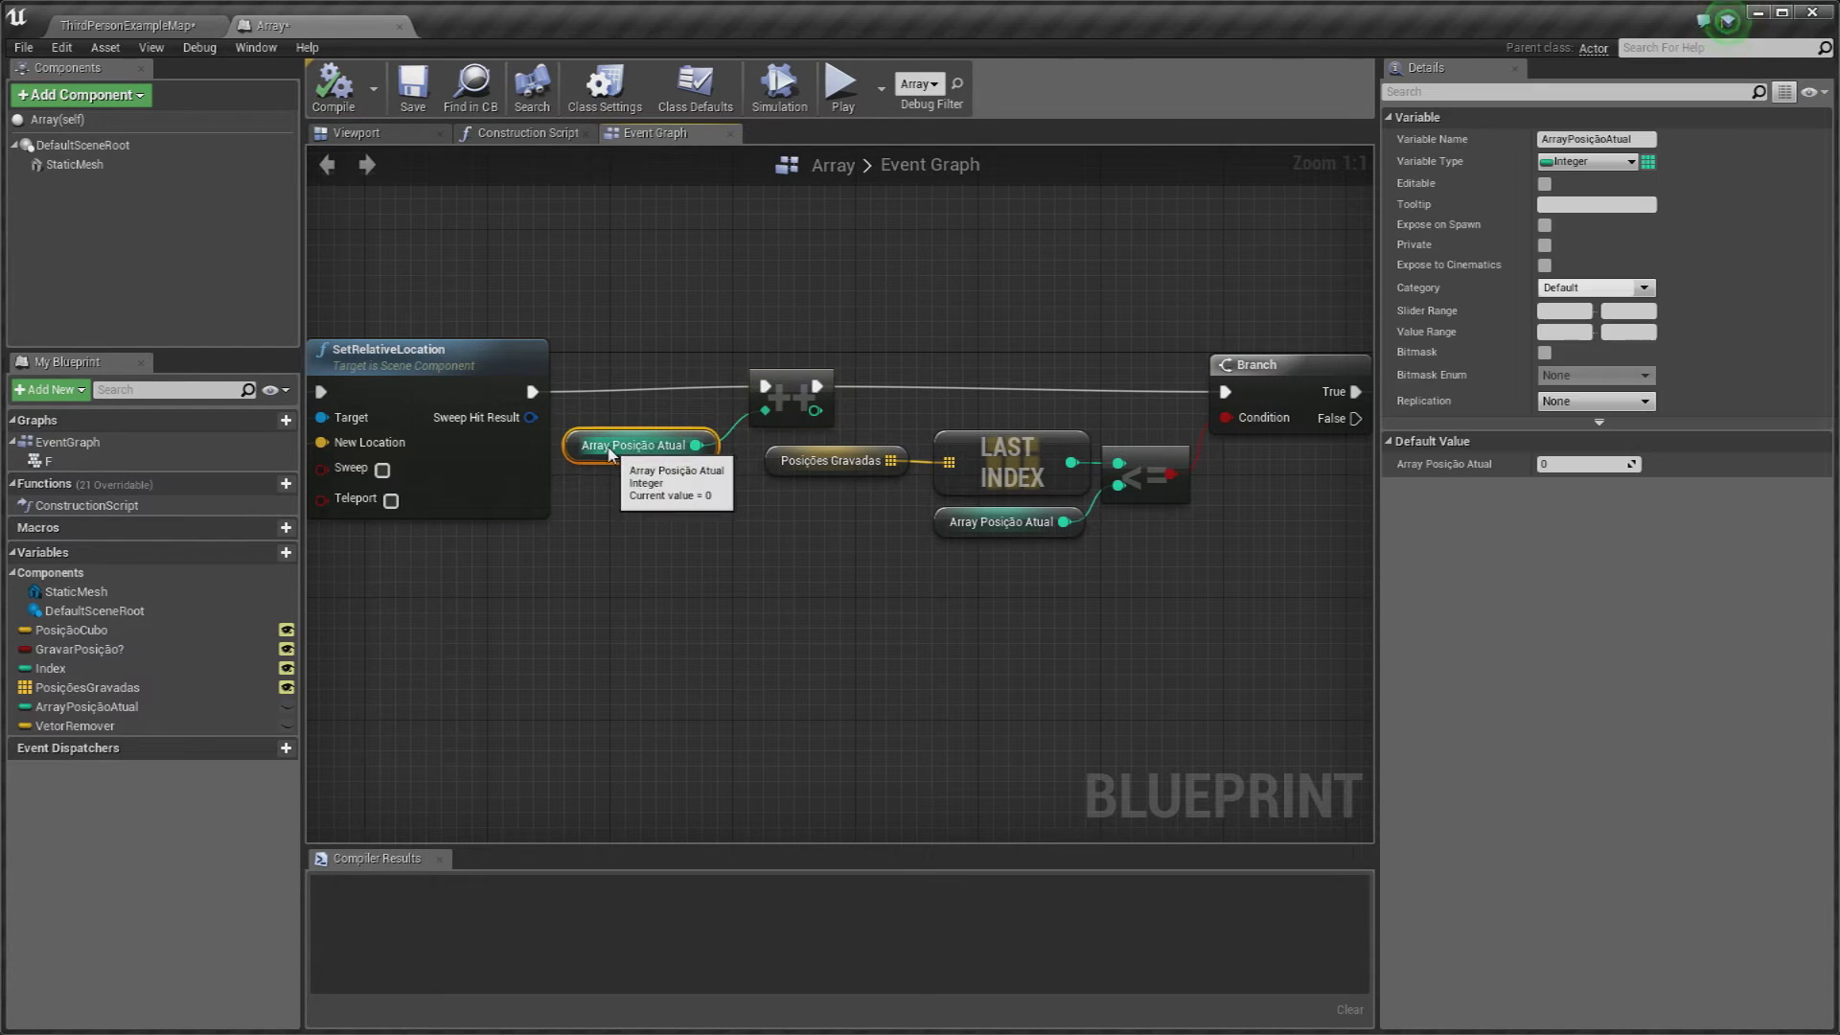
{"action": "left_click", "coordinate": [127, 690]}
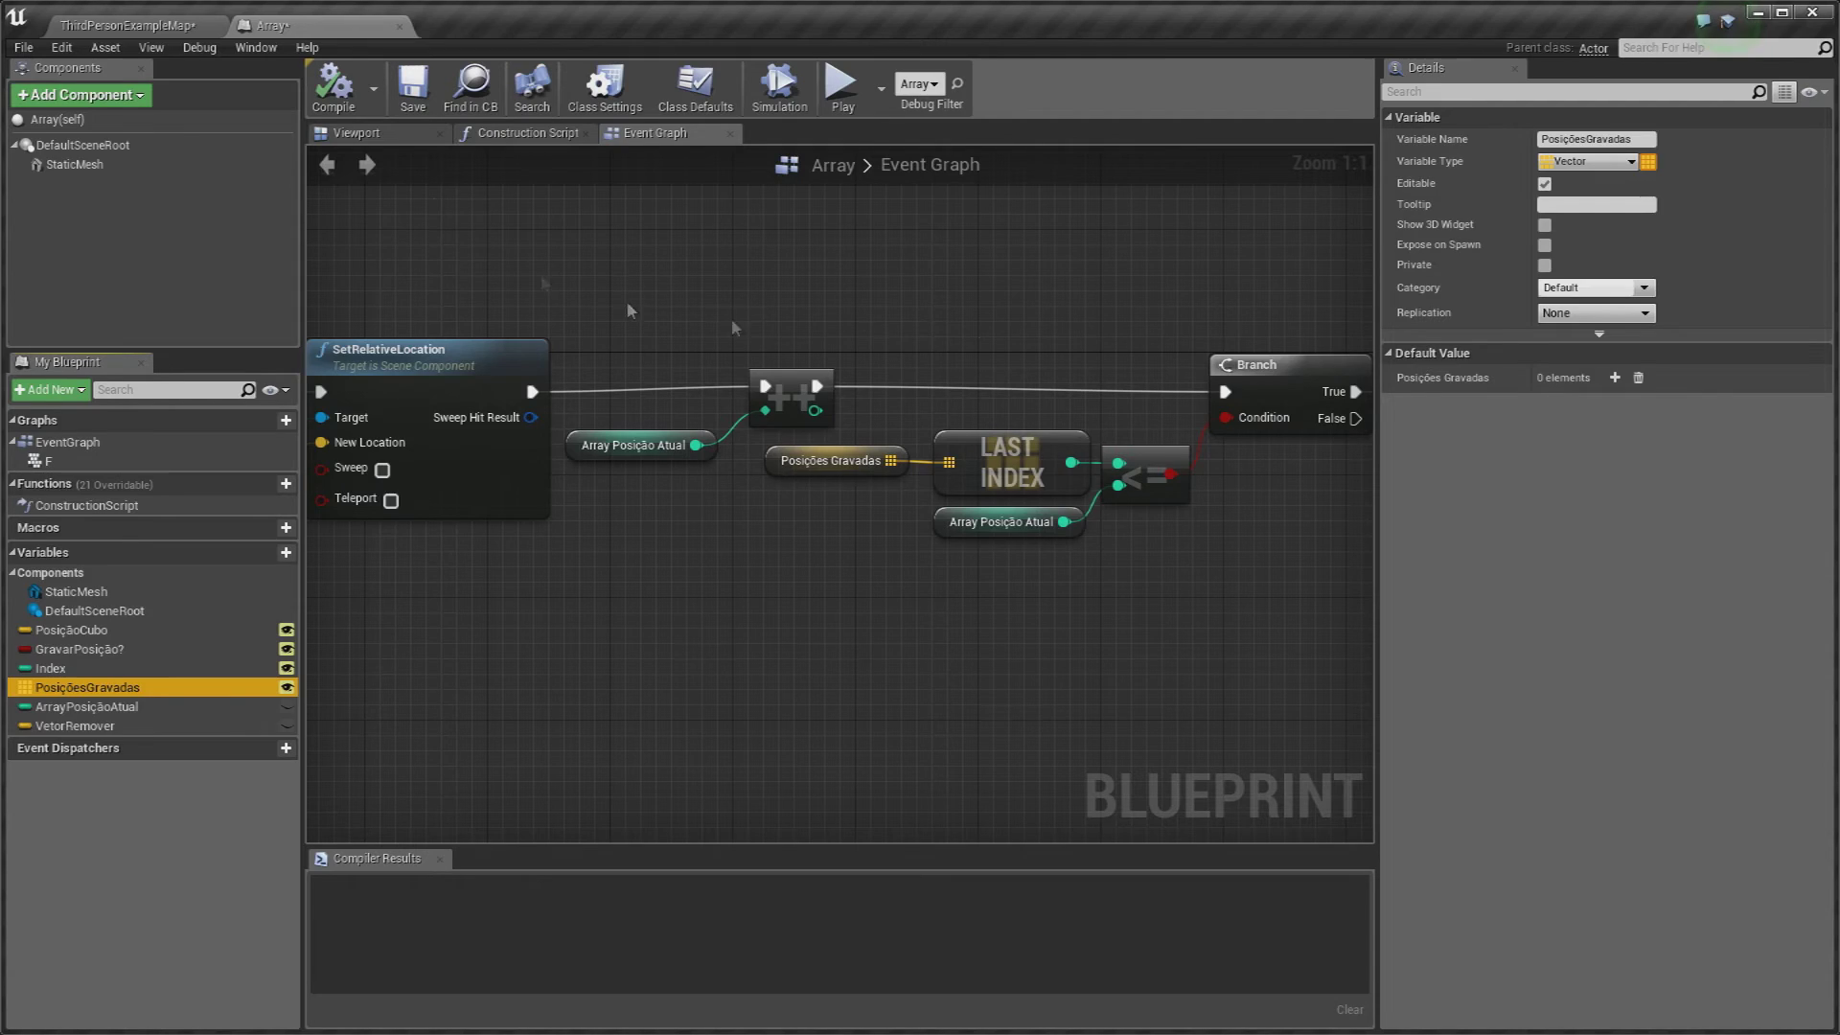
{"action": "left_click", "coordinate": [163, 19]}
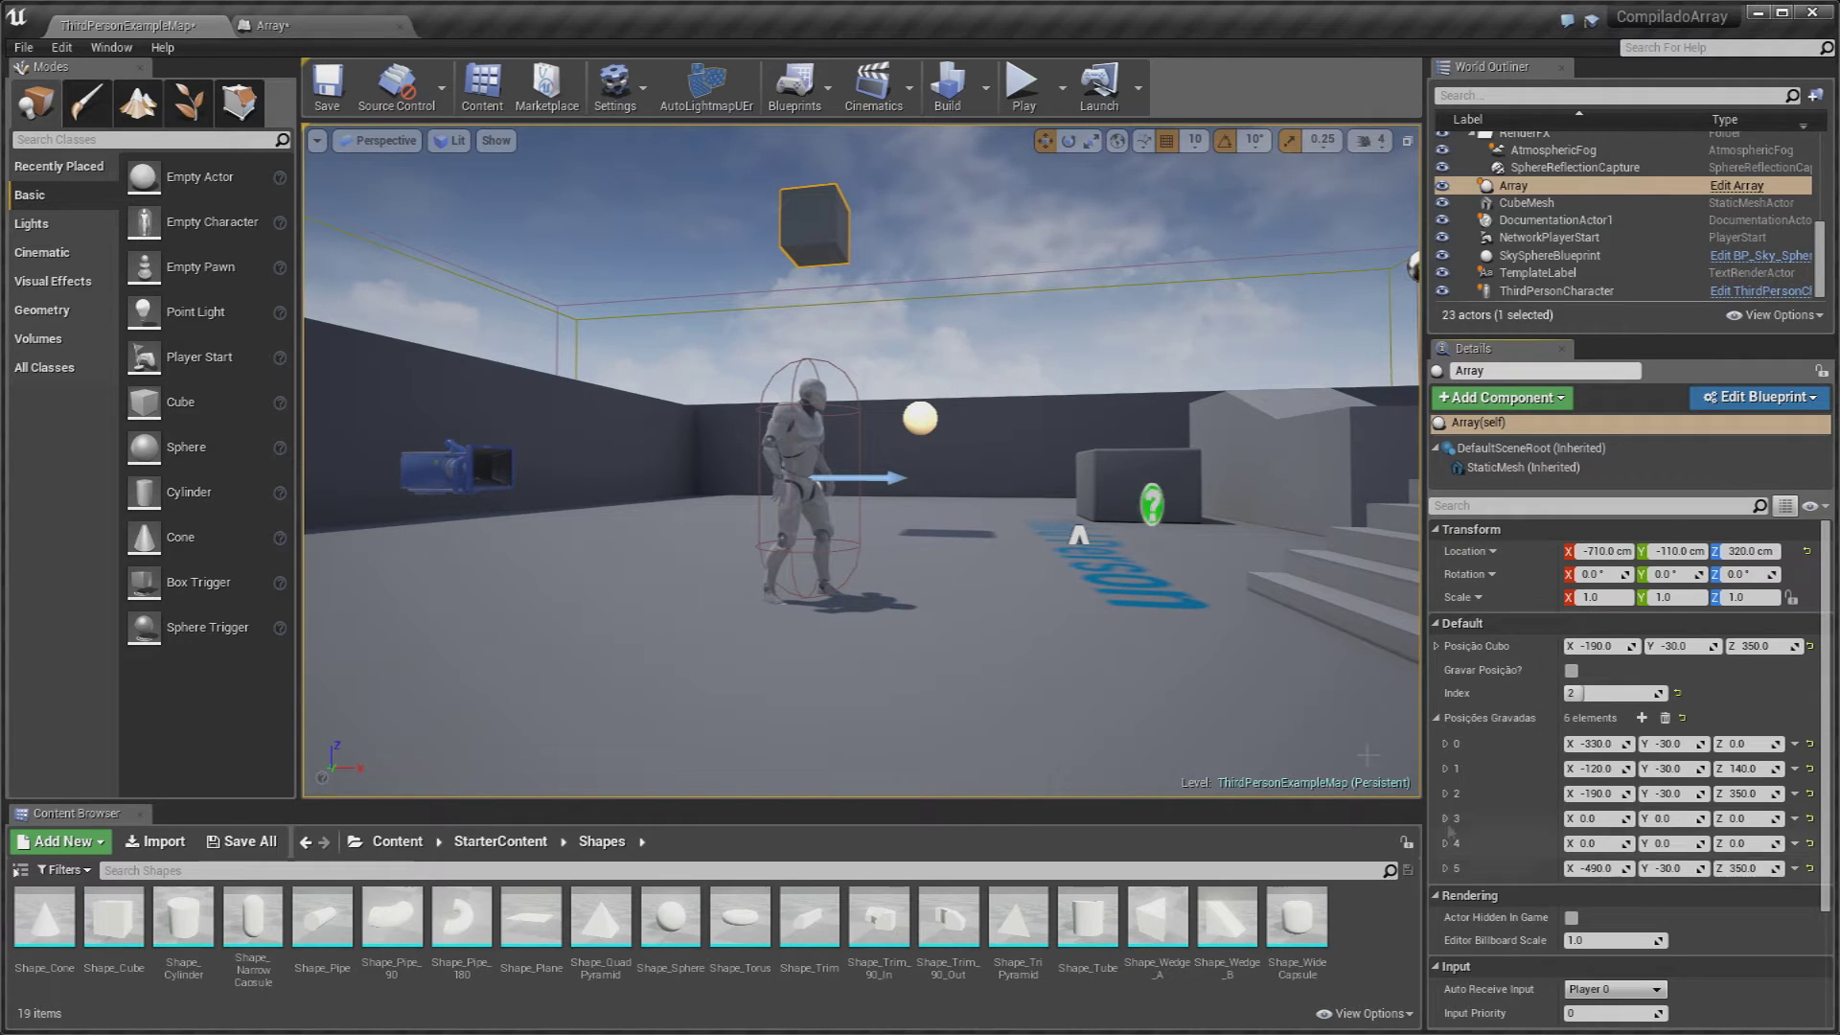
{"action": "left_click", "coordinate": [287, 25]}
{"action": "right_click_drag", "start_coordinate": [661, 355], "coordinate": [1027, 355]}
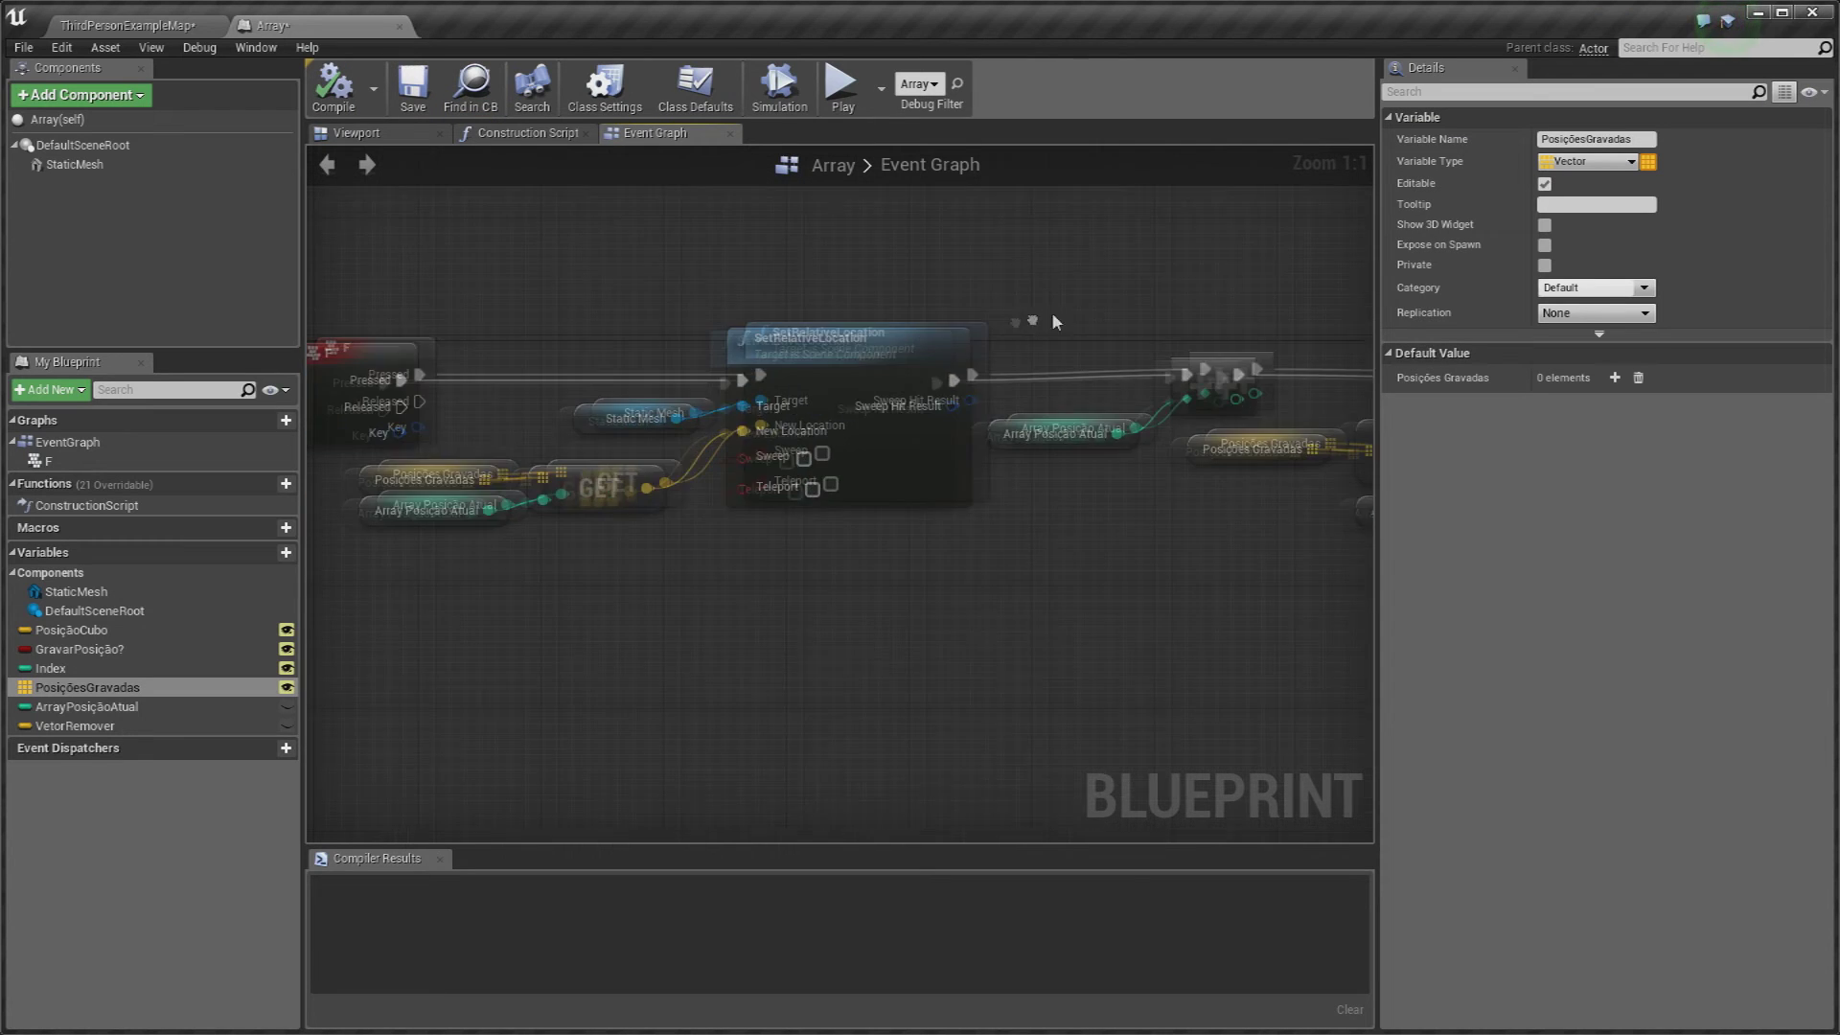
{"action": "left_click_drag", "start_coordinate": [975, 321], "coordinate": [1127, 489]}
{"action": "left_click", "coordinate": [1114, 441]}
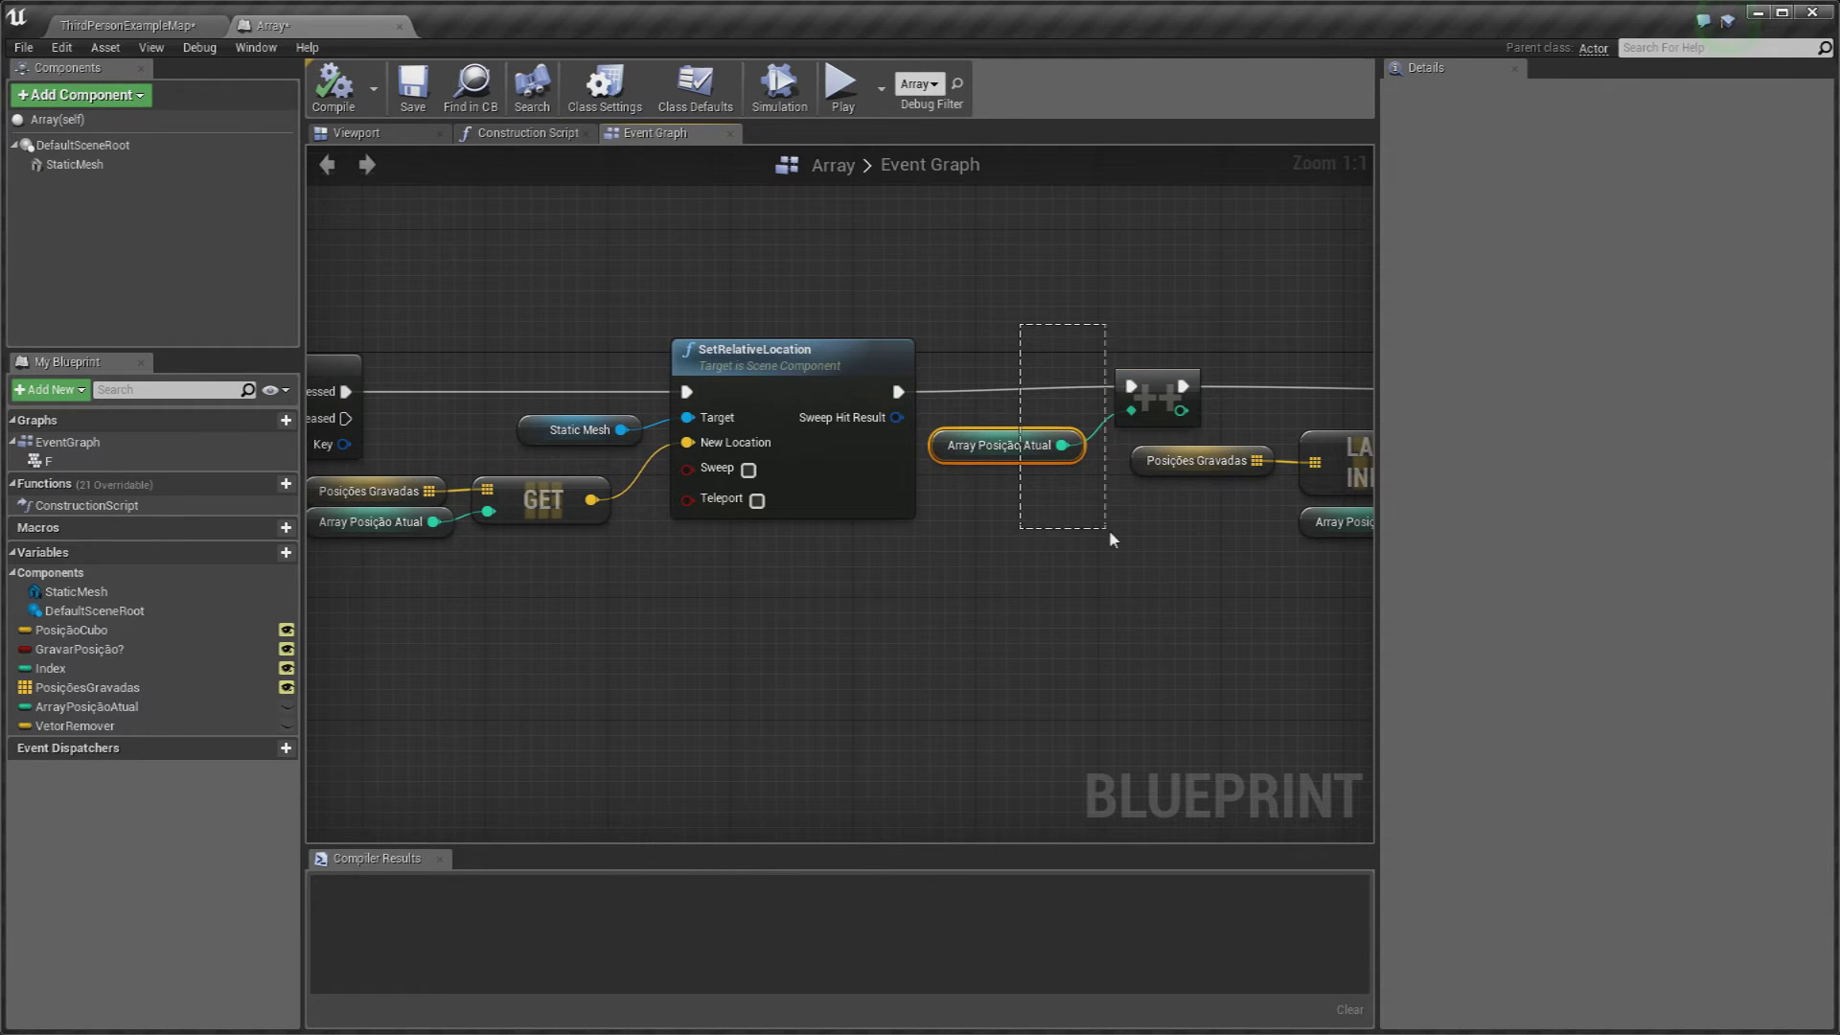
{"action": "left_click", "coordinate": [1171, 521]}
{"action": "mouse_move", "coordinate": [1171, 521]}
{"action": "right_mouse_down"}
{"action": "mouse_move", "coordinate": [808, 481]}
{"action": "mouse_move", "coordinate": [738, 507]}
{"action": "right_mouse_up"}
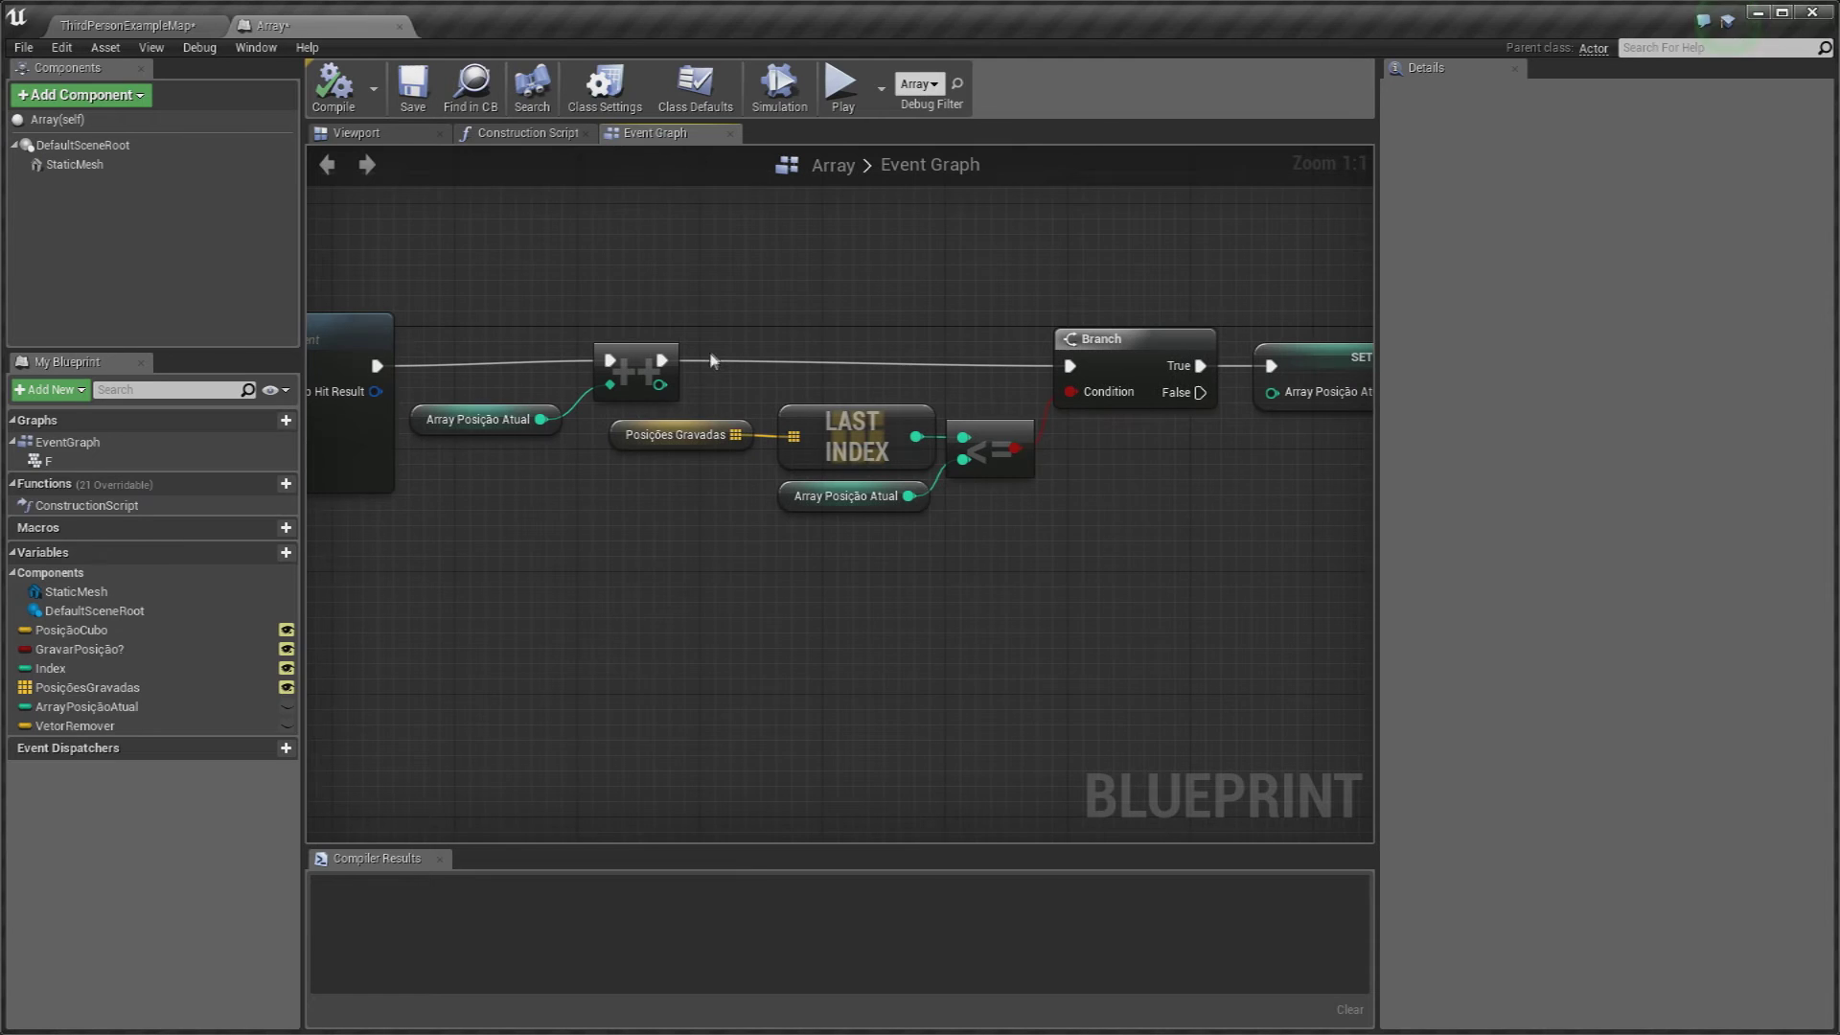
{"action": "left_click_drag", "start_coordinate": [735, 393], "coordinate": [905, 455]}
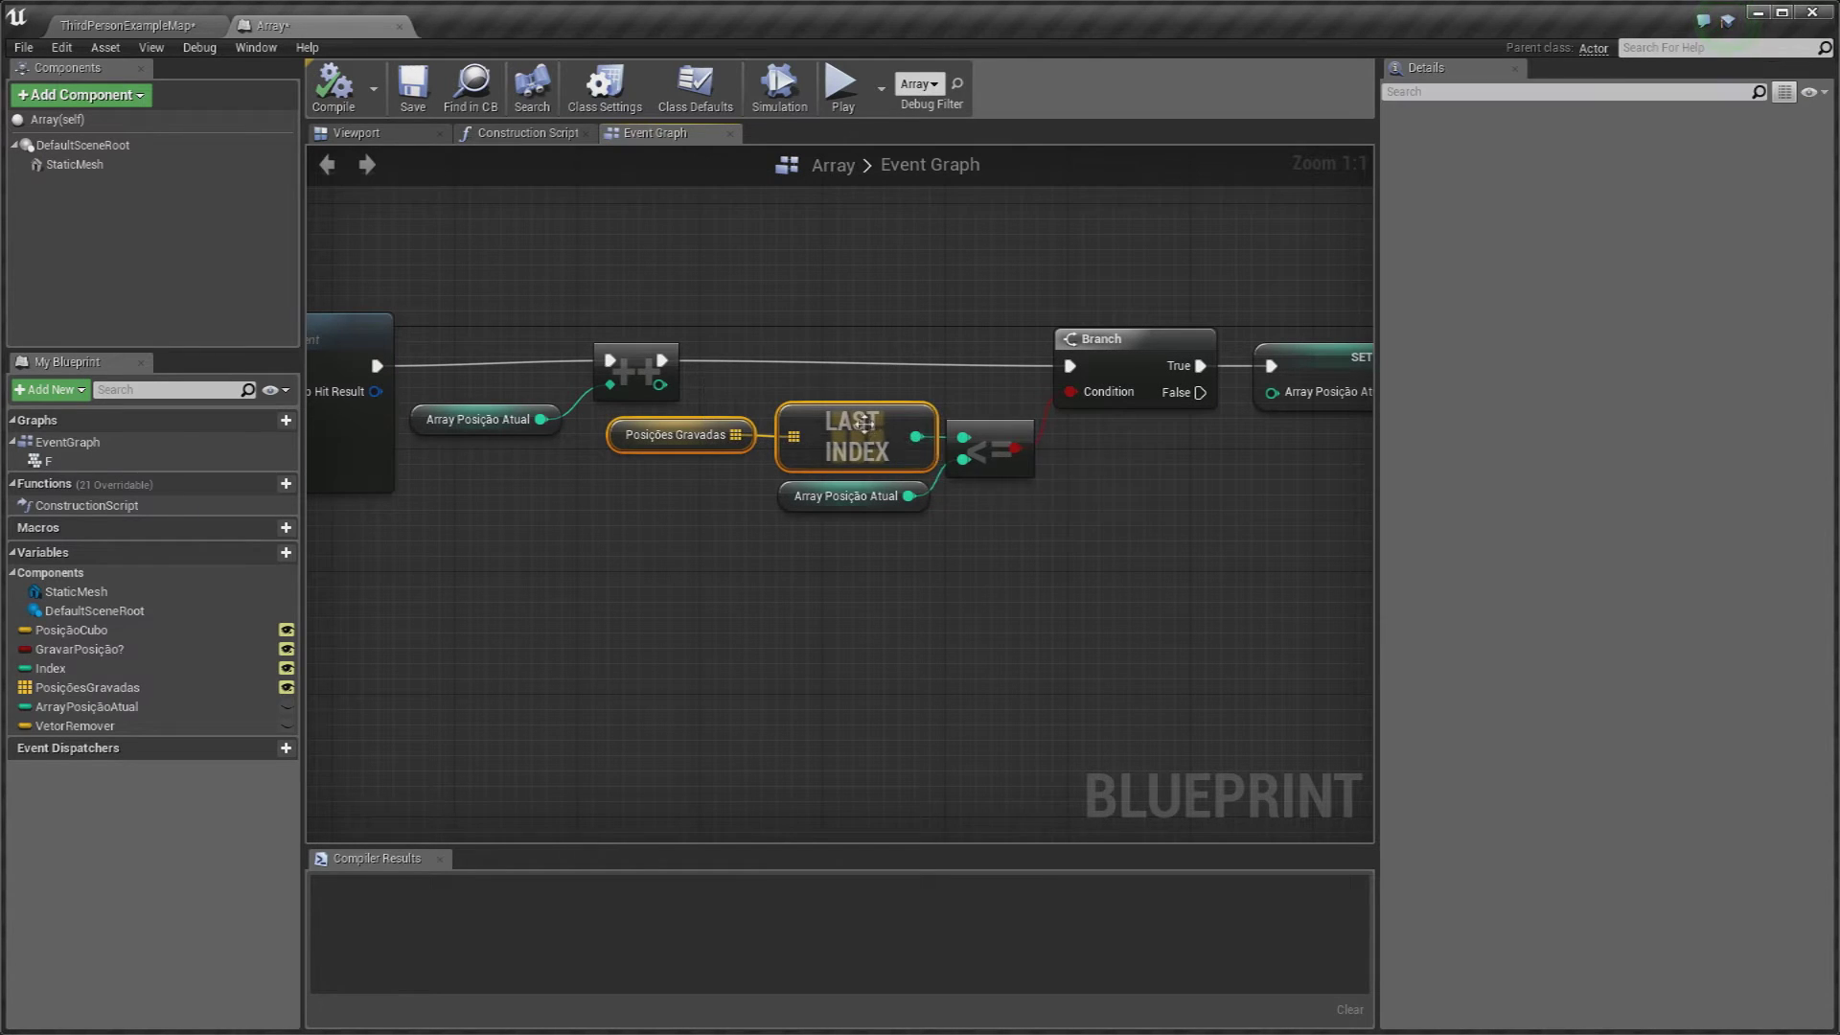
{"action": "left_click", "coordinate": [841, 400]}
{"action": "left_click", "coordinate": [992, 450]}
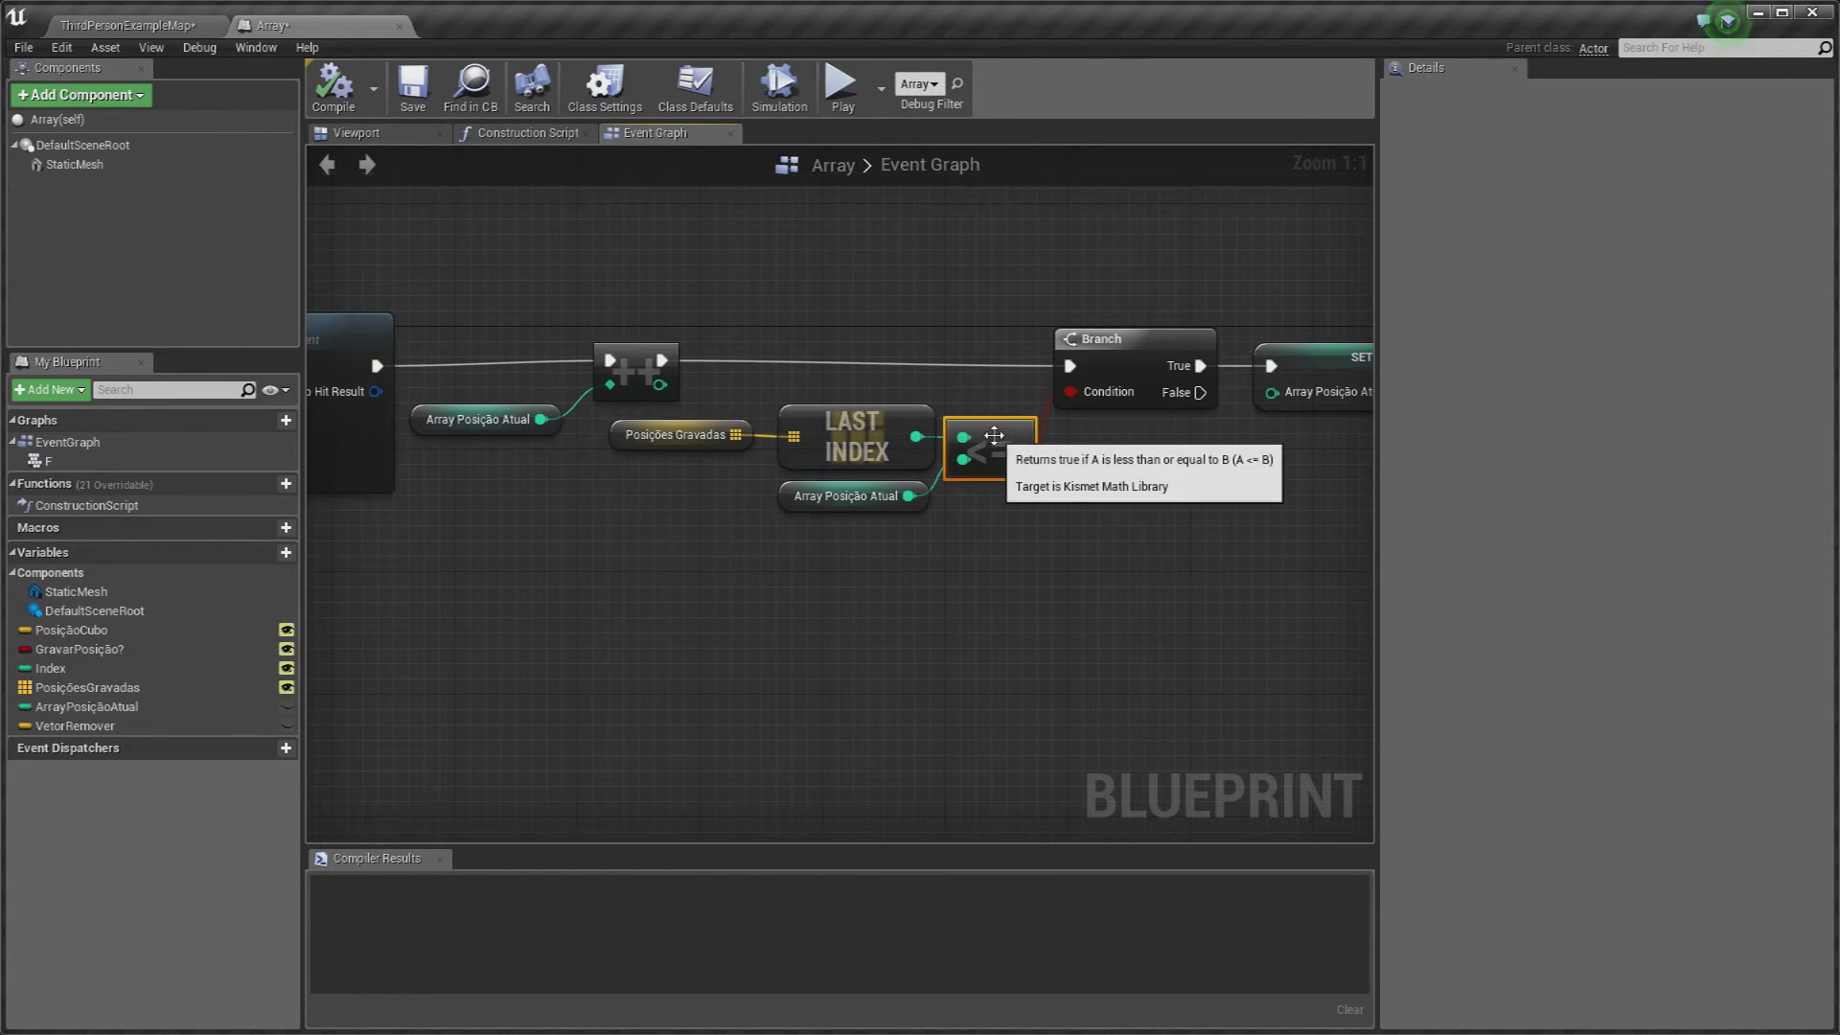
{"action": "left_click", "coordinate": [808, 498]}
{"action": "left_click", "coordinate": [851, 582]}
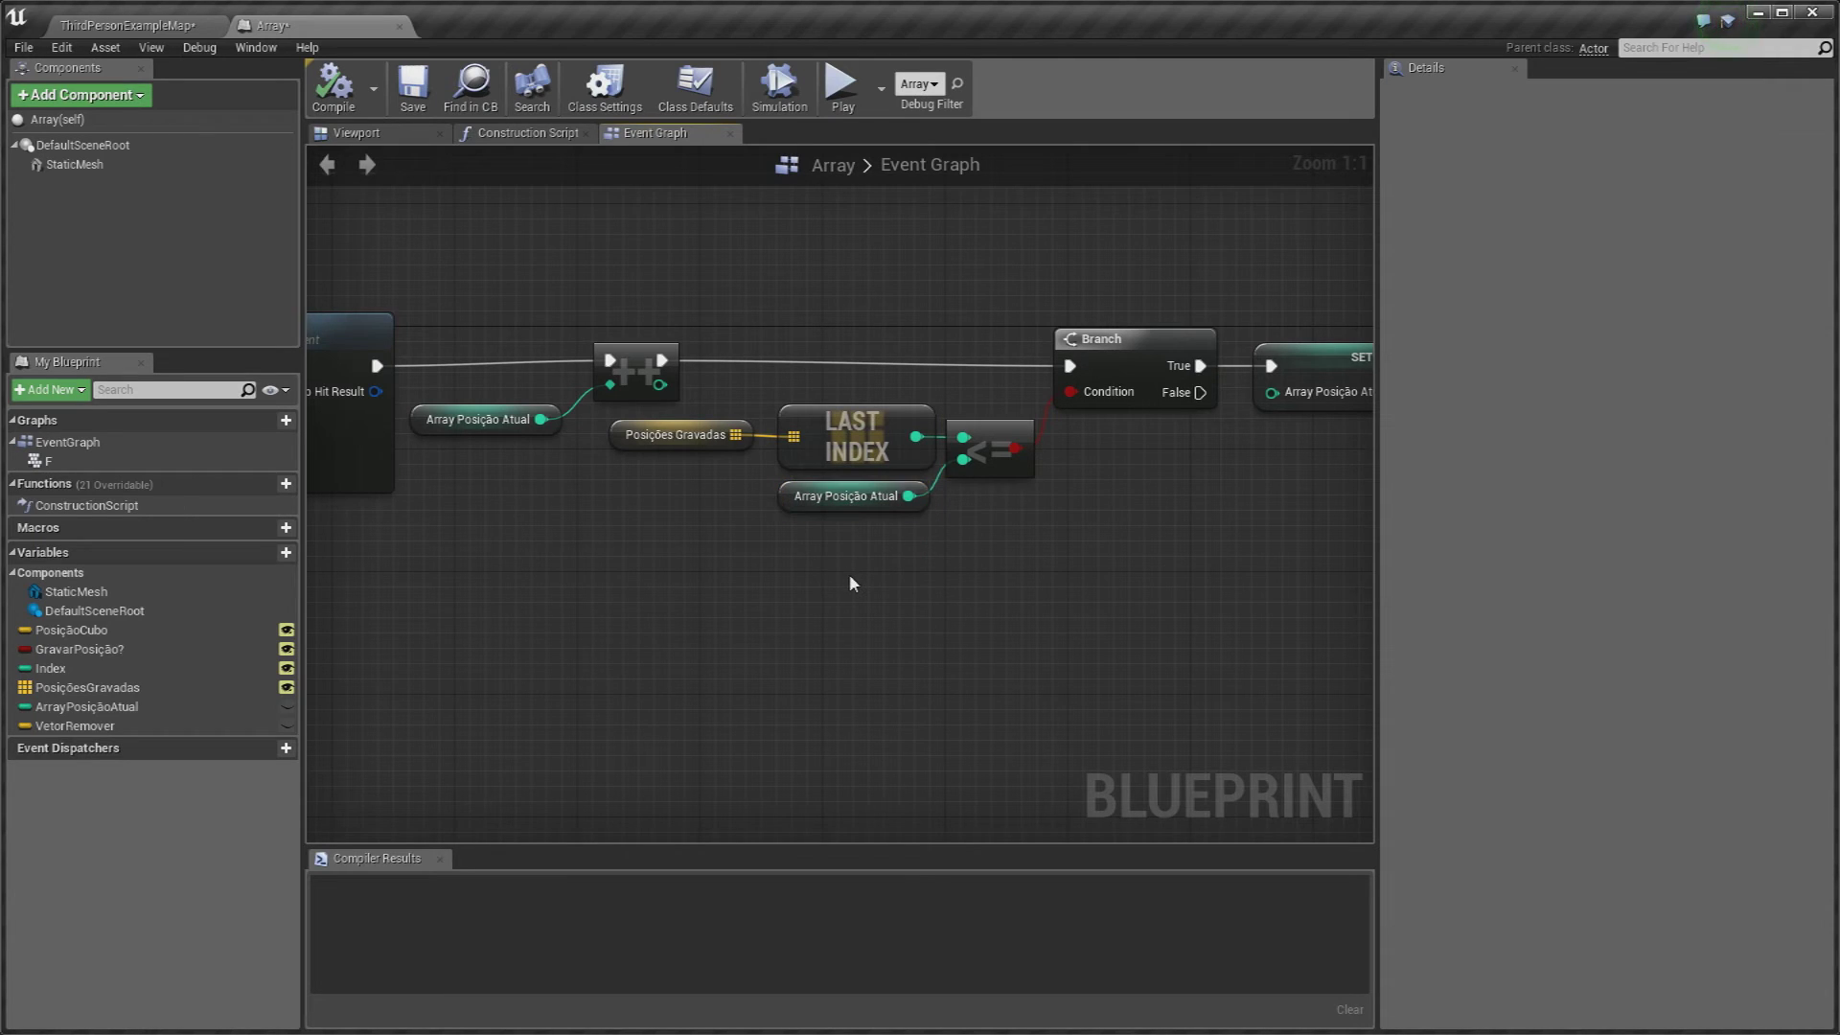
{"action": "left_click", "coordinate": [1009, 426]}
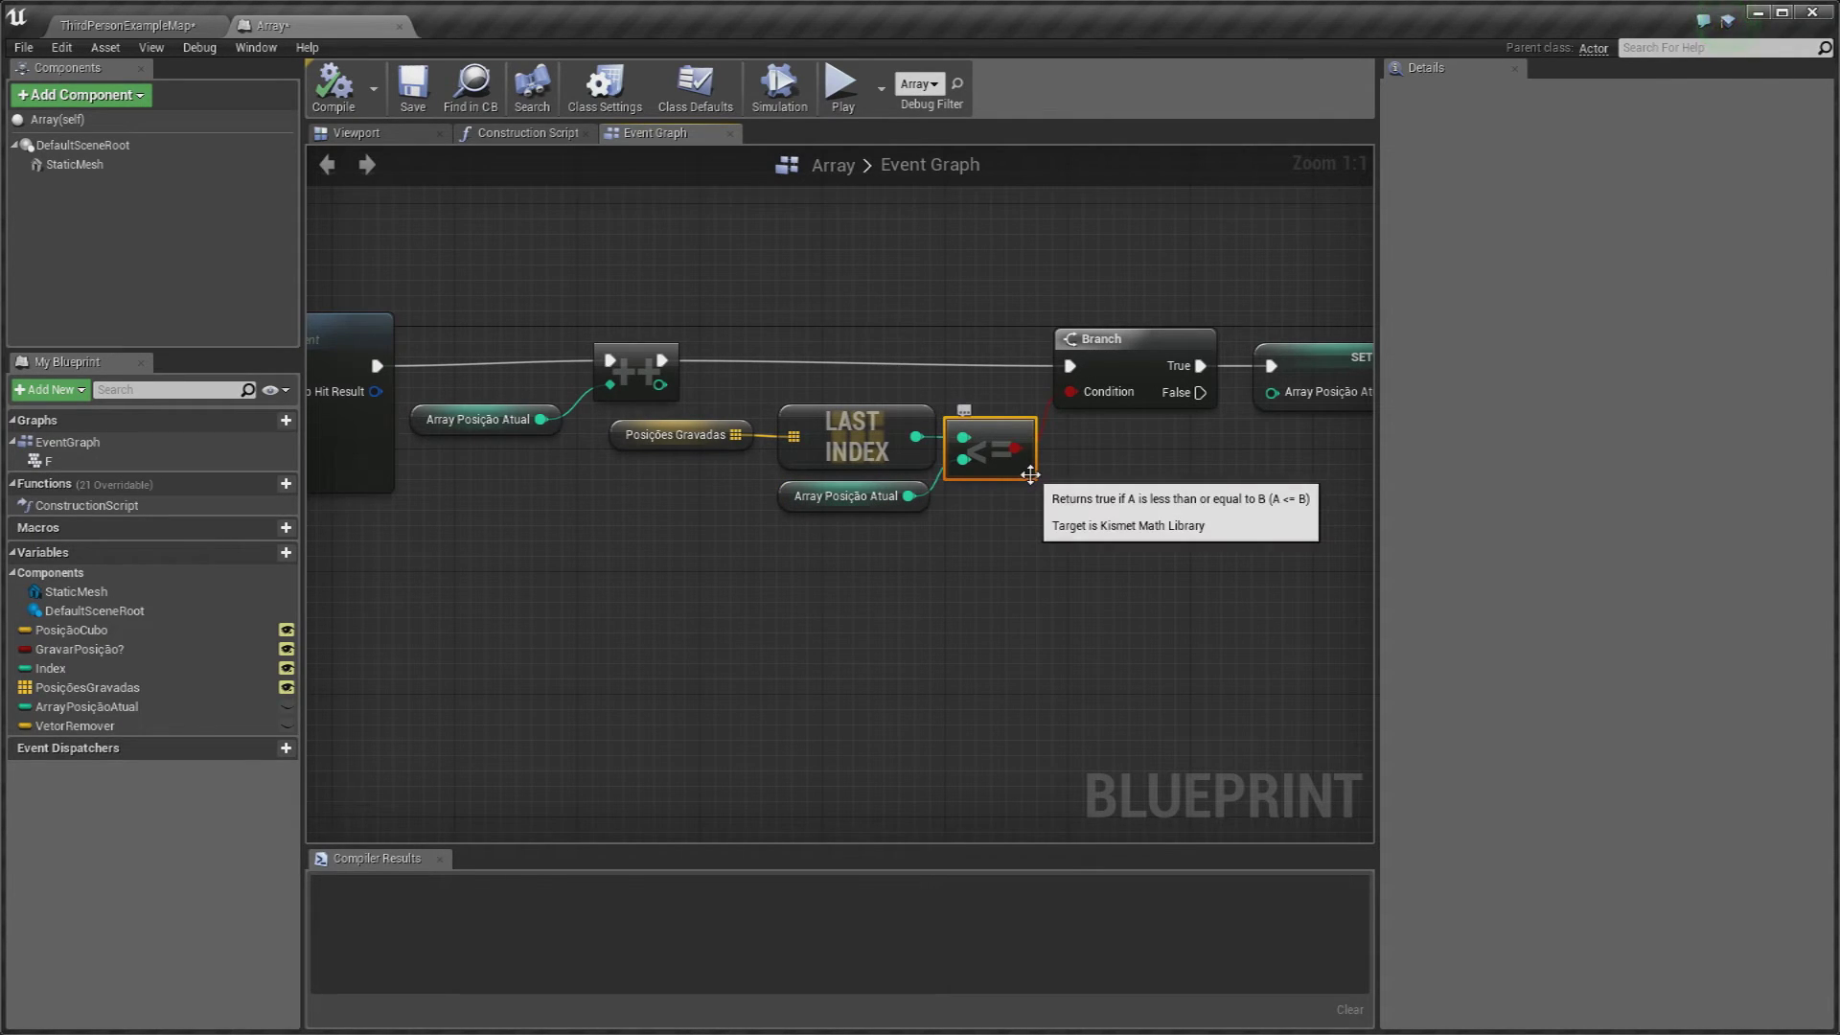
{"action": "left_click", "coordinate": [639, 345]}
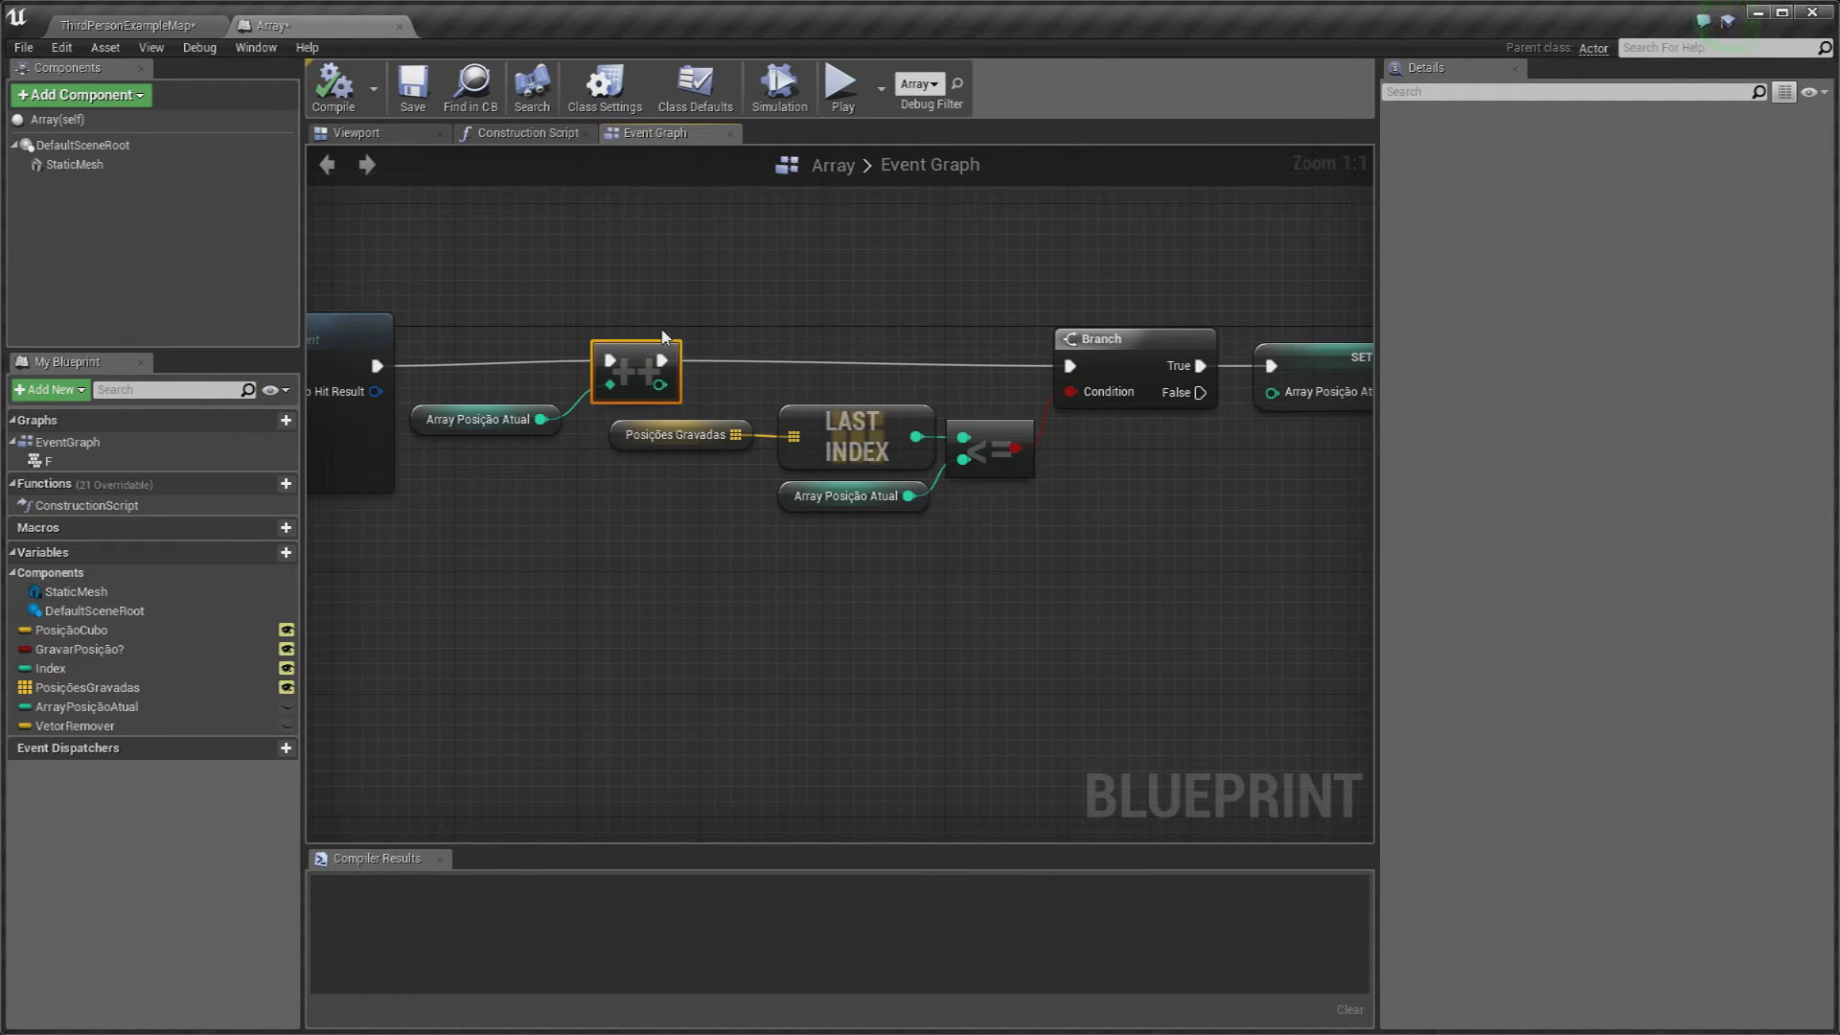
{"action": "left_click", "coordinate": [704, 316]}
{"action": "left_click", "coordinate": [987, 434]}
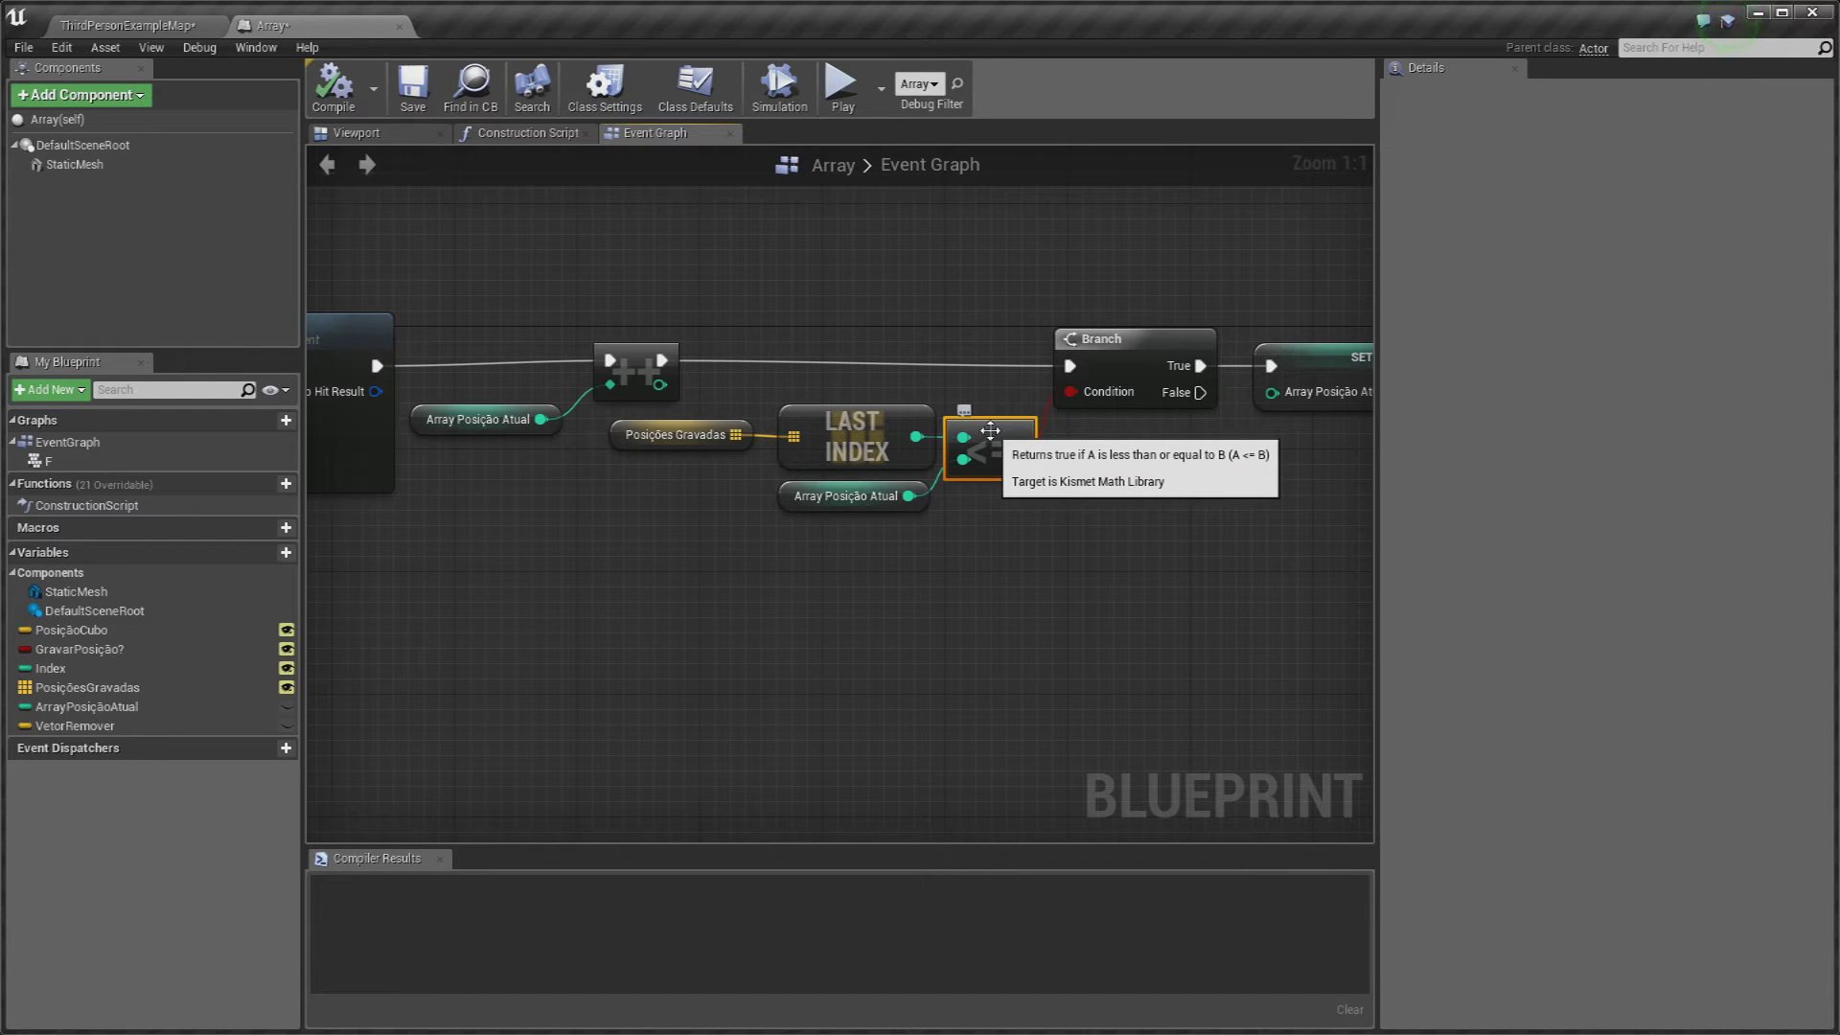
{"action": "left_click", "coordinate": [1069, 480]}
{"action": "right_click_drag", "start_coordinate": [1070, 480], "coordinate": [876, 470]}
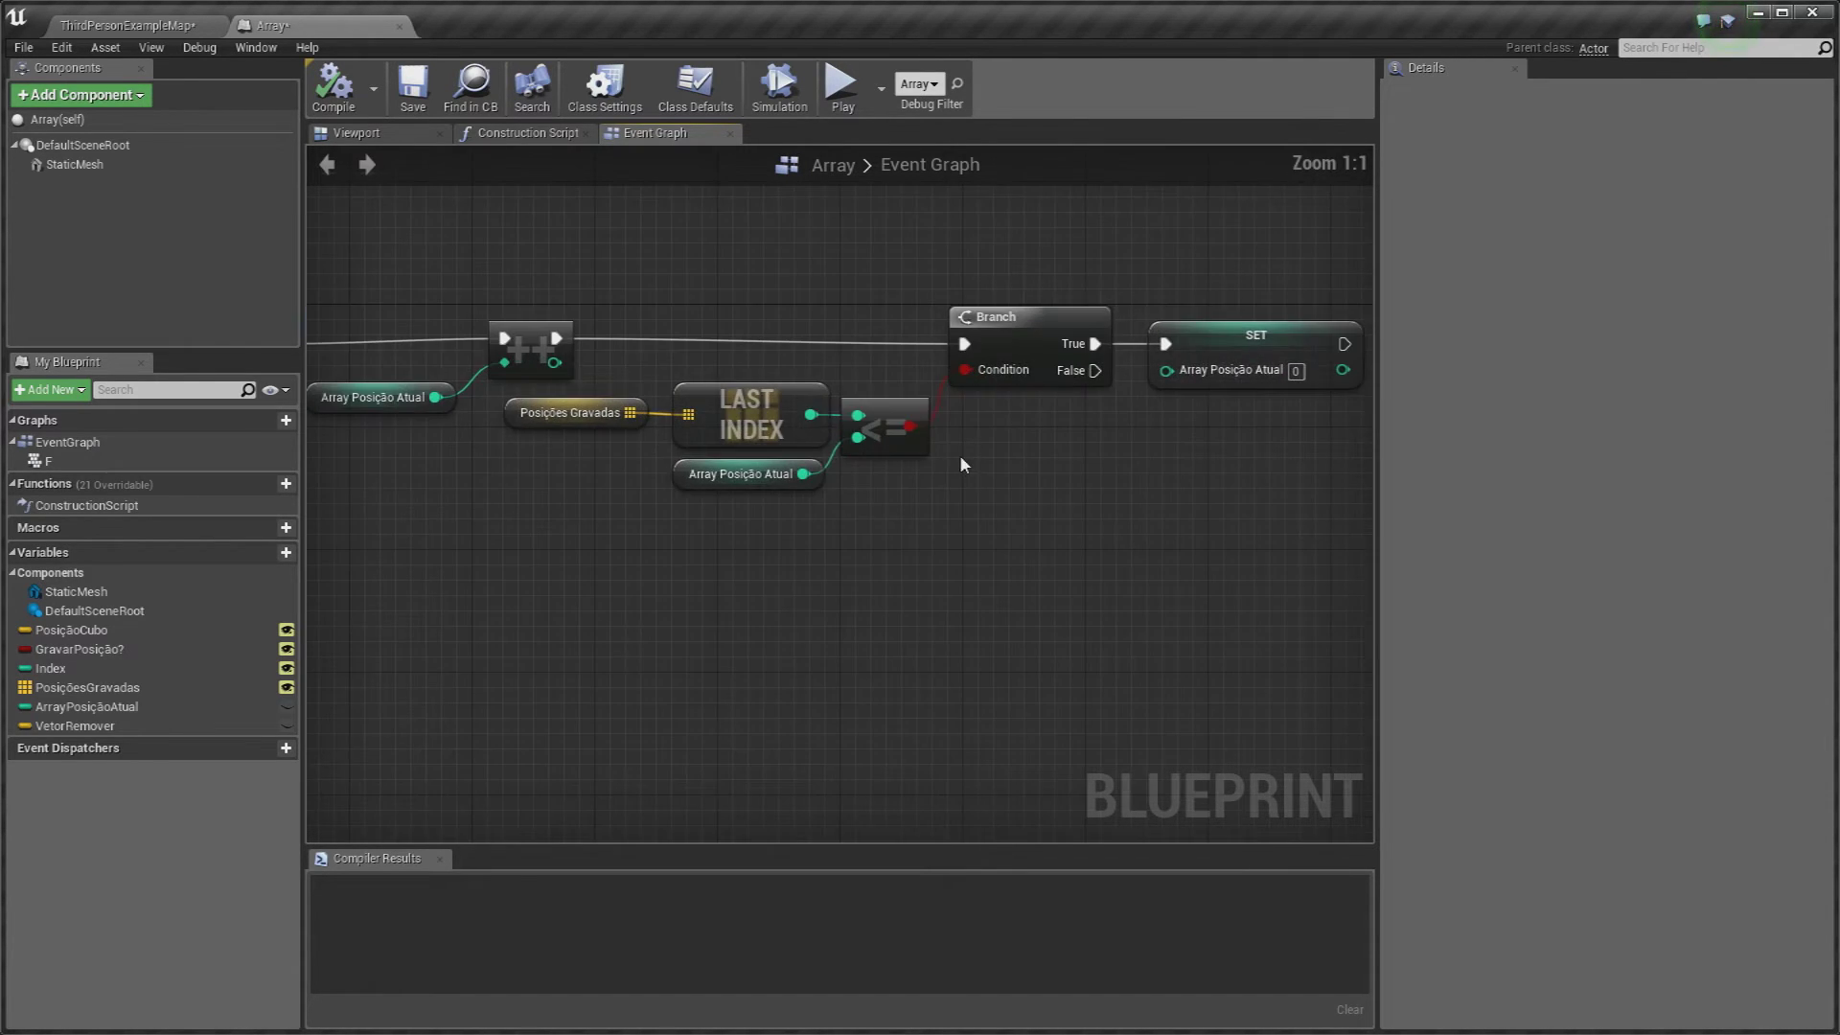
{"action": "mouse_move", "coordinate": [874, 458]}
{"action": "right_mouse_down"}
{"action": "mouse_move", "coordinate": [860, 434]}
{"action": "mouse_move", "coordinate": [928, 433]}
{"action": "right_mouse_up"}
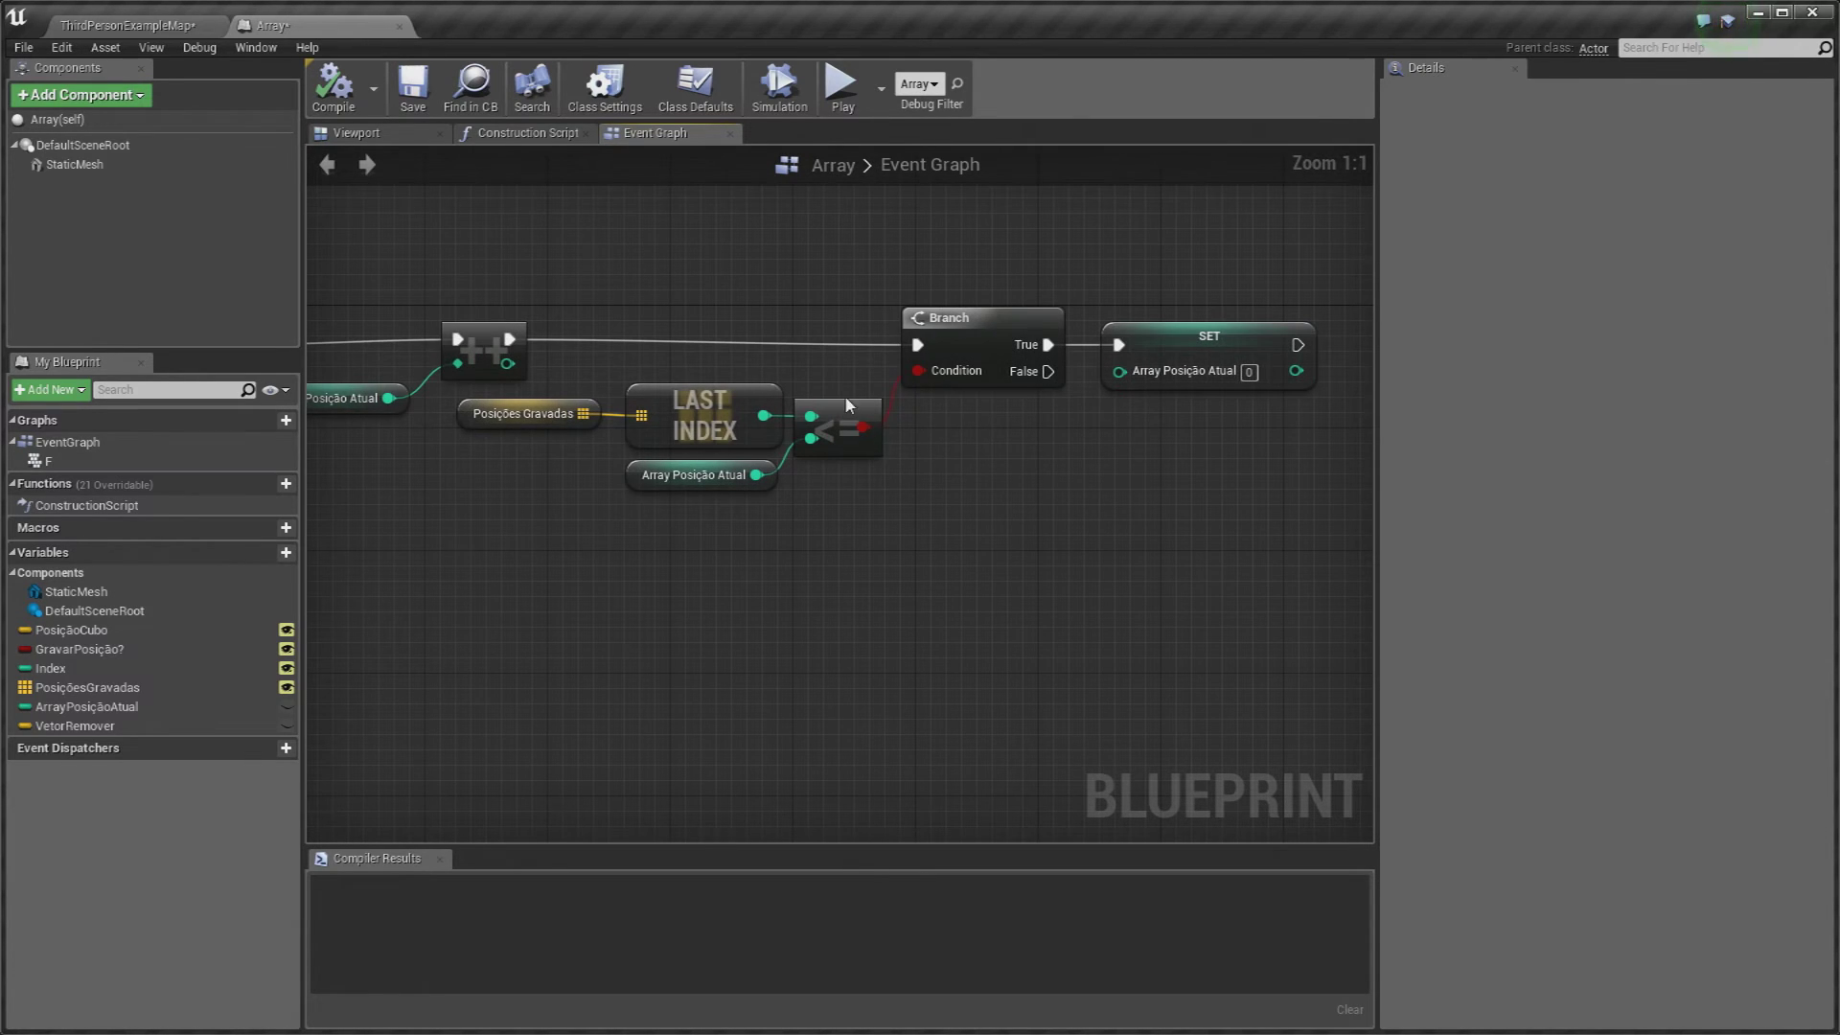
{"action": "left_click", "coordinate": [861, 421]}
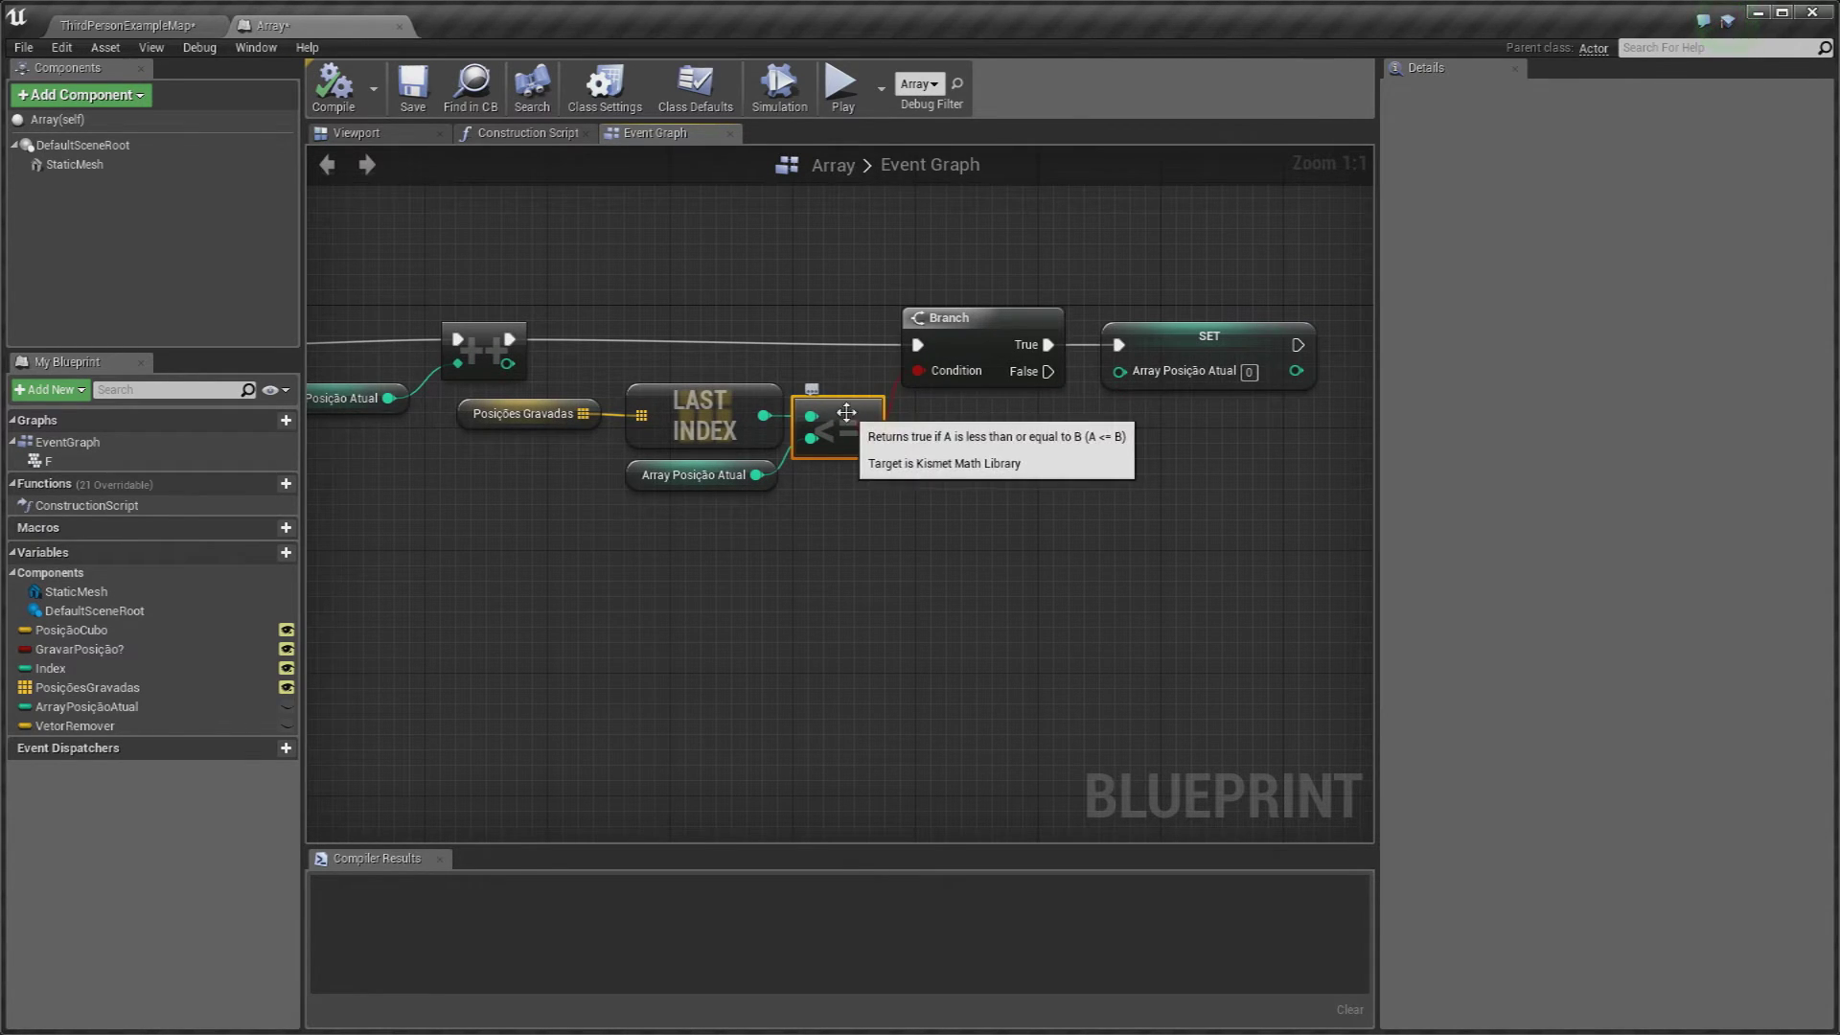
{"action": "left_click", "coordinate": [1014, 364]}
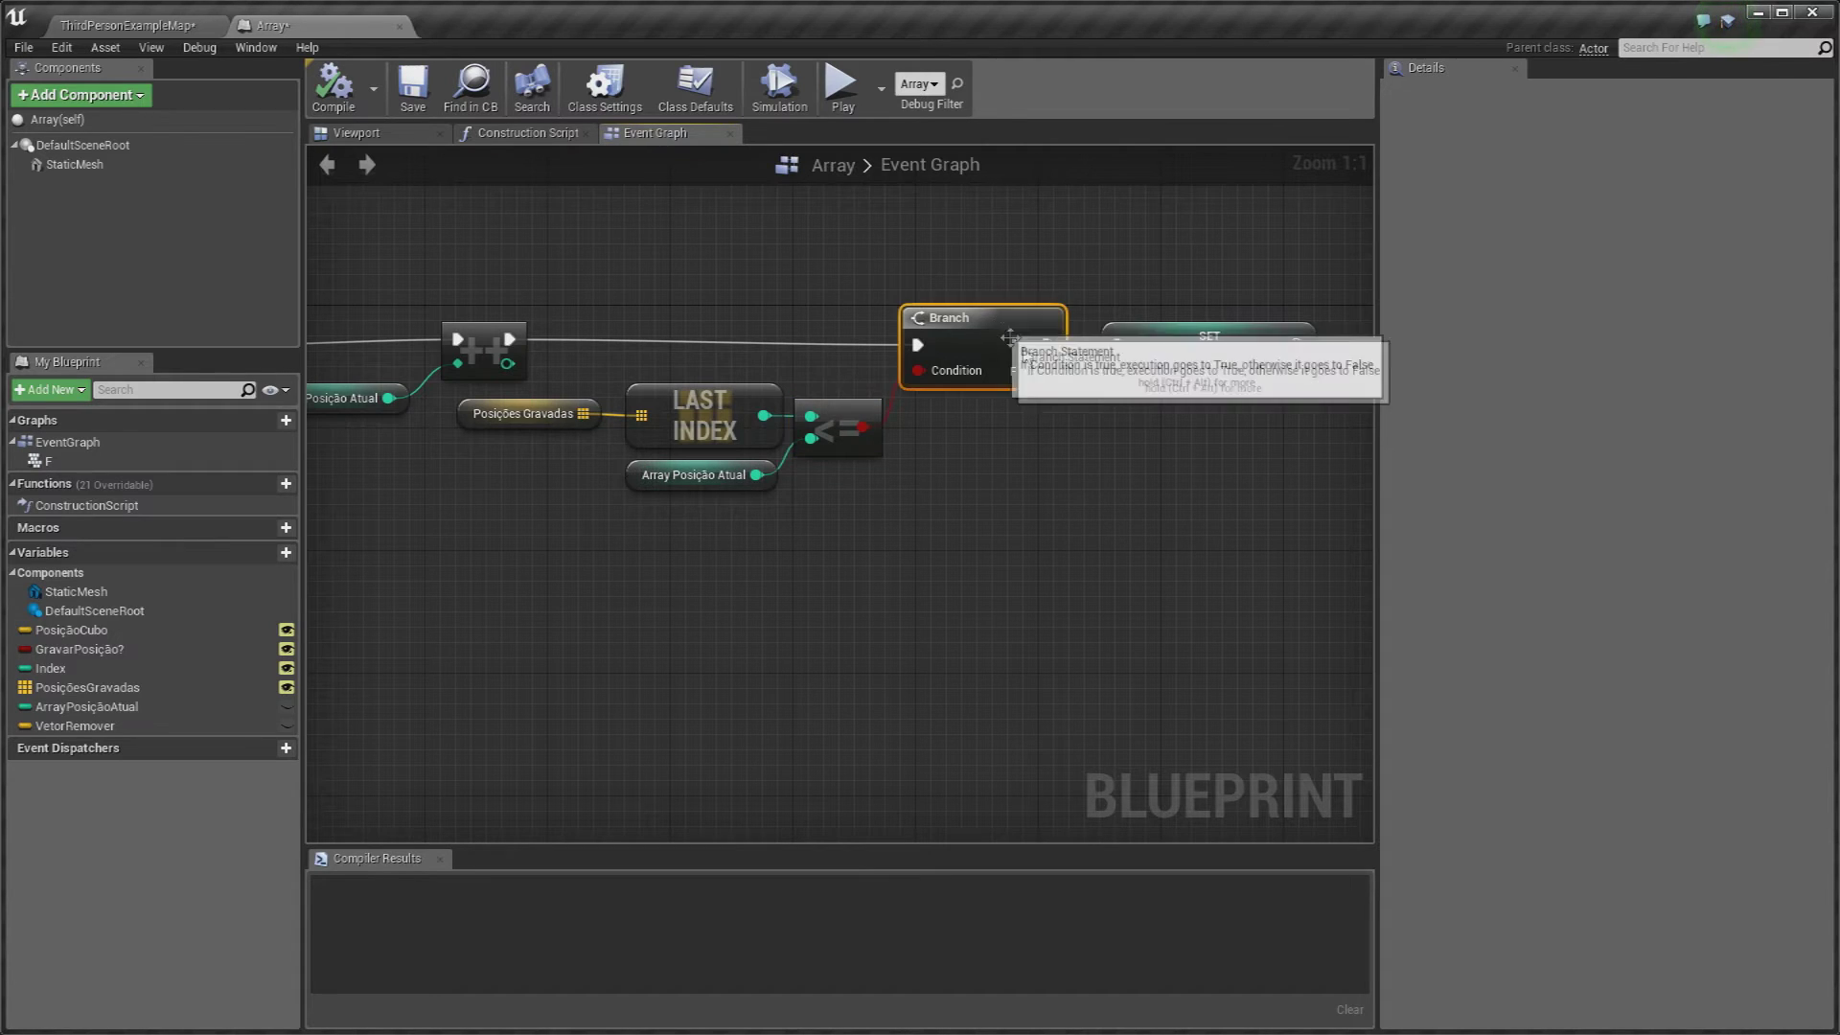
{"action": "right_click_drag", "start_coordinate": [1014, 364], "coordinate": [919, 420]}
{"action": "left_click", "coordinate": [1064, 398]}
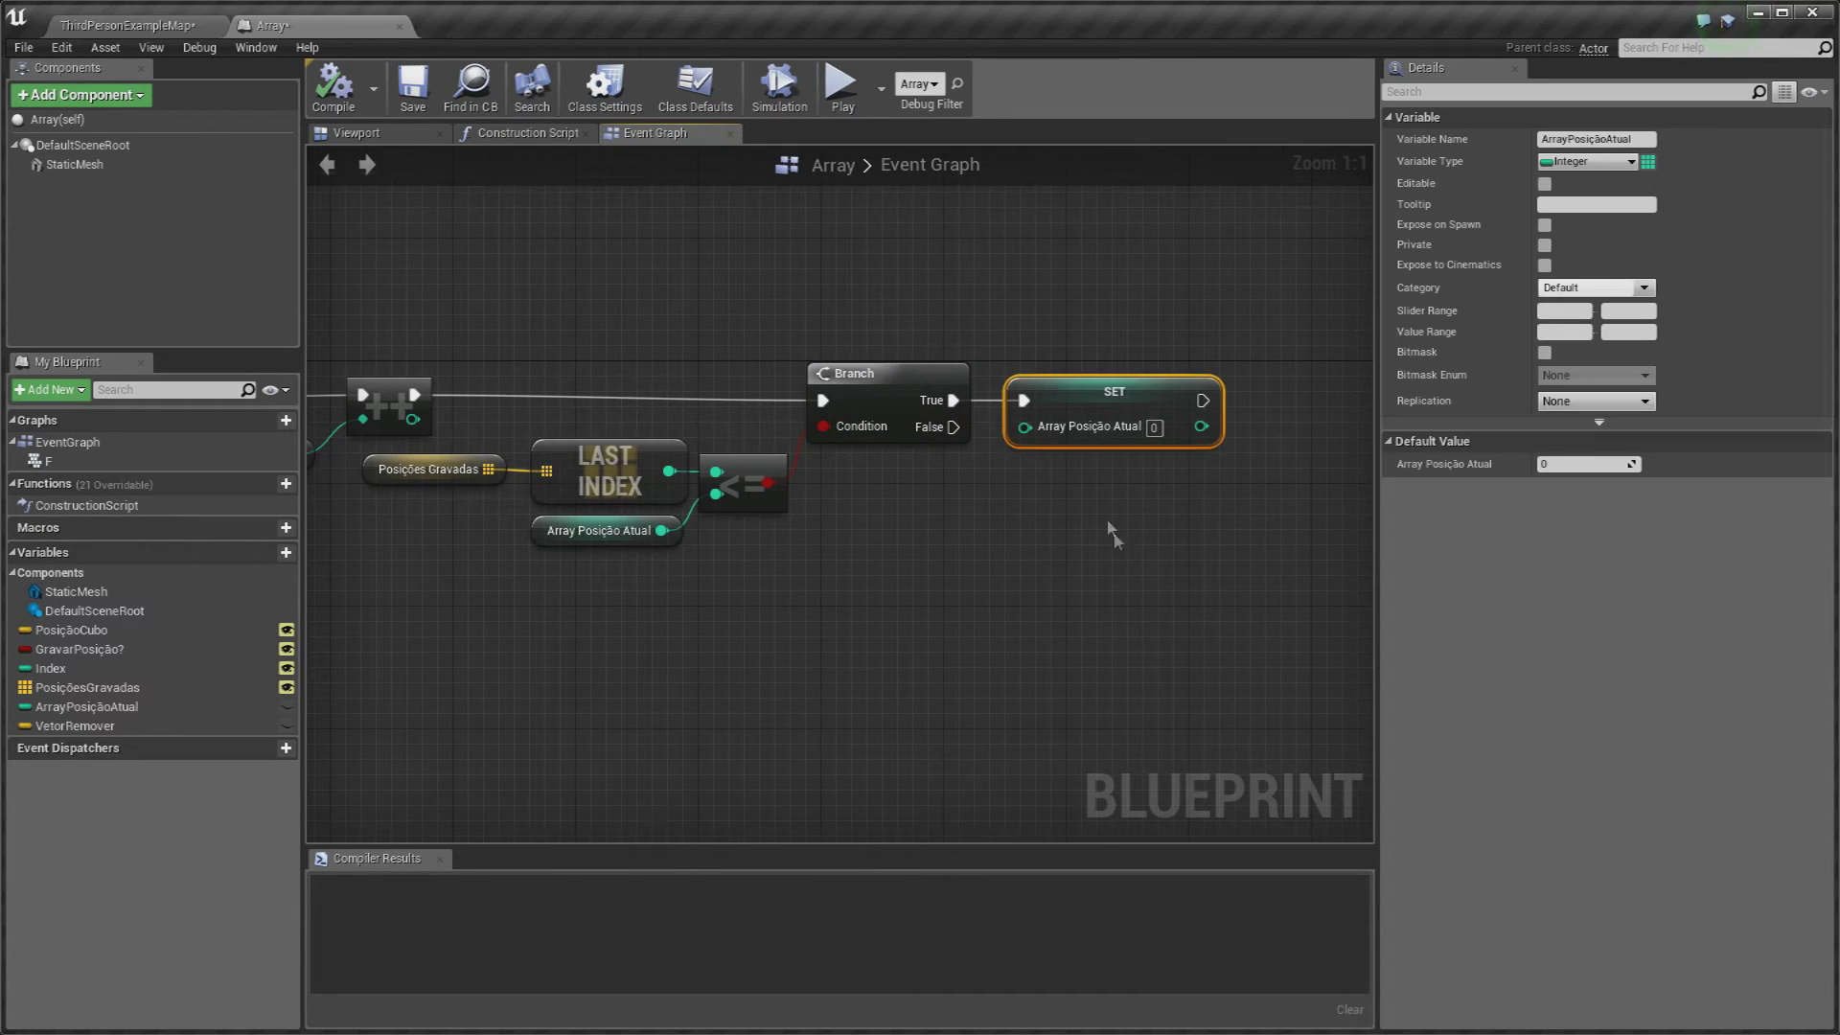
{"action": "scroll", "coordinate": [1036, 513], "scroll_direction": "down", "scroll_amount": 4}
{"action": "right_click_drag", "start_coordinate": [1036, 514], "coordinate": [1088, 527]}
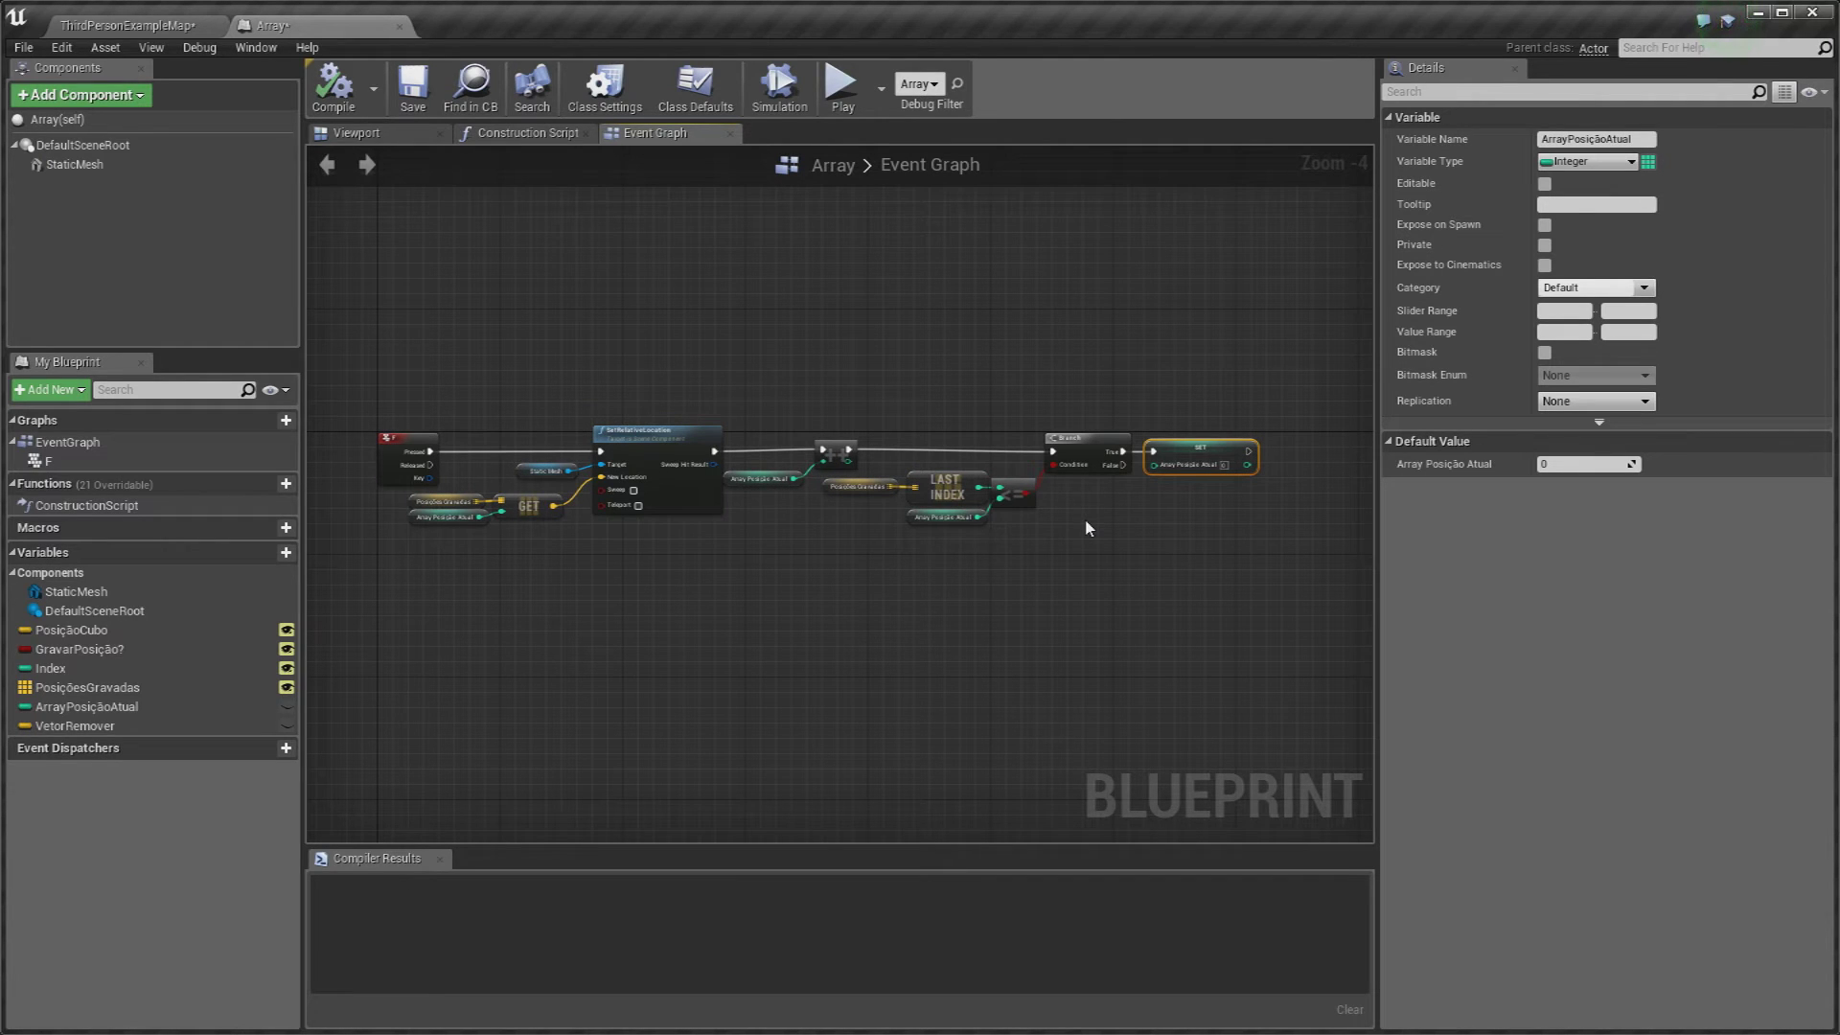
{"action": "right_click_drag", "start_coordinate": [586, 202], "coordinate": [692, 204]}
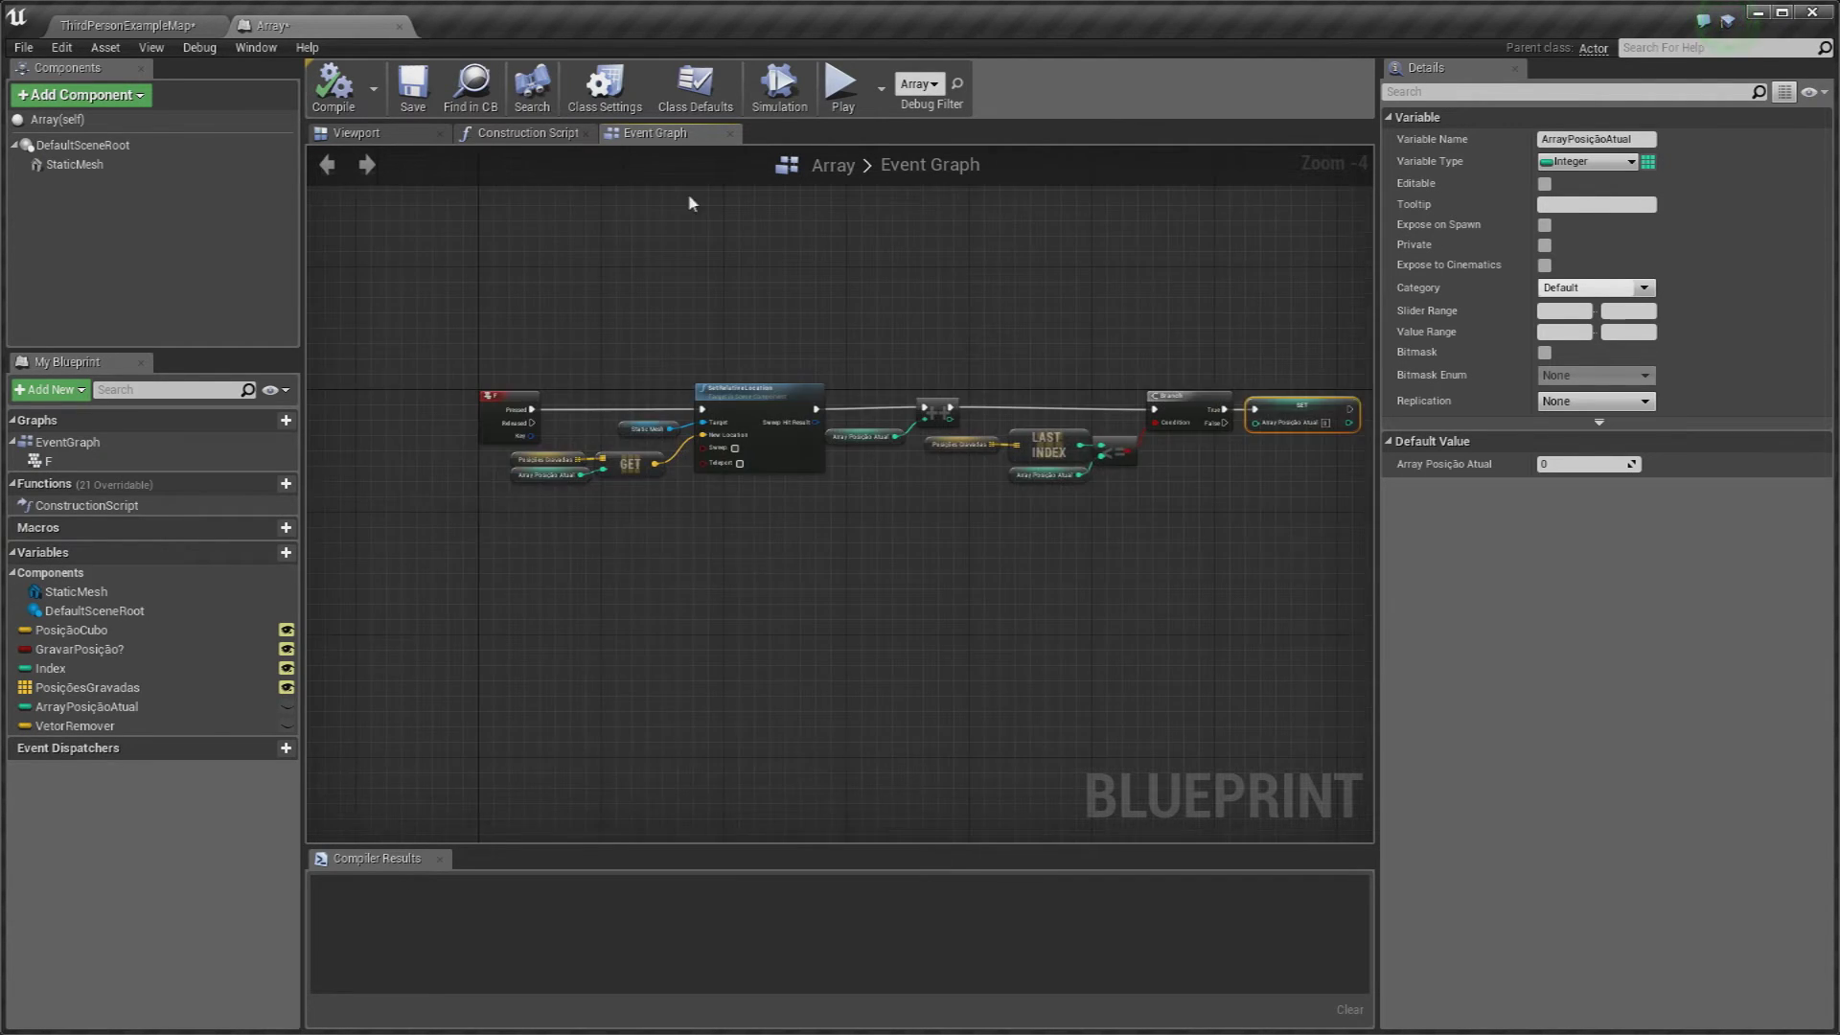
{"action": "left_click", "coordinate": [520, 136]}
{"action": "scroll", "coordinate": [815, 278], "scroll_direction": "down", "scroll_amount": 1}
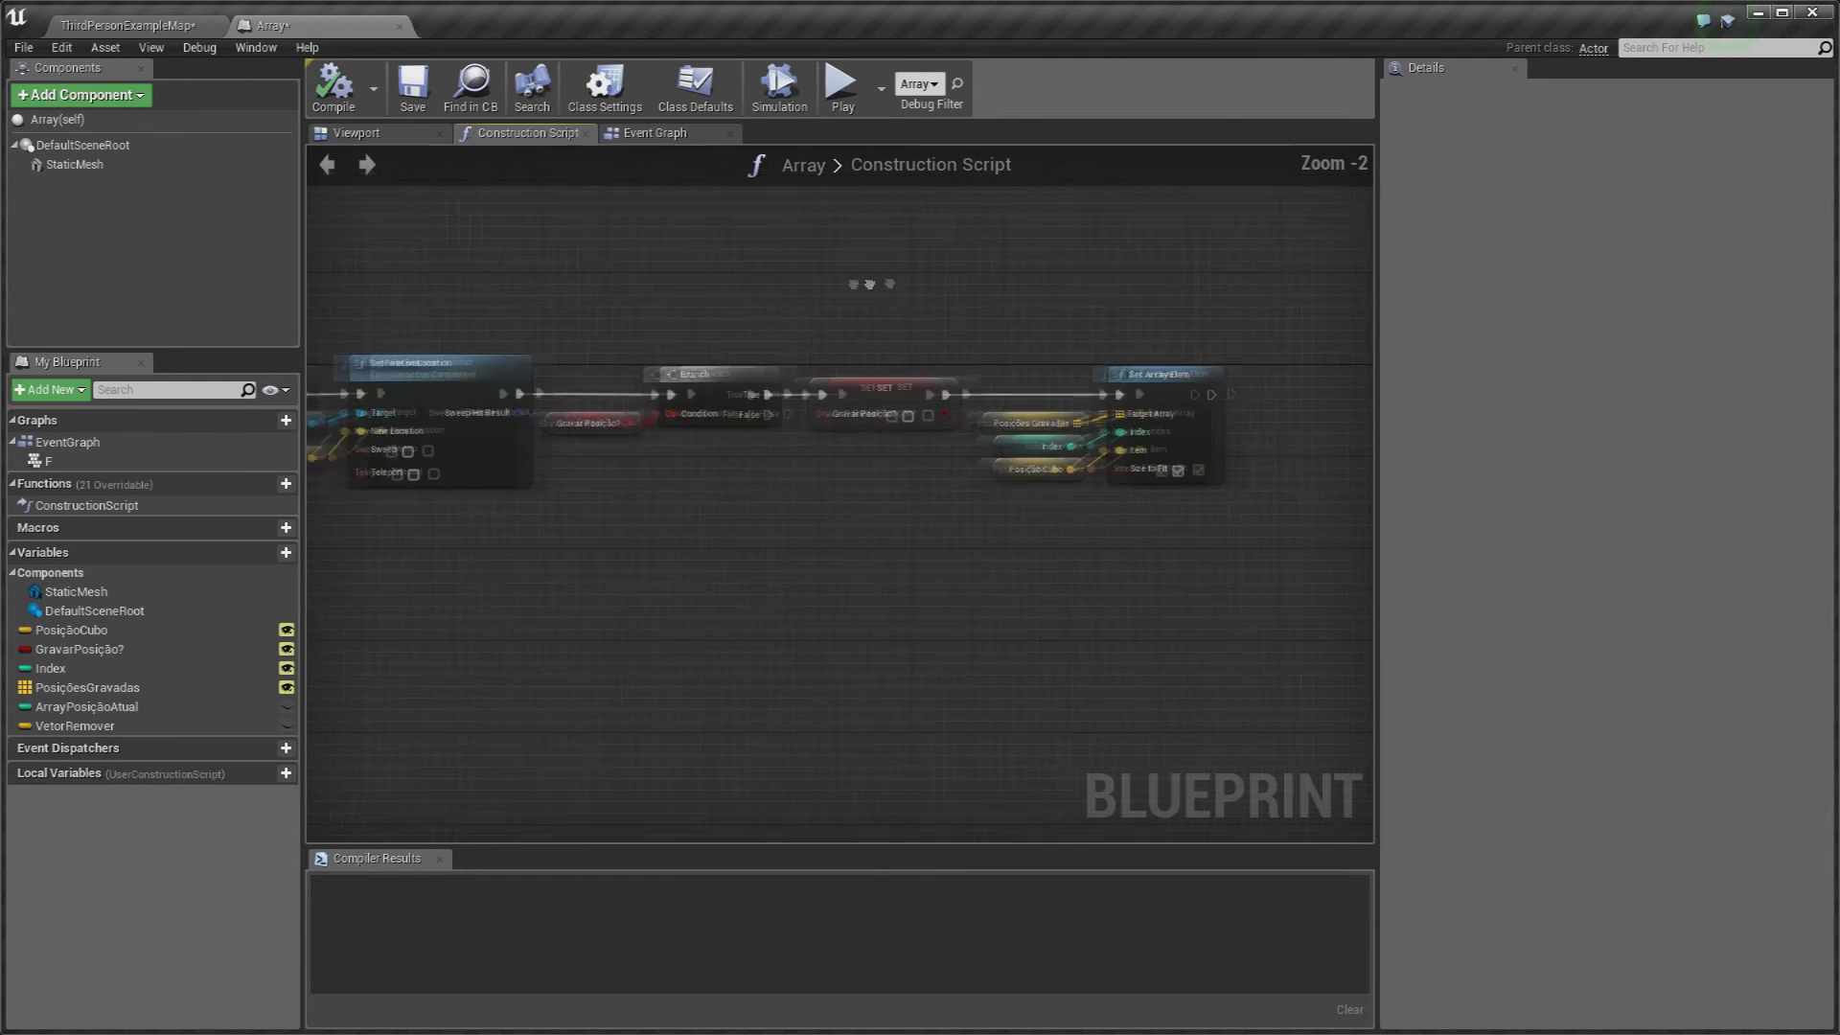
{"action": "right_click_drag", "start_coordinate": [1086, 285], "coordinate": [998, 288]}
{"action": "left_click", "coordinate": [637, 134]}
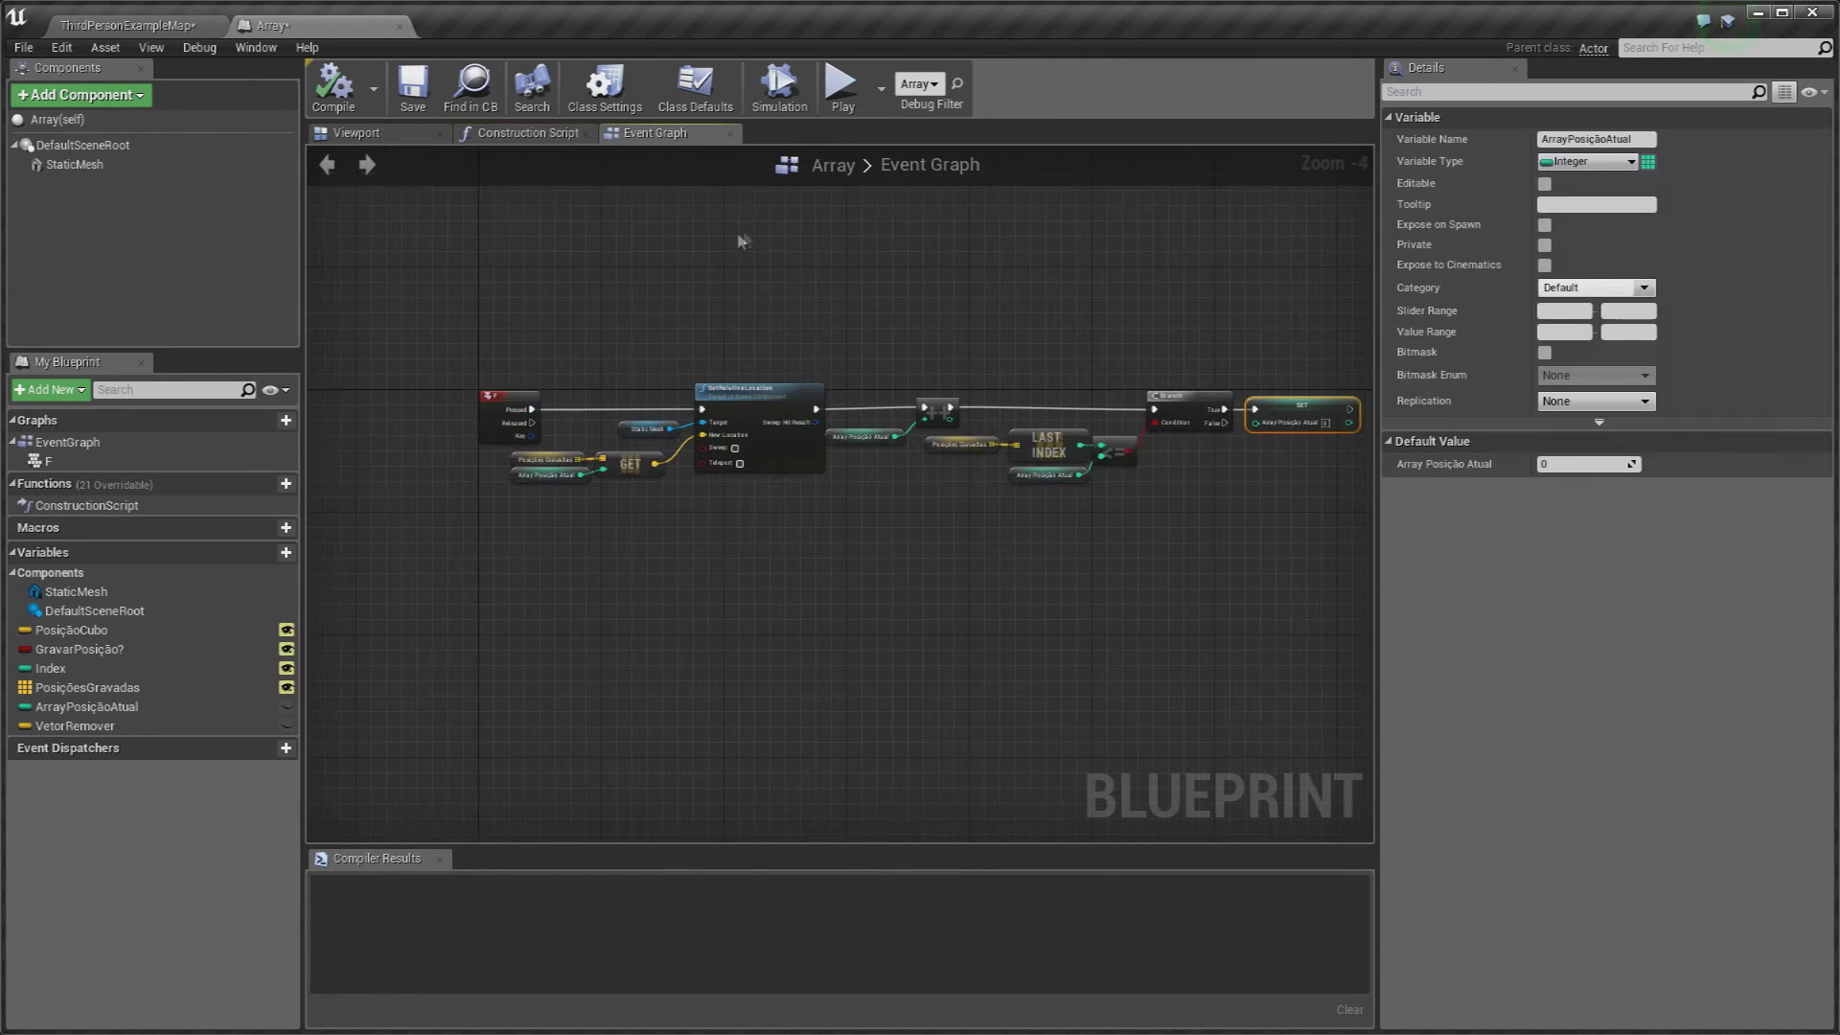
{"action": "left_click", "coordinate": [144, 25]}
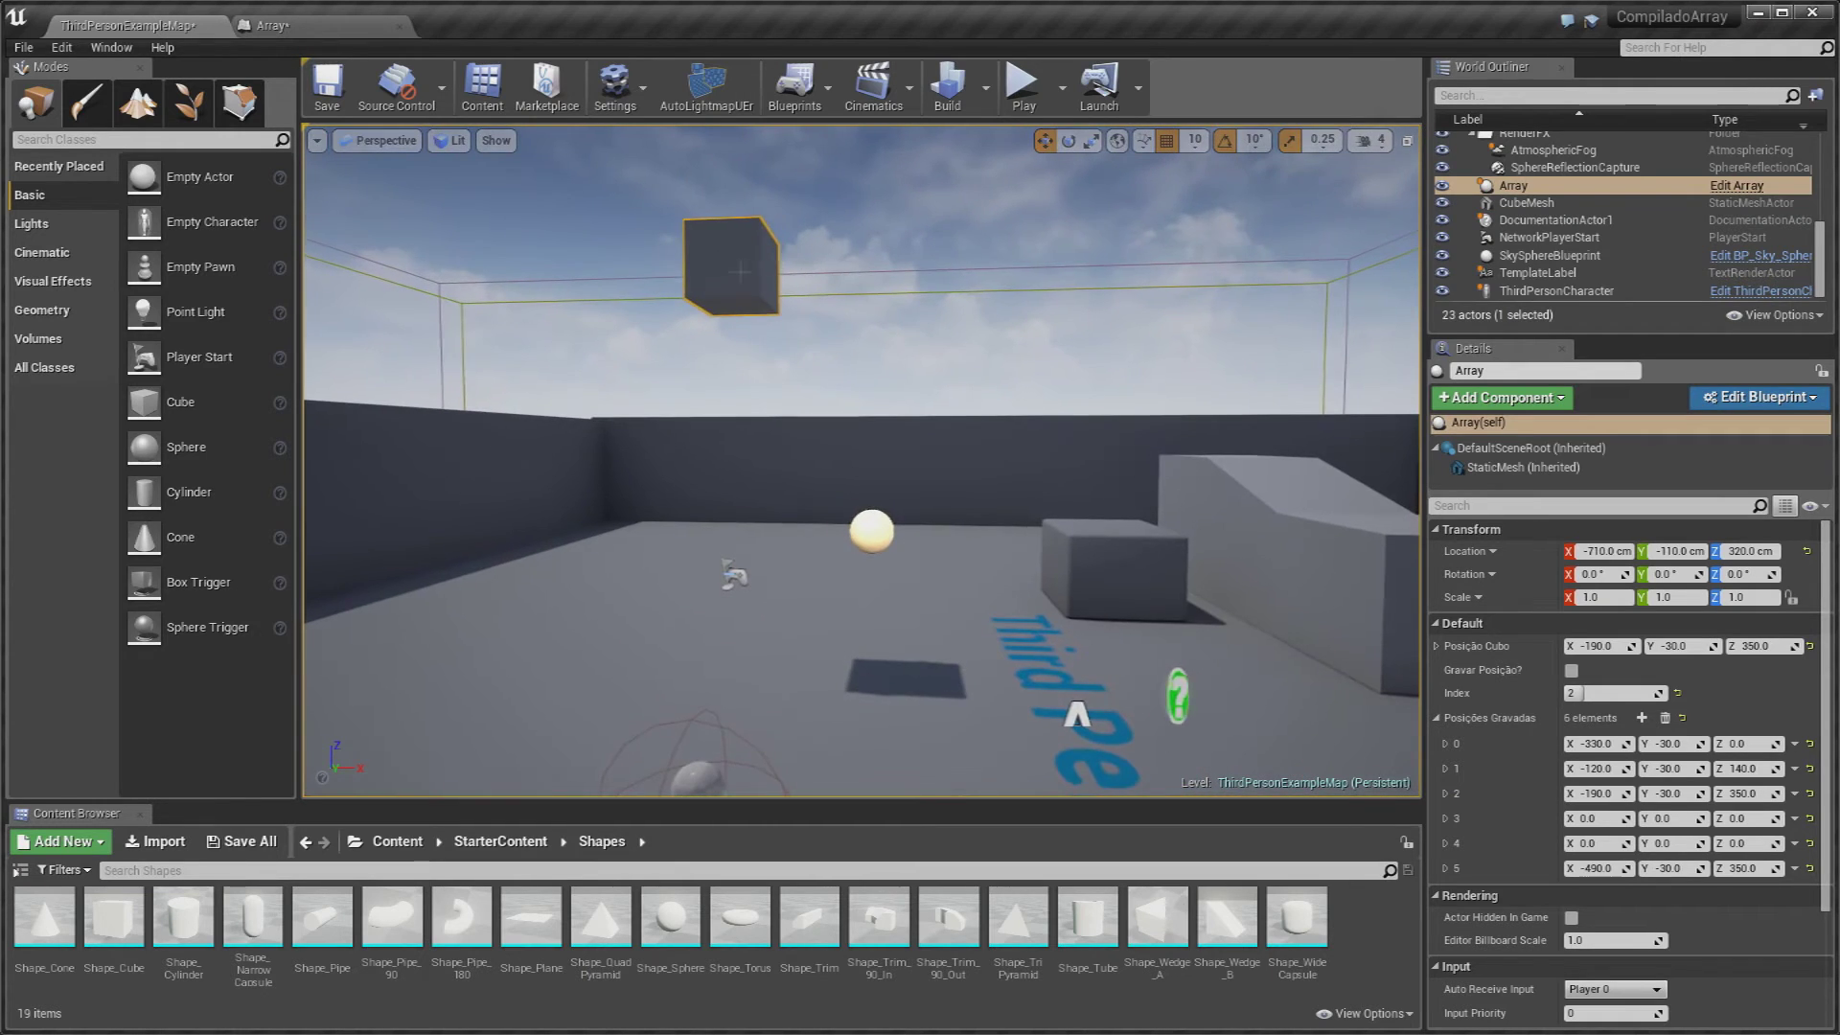
Step: Orbit the level camera to view the Array actor's cube from above, then reopen the Array Blueprint
{"action": "right_click_drag", "start_coordinate": [863, 460], "coordinate": [863, 460]}
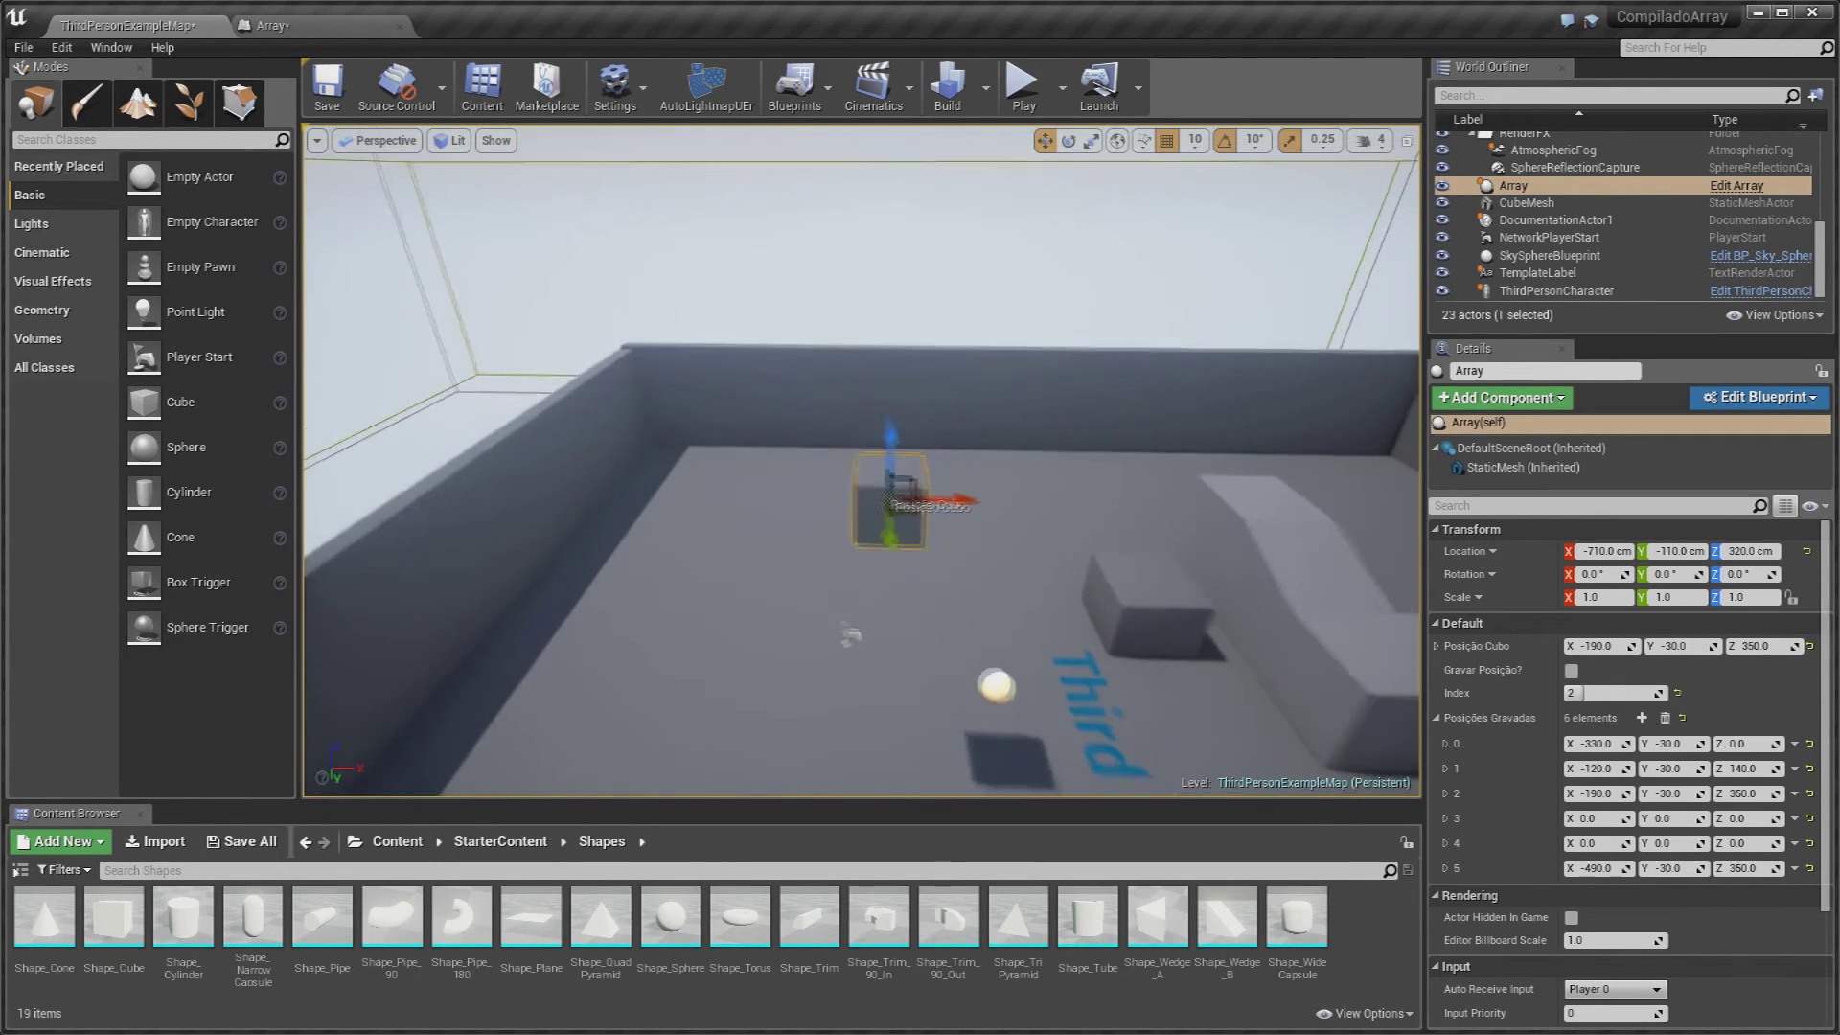
{"action": "right_click_drag", "start_coordinate": [805, 313], "coordinate": [805, 313]}
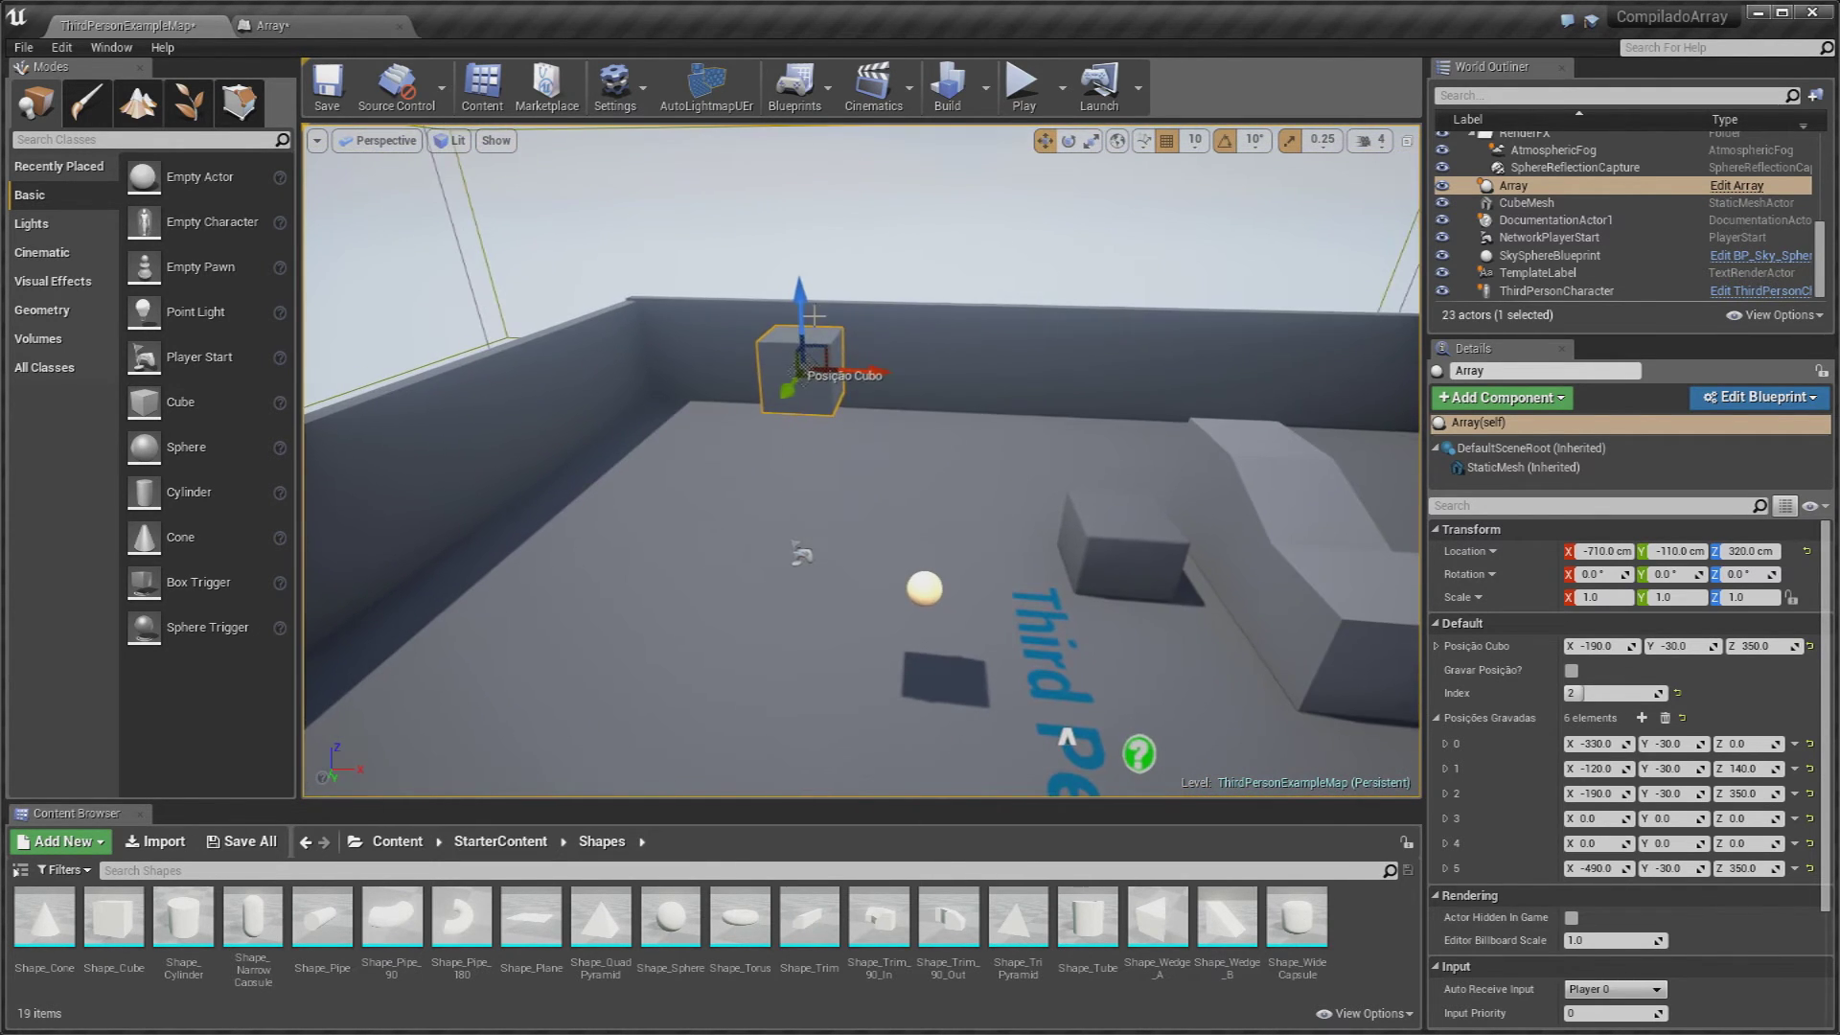
{"action": "left_click", "coordinate": [361, 34]}
Step: In the Construction Script, move the Set Array Elem node and its three variable inputs higher
{"action": "left_click", "coordinate": [525, 134]}
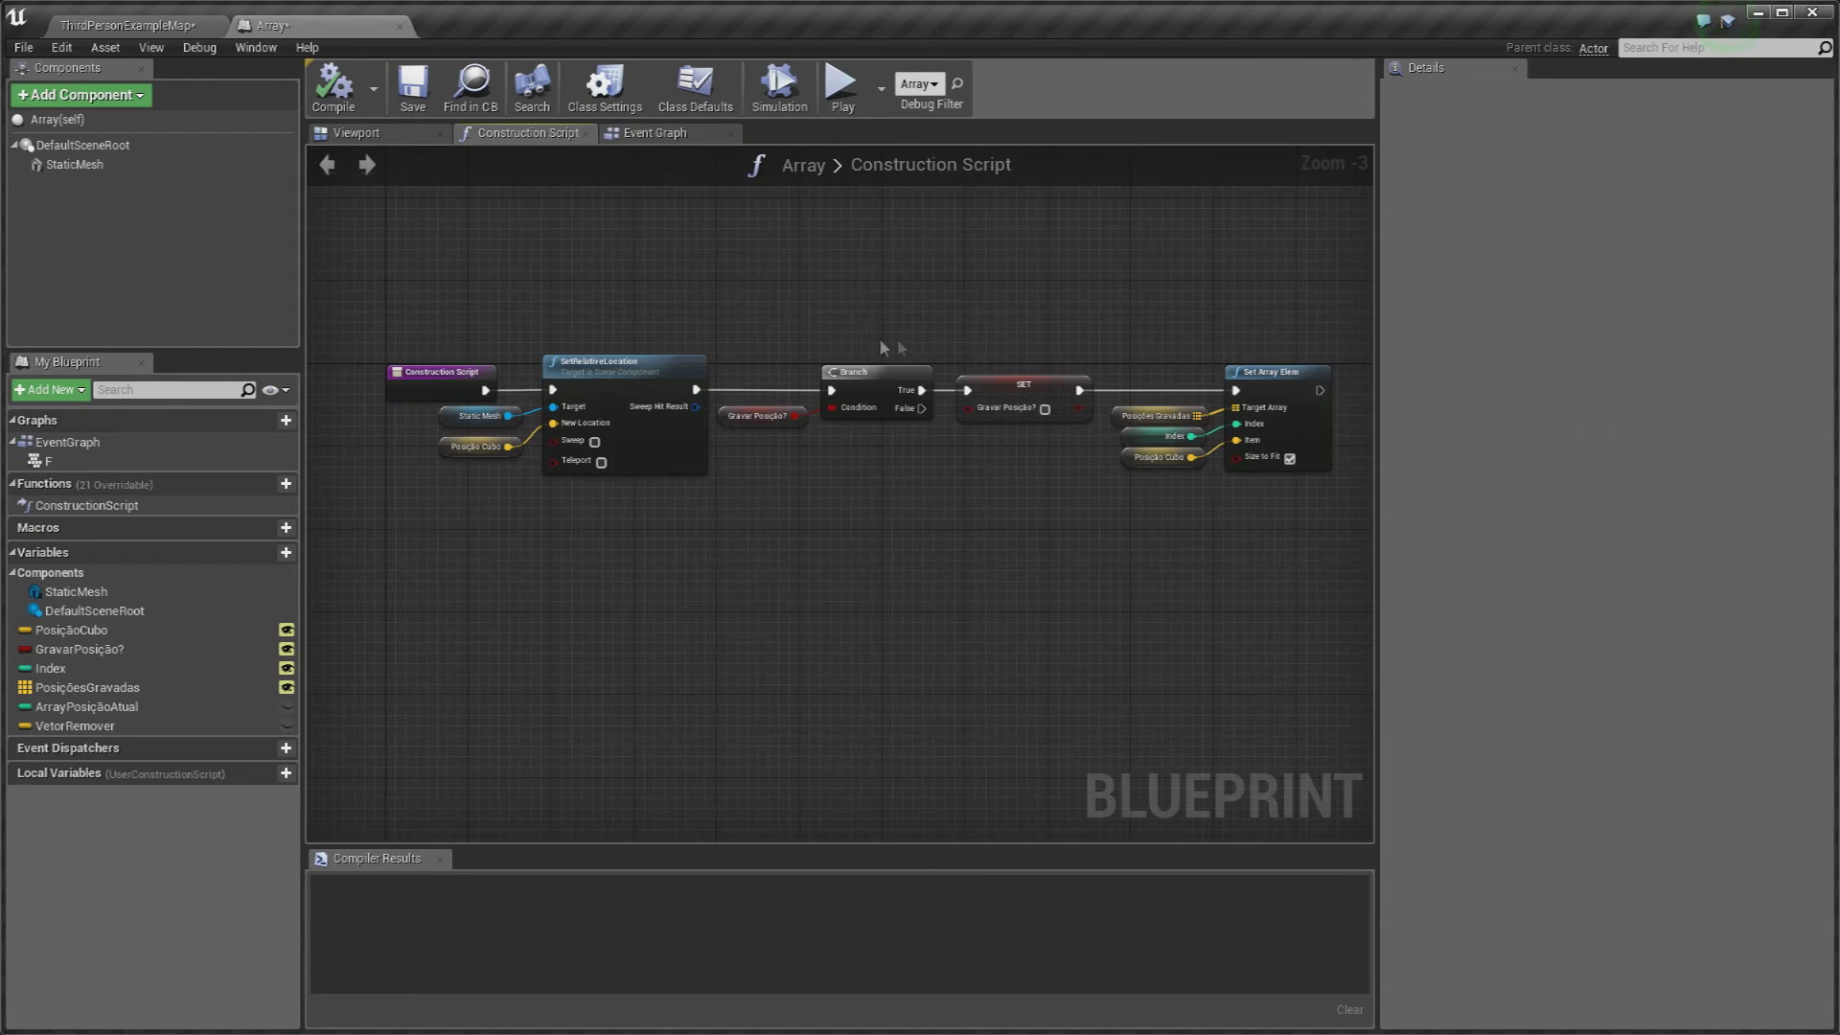
{"action": "scroll", "coordinate": [878, 337], "scroll_direction": "up", "scroll_amount": 5}
{"action": "left_click_drag", "start_coordinate": [709, 376], "coordinate": [985, 600]}
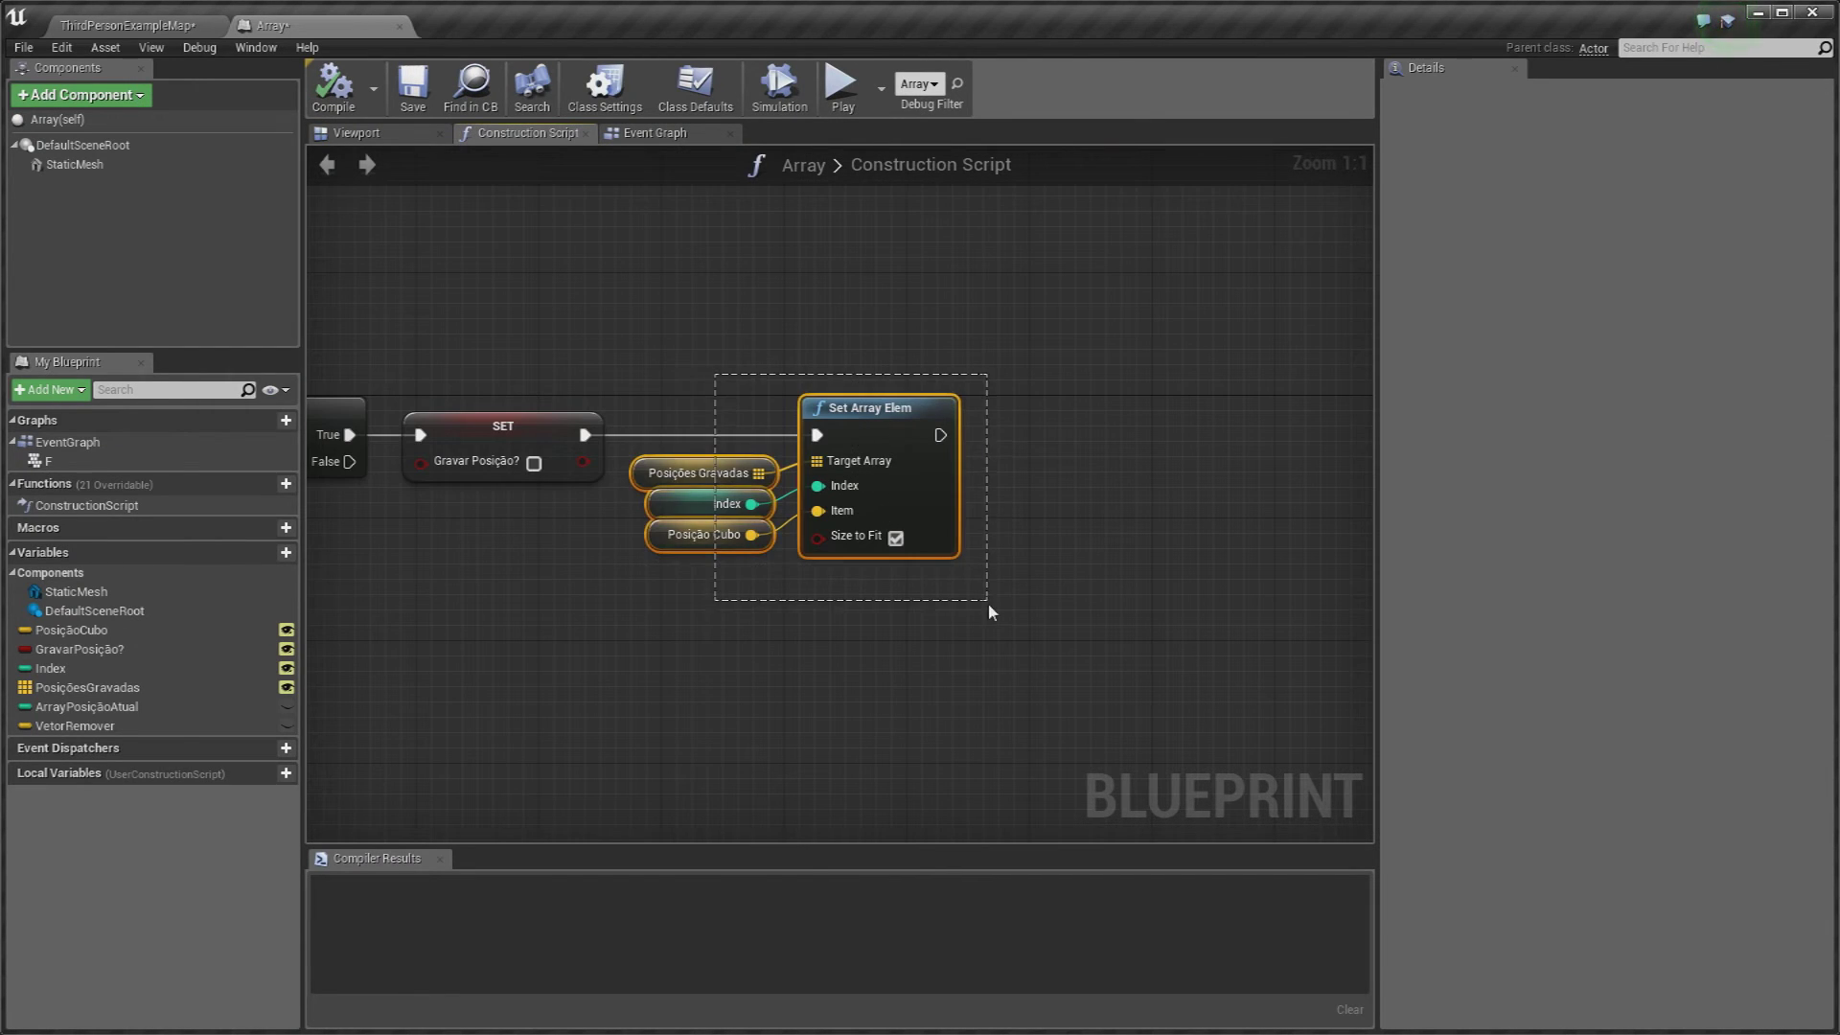
{"action": "left_click", "coordinate": [973, 585]}
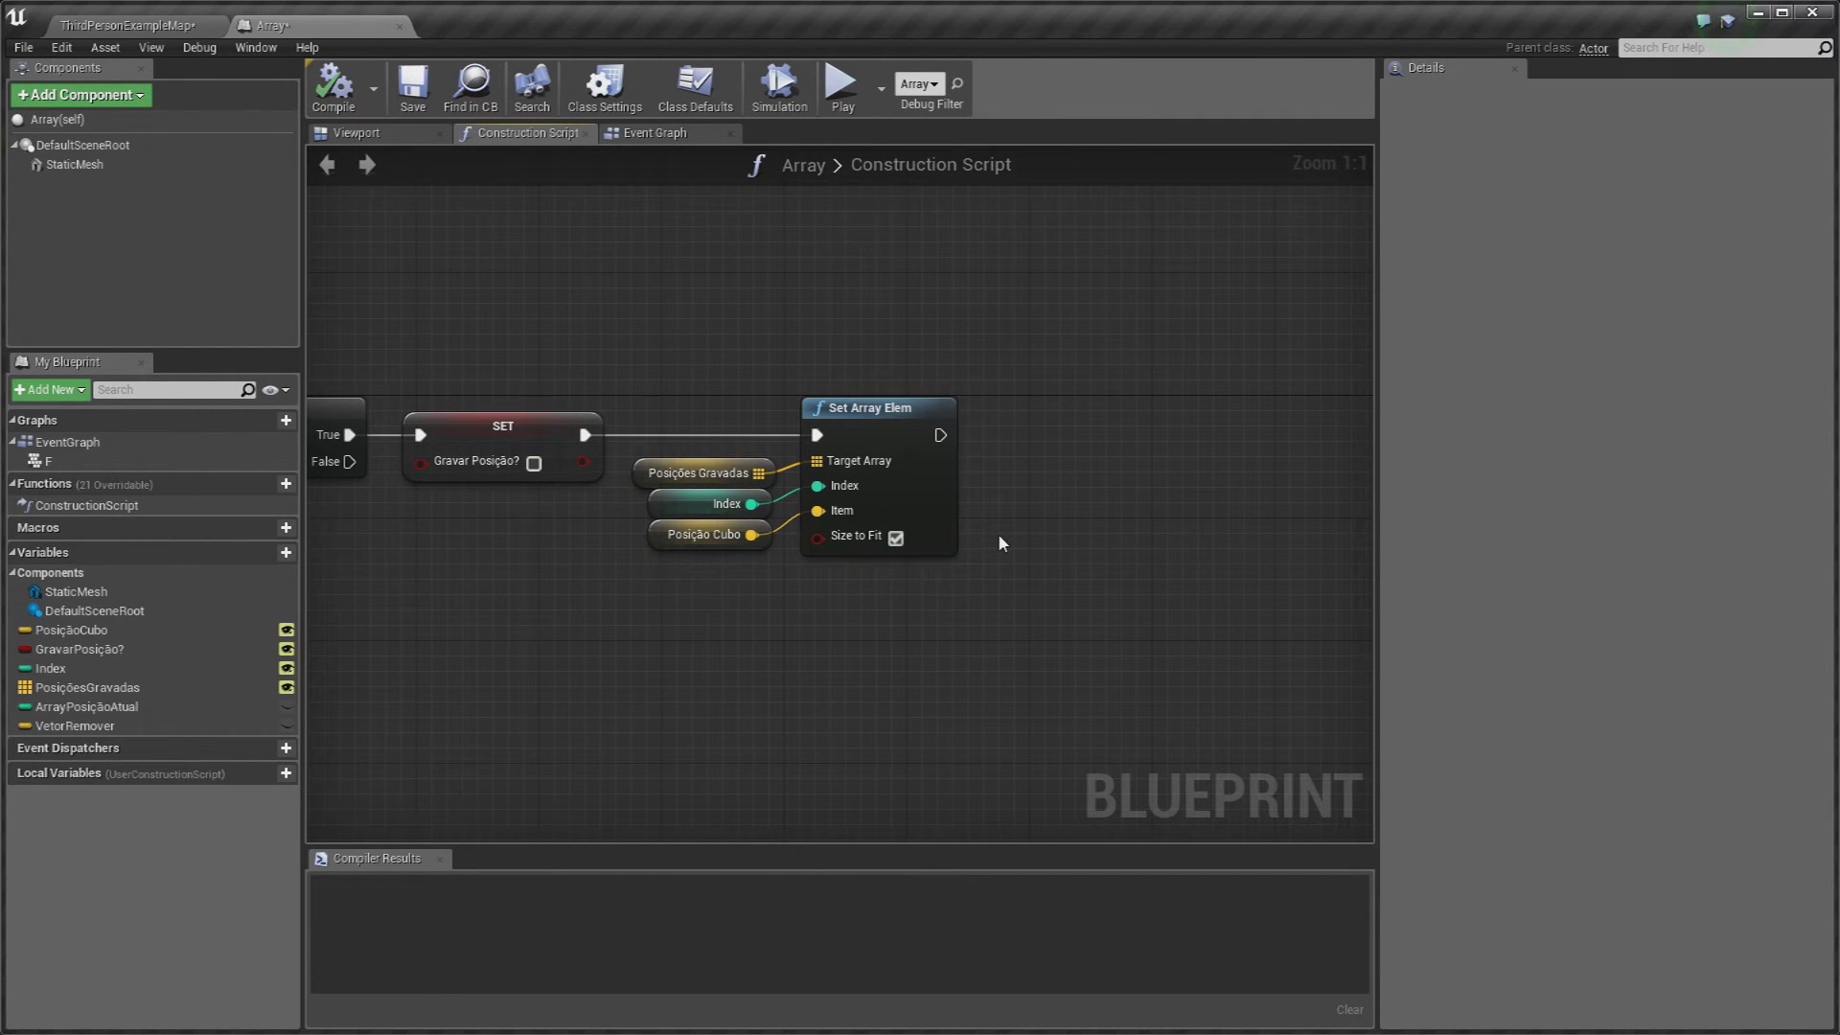
{"action": "left_click", "coordinate": [874, 412]}
{"action": "left_click_drag", "start_coordinate": [700, 358], "coordinate": [923, 621]}
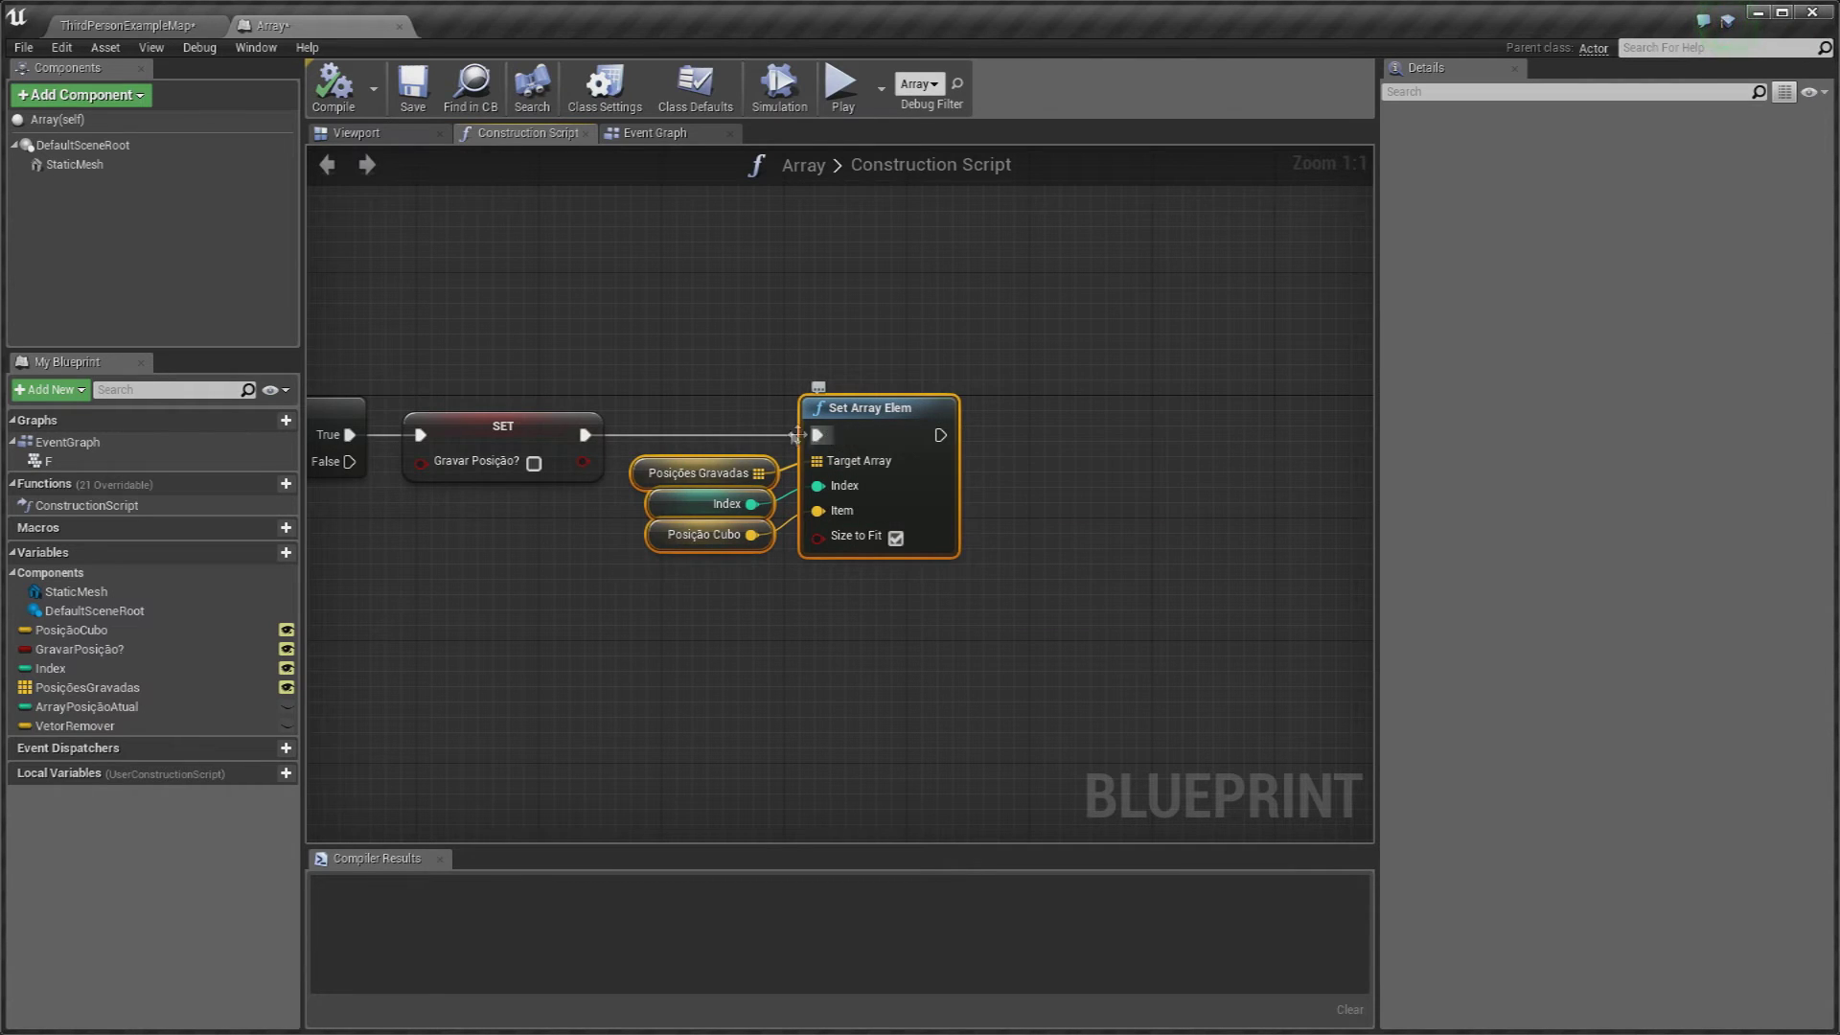
{"action": "left_click_drag", "start_coordinate": [840, 424], "coordinate": [870, 210]}
{"action": "left_click", "coordinate": [808, 362]}
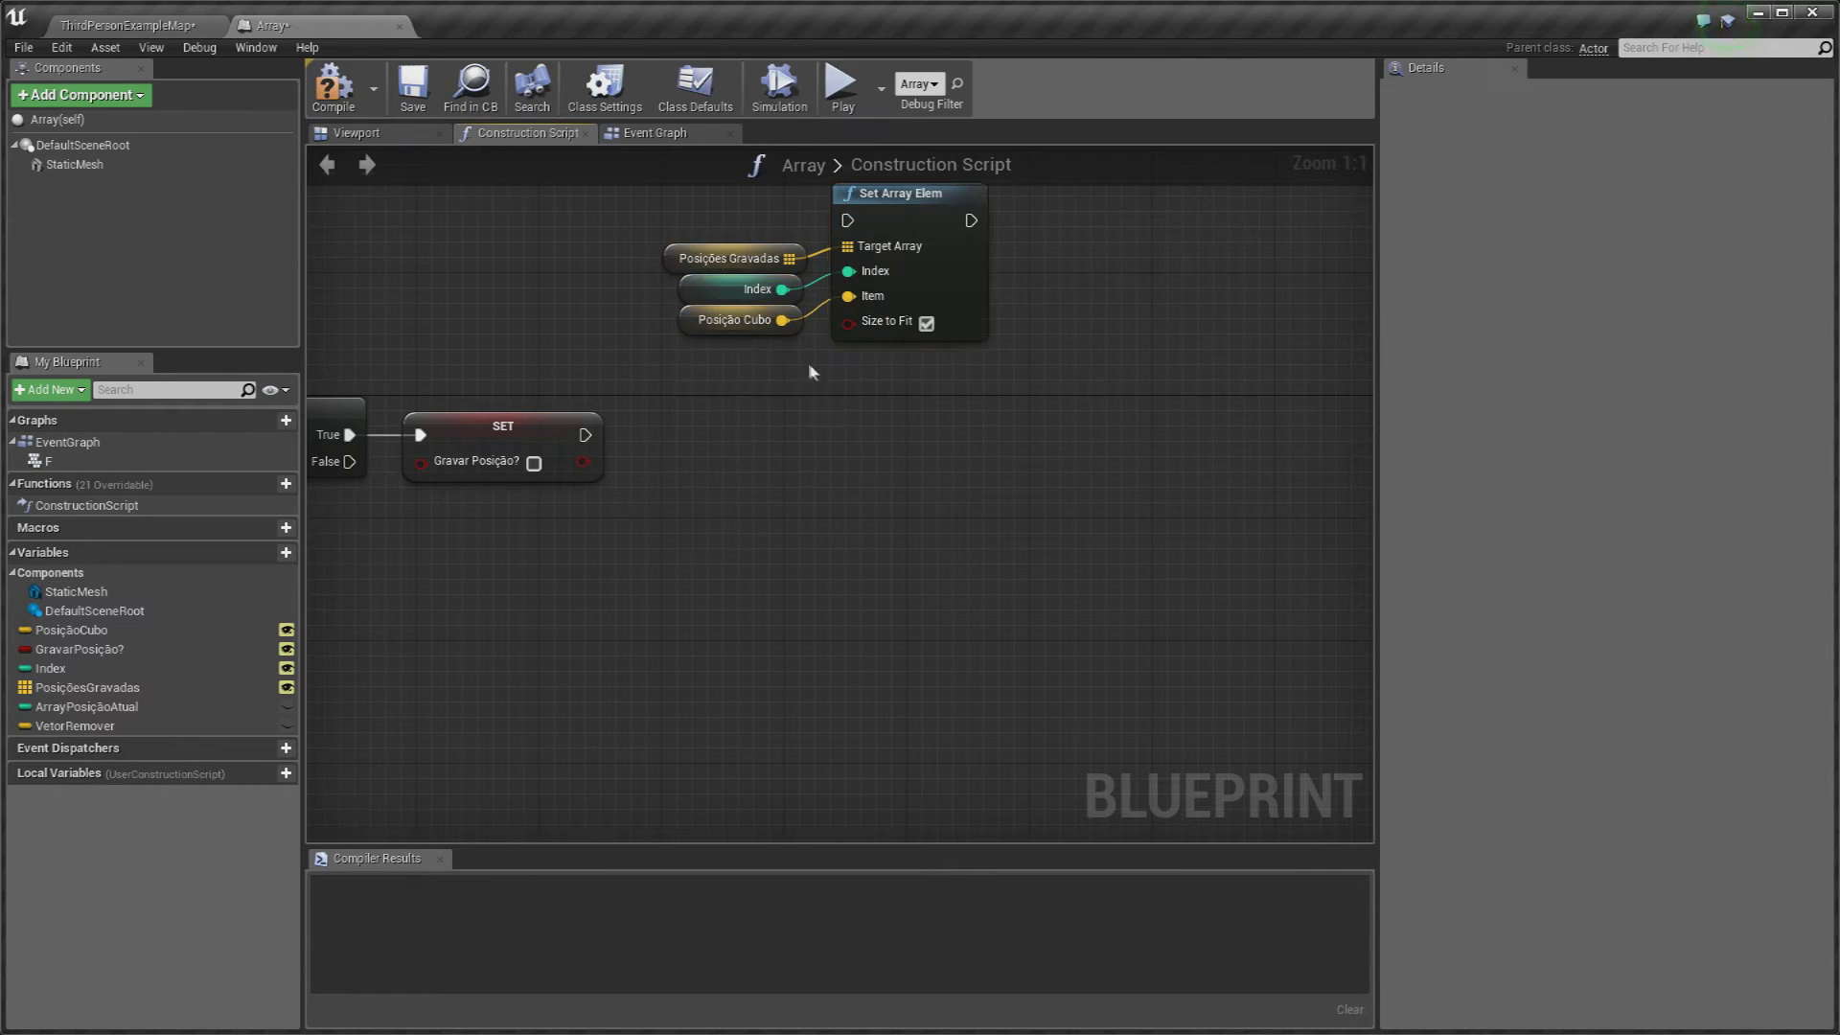
Step: Drag a new wire from the Posições Gravadas getter to bring up its array actions
{"action": "left_click_drag", "start_coordinate": [692, 242], "coordinate": [925, 427]}
{"action": "left_click_drag", "start_coordinate": [900, 193], "coordinate": [887, 251]}
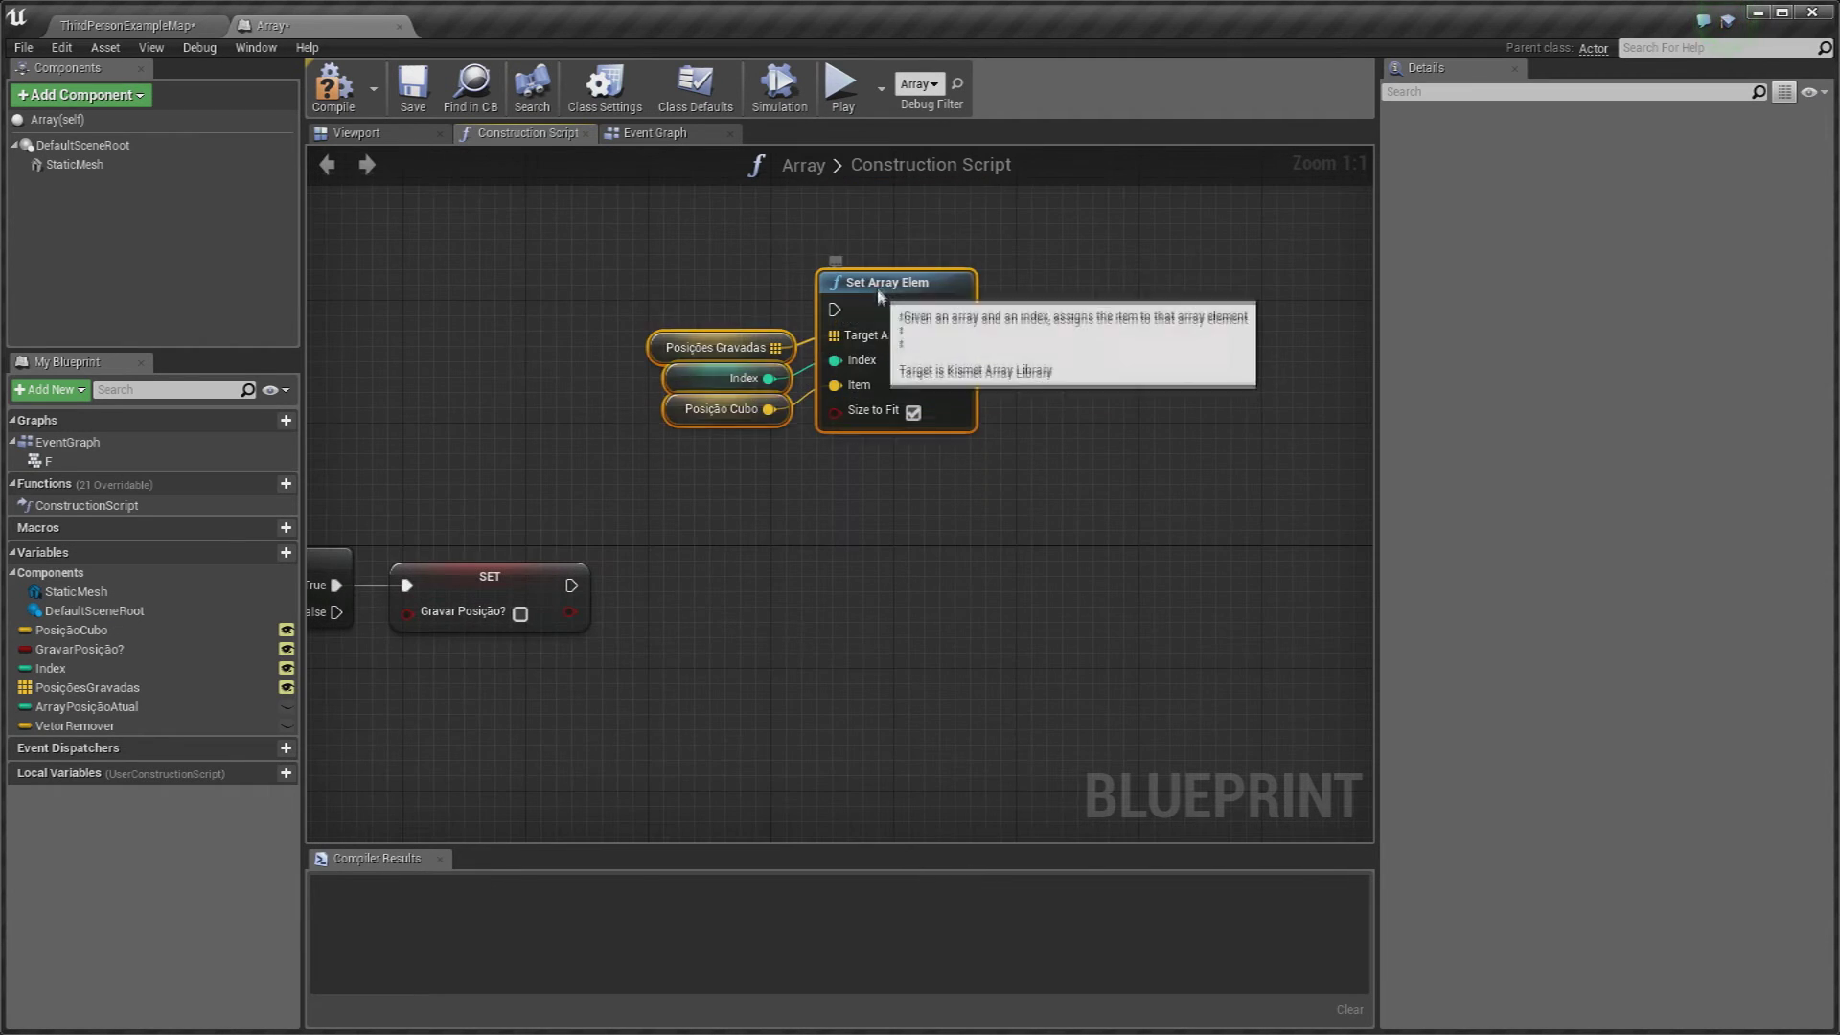
{"action": "left_click", "coordinate": [660, 317]}
{"action": "mouse_move", "coordinate": [747, 531]}
{"action": "left_mouse_down"}
{"action": "mouse_move", "coordinate": [624, 653]}
{"action": "mouse_move", "coordinate": [736, 630]}
{"action": "mouse_move", "coordinate": [739, 609]}
{"action": "left_mouse_up"}
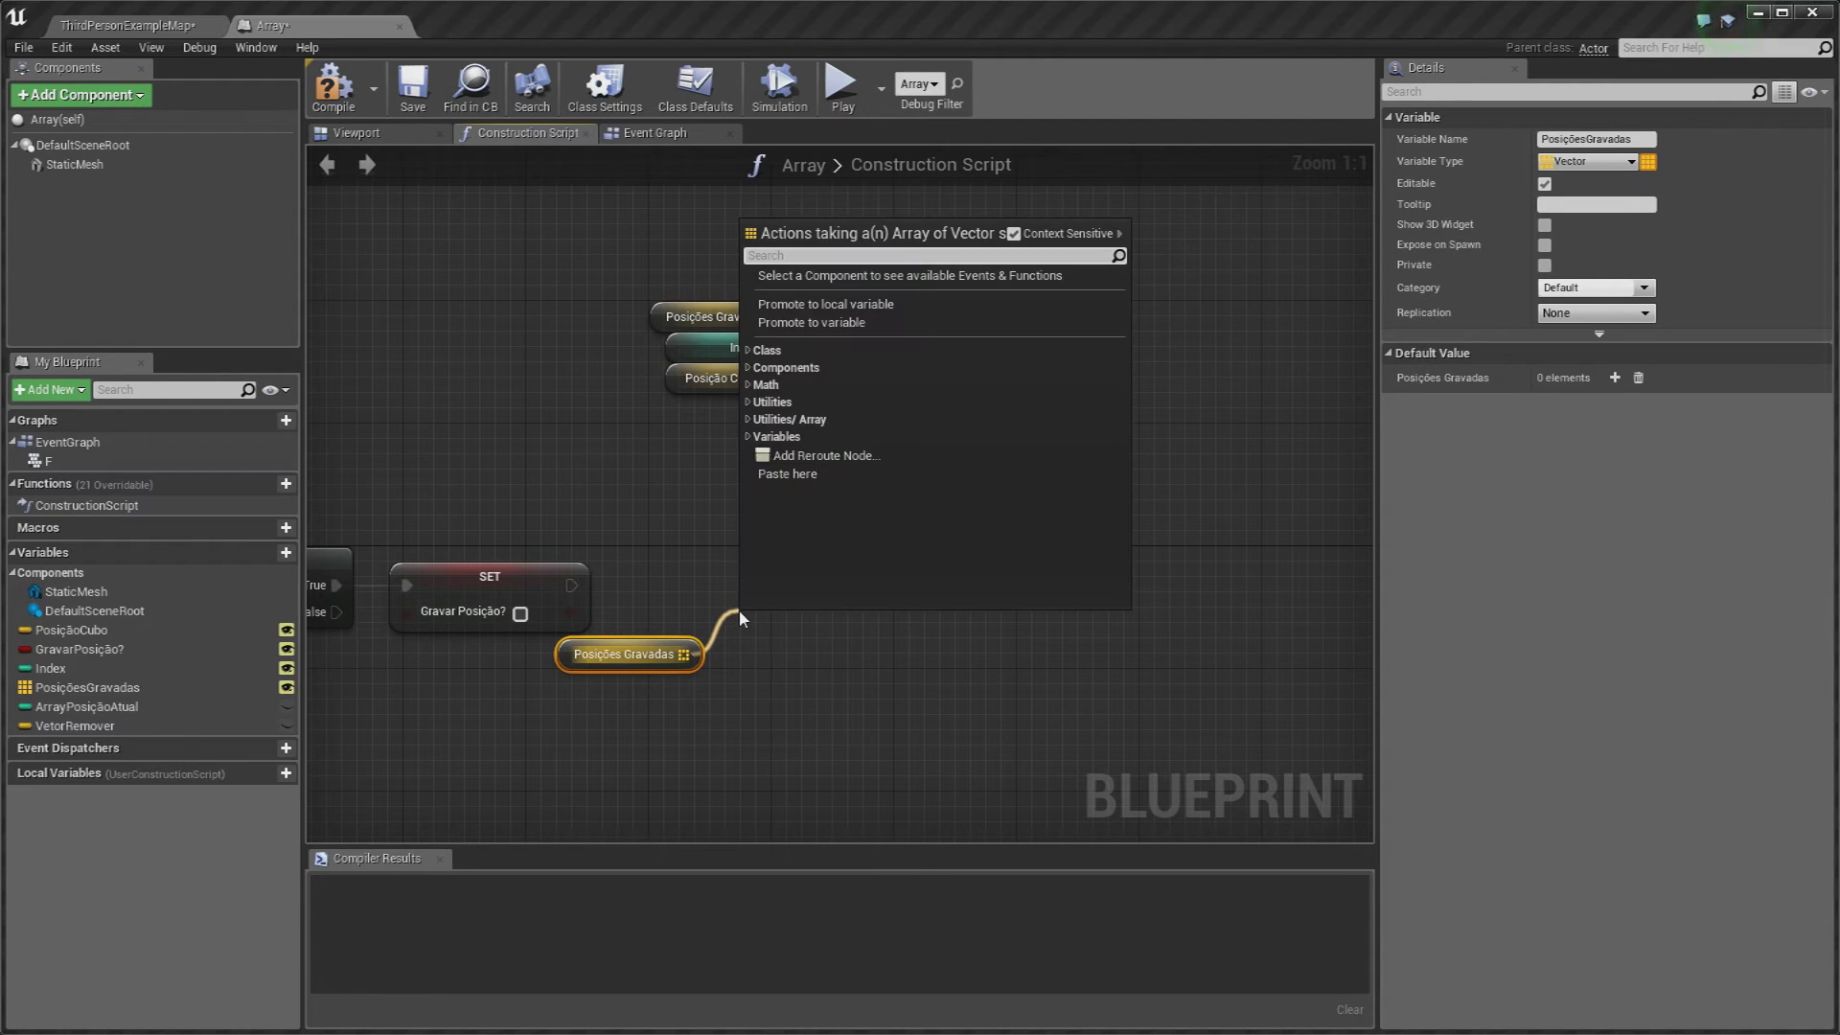
Step: Add an Insert node after SET's execution output, fed by the Posições Gravadas getter
{"action": "type", "text": "inser"}
{"action": "key", "text": "Return"}
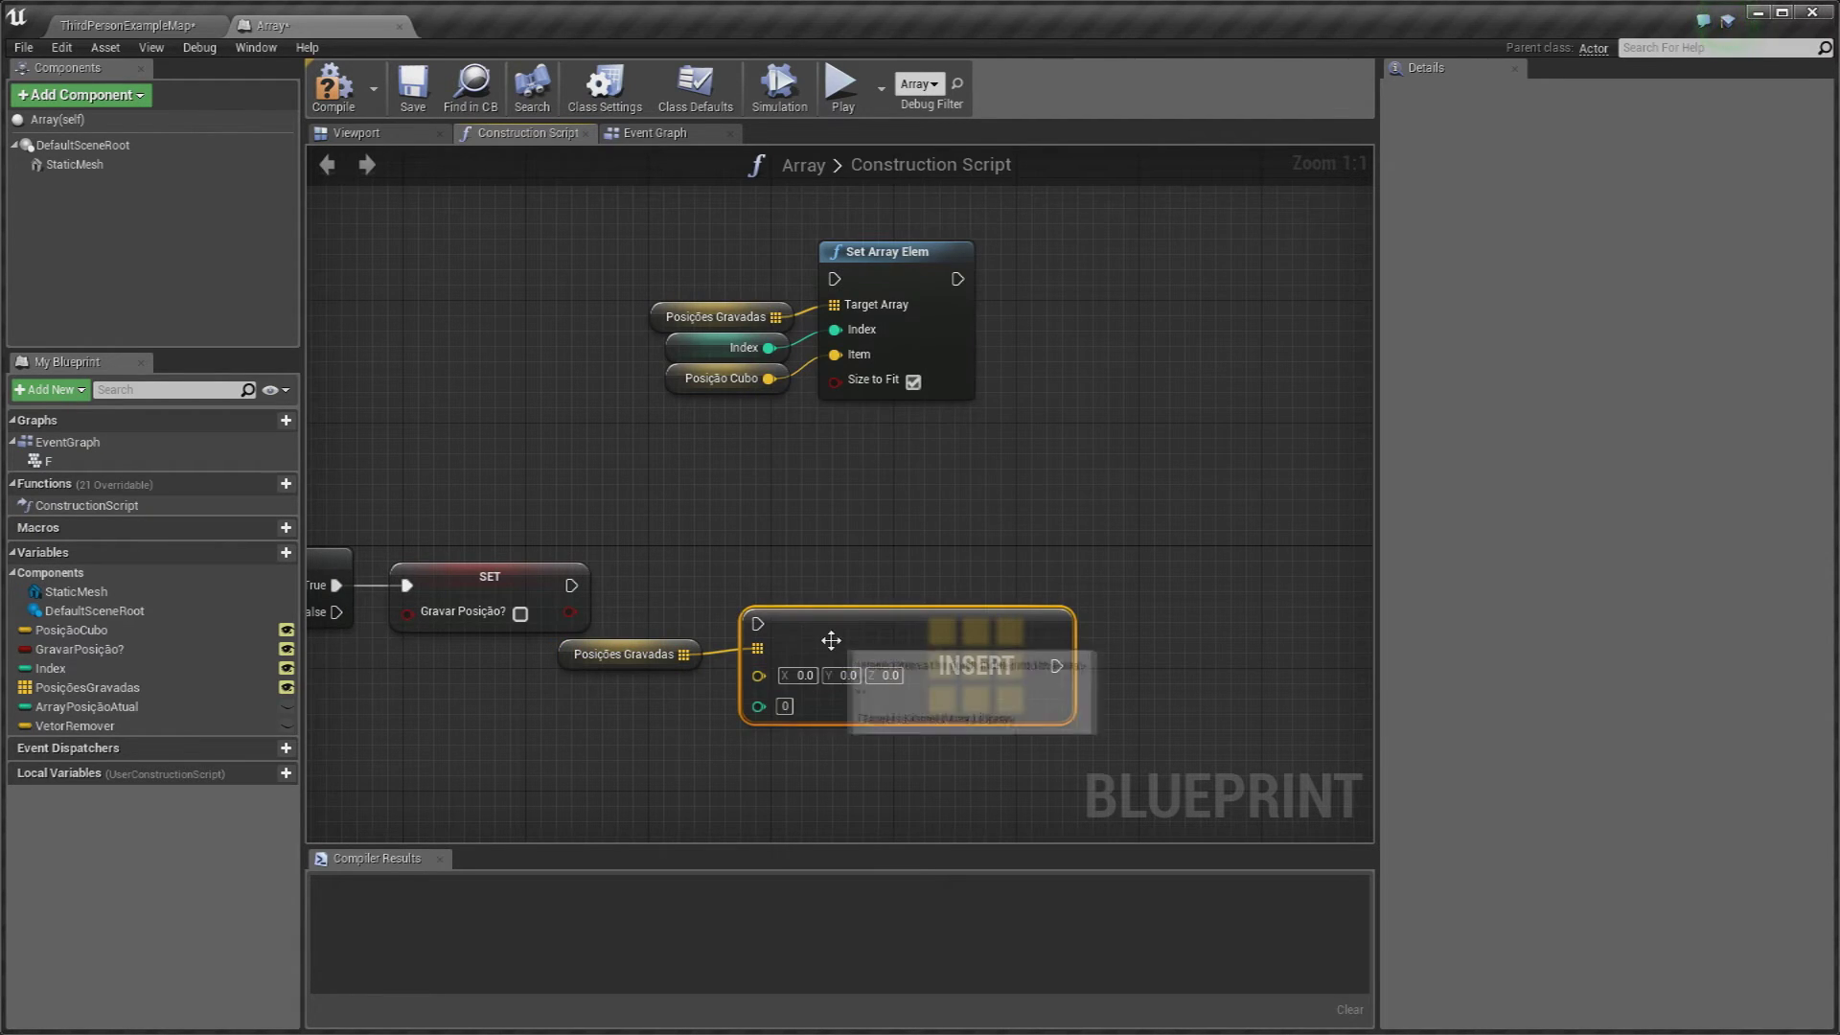
{"action": "left_click_drag", "start_coordinate": [831, 640], "coordinate": [837, 612]}
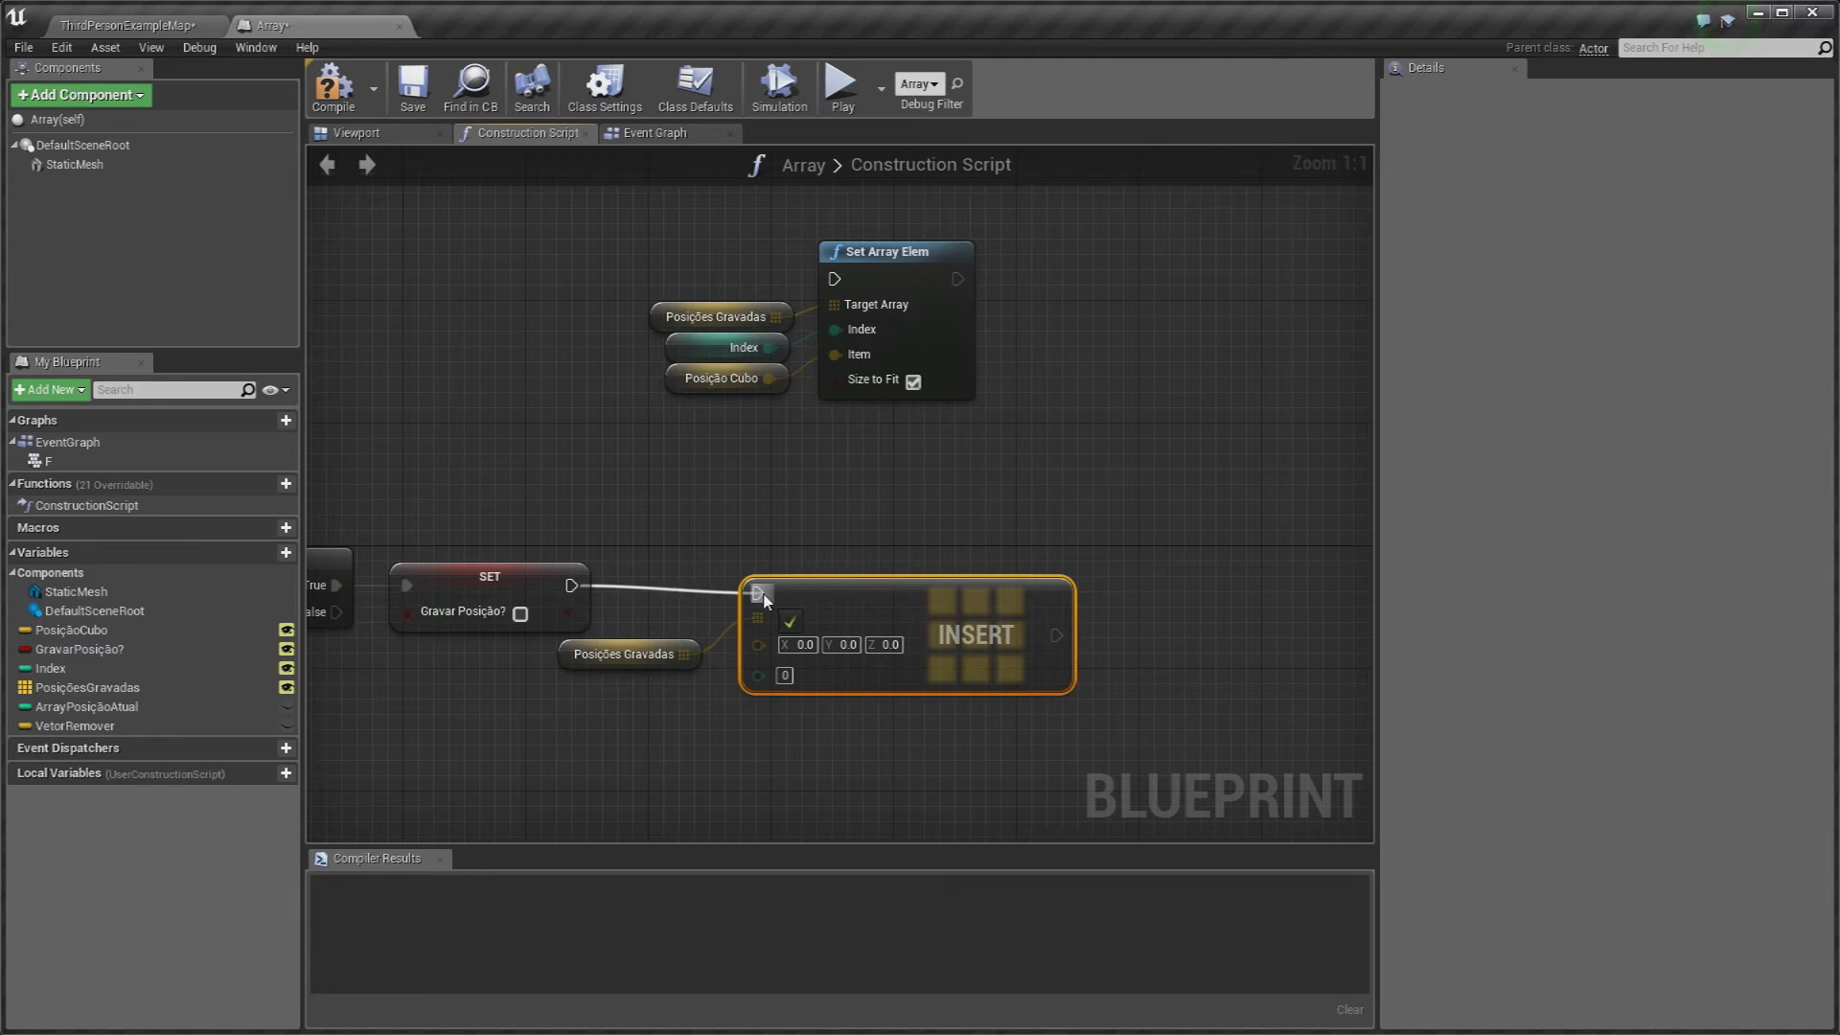
{"action": "left_click_drag", "start_coordinate": [572, 585], "coordinate": [759, 594]}
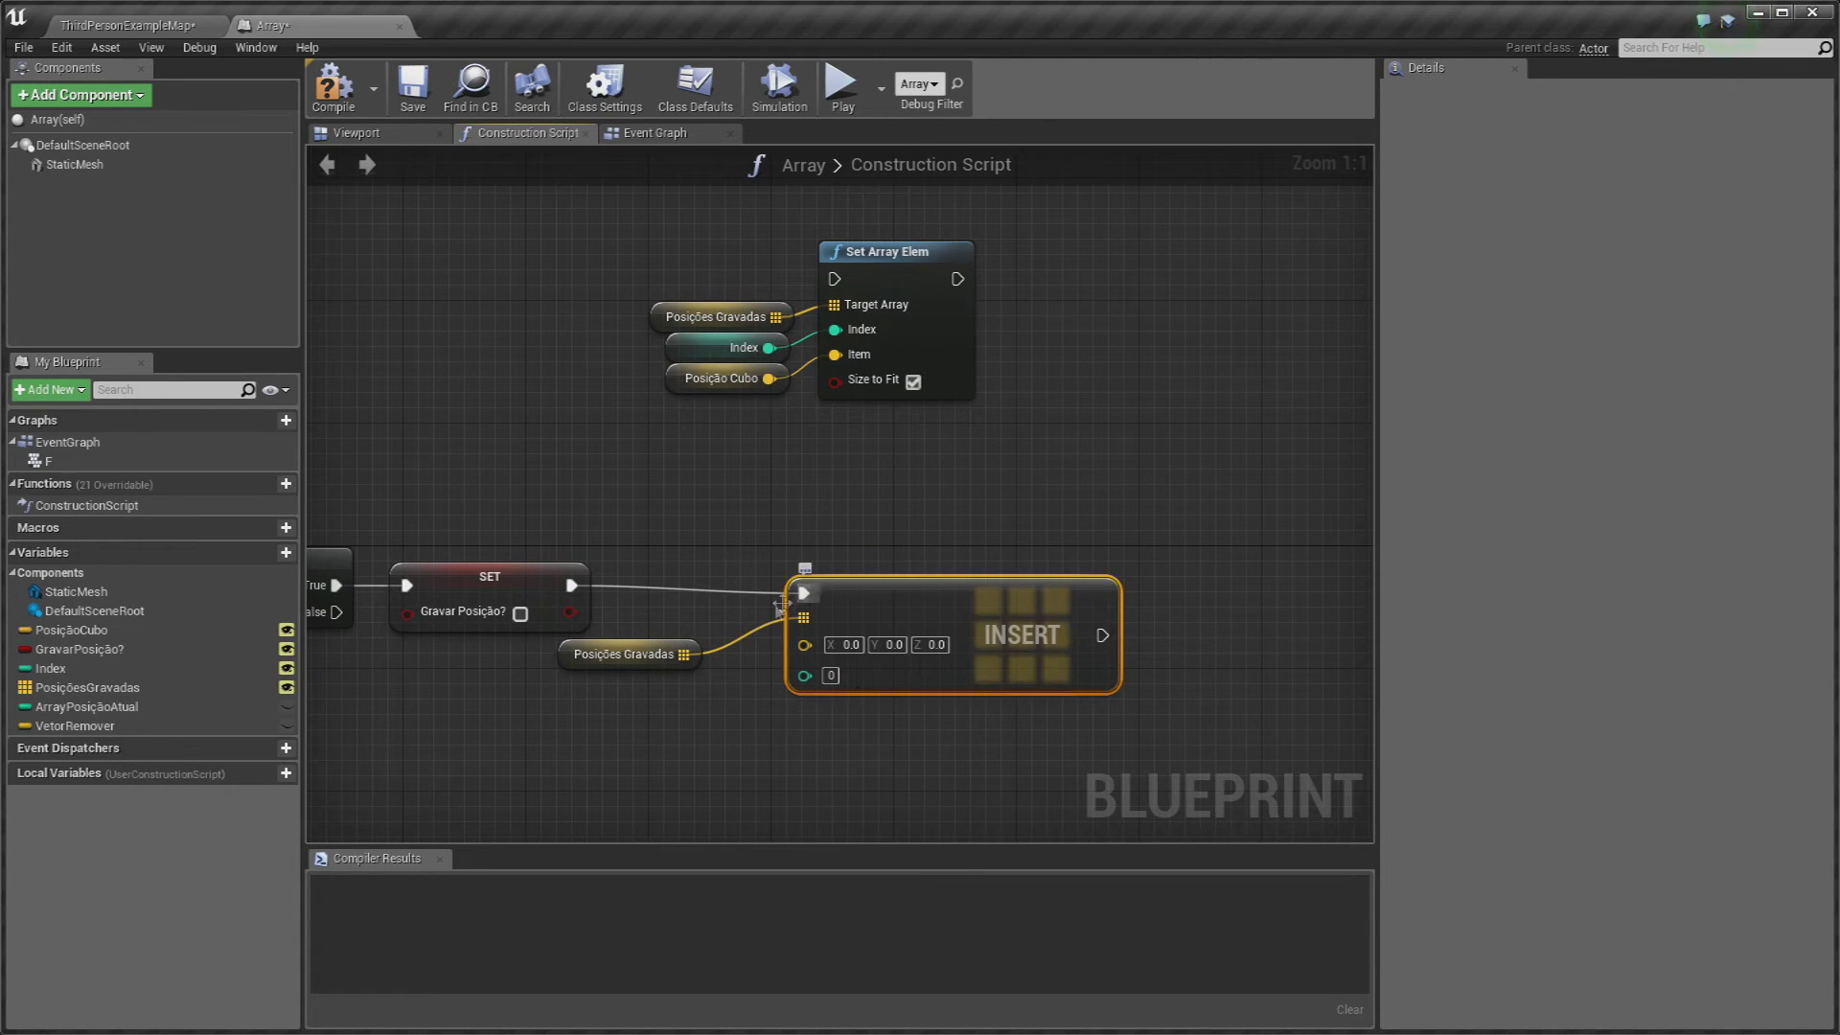
{"action": "mouse_move", "coordinate": [579, 664]}
{"action": "left_mouse_down"}
{"action": "mouse_move", "coordinate": [686, 649]}
{"action": "mouse_move", "coordinate": [657, 634]}
{"action": "left_mouse_up"}
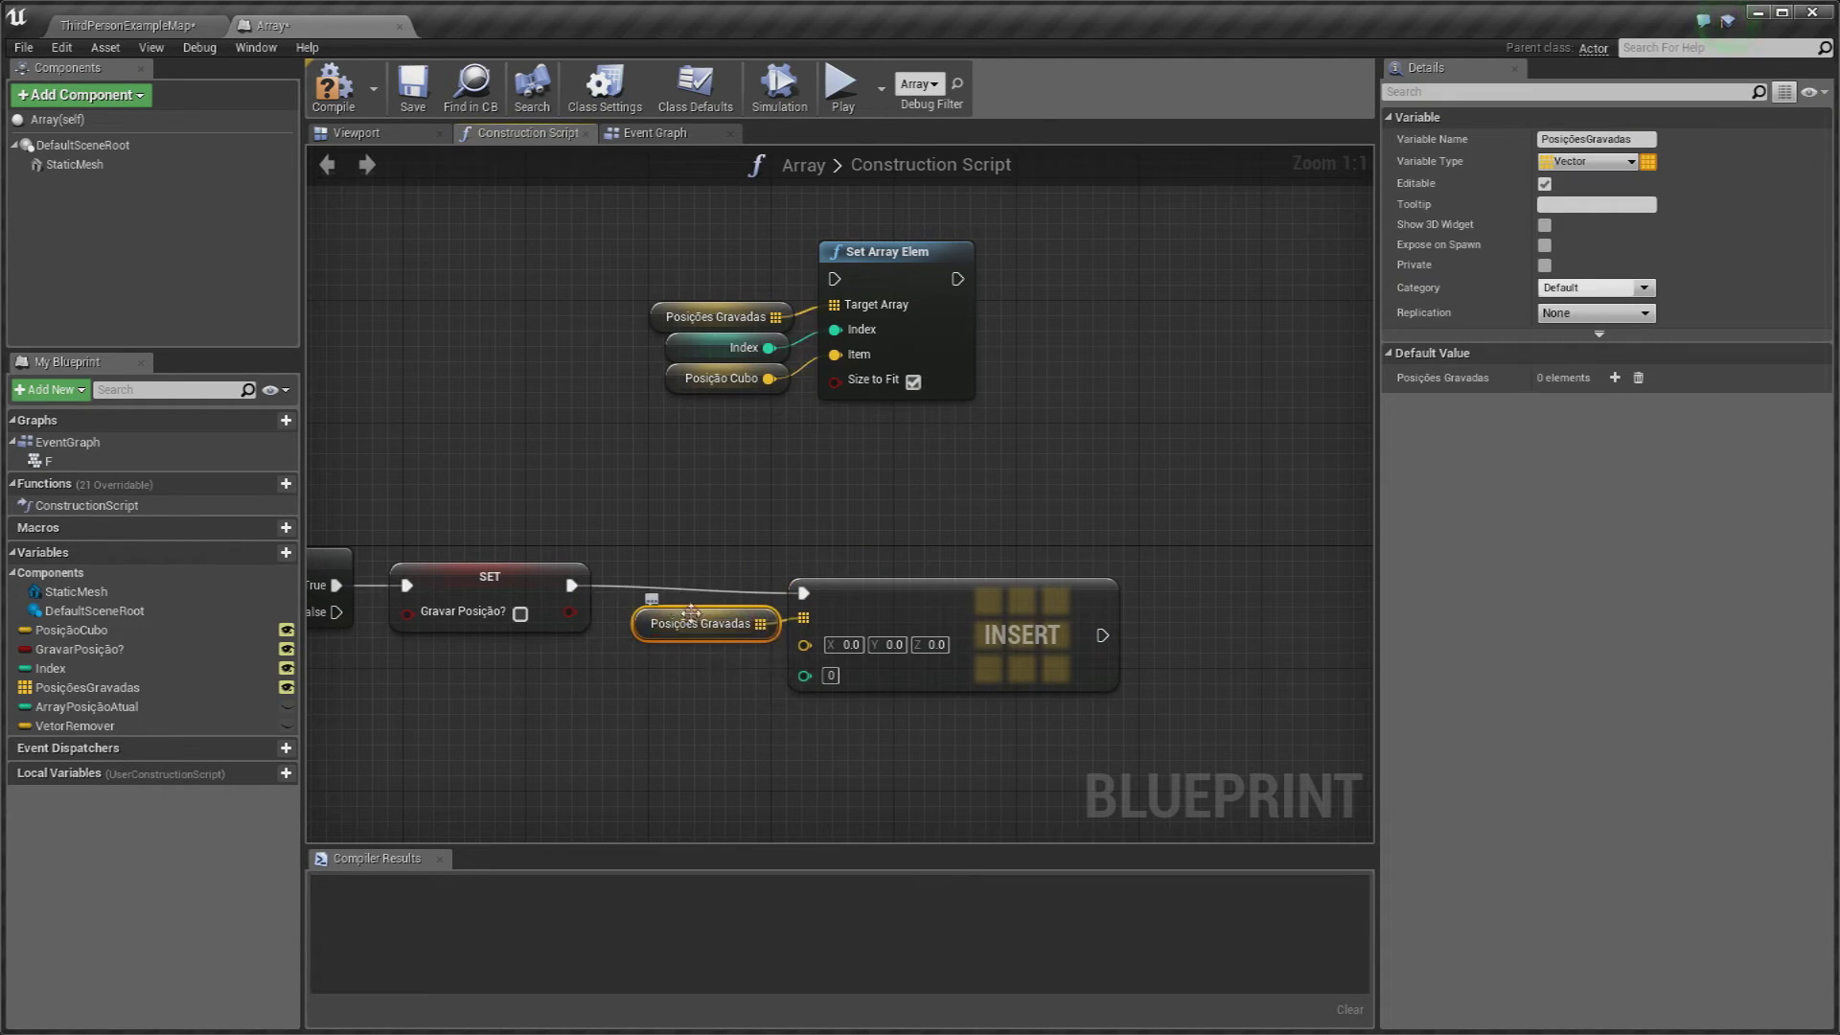
{"action": "mouse_move", "coordinate": [721, 653]}
{"action": "right_mouse_down"}
{"action": "mouse_move", "coordinate": [698, 625]}
{"action": "mouse_move", "coordinate": [776, 632]}
{"action": "right_mouse_up"}
{"action": "left_click", "coordinate": [698, 625]}
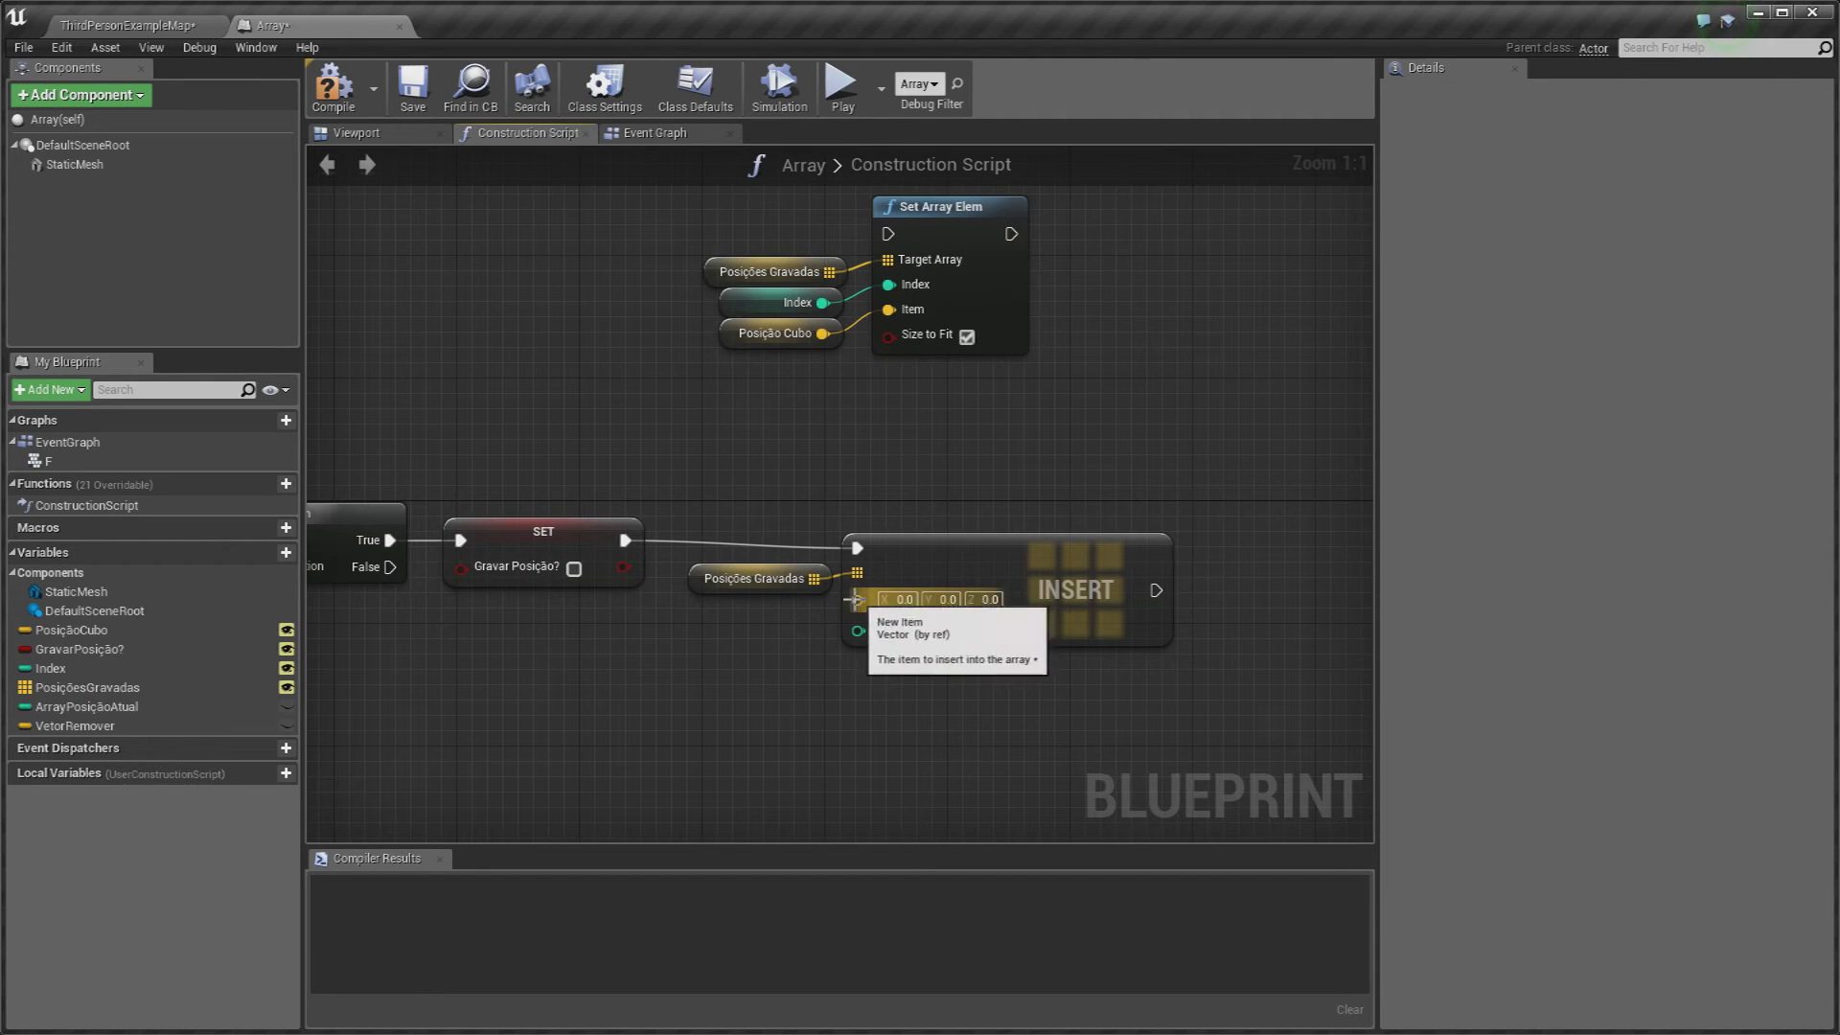
Step: Wire duplicated Posição Cubo and Index getters into Insert's item and index, compile, and return to the level
{"action": "mouse_move", "coordinate": [772, 379]}
{"action": "right_mouse_down"}
{"action": "mouse_move", "coordinate": [794, 414]}
{"action": "mouse_move", "coordinate": [884, 361]}
{"action": "right_mouse_up"}
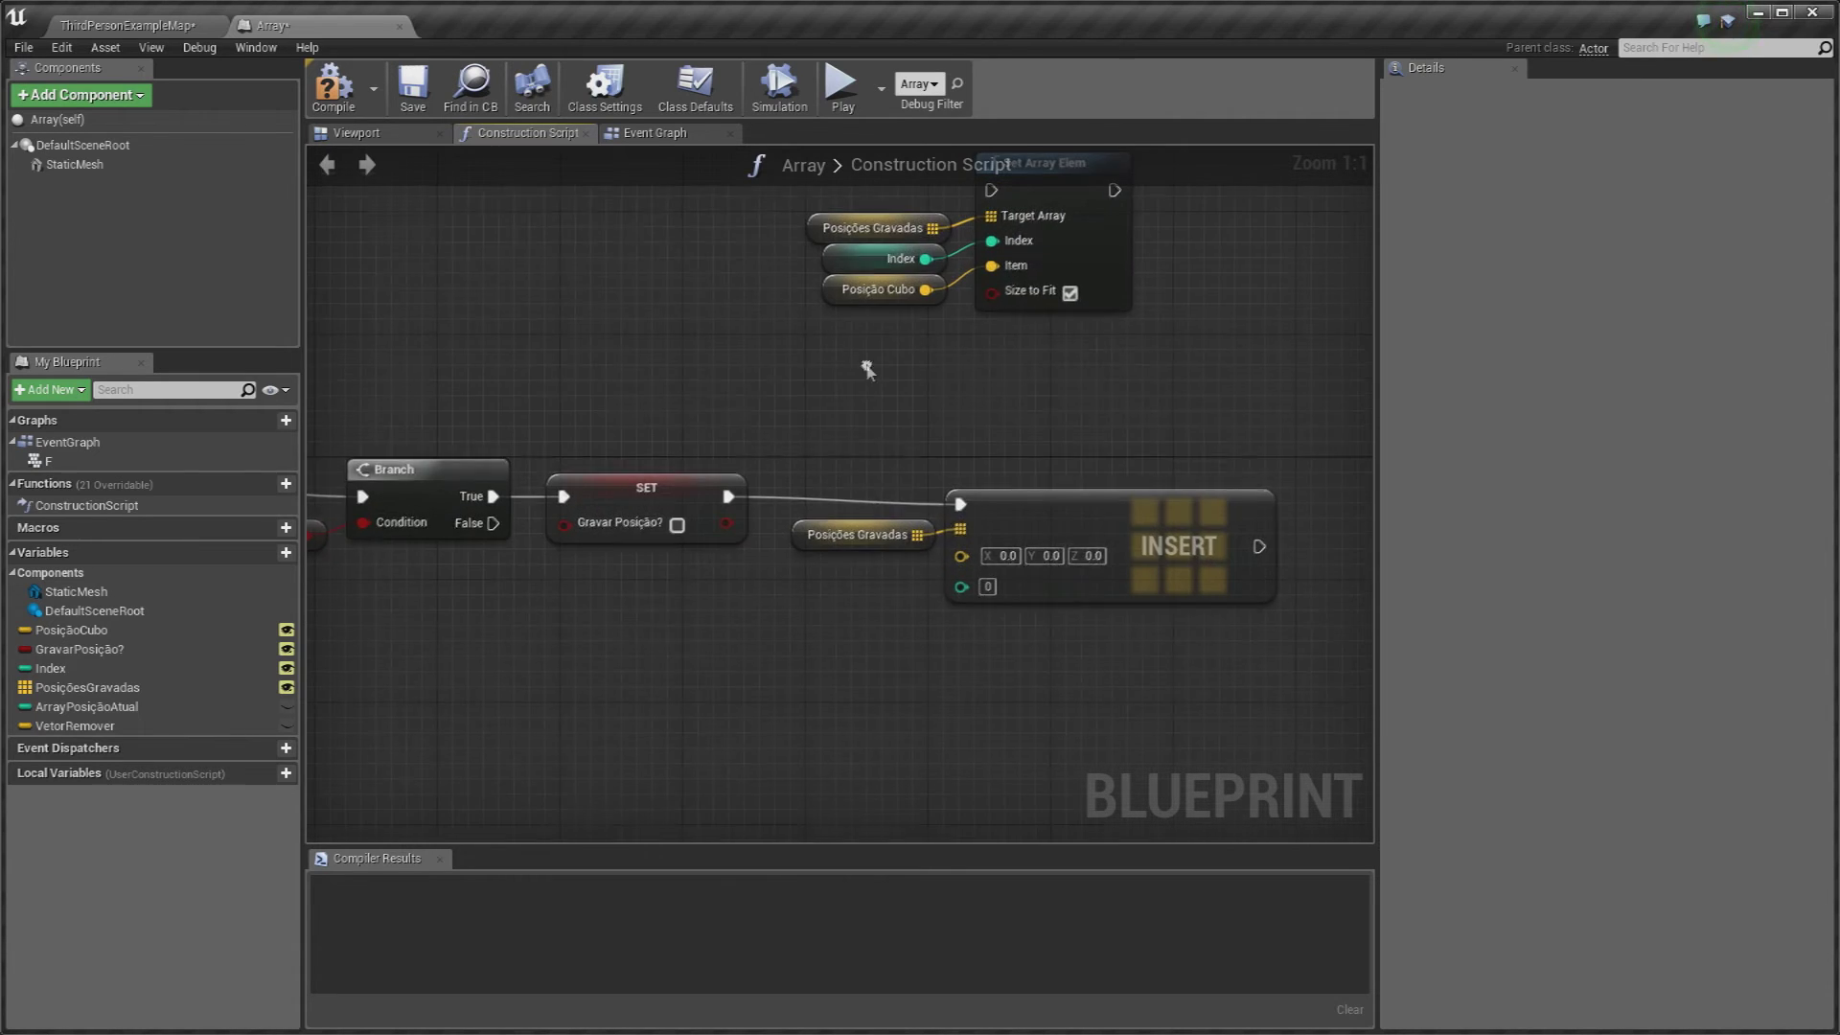
{"action": "right_click_drag", "start_coordinate": [709, 360], "coordinate": [678, 426]}
{"action": "key", "text": "ctrl+w"}
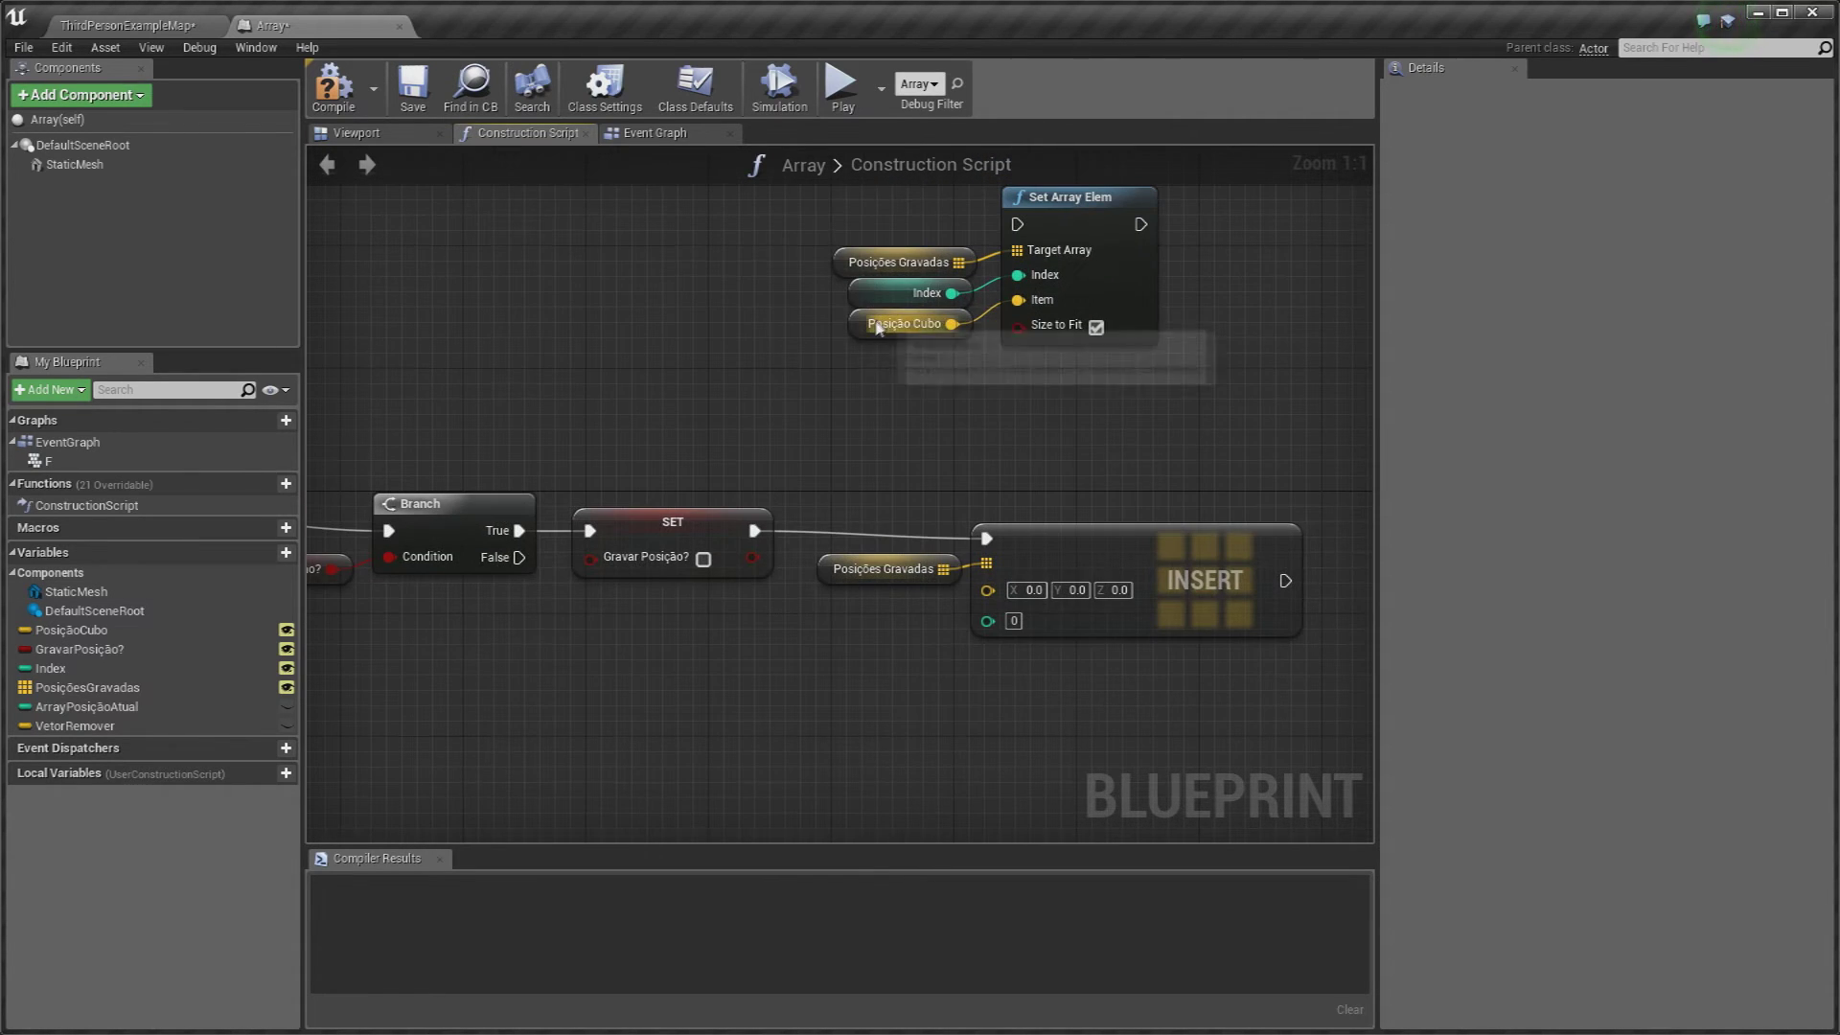
{"action": "mouse_move", "coordinate": [898, 365]}
{"action": "left_mouse_down"}
{"action": "mouse_move", "coordinate": [847, 605]}
{"action": "mouse_move", "coordinate": [987, 590]}
{"action": "left_mouse_up"}
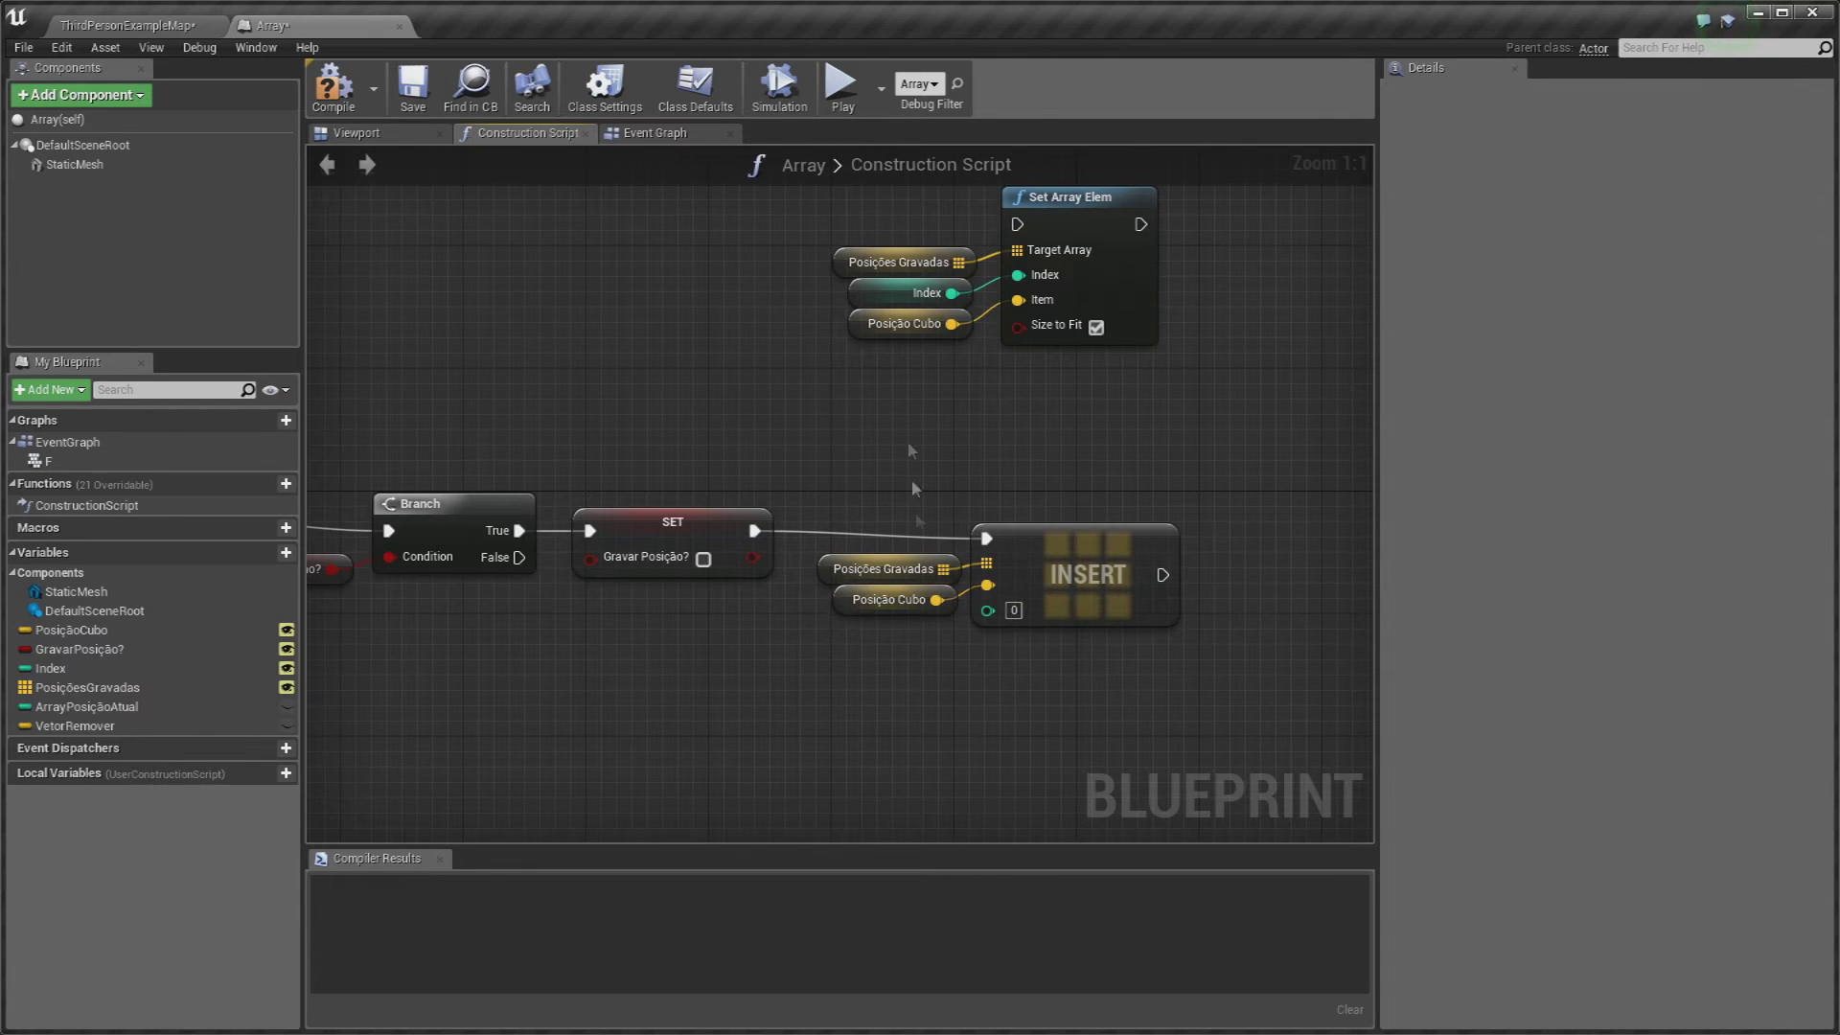
{"action": "left_click", "coordinate": [883, 290]}
{"action": "key", "text": "ctrl+w"}
{"action": "mouse_move", "coordinate": [1026, 473]}
{"action": "left_mouse_down"}
{"action": "mouse_move", "coordinate": [966, 632]}
{"action": "mouse_move", "coordinate": [987, 611]}
{"action": "mouse_move", "coordinate": [879, 629]}
{"action": "left_mouse_up"}
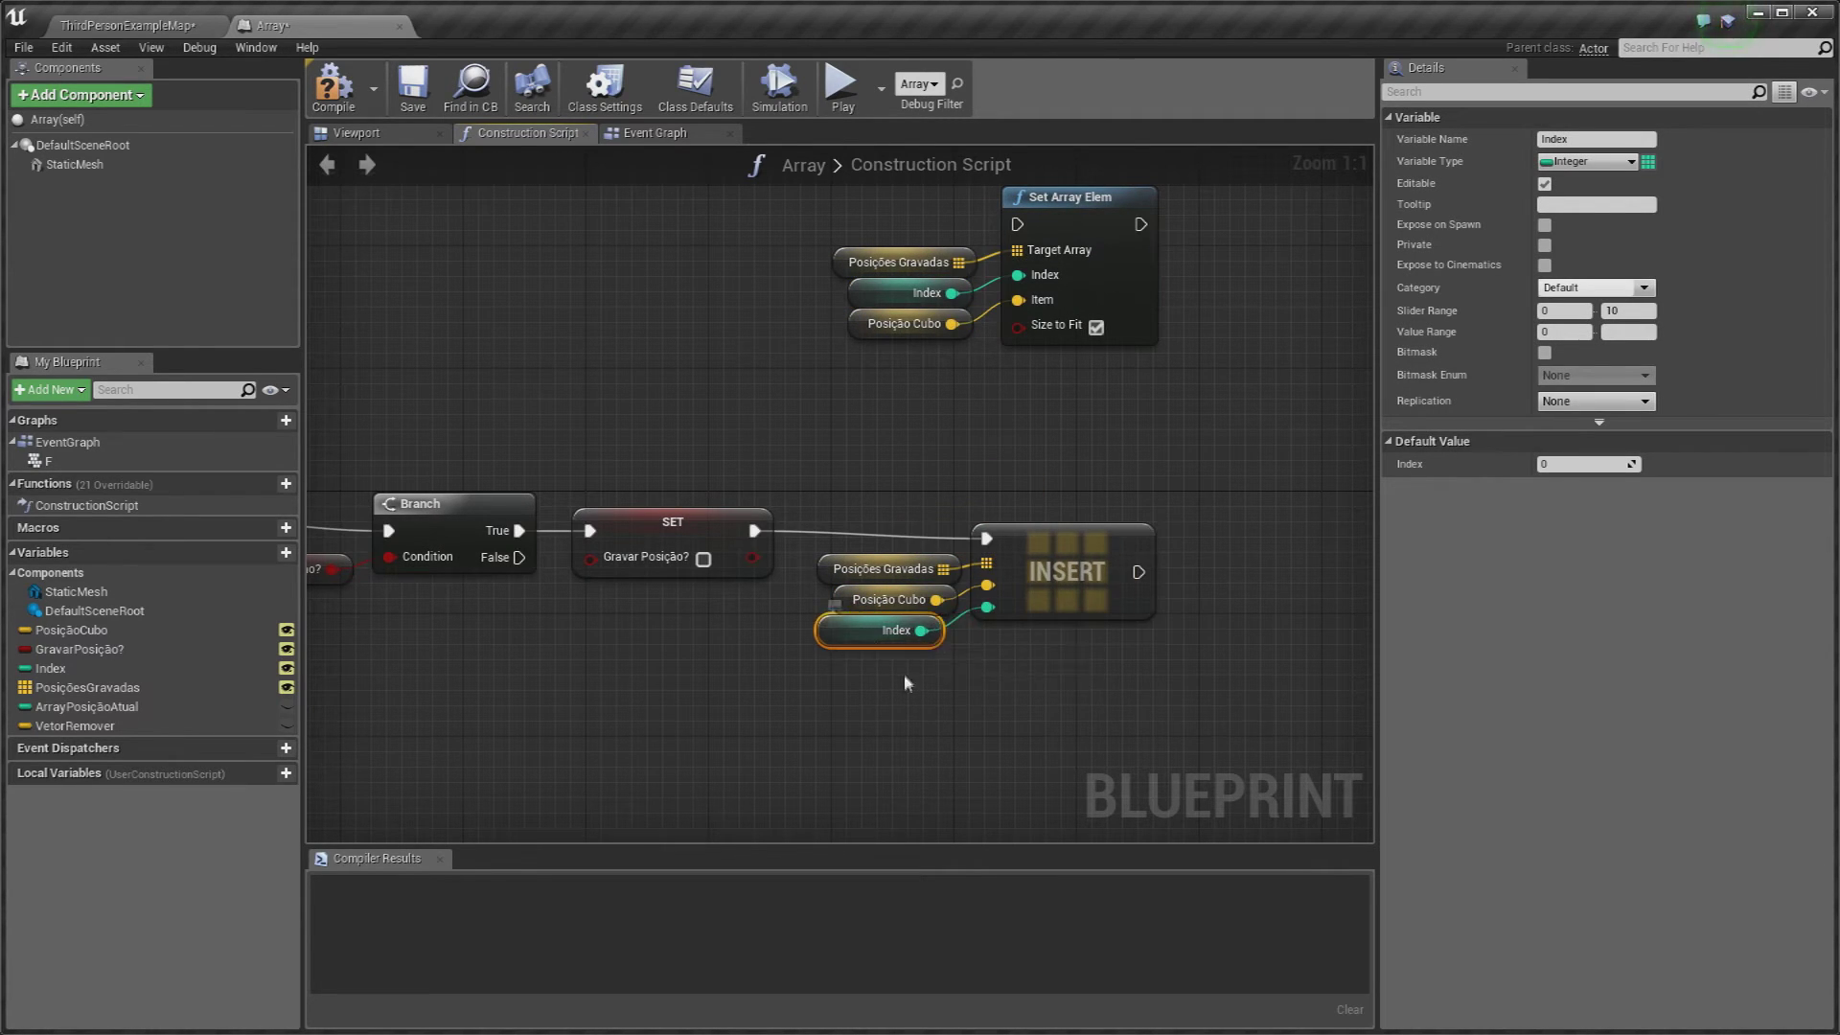
{"action": "left_click", "coordinate": [905, 675]}
{"action": "left_click", "coordinate": [362, 92]}
{"action": "left_click", "coordinate": [129, 25]}
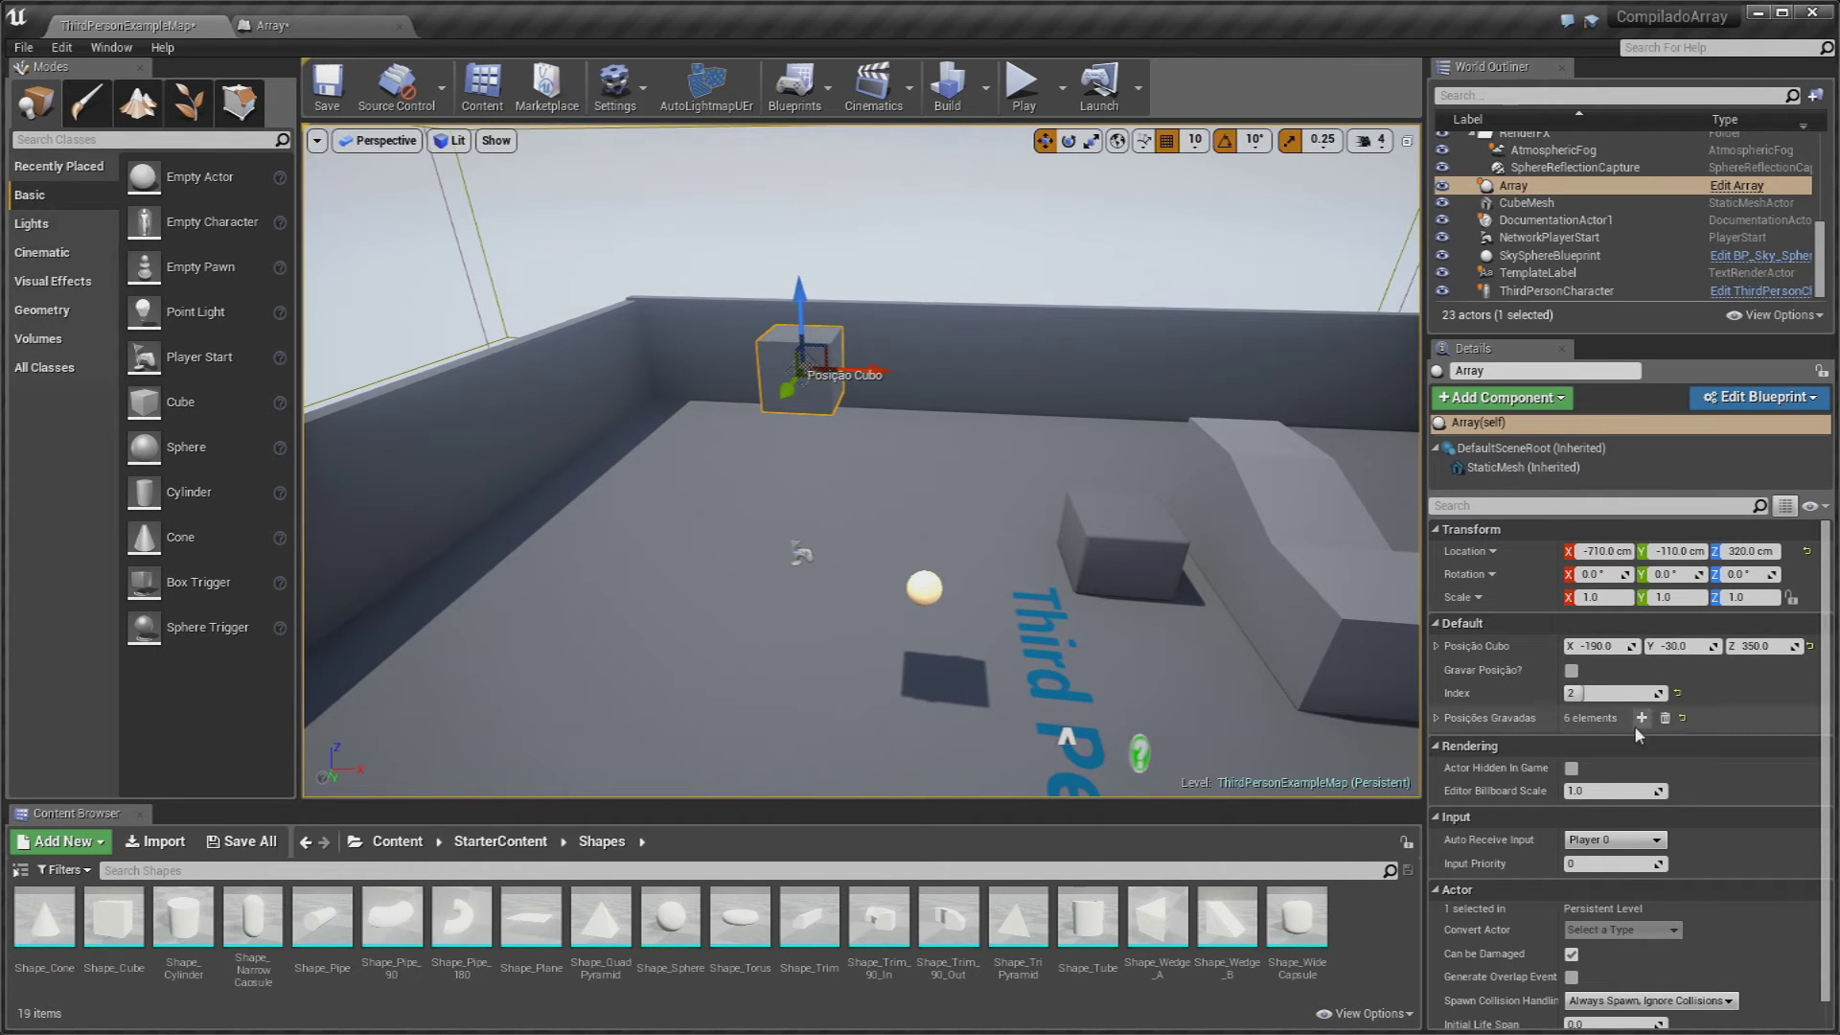
Step: Clear Posições Gravadas and record the cube position -190, -30, 350 twice, then reopen the Construction Script
{"action": "left_click", "coordinate": [1666, 720]}
{"action": "left_click", "coordinate": [1615, 695]}
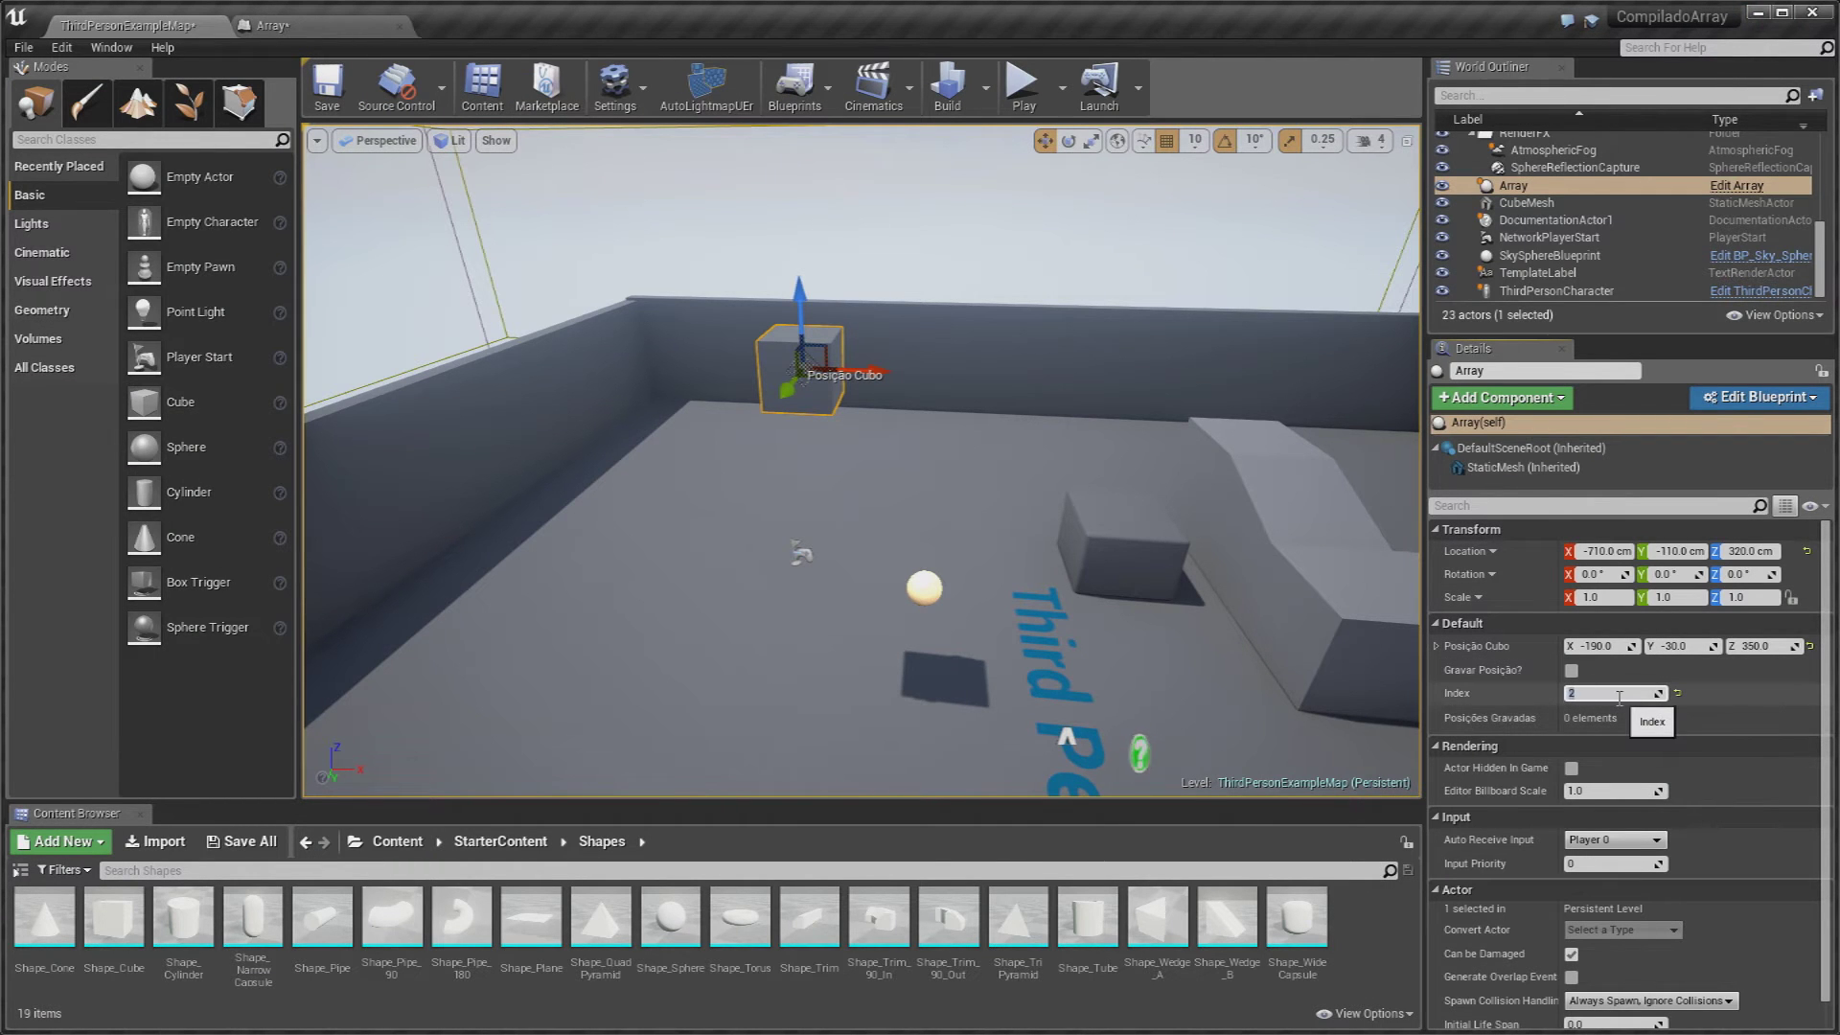
{"action": "type", "text": "0"}
{"action": "key", "text": "Return"}
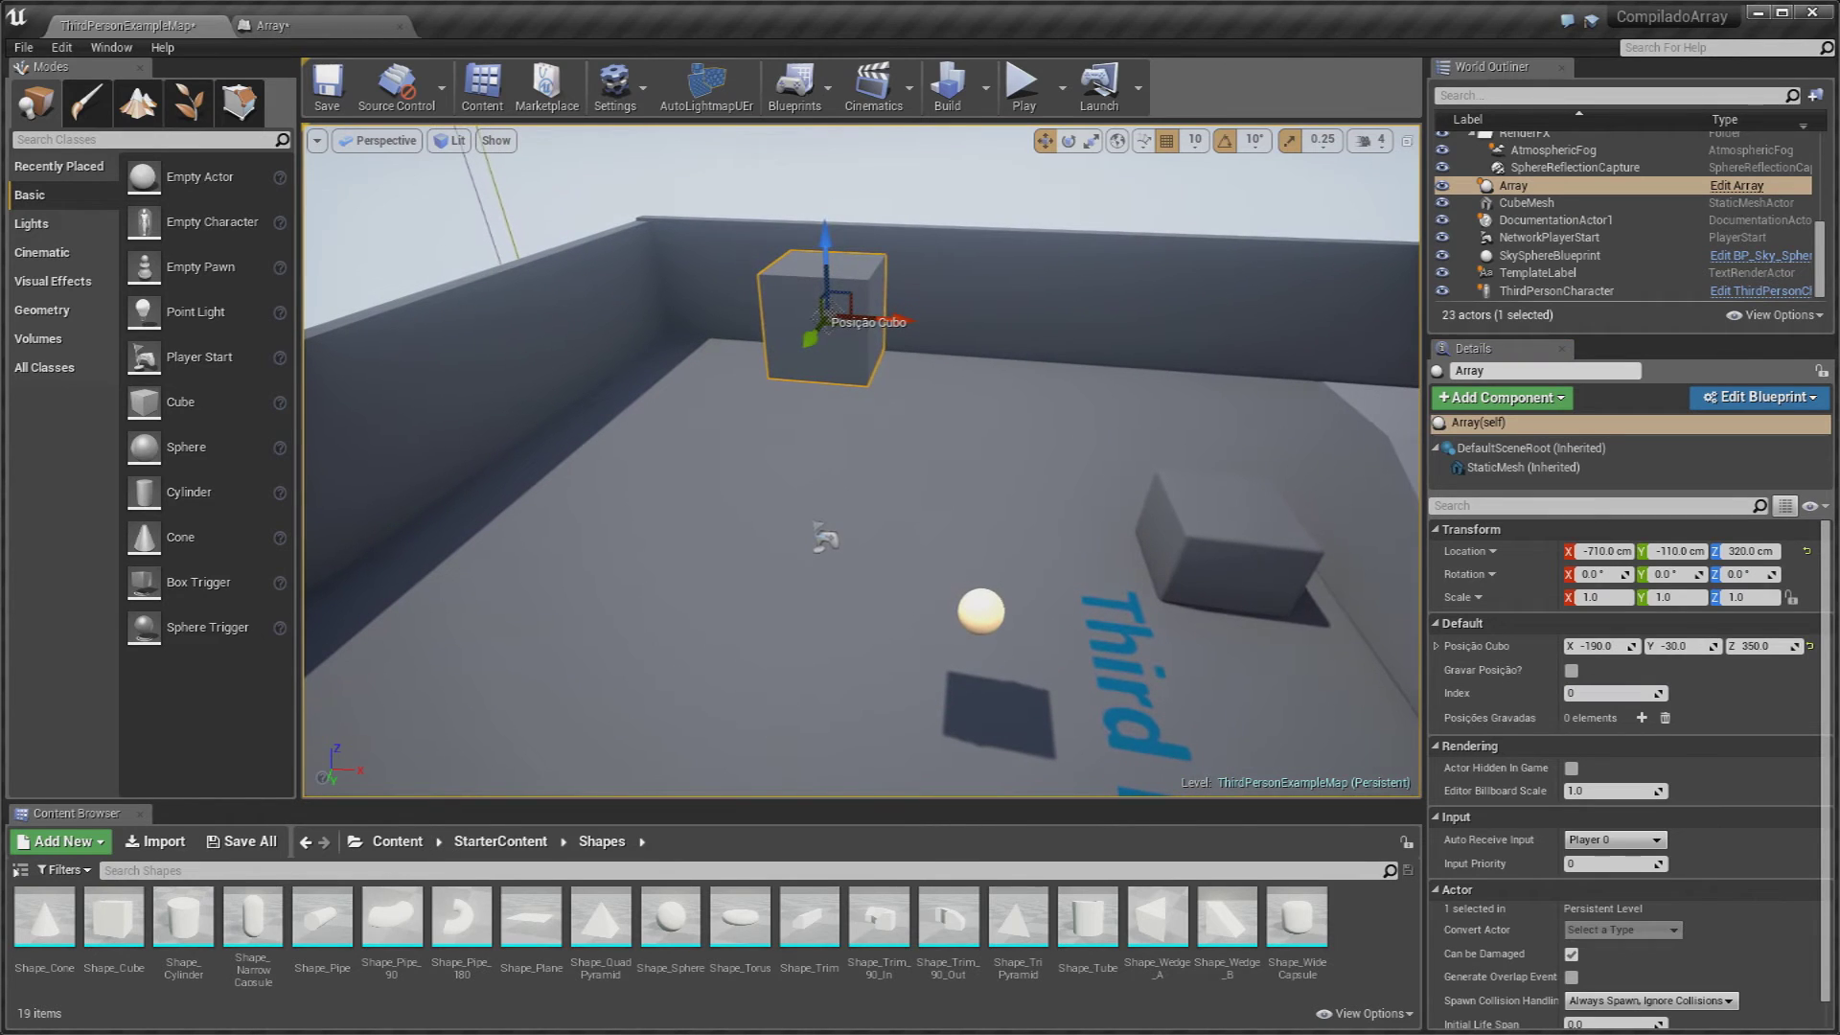
{"action": "left_click", "coordinate": [1572, 671]}
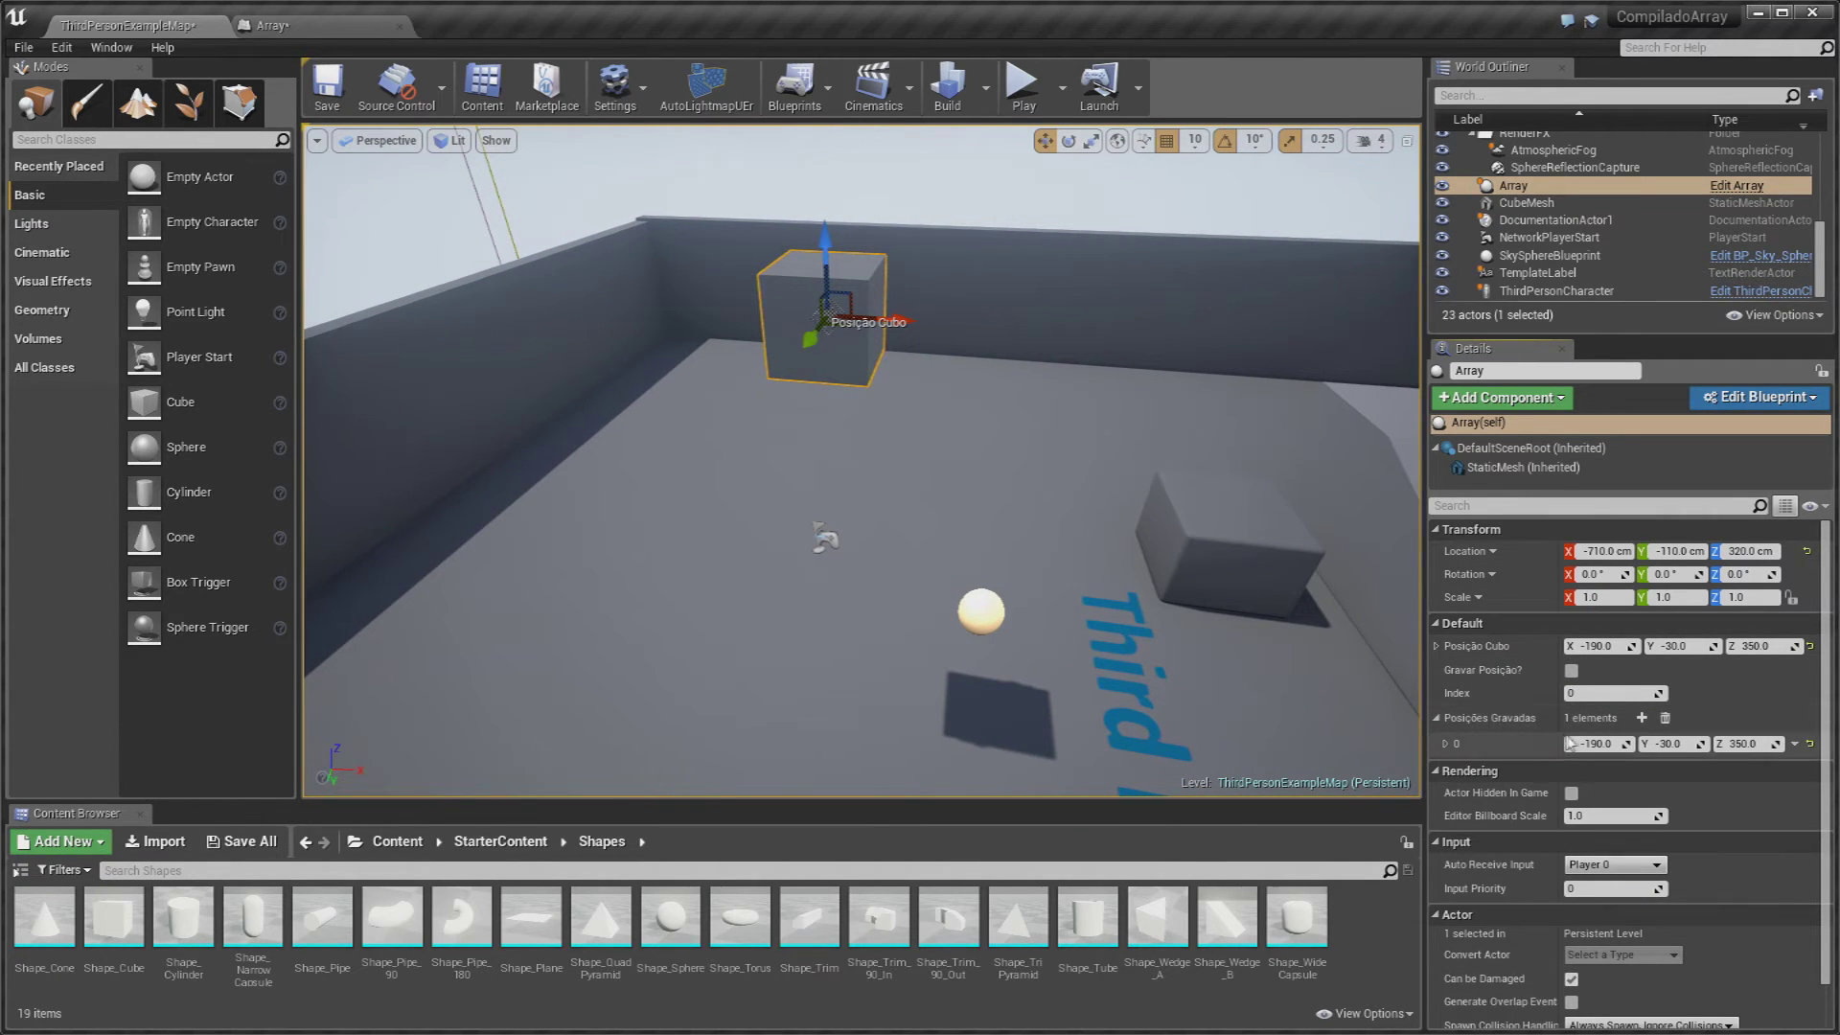
{"action": "left_click", "coordinate": [1572, 670]}
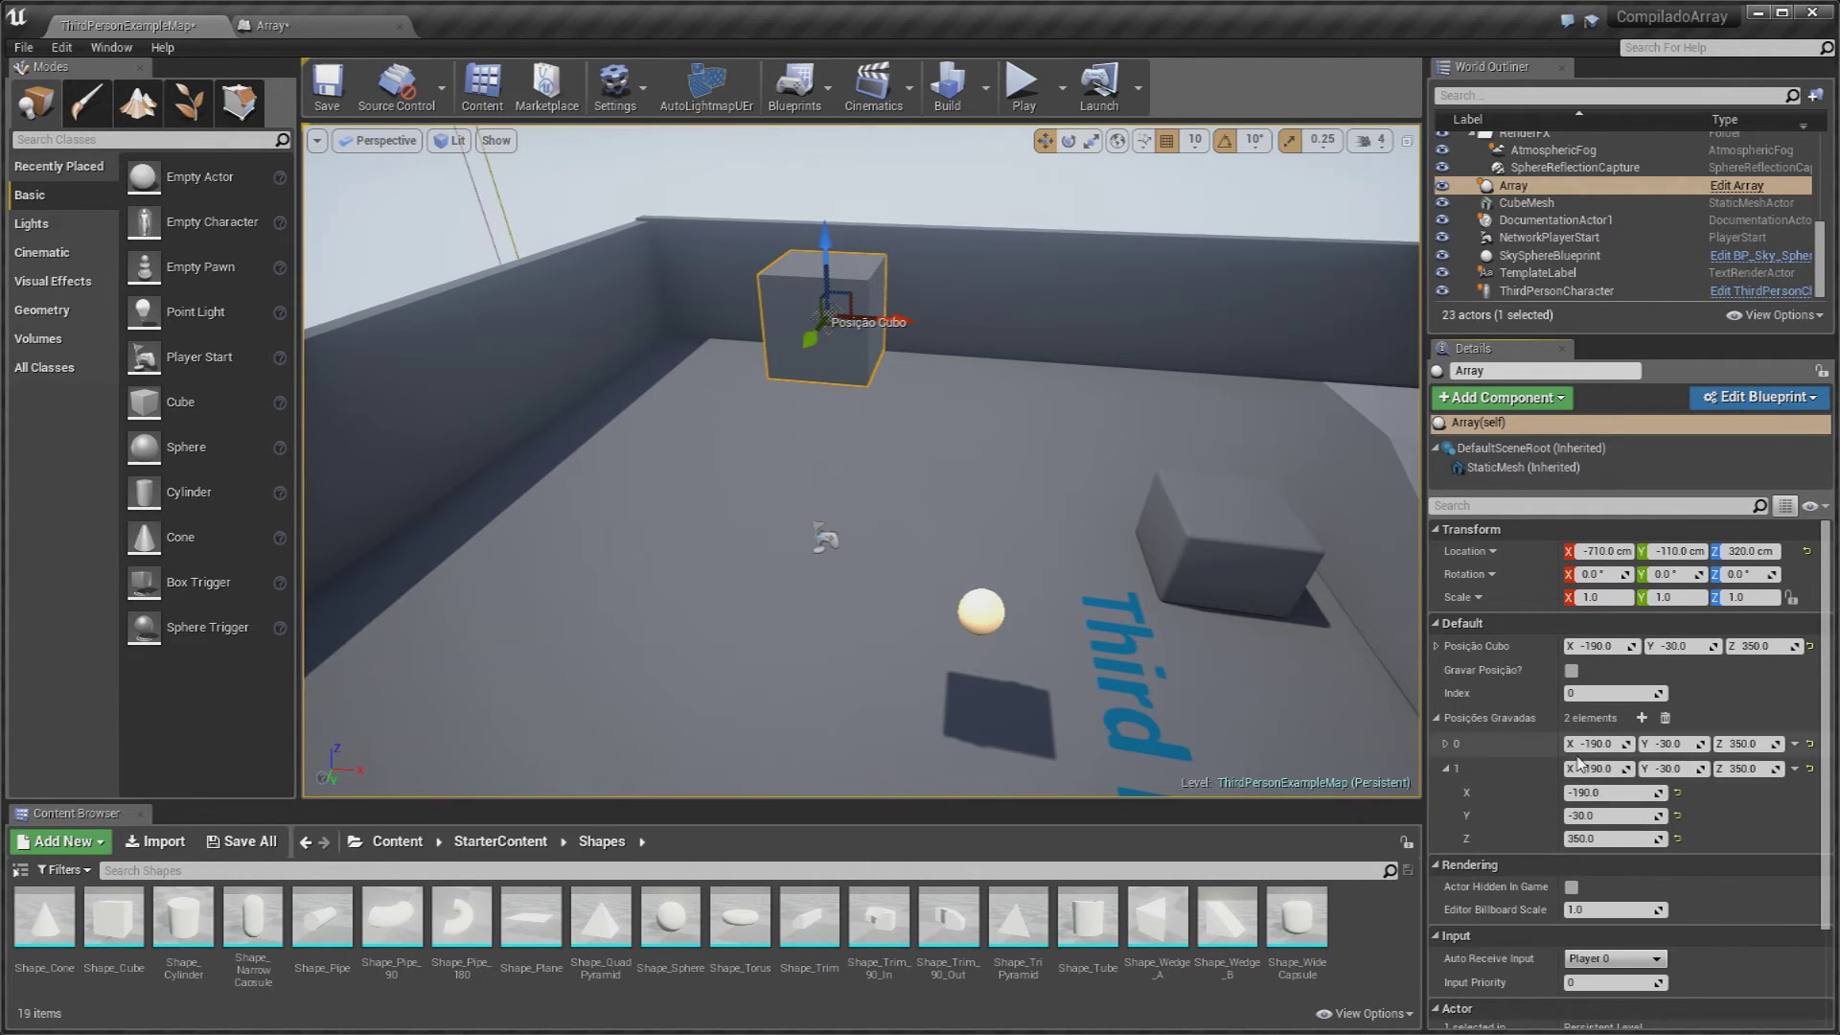
{"action": "left_click", "coordinate": [273, 25]}
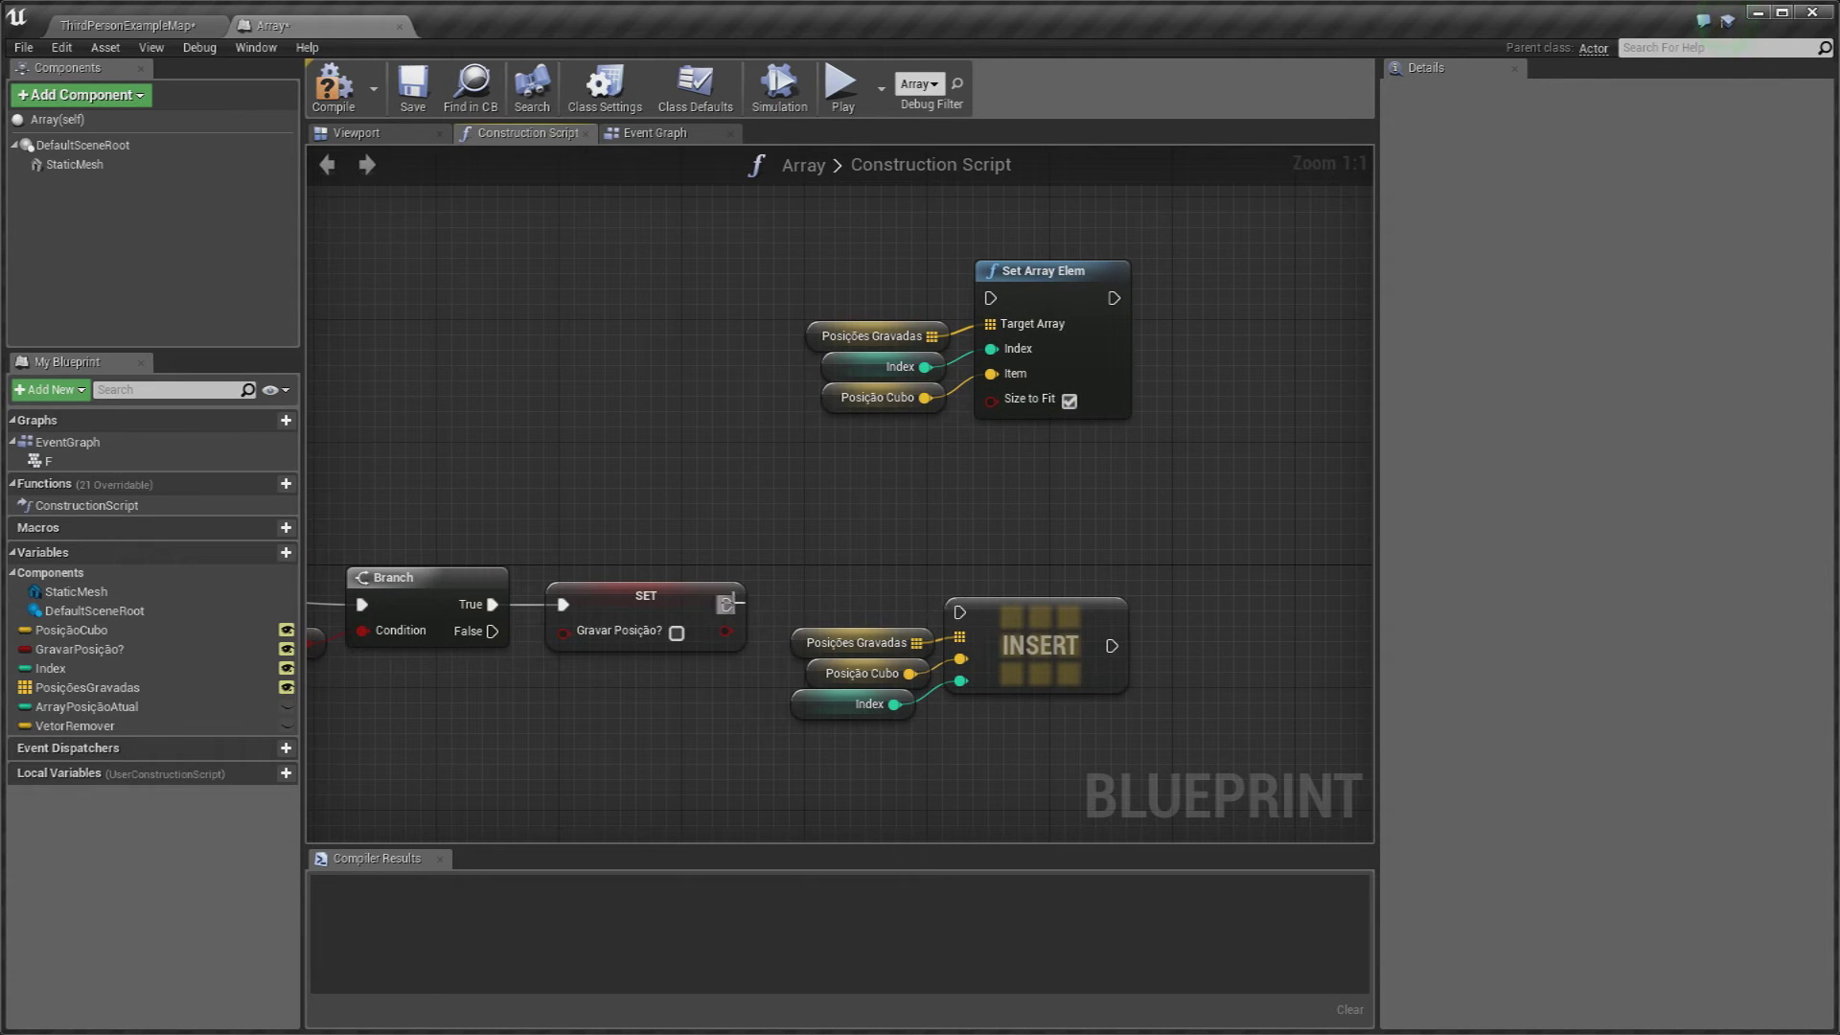
Step: Wire SET to Set Array Elem, compile, and overwrite element 0 with the cube at X 70
{"action": "left_click_drag", "start_coordinate": [727, 605], "coordinate": [990, 298]}
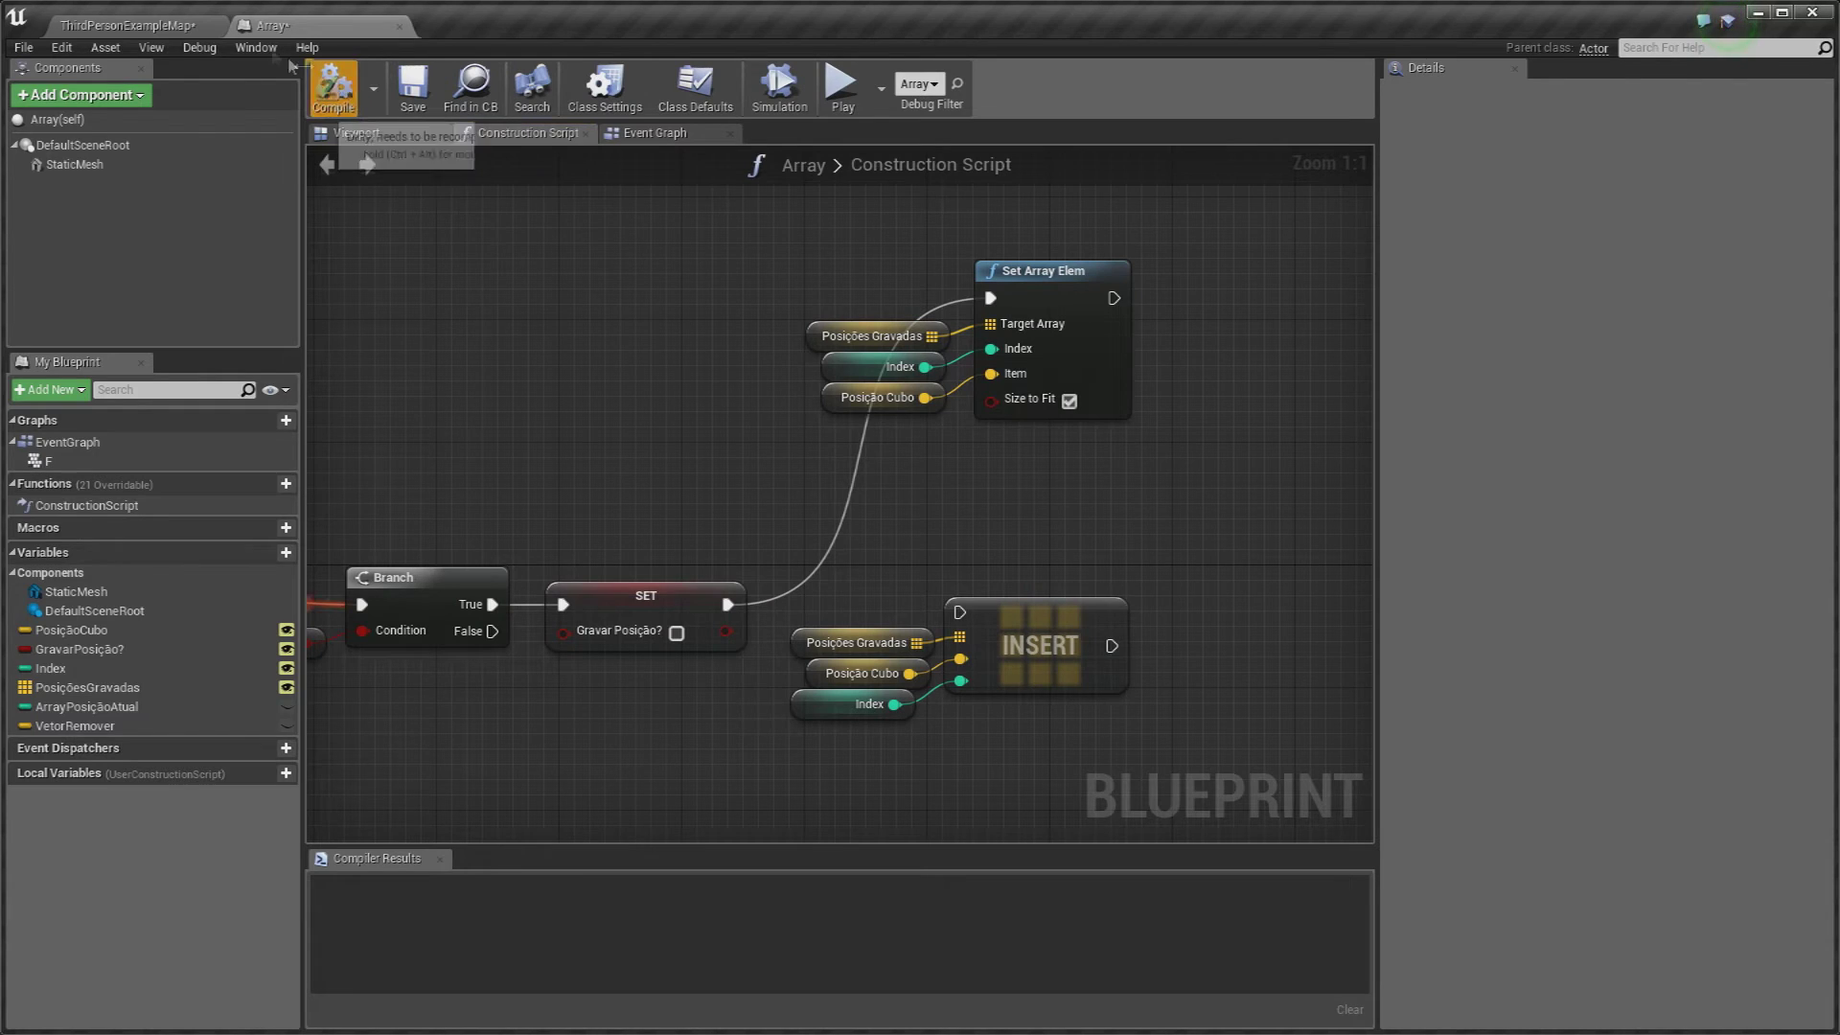
{"action": "left_click", "coordinate": [332, 94]}
{"action": "left_click", "coordinate": [127, 24]}
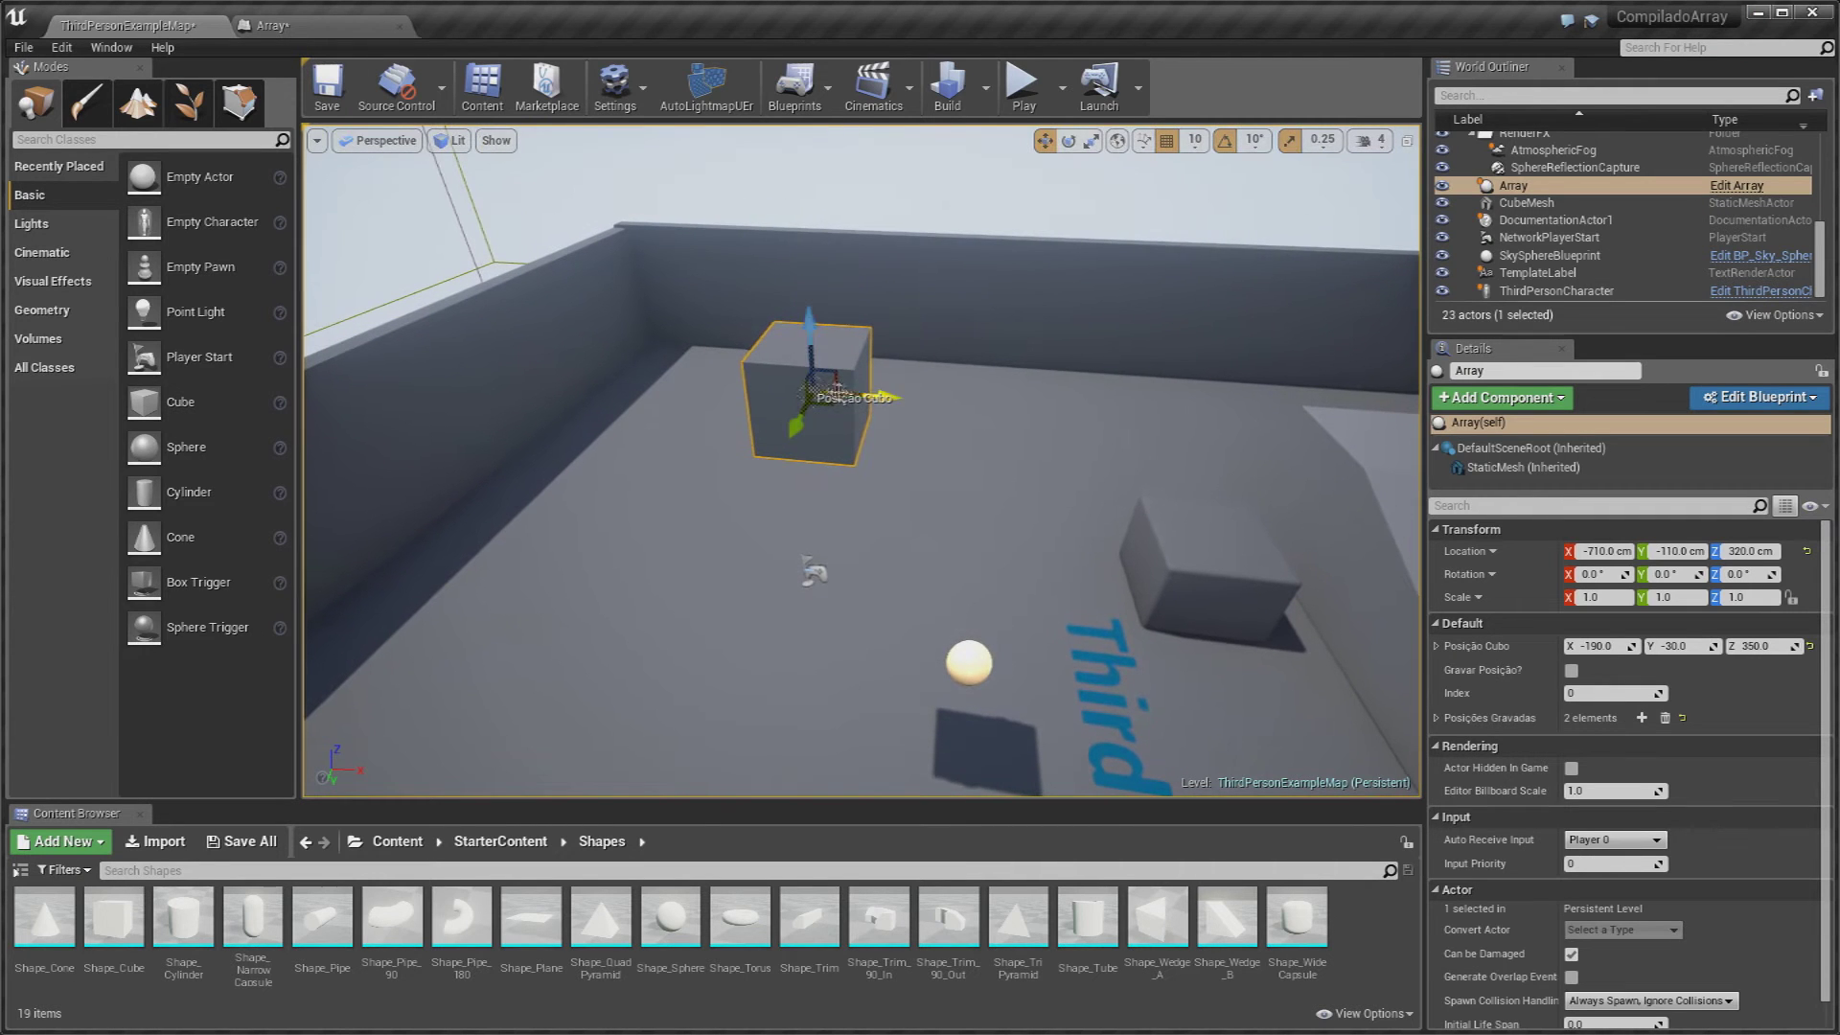
{"action": "left_click_drag", "start_coordinate": [815, 395], "coordinate": [1131, 421]}
{"action": "left_click", "coordinate": [274, 24]}
{"action": "left_click_drag", "start_coordinate": [881, 267], "coordinate": [1141, 422]}
{"action": "left_click", "coordinate": [128, 25]}
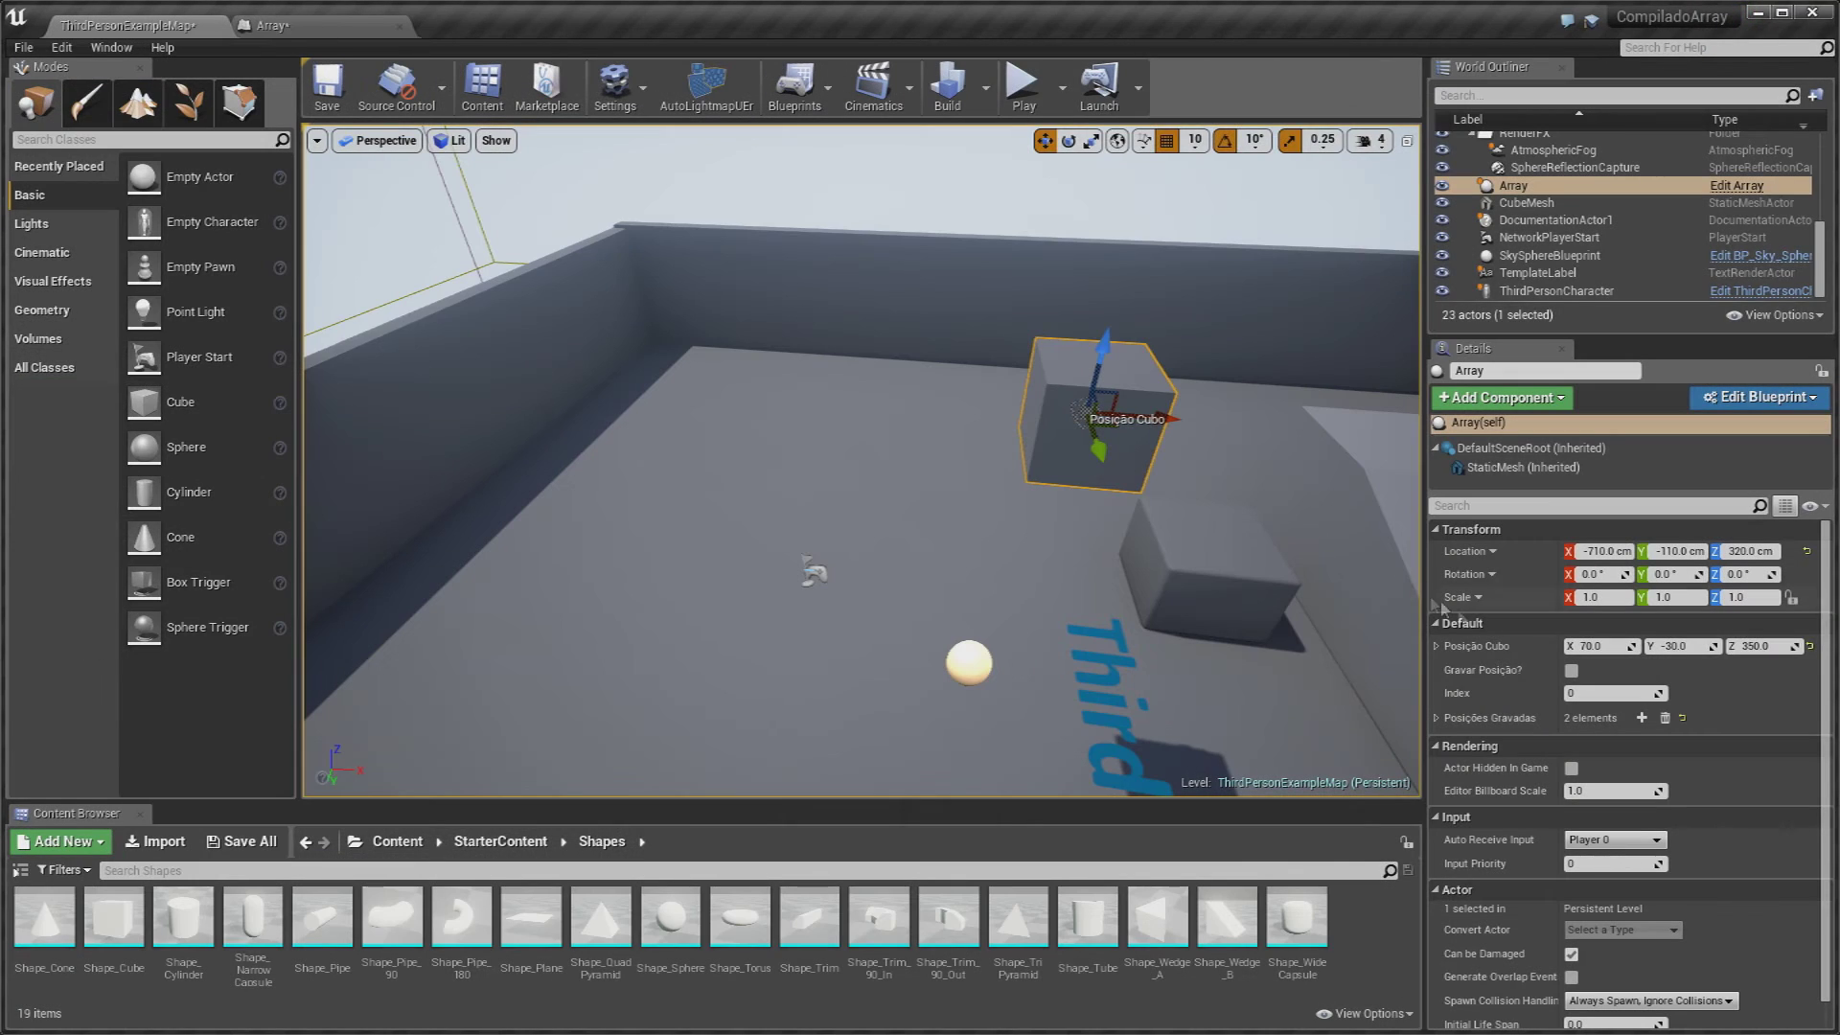
{"action": "left_click", "coordinate": [1572, 670]}
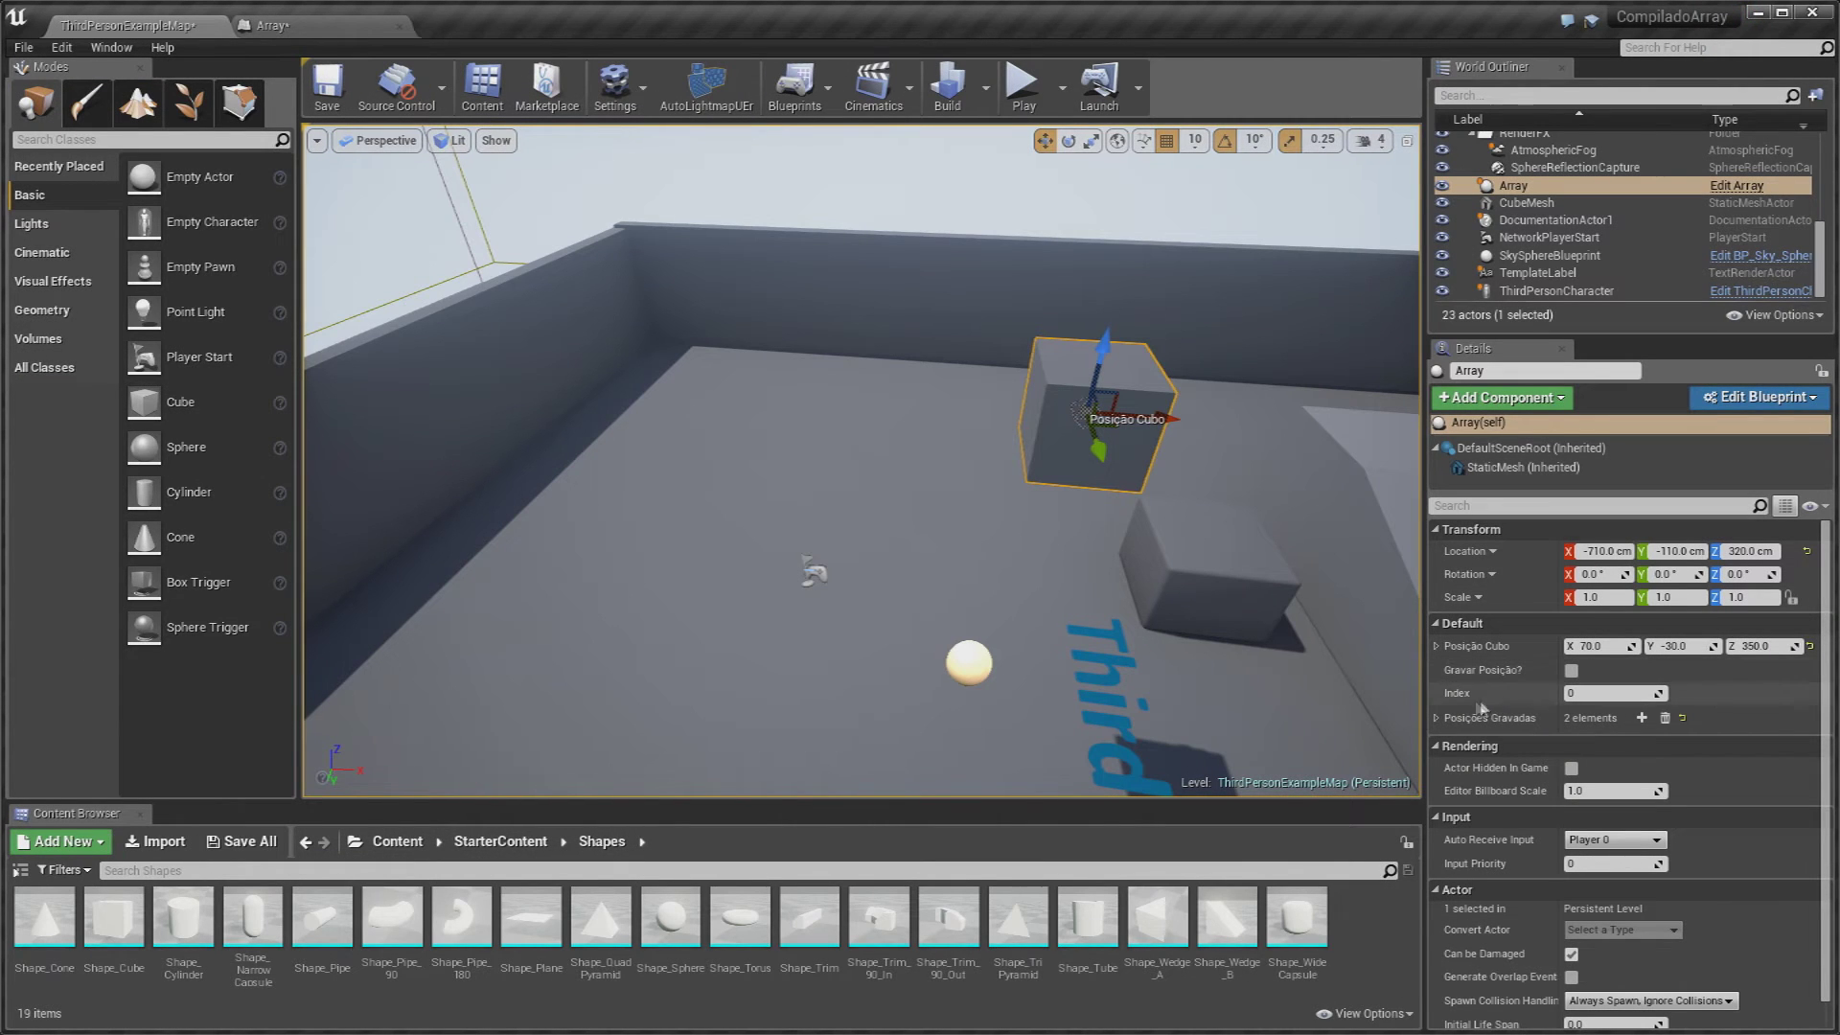
{"action": "left_click", "coordinate": [1571, 671]}
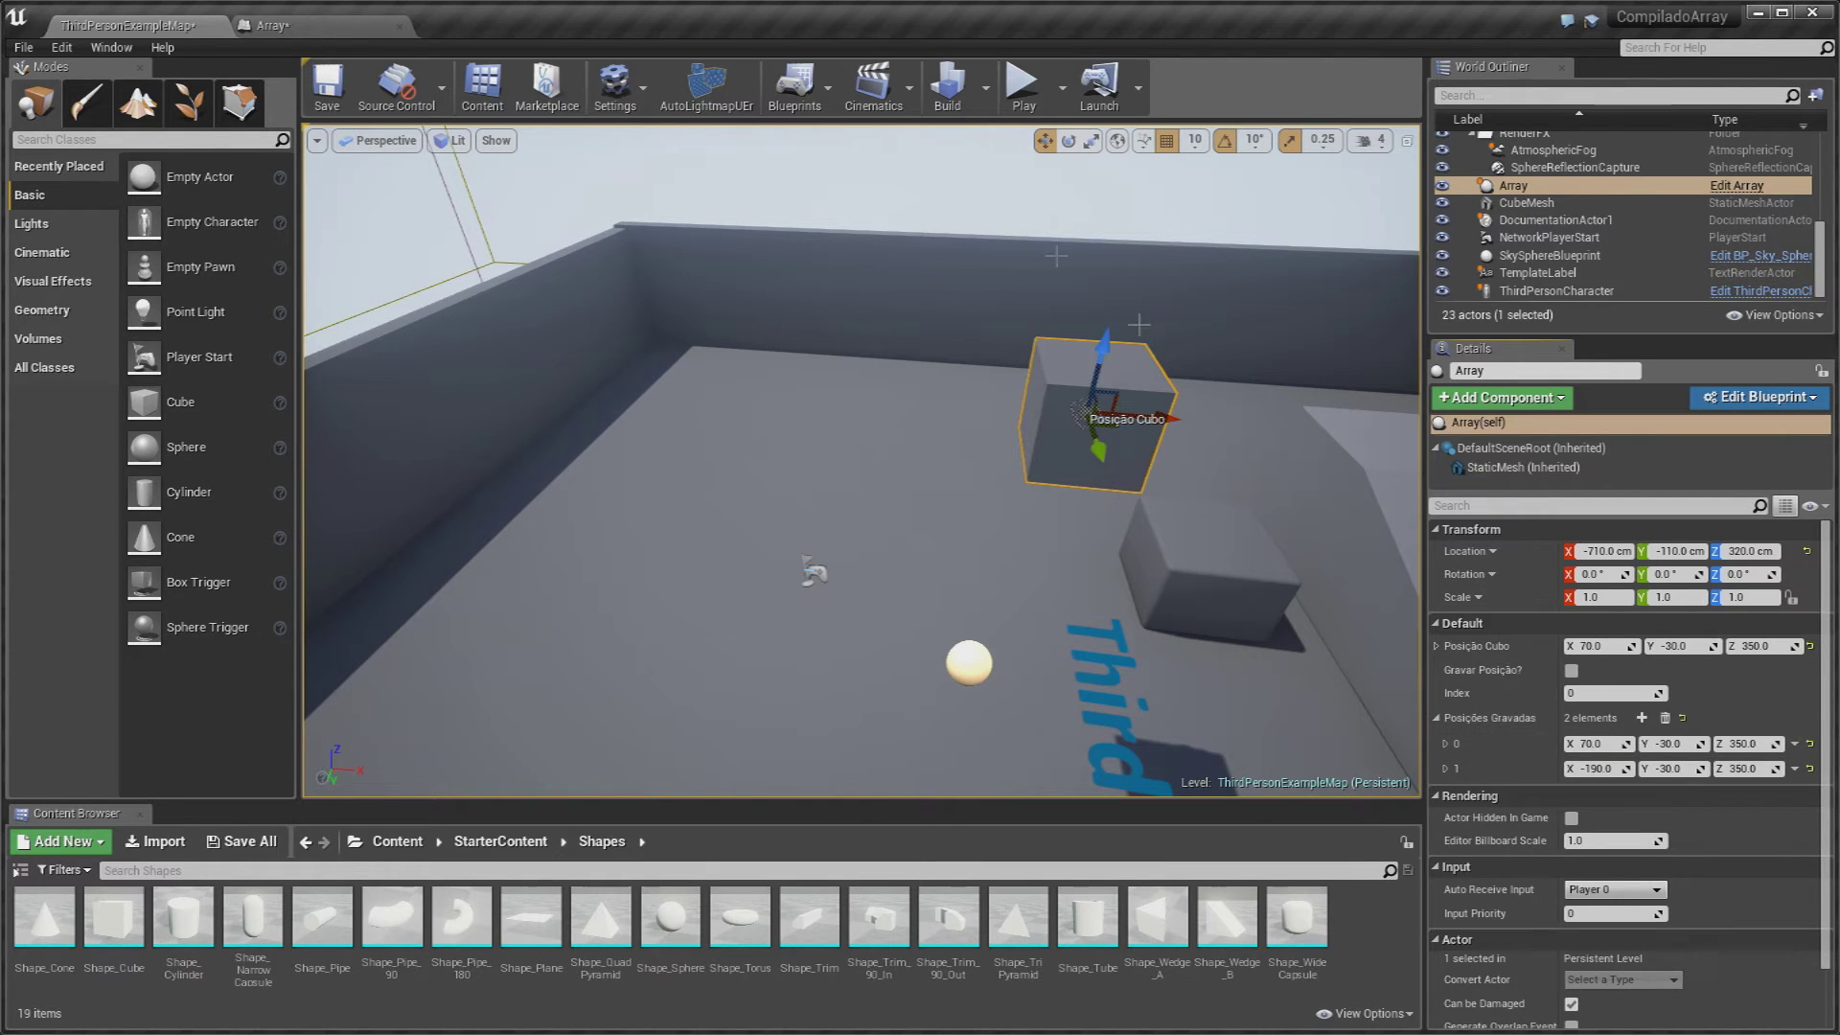
Step: Rewire SET to INSERT, compile, and insert the cube at X -50 at index 0
{"action": "left_click", "coordinate": [273, 25]}
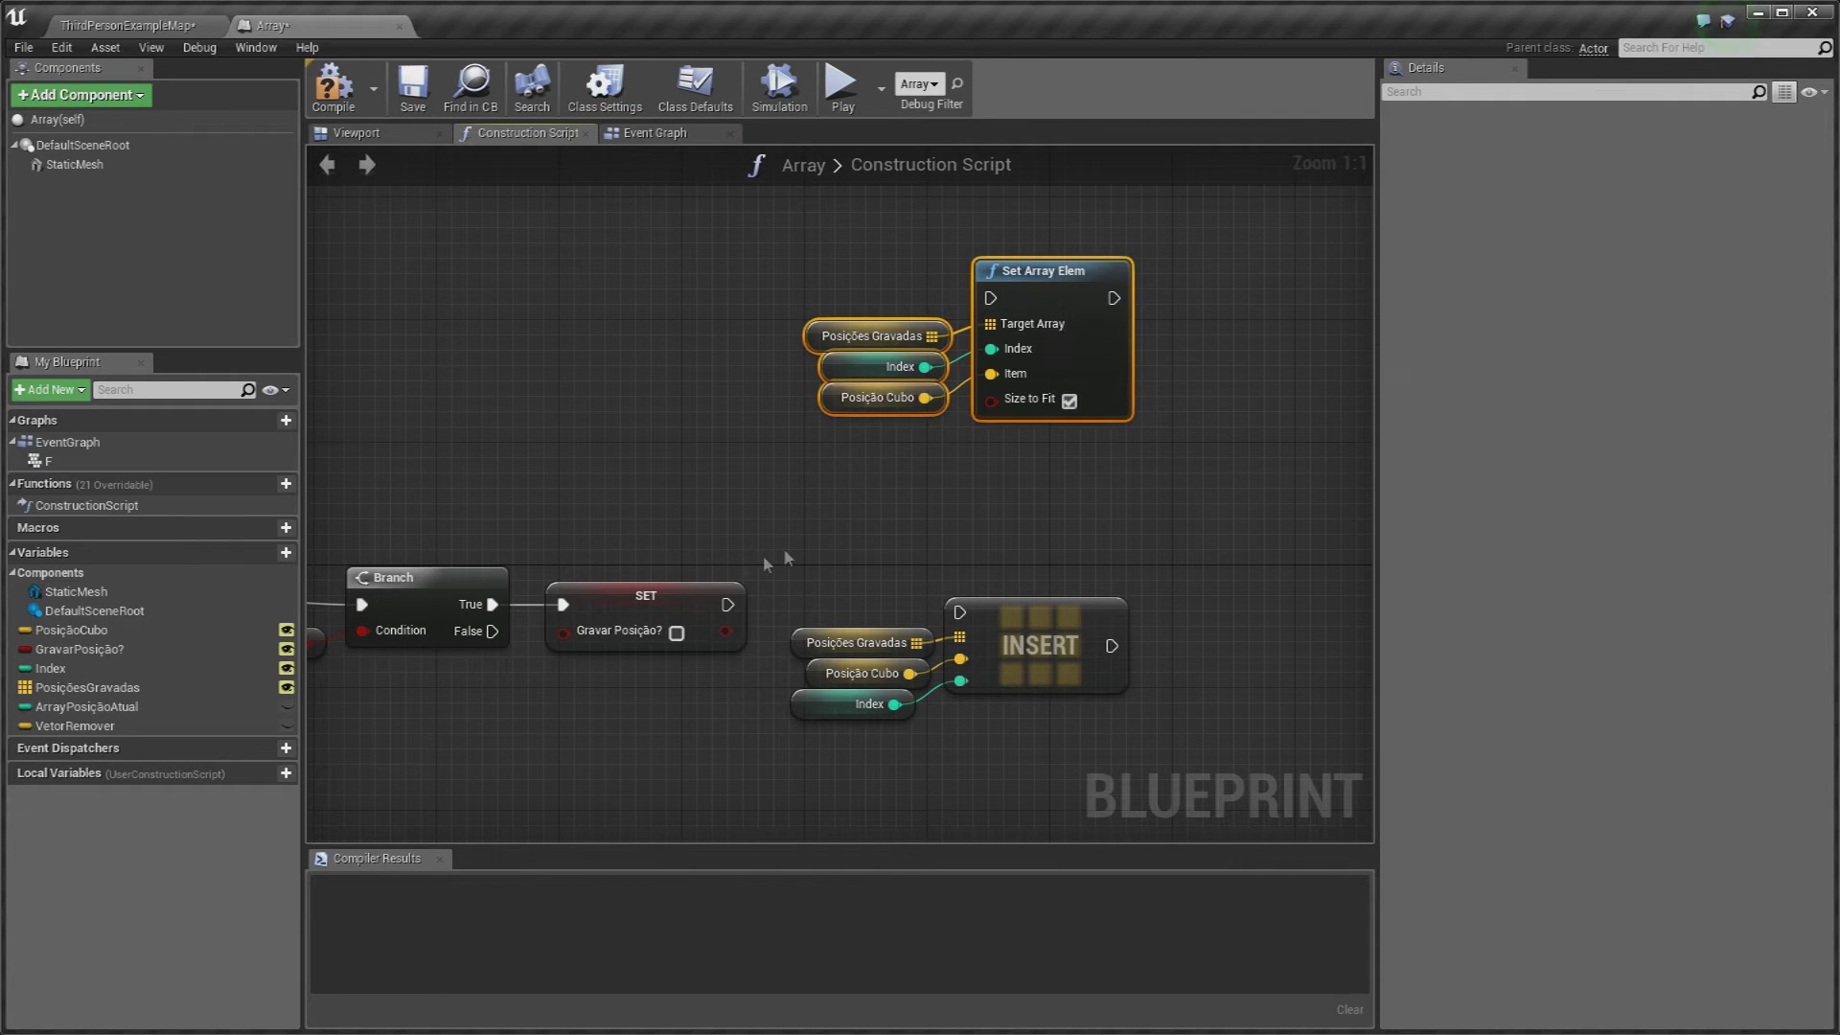
{"action": "left_click_drag", "start_coordinate": [727, 604], "coordinate": [959, 611]}
{"action": "left_click", "coordinate": [333, 86]}
{"action": "right_click_drag", "start_coordinate": [862, 460], "coordinate": [805, 451]}
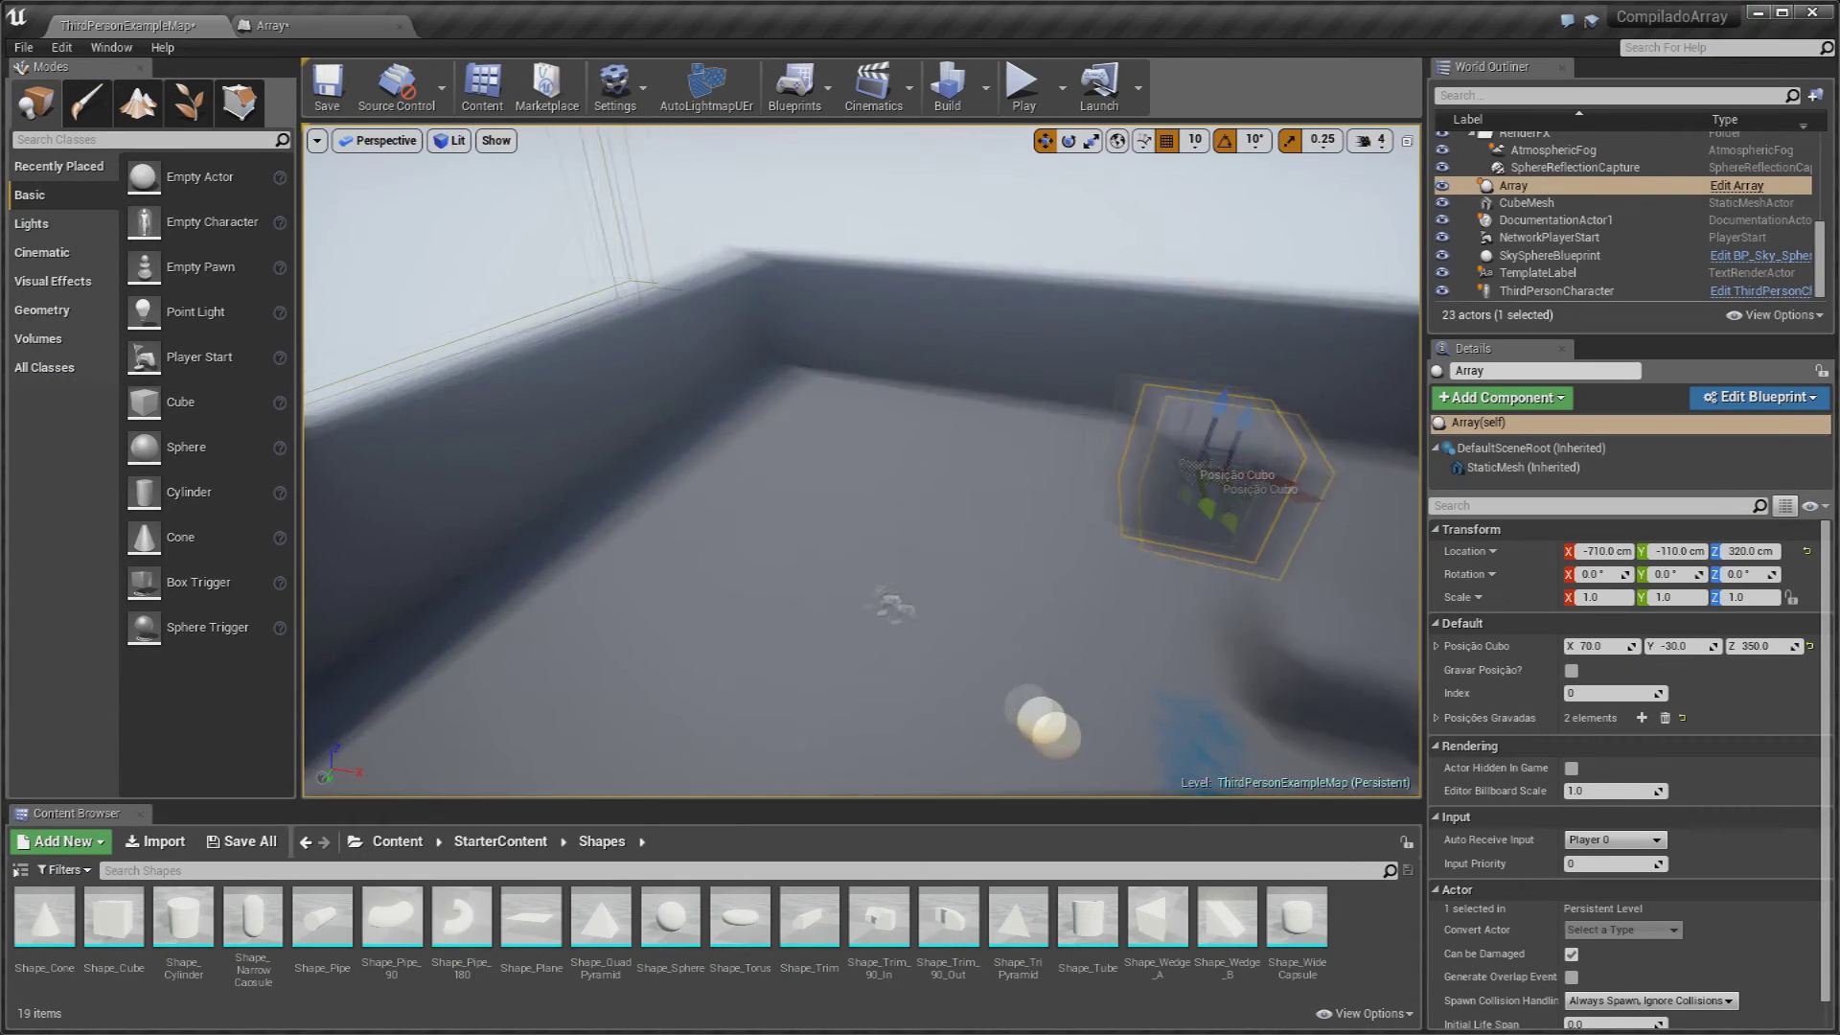
{"action": "left_click_drag", "start_coordinate": [1174, 446], "coordinate": [1016, 432]}
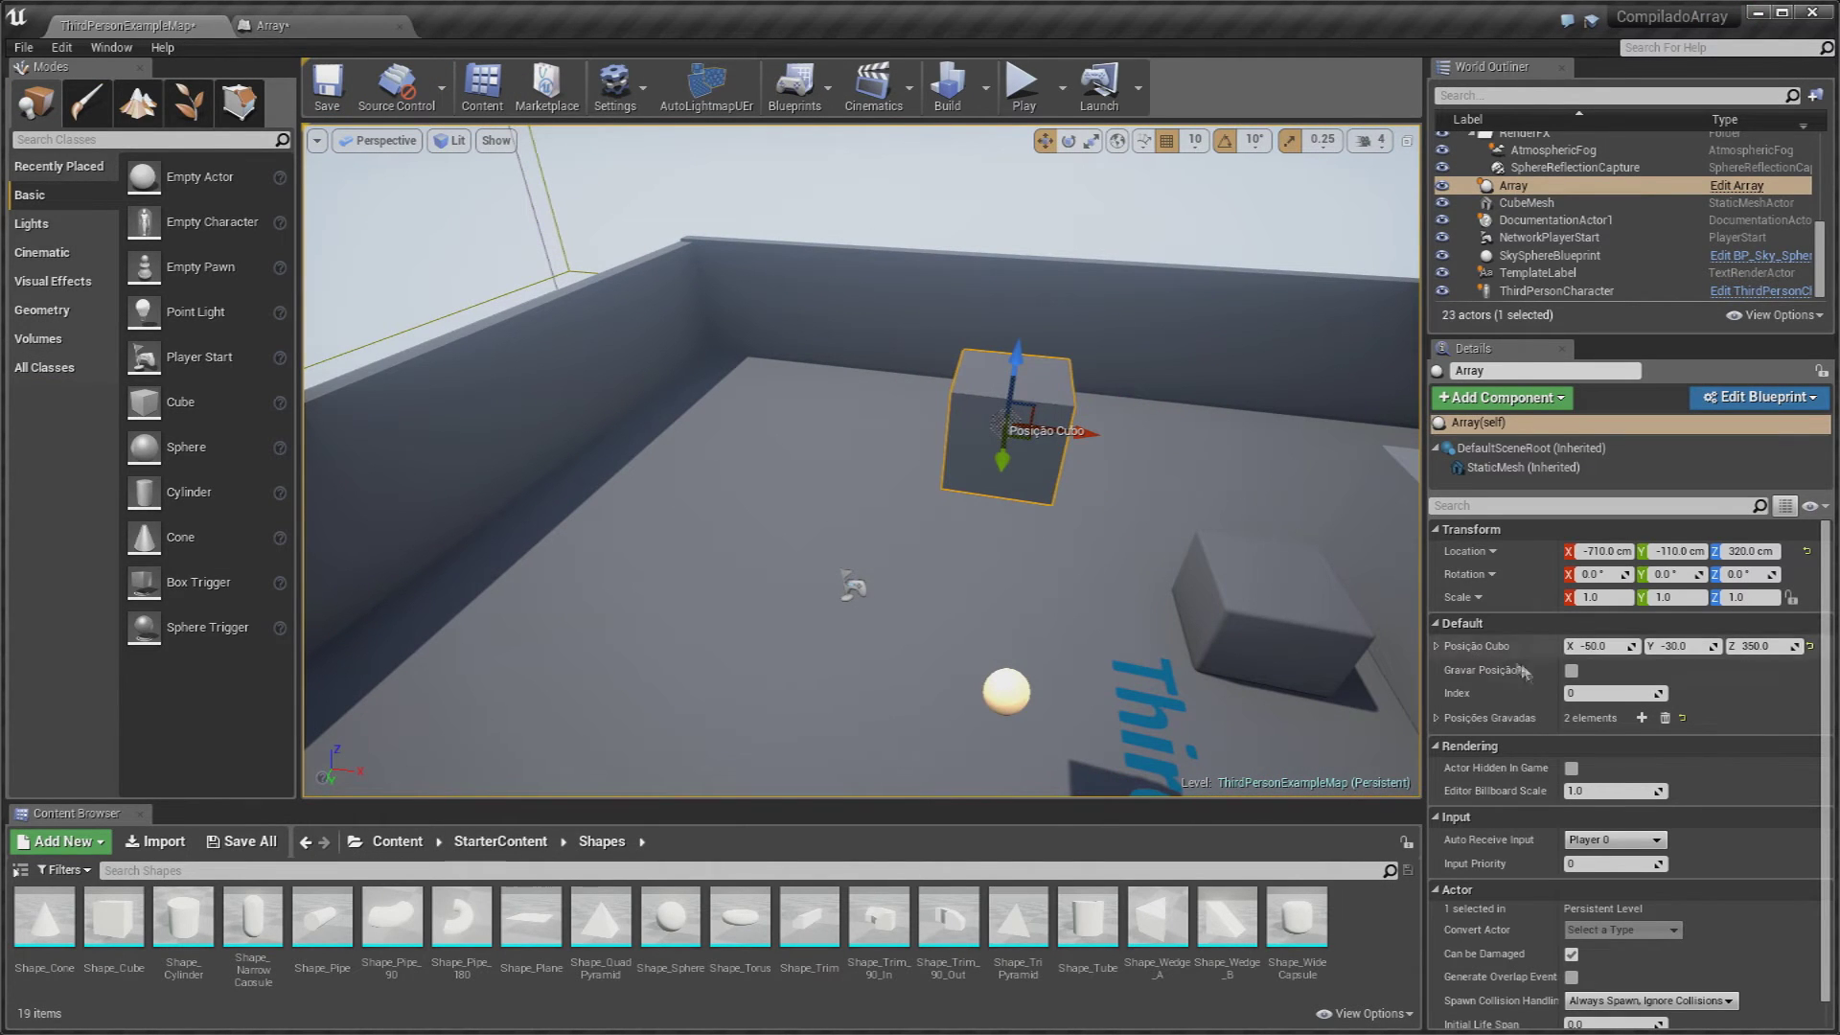
{"action": "left_click", "coordinate": [1435, 717]}
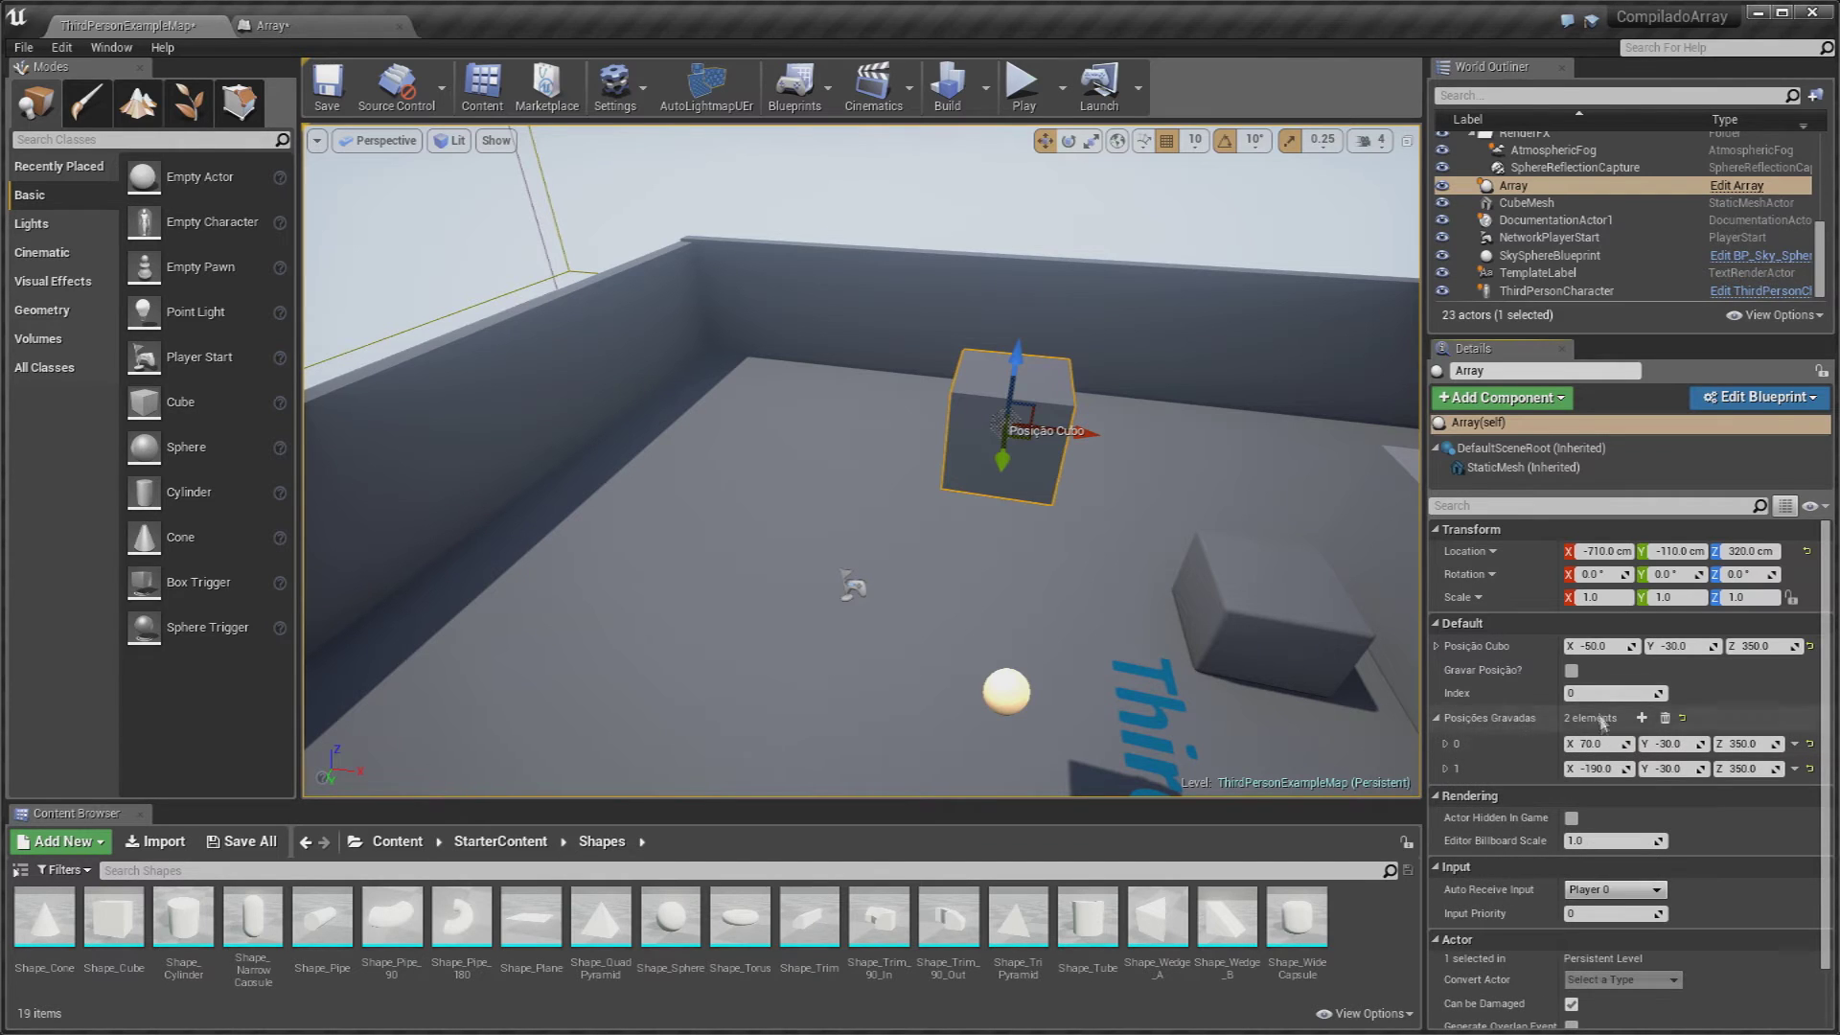
{"action": "left_click", "coordinate": [1572, 670]}
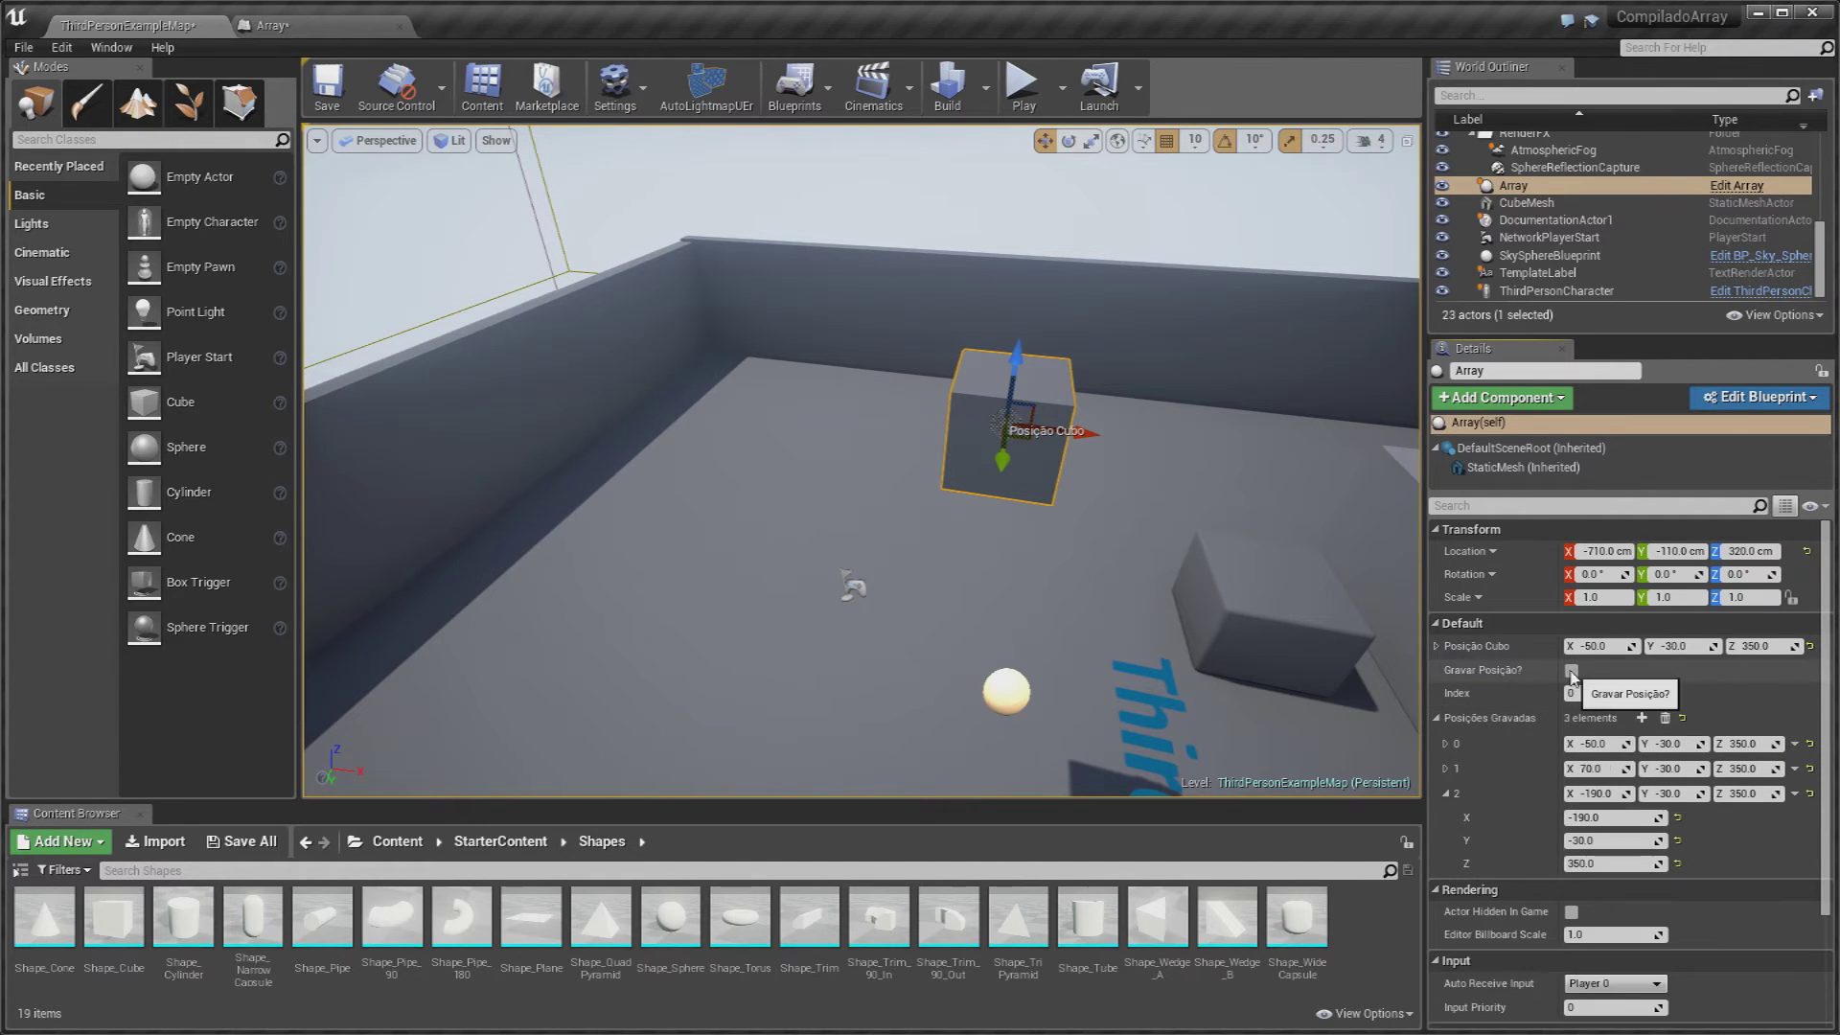
{"action": "left_click", "coordinate": [1449, 795]}
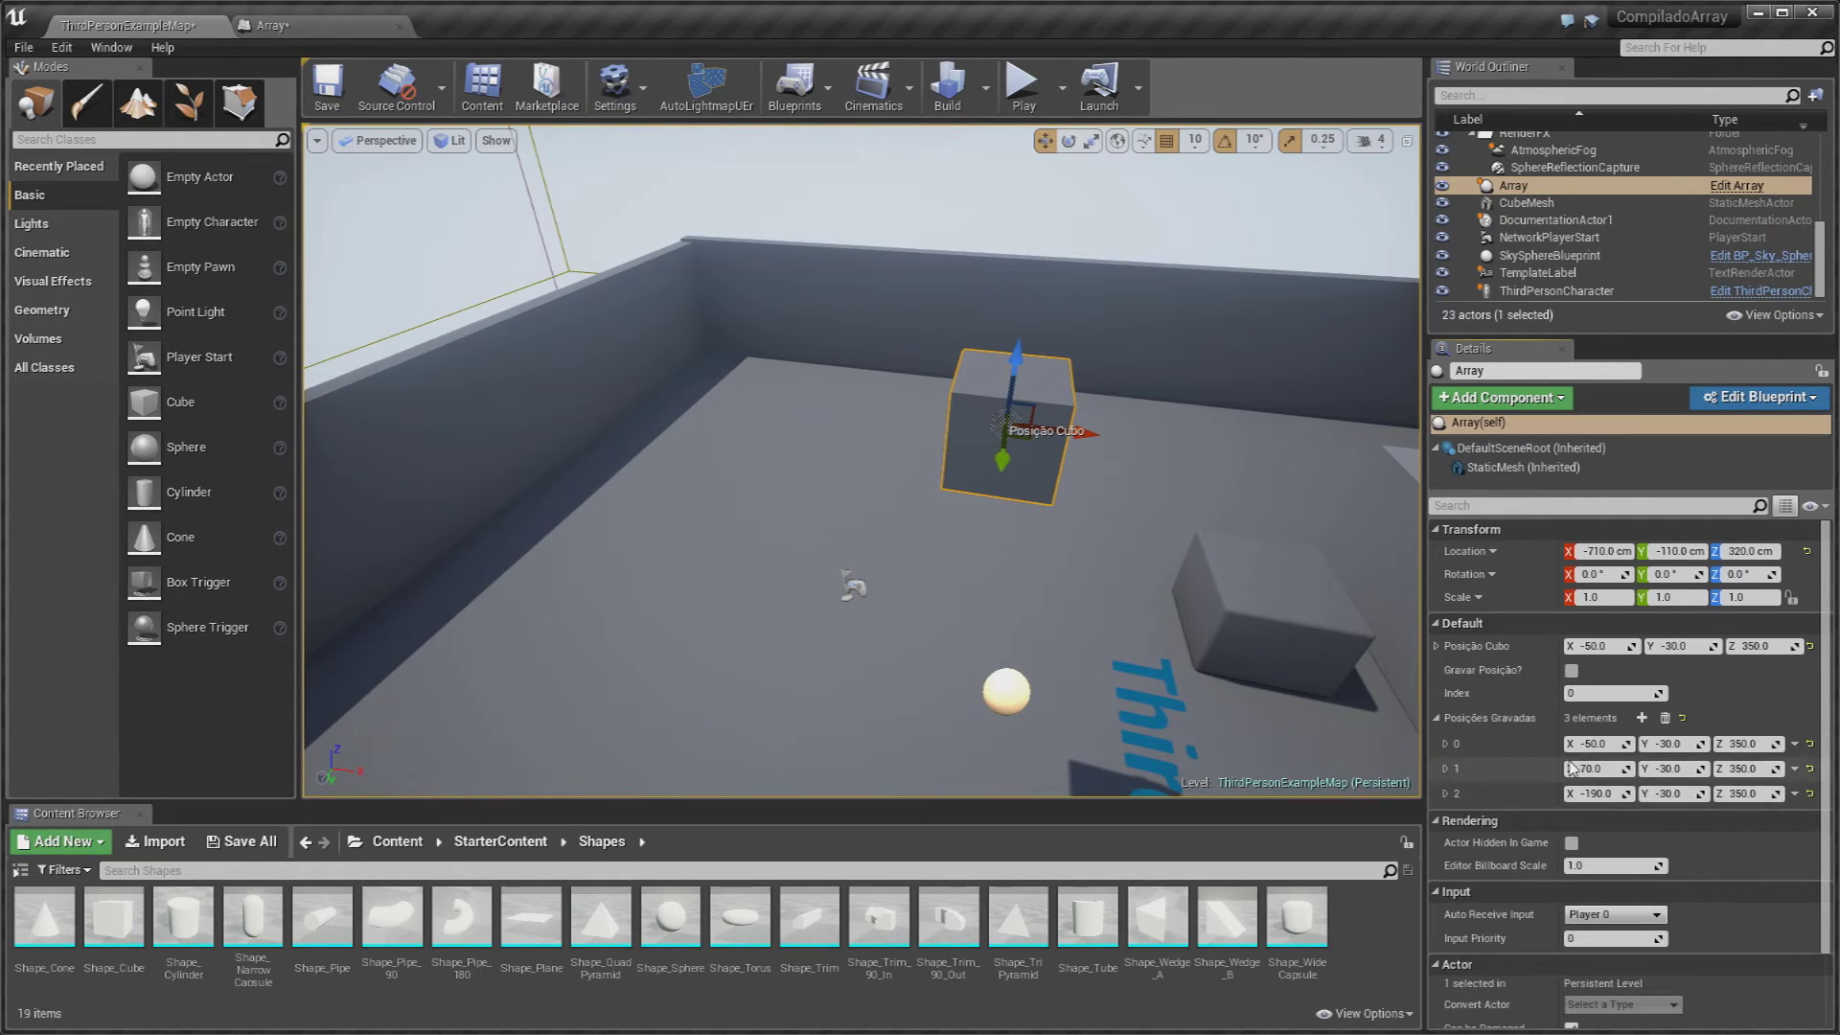
{"action": "right_click_drag", "start_coordinate": [863, 460], "coordinate": [958, 479]}
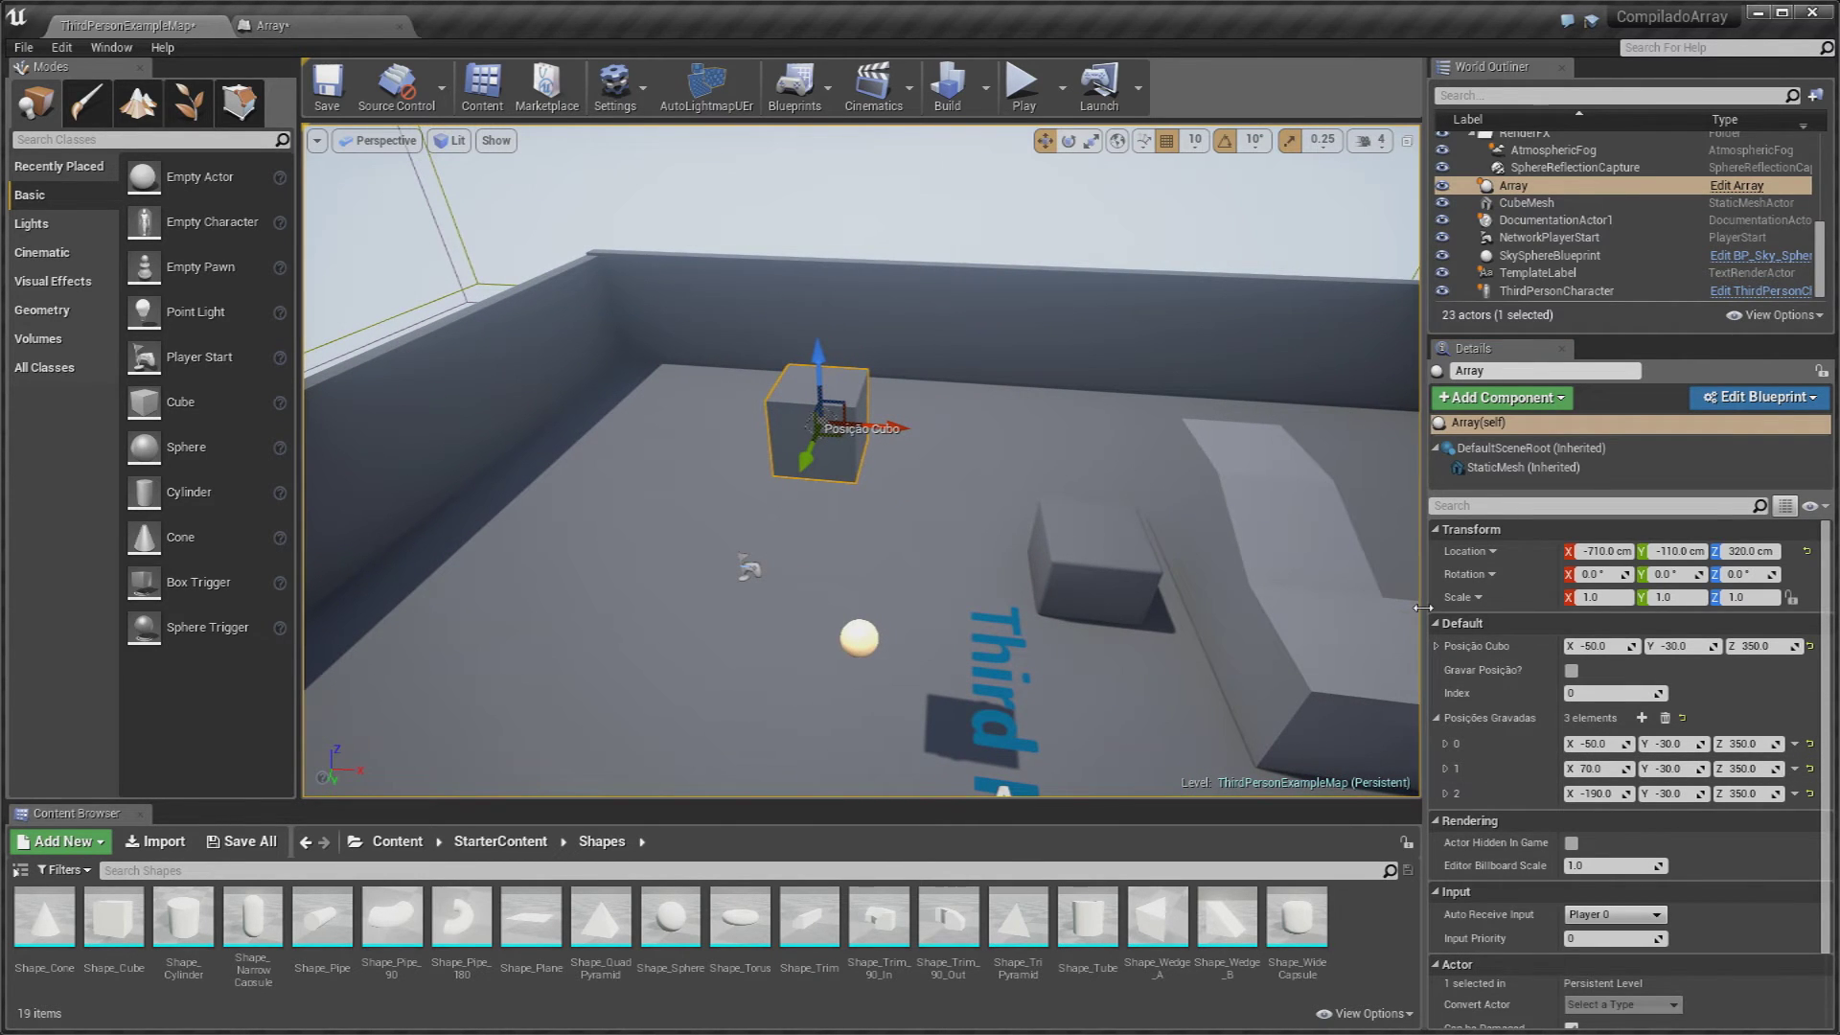
{"action": "left_click", "coordinate": [322, 26]}
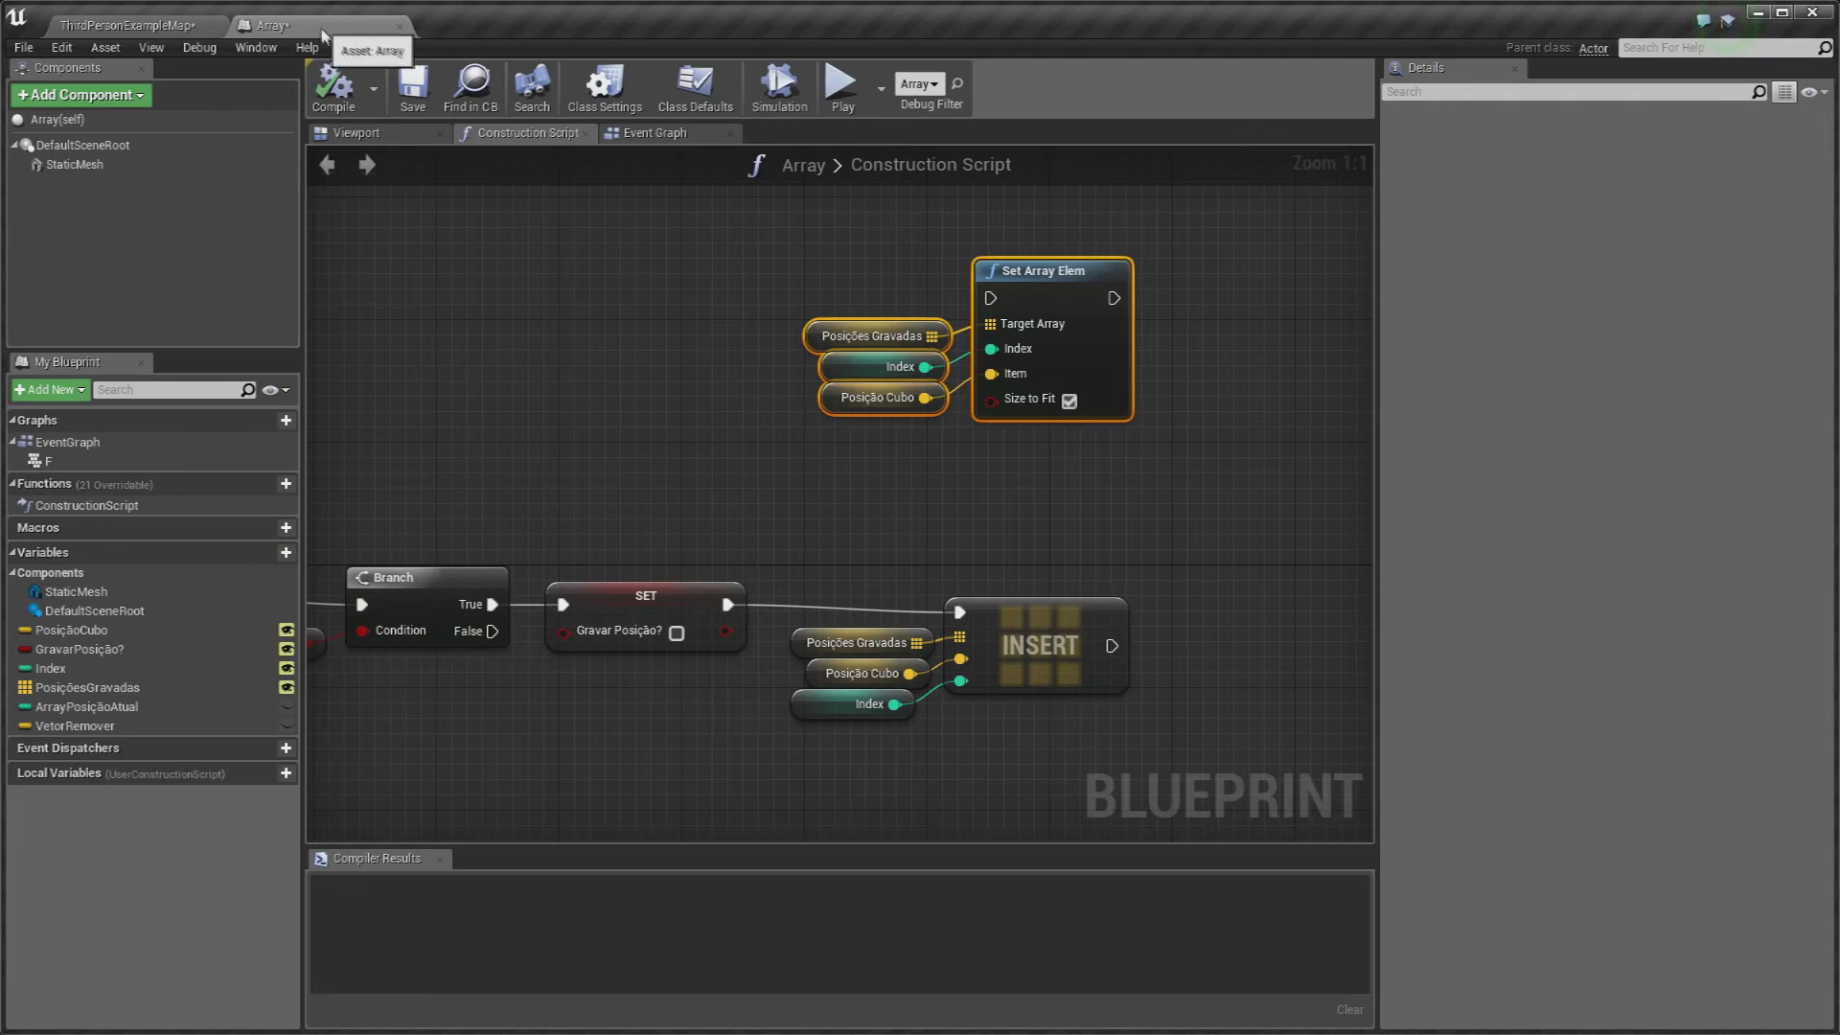
Step: Set Index to 3 and record the cube position, inserting it at index 3
{"action": "left_click", "coordinate": [147, 21]}
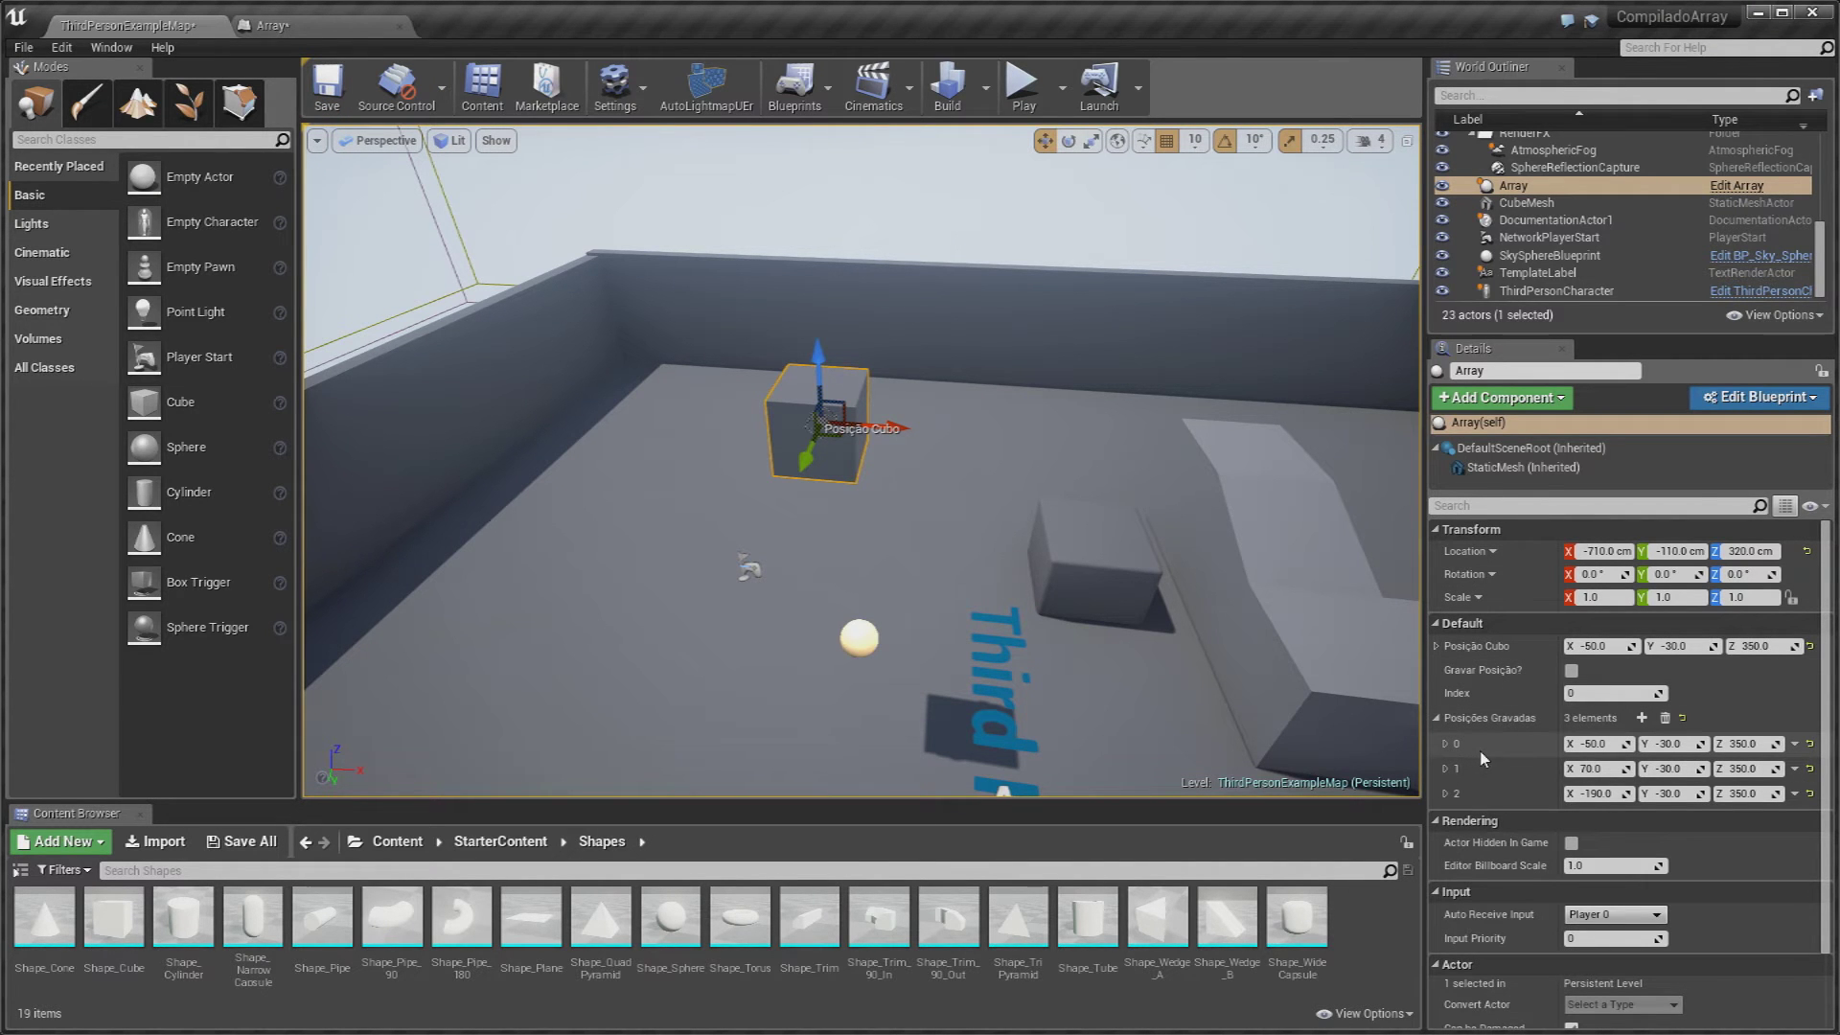
{"action": "left_click", "coordinate": [1618, 691]}
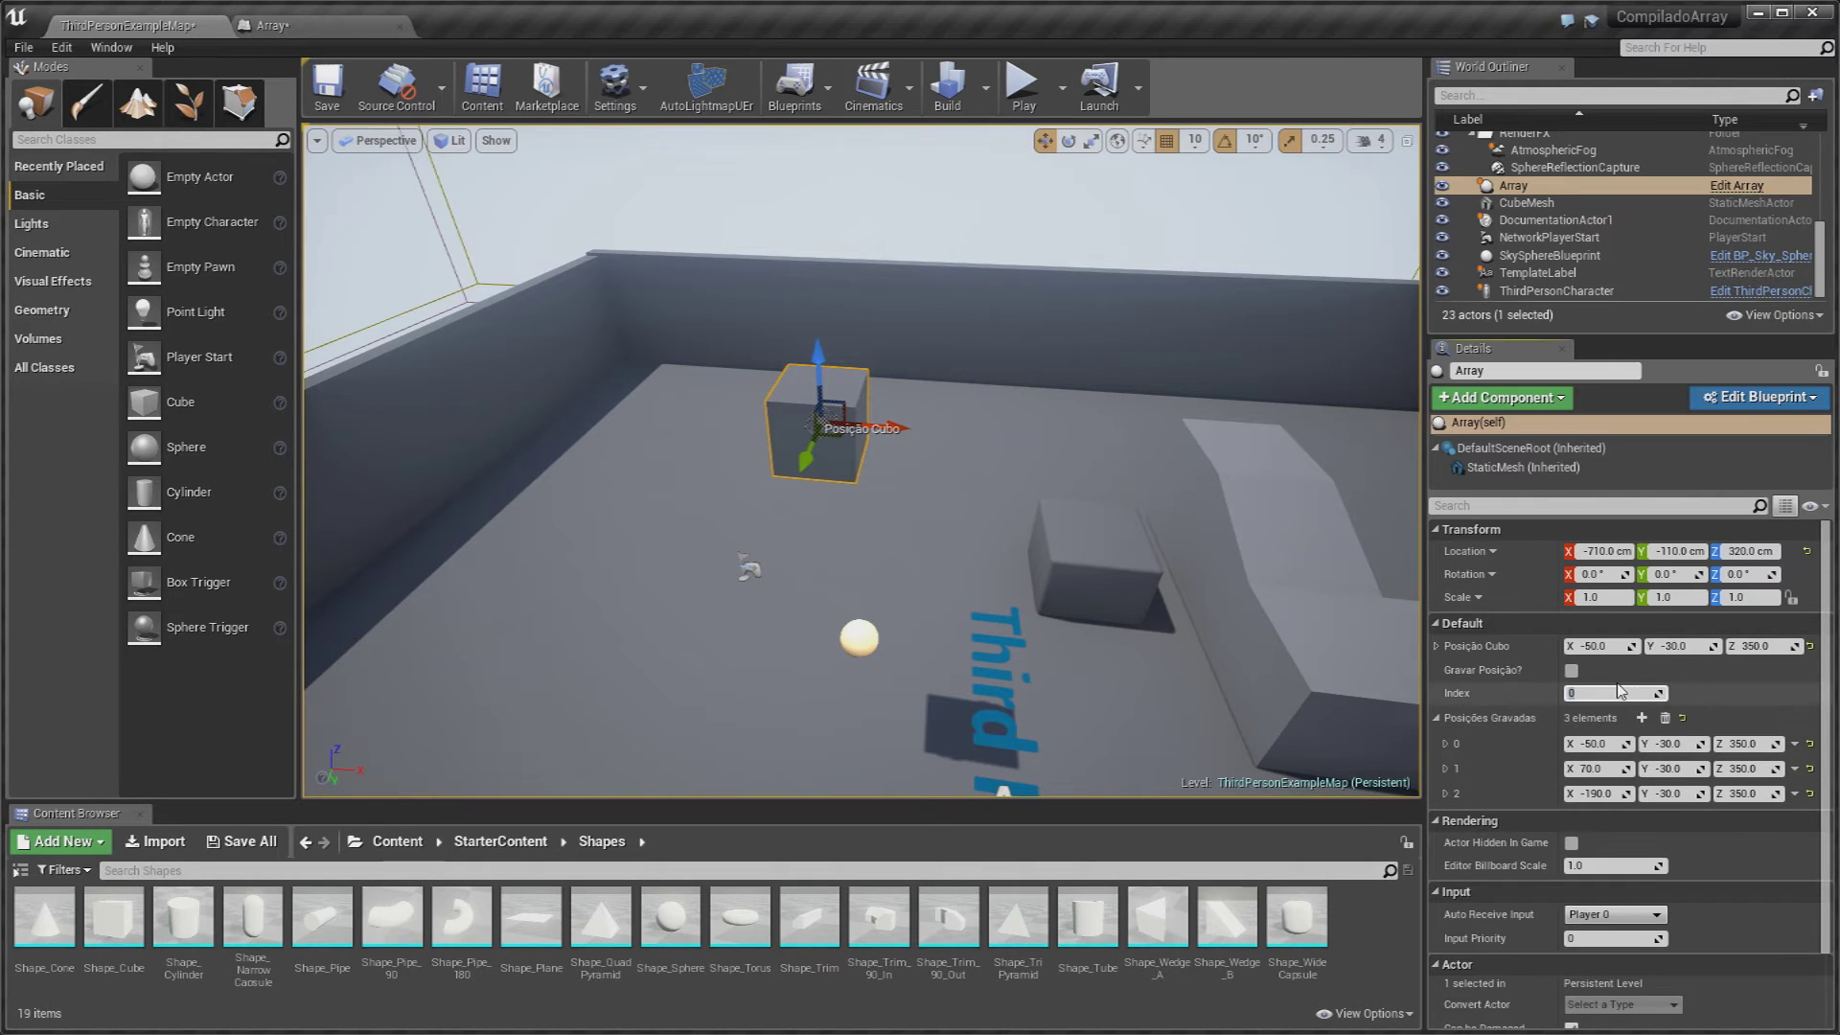
{"action": "key", "text": "Return"}
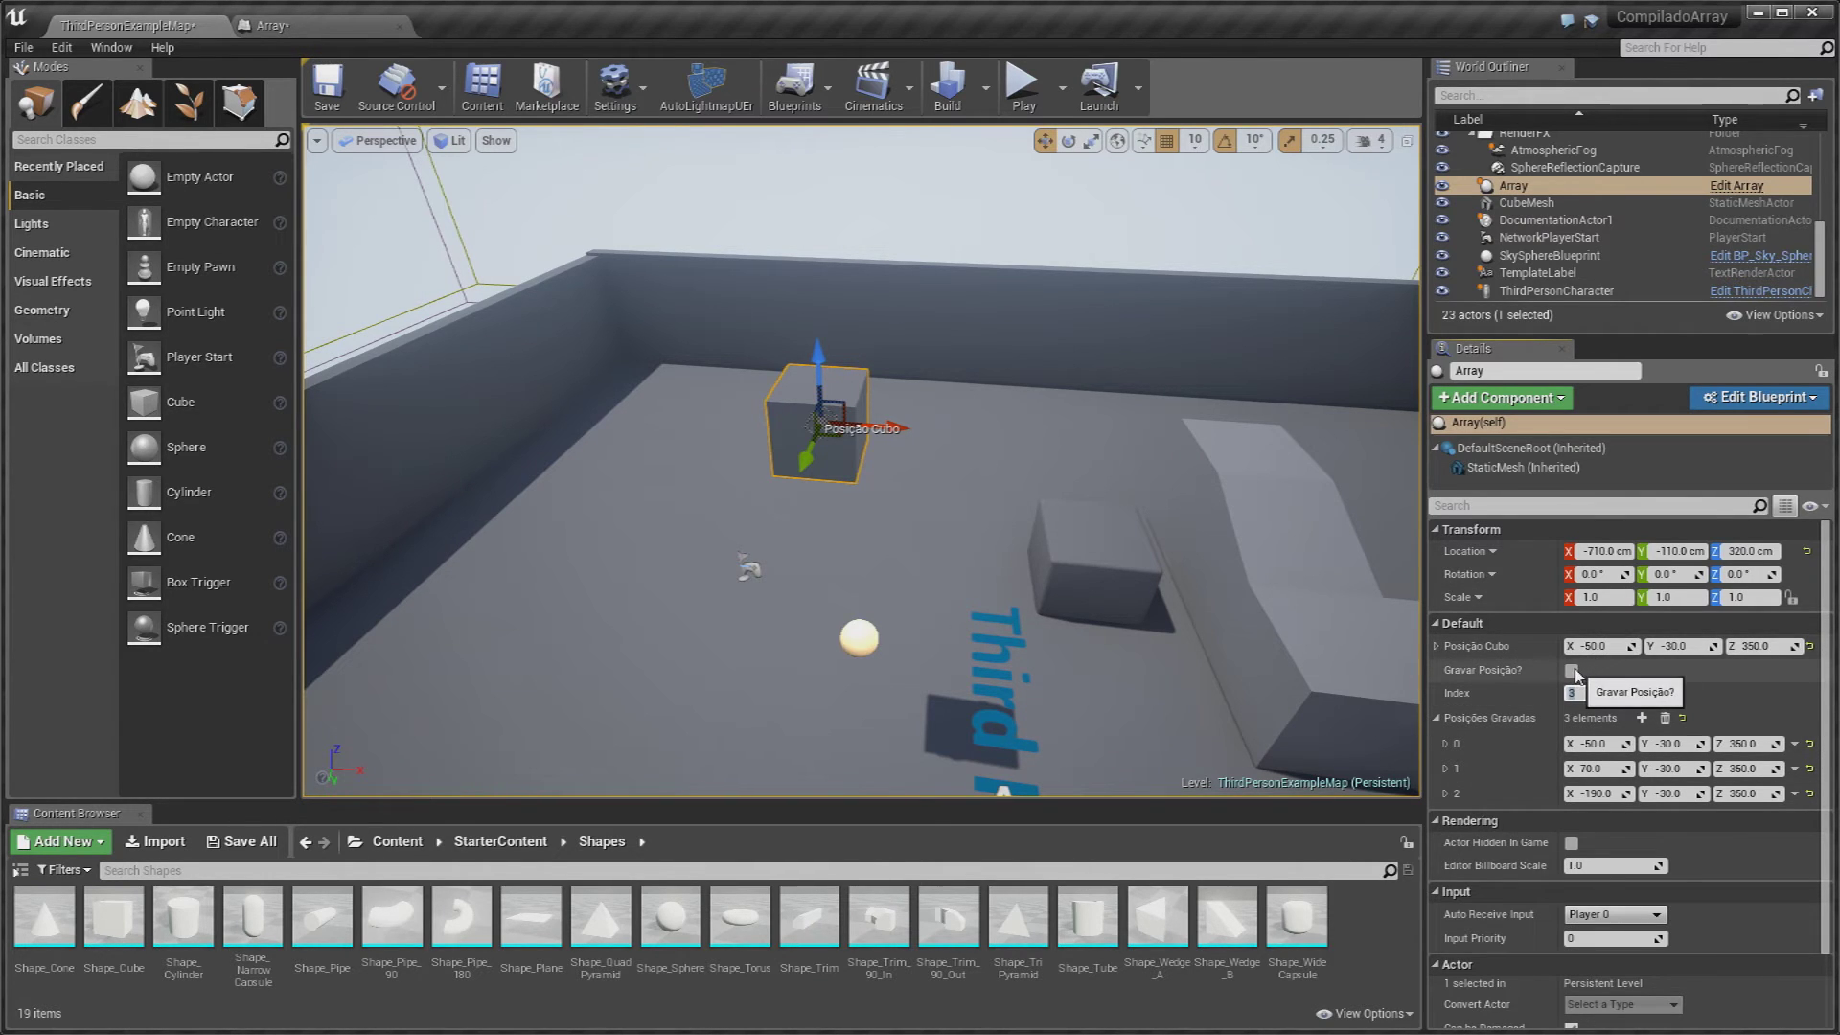
{"action": "left_click", "coordinate": [1572, 671]}
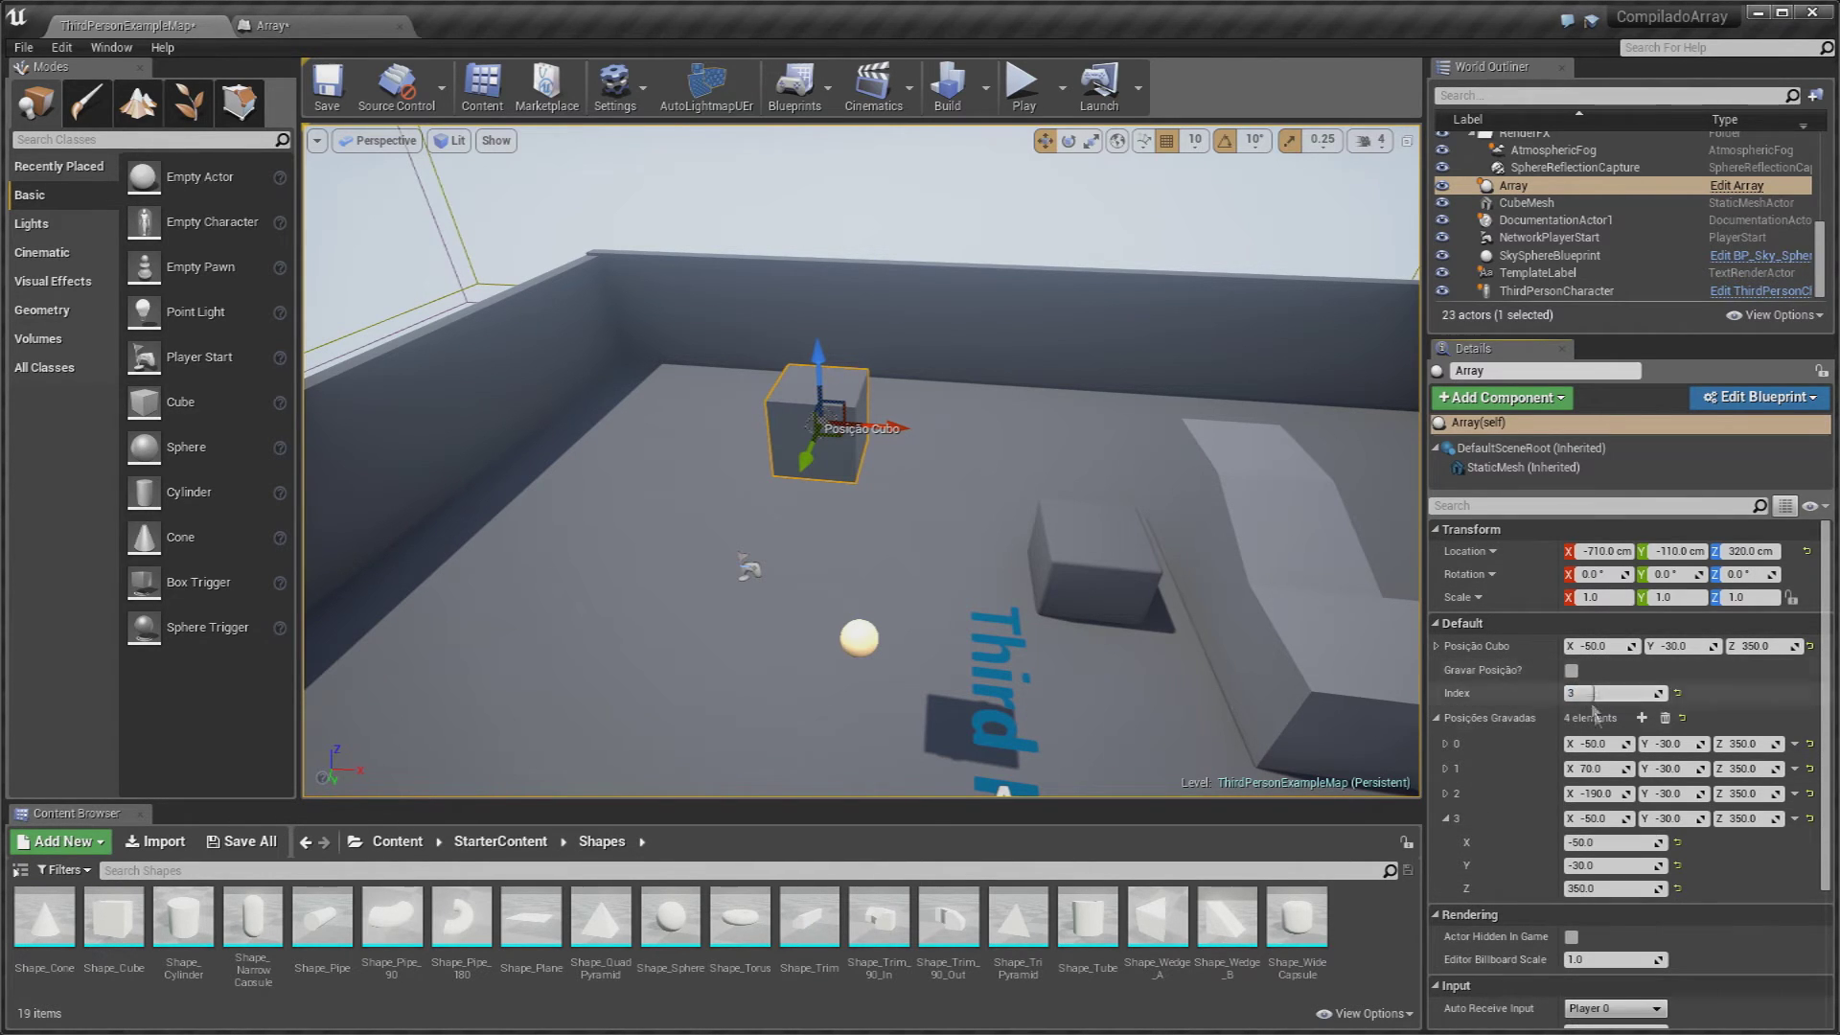
{"action": "left_click", "coordinate": [1446, 820]}
Step: Set Index to 4 and record the cube position again at index 4
{"action": "left_click", "coordinate": [1606, 692]}
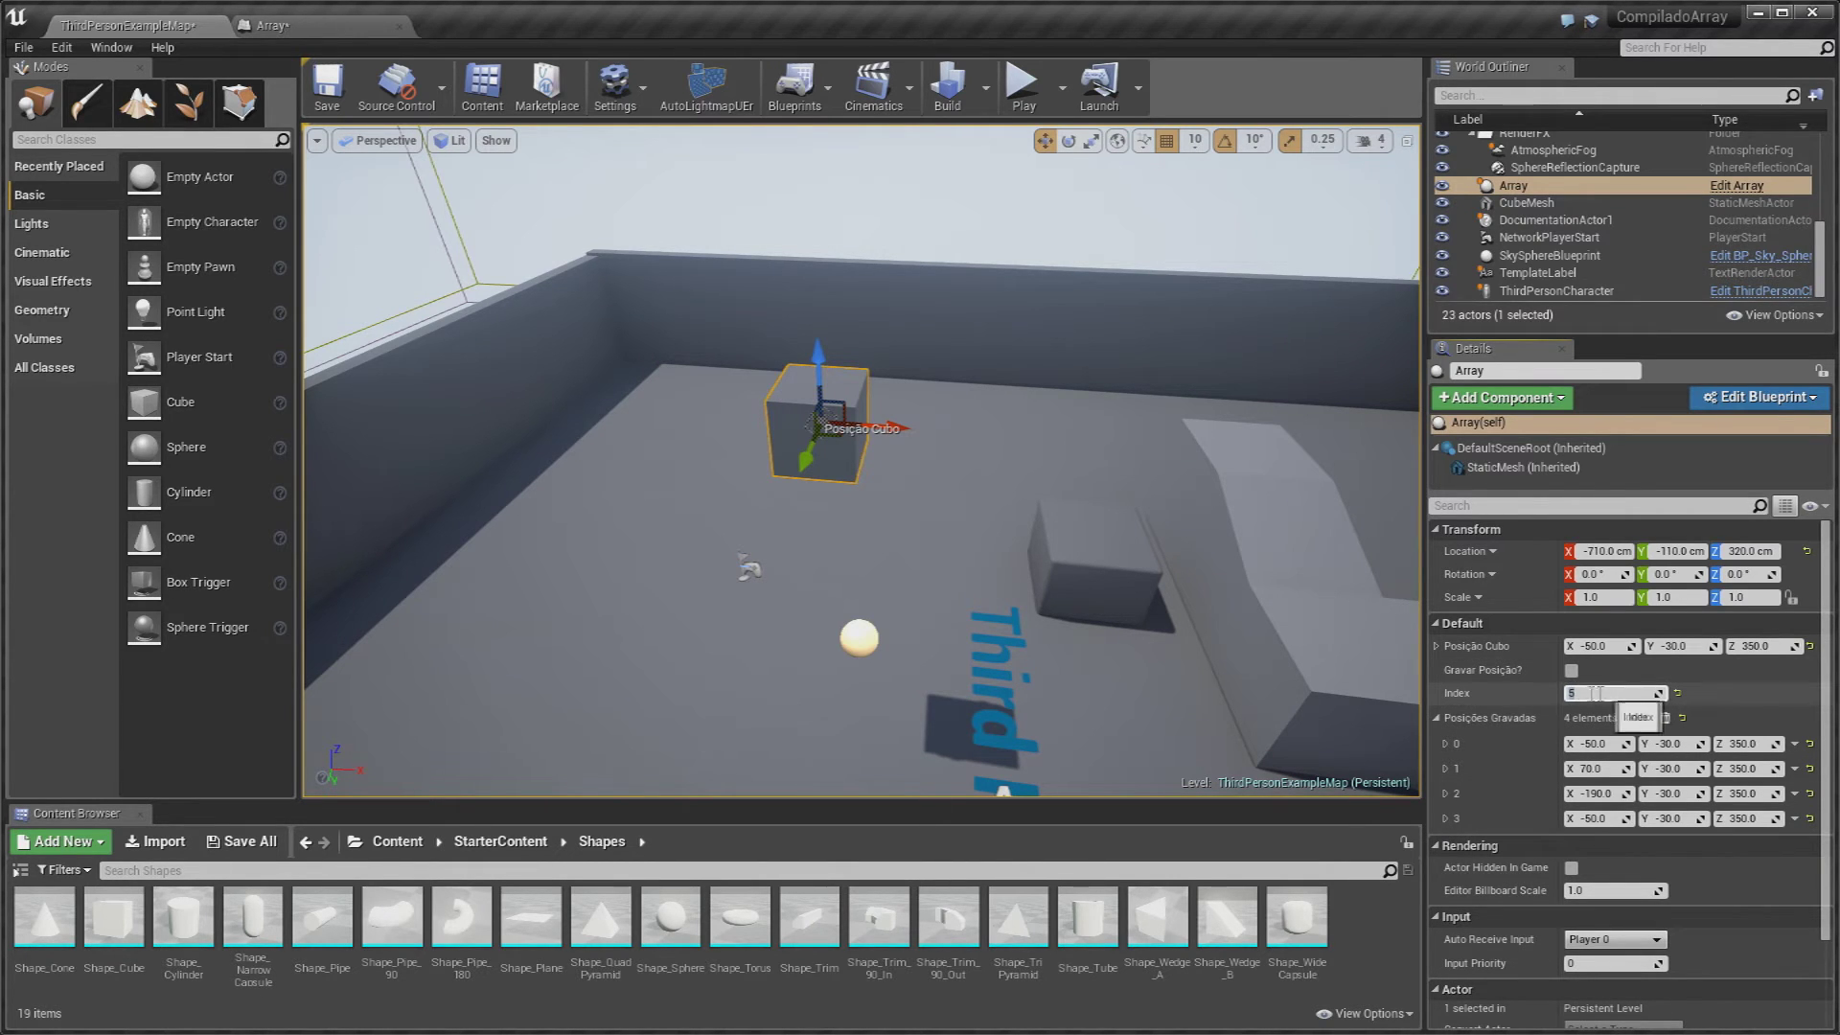
{"action": "key", "text": "Return"}
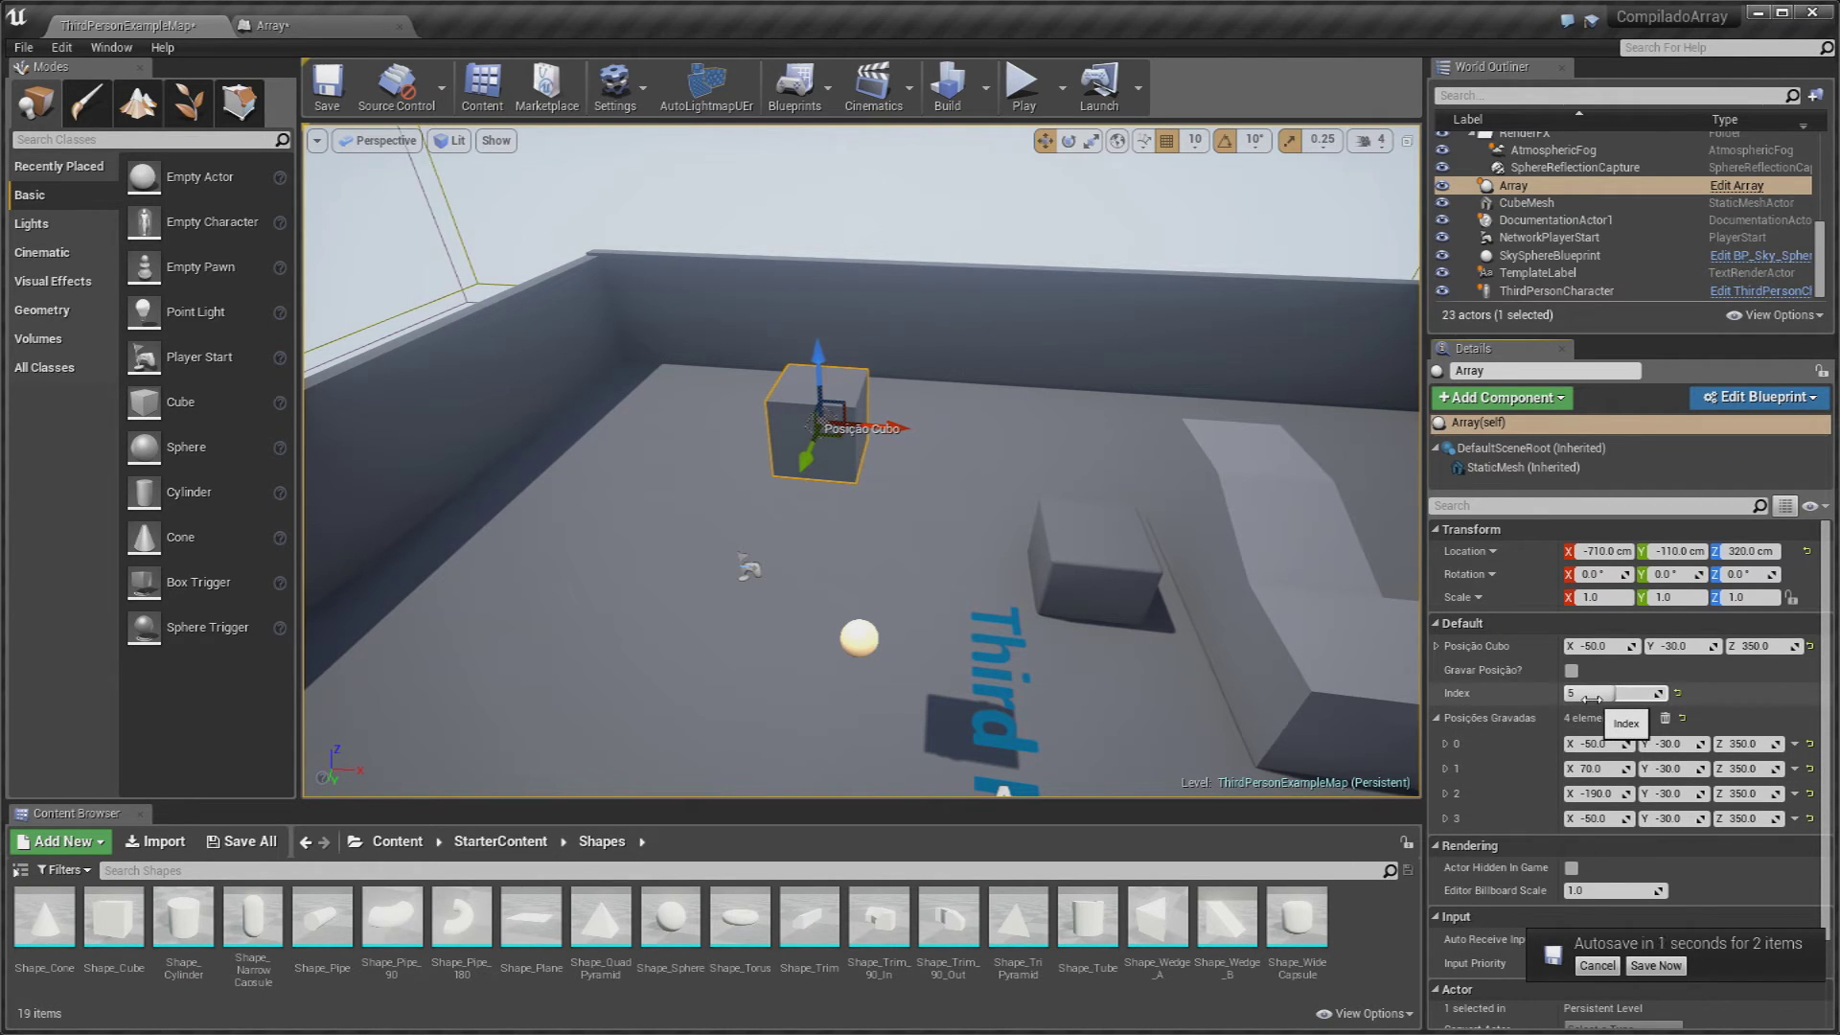
{"action": "left_click_drag", "start_coordinate": [1602, 695], "coordinate": [1586, 695]}
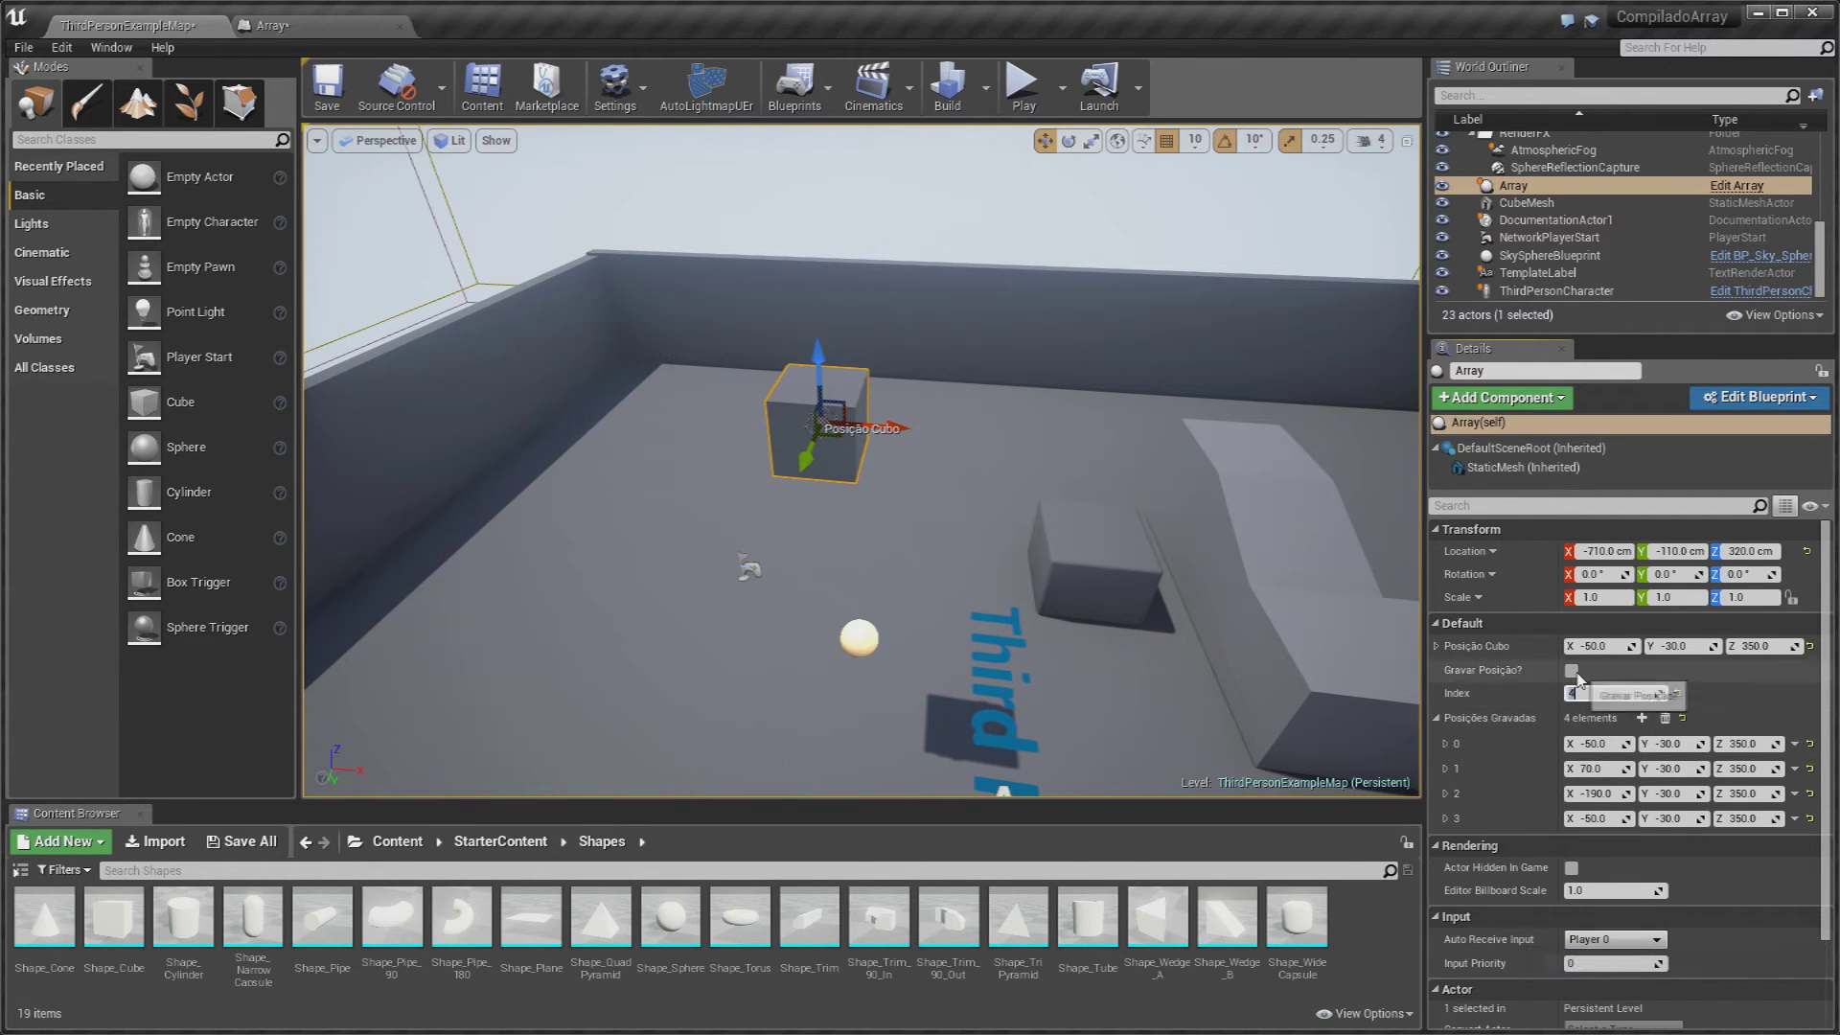
{"action": "left_click", "coordinate": [1572, 670]}
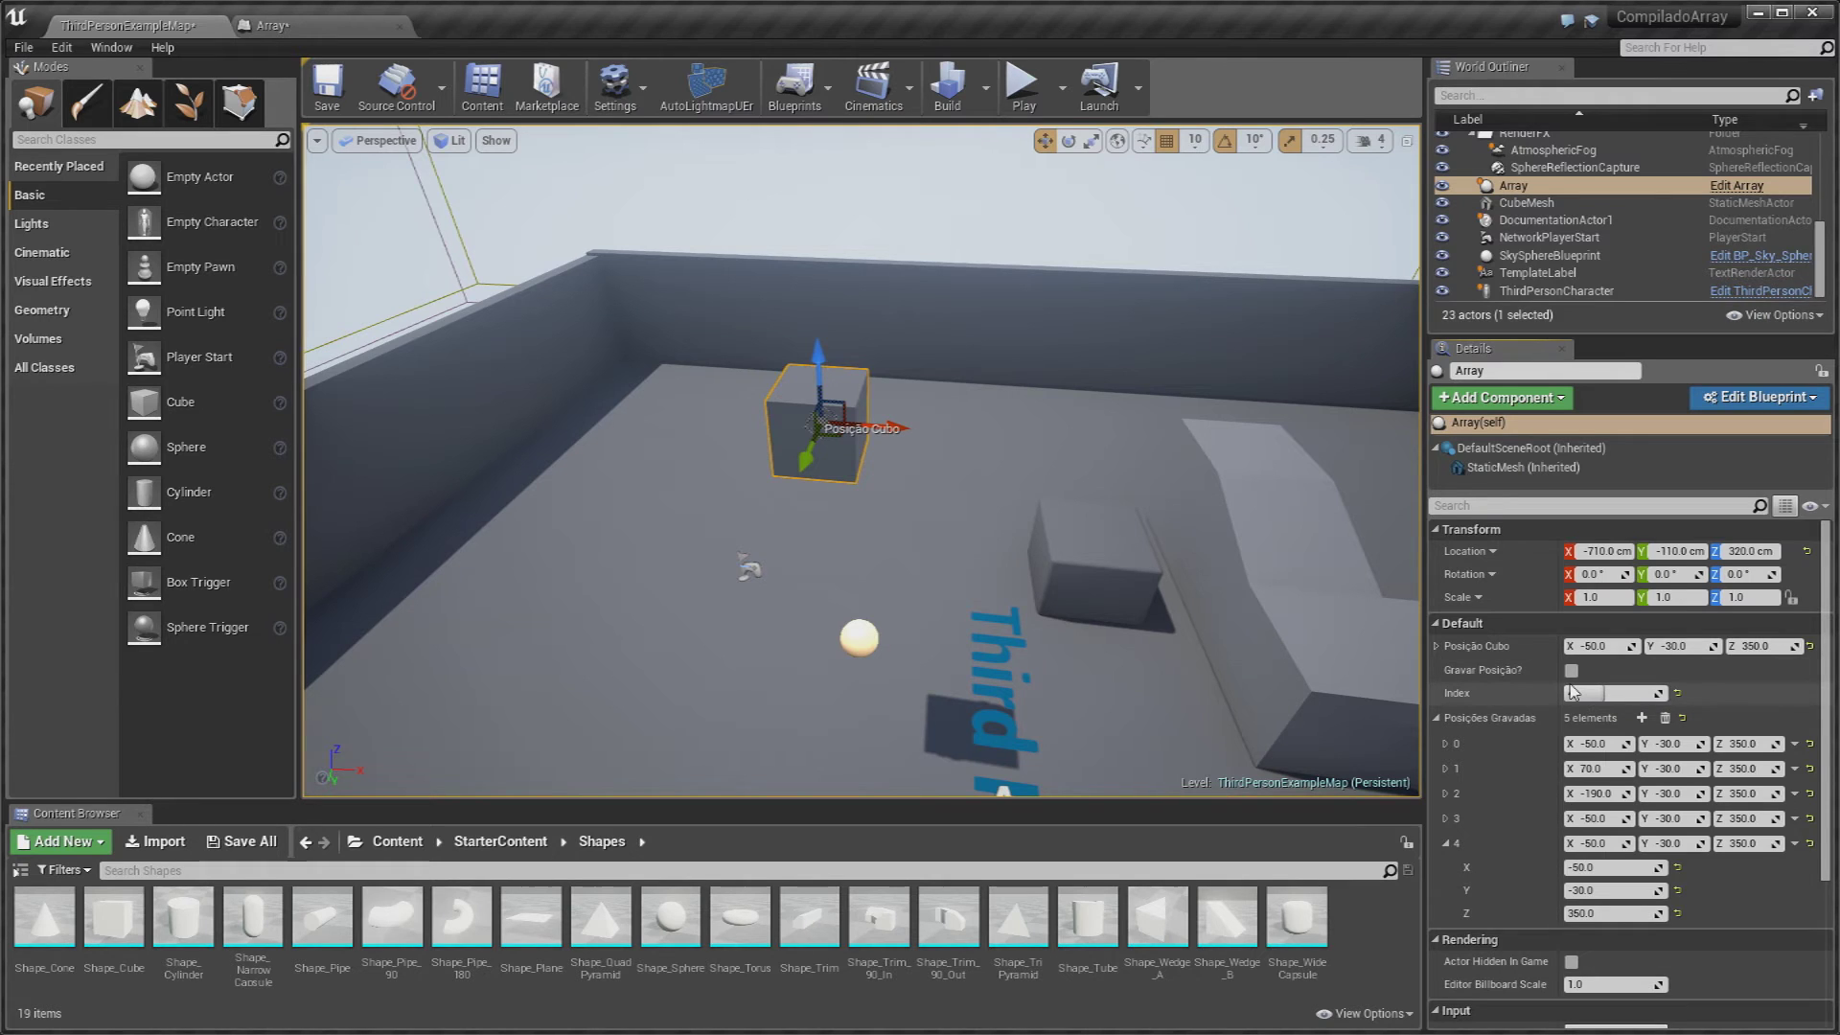
{"action": "left_click", "coordinate": [1447, 842]}
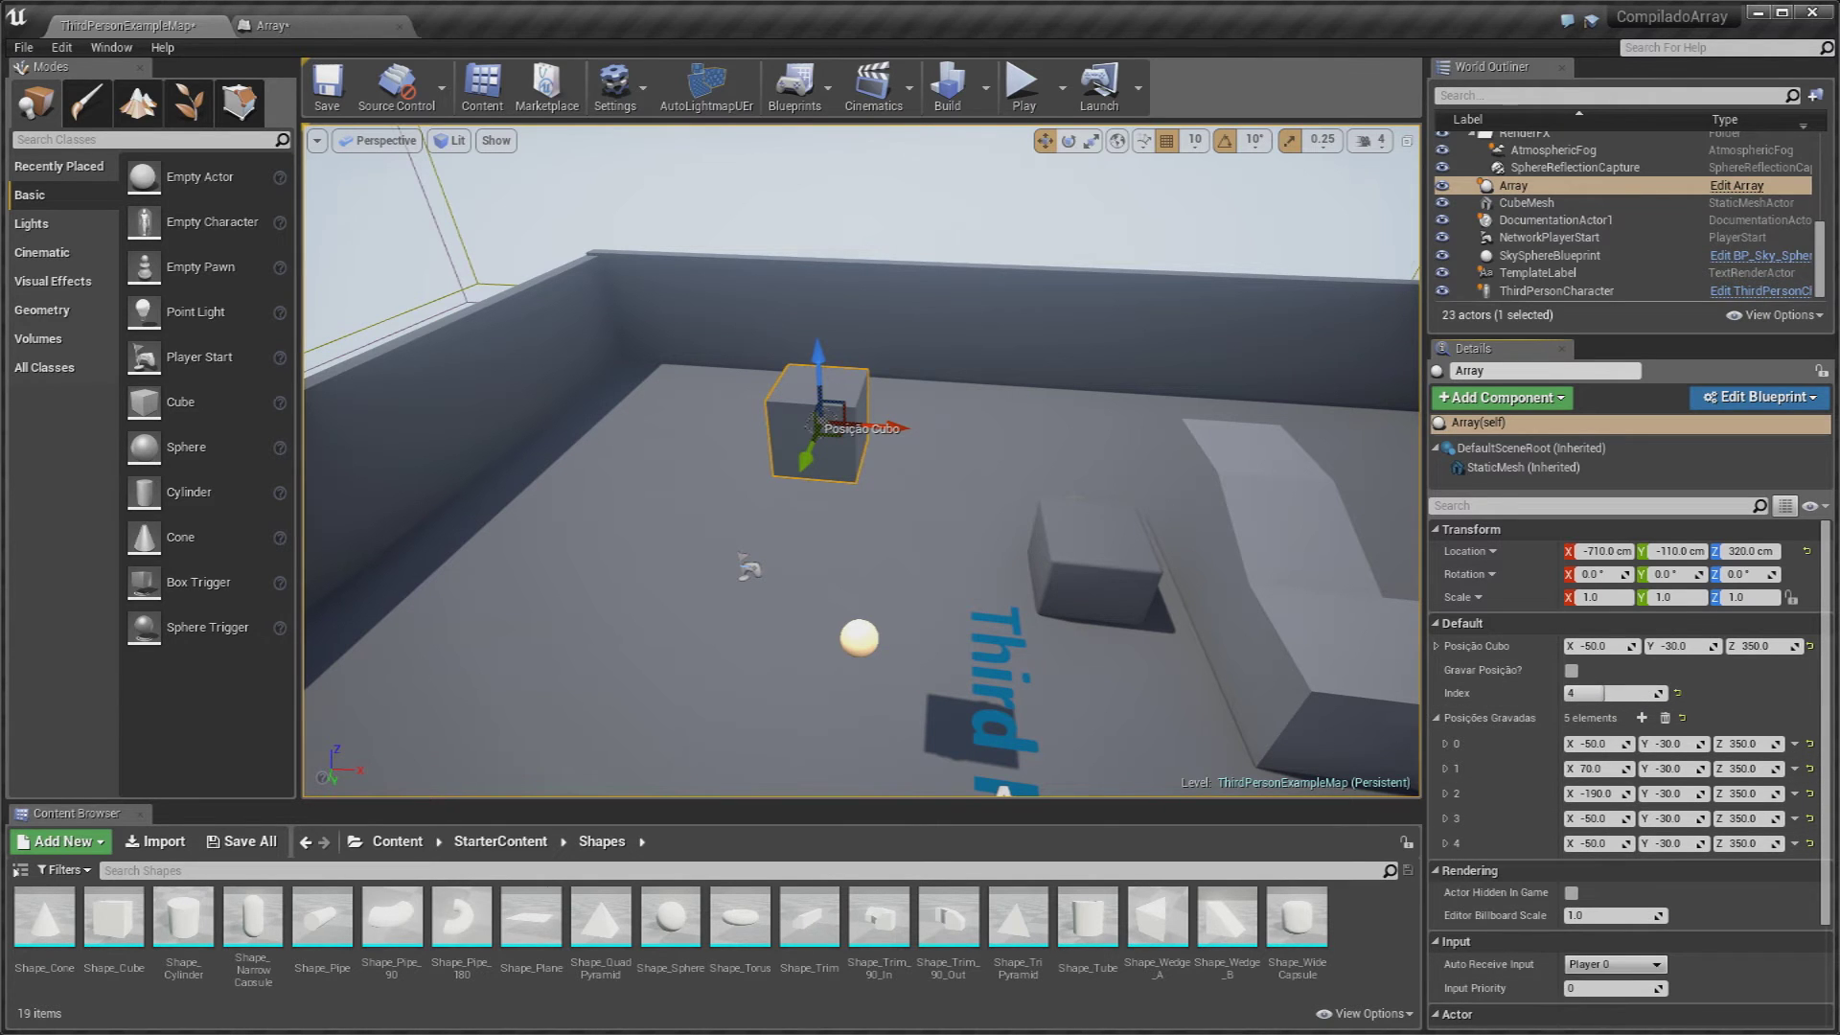
{"action": "left_click", "coordinate": [357, 29]}
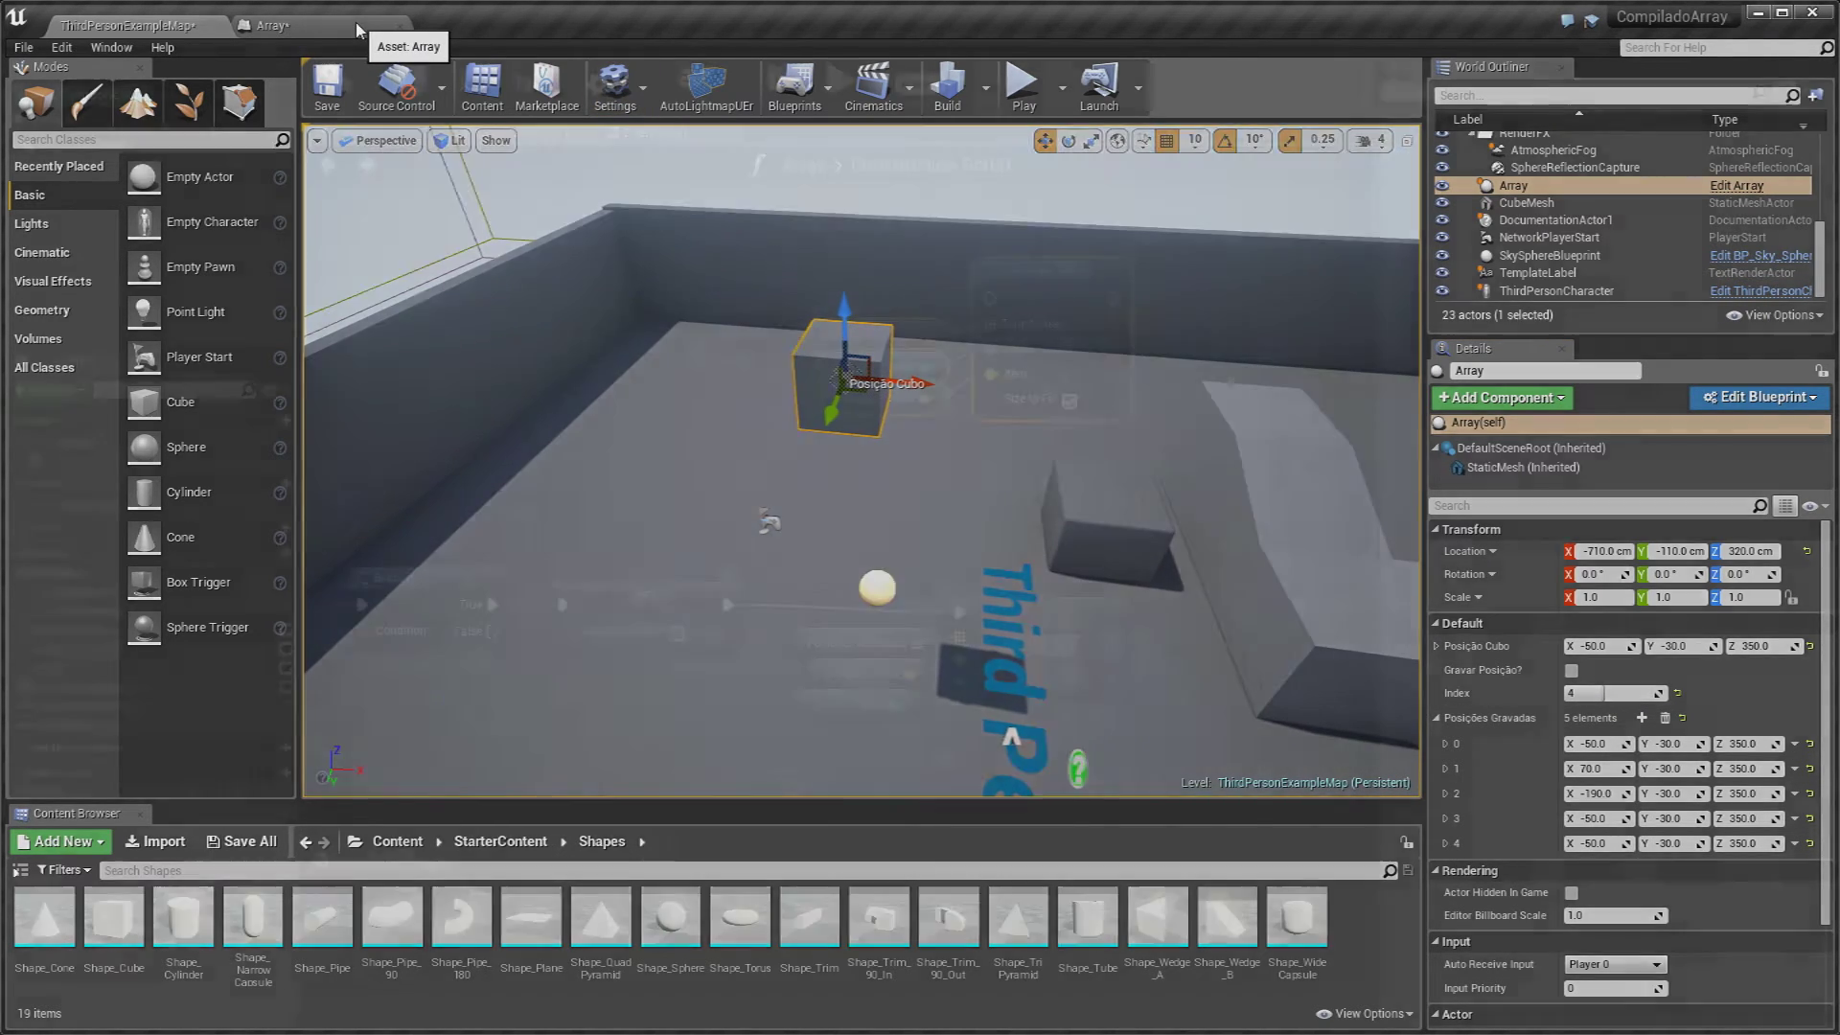
Step: Copy the top Posições Gravadas getter and paste the copy to the right of INSERT
{"action": "left_click_drag", "start_coordinate": [801, 498], "coordinate": [1089, 702]}
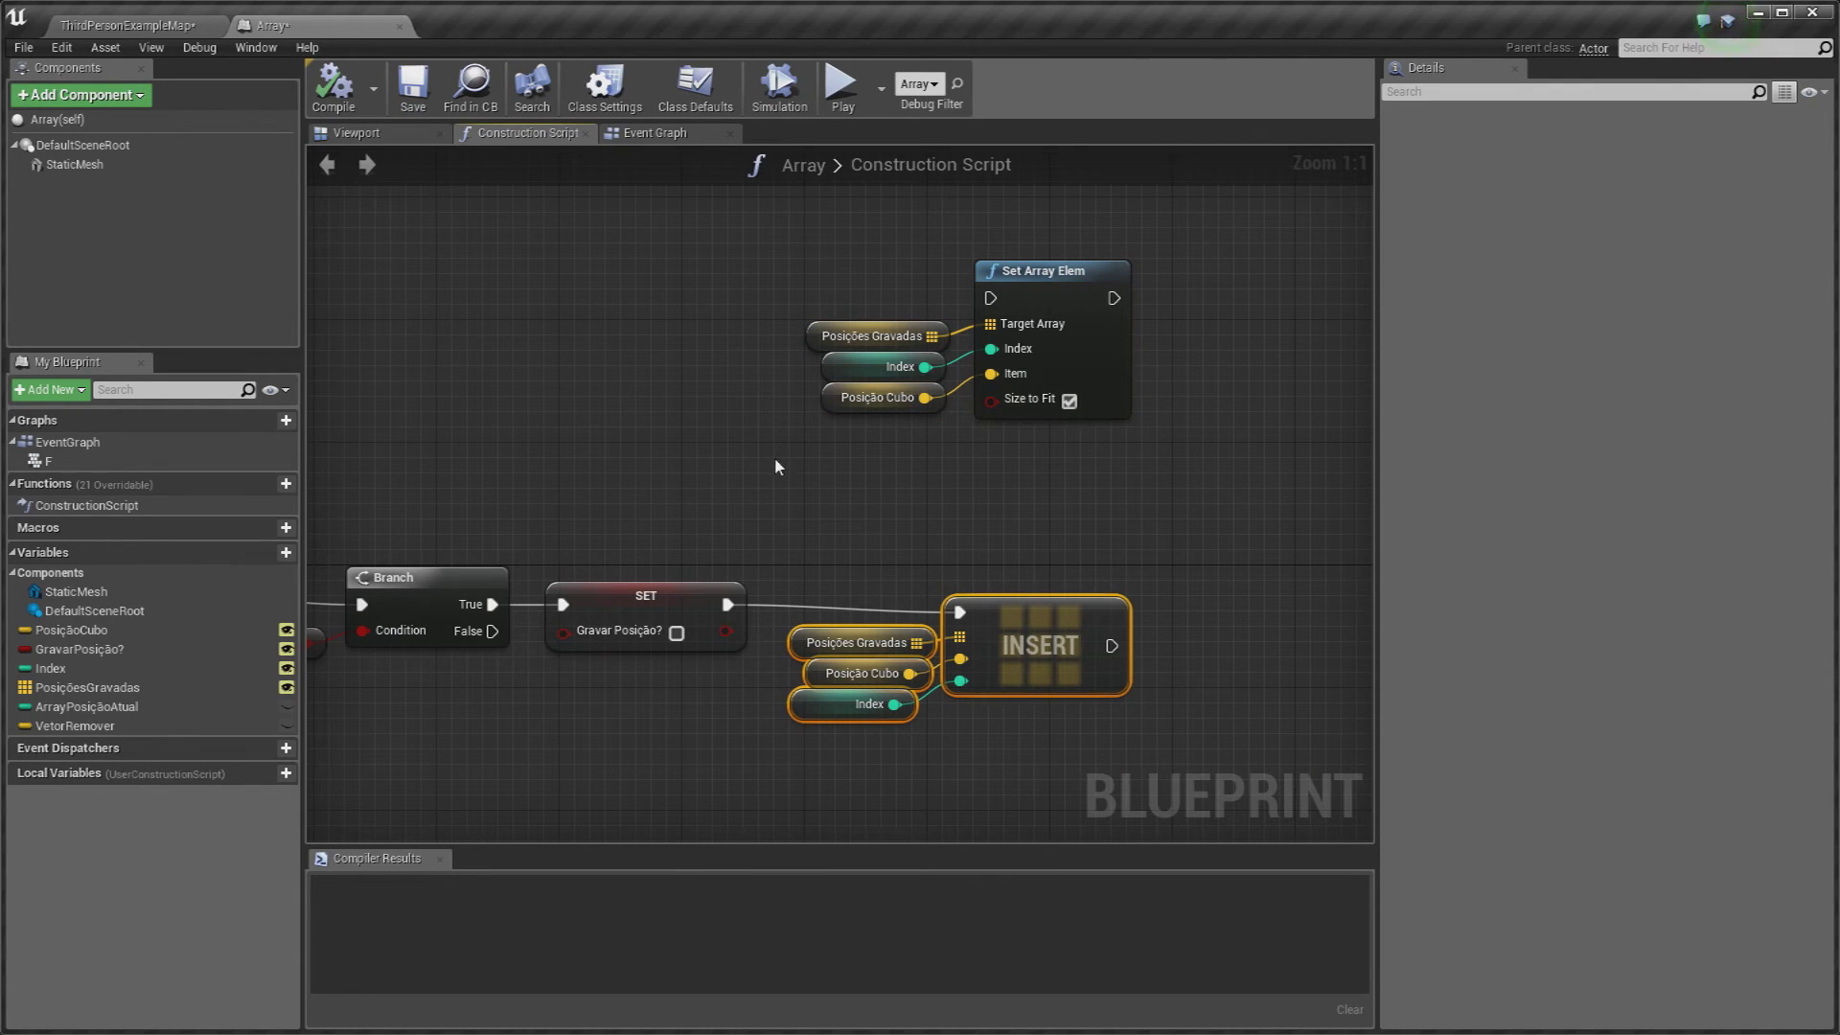
{"action": "left_click_drag", "start_coordinate": [810, 505], "coordinate": [1073, 719]}
{"action": "left_click", "coordinate": [1090, 740]}
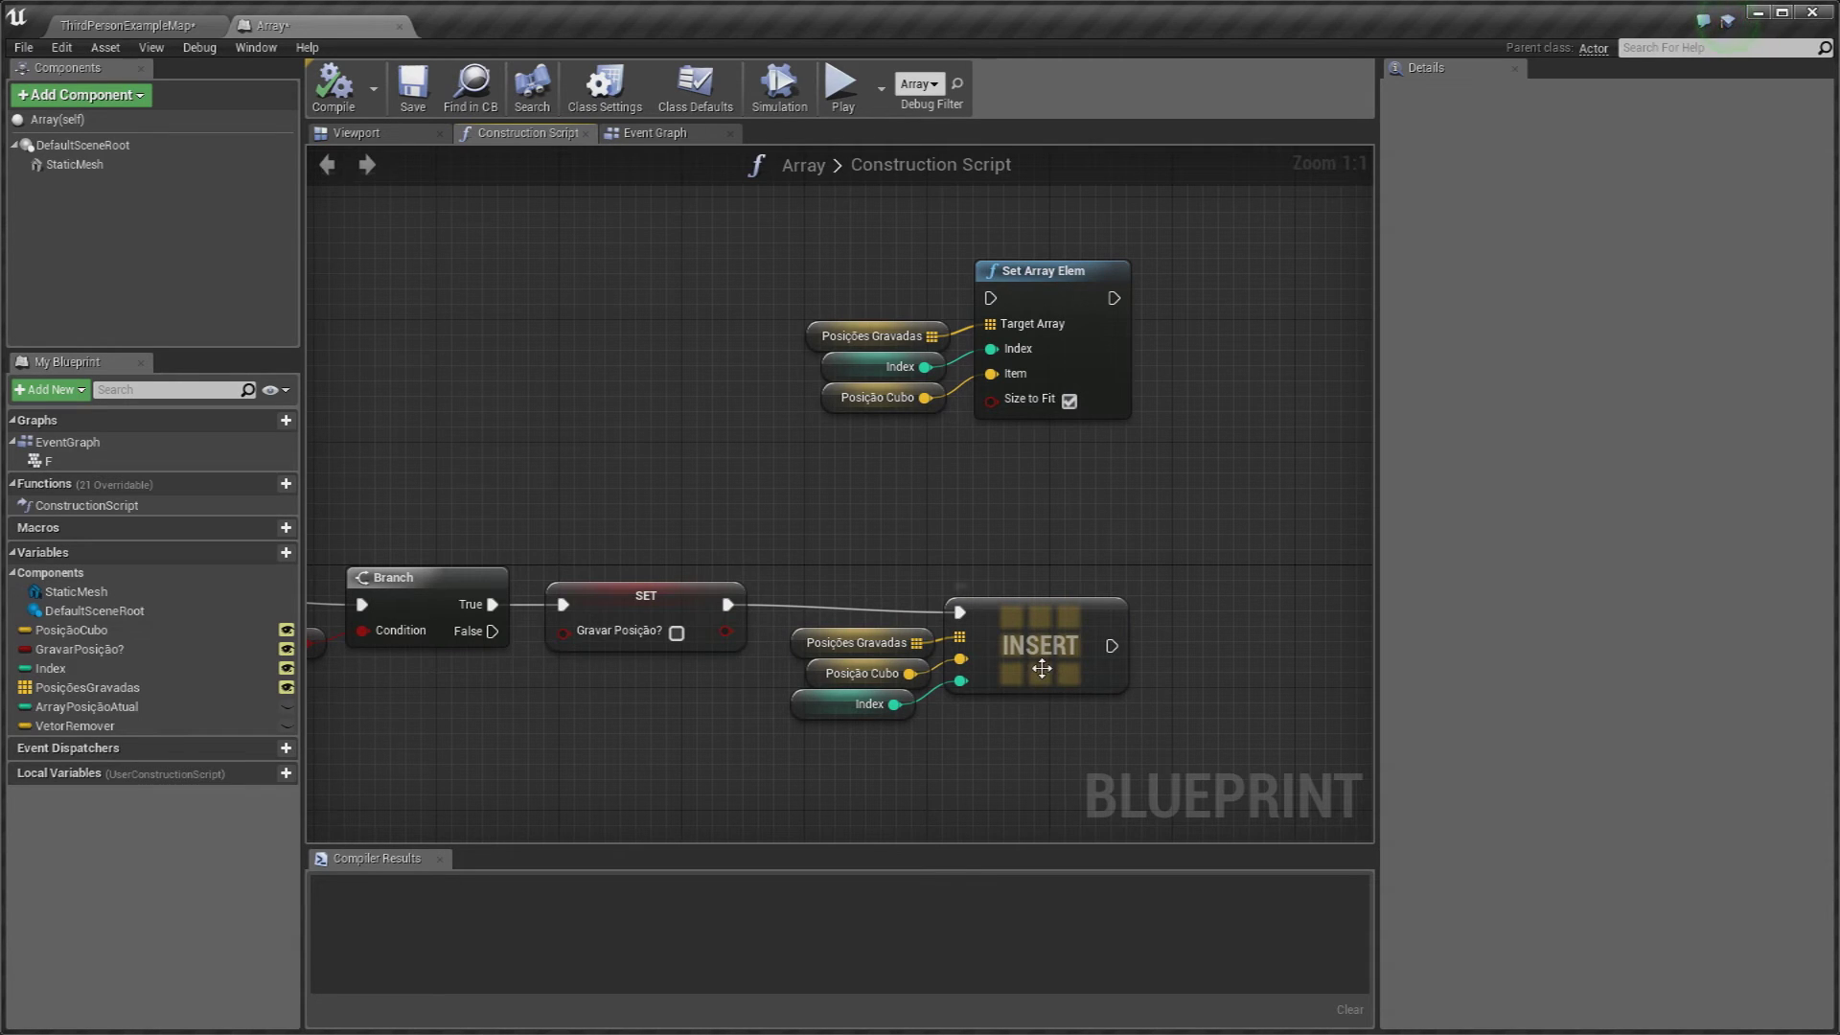
{"action": "right_click_drag", "start_coordinate": [1030, 628], "coordinate": [964, 592]}
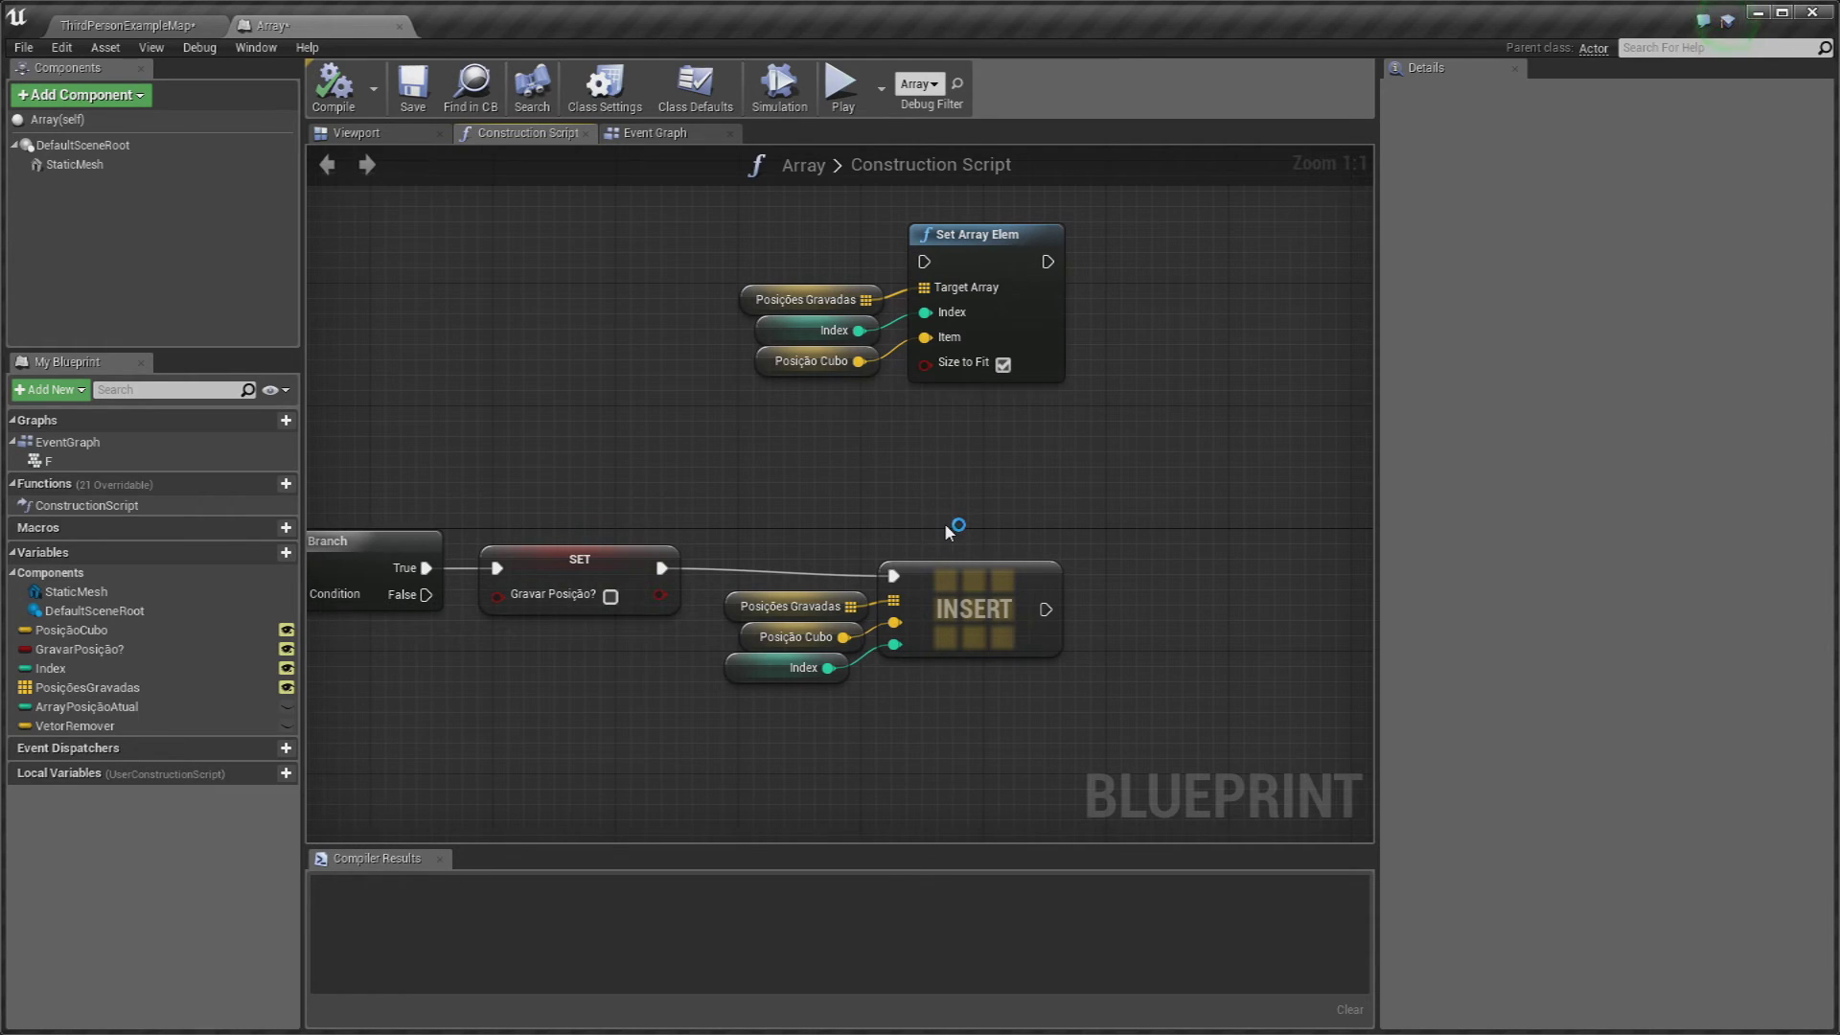
{"action": "left_click", "coordinate": [186, 17]}
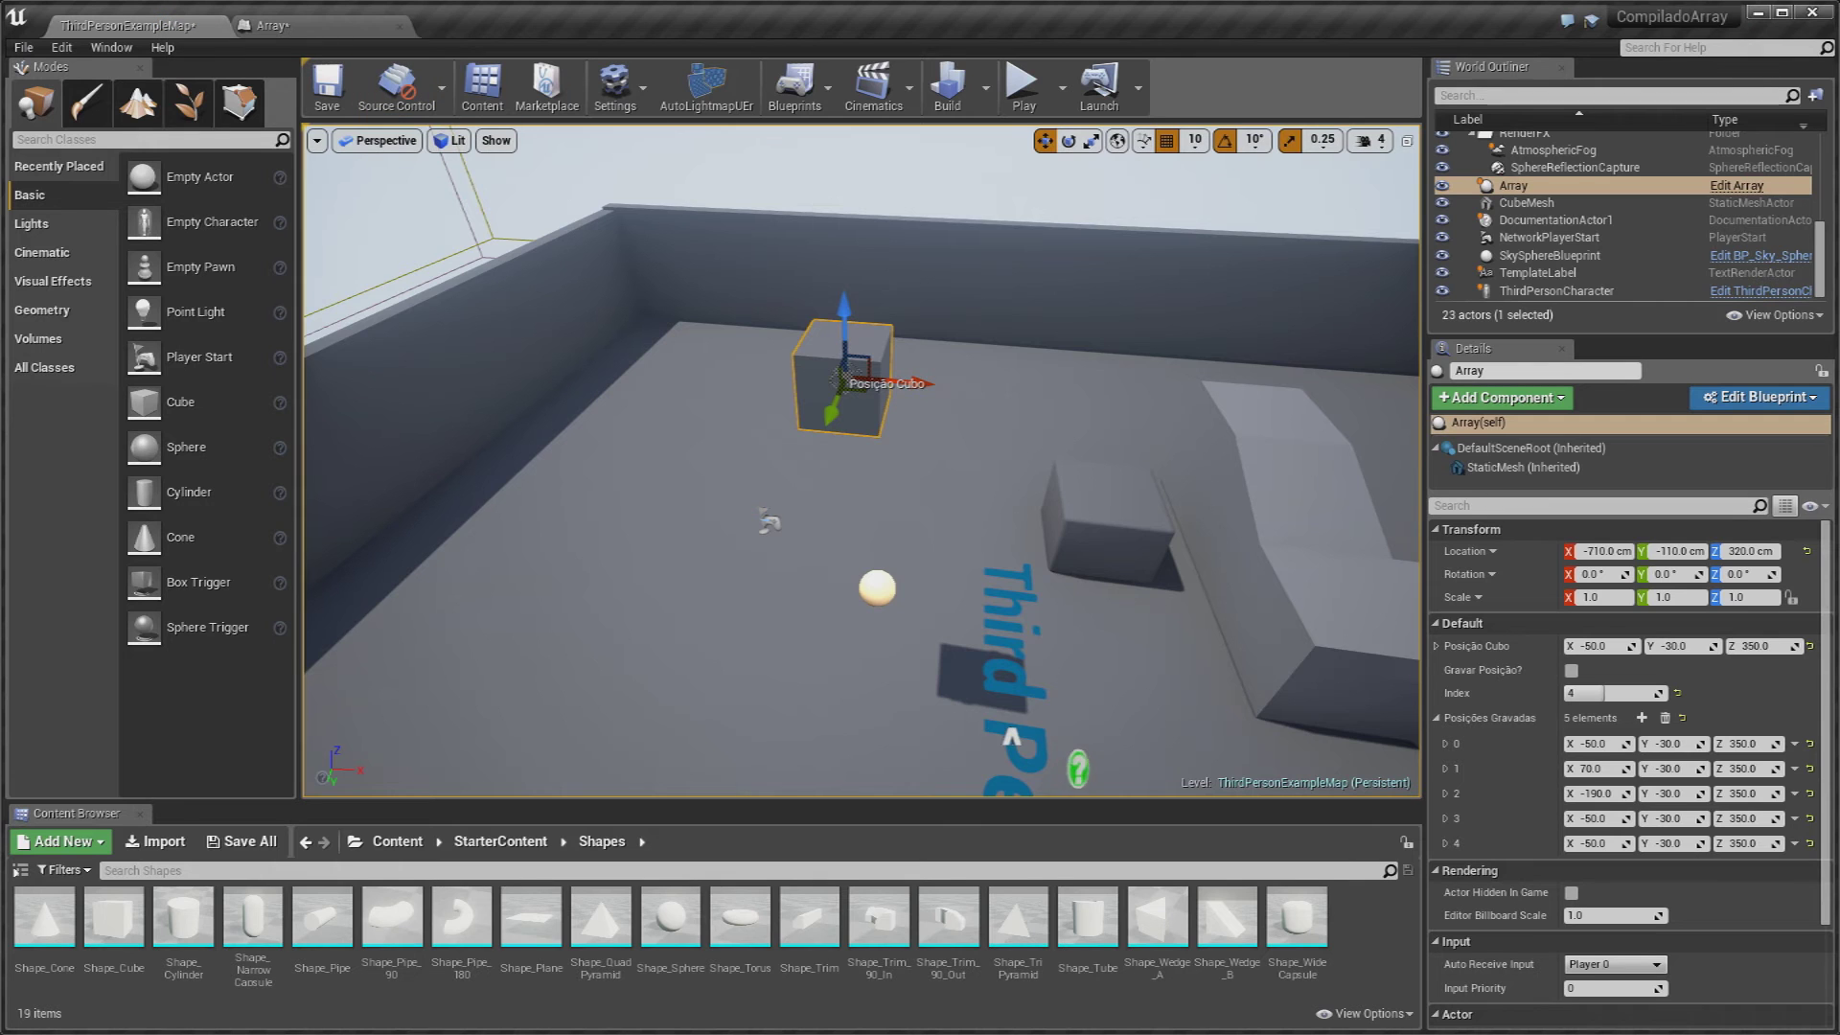
{"action": "left_click", "coordinate": [345, 26]}
{"action": "scroll", "coordinate": [717, 417], "scroll_direction": "down", "scroll_amount": 2}
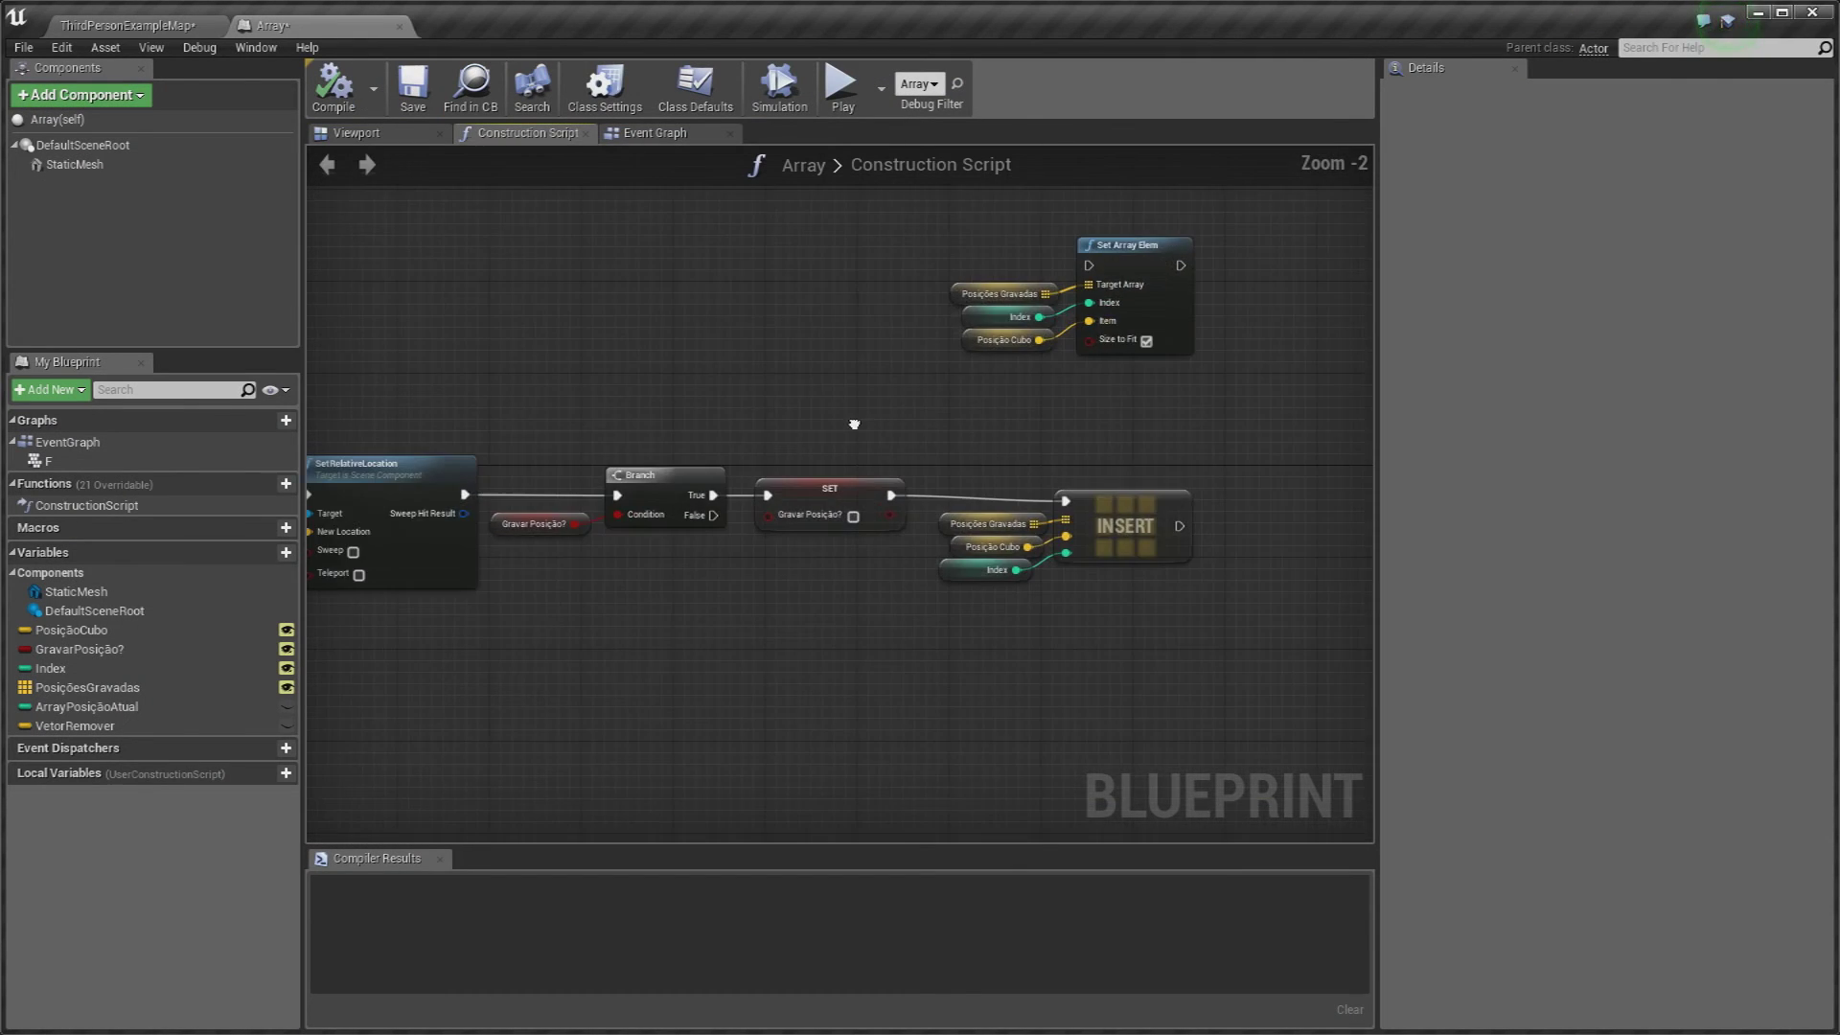
{"action": "scroll", "coordinate": [801, 425], "scroll_direction": "up", "scroll_amount": 2}
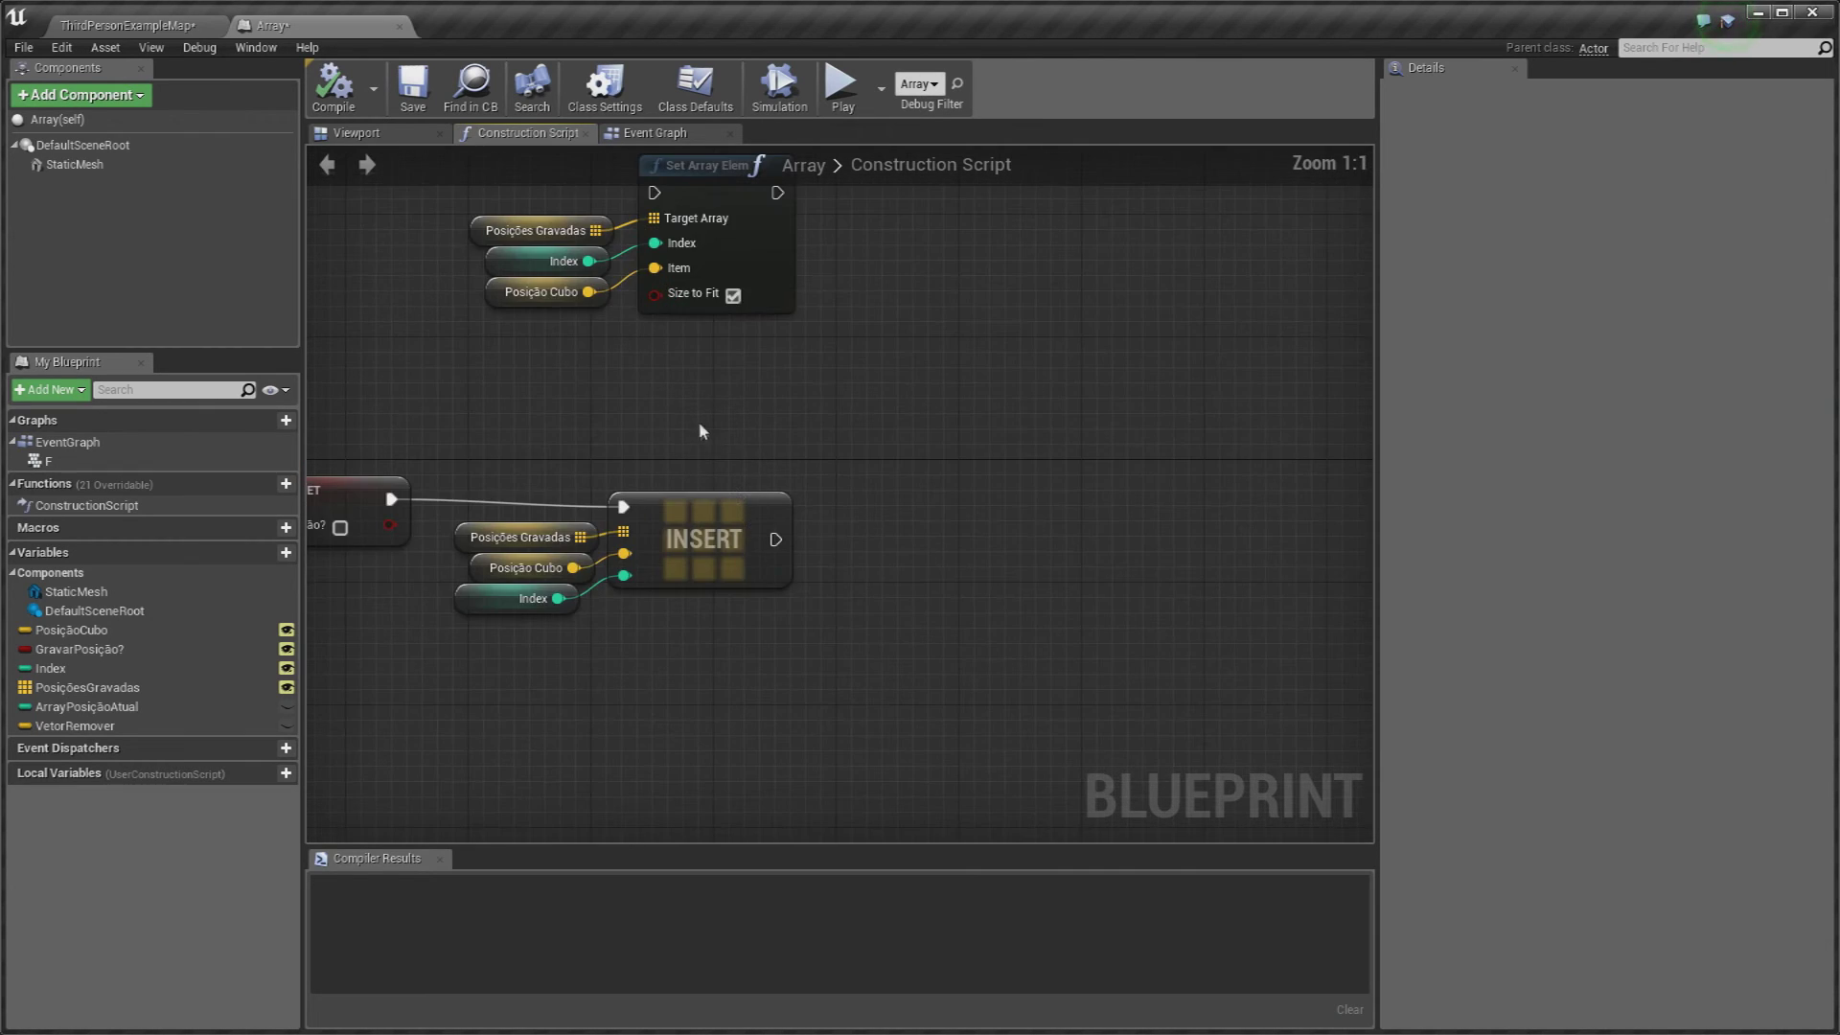
{"action": "left_click", "coordinate": [575, 225]}
{"action": "key", "text": "ctrl+c"}
{"action": "key", "text": "ctrl+v"}
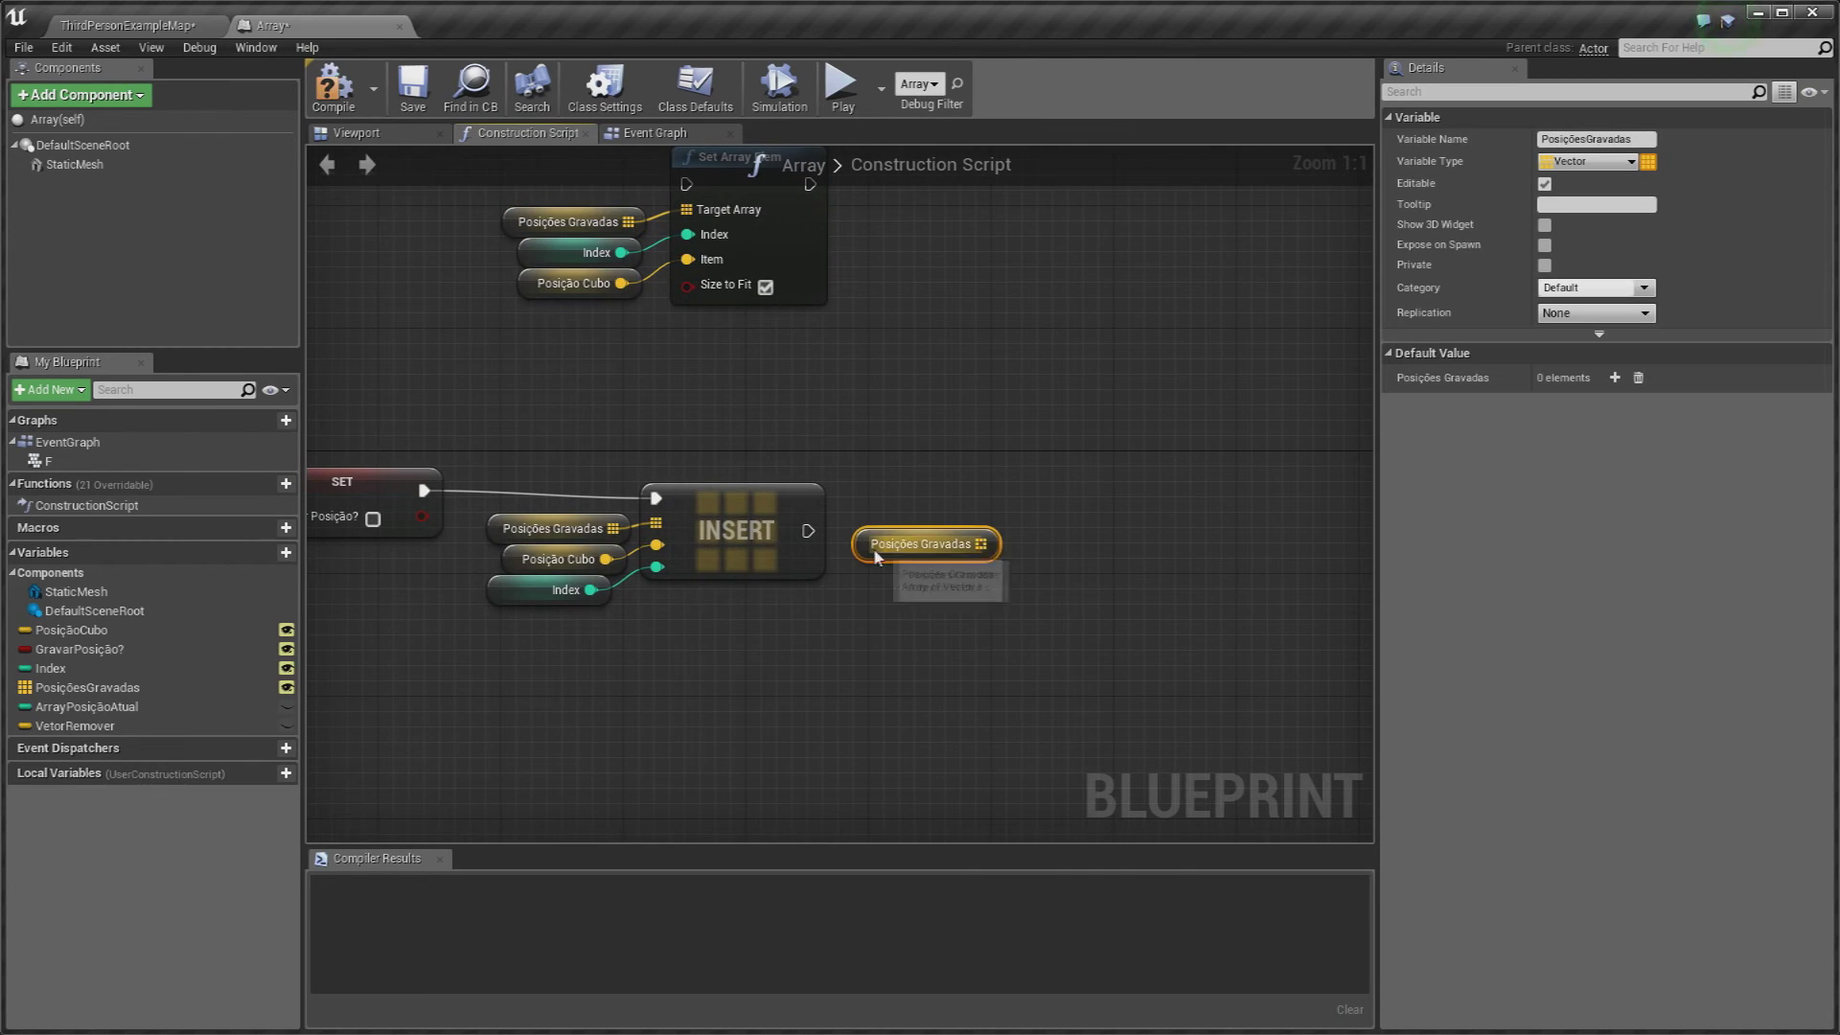
Step: Add a Remove Index node on Posições Gravadas, run from INSERT's execution output, then return to the level
{"action": "left_click_drag", "start_coordinate": [980, 544], "coordinate": [1044, 544]}
{"action": "type", "text": "remove"}
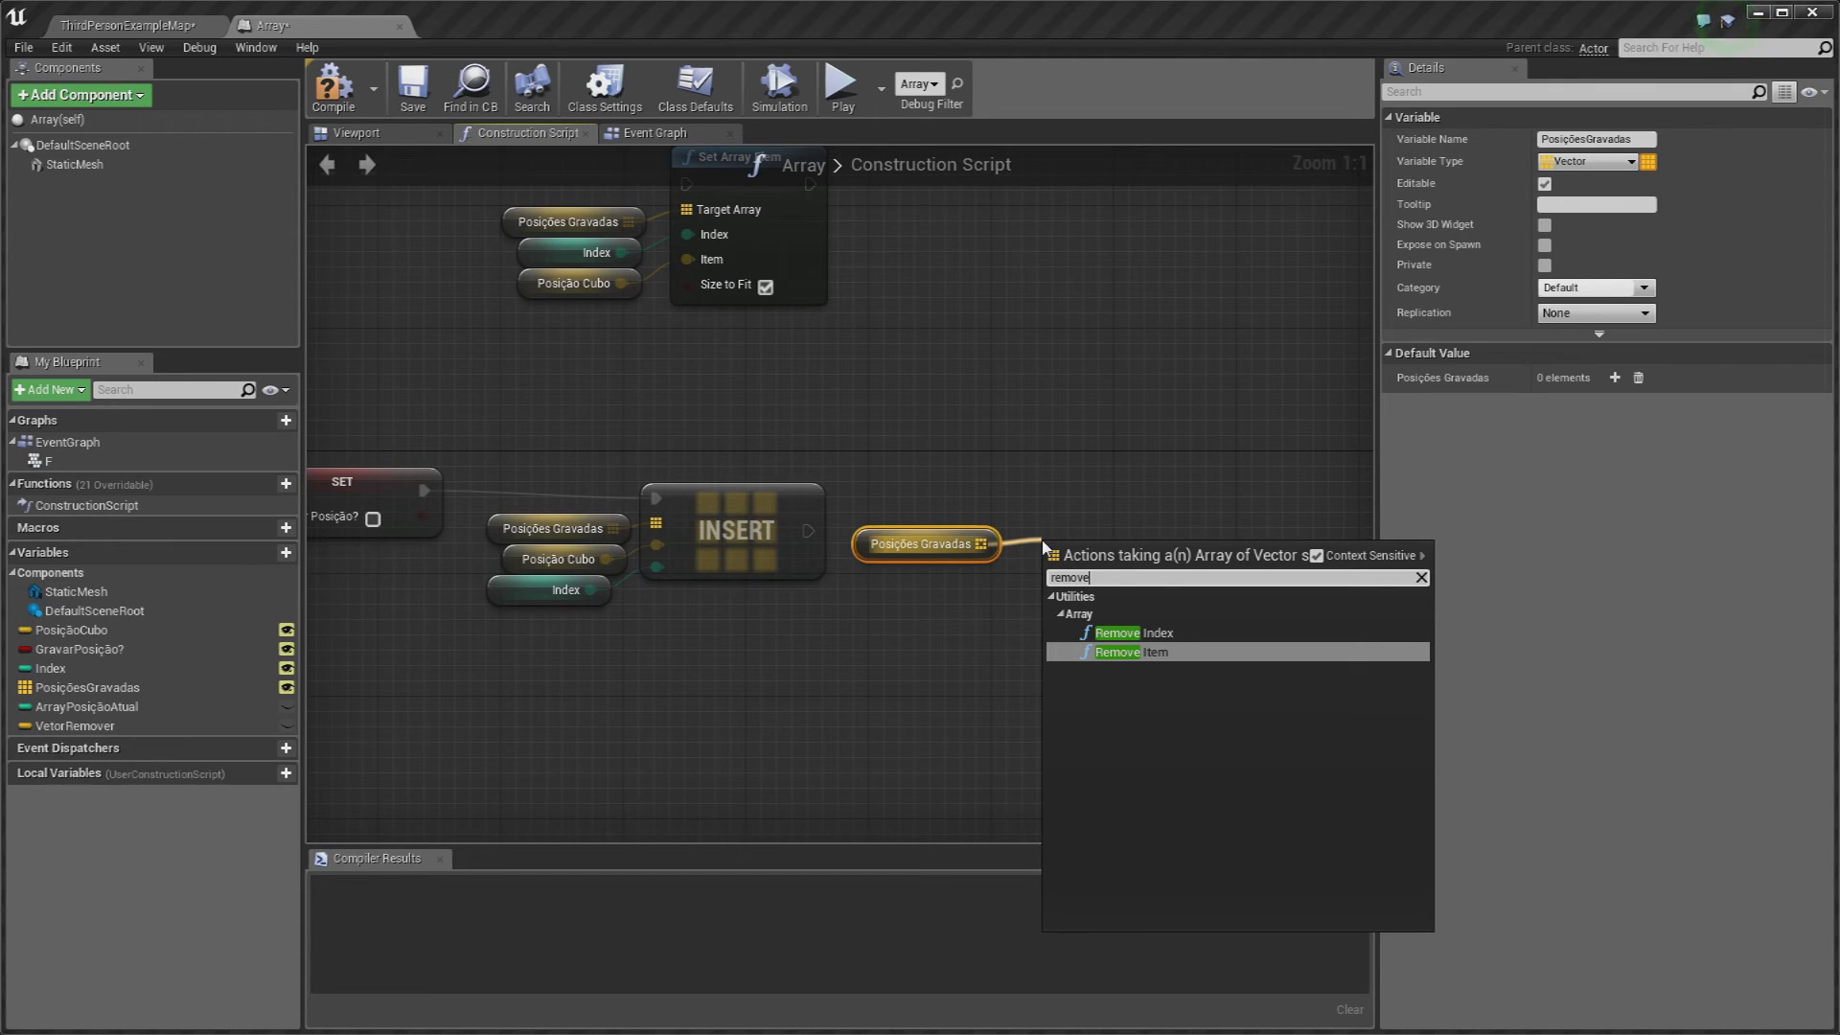
{"action": "key", "text": "Up"}
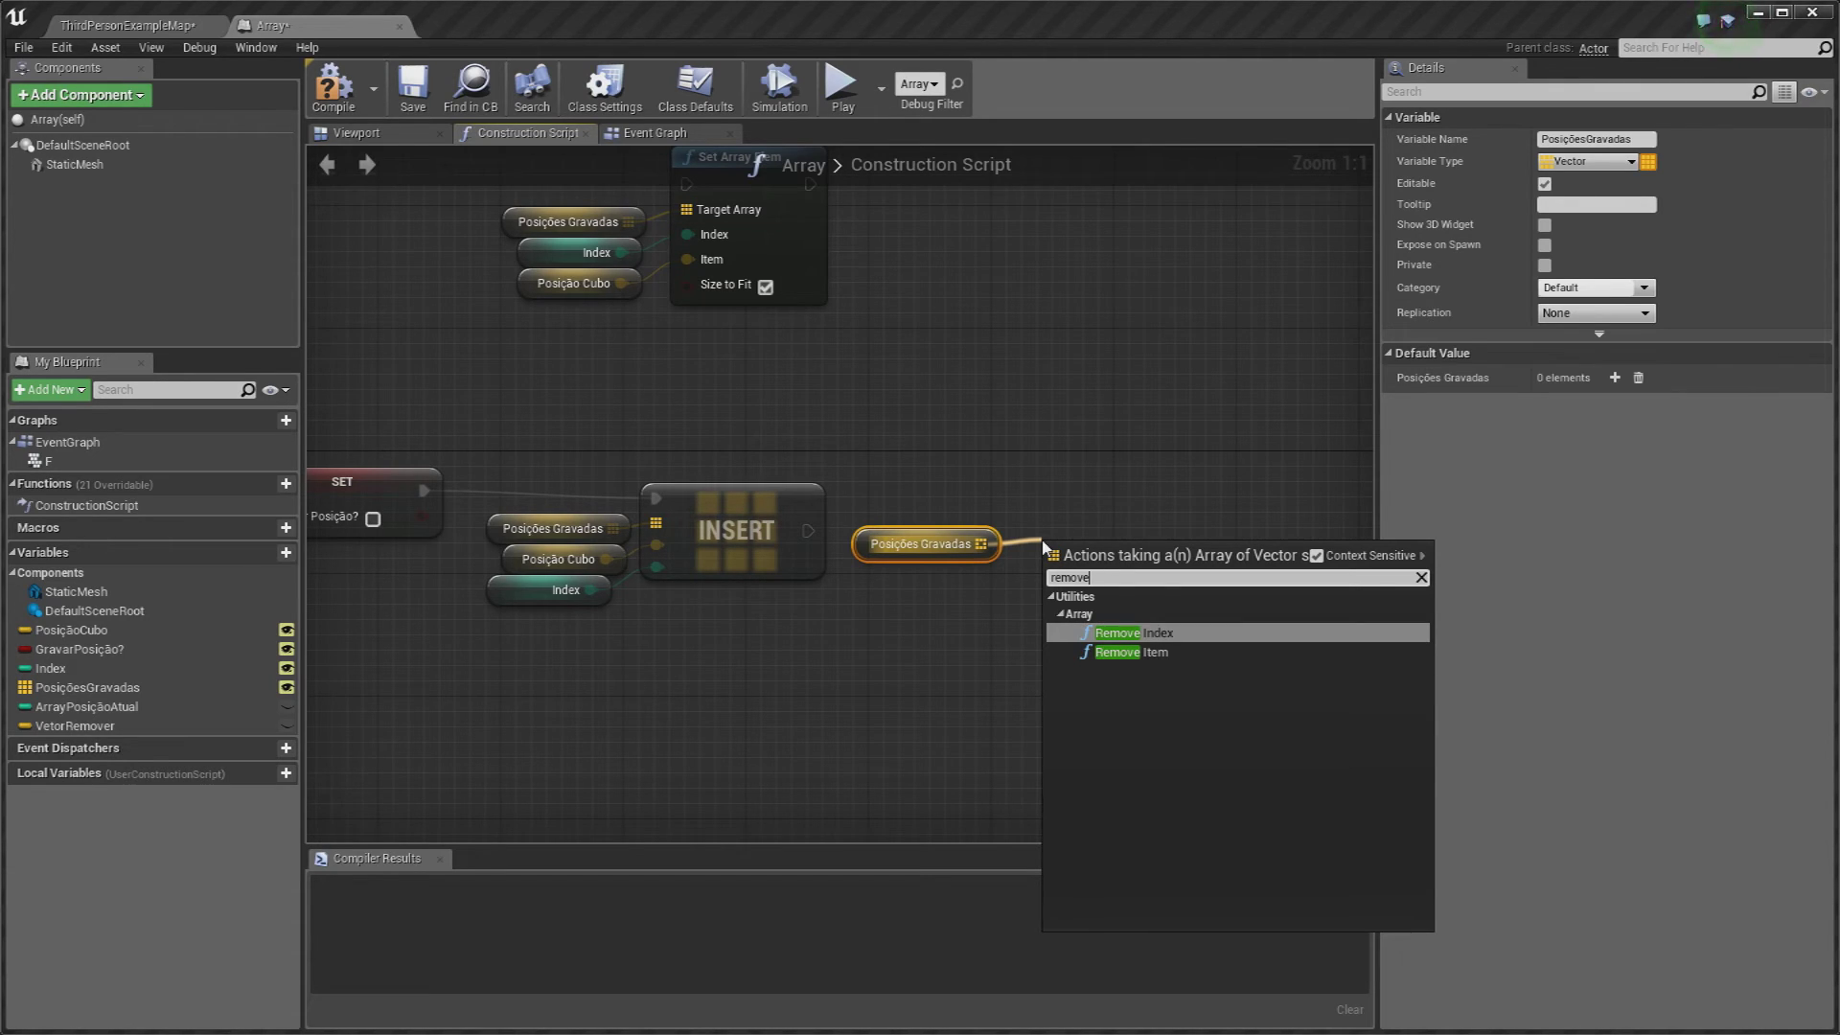
{"action": "key", "text": "Return"}
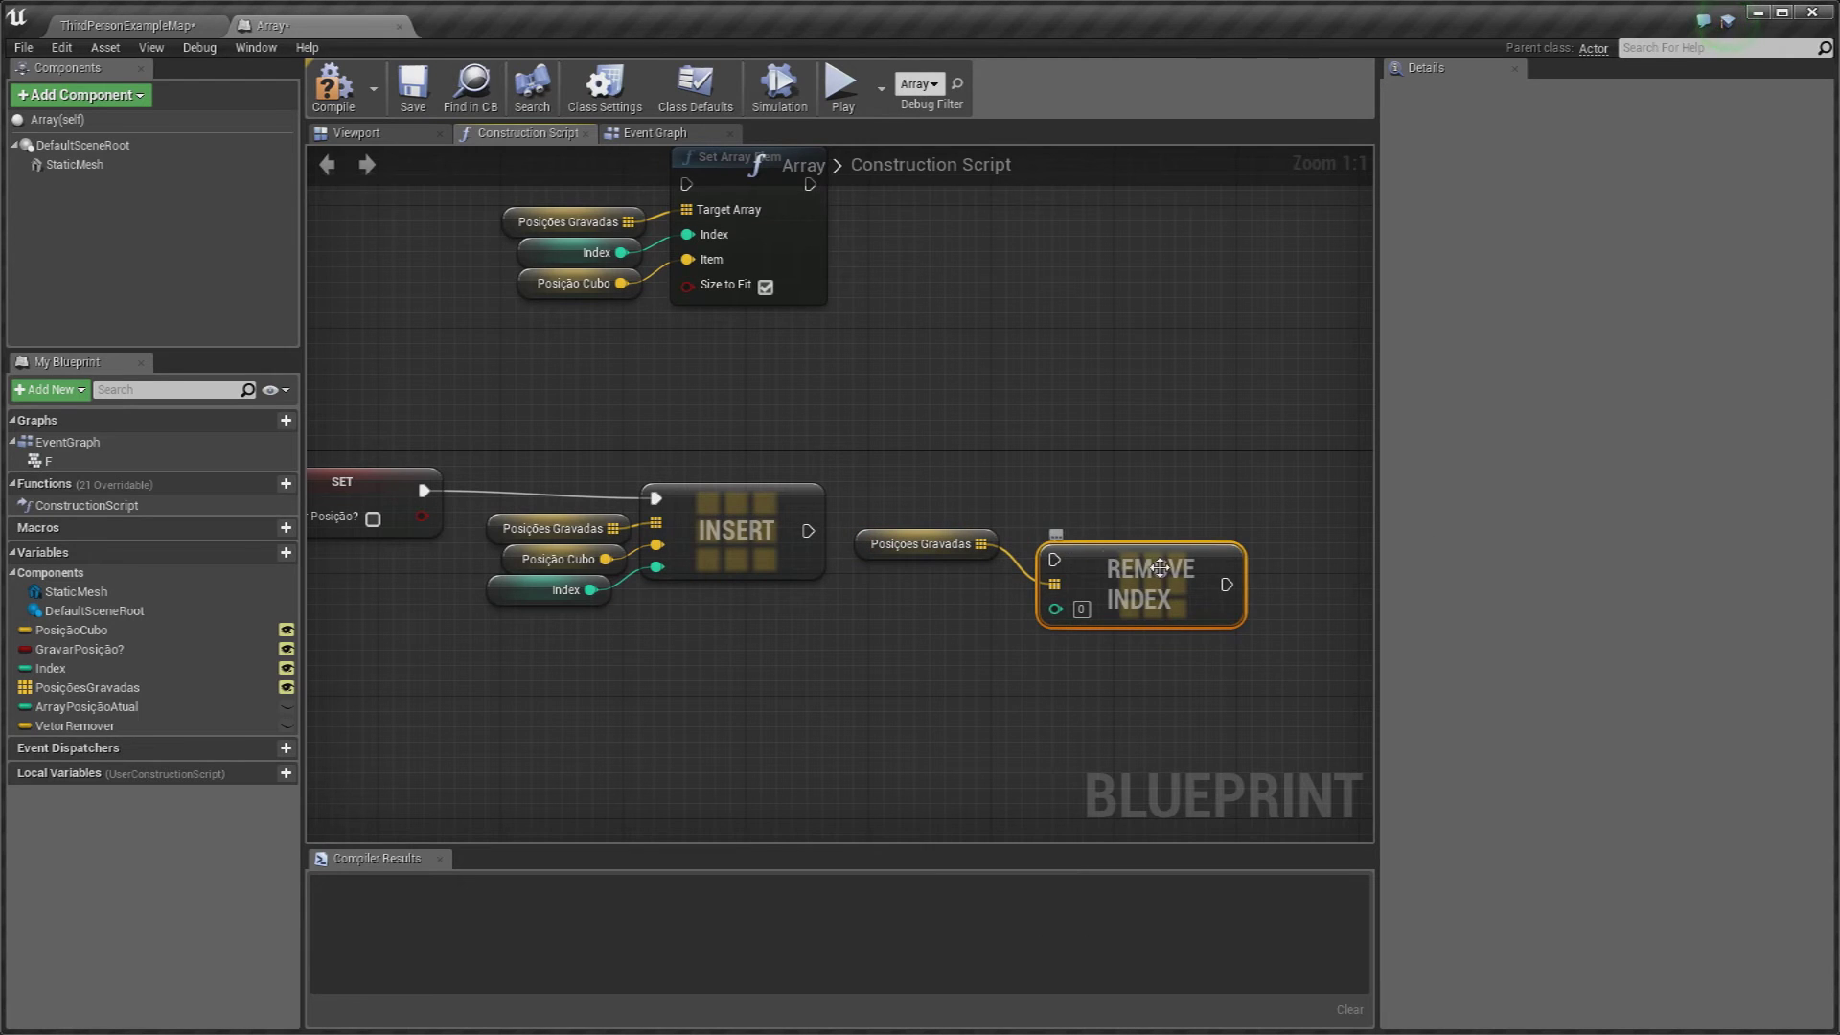
{"action": "mouse_move", "coordinate": [808, 530]}
{"action": "left_mouse_down"}
{"action": "mouse_move", "coordinate": [1054, 513]}
{"action": "mouse_move", "coordinate": [1099, 538]}
{"action": "left_mouse_up"}
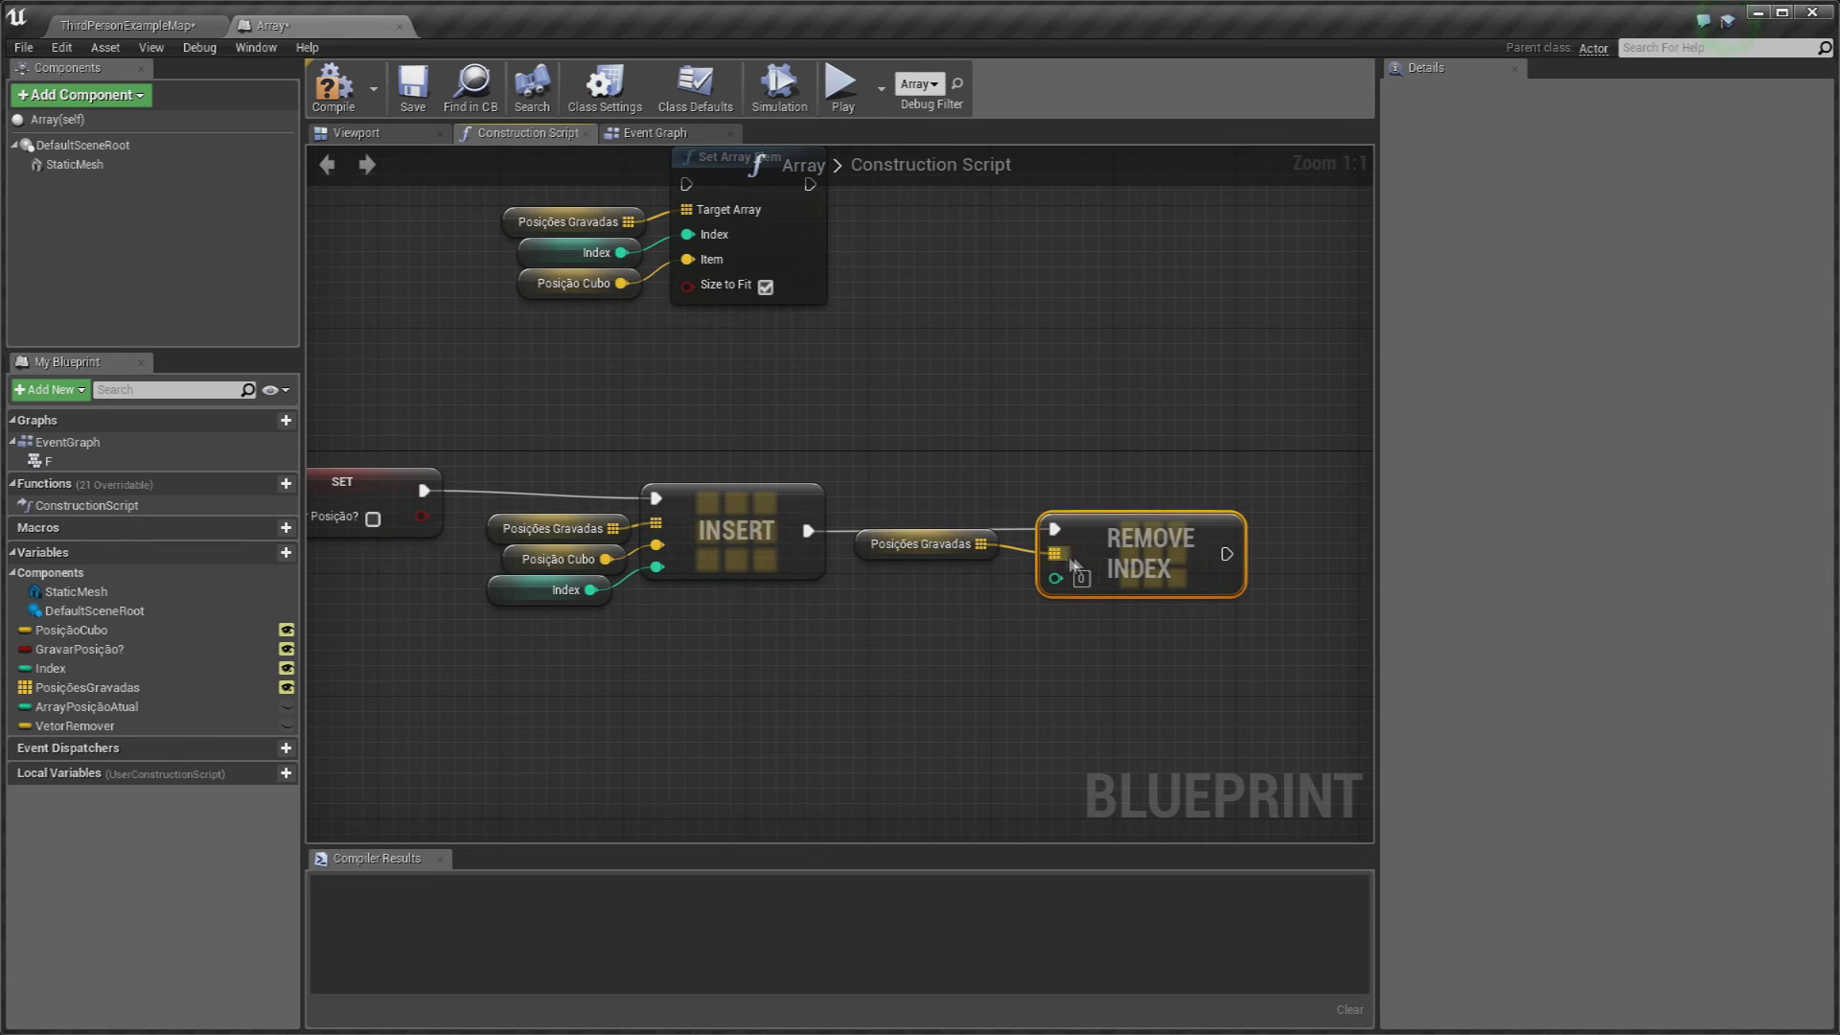
{"action": "left_click", "coordinate": [1027, 671]}
{"action": "left_click", "coordinate": [161, 25]}
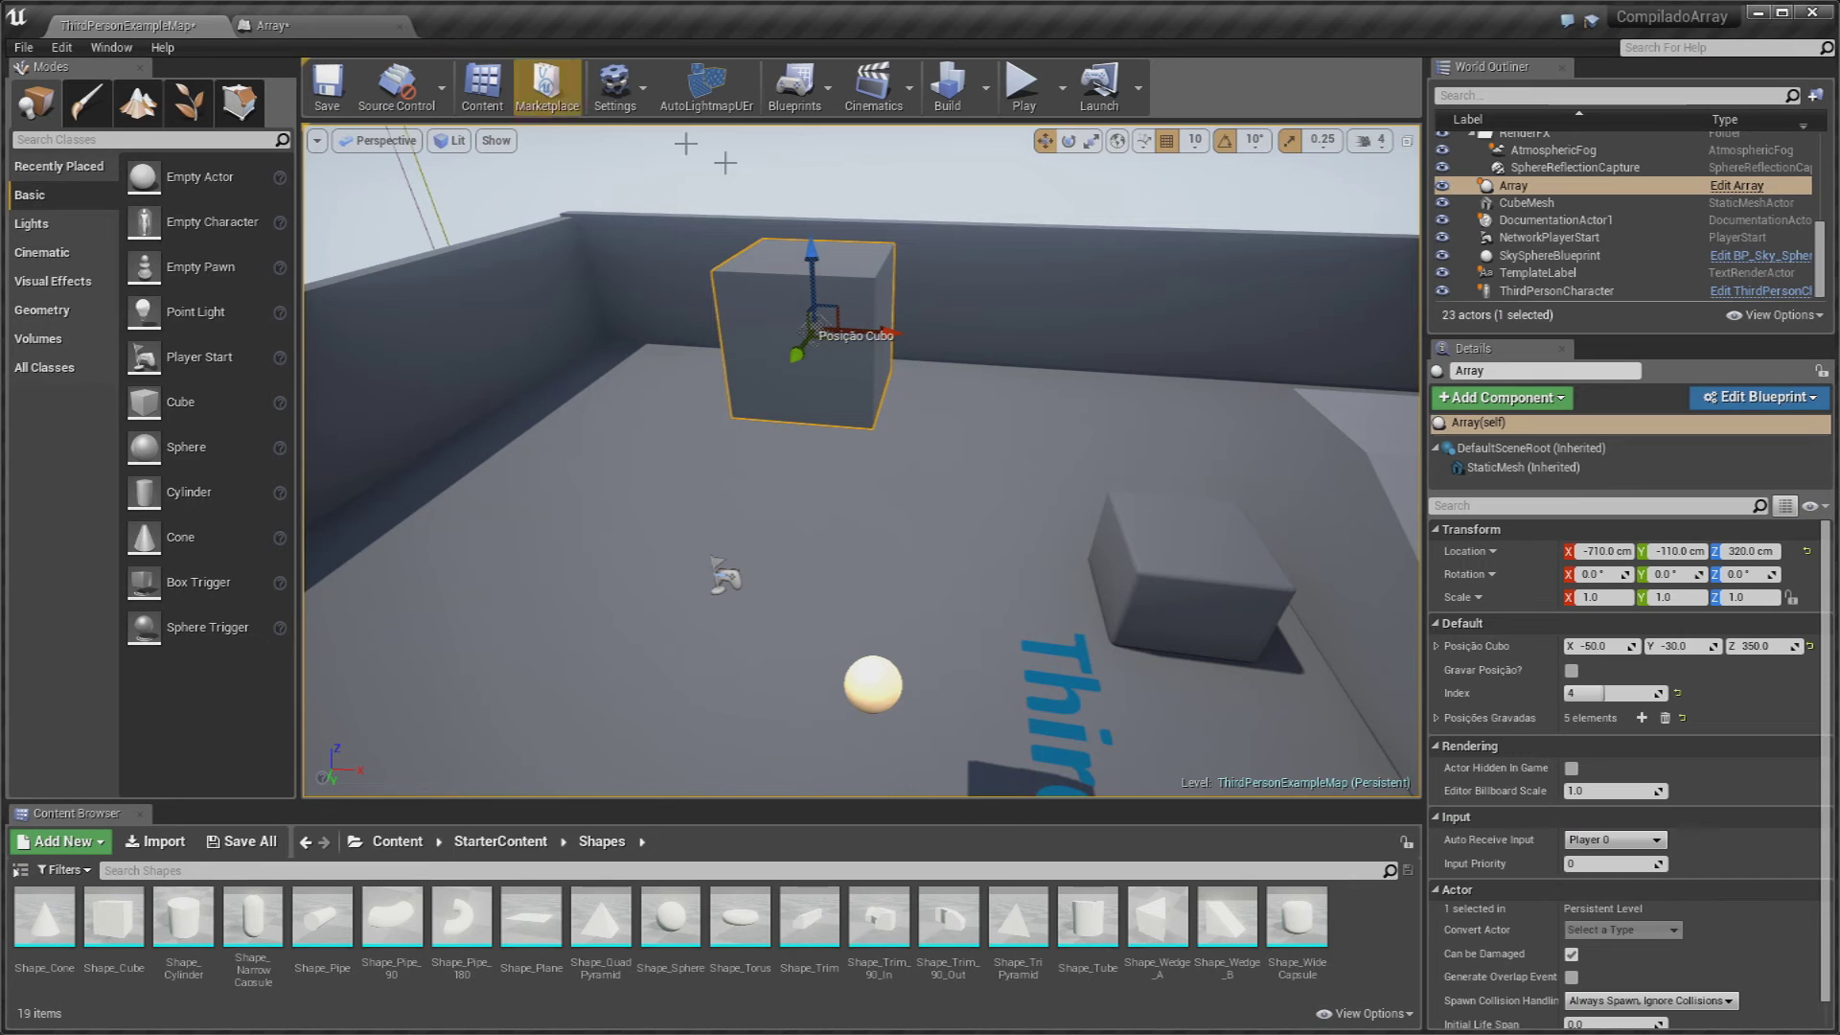
Step: Record again so Posições Gravadas becomes X 70, -190, -50, -50, -50
{"action": "left_click", "coordinate": [1440, 719]}
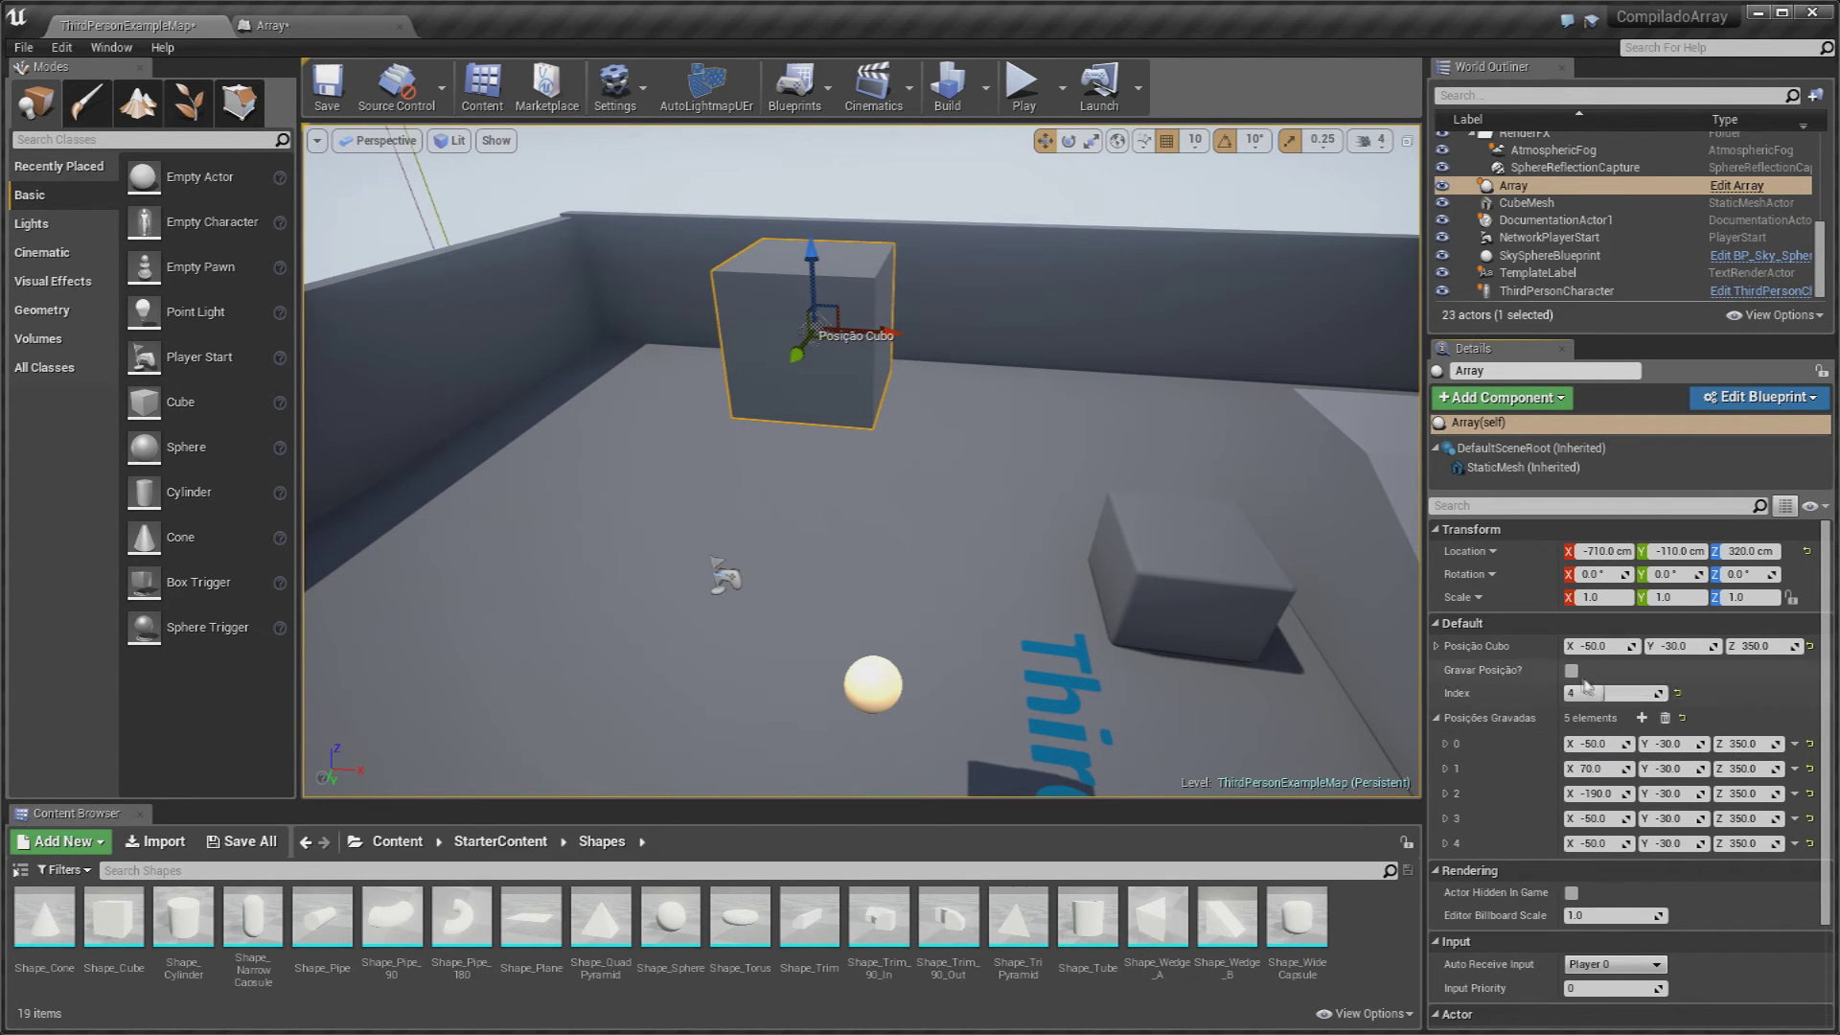
{"action": "left_click", "coordinate": [300, 29]}
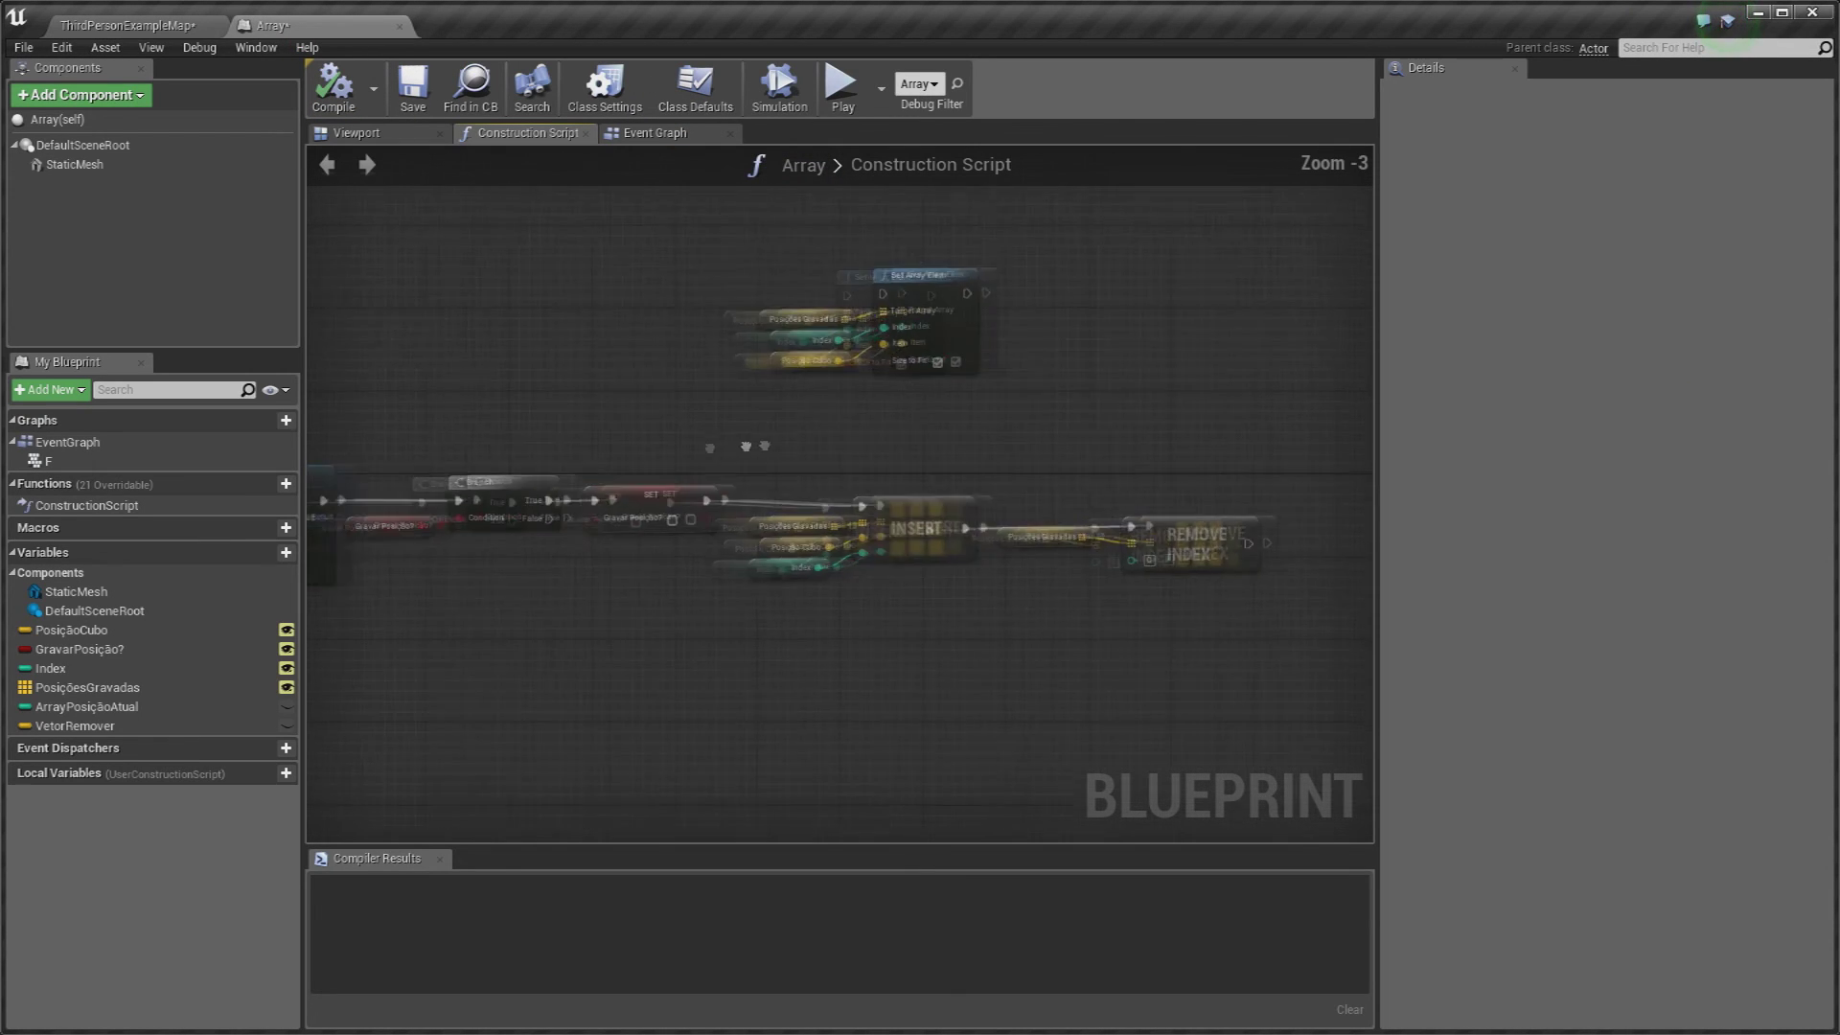
{"action": "left_click", "coordinate": [82, 29]}
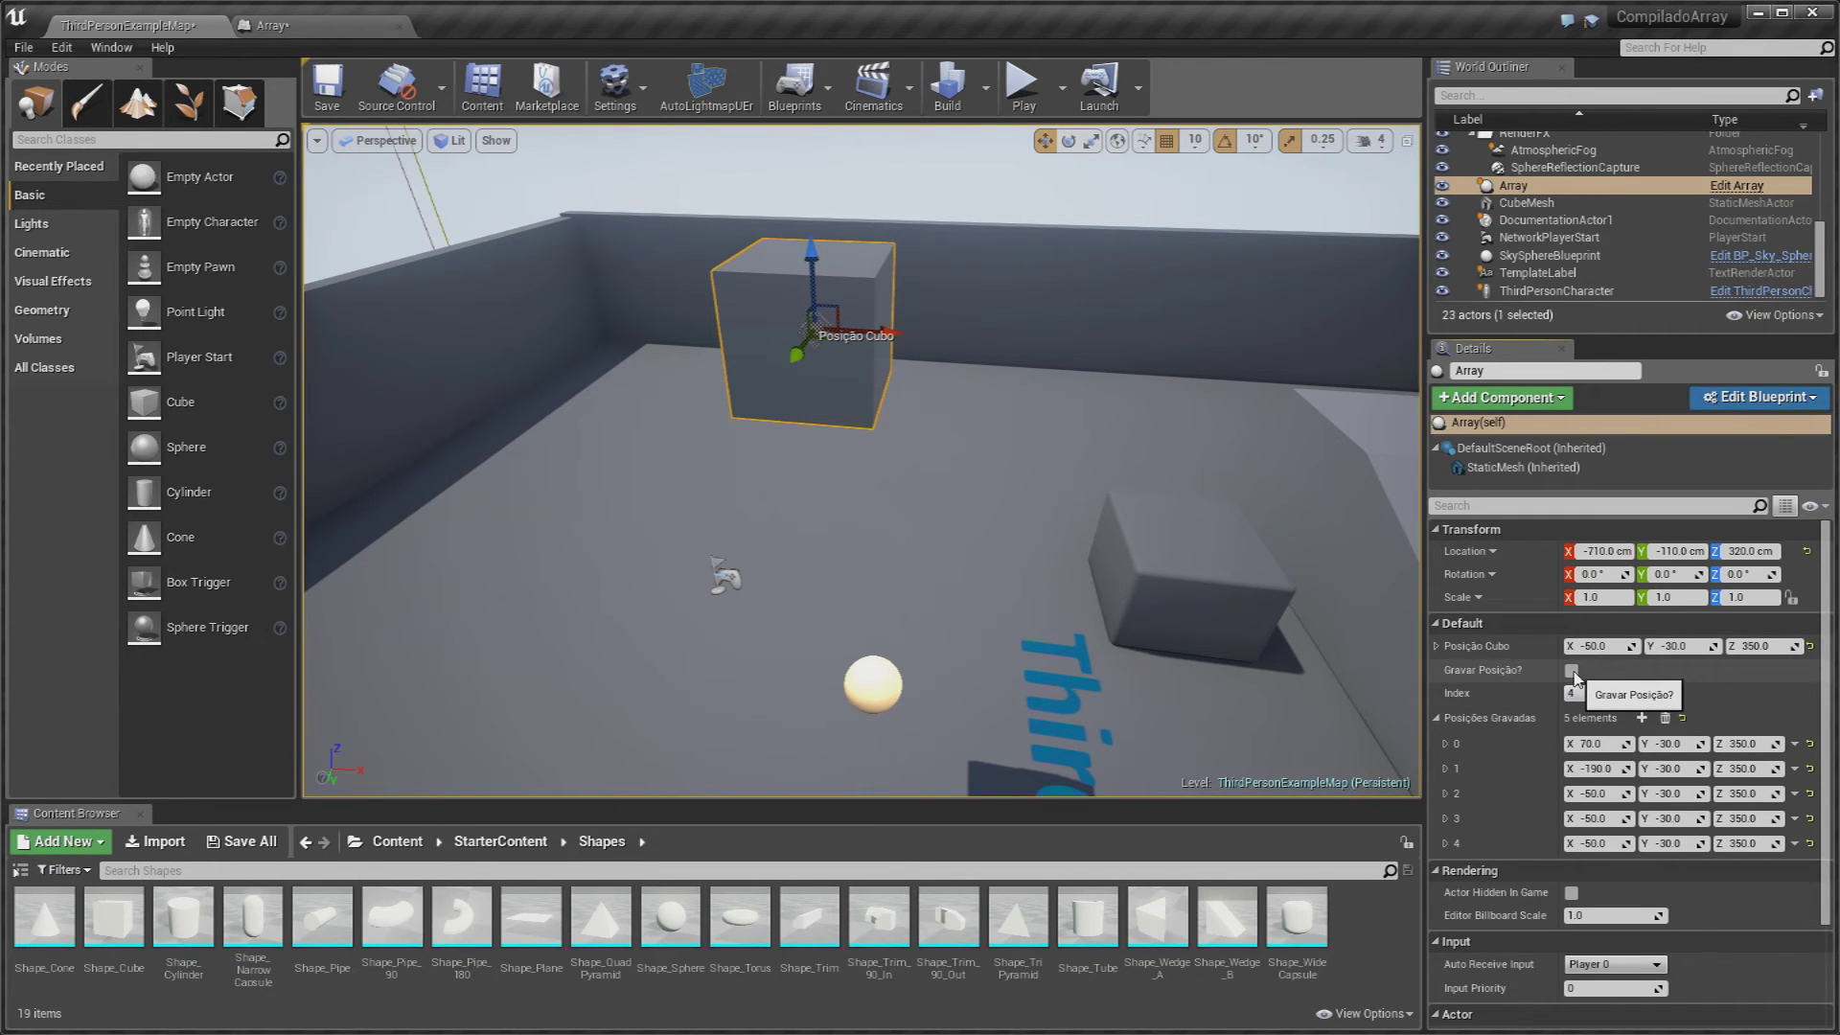
{"action": "left_click", "coordinate": [1572, 671]}
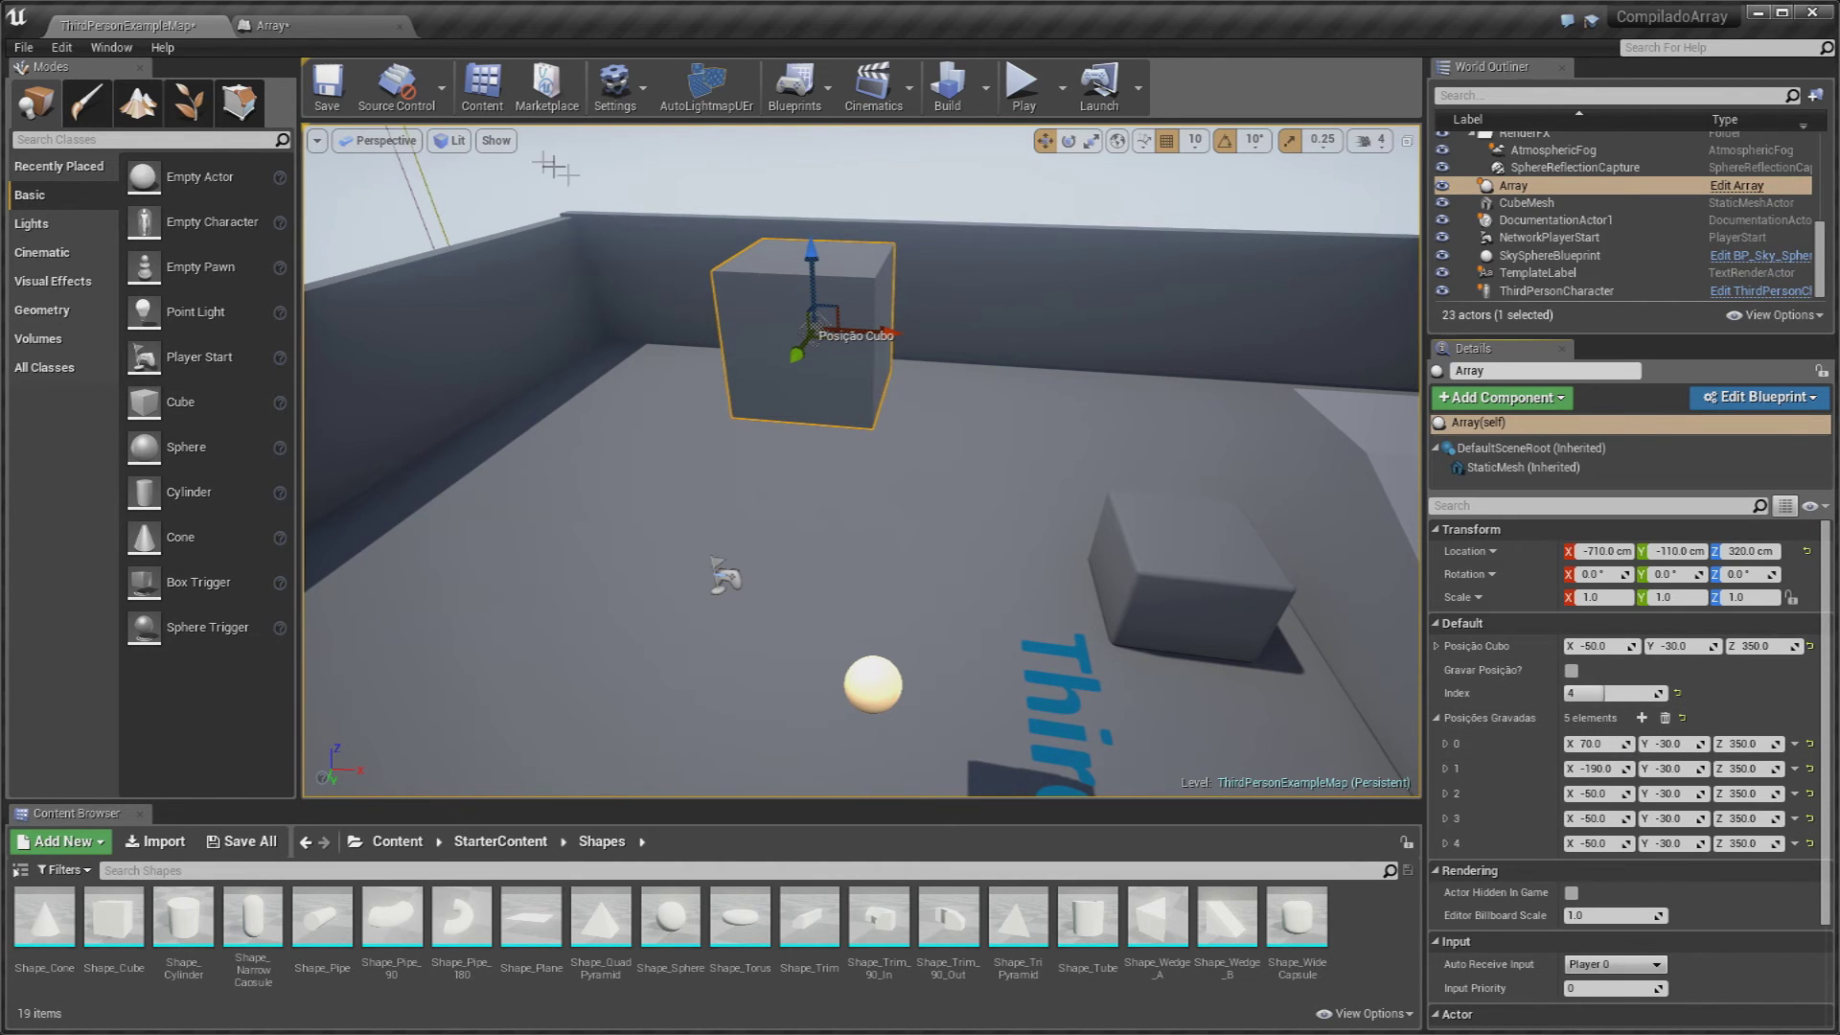
Step: In the Construction Script, move the Posições Gravadas node slightly lower right
{"action": "left_click", "coordinate": [272, 23]}
{"action": "scroll", "coordinate": [929, 460], "scroll_direction": "up", "scroll_amount": 5}
{"action": "left_click_drag", "start_coordinate": [865, 476], "coordinate": [1107, 631]}
{"action": "left_click_drag", "start_coordinate": [825, 562], "coordinate": [844, 577]}
{"action": "left_click", "coordinate": [880, 629]}
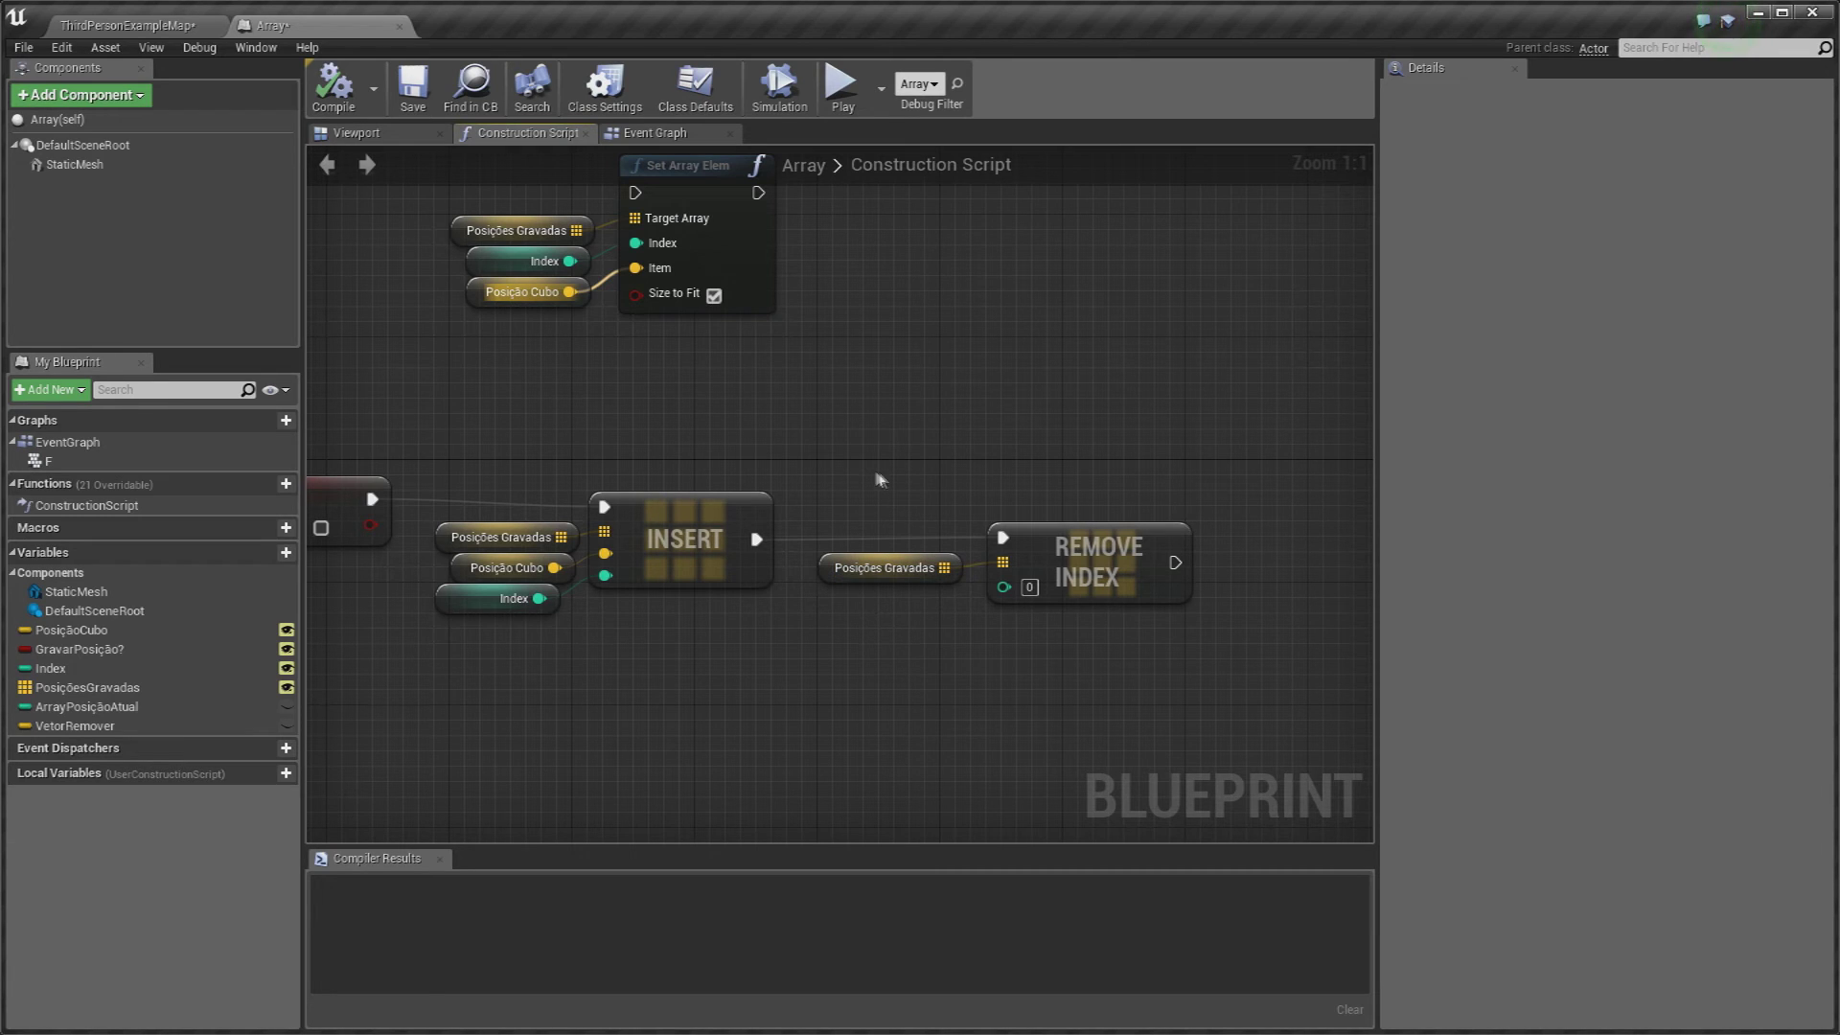
Step: Replace the Remove Index node with a Remove Item node on Posições Gravadas, executed after INSERT
{"action": "left_click", "coordinate": [999, 529]}
{"action": "key", "text": "Delete"}
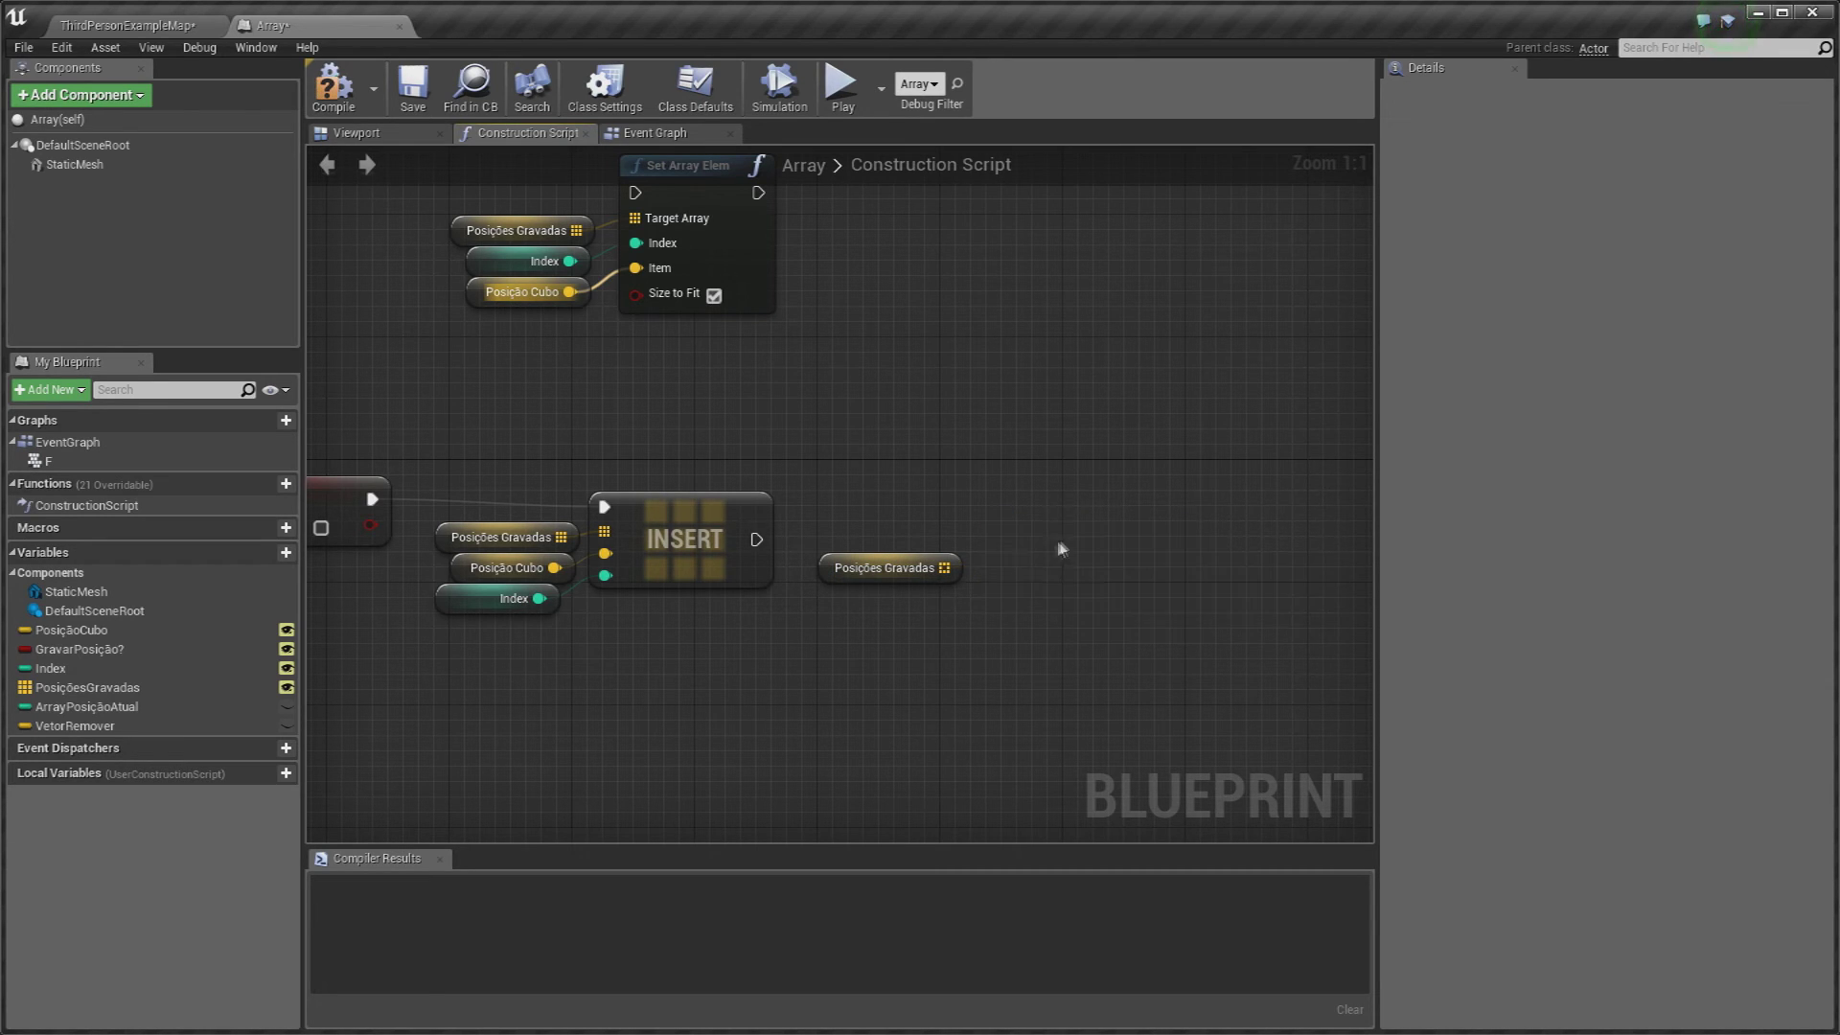
{"action": "left_click_drag", "start_coordinate": [948, 568], "coordinate": [987, 555]}
{"action": "type", "text": "remove"}
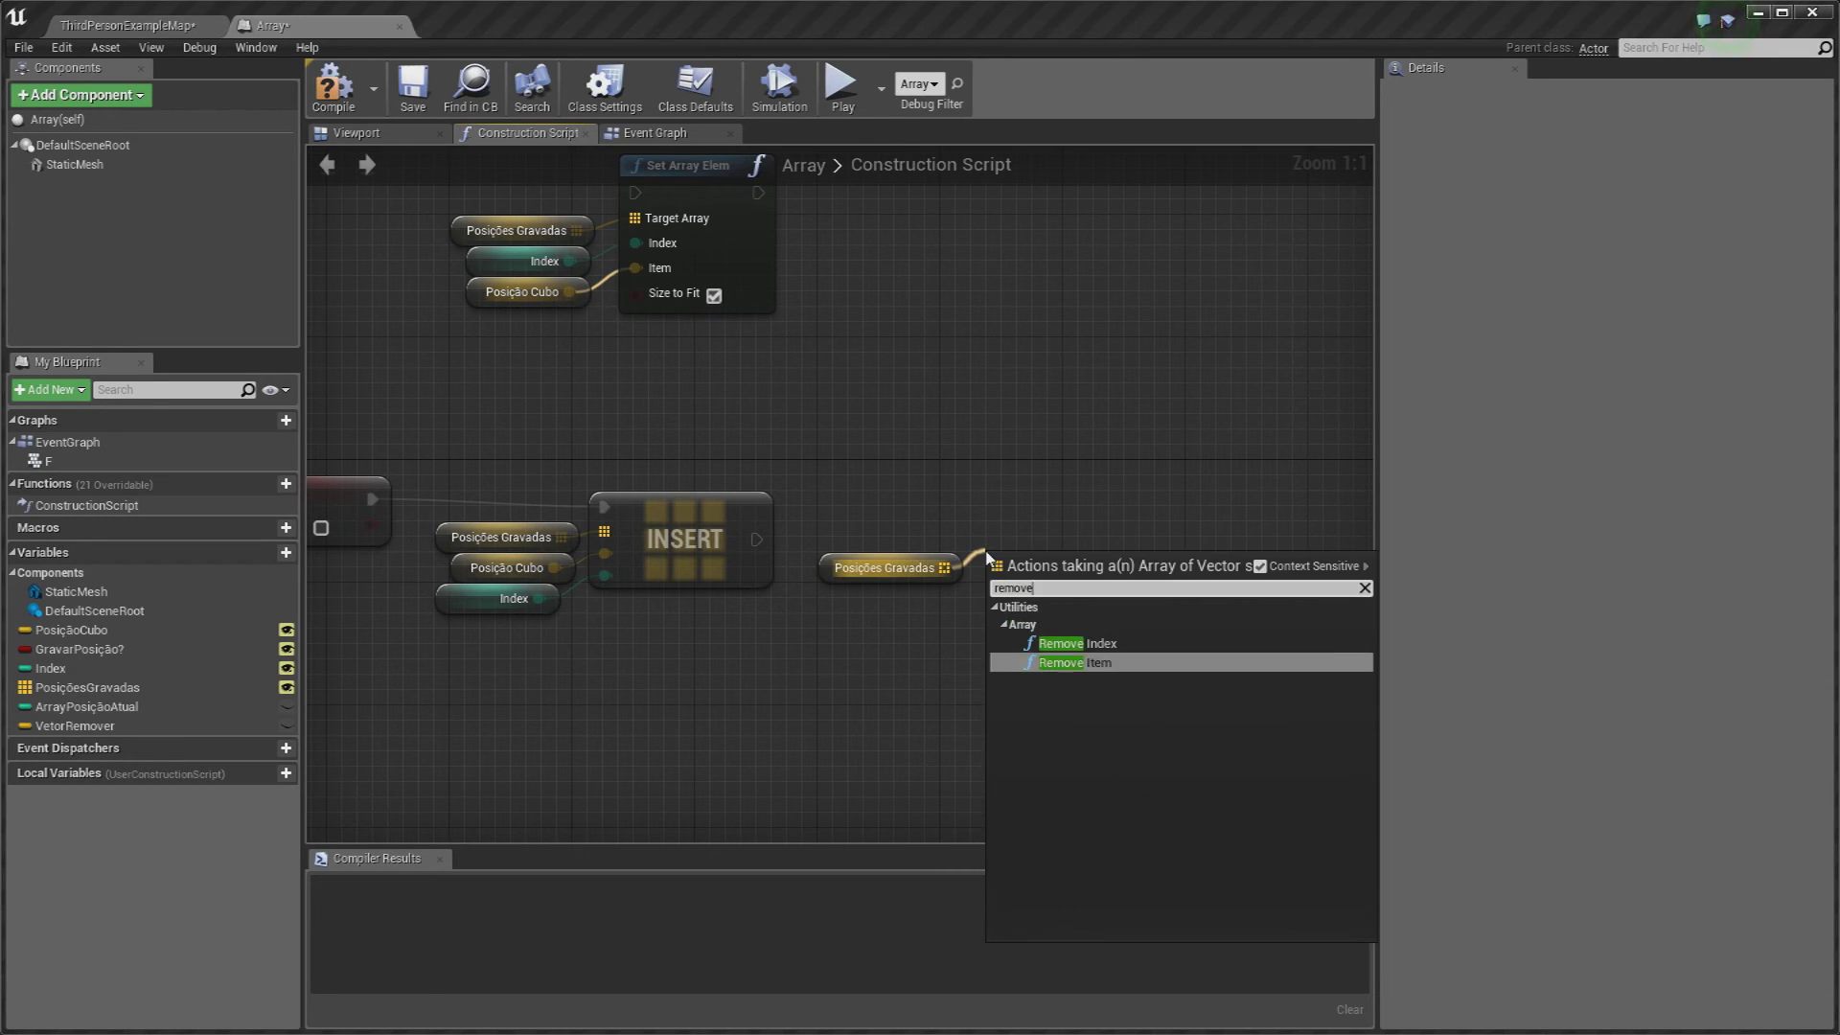
{"action": "key", "text": "Return"}
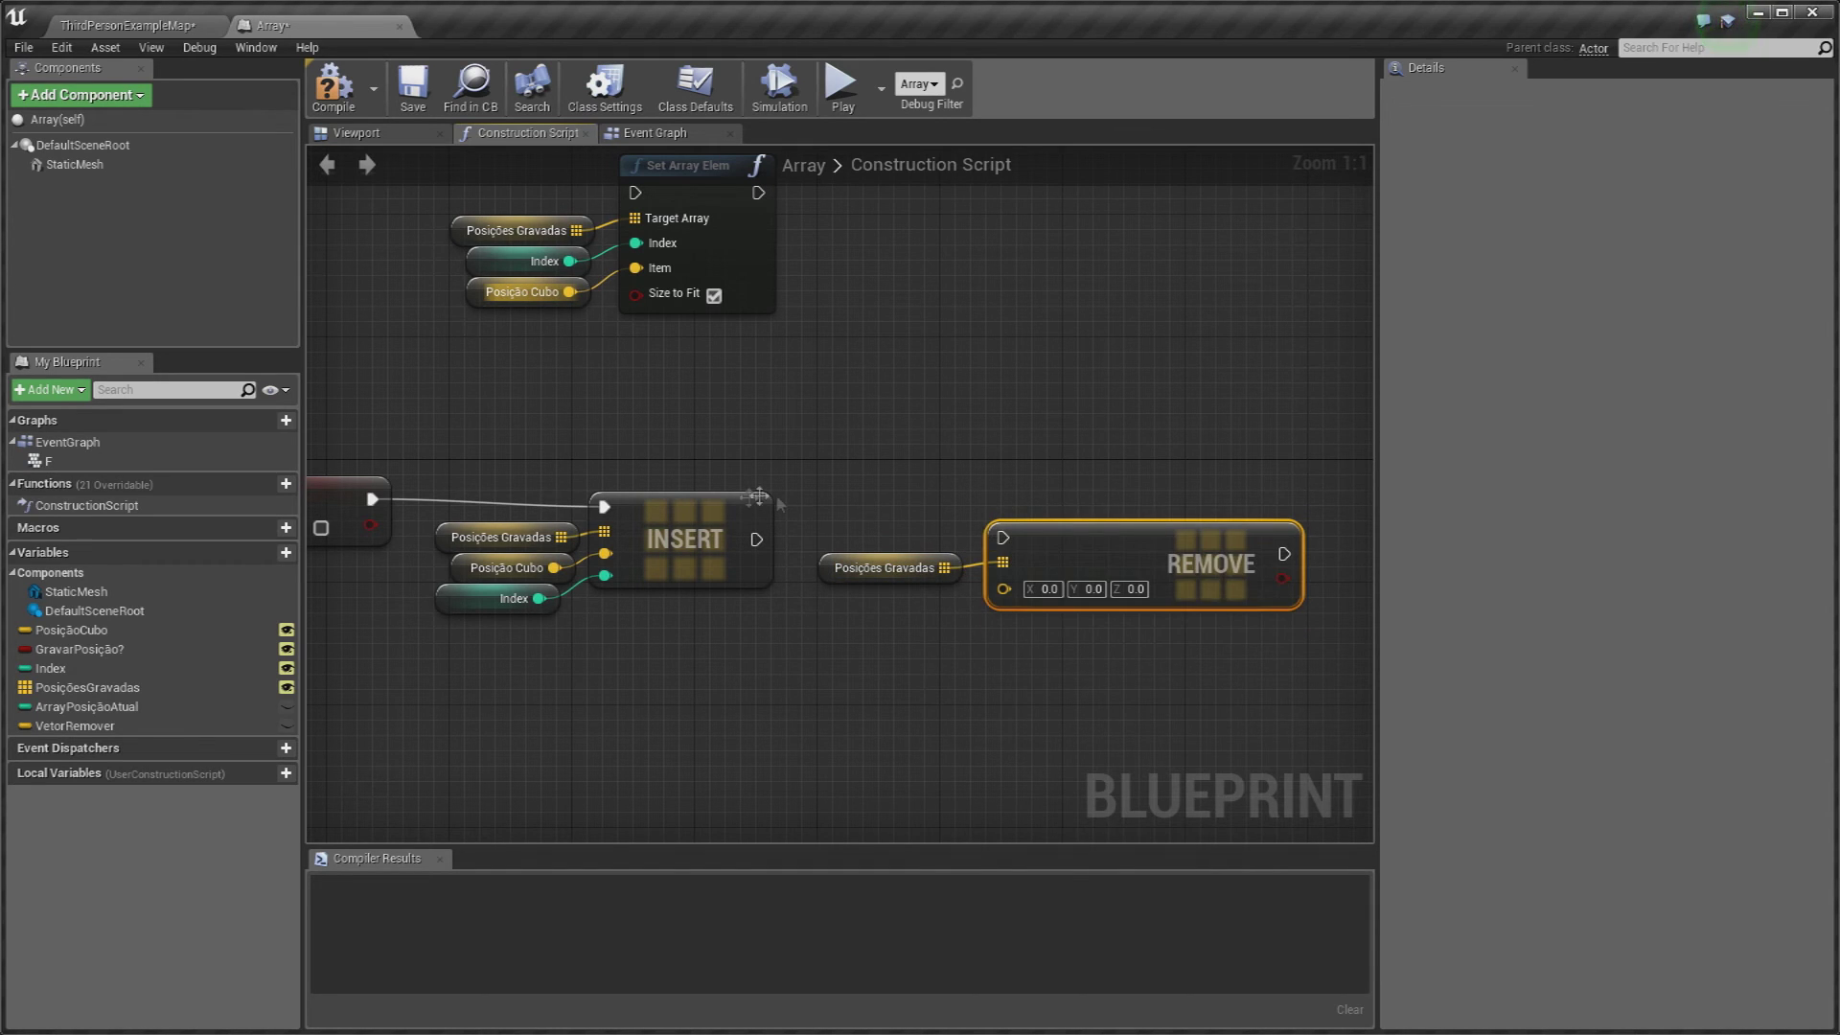
{"action": "left_click_drag", "start_coordinate": [757, 539], "coordinate": [1003, 538]}
{"action": "left_click", "coordinate": [928, 618]}
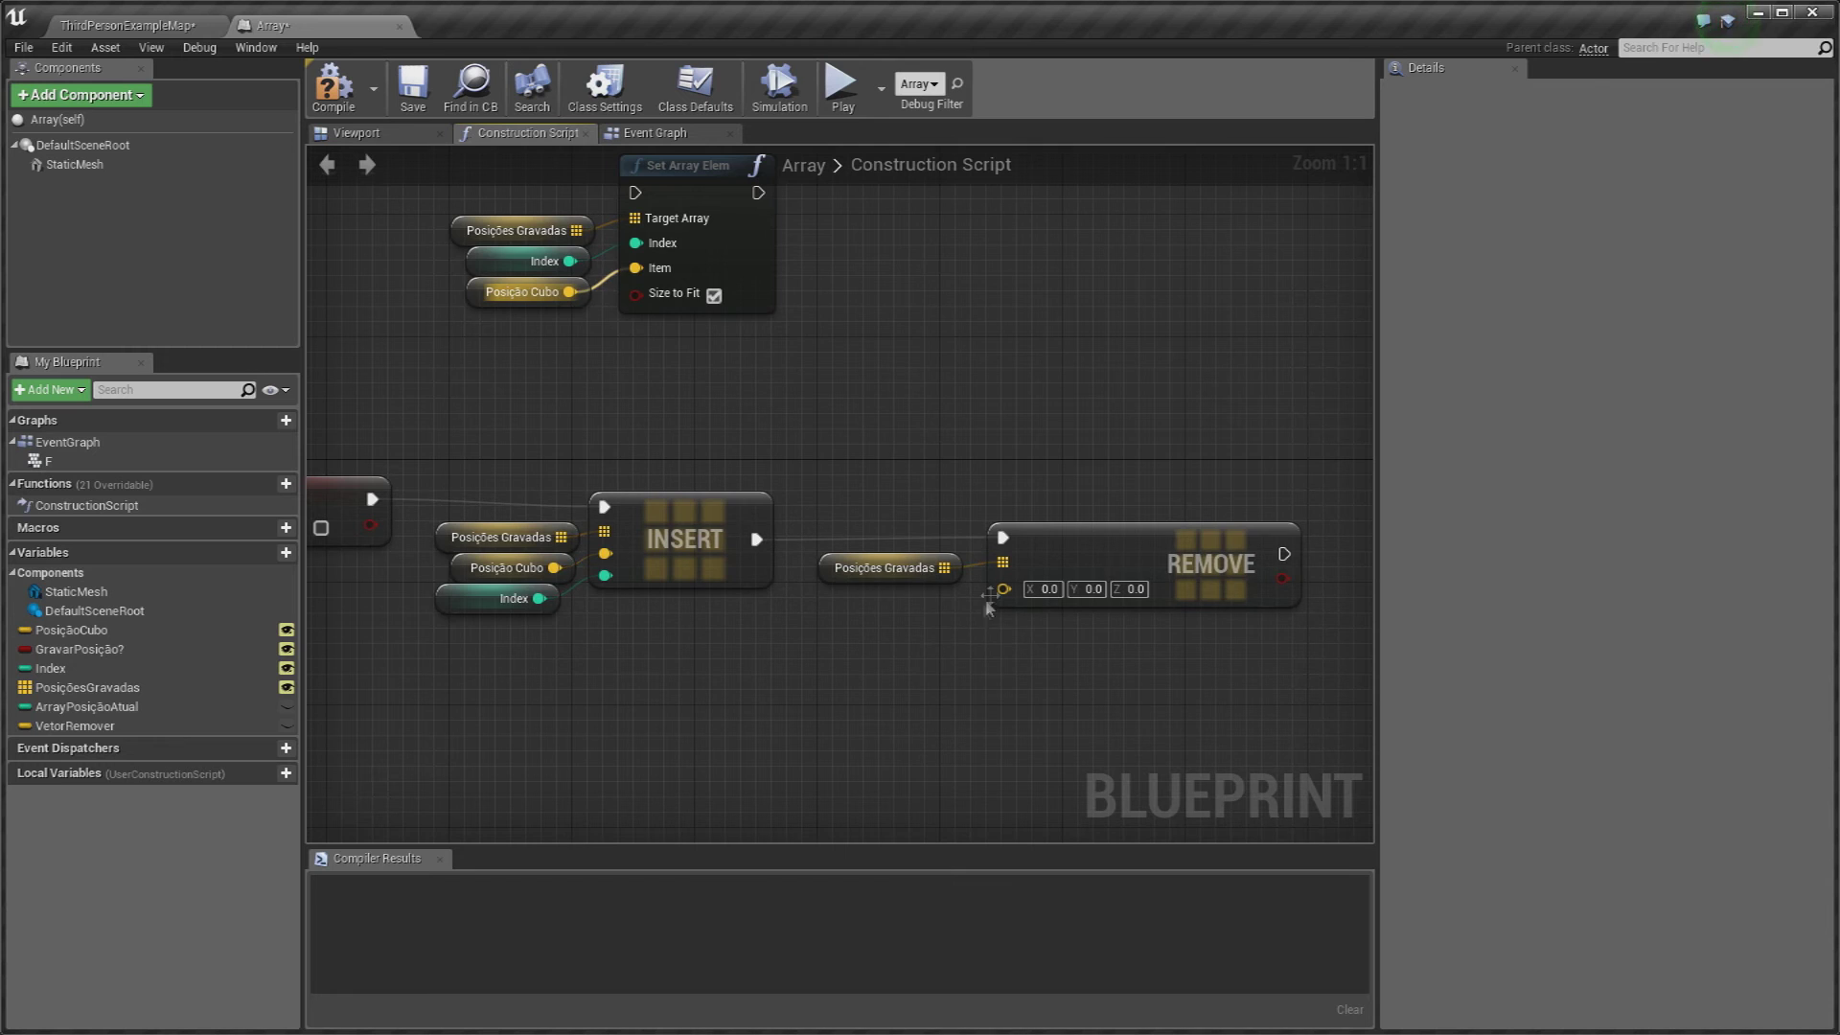
Step: Compile the Array Blueprint and return to the level editor
{"action": "right_click_drag", "start_coordinate": [990, 606], "coordinate": [866, 610]}
{"action": "right_click_drag", "start_coordinate": [1154, 589], "coordinate": [920, 602]}
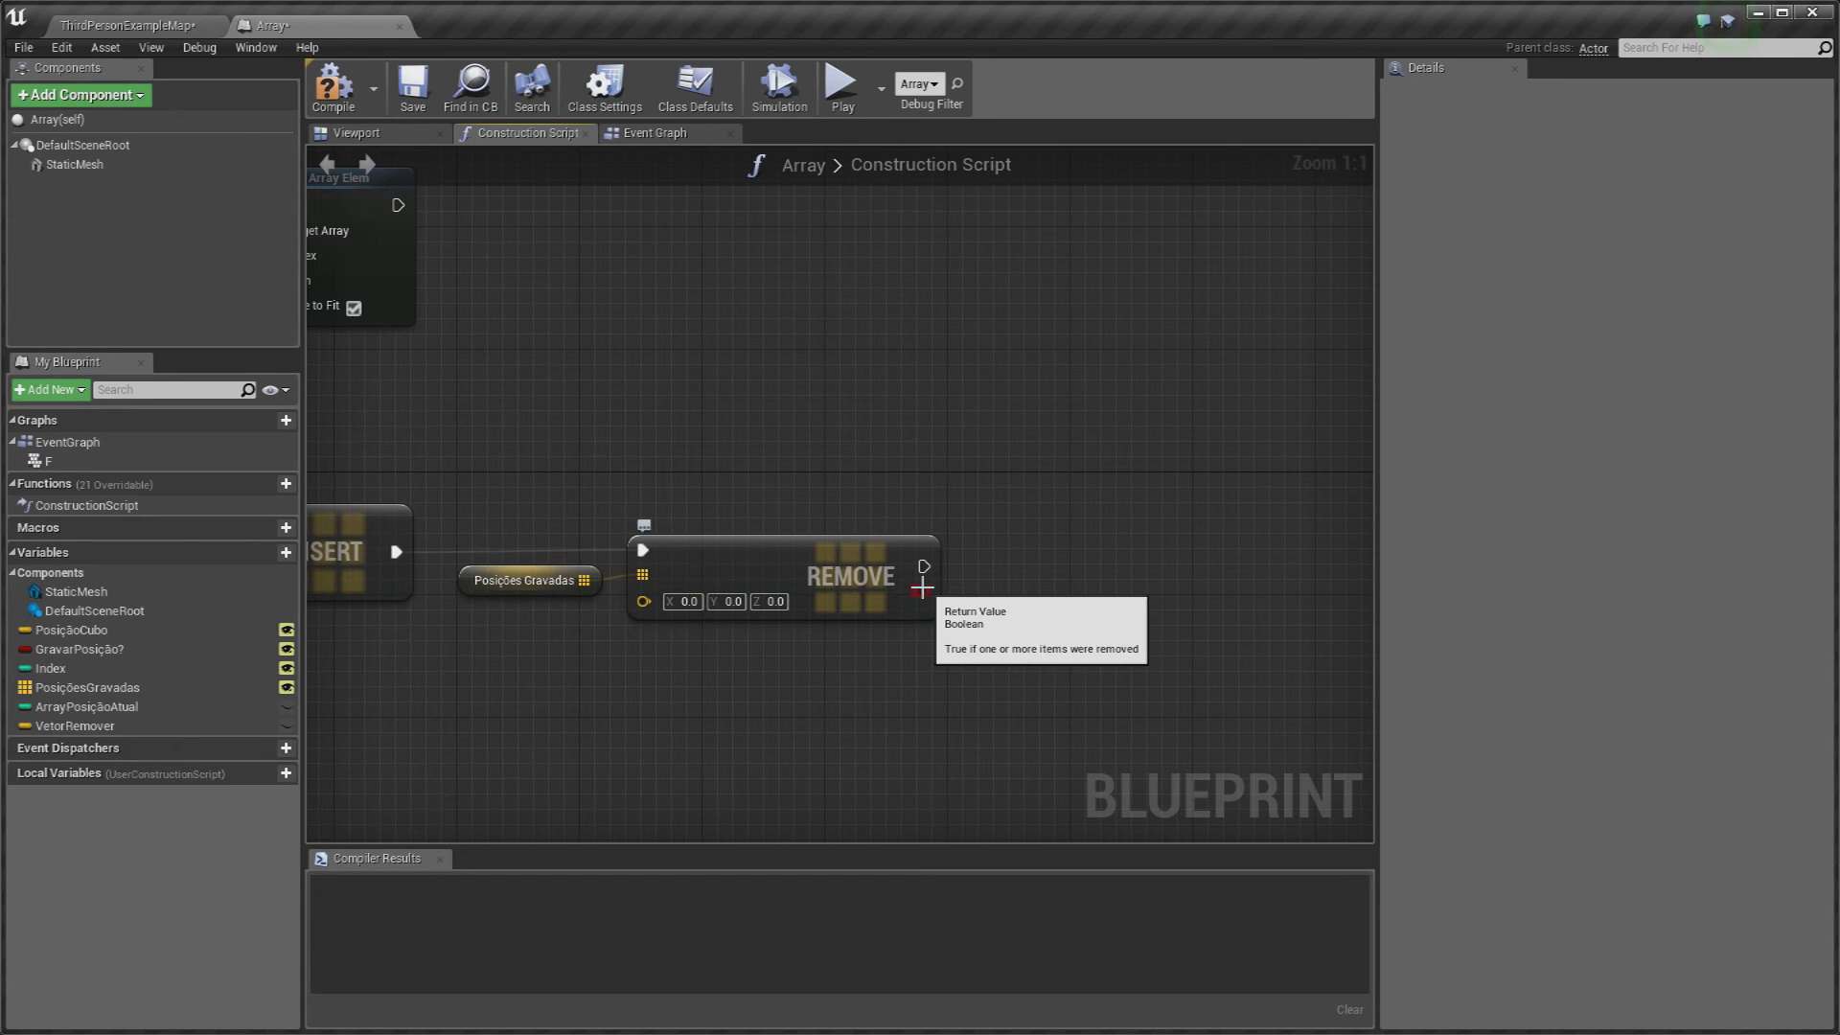
{"action": "left_click", "coordinate": [924, 573]}
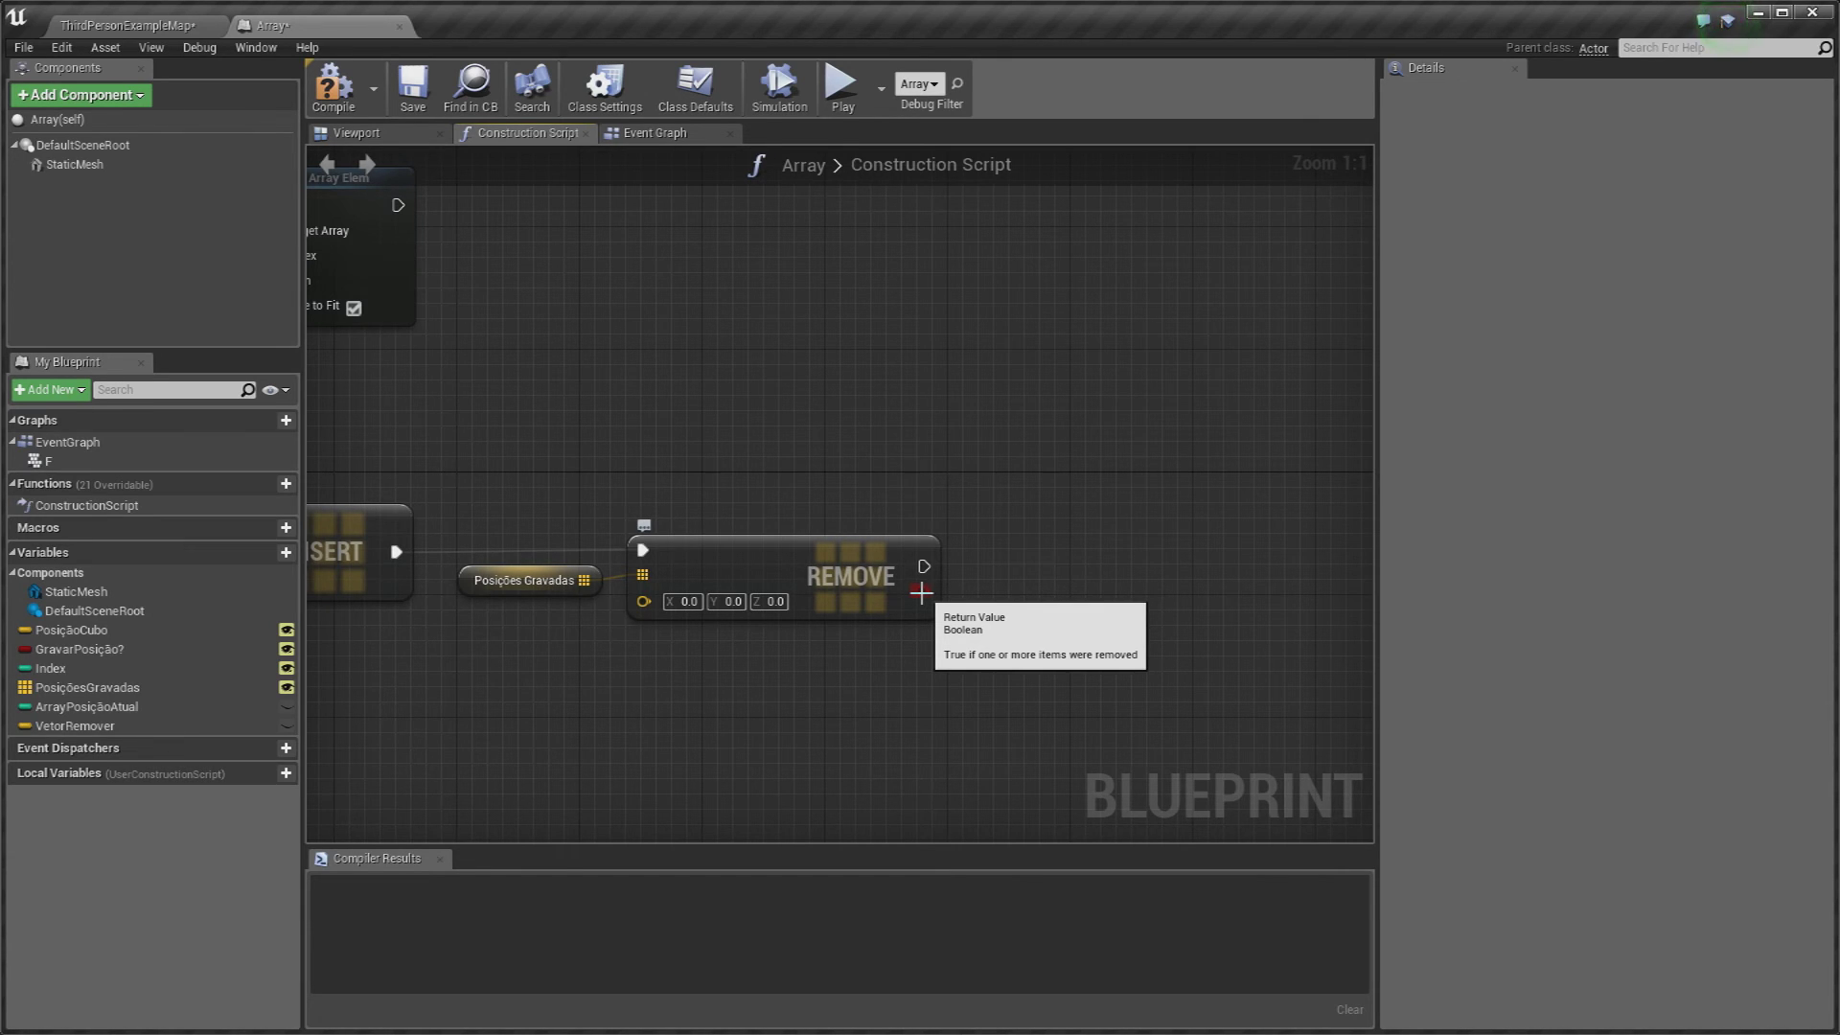
{"action": "left_click", "coordinate": [334, 86]}
{"action": "right_click_drag", "start_coordinate": [500, 279], "coordinate": [610, 250]}
{"action": "left_click", "coordinate": [128, 25]}
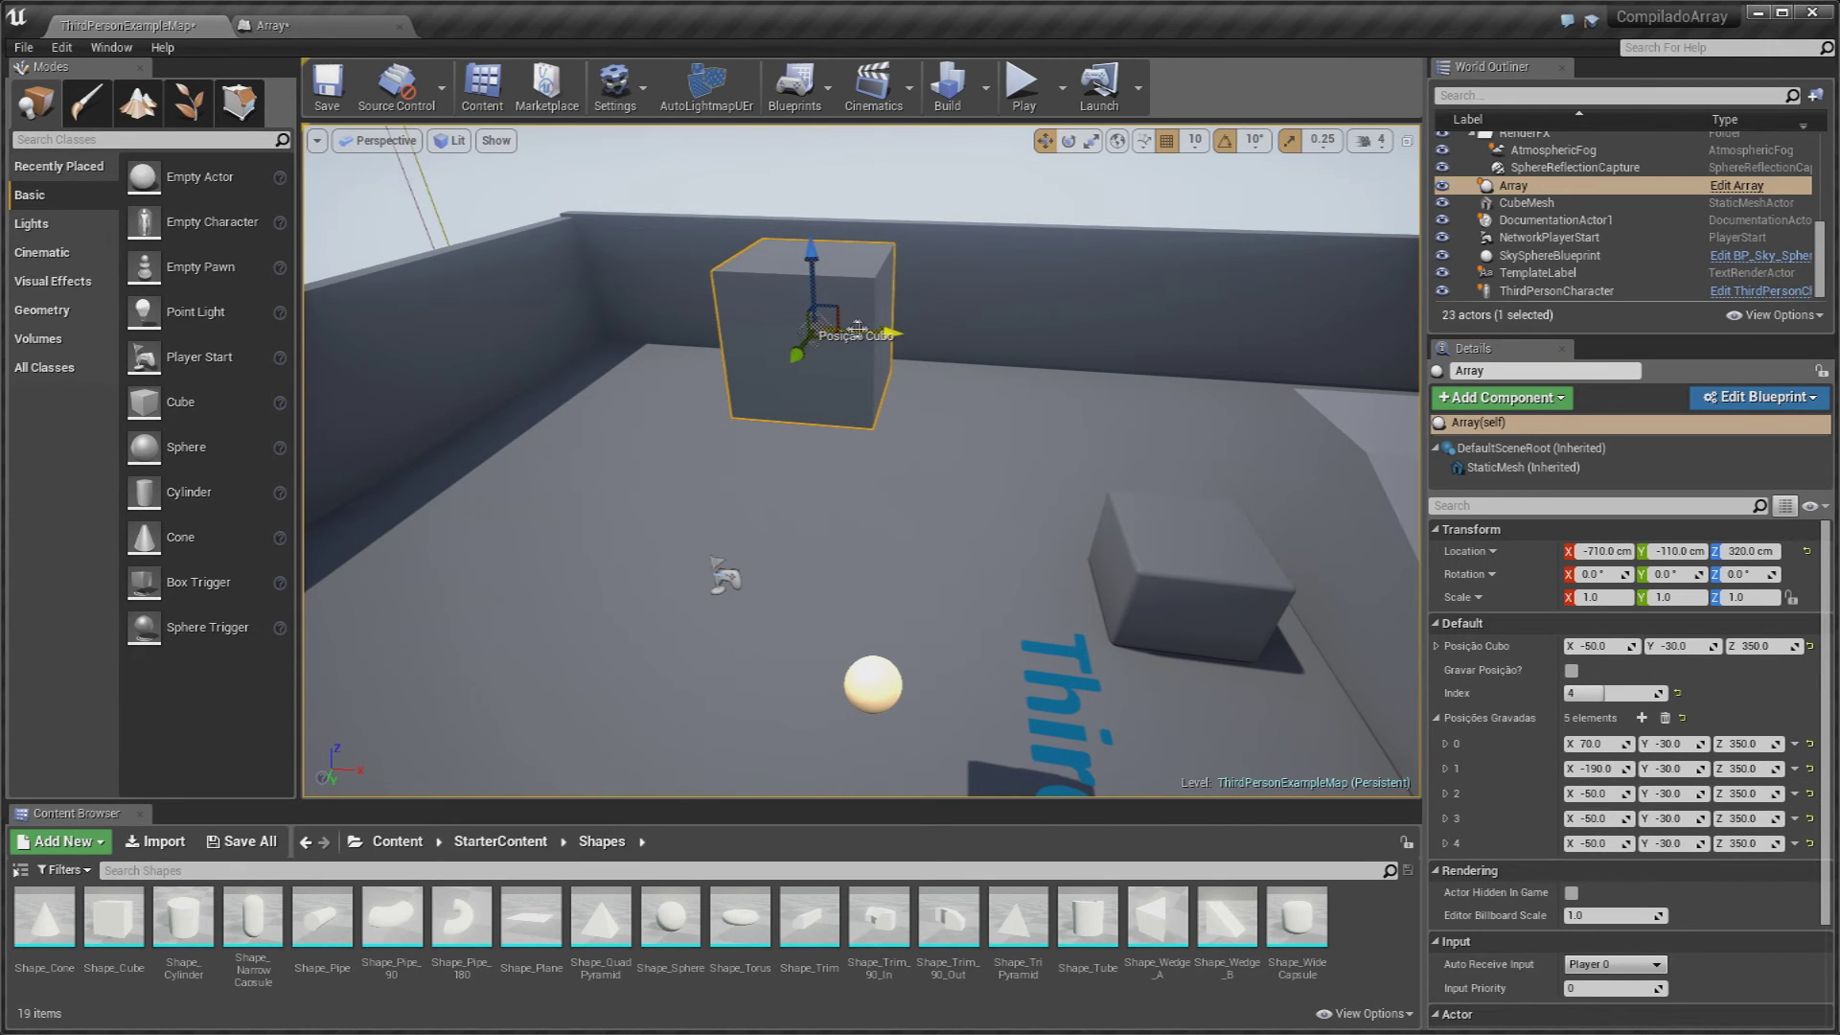
Step: Drag the cube right until Posição Cubo X reads 160, then set Index to 5
{"action": "left_click_drag", "start_coordinate": [816, 319], "coordinate": [1220, 365]}
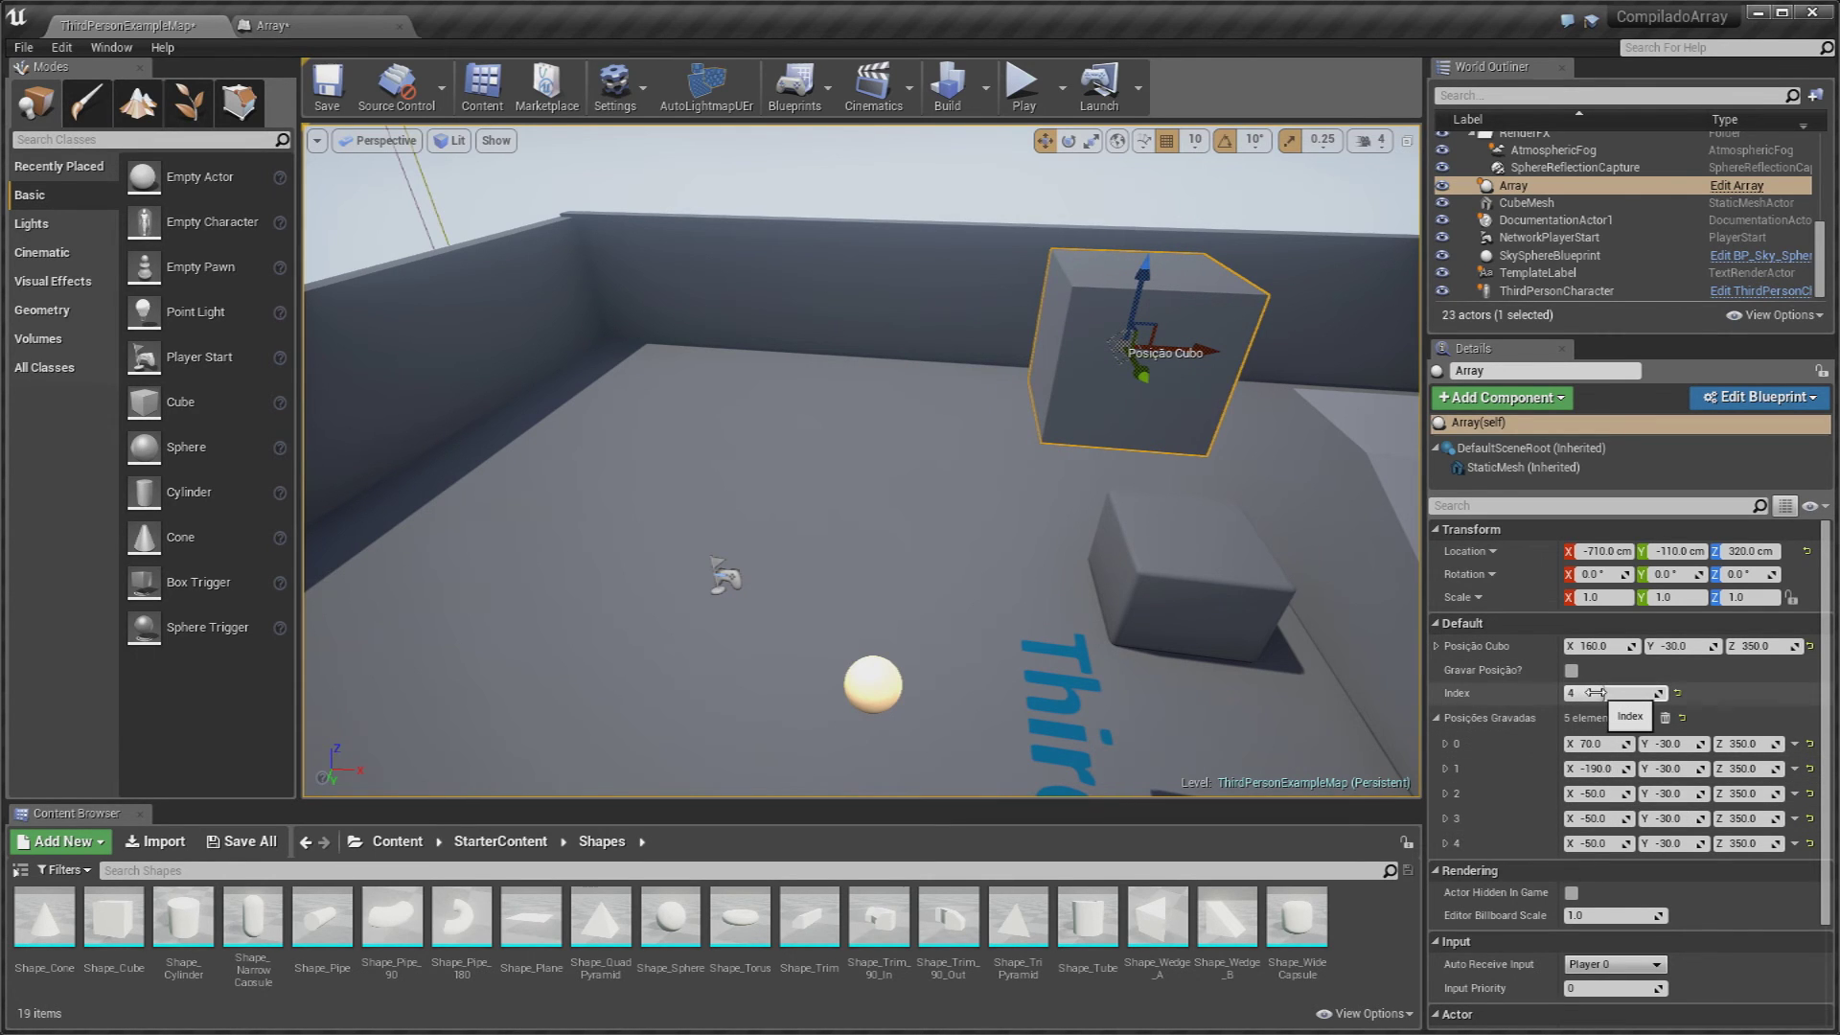
{"action": "key", "text": "f"}
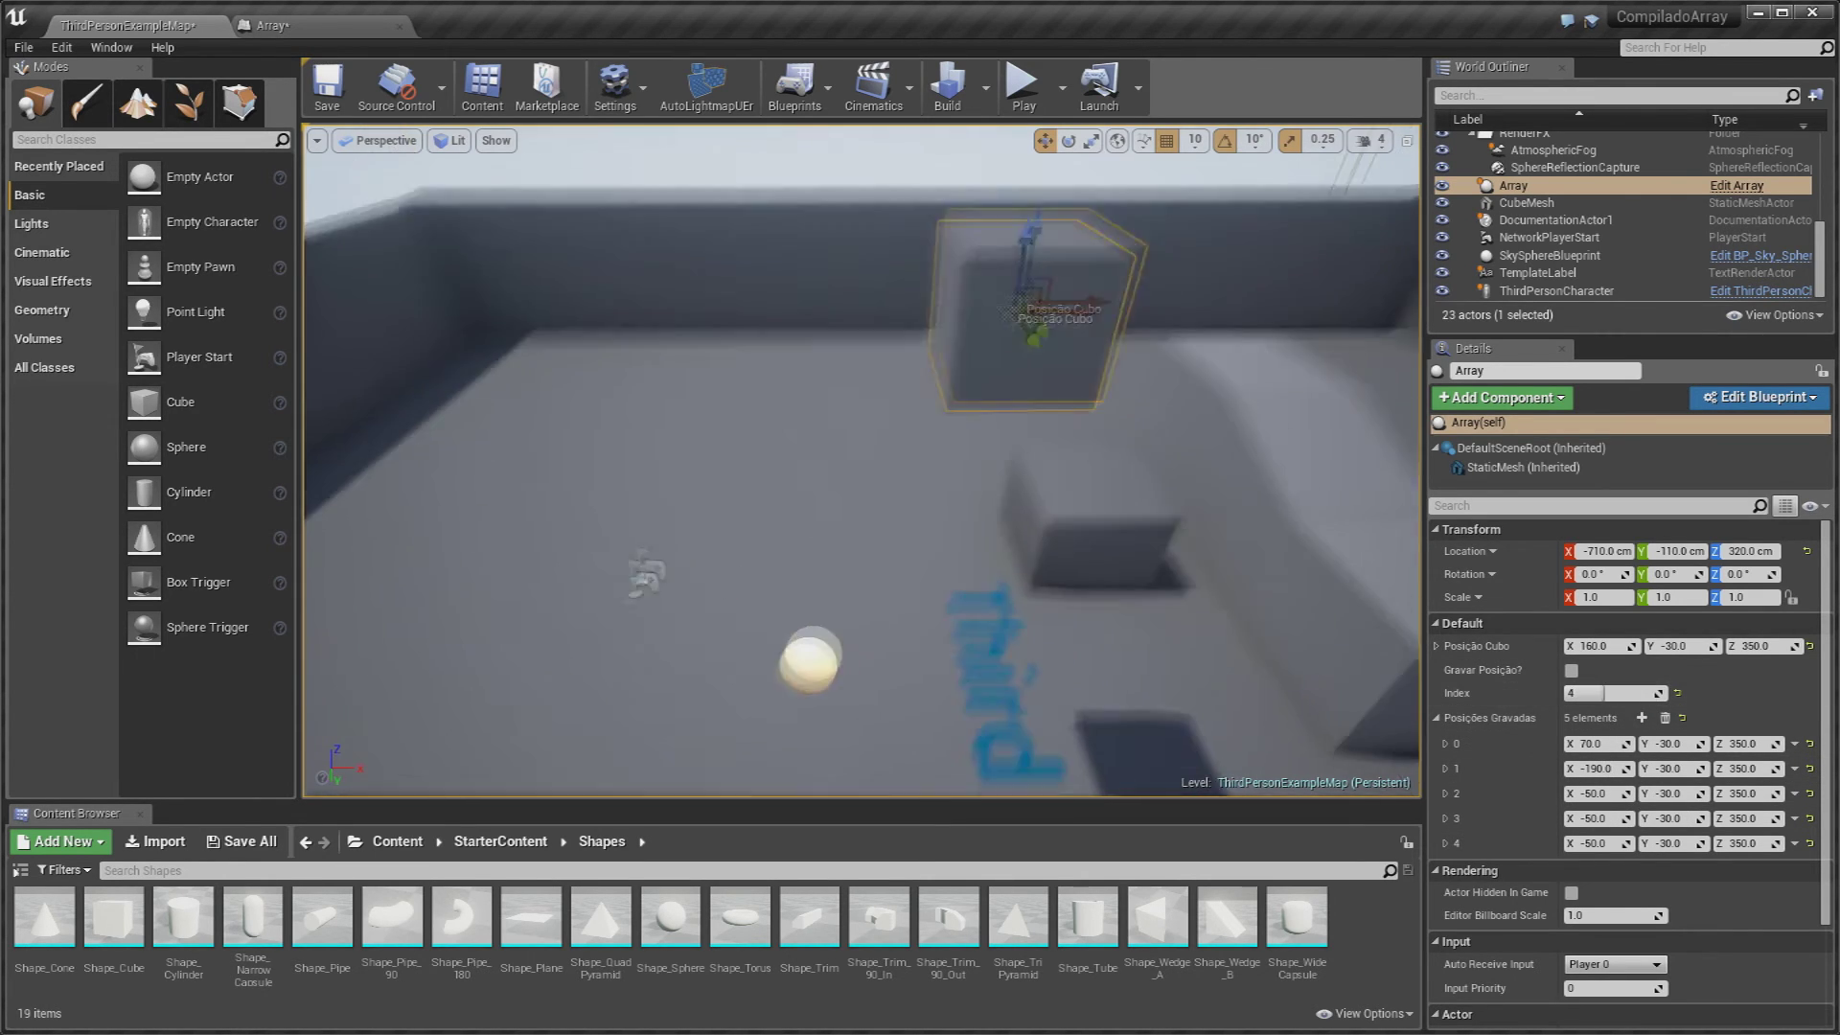
{"action": "left_click", "coordinate": [1611, 690]}
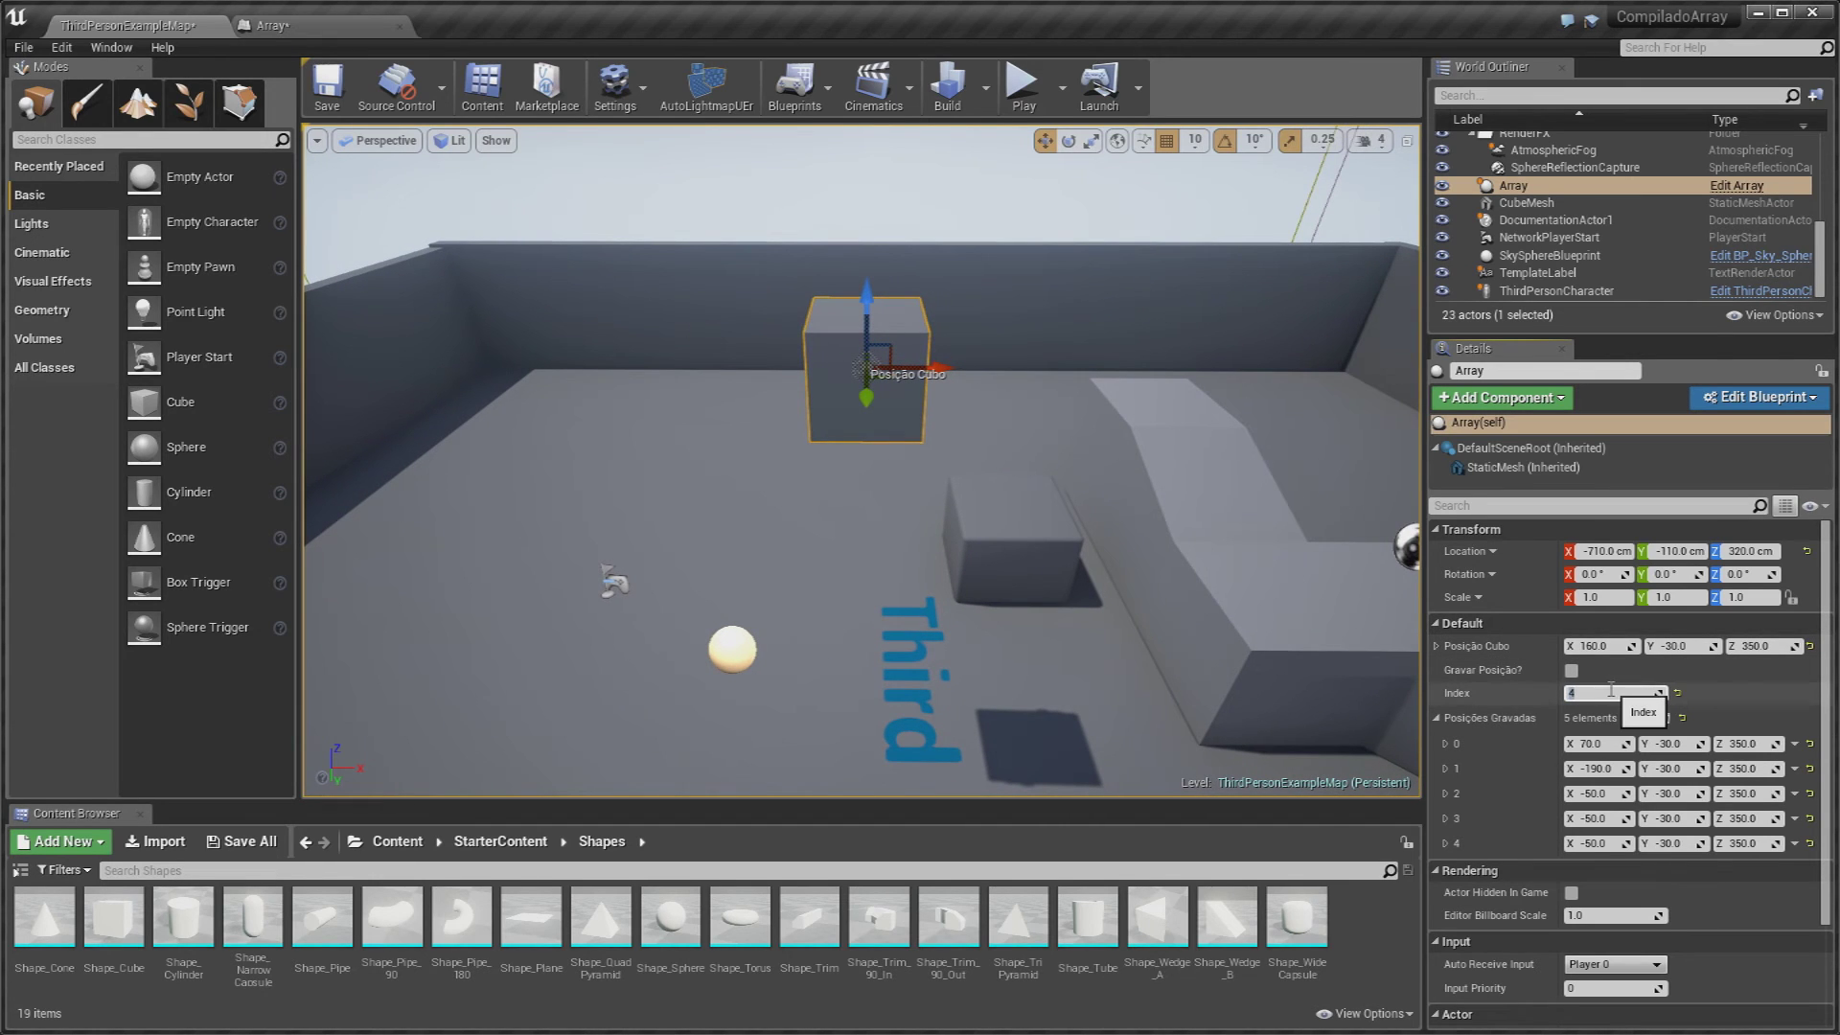
{"action": "type", "text": "5"}
{"action": "key", "text": "Return"}
{"action": "right_click", "coordinate": [1695, 708]}
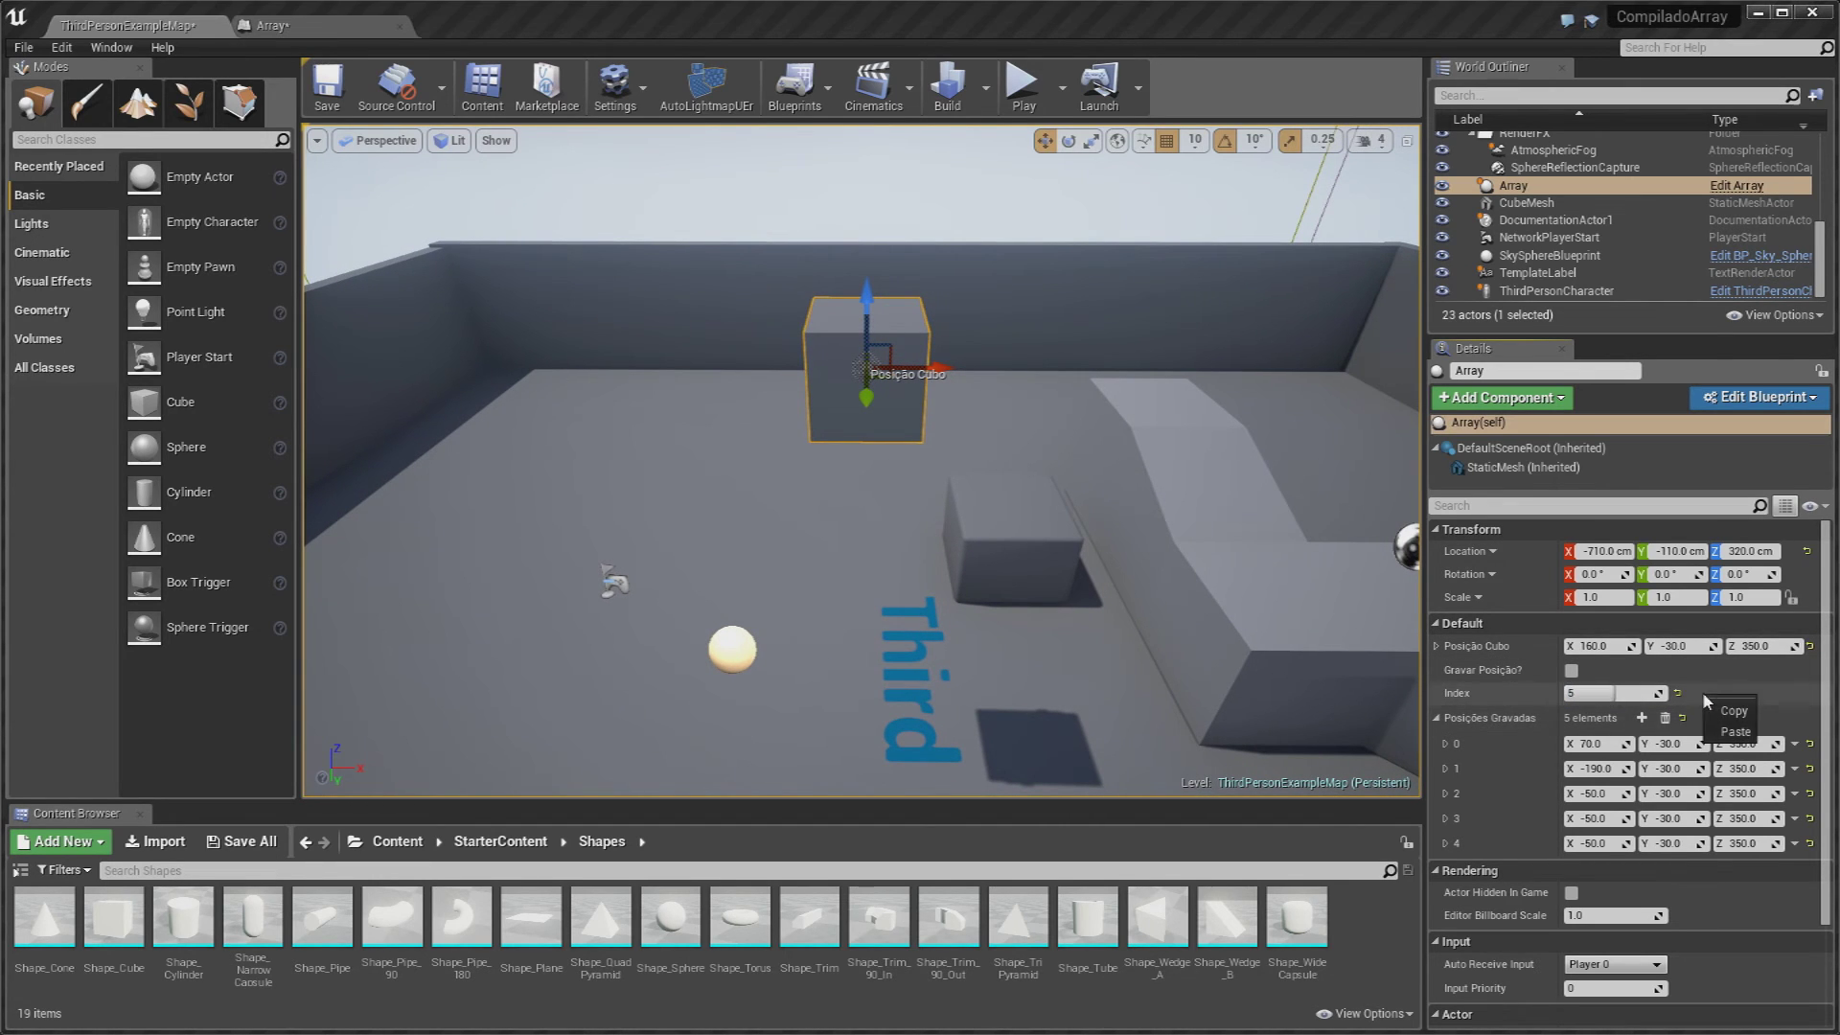
{"action": "left_click", "coordinate": [1697, 711]}
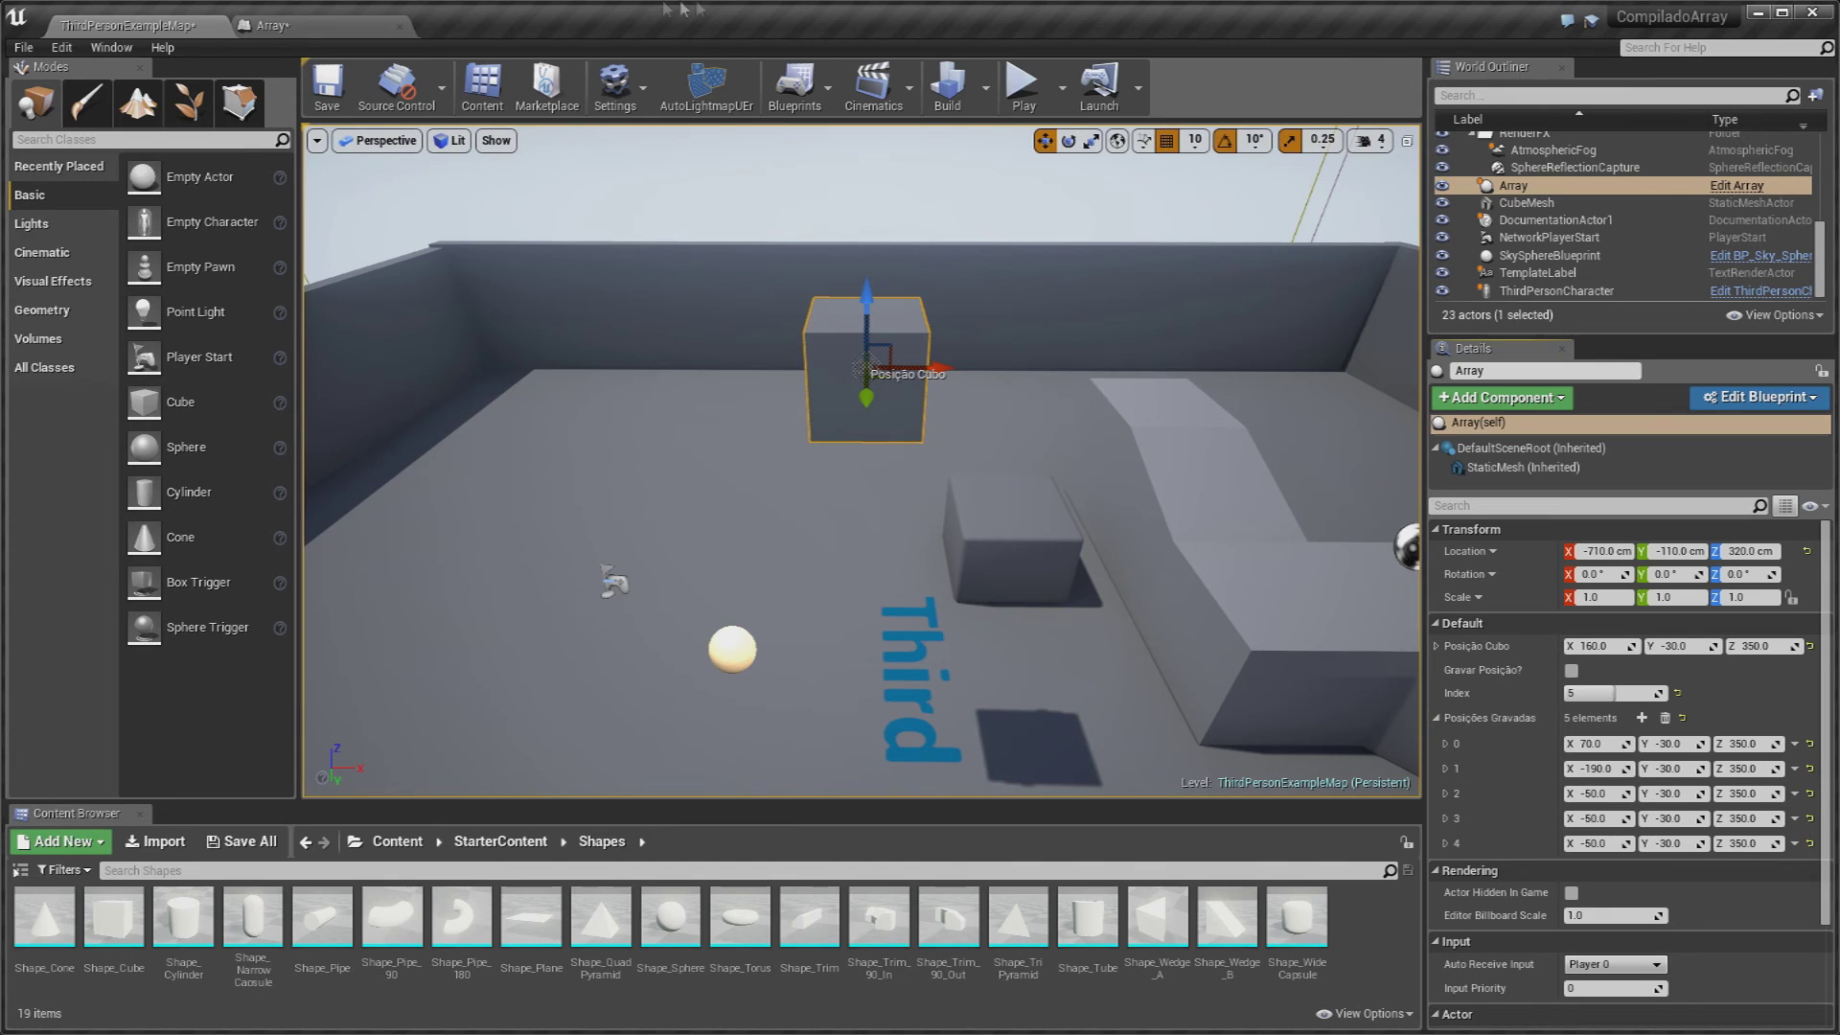
{"action": "left_click", "coordinate": [333, 26]}
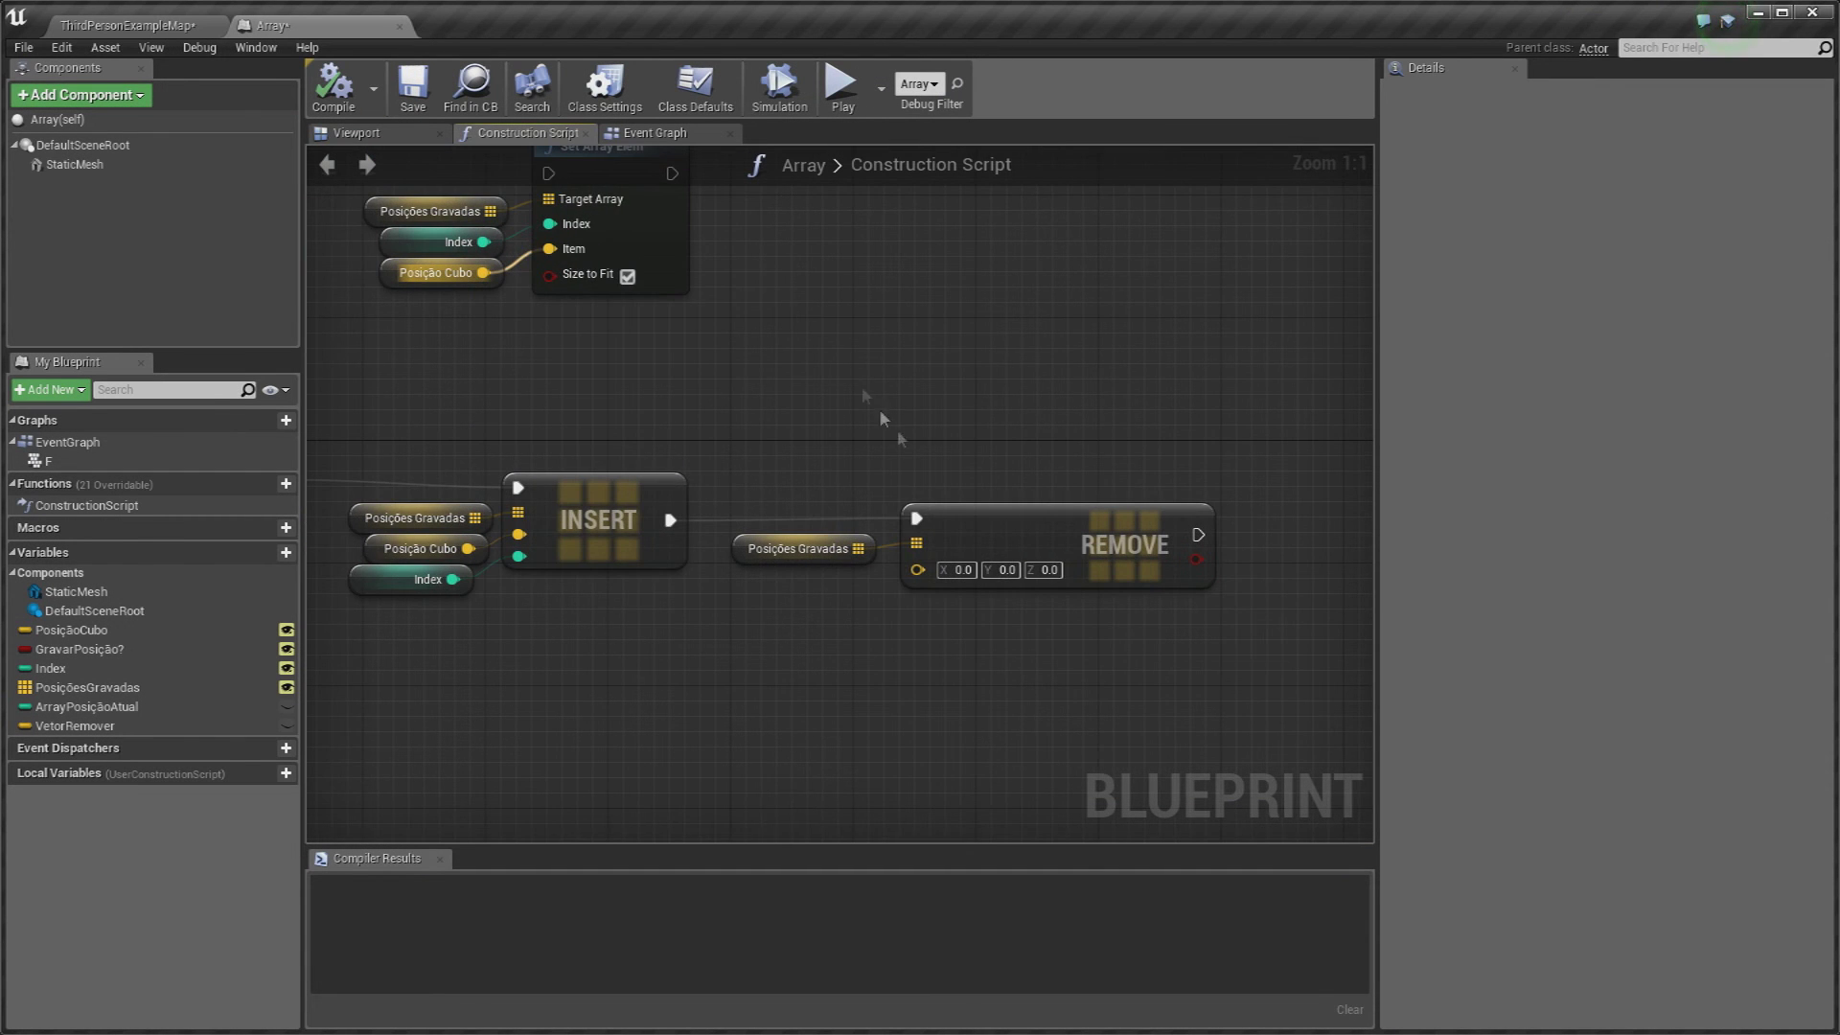
Step: Wire a VetorRemover getter into the REMOVE node's item pin in the Construction Script
{"action": "left_click", "coordinate": [185, 24]}
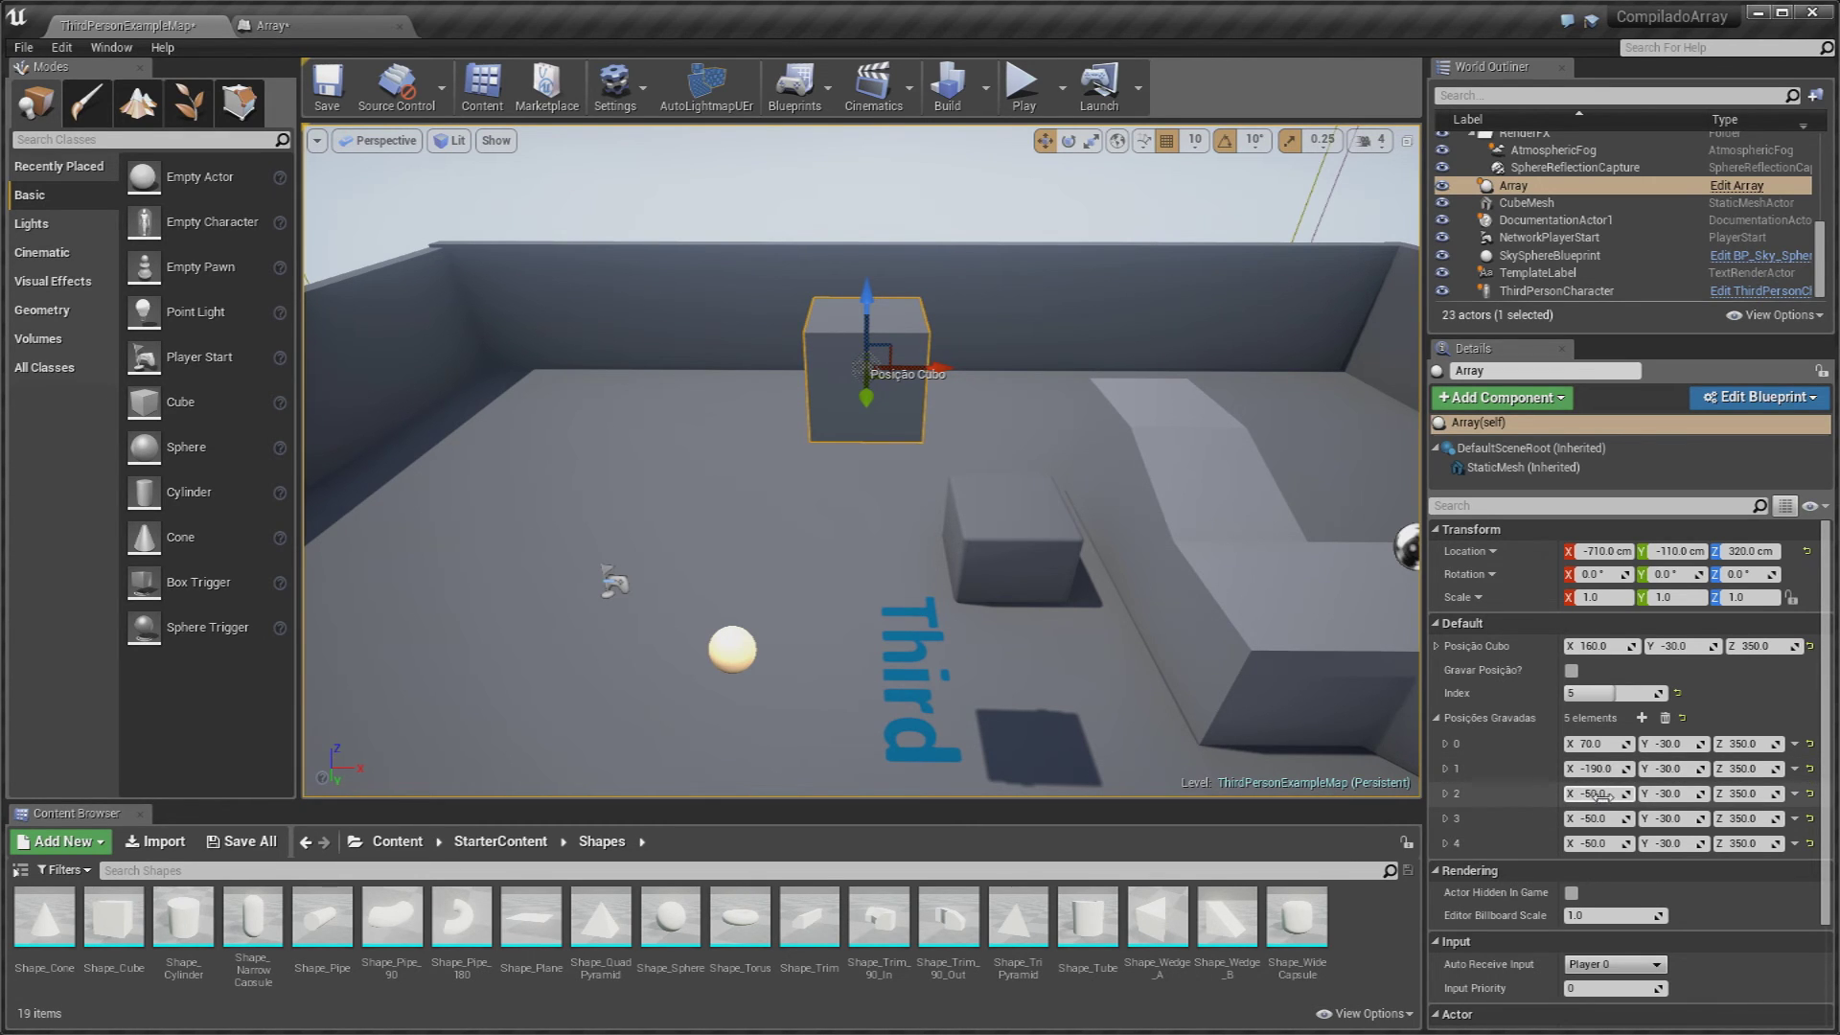
{"action": "left_click", "coordinate": [257, 24]}
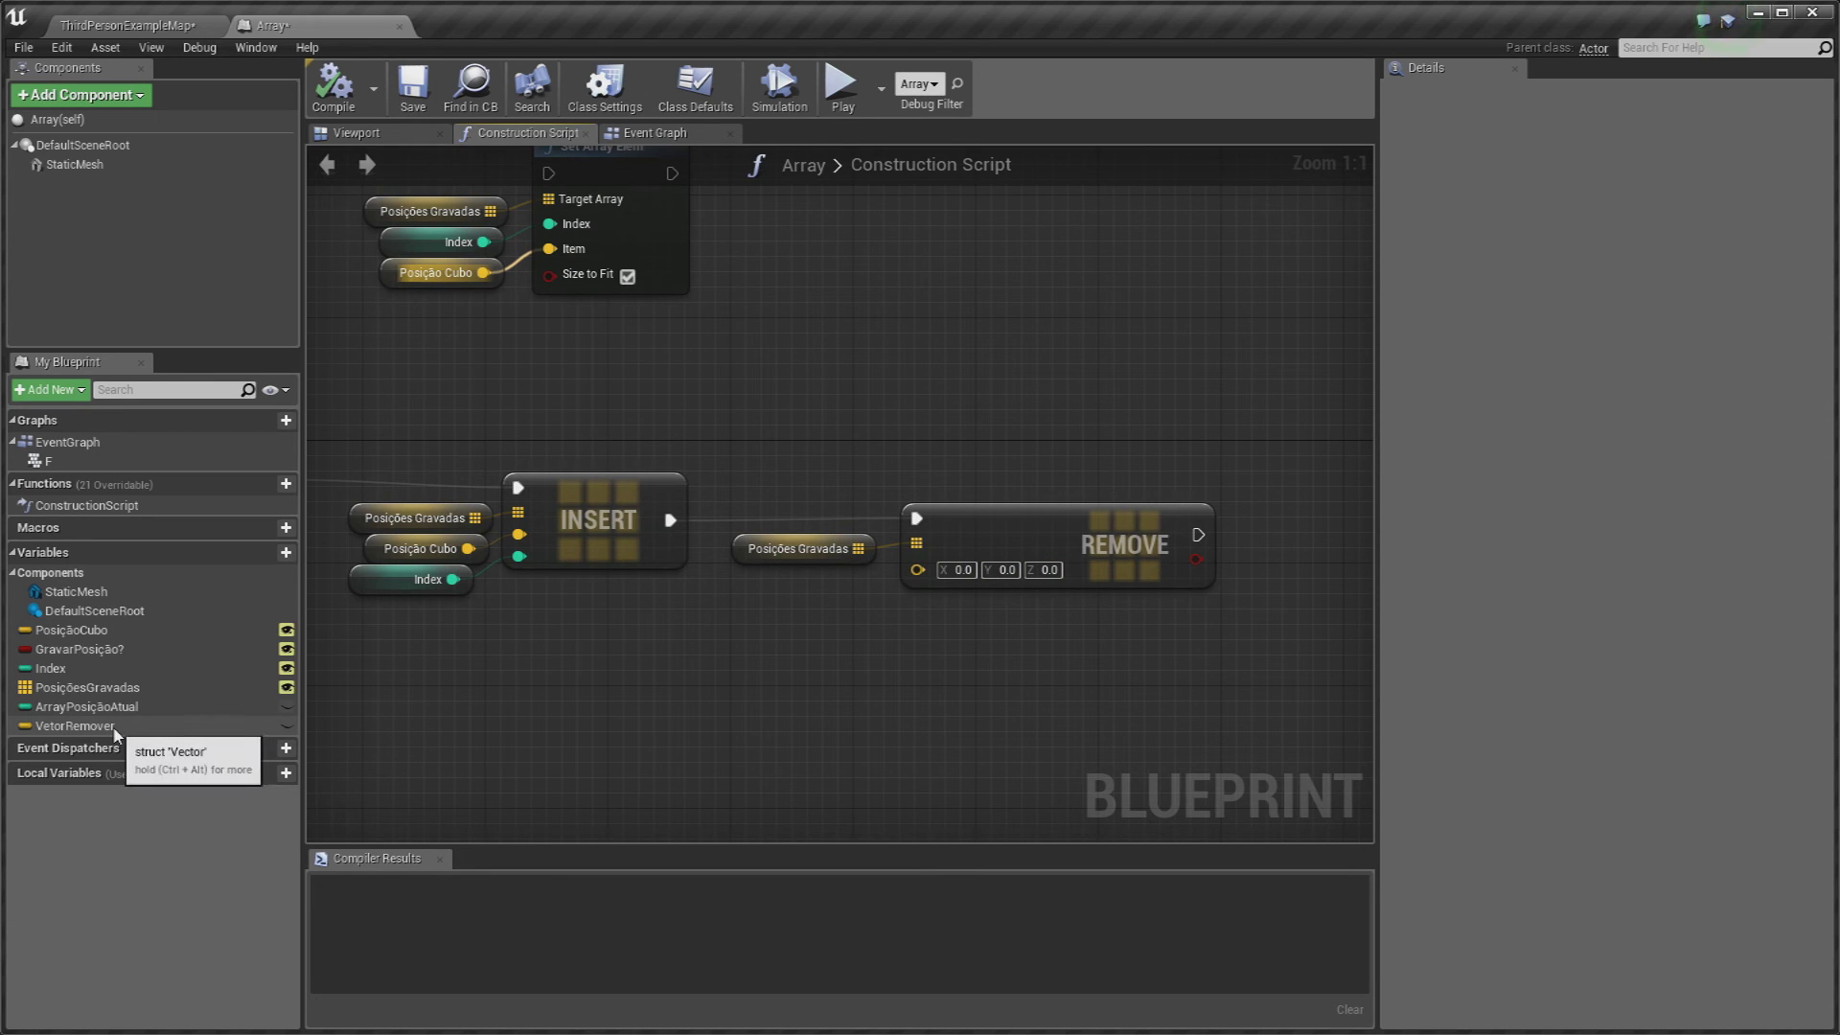
{"action": "mouse_move", "coordinate": [114, 728]}
{"action": "left_mouse_down"}
{"action": "mouse_move", "coordinate": [659, 638]}
{"action": "mouse_move", "coordinate": [709, 603]}
{"action": "left_mouse_up"}
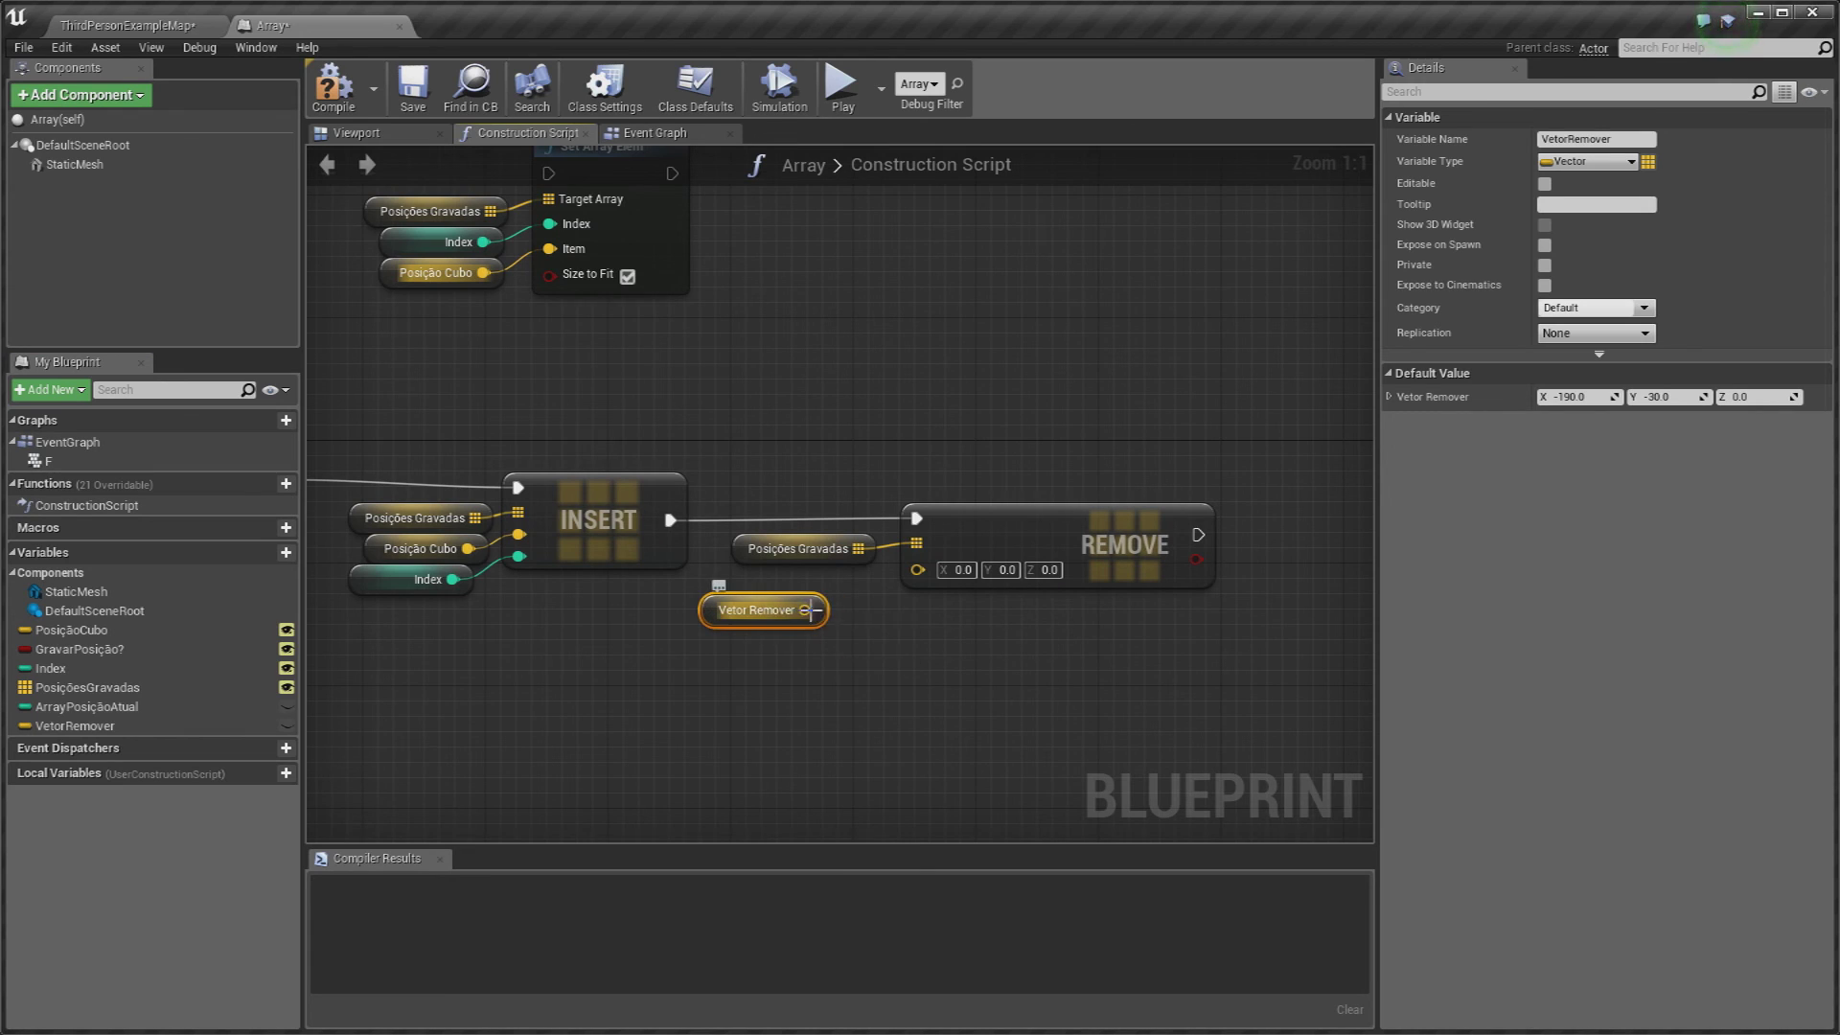
{"action": "left_click_drag", "start_coordinate": [811, 610], "coordinate": [917, 567]}
{"action": "mouse_move", "coordinate": [704, 622]}
{"action": "left_mouse_down"}
{"action": "mouse_move", "coordinate": [760, 588]}
{"action": "mouse_move", "coordinate": [760, 607]}
{"action": "left_mouse_up"}
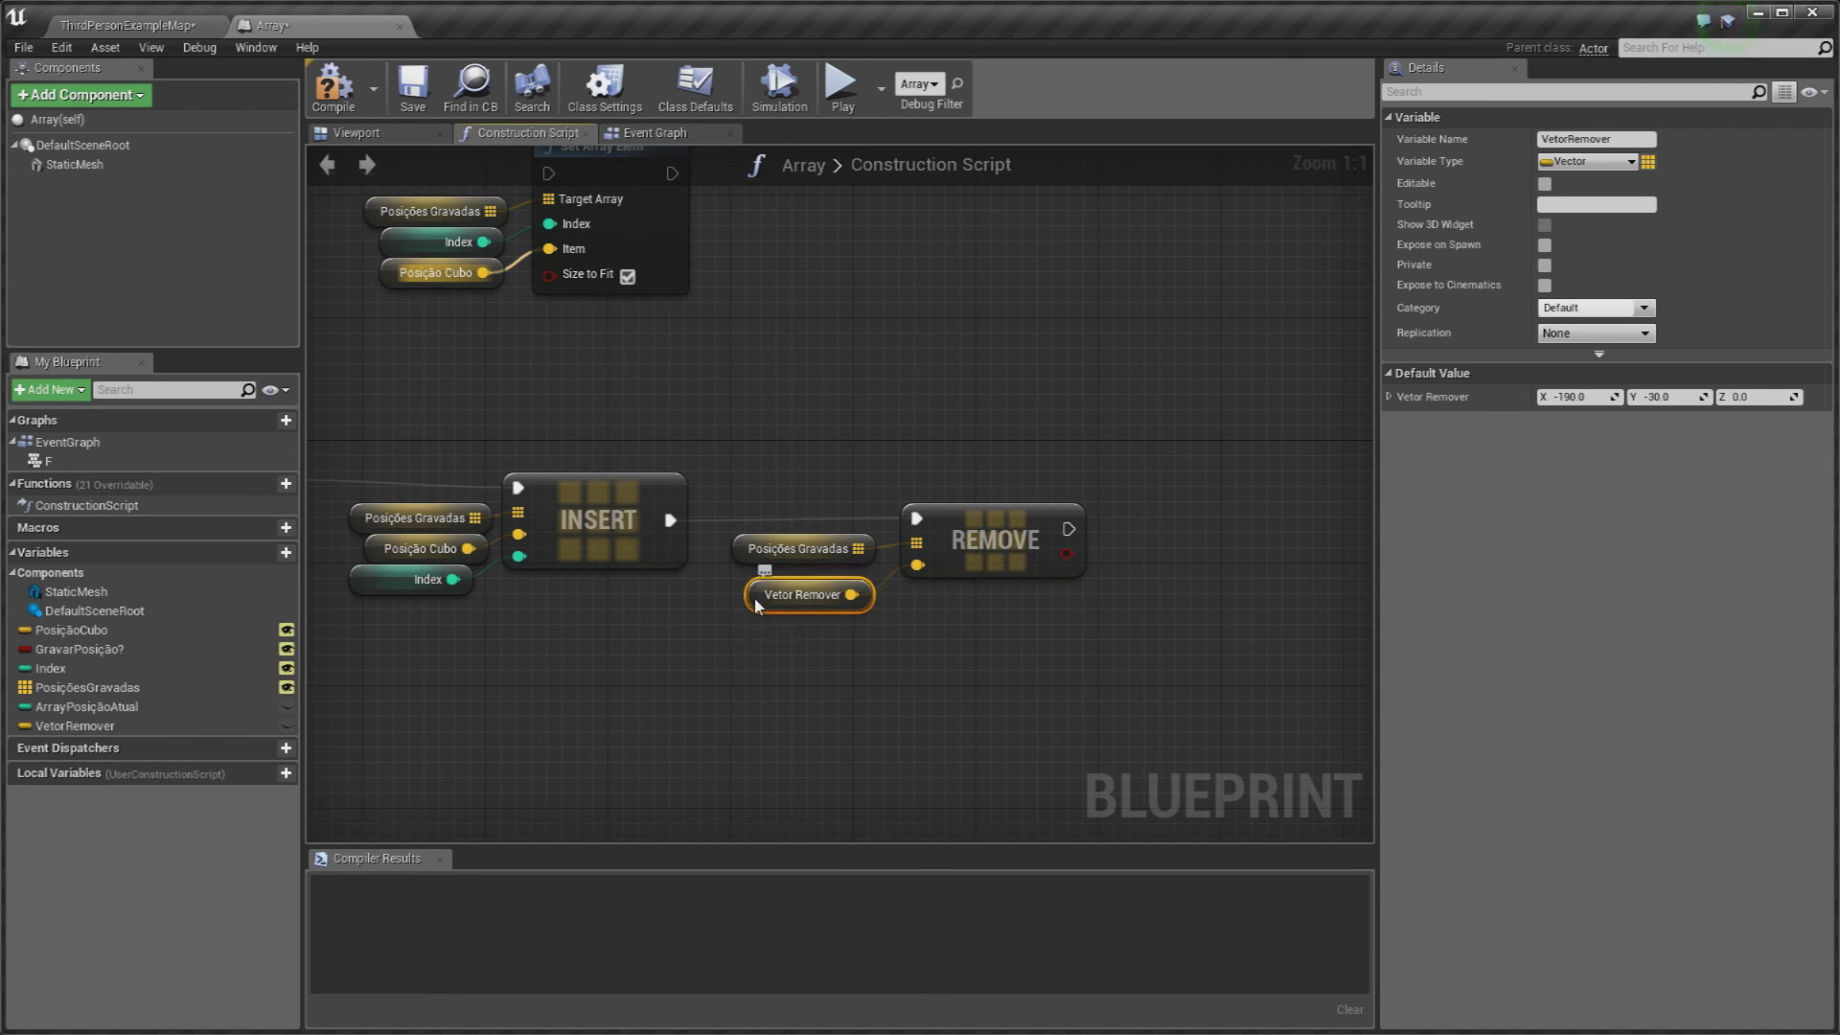
{"action": "left_click", "coordinate": [767, 663]}
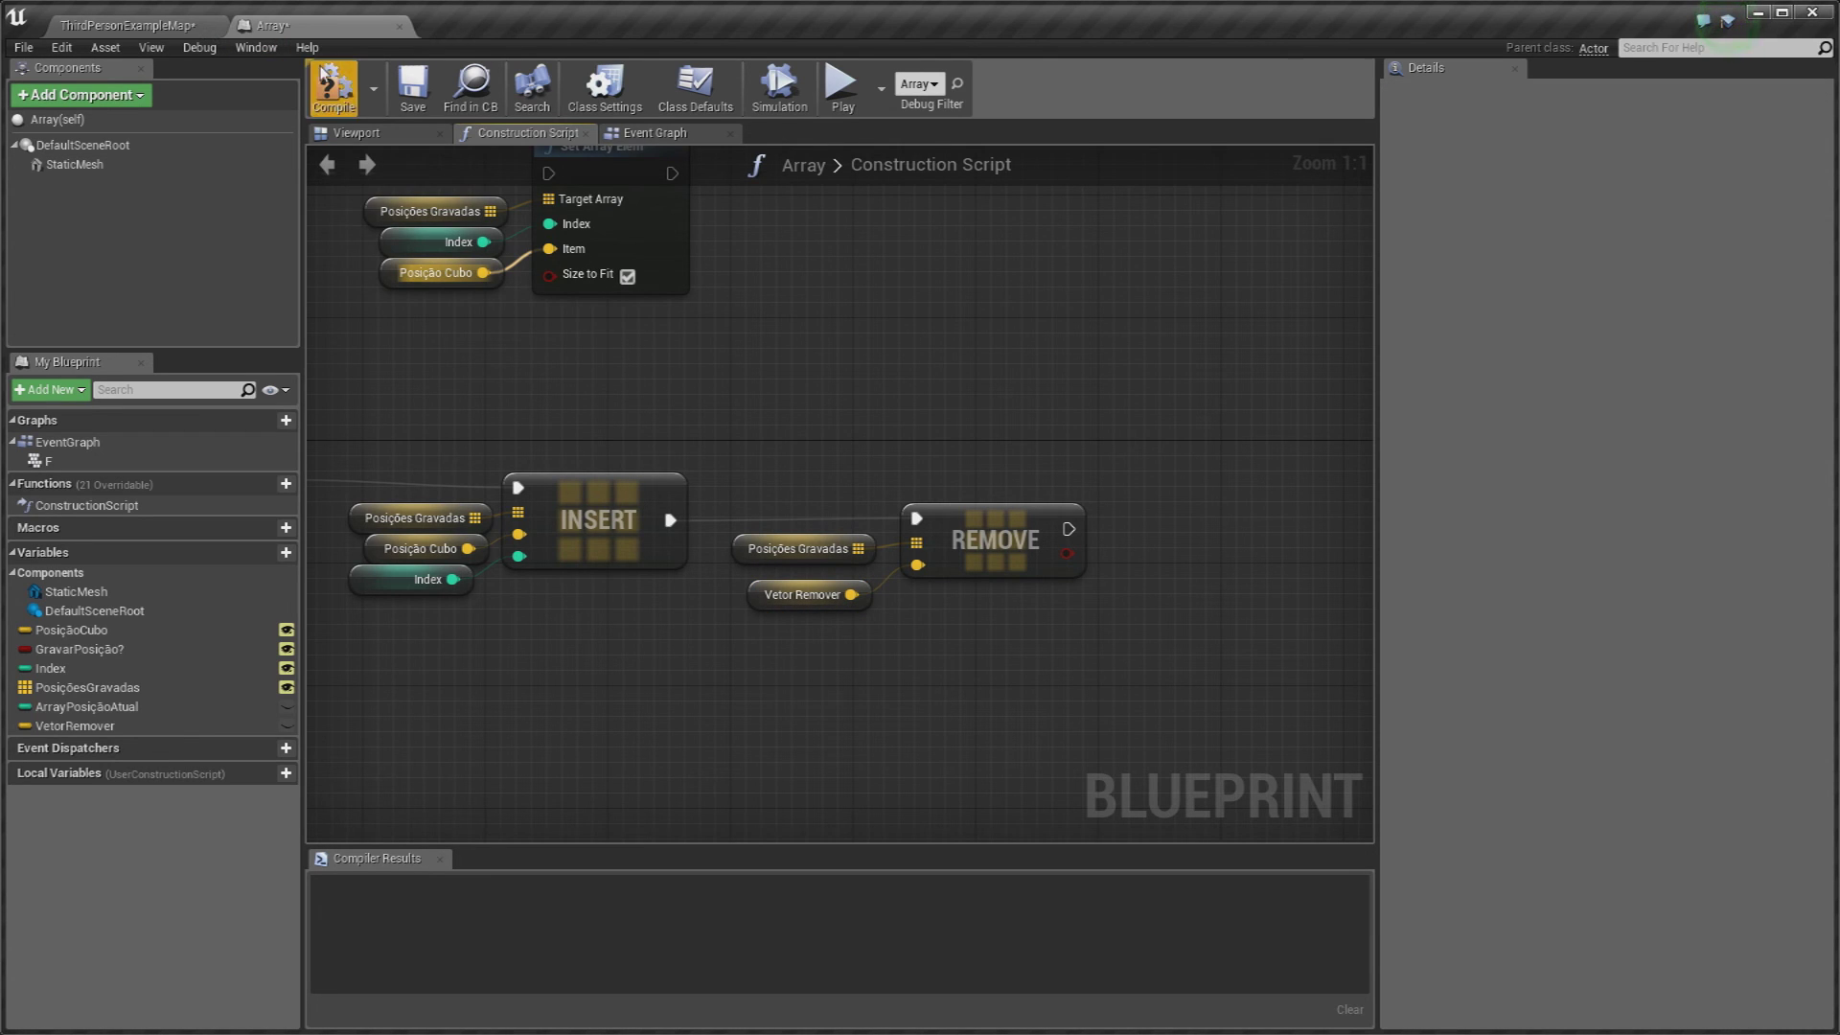
{"action": "left_click", "coordinate": [187, 25]}
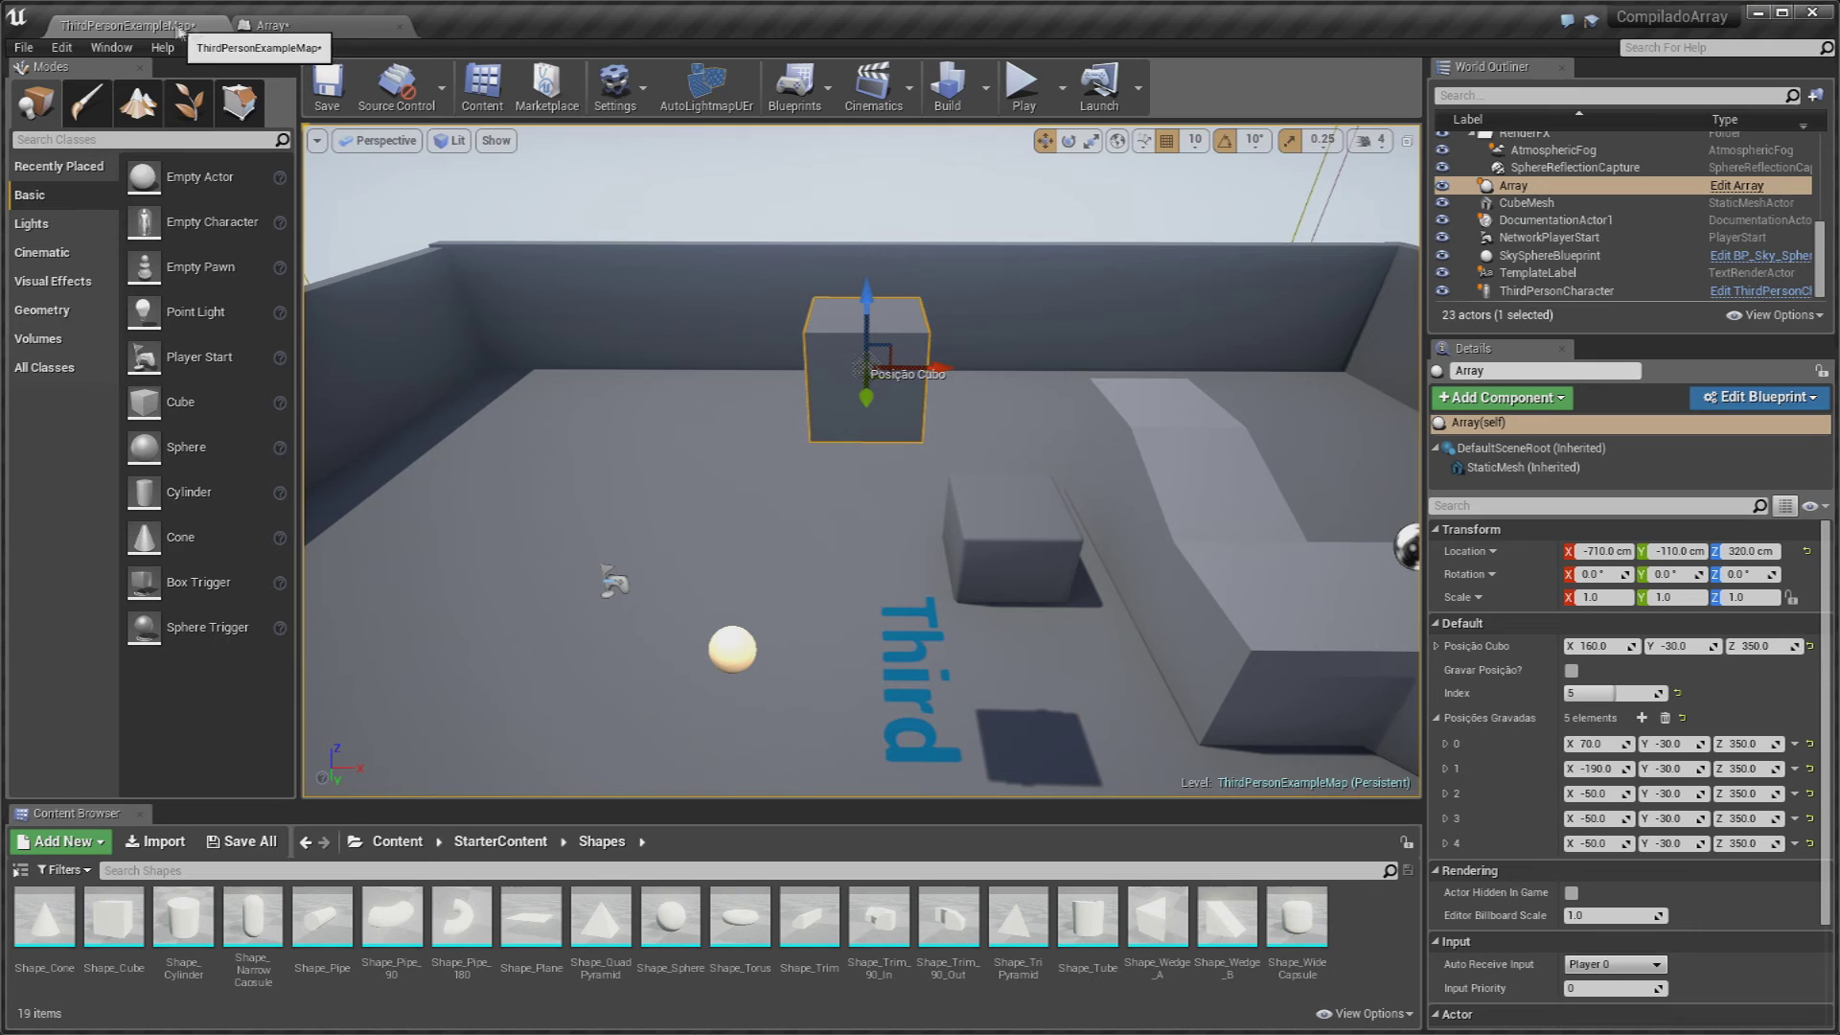
Step: Copy element 2's position (-50, -30, 350) and paste it as VetorRemover's default value
{"action": "right_click", "coordinate": [1545, 803]}
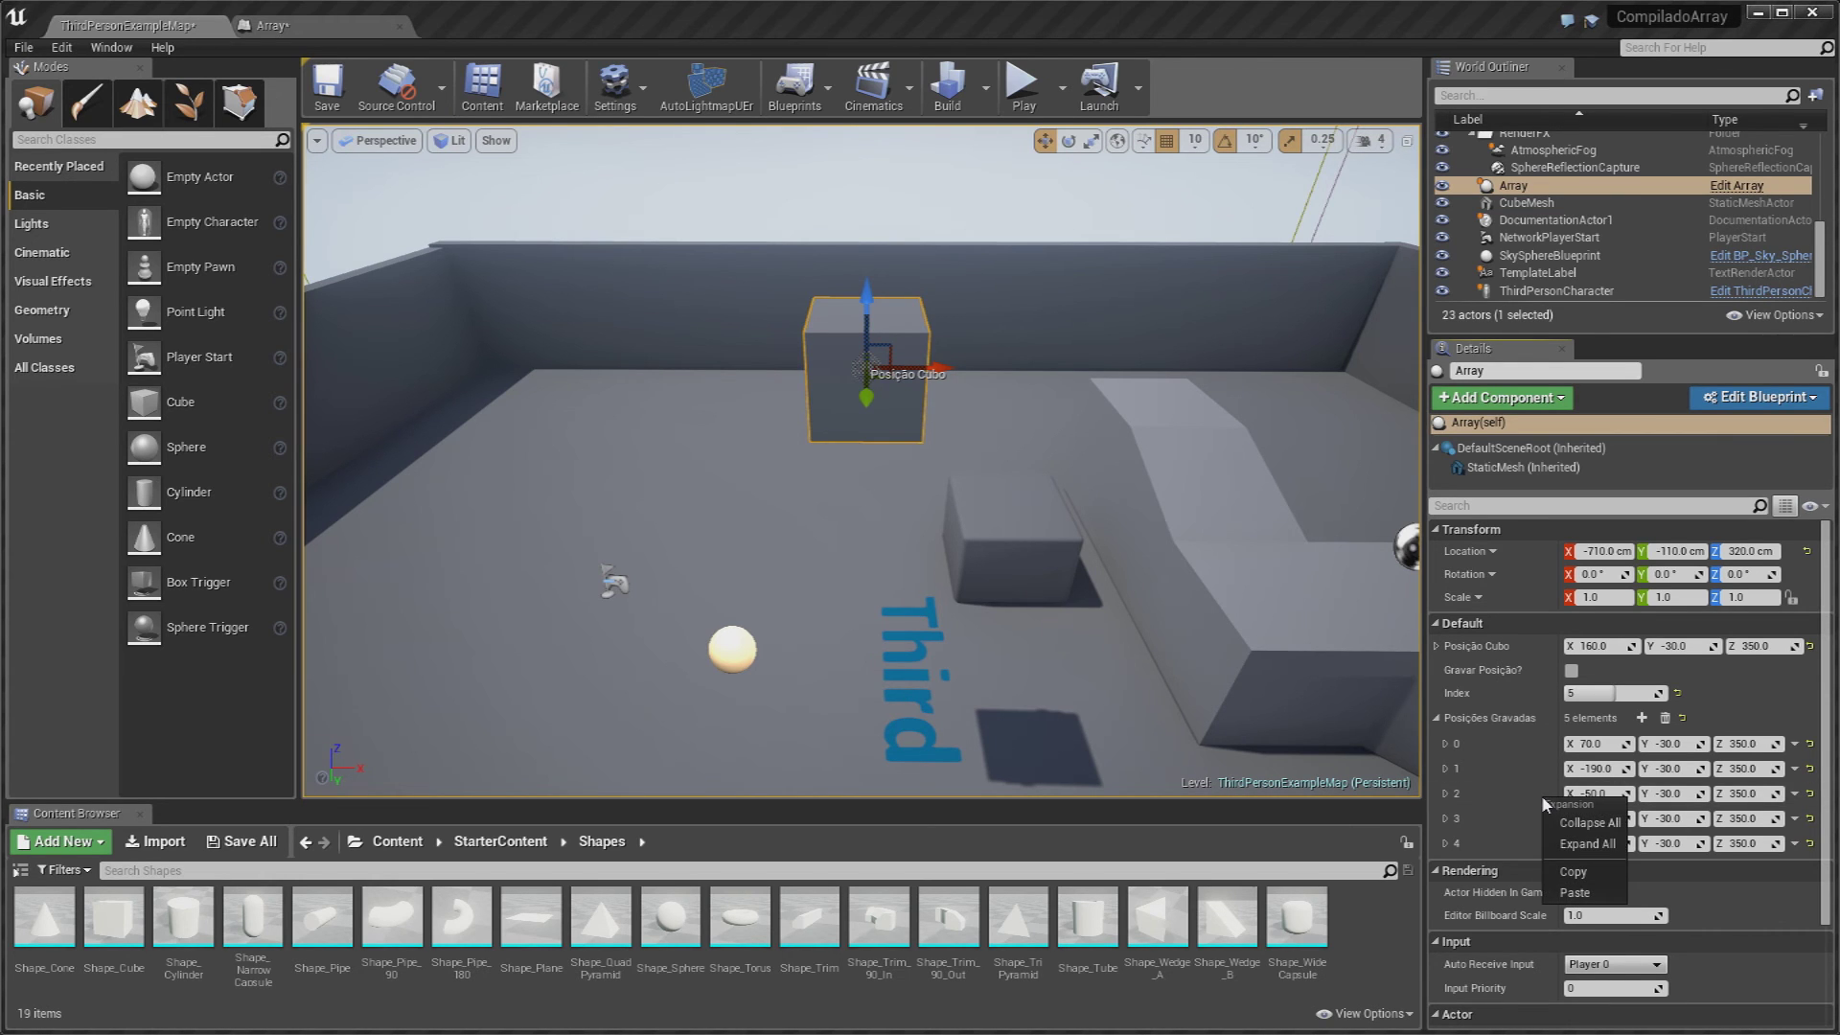
{"action": "left_click", "coordinate": [1574, 872]}
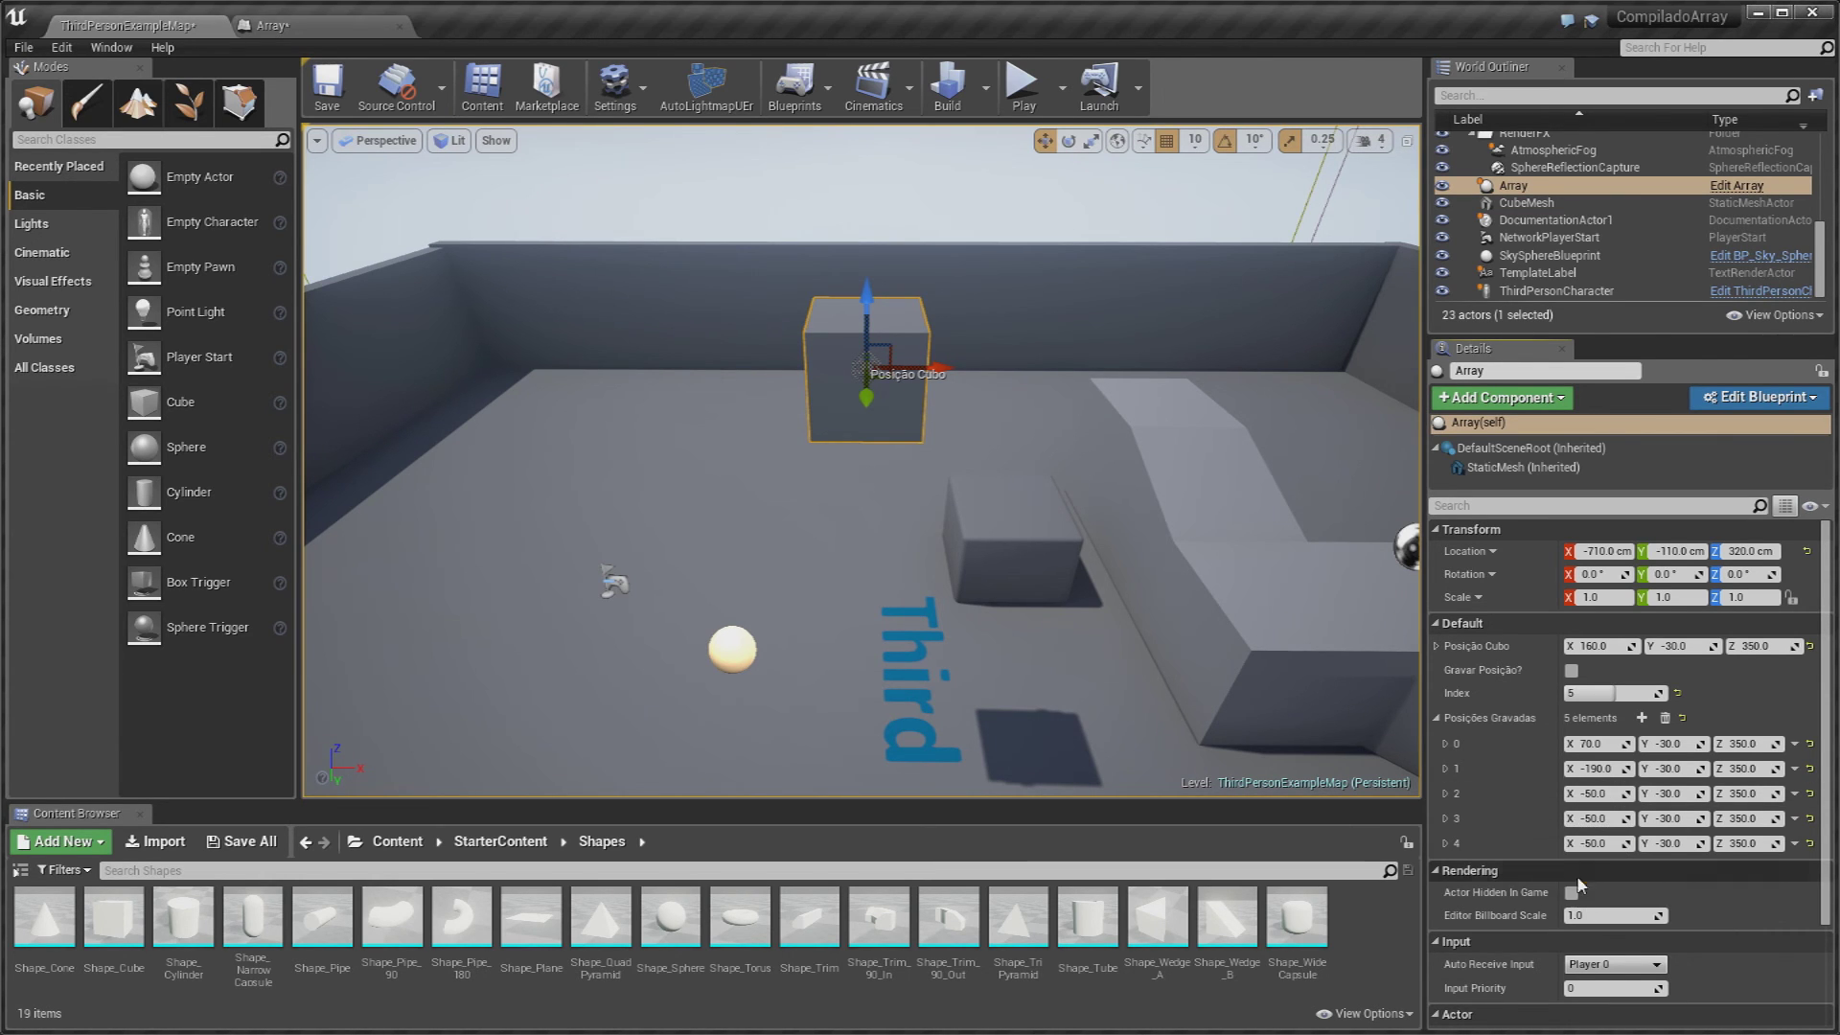
{"action": "left_click", "coordinate": [274, 26]}
{"action": "left_click", "coordinate": [105, 726]}
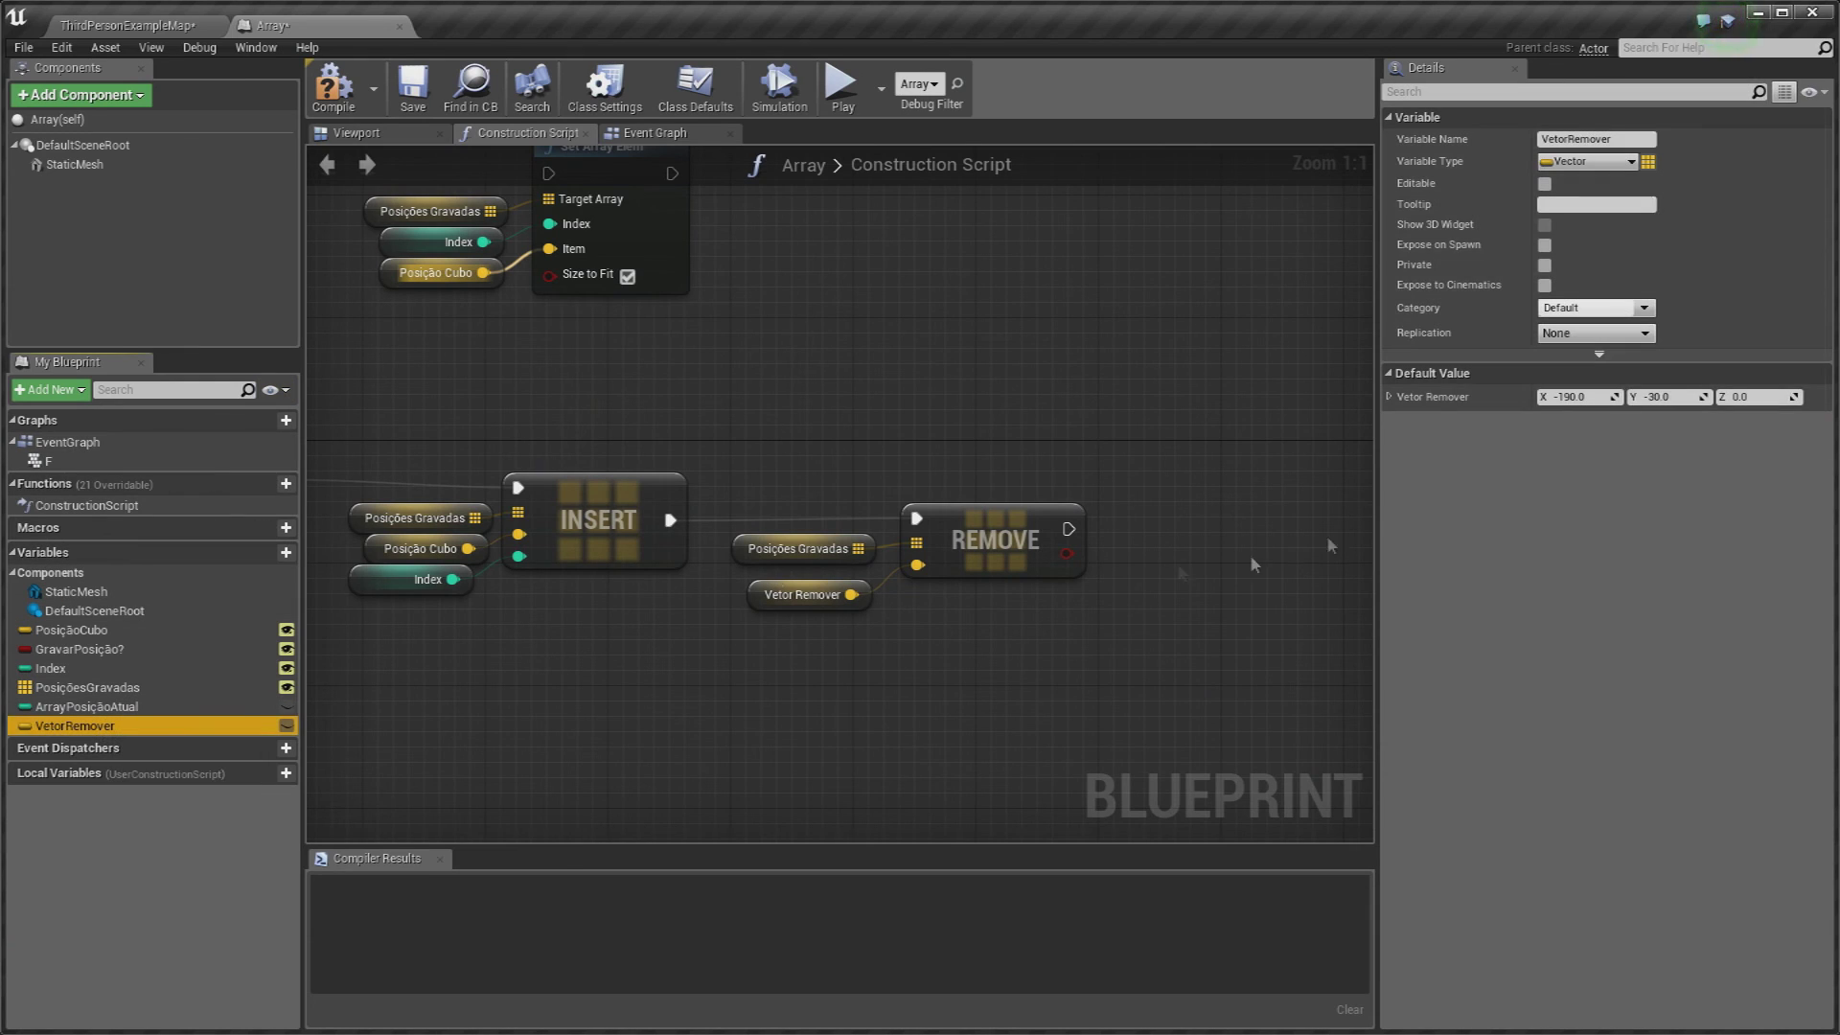
{"action": "right_click", "coordinate": [1502, 397]}
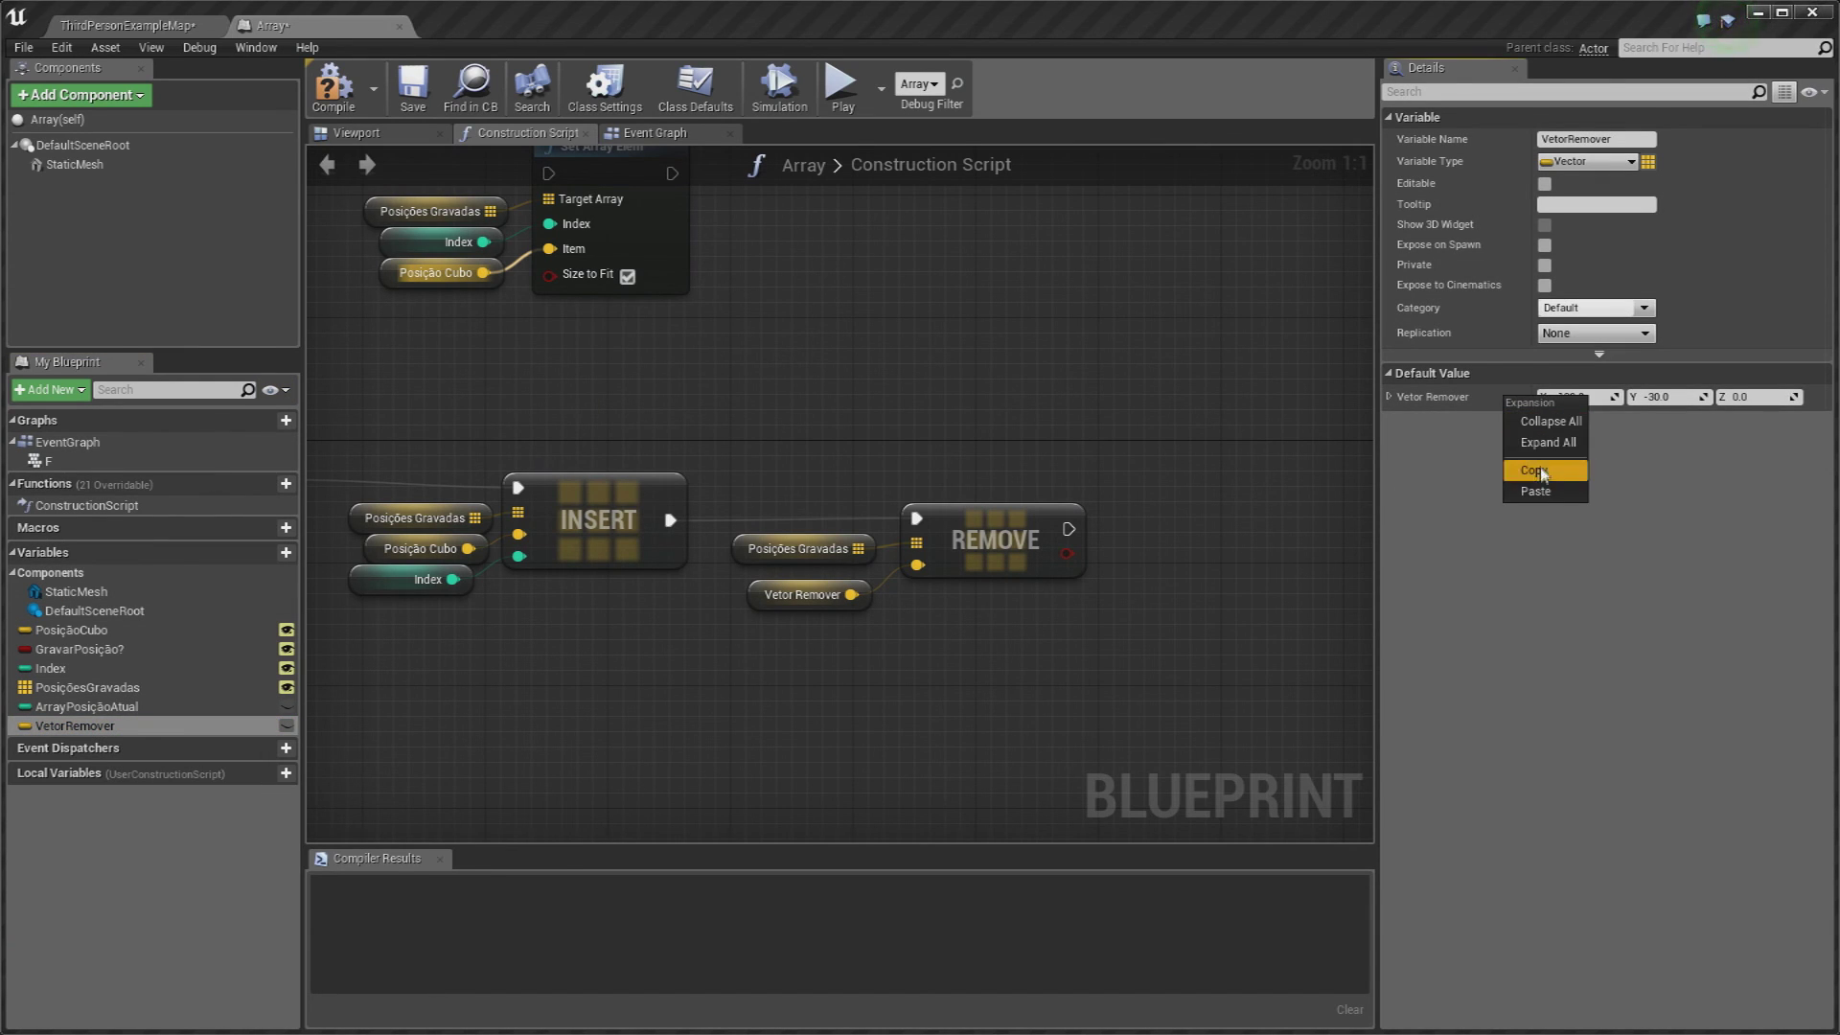
{"action": "left_click", "coordinate": [1543, 492]}
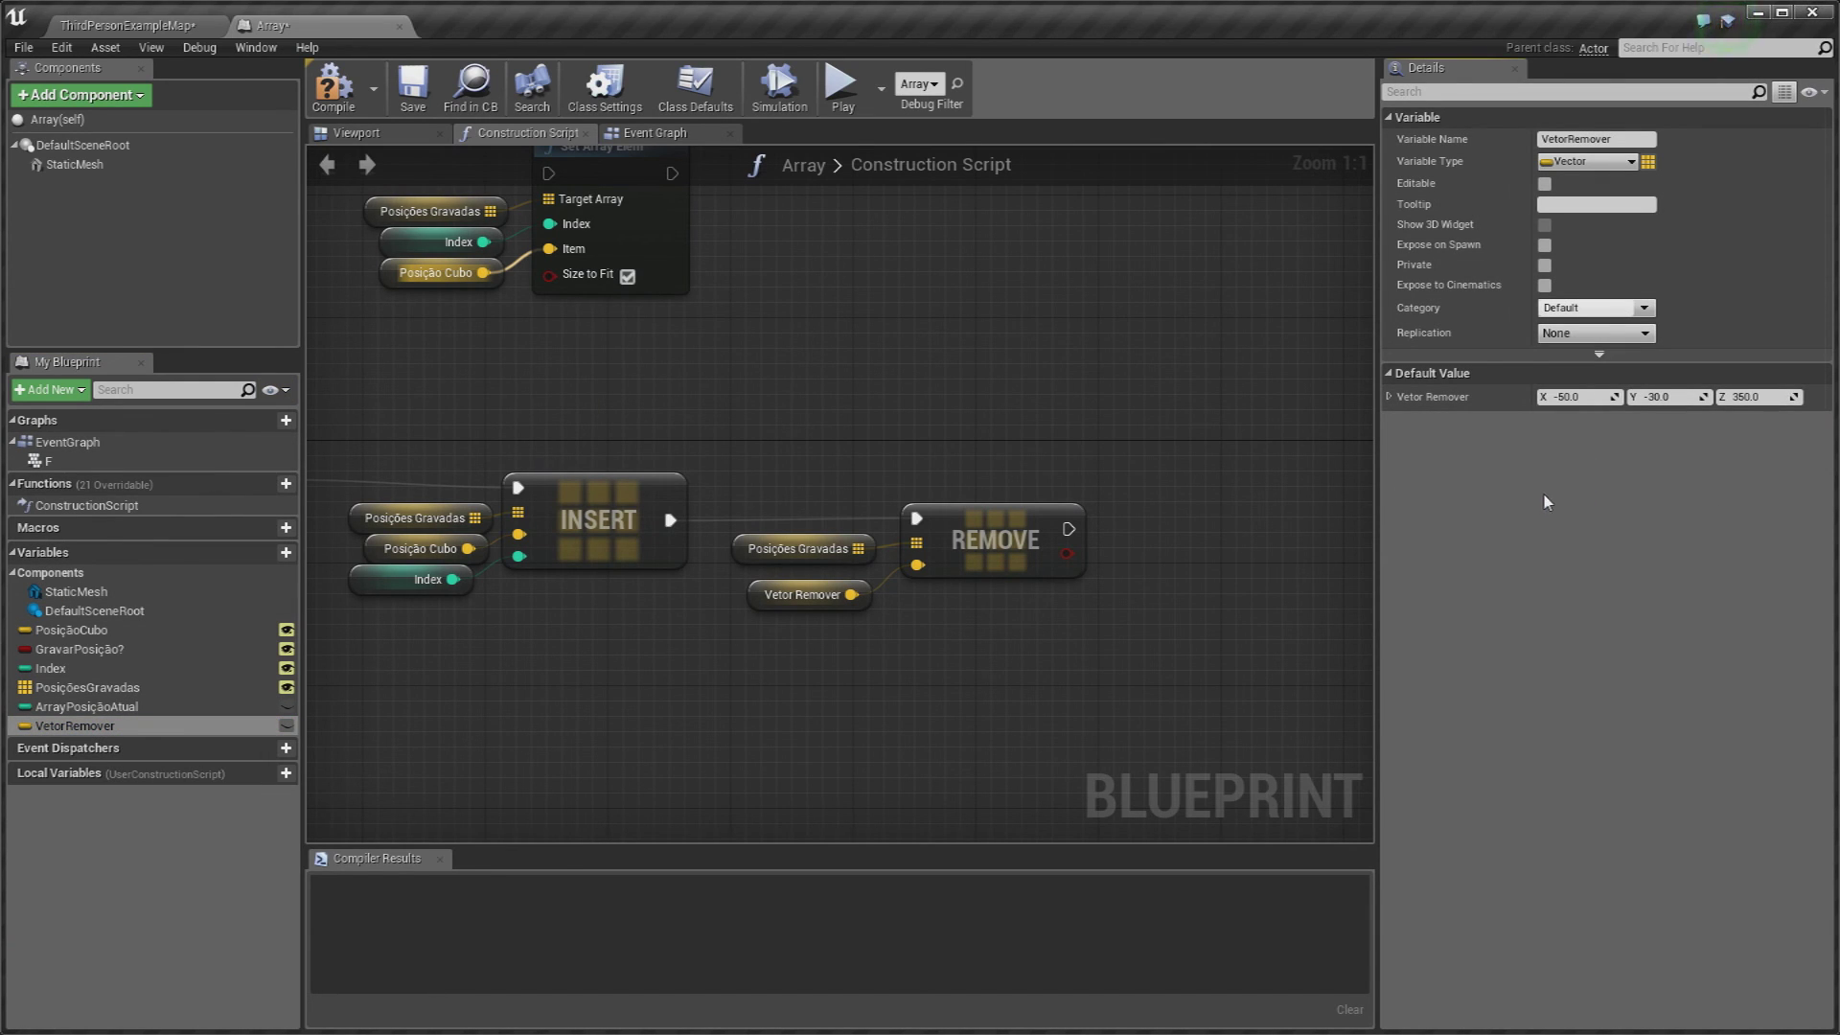
Step: Recompile the Array blueprint and go back to the level map
{"action": "left_click", "coordinate": [333, 87]}
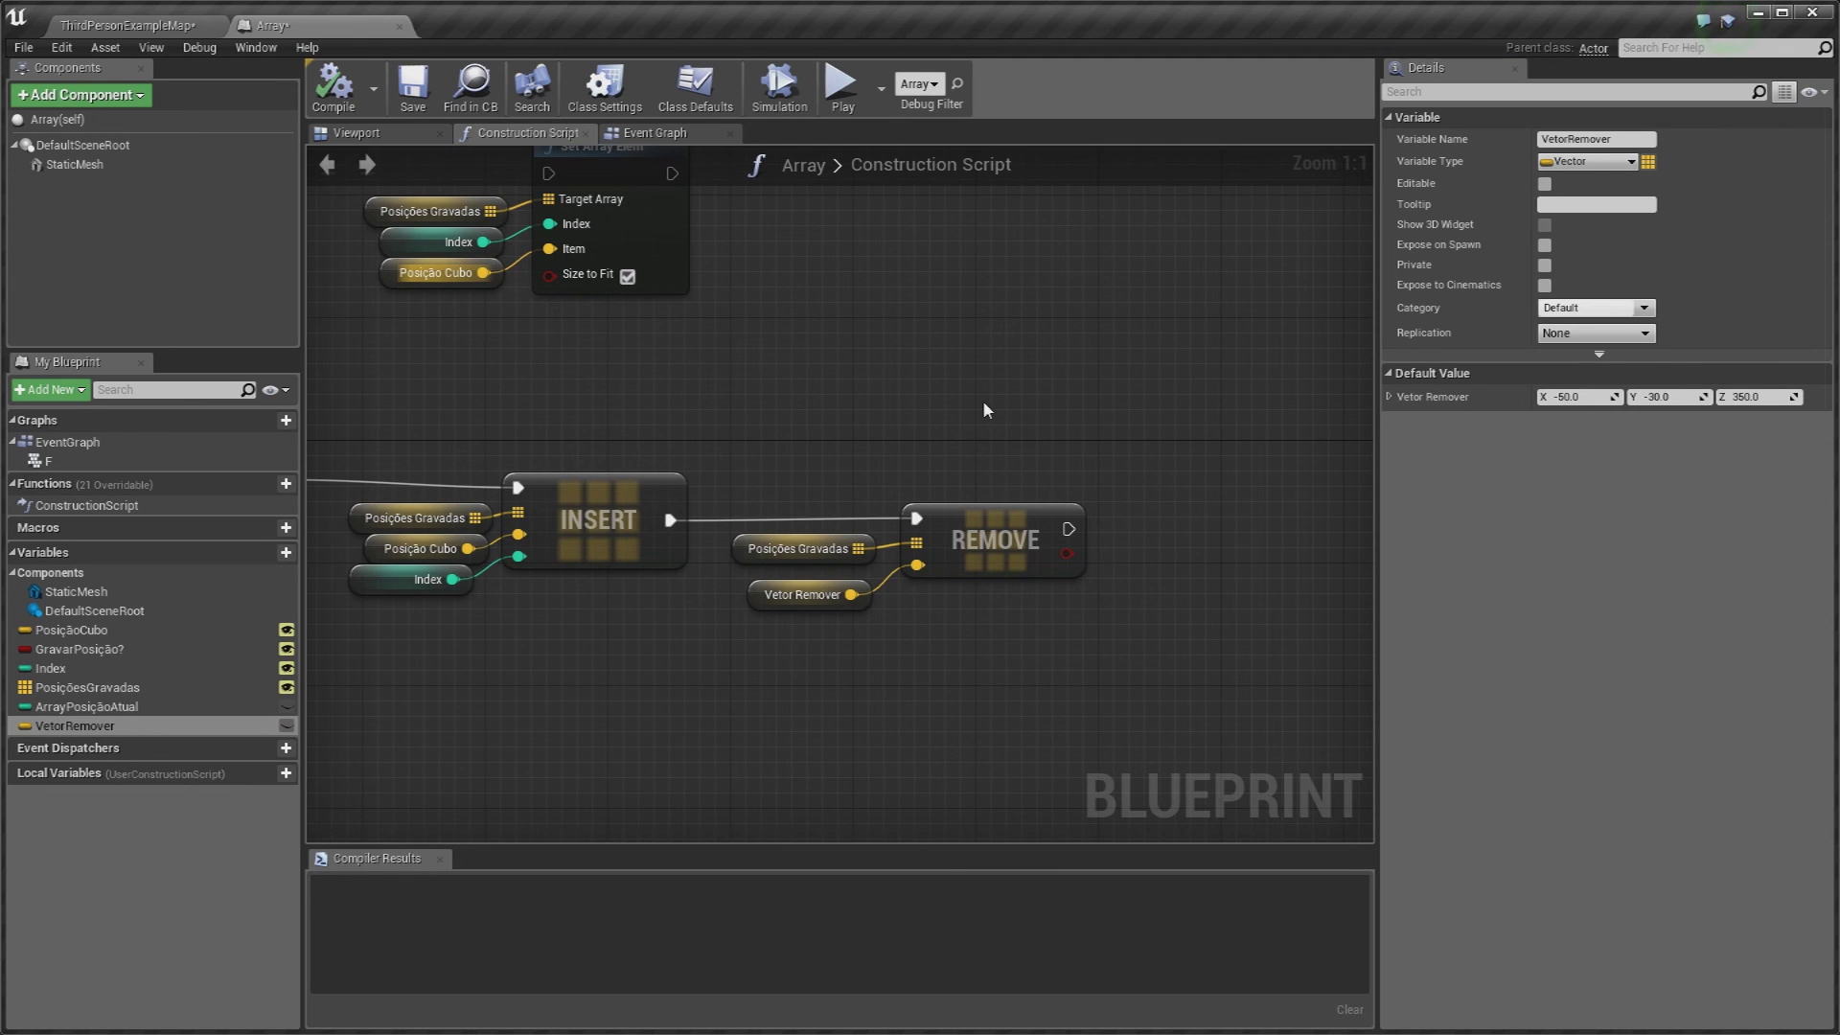
{"action": "right_click_drag", "start_coordinate": [975, 418], "coordinate": [1028, 414]}
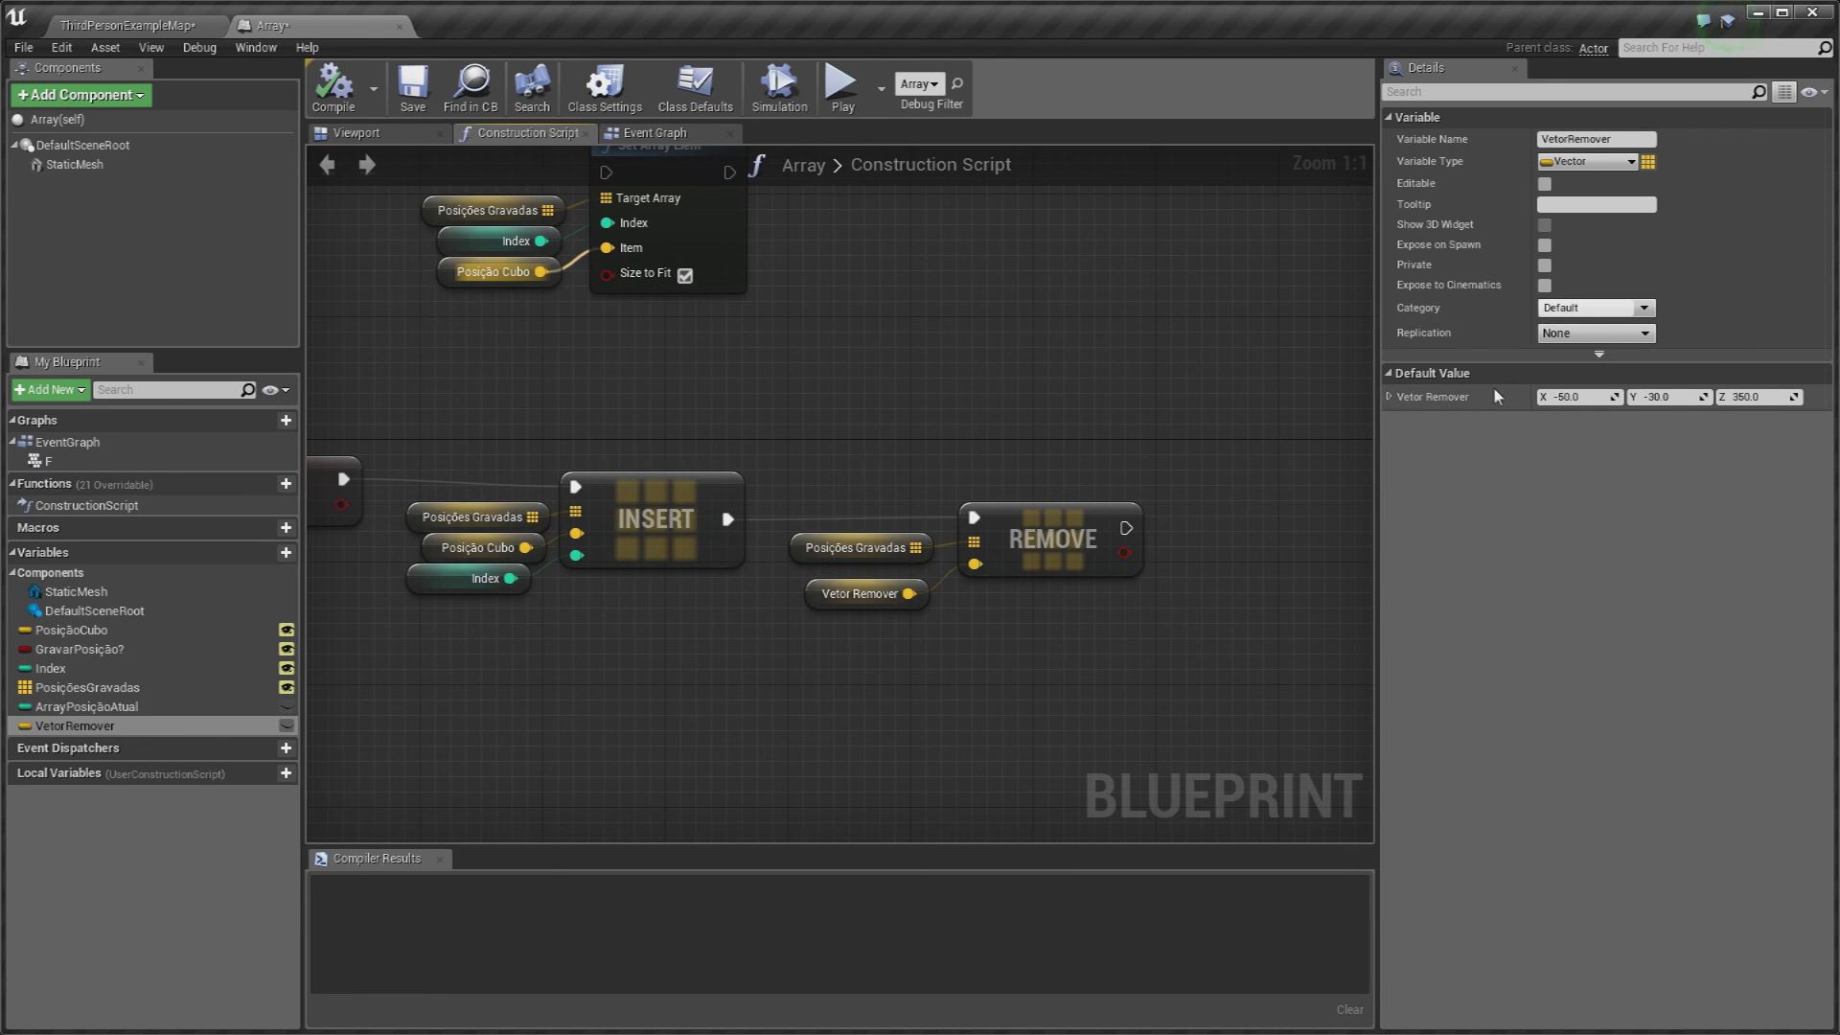
{"action": "right_click_drag", "start_coordinate": [1042, 336], "coordinate": [1013, 351]}
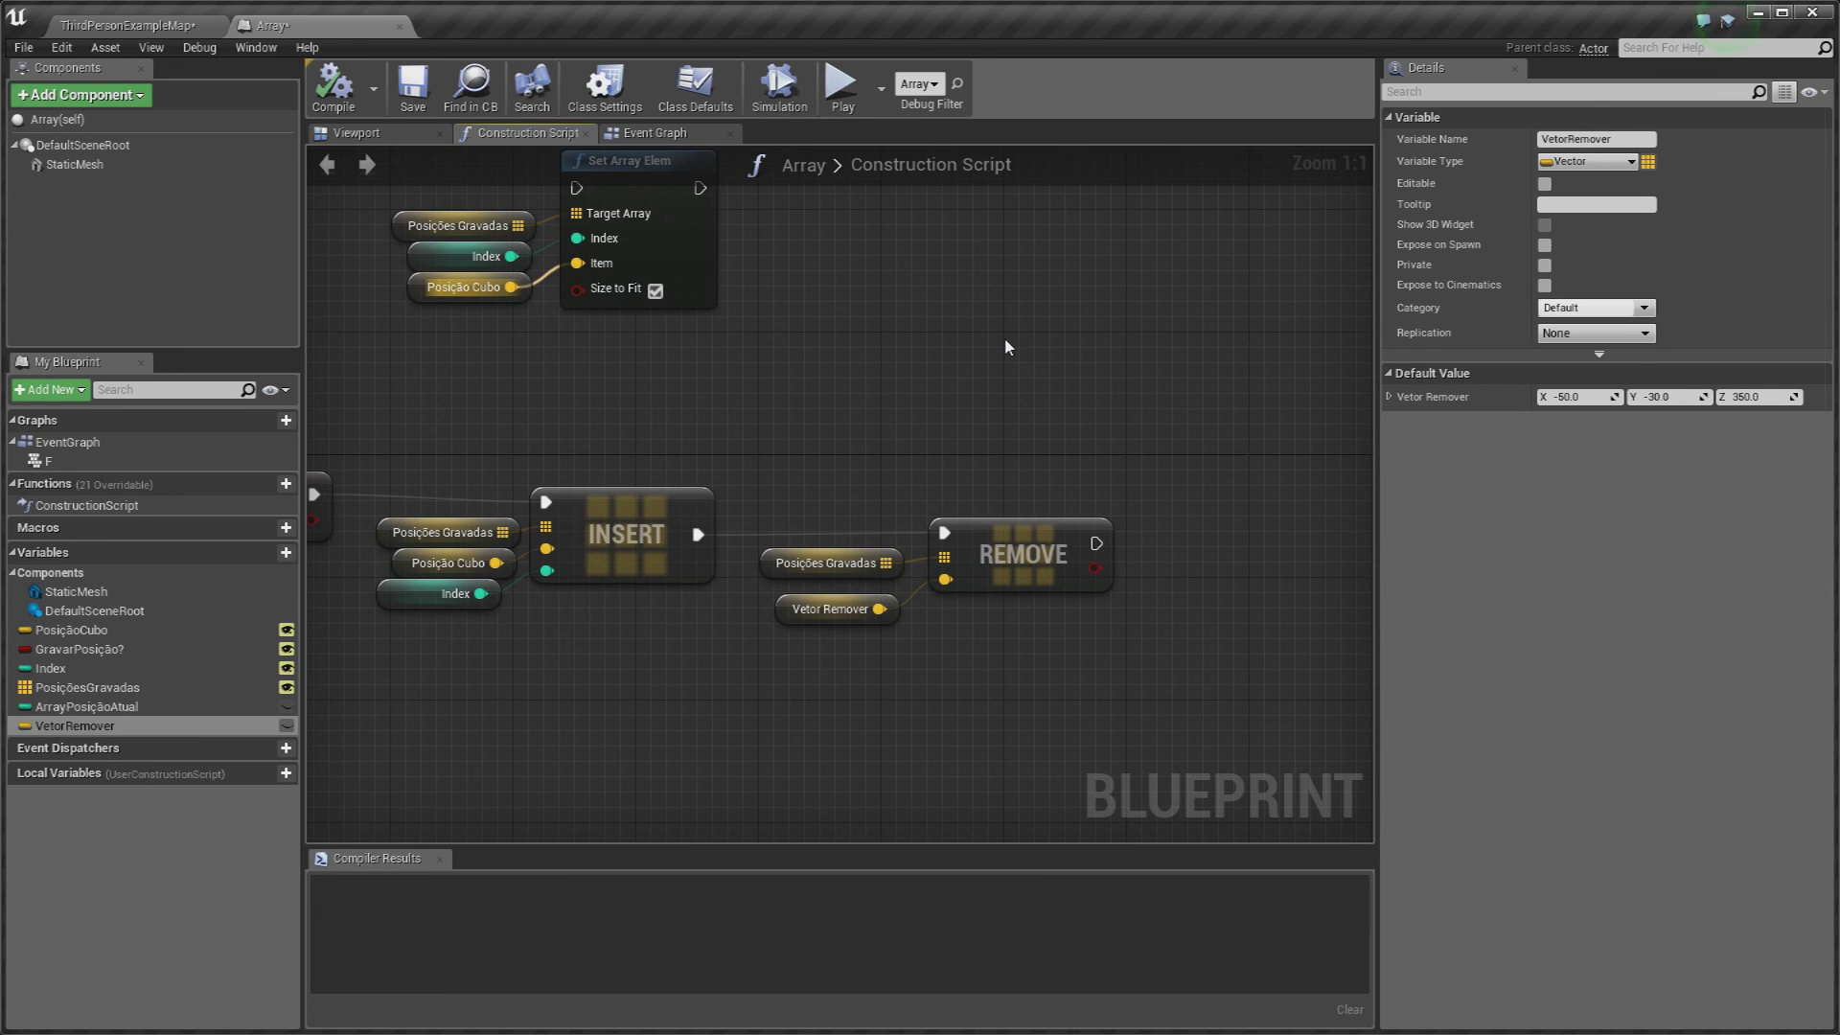
{"action": "left_click", "coordinate": [106, 26]}
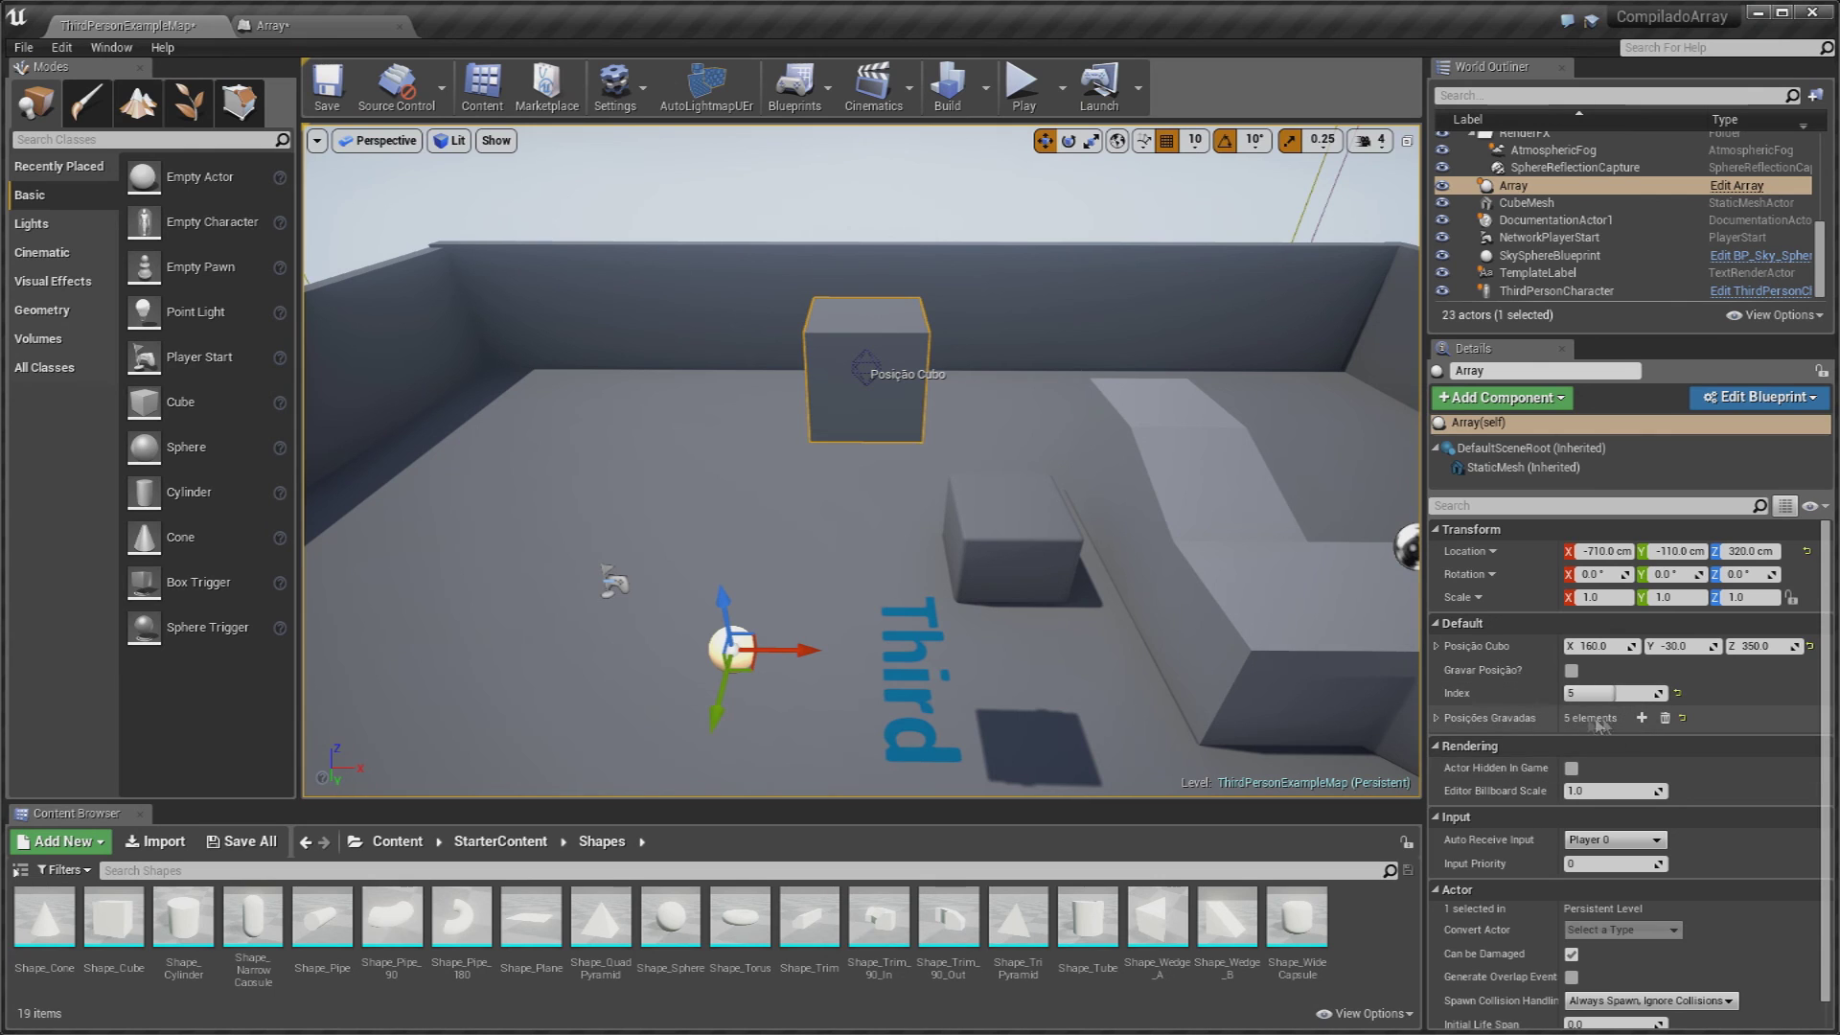
Step: Record the cube position so Posições Gravadas keeps three entries: X 70, -190 and 160
{"action": "left_click", "coordinate": [1437, 718]}
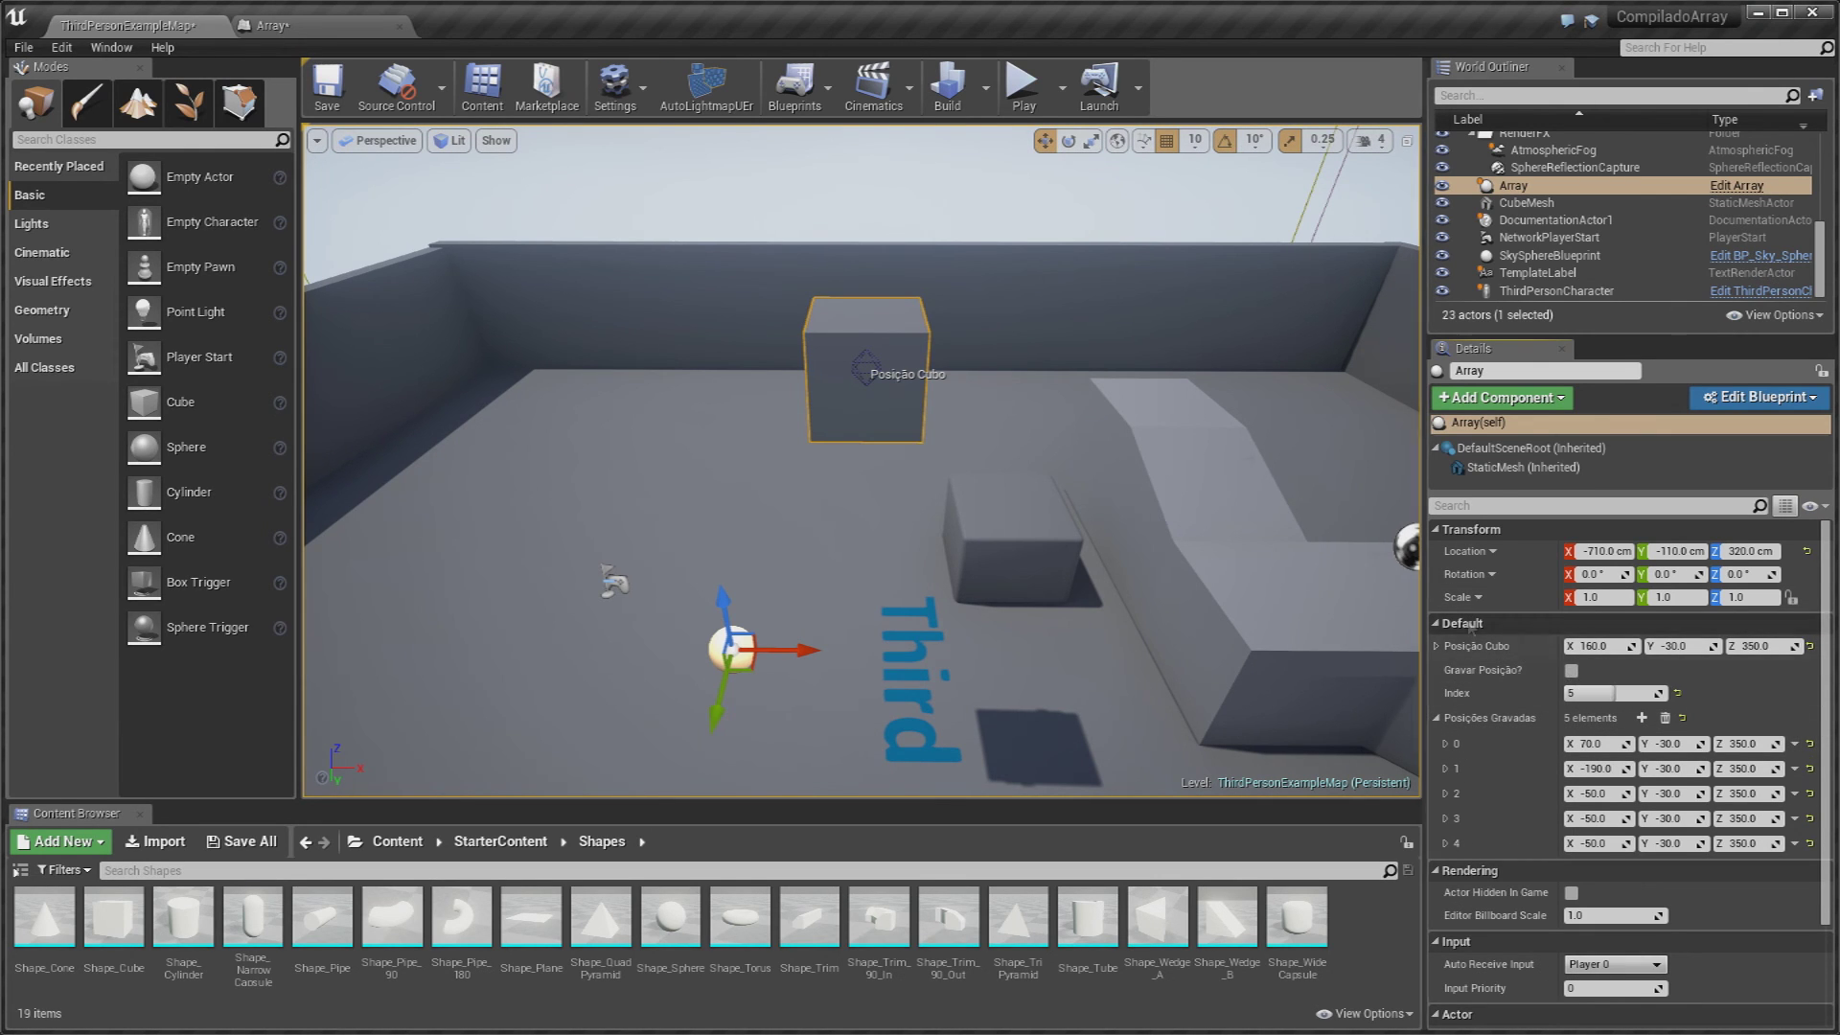
{"action": "left_click", "coordinate": [314, 27]}
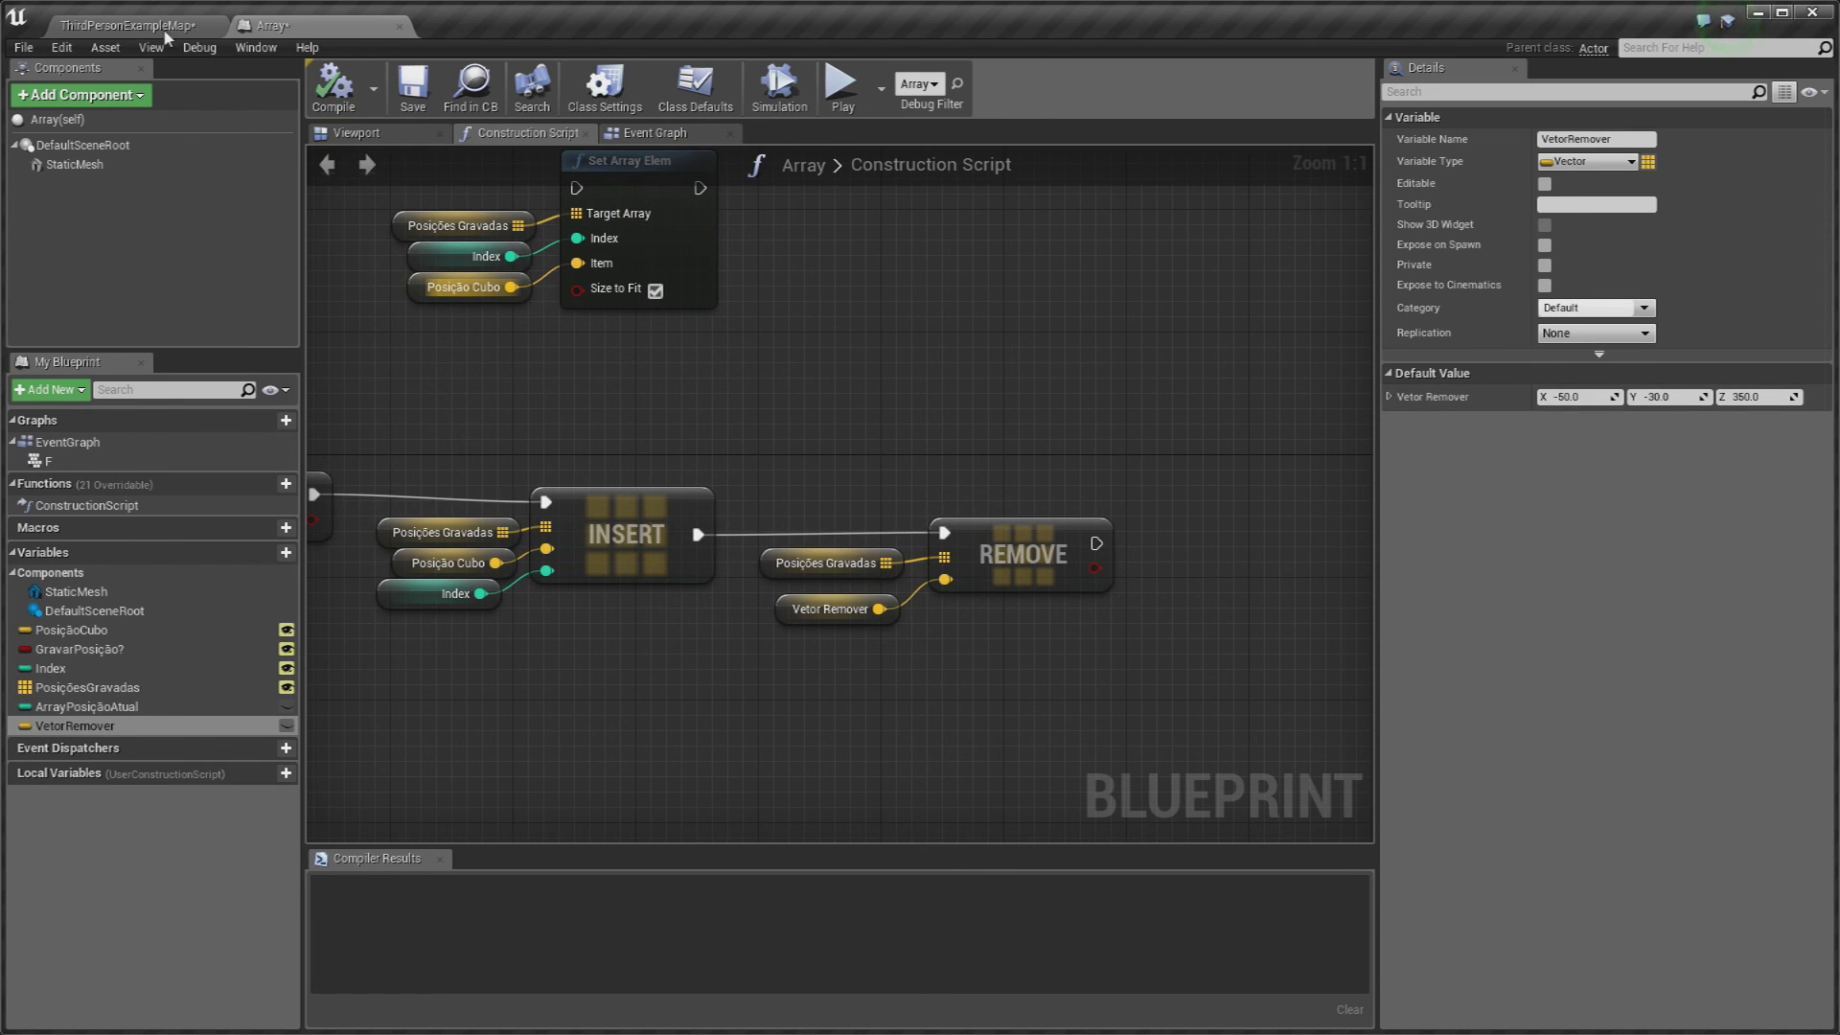
{"action": "left_click", "coordinate": [129, 25]}
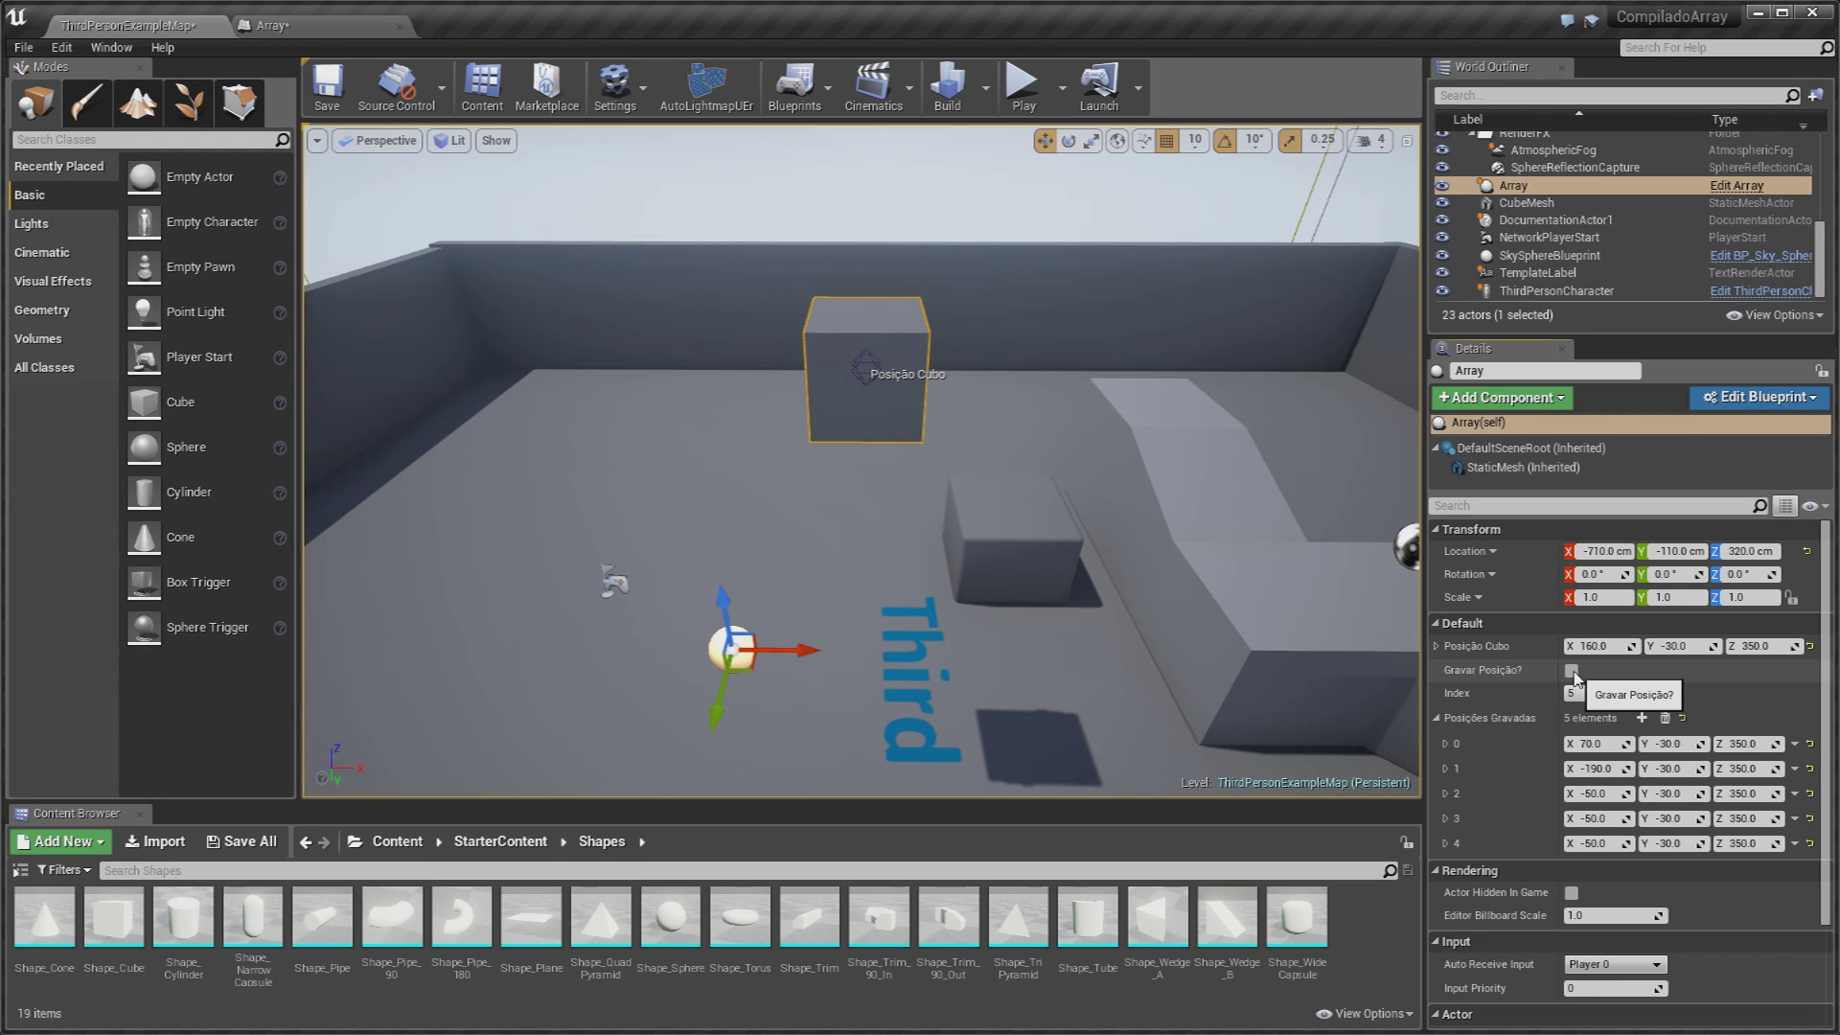
{"action": "left_click", "coordinate": [1571, 670]}
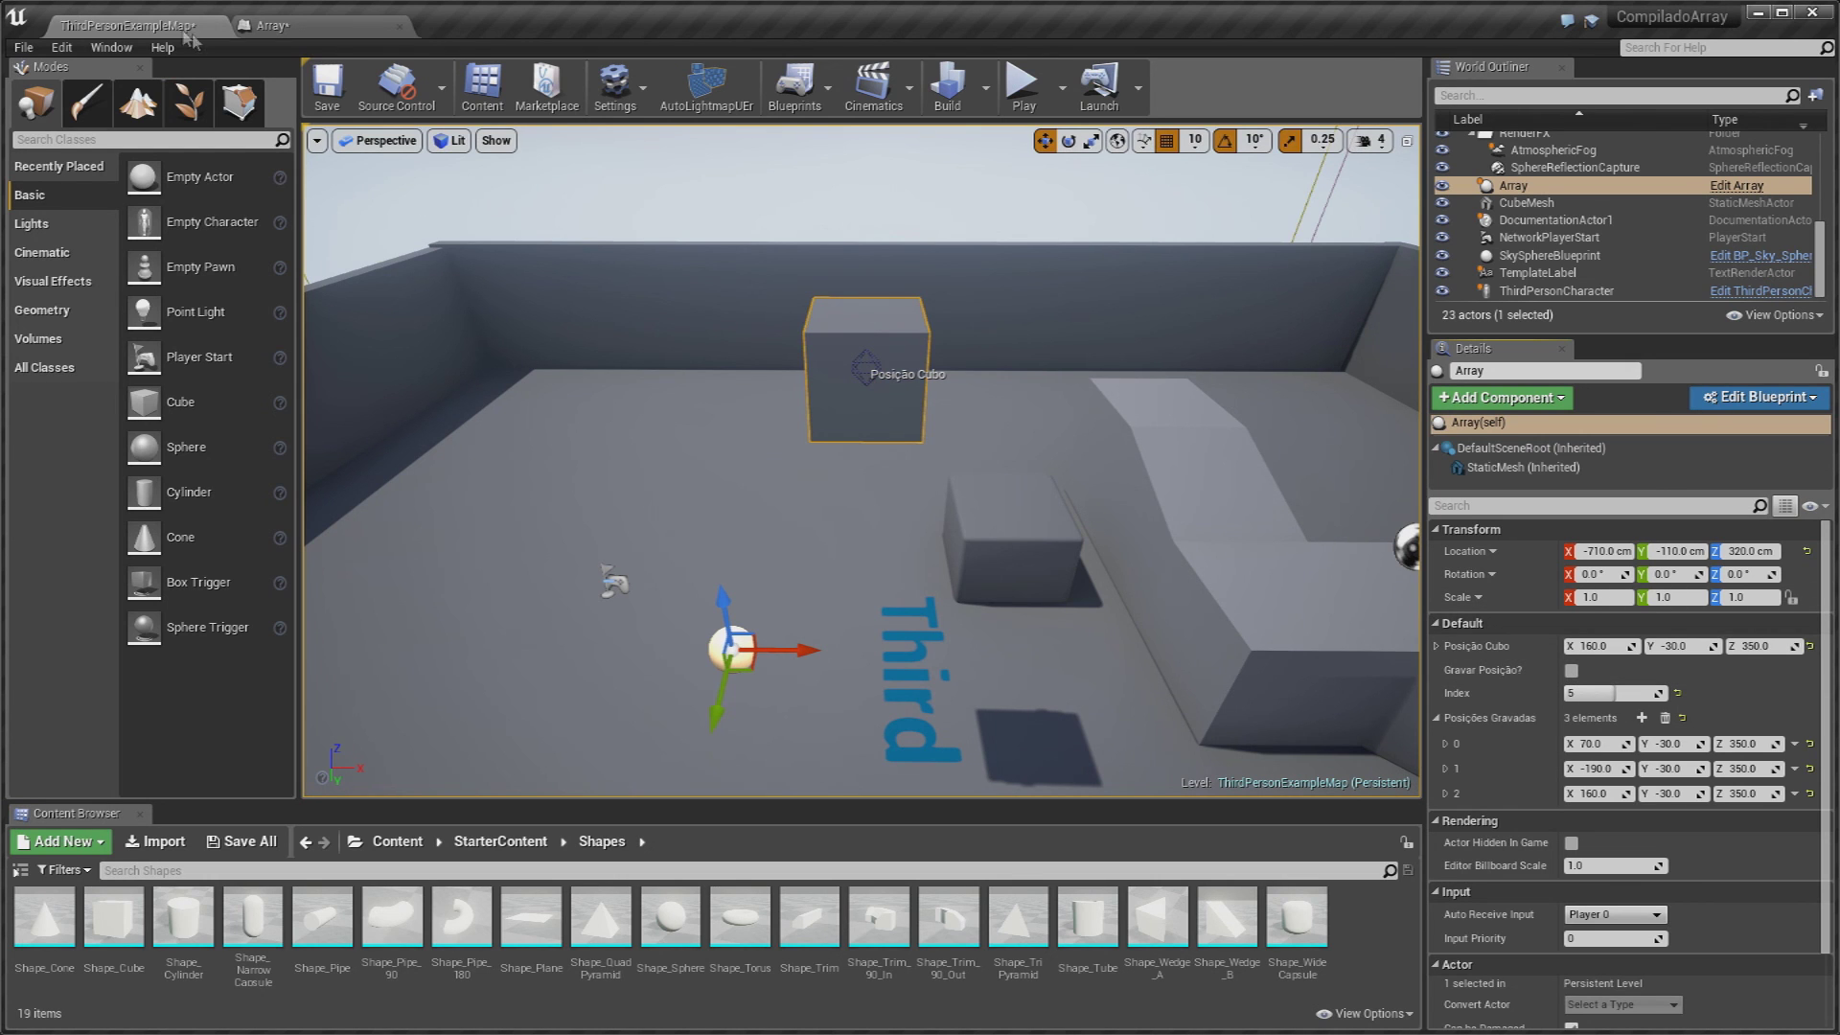
Step: Reopen the Array construction script and select the Set Array Elem node group
{"action": "left_click", "coordinate": [273, 25]}
{"action": "right_click_drag", "start_coordinate": [566, 451], "coordinate": [824, 522]}
{"action": "left_click_drag", "start_coordinate": [691, 296], "coordinate": [953, 469]}
{"action": "scroll", "coordinate": [944, 456], "scroll_direction": "up", "scroll_amount": 2}
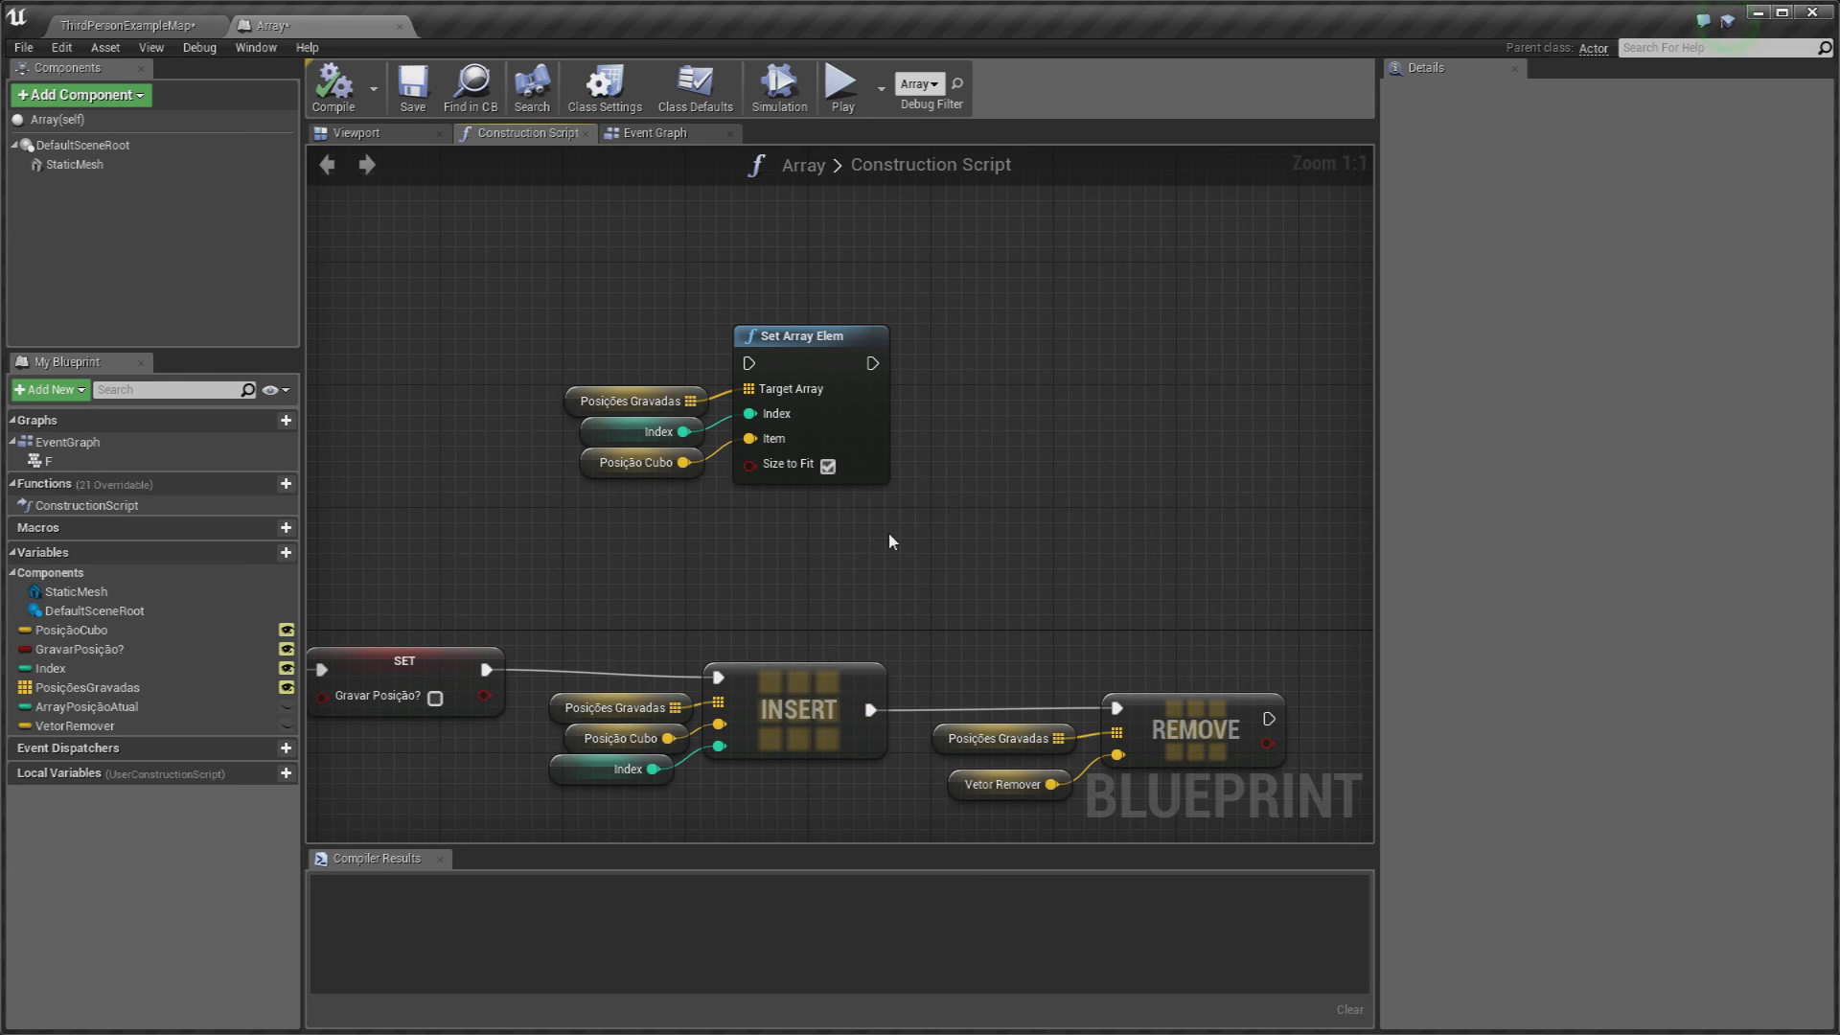
Step: Create a Remove Index node pulled from the Posições Gravadas getter
{"action": "right_click_drag", "start_coordinate": [833, 560], "coordinate": [844, 507]}
{"action": "left_click", "coordinate": [831, 614]}
{"action": "left_click", "coordinate": [858, 480]}
{"action": "right_click_drag", "start_coordinate": [800, 448], "coordinate": [807, 431]}
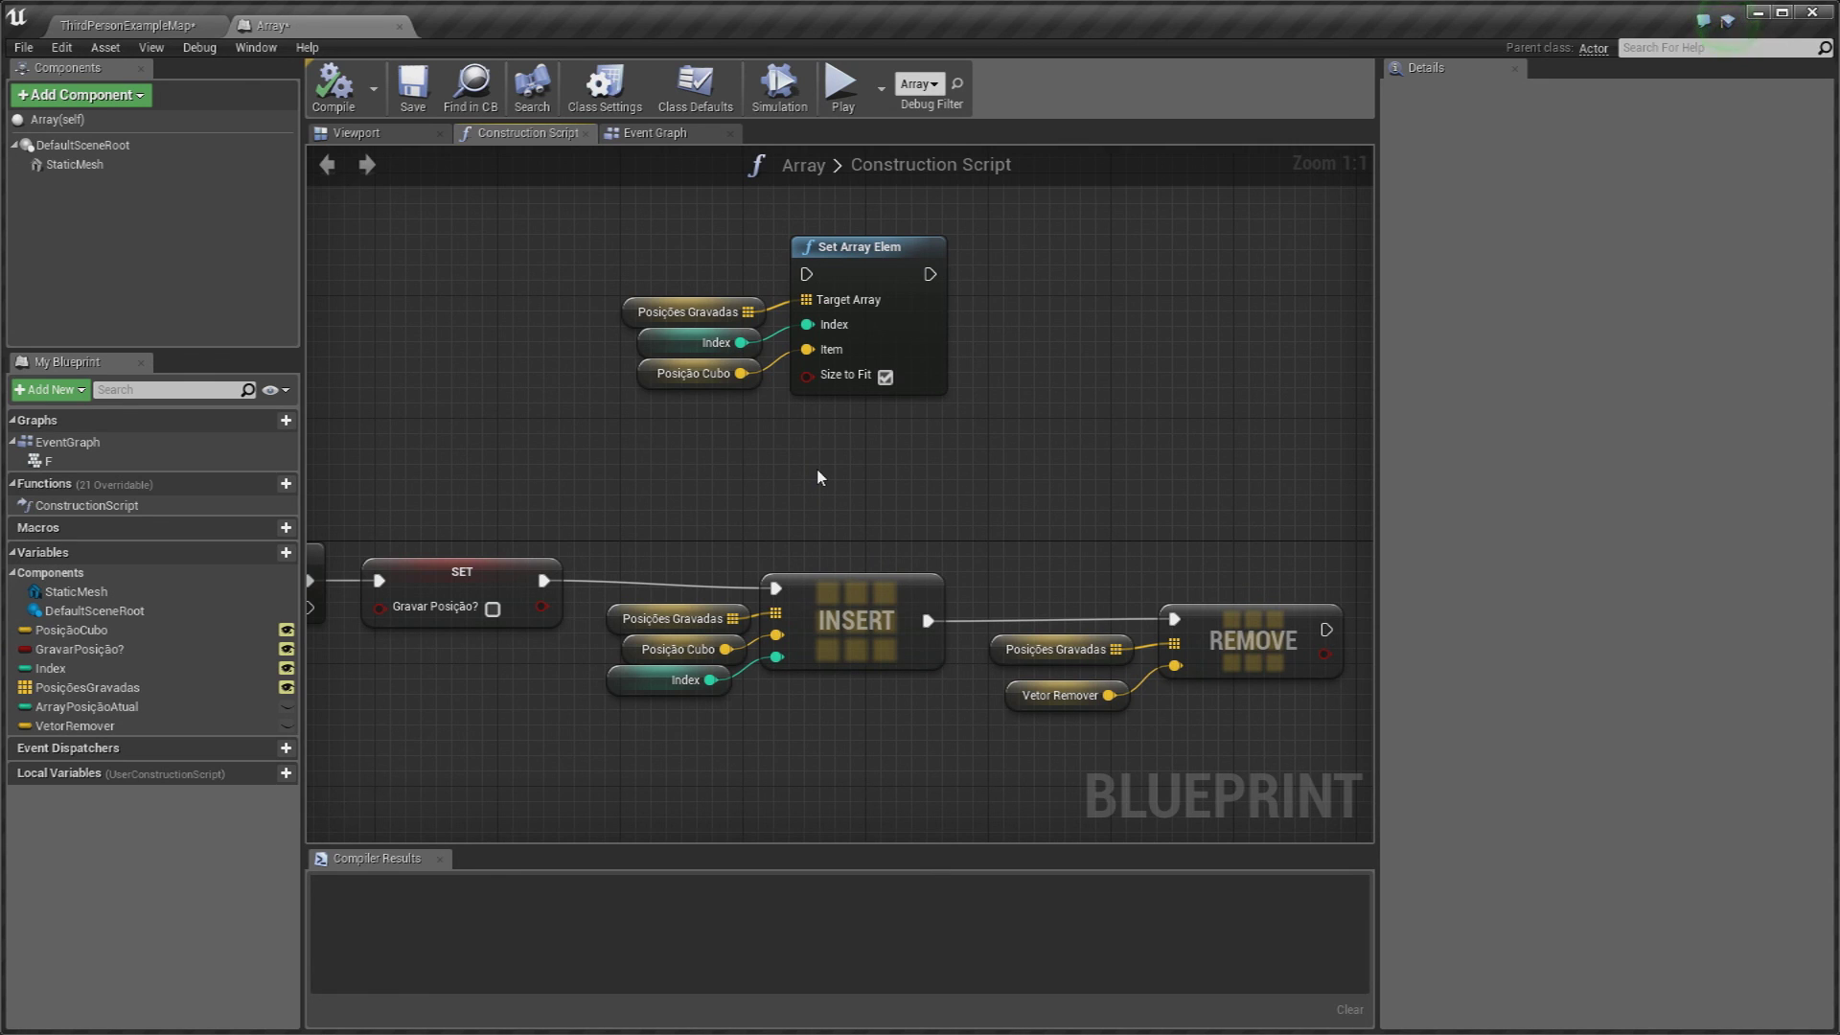
{"action": "right_click_drag", "start_coordinate": [810, 536], "coordinate": [851, 489]}
{"action": "left_click", "coordinate": [868, 530]}
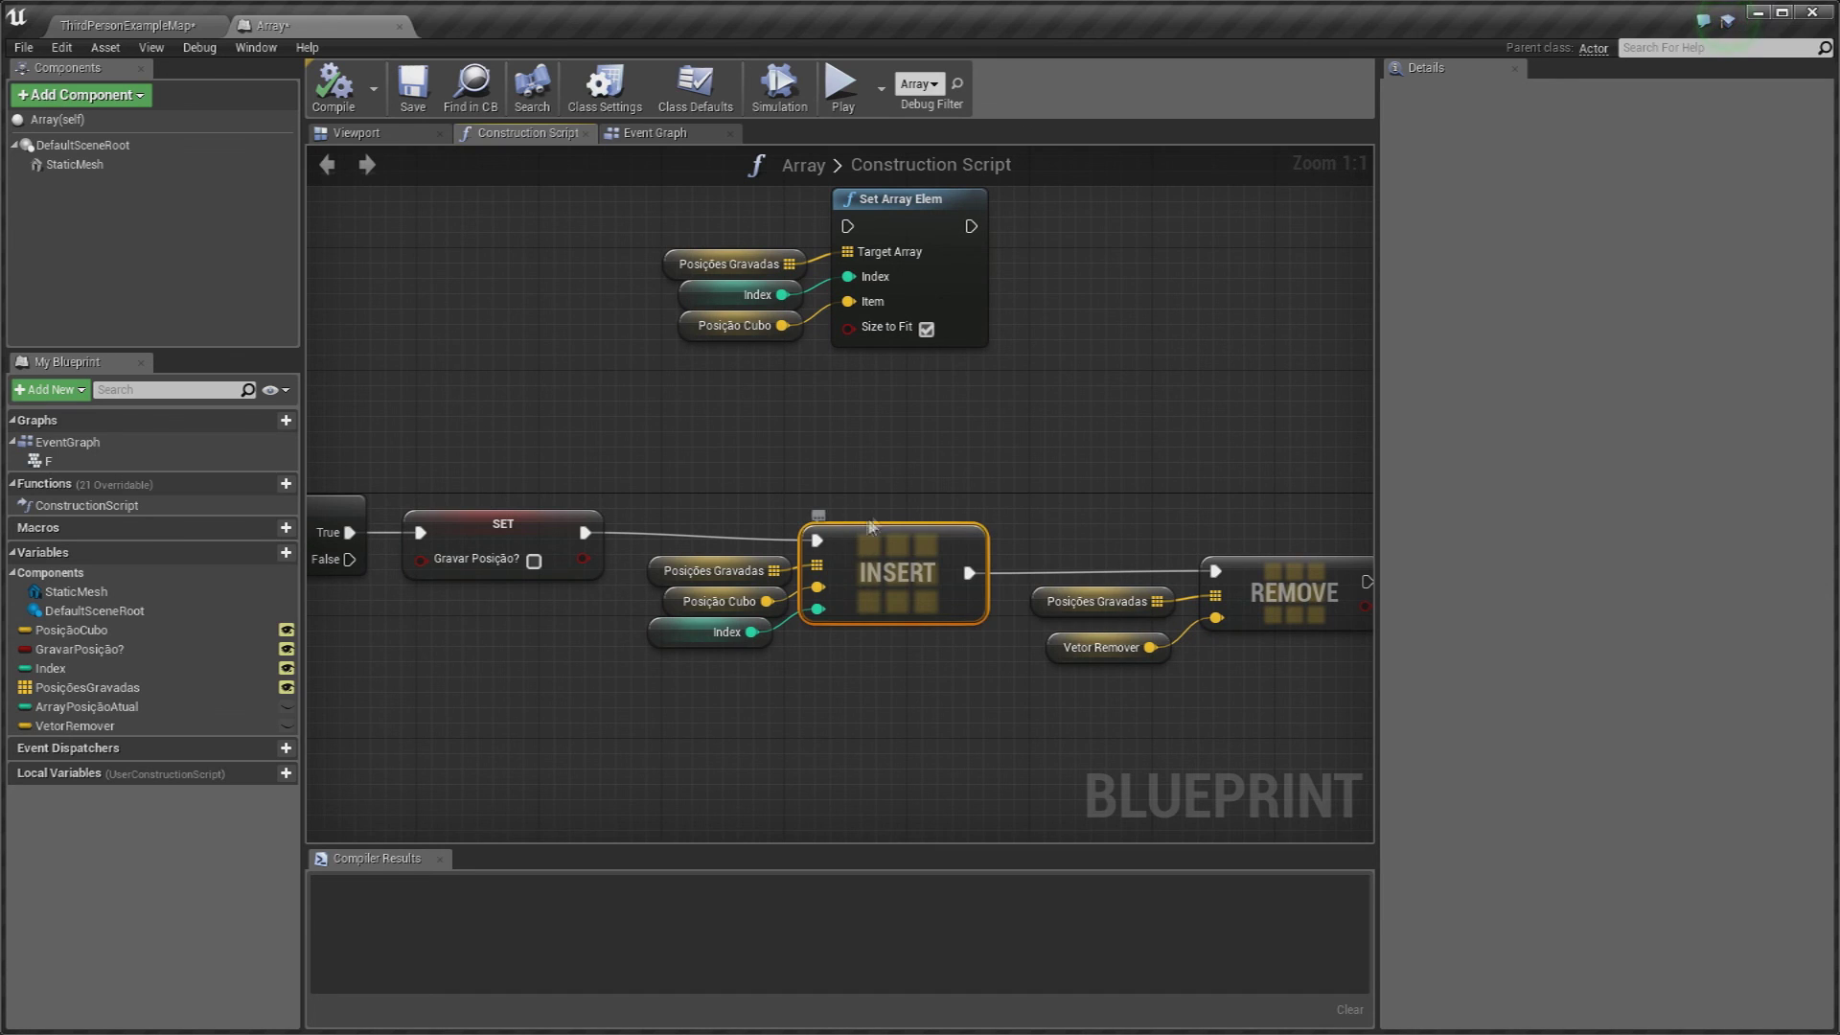
{"action": "right_click_drag", "start_coordinate": [933, 501], "coordinate": [920, 494]}
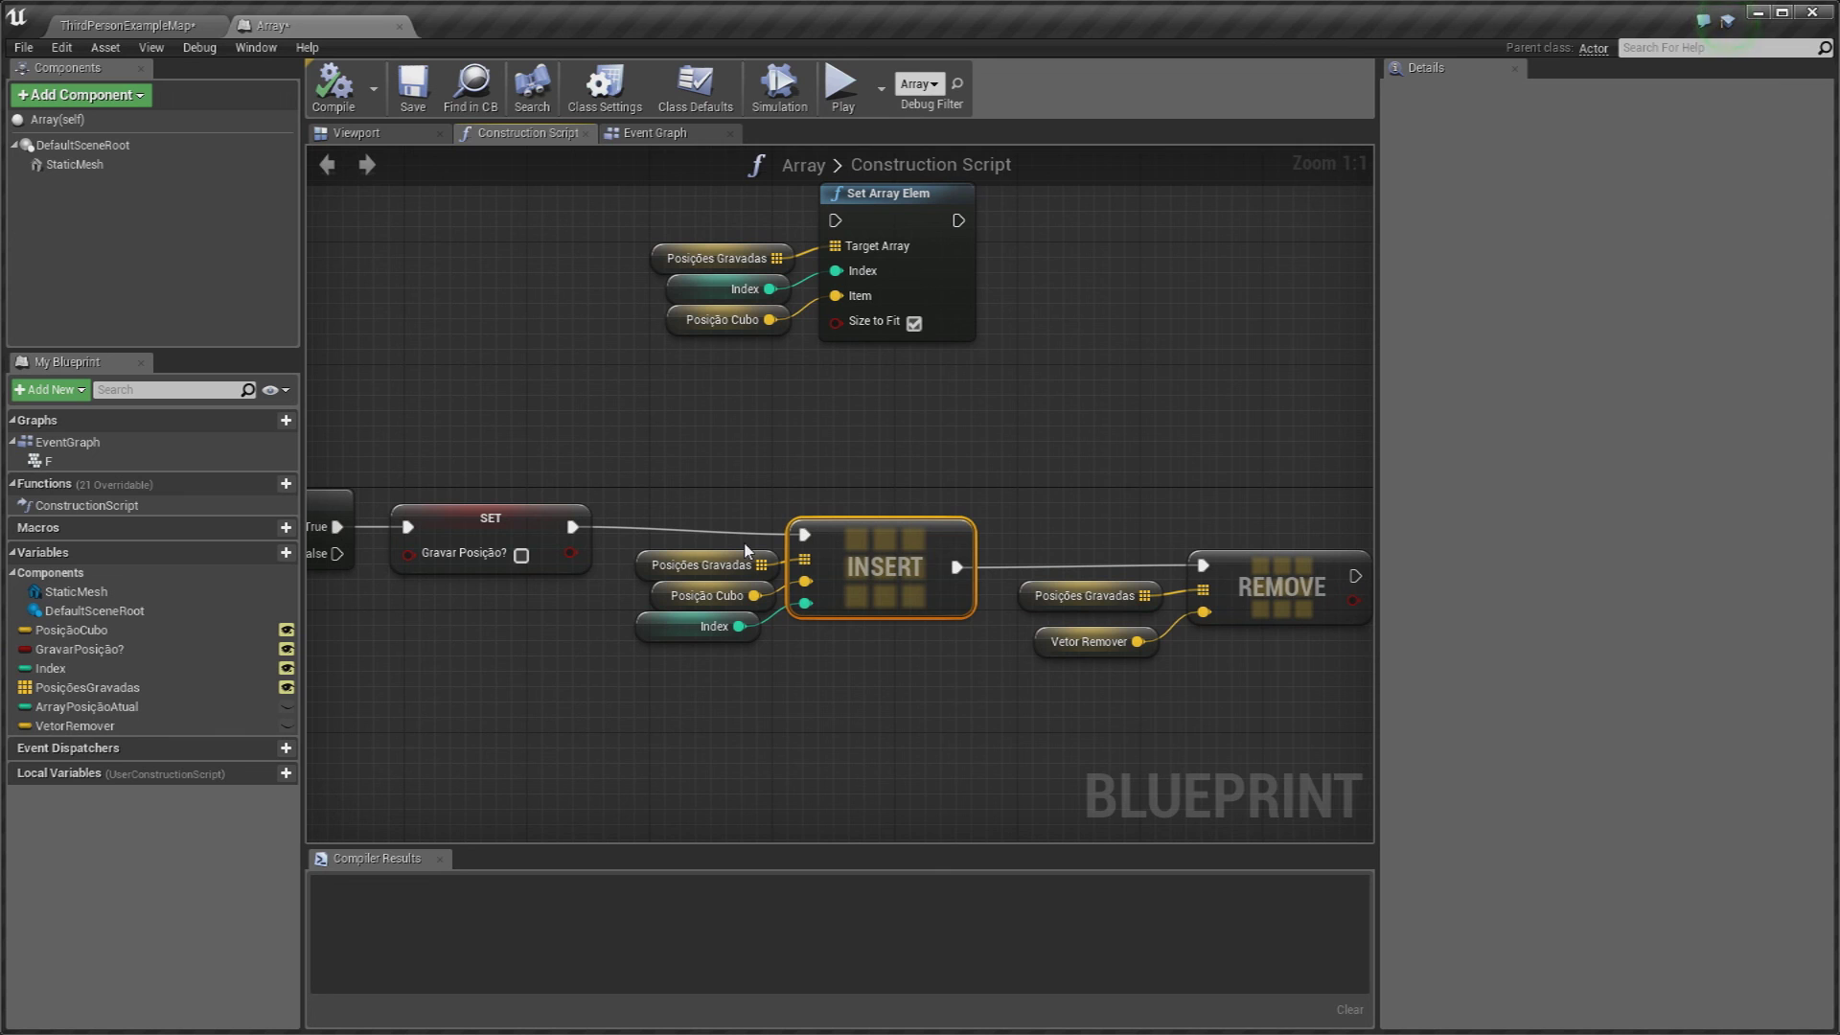
{"action": "right_click_drag", "start_coordinate": [746, 549], "coordinate": [443, 474]}
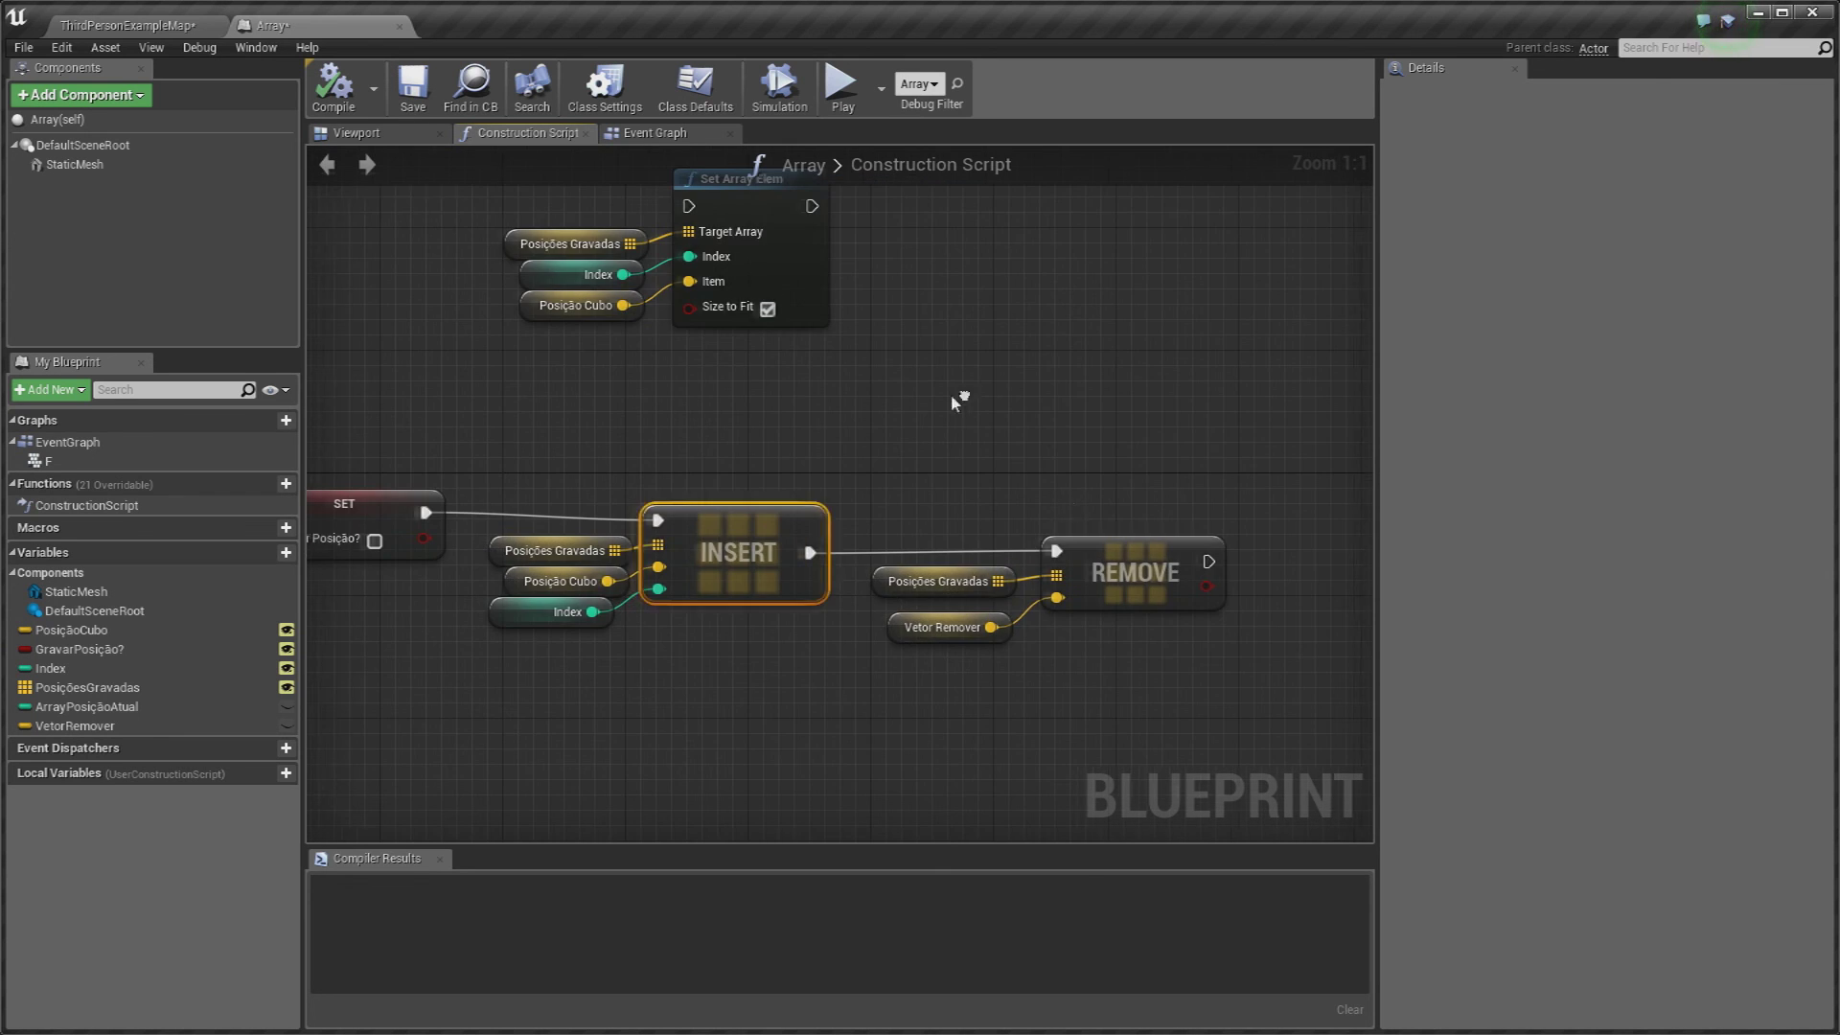
{"action": "left_click_drag", "start_coordinate": [841, 520], "coordinate": [906, 623]}
{"action": "type", "text": "remove"}
{"action": "key", "text": "Return"}
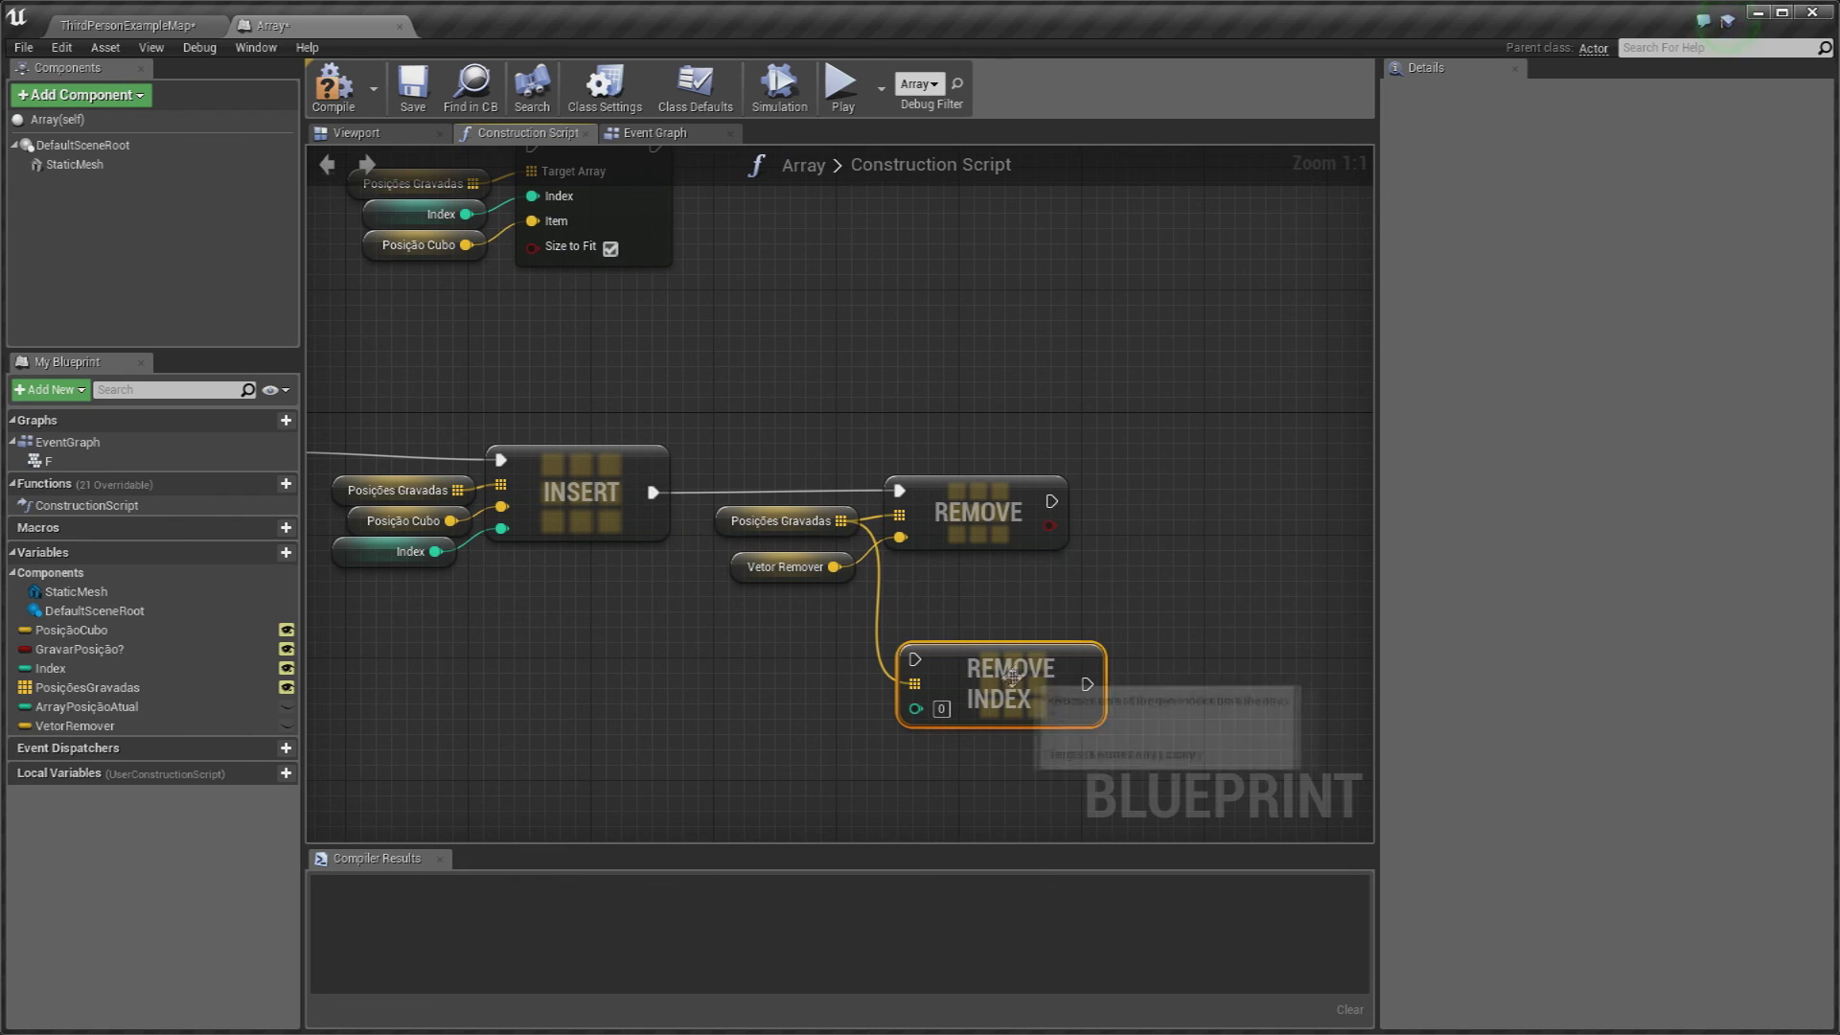
Step: Place Remove Index under REMOVE, compile, and zoom out to -5 to frame the whole graph
{"action": "left_click_drag", "start_coordinate": [1011, 678], "coordinate": [996, 617]}
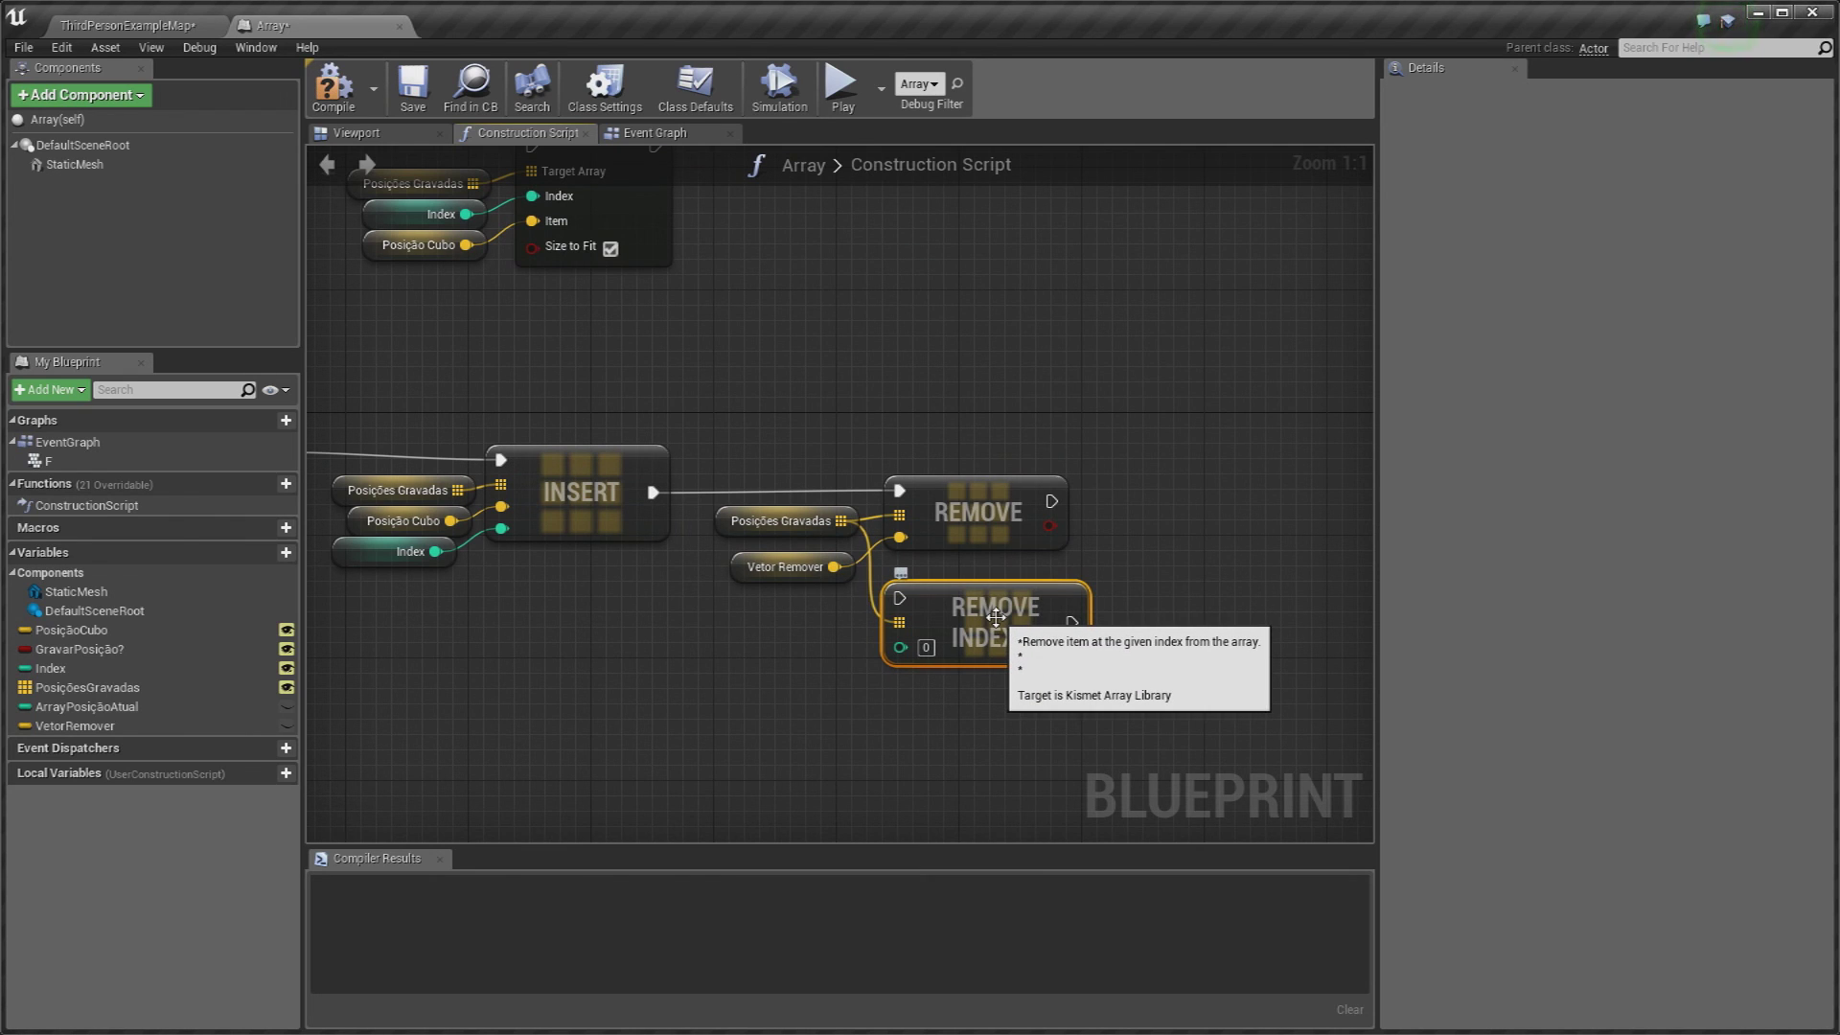
{"action": "left_click", "coordinate": [994, 491]}
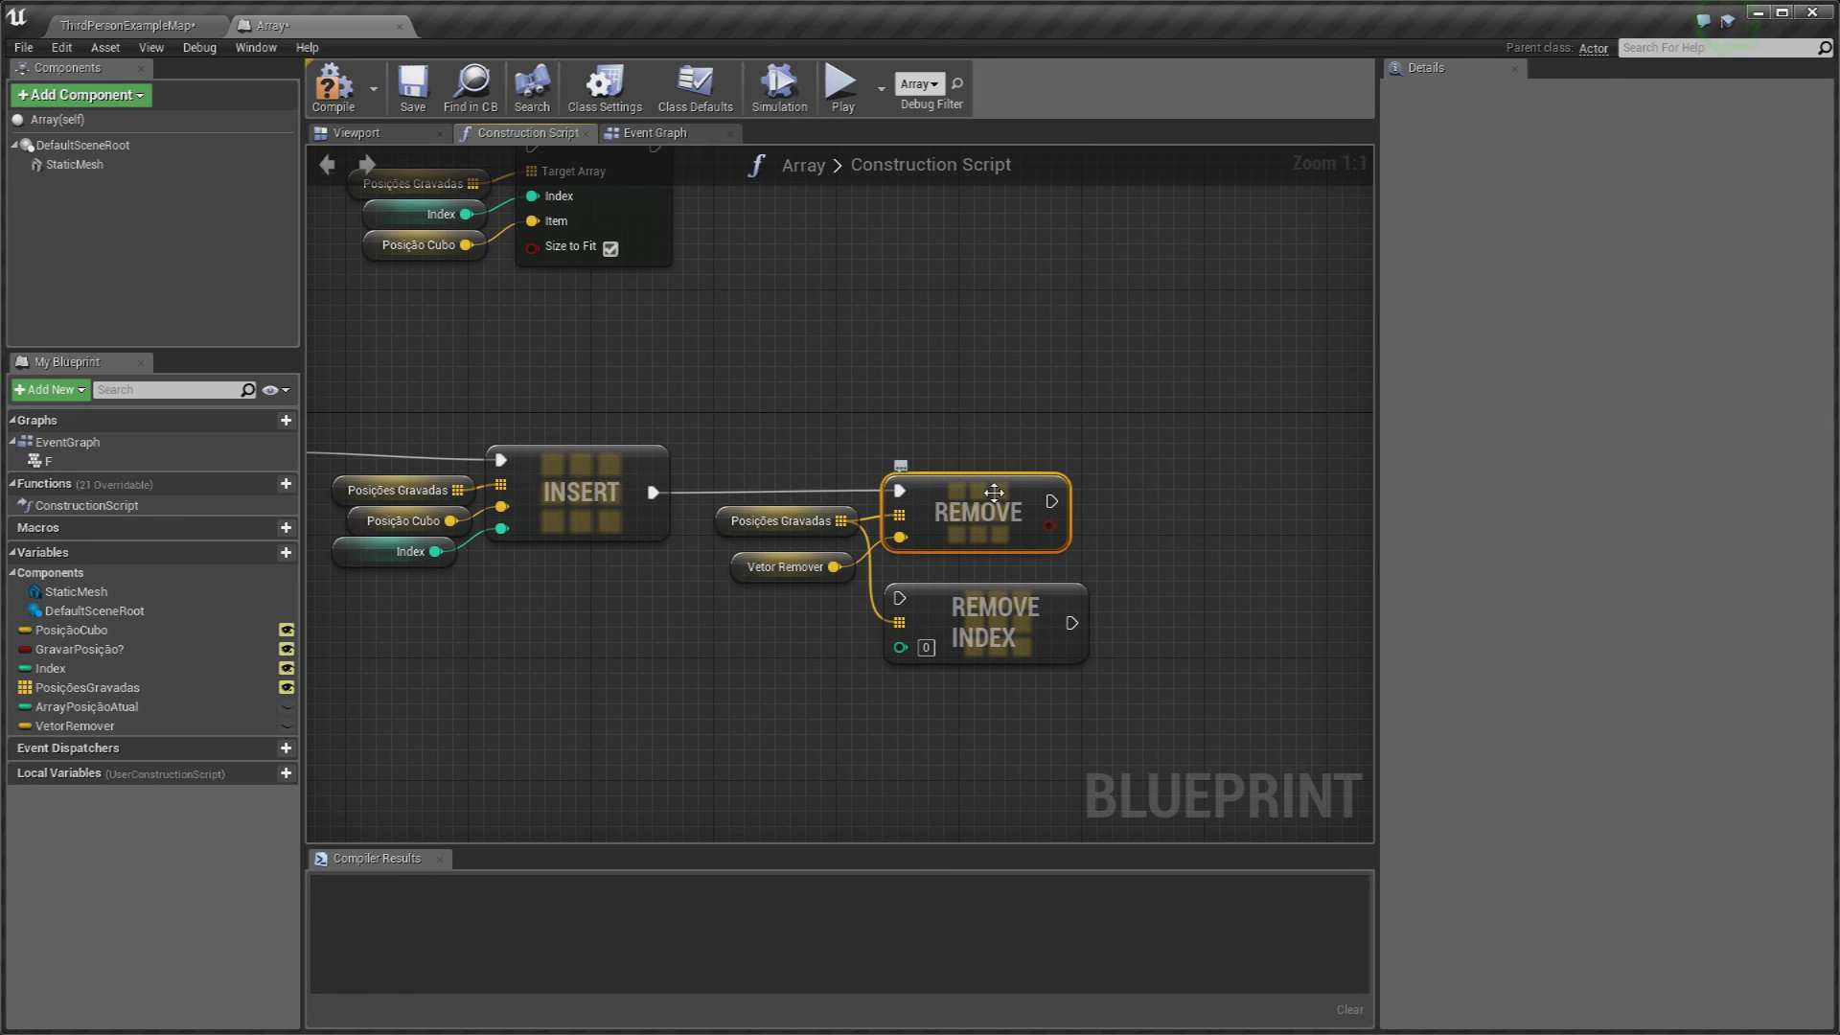
{"action": "left_click", "coordinate": [993, 563]}
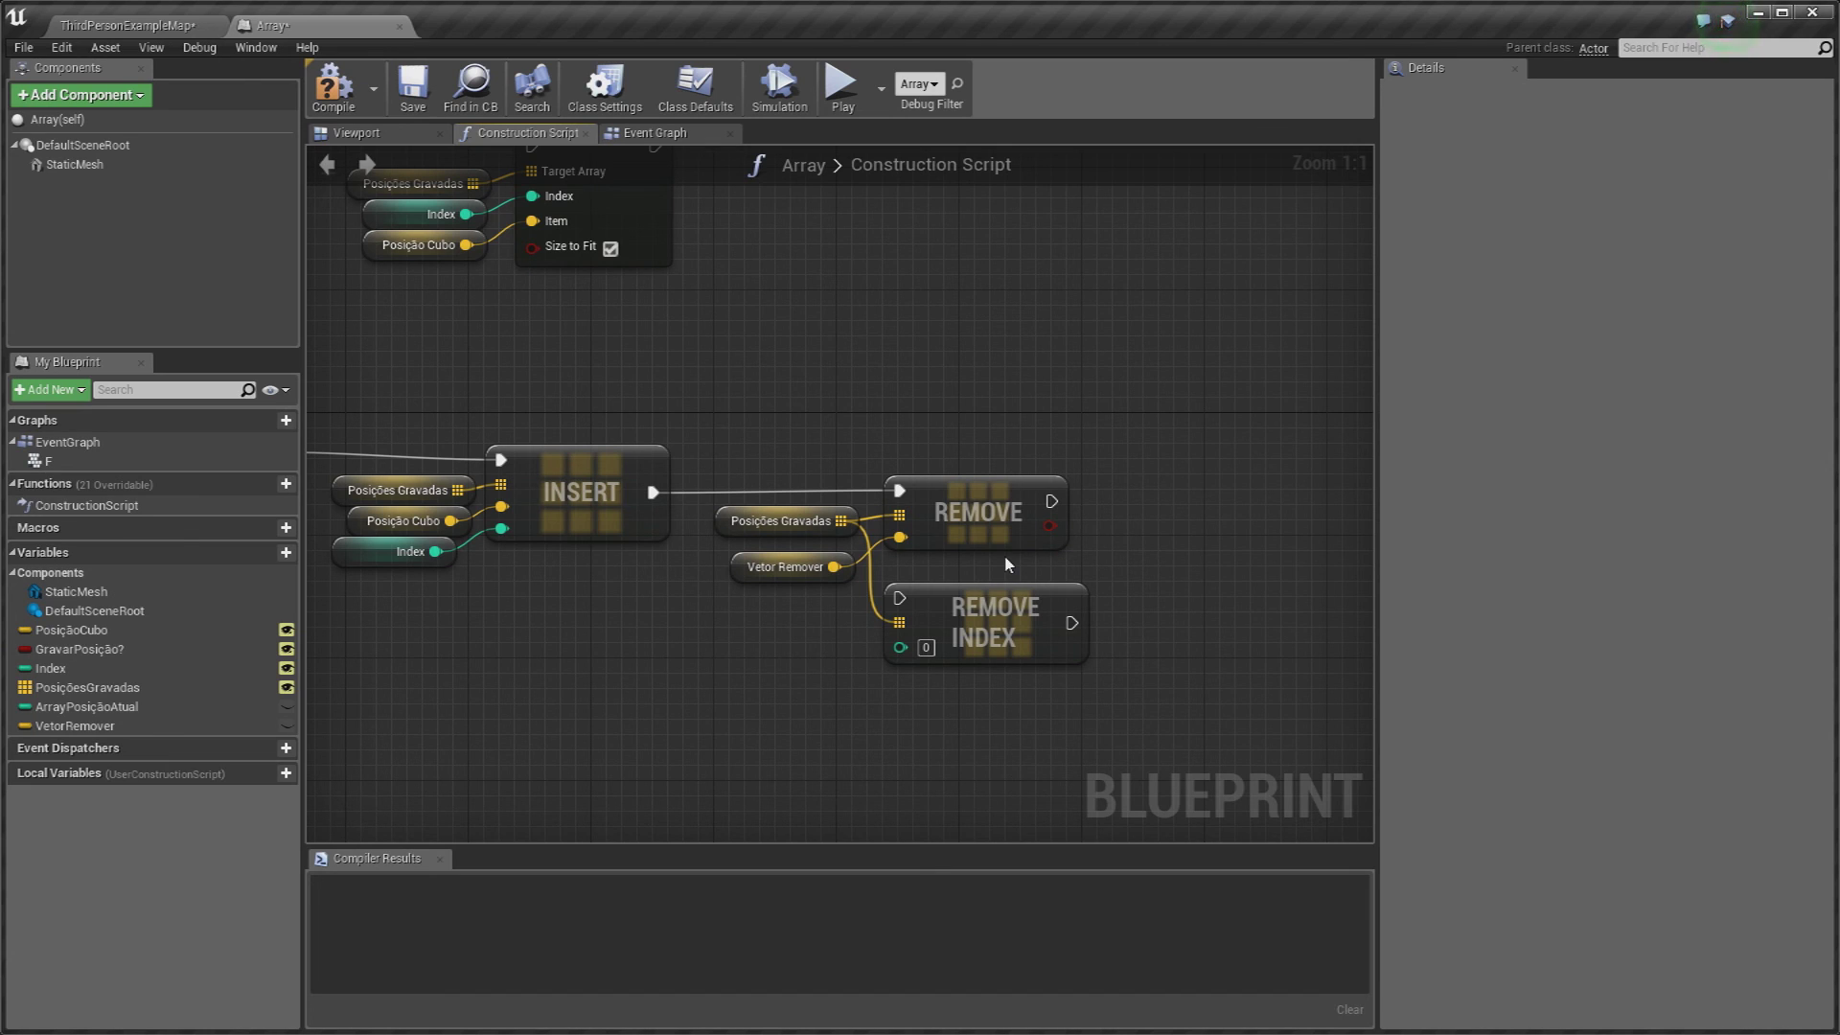
{"action": "left_click", "coordinate": [334, 89]}
{"action": "scroll", "coordinate": [637, 322], "scroll_direction": "down", "scroll_amount": 3}
{"action": "scroll", "coordinate": [756, 423], "scroll_direction": "down", "scroll_amount": 2}
{"action": "right_click_drag", "start_coordinate": [881, 468], "coordinate": [1019, 434]}
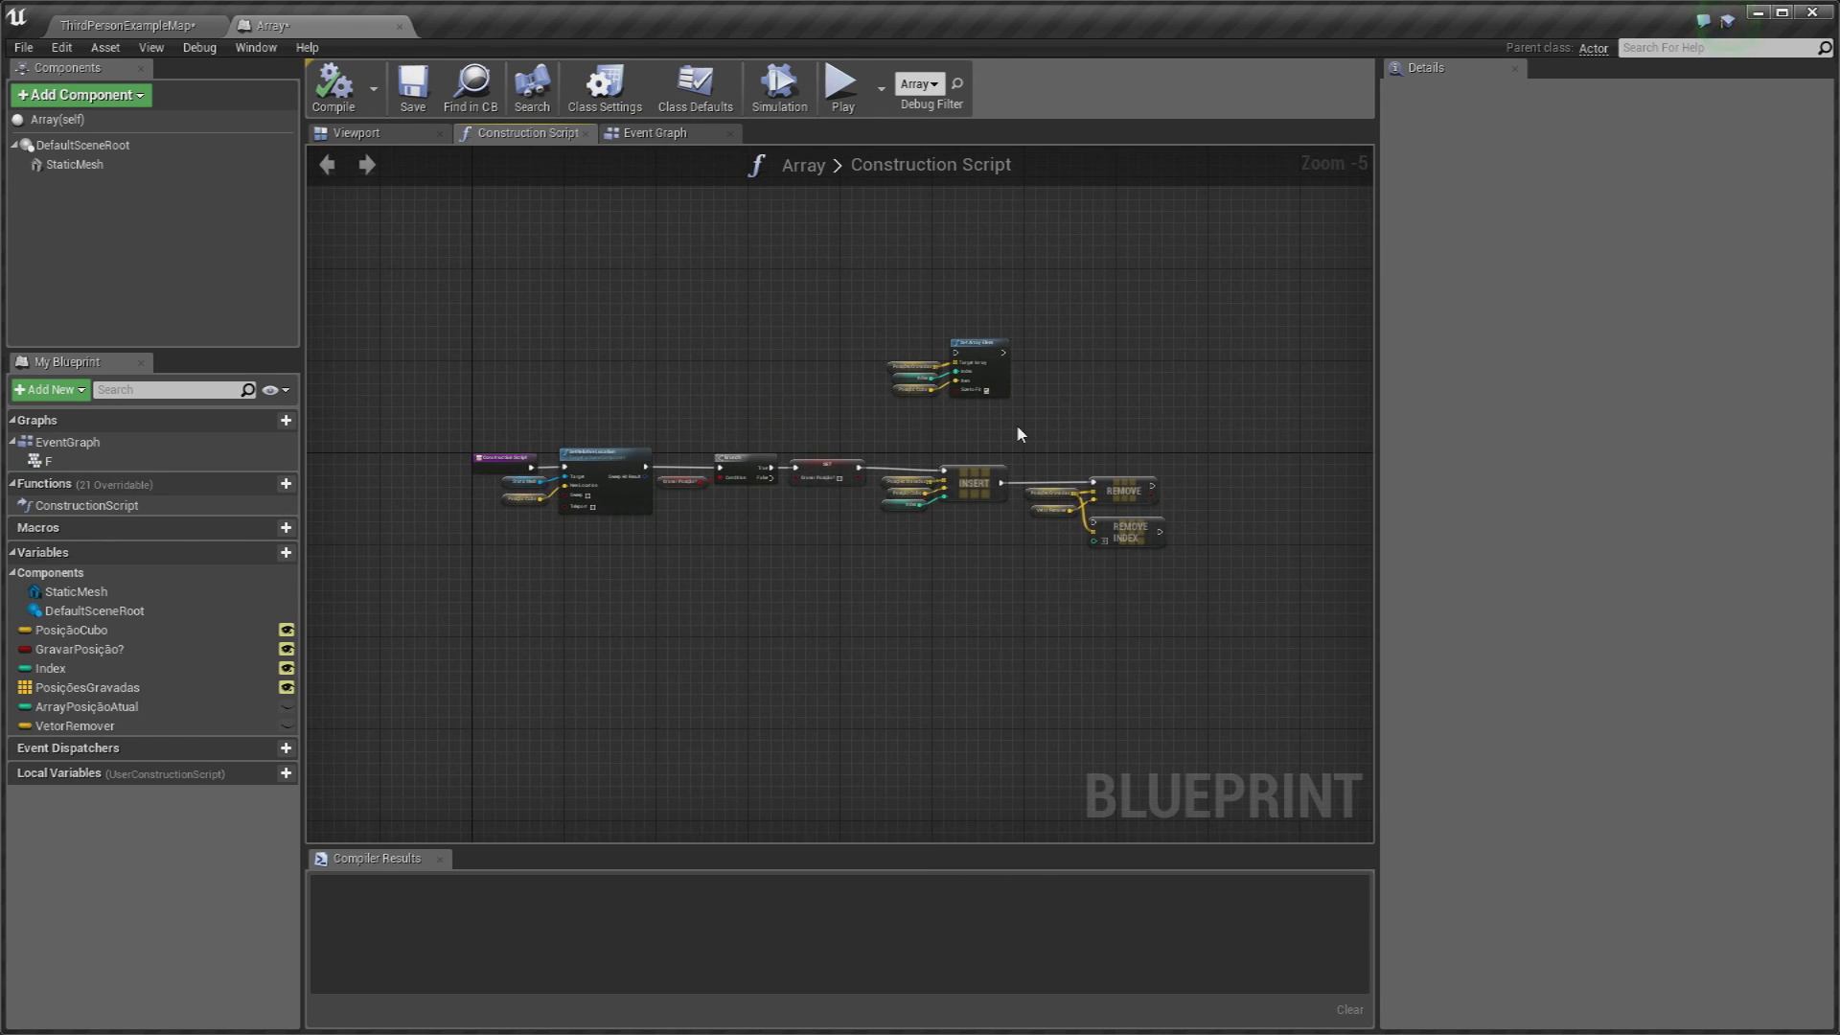